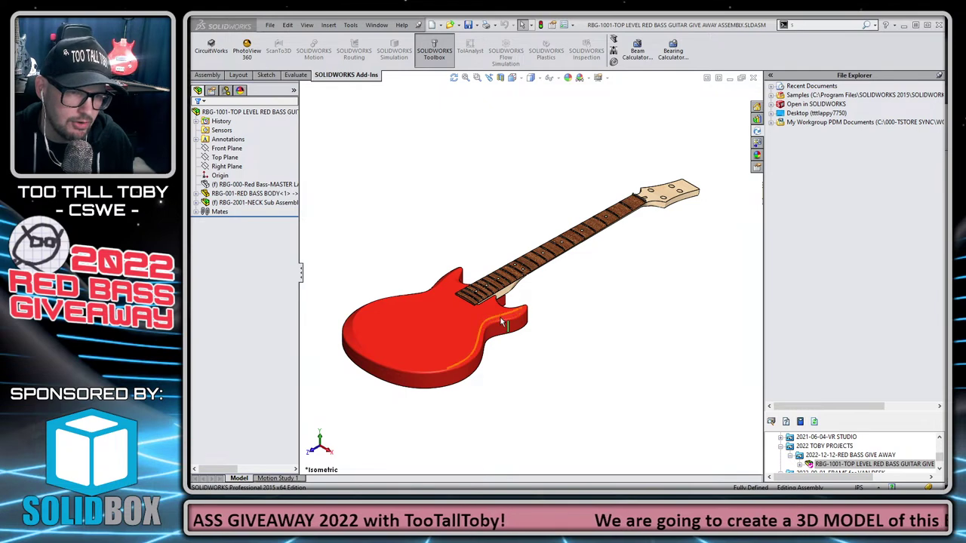
# Examine the contoured edge faces on the front of the red bass body and the outline edges of its back.
pyautogui.click(500, 326)
pyautogui.moveTo(364, 352); pyautogui.dragTo(515, 323)
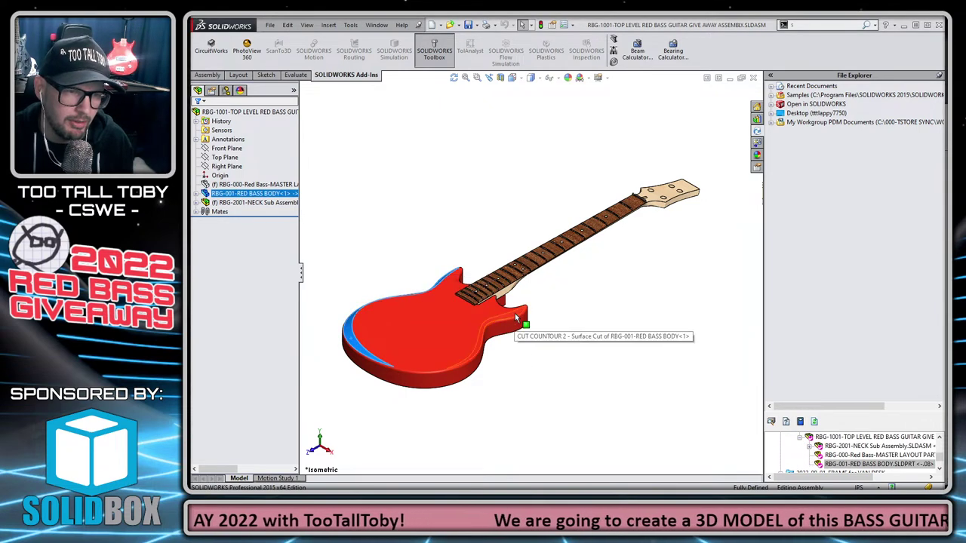
pyautogui.keyDown('ctrl'); pyautogui.click(516, 314); pyautogui.keyUp('ctrl')
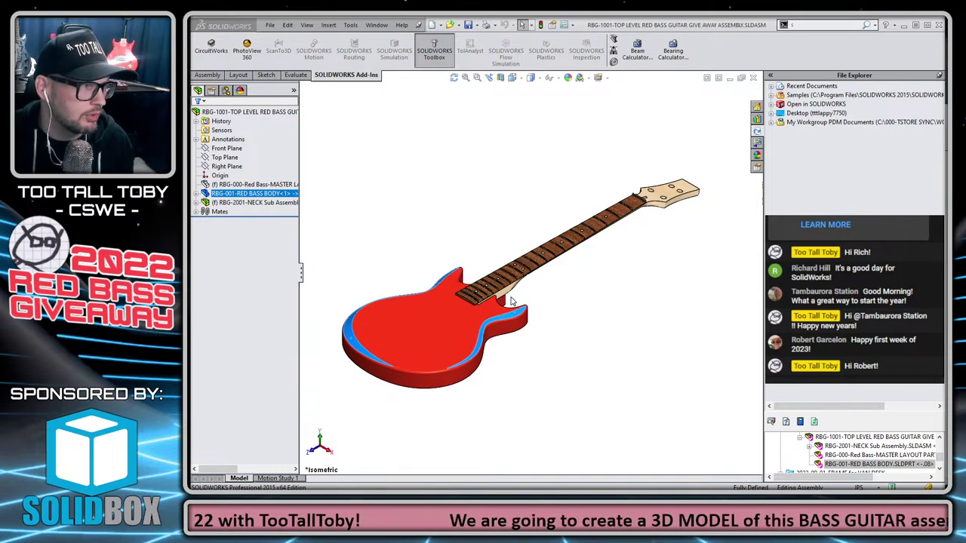
pyautogui.click(559, 351)
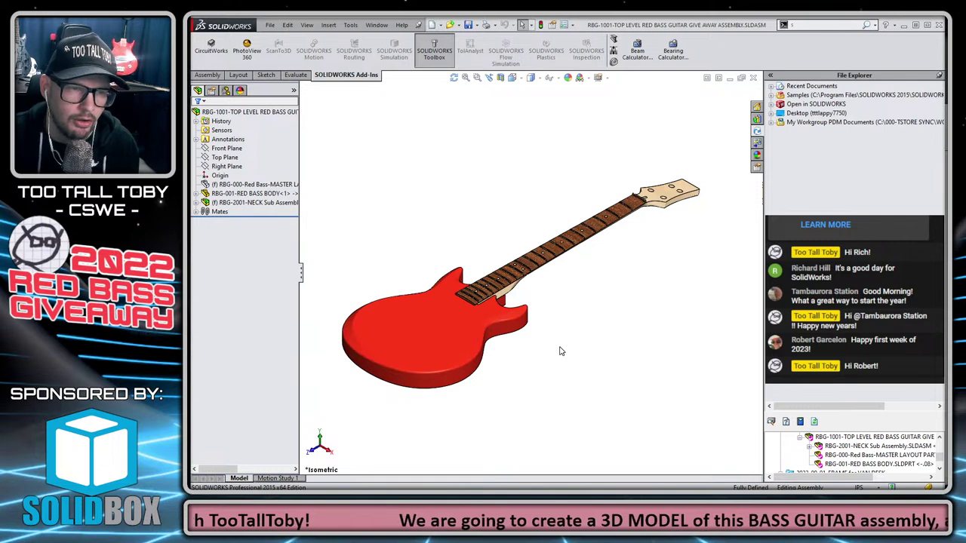
pyautogui.moveTo(489, 326); pyautogui.dragTo(491, 201, button='middle')
pyautogui.scroll(-5, 436, 162)
pyautogui.scroll(-2, 436, 162)
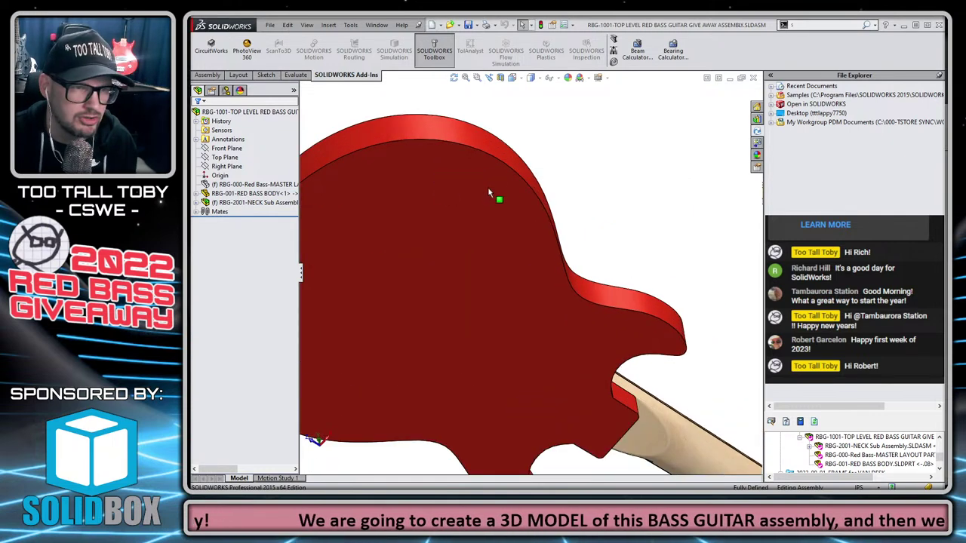
pyautogui.click(481, 155)
pyautogui.scroll(3, 487, 309)
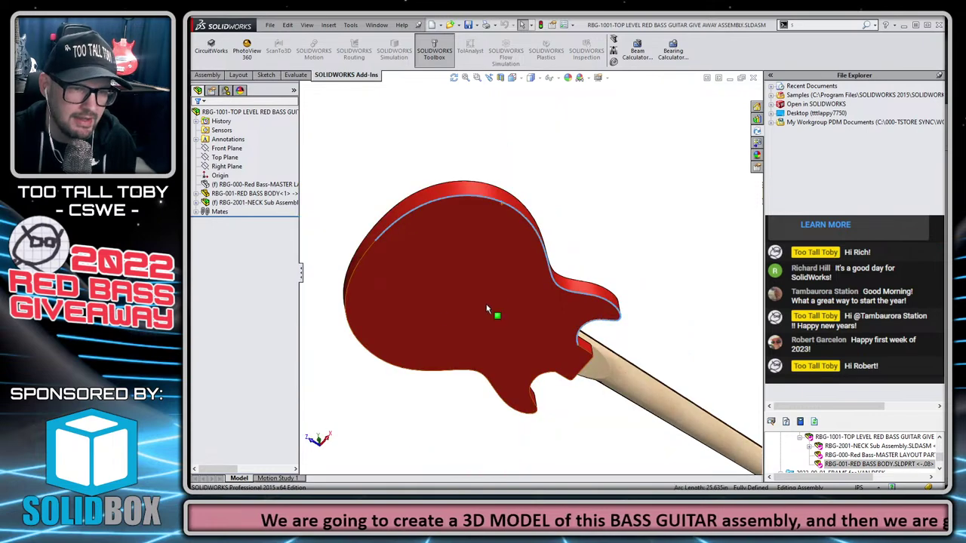
pyautogui.click(354, 334)
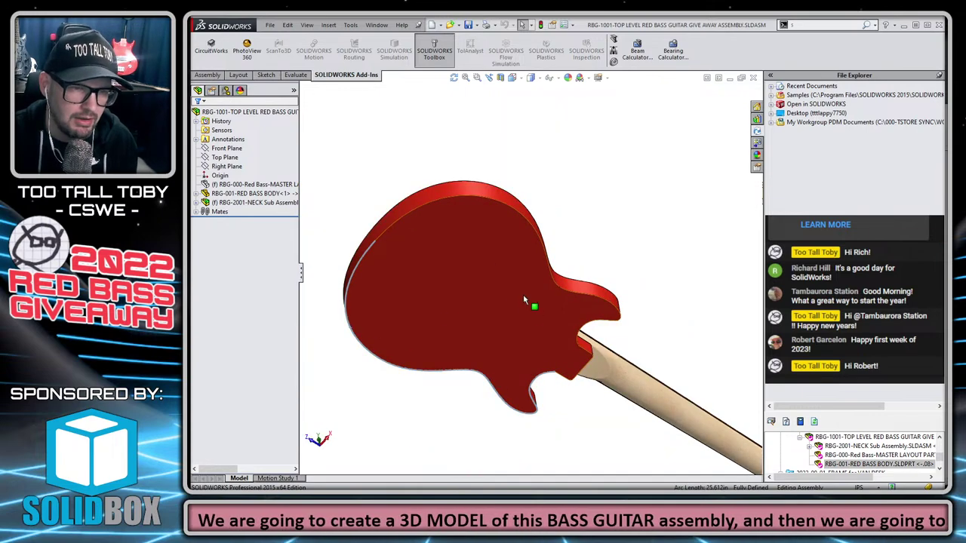
# Inspect the large contour cut along the front of the bass body and the flat back face.
pyautogui.moveTo(523, 255); pyautogui.dragTo(491, 403, button='middle')
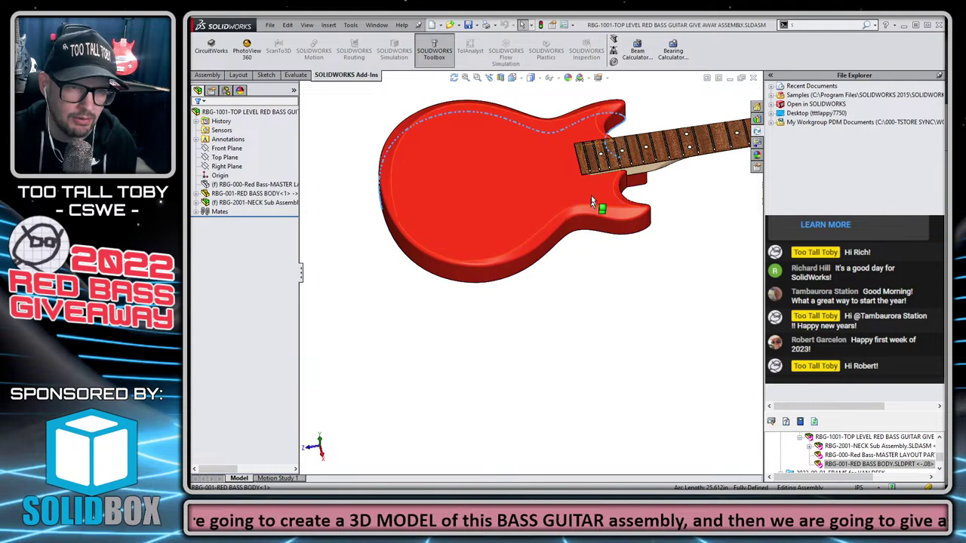
pyautogui.scroll(-3, 594, 147)
pyautogui.scroll(3, 424, 248)
pyautogui.click(392, 212)
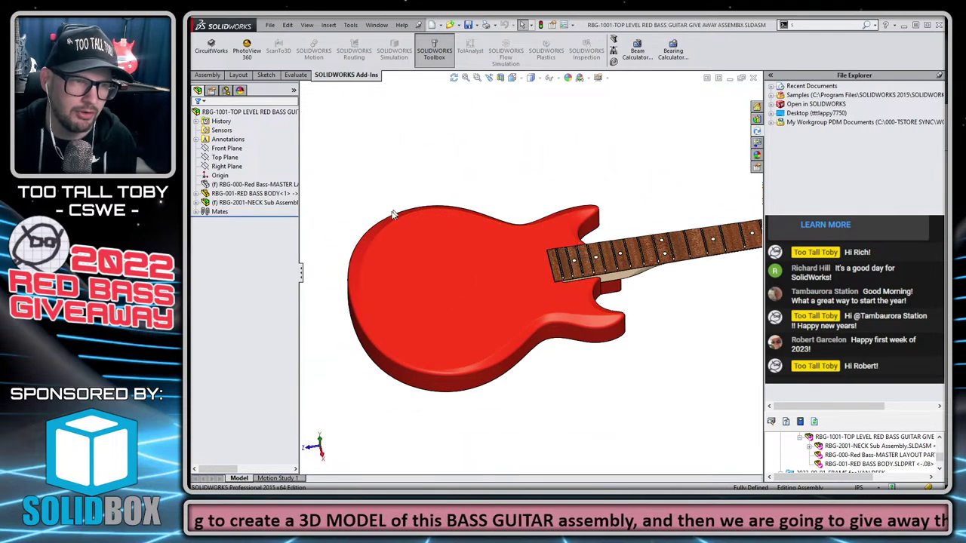
pyautogui.click(375, 235)
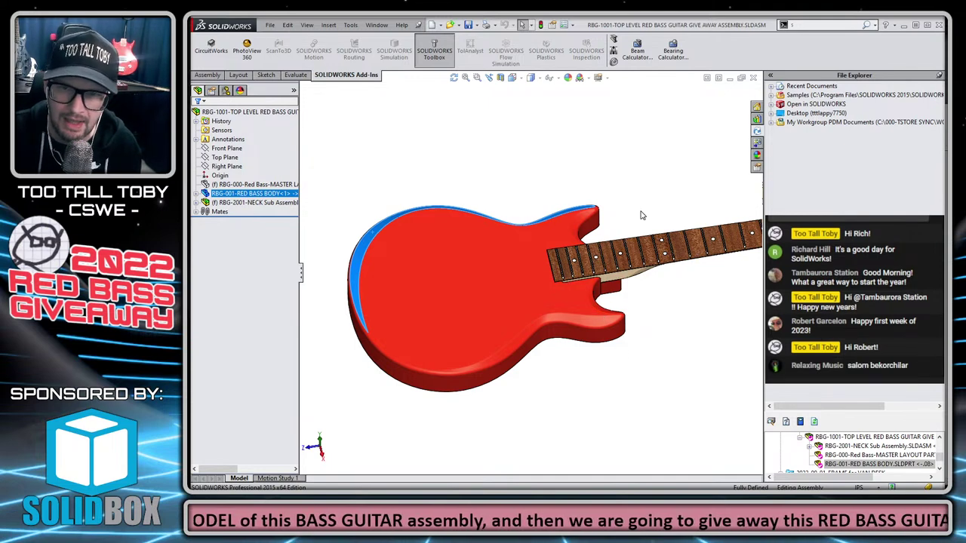
pyautogui.click(577, 326)
pyautogui.click(559, 408)
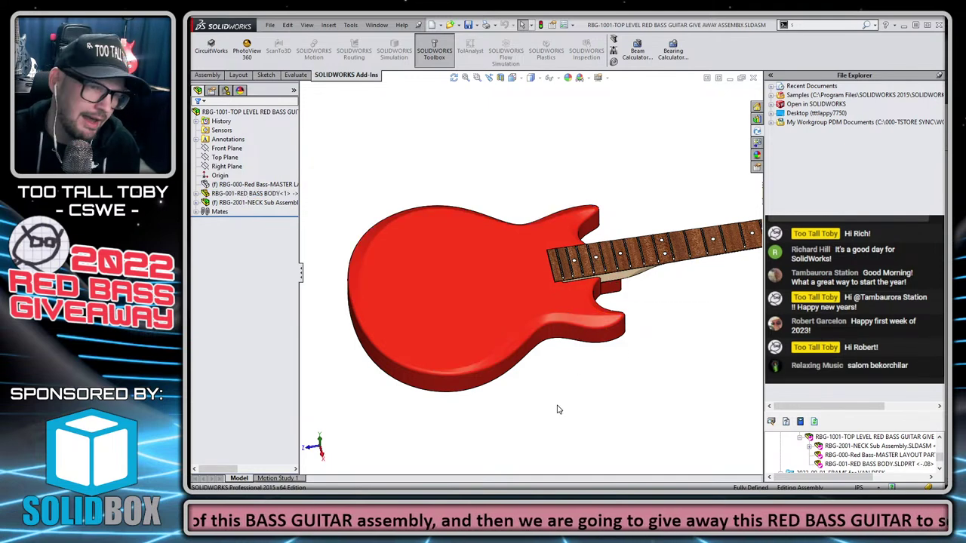
pyautogui.moveTo(558, 407); pyautogui.dragTo(562, 169, button='middle')
pyautogui.click(445, 234)
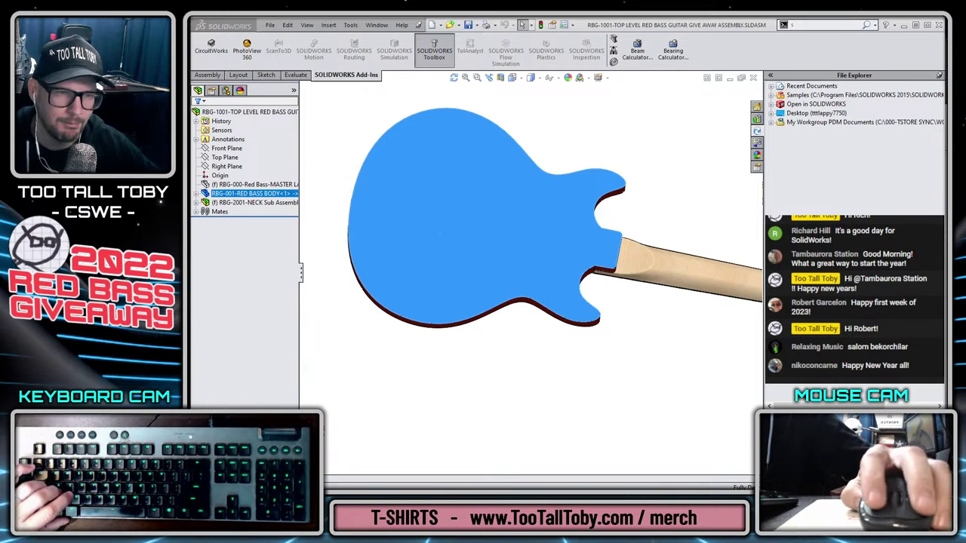
pyautogui.click(559, 127)
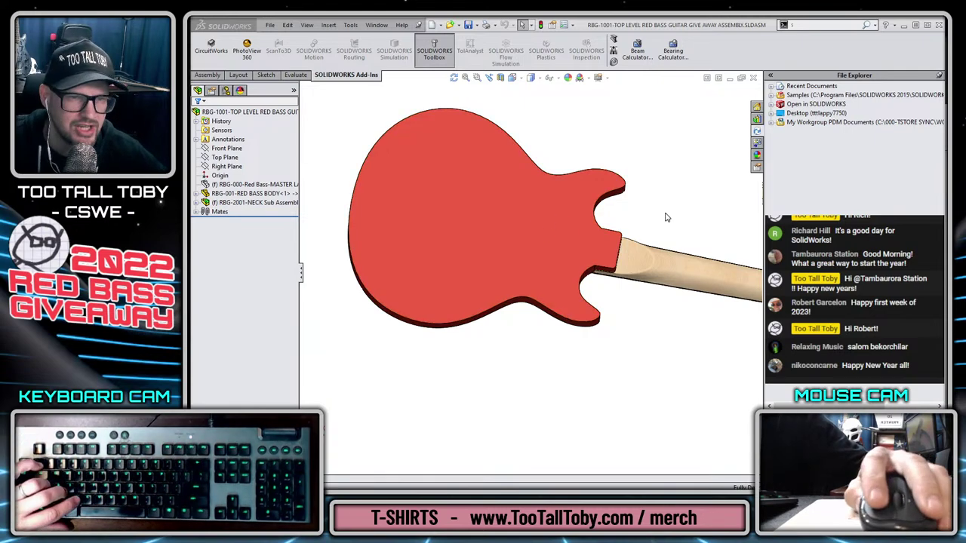
# Open the red bass body part from the guitar assembly in its own window.
pyautogui.click(457, 177)
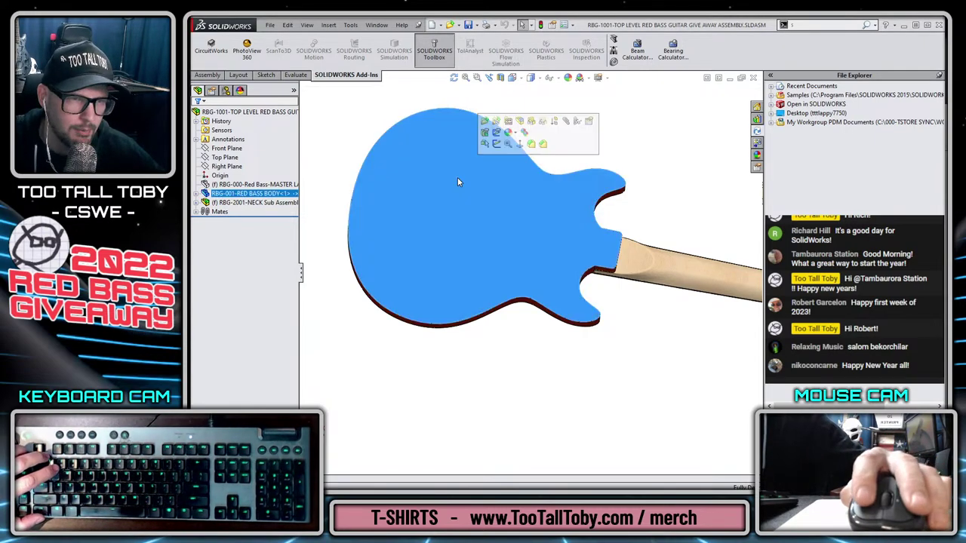
pyautogui.click(486, 121)
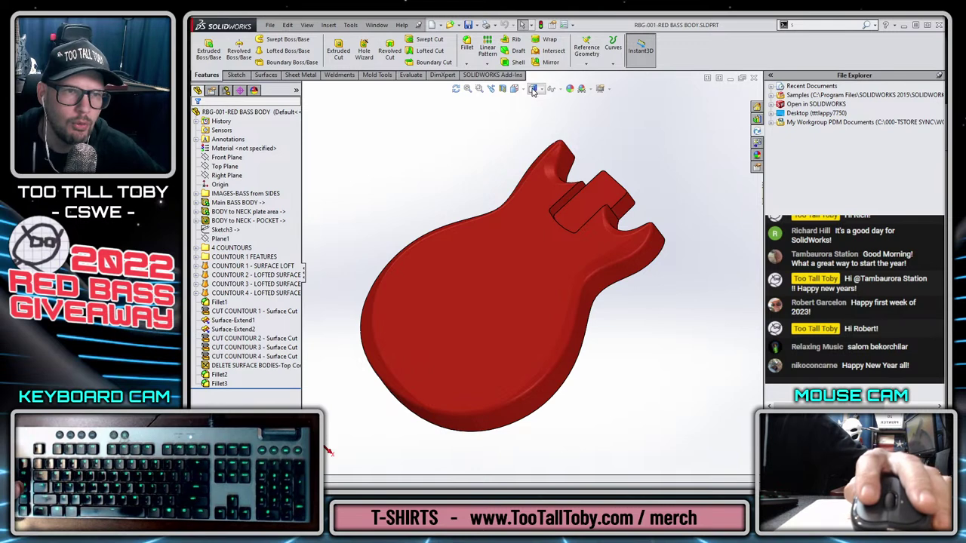
pyautogui.click(559, 90)
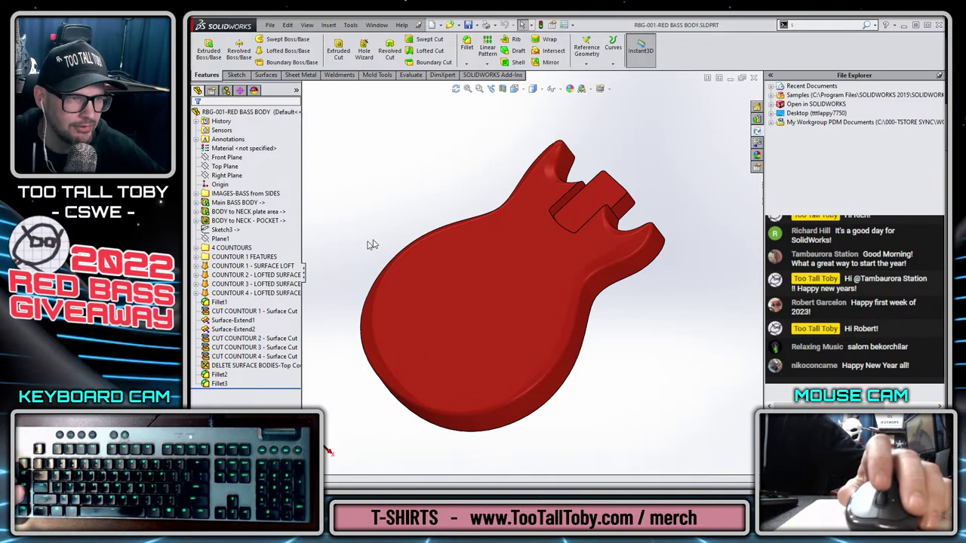
# Show the five reference image sketches in the IMAGES-BASS from SIDES folder.
pyautogui.click(197, 193)
pyautogui.click(252, 202)
pyautogui.keyDown('ctrl'); pyautogui.click(253, 220); pyautogui.keyUp('ctrl')
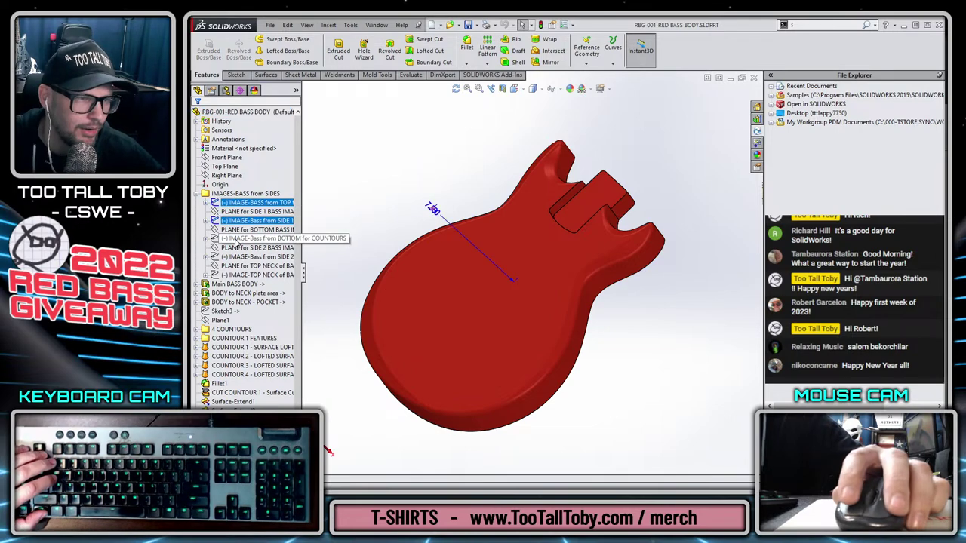
pyautogui.keyDown('ctrl'); pyautogui.click(236, 238); pyautogui.keyUp('ctrl')
pyautogui.keyDown('ctrl'); pyautogui.click(237, 256); pyautogui.keyUp('ctrl')
pyautogui.keyDown('ctrl'); pyautogui.click(236, 275); pyautogui.keyUp('ctrl')
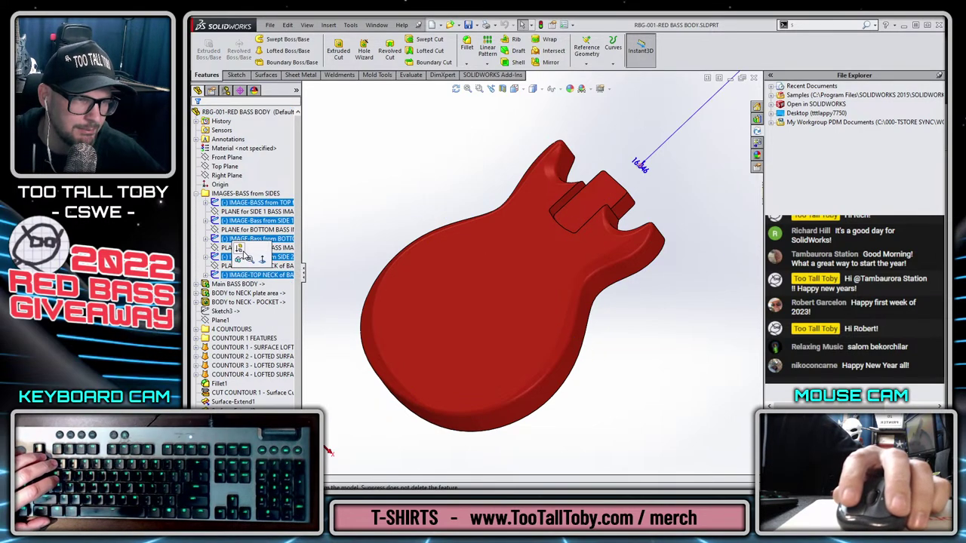
pyautogui.click(240, 251)
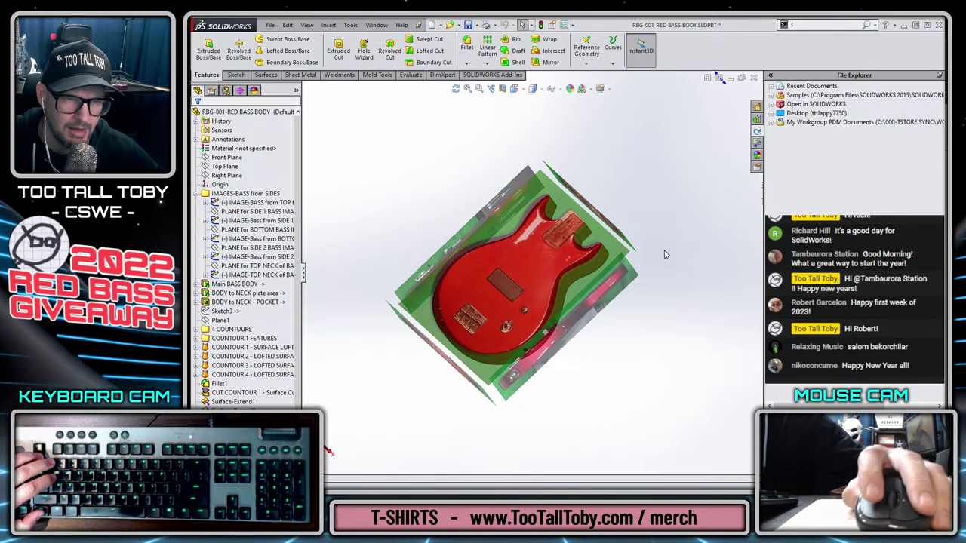
# Examine how the reference photos line up with the bass body in top, side, end and bottom views.
pyautogui.hotkey('ctrl', '5')
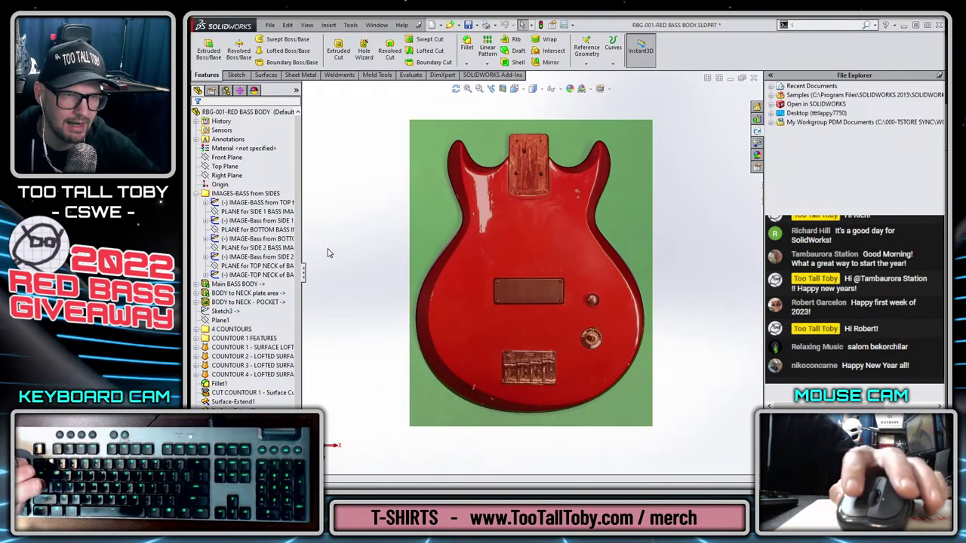
pyautogui.hotkey('ctrl', '7')
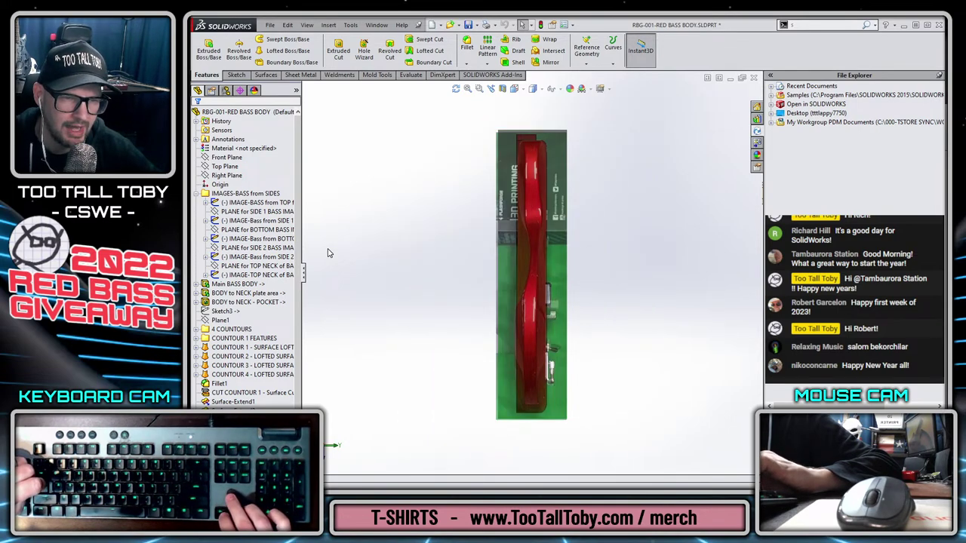
pyautogui.hotkey('shift', 'Up')
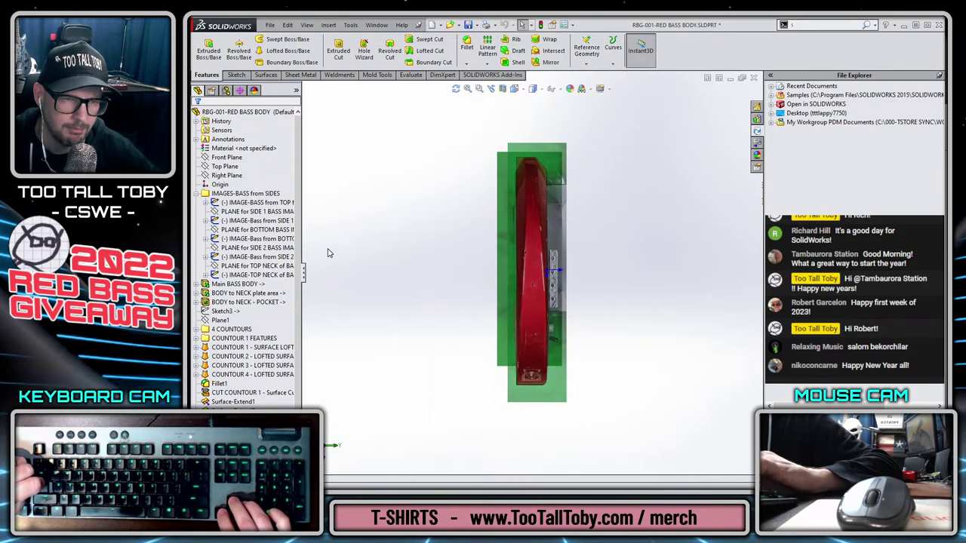
pyautogui.hotkey('shift', 'Up')
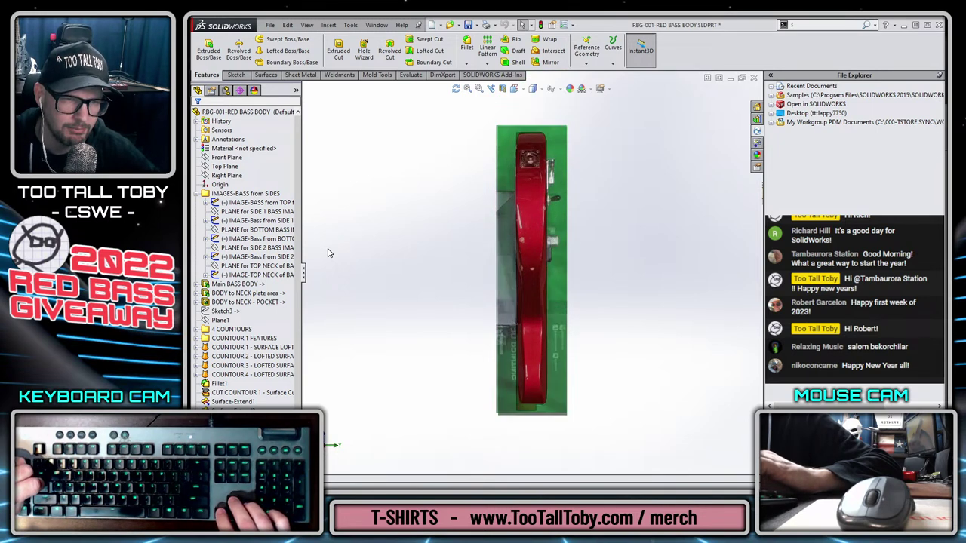
pyautogui.hotkey('ctrl', '5')
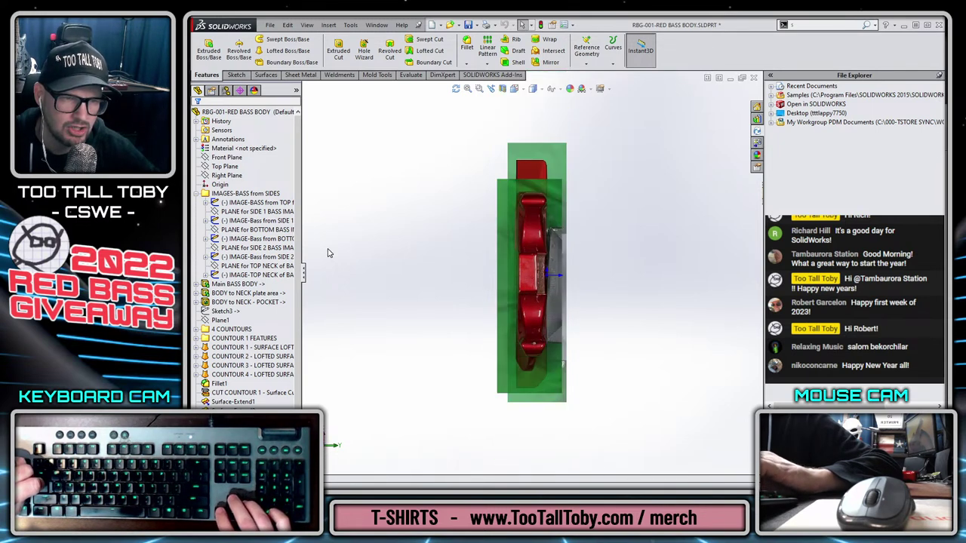
pyautogui.hotkey('ctrl', '1')
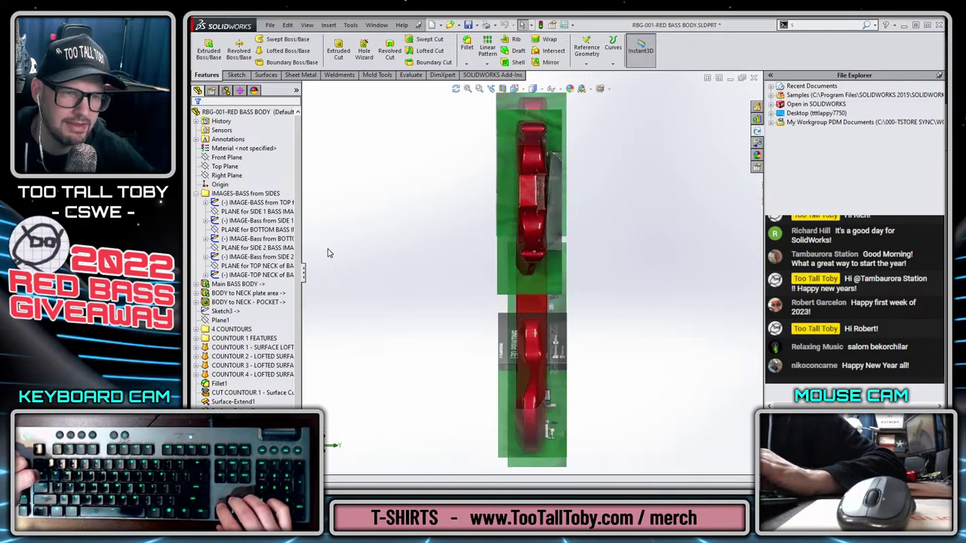
pyautogui.press('Left')
pyautogui.press('Left')
pyautogui.press('Left')
pyautogui.press('Left')
pyautogui.press('Left')
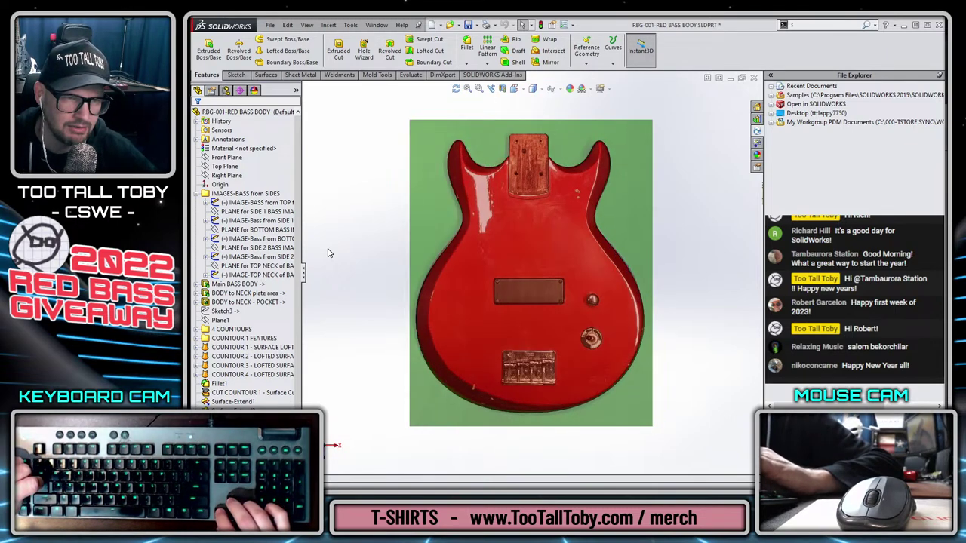
pyautogui.press('Right')
pyautogui.press('Right')
pyautogui.press('Right')
pyautogui.press('Right')
pyautogui.press('Right')
pyautogui.hotkey('ctrl', '1')
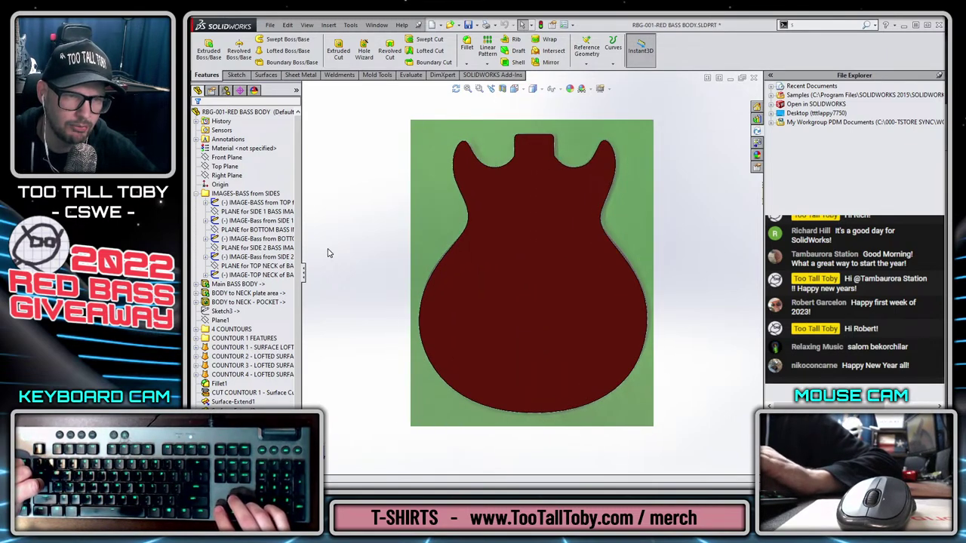
pyautogui.scroll(3, 585, 230)
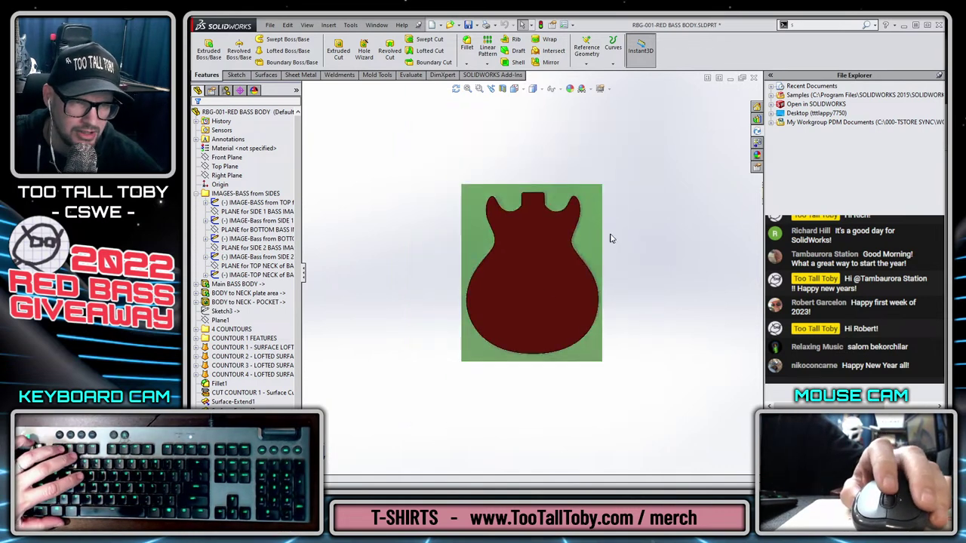
pyautogui.click(527, 269)
pyautogui.click(565, 232)
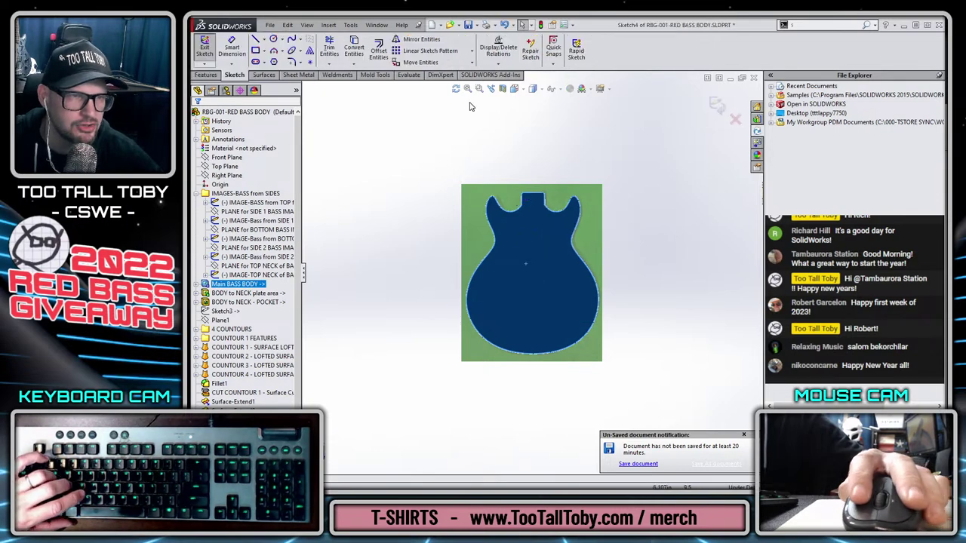
pyautogui.click(350, 25)
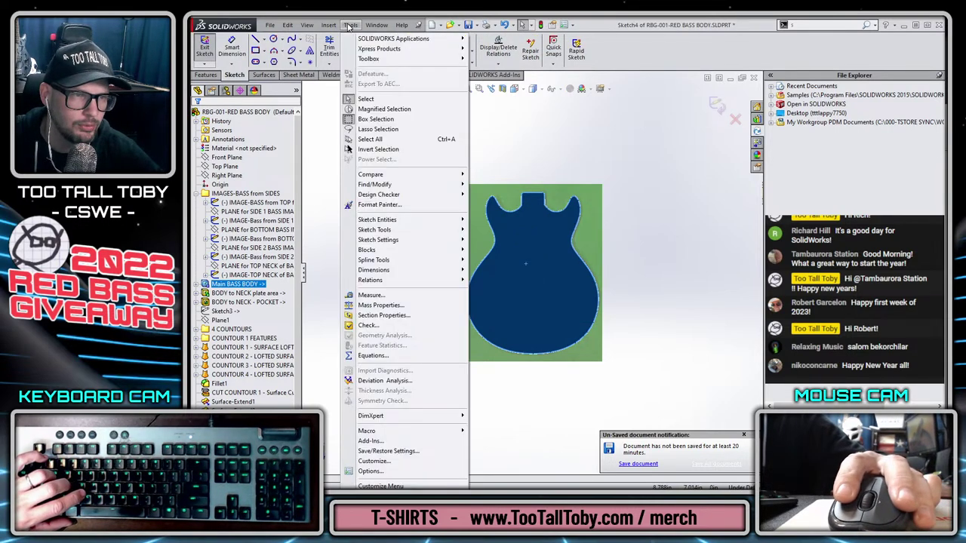
pyautogui.moveTo(393, 237)
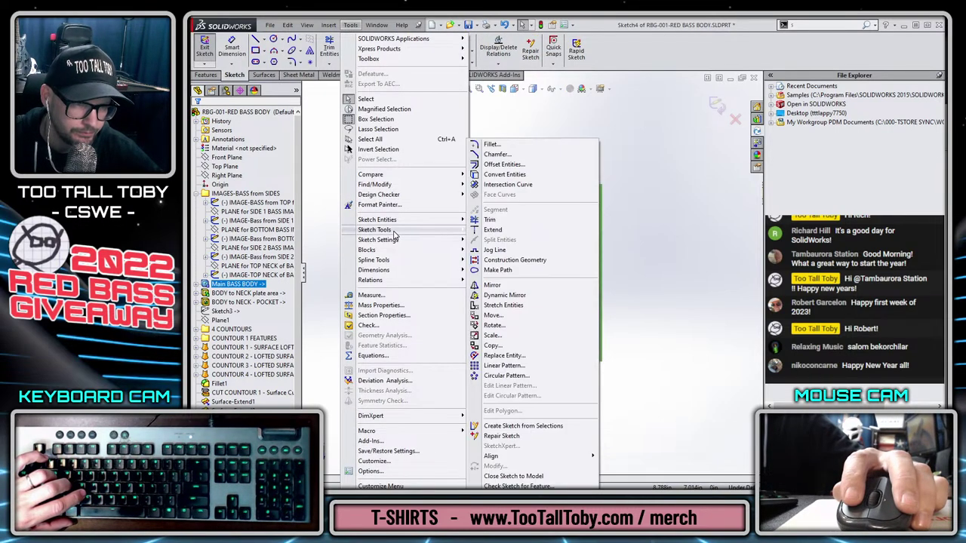
pyautogui.click(703, 188)
pyautogui.click(716, 107)
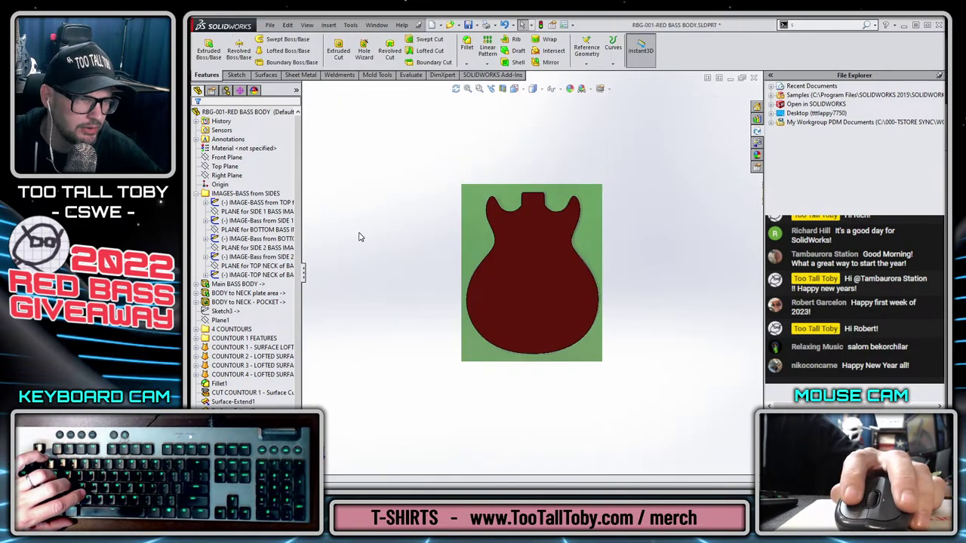
pyautogui.click(245, 193)
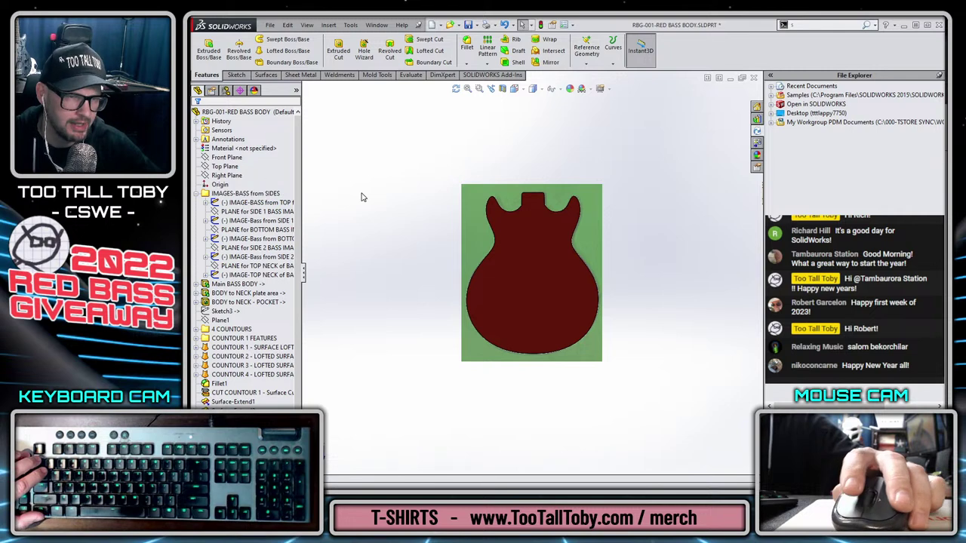
pyautogui.hotkey('shift', 'Left')
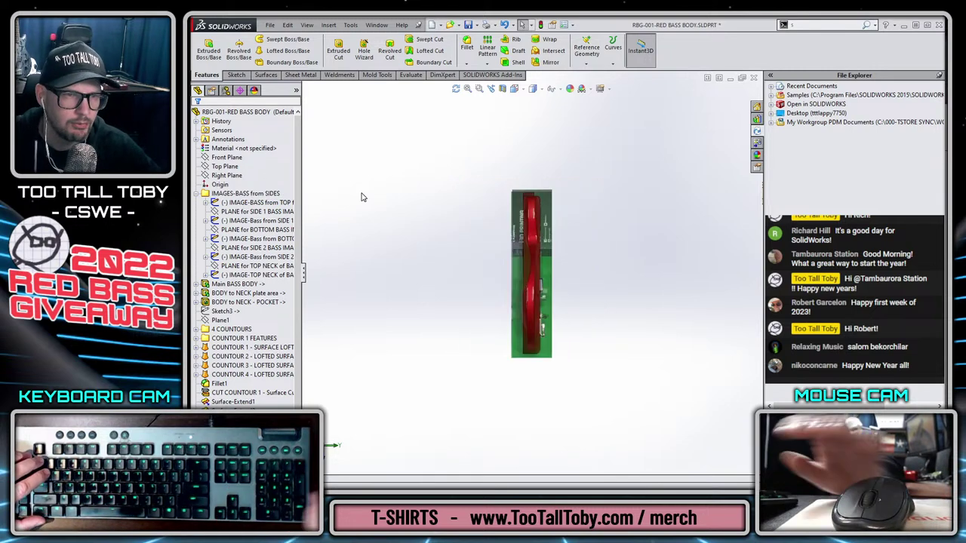
pyautogui.click(224, 167)
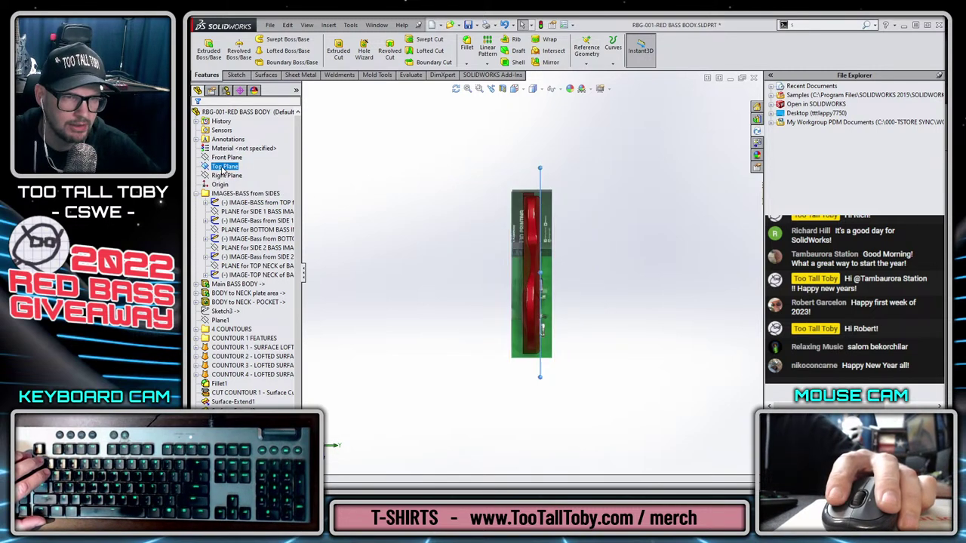
pyautogui.keyDown('ctrl'); pyautogui.moveTo(540, 181); pyautogui.dragTo(528, 185); pyautogui.keyUp('ctrl')
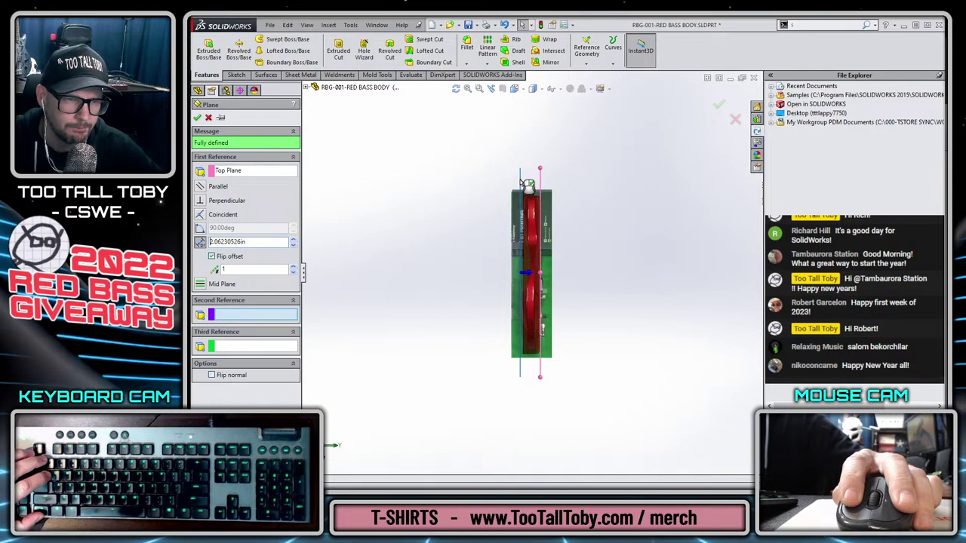
pyautogui.keyDown('ctrl'); pyautogui.moveTo(519, 182); pyautogui.dragTo(516, 160); pyautogui.keyUp('ctrl')
pyautogui.press('Escape')
# Examine the flat back face of the bass body against the surrounding reference photos.
pyautogui.scroll(-5, 551, 261)
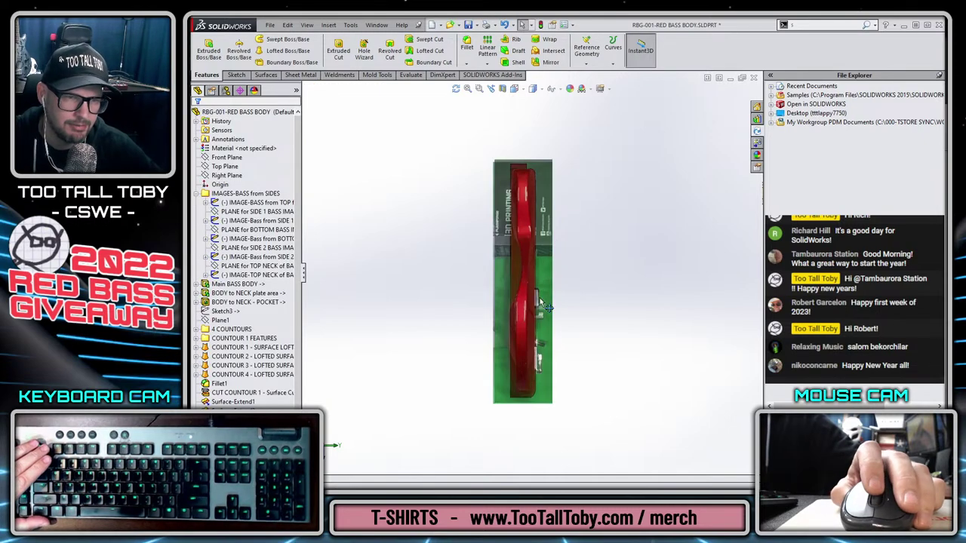
pyautogui.scroll(-3, 510, 393)
pyautogui.moveTo(544, 317); pyautogui.dragTo(472, 223, button='middle')
pyautogui.click(470, 219)
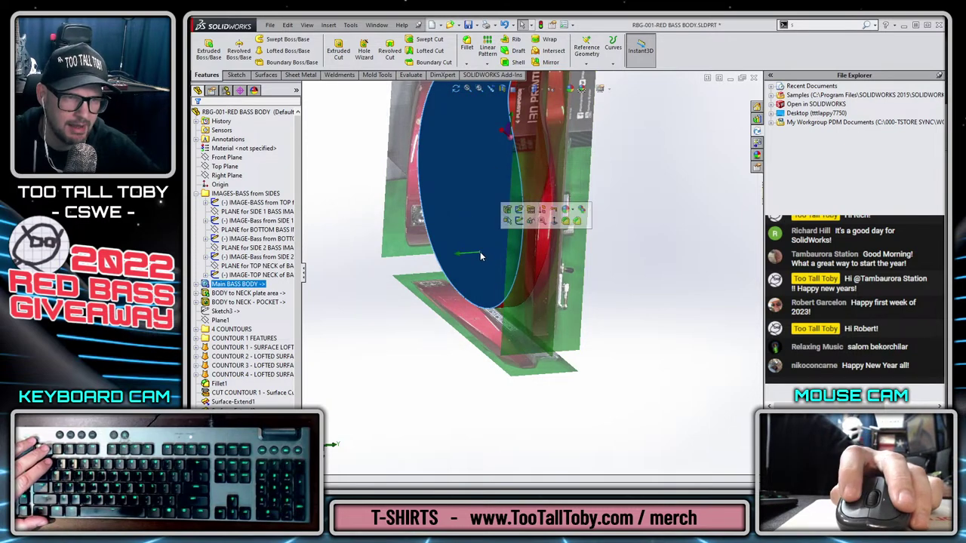
pyautogui.click(328, 269)
pyautogui.moveTo(455, 266); pyautogui.dragTo(409, 287, button='middle')
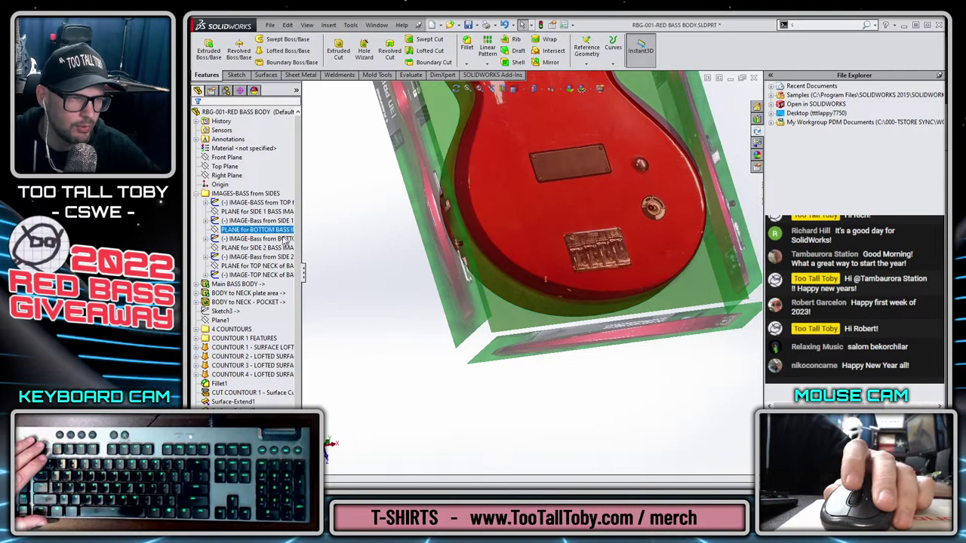
# Hide the five reference image sketches in the IMAGES-BASS from SIDES folder.
pyautogui.click(238, 202)
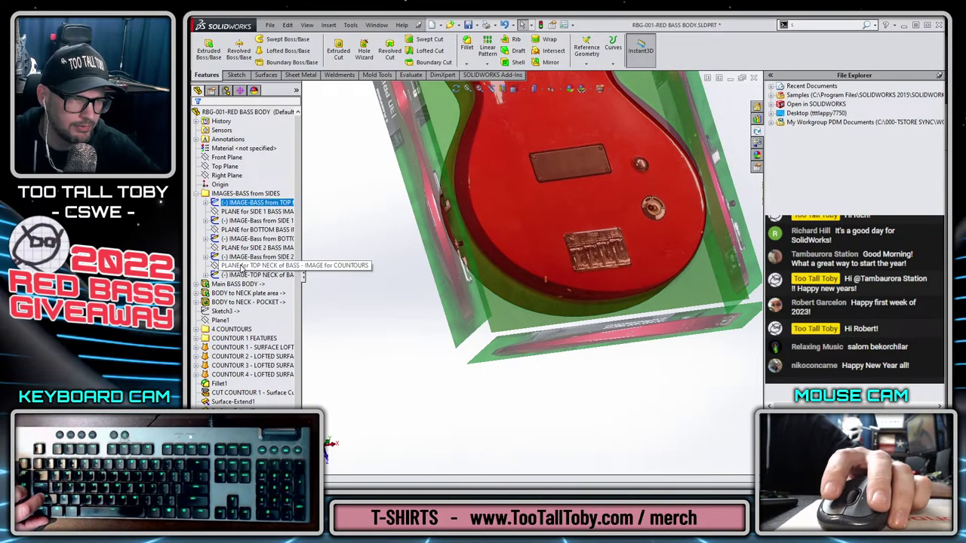
pyautogui.keyDown('shift'); pyautogui.click(249, 265); pyautogui.keyUp('shift')
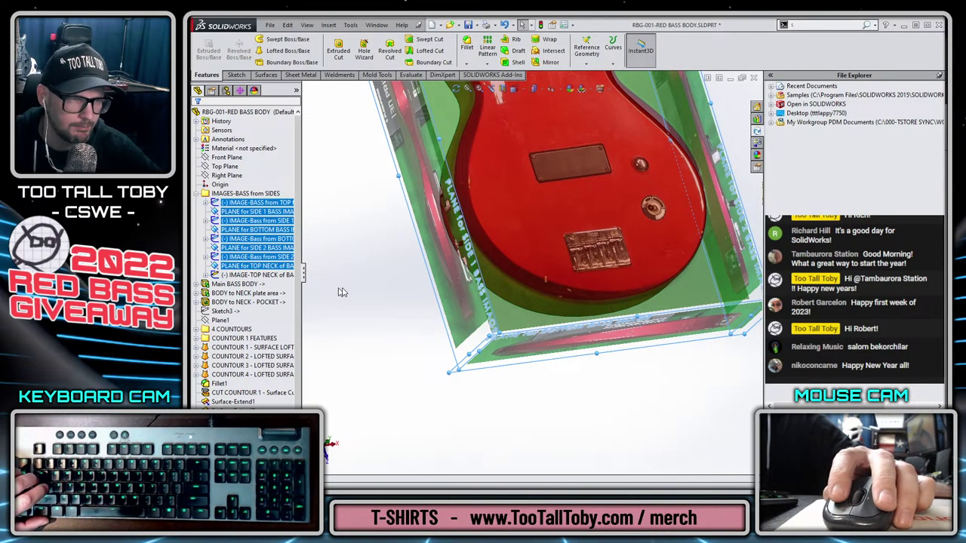
pyautogui.click(341, 292)
pyautogui.click(234, 275)
pyautogui.keyDown('ctrl'); pyautogui.click(232, 258); pyautogui.keyUp('ctrl')
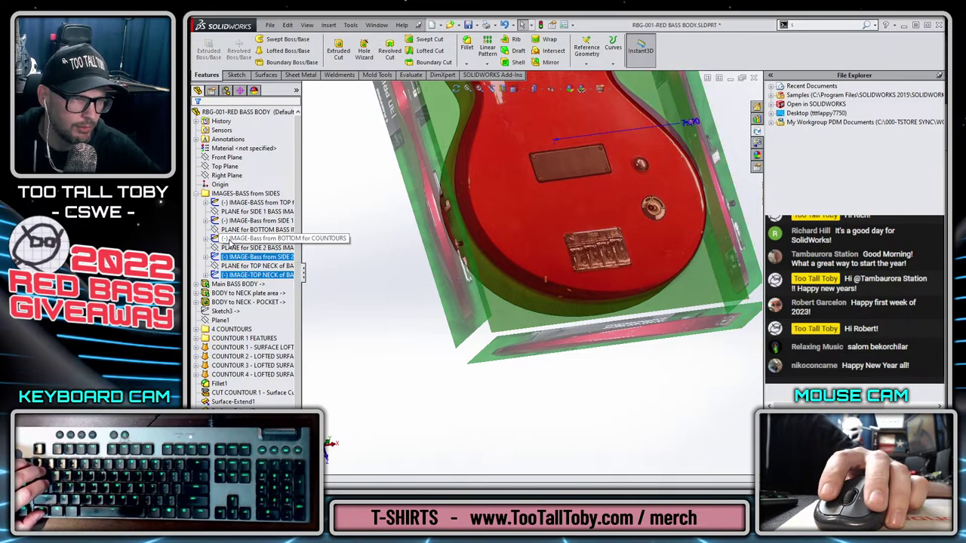
pyautogui.keyDown('ctrl'); pyautogui.click(231, 240); pyautogui.keyUp('ctrl')
pyautogui.keyDown('ctrl'); pyautogui.click(233, 220); pyautogui.keyUp('ctrl')
pyautogui.keyDown('ctrl'); pyautogui.click(233, 202); pyautogui.keyUp('ctrl')
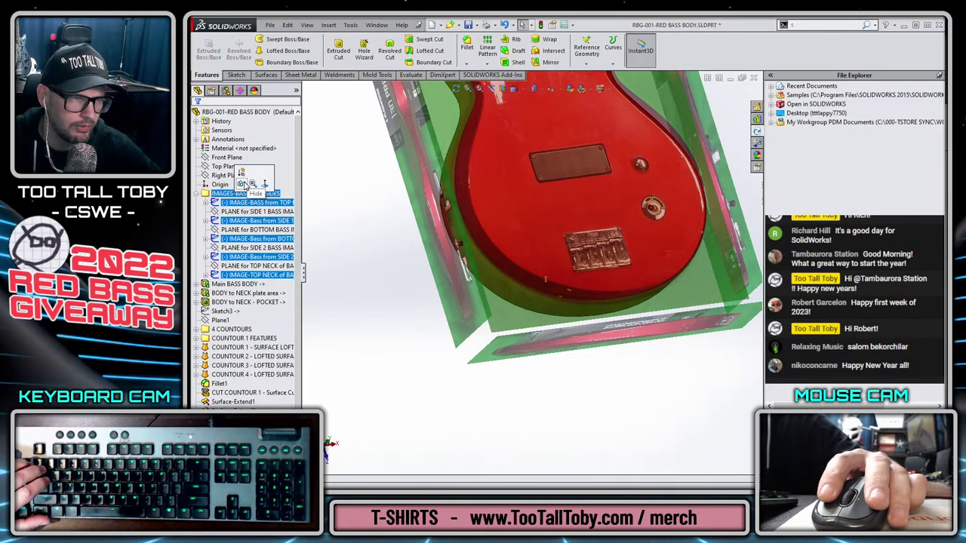
pyautogui.click(242, 183)
# Measure the thickness of the bass body between its front and back faces.
pyautogui.click(510, 190)
pyautogui.moveTo(501, 306); pyautogui.dragTo(554, 215, button='middle')
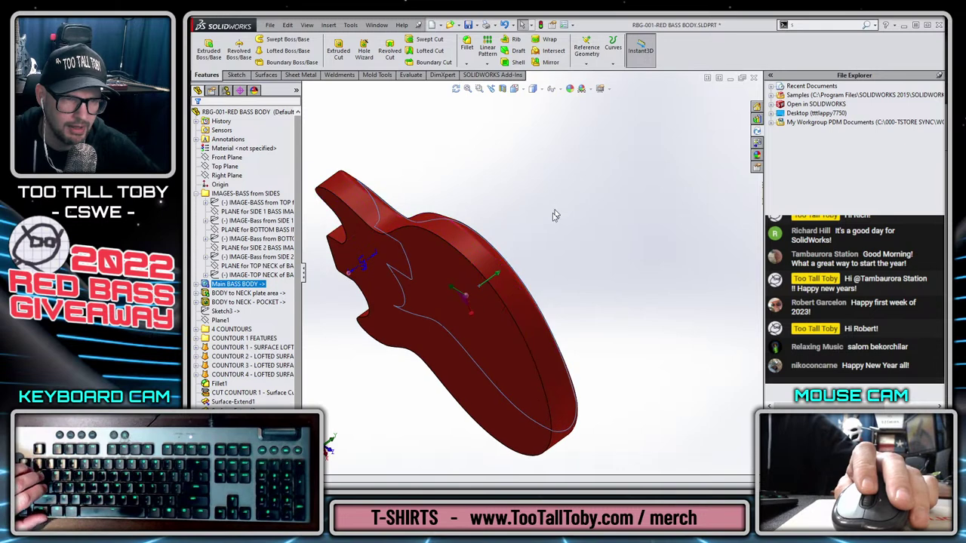
pyautogui.click(396, 264)
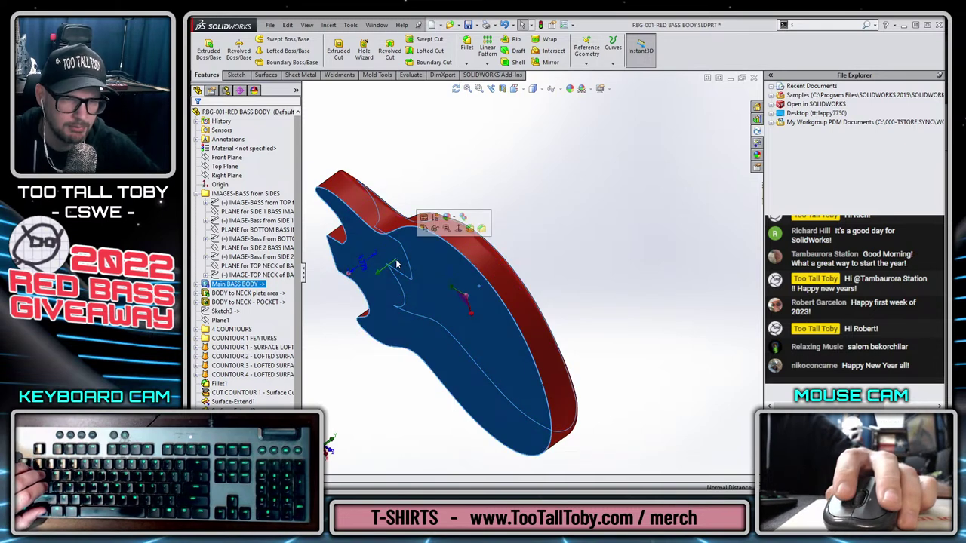
pyautogui.click(614, 276)
pyautogui.moveTo(614, 276); pyautogui.dragTo(574, 314, button='middle')
# Create a reference plane offset 1.779 in from the Top Plane, flipped toward the back of the bass body.
pyautogui.click(225, 166)
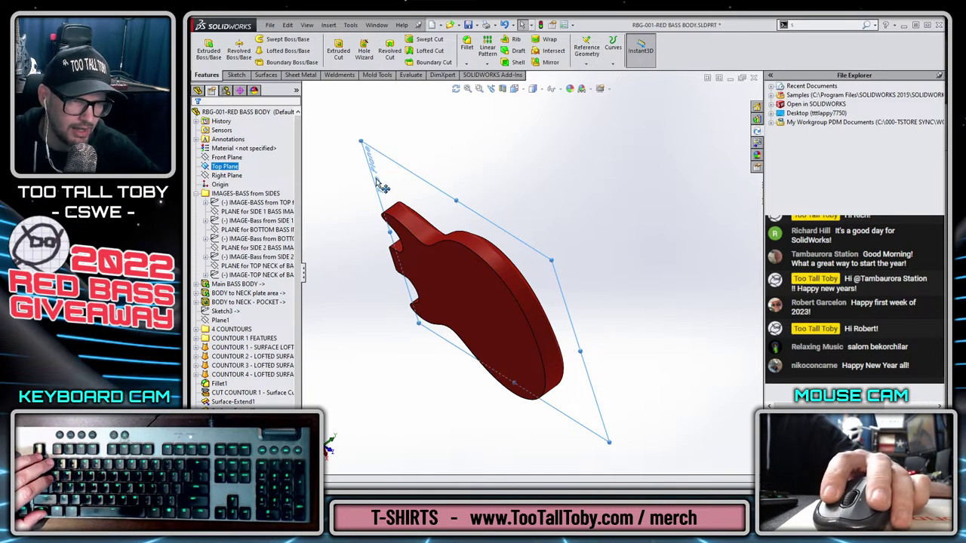
pyautogui.keyDown('ctrl'); pyautogui.moveTo(382, 187); pyautogui.dragTo(375, 192); pyautogui.keyUp('ctrl')
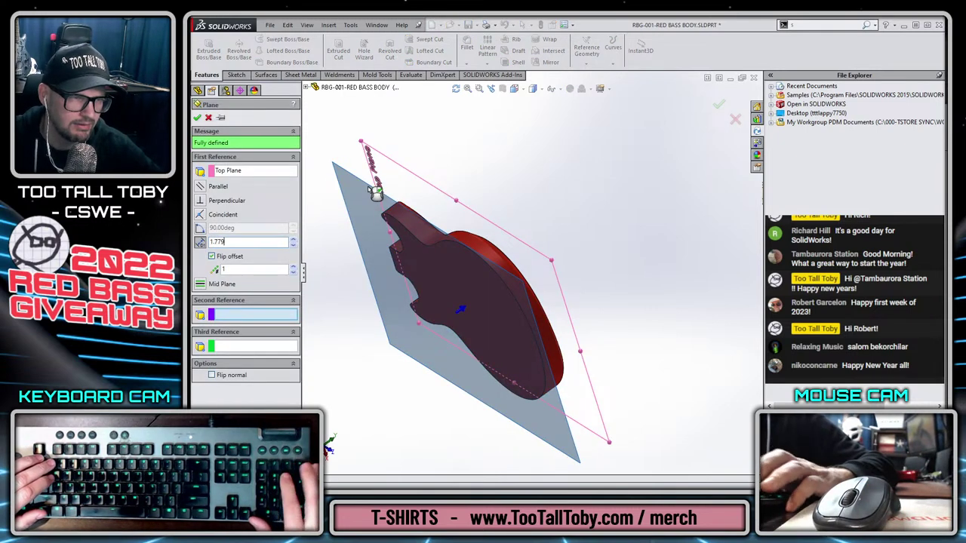
pyautogui.press('Return')
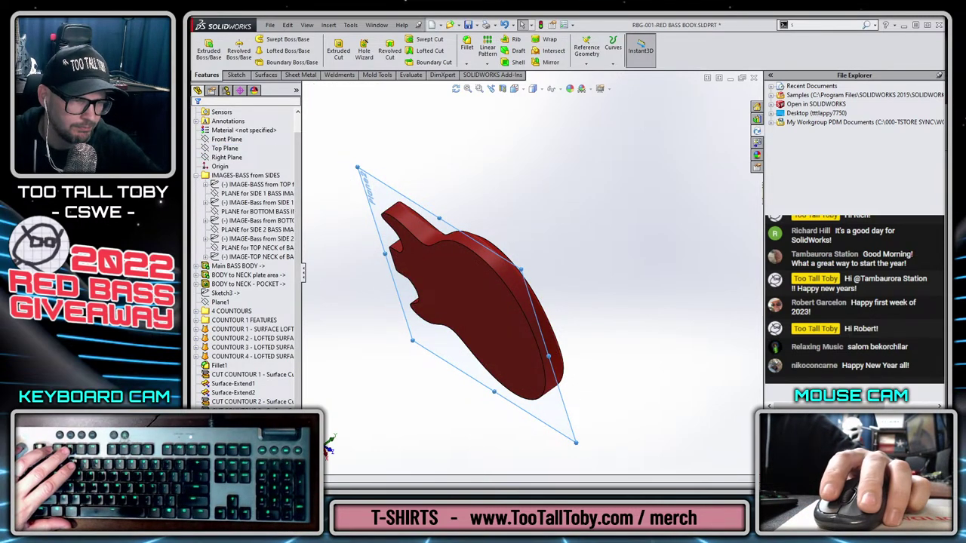
# Set the new back plane's offset distance from the Top Plane to 1.780 in.
pyautogui.rightClick(226, 355)
pyautogui.click(231, 325)
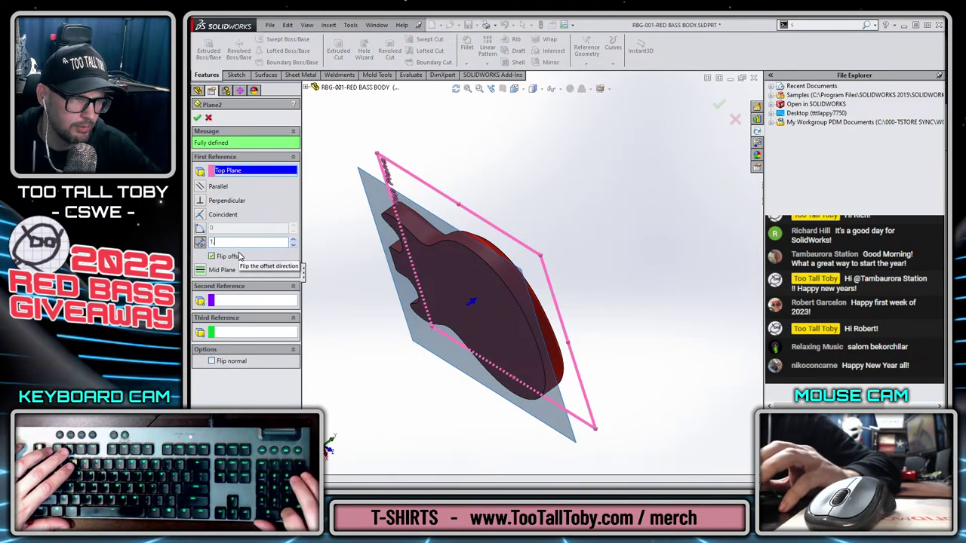
pyautogui.write('1.780in')
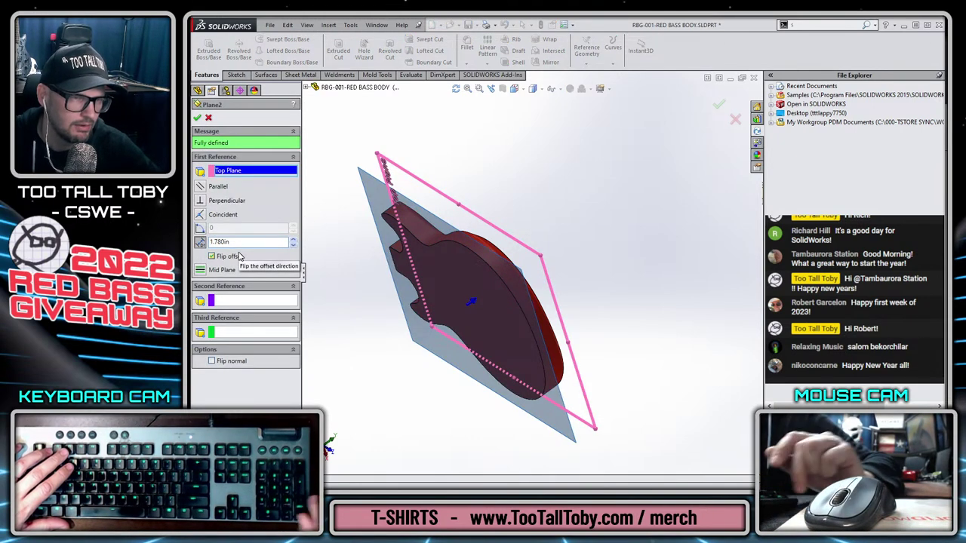
pyautogui.press('Return')
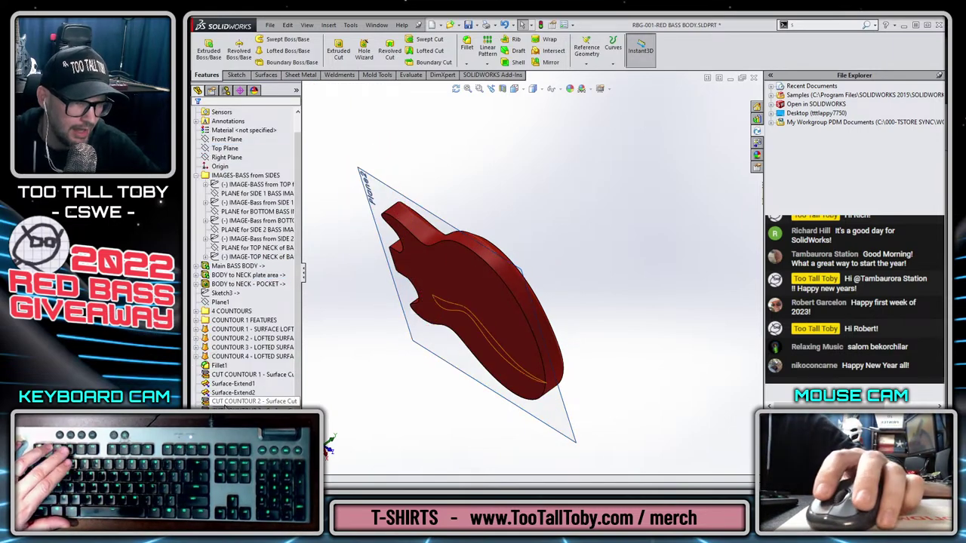
# Move the new plane into the IMAGES-BASS from SIDES folder and rename it PLANE for BOTTOM of BASS BODY.
pyautogui.moveTo(226, 427); pyautogui.dragTo(234, 258)
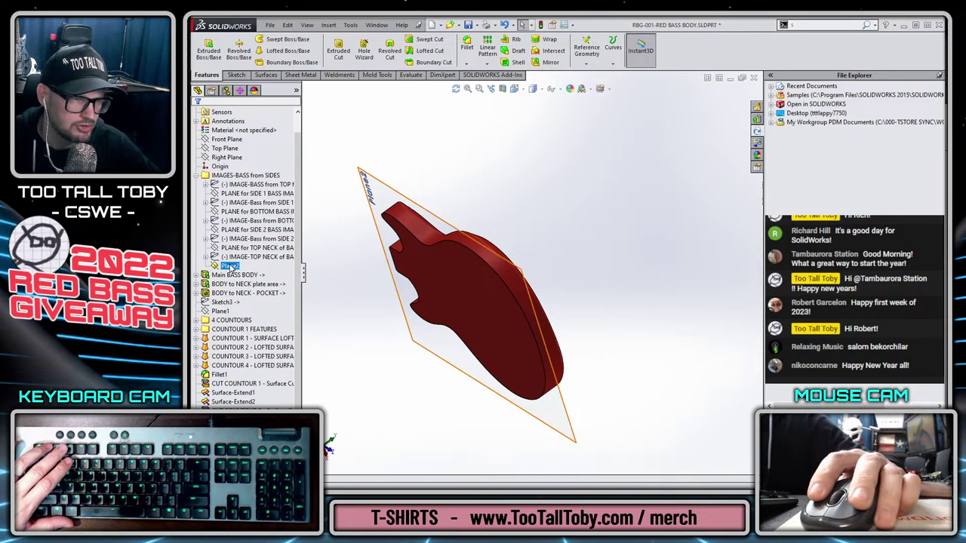
pyautogui.press('F2')
pyautogui.write('O')
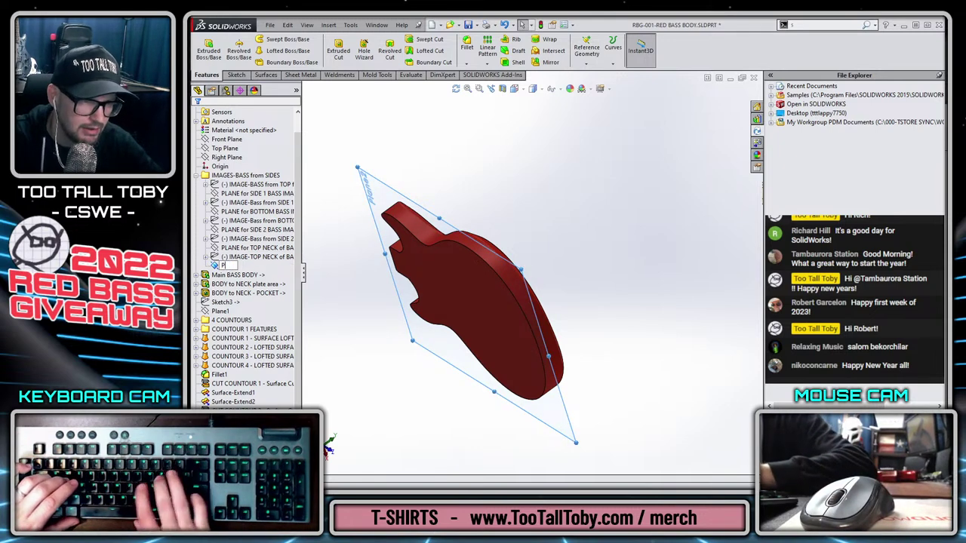
pyautogui.write('LANE for BOTTOM')
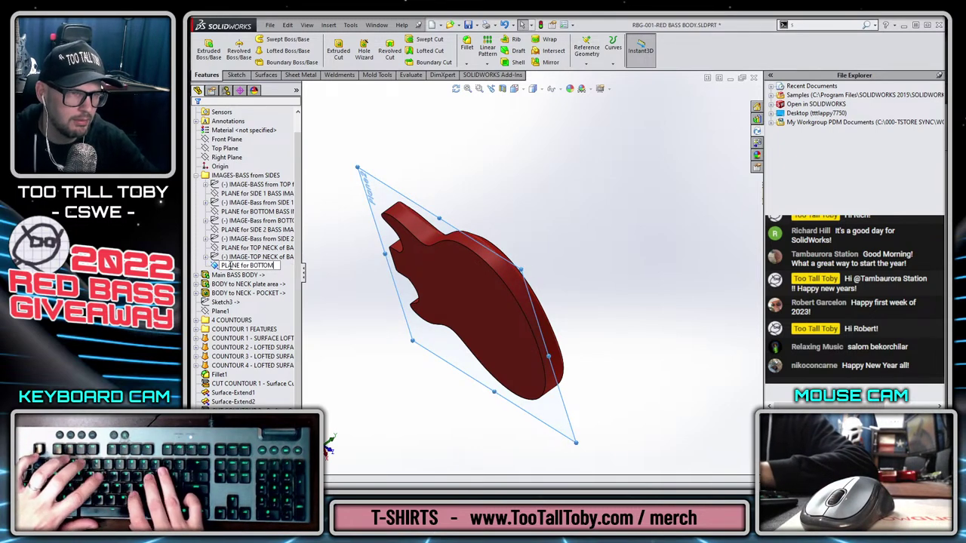
pyautogui.write(' of BASS BODY')
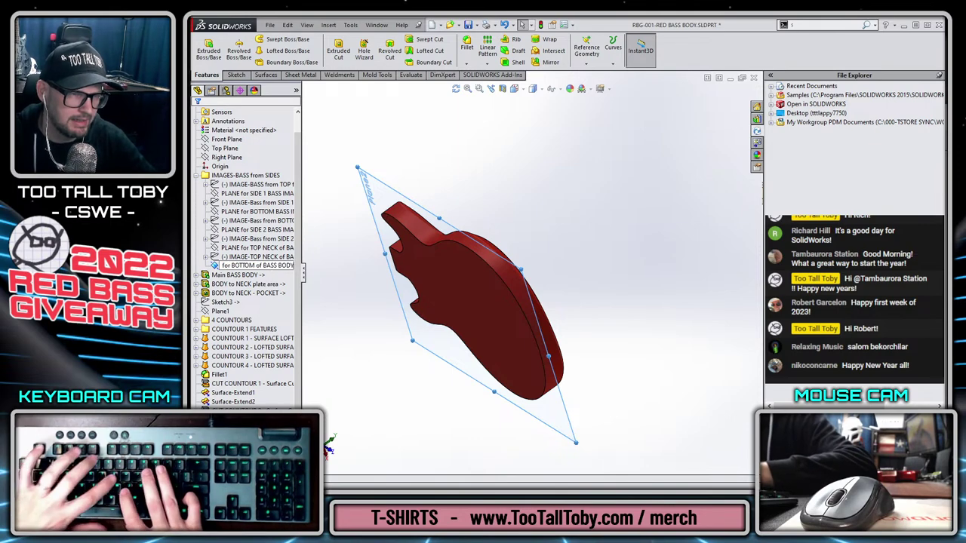
pyautogui.press('Return')
# Start a sketch on PLANE for BOTTOM of BASS BODY and orient the view square to it with the neck end up.
pyautogui.click(231, 266)
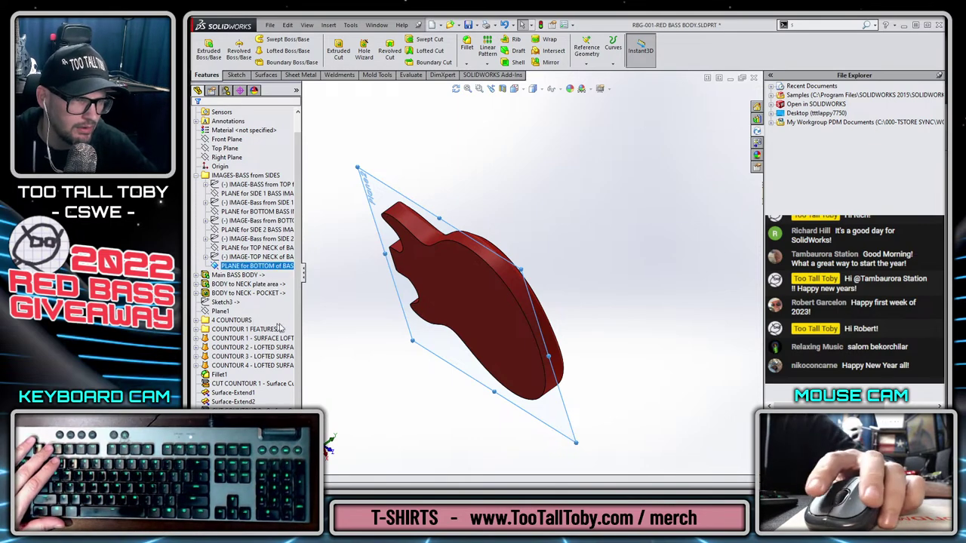
pyautogui.click(287, 248)
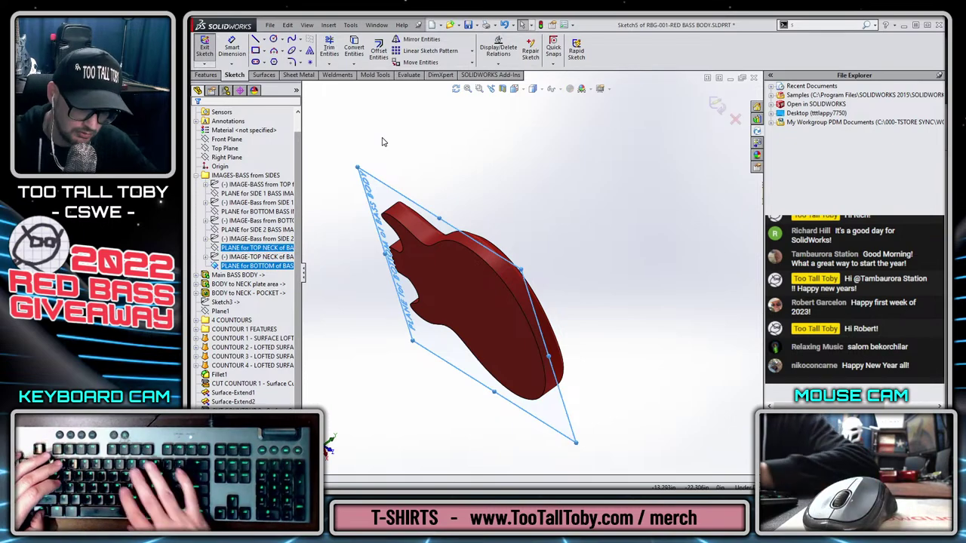
pyautogui.hotkey('ctrl', '8')
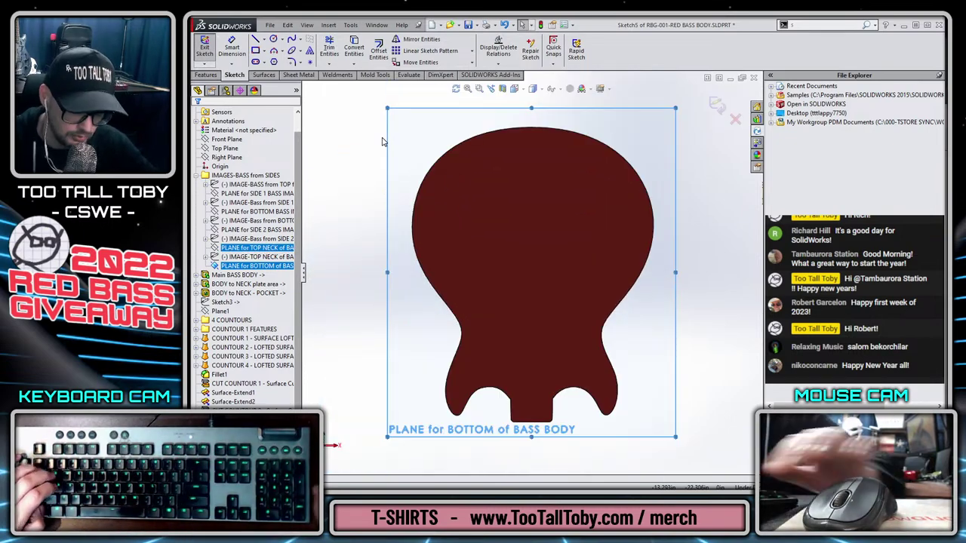
pyautogui.hotkey('alt', 'Right')
pyautogui.hotkey('alt', 'Right')
pyautogui.hotkey('alt', 'Right')
pyautogui.hotkey('alt', 'Right')
pyautogui.hotkey('alt', 'Right')
pyautogui.hotkey('alt', 'Right')
pyautogui.hotkey('alt', 'Right')
pyautogui.hotkey('alt', 'Right')
pyautogui.hotkey('alt', 'Right')
pyautogui.hotkey('alt', 'Right')
pyautogui.hotkey('alt', 'Right')
pyautogui.hotkey('alt', 'Right')
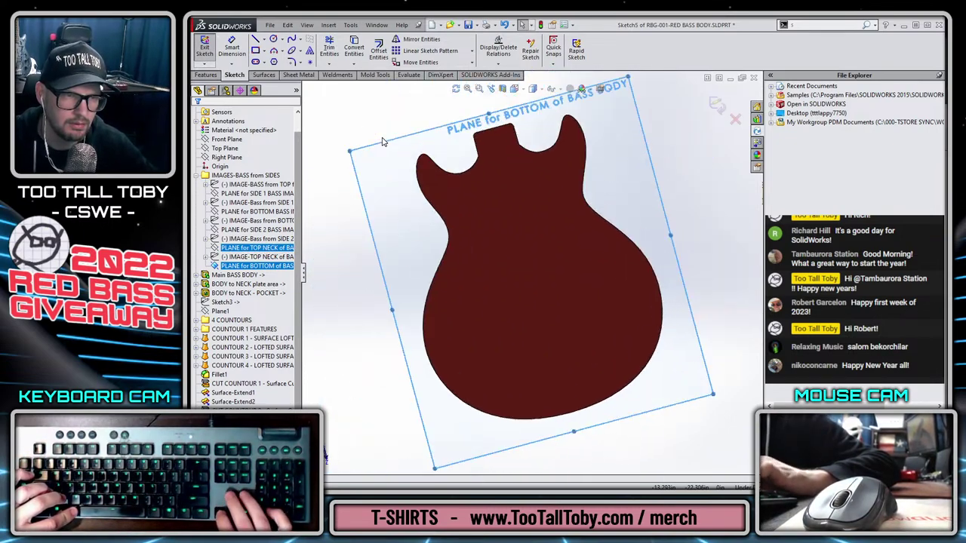
# Insert BODY ONLY - REAR.jpg from the 01 PHOTOS of BASS folder as a sketch picture.
pyautogui.click(348, 25)
pyautogui.moveTo(392, 230)
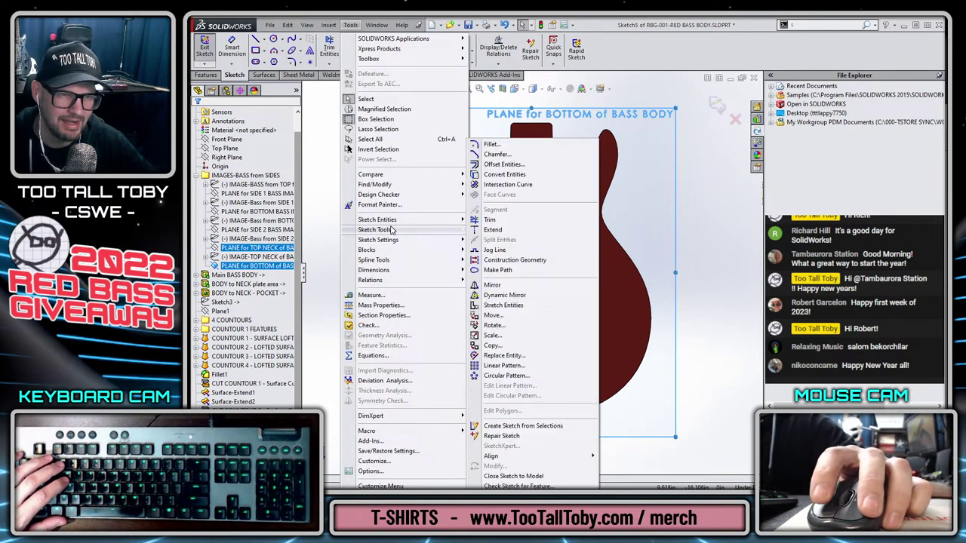
pyautogui.click(517, 496)
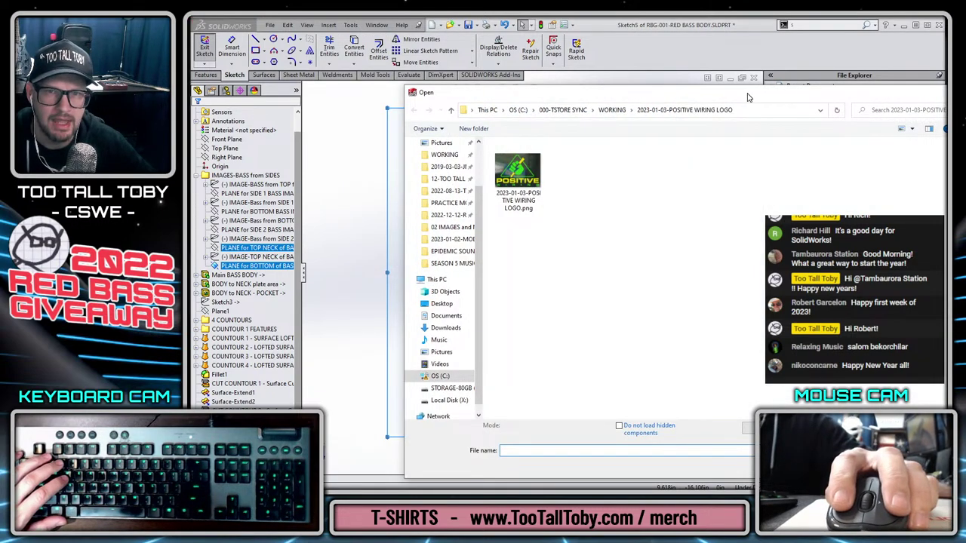
pyautogui.press('Escape')
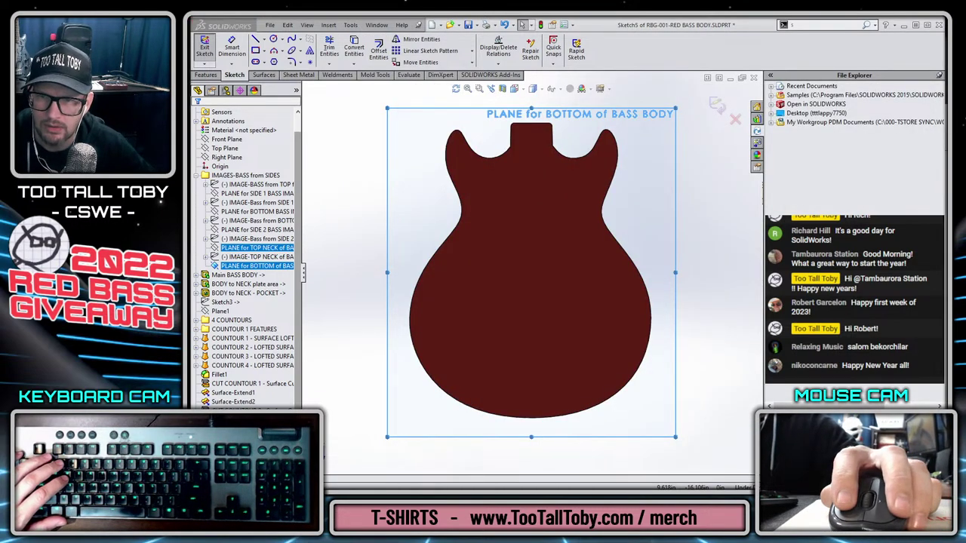
pyautogui.moveTo(944, 85); pyautogui.dragTo(578, 96)
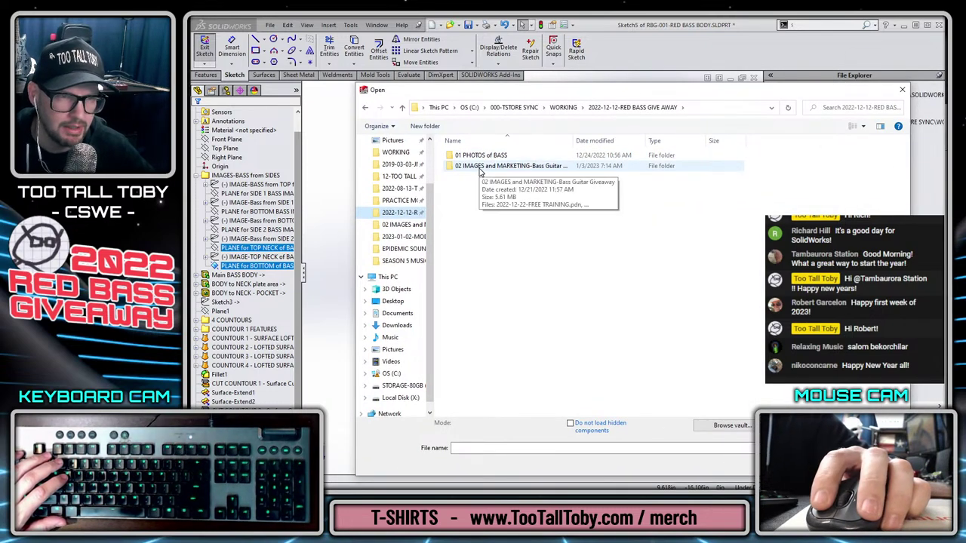
pyautogui.doubleClick(481, 155)
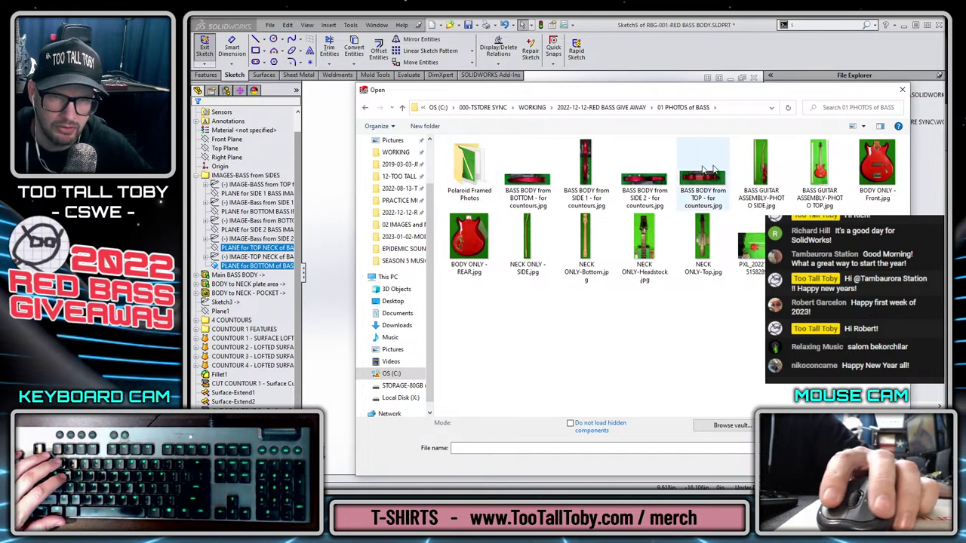
pyautogui.click(487, 245)
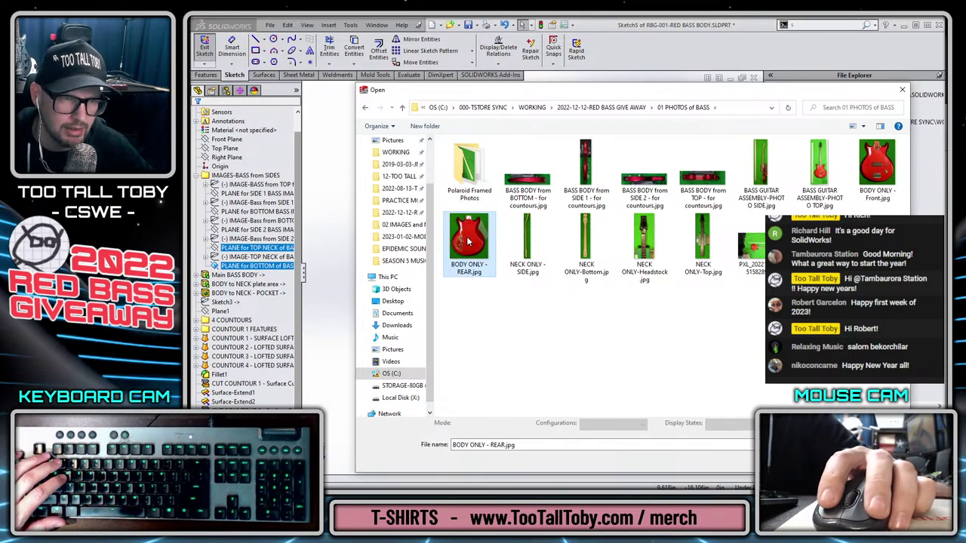
pyautogui.doubleClick(468, 240)
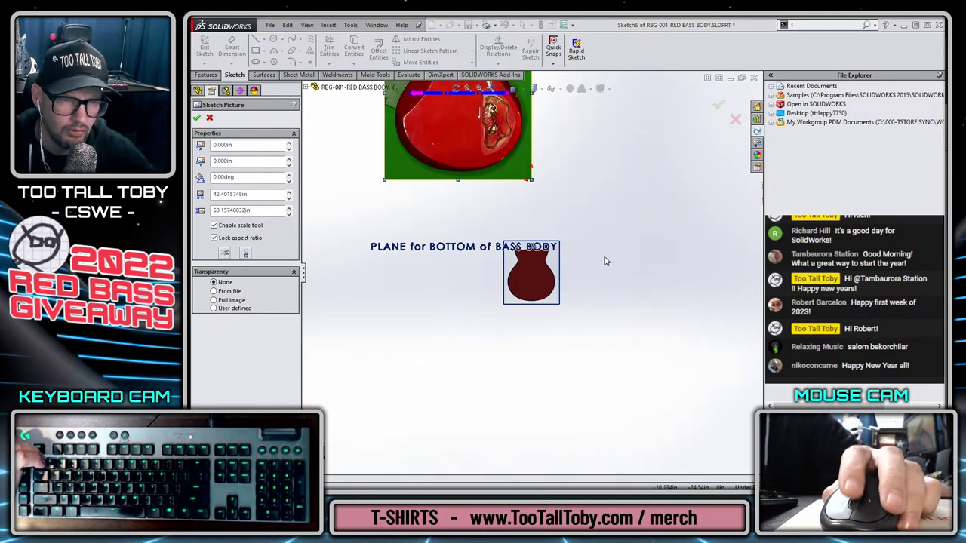
# Move the rear photo down over the bass body and set its transparency to Full image at 0.20.
pyautogui.scroll(-2, 544, 247)
pyautogui.moveTo(438, 148)
pyautogui.mouseDown()
pyautogui.moveTo(494, 326)
pyautogui.moveTo(497, 293)
pyautogui.mouseUp()
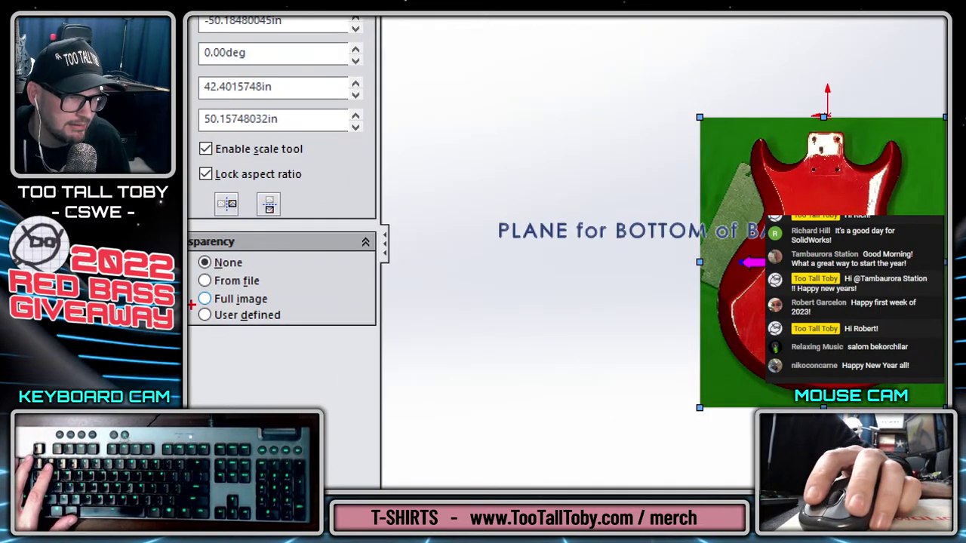
pyautogui.moveTo(191, 304); pyautogui.dragTo(278, 307)
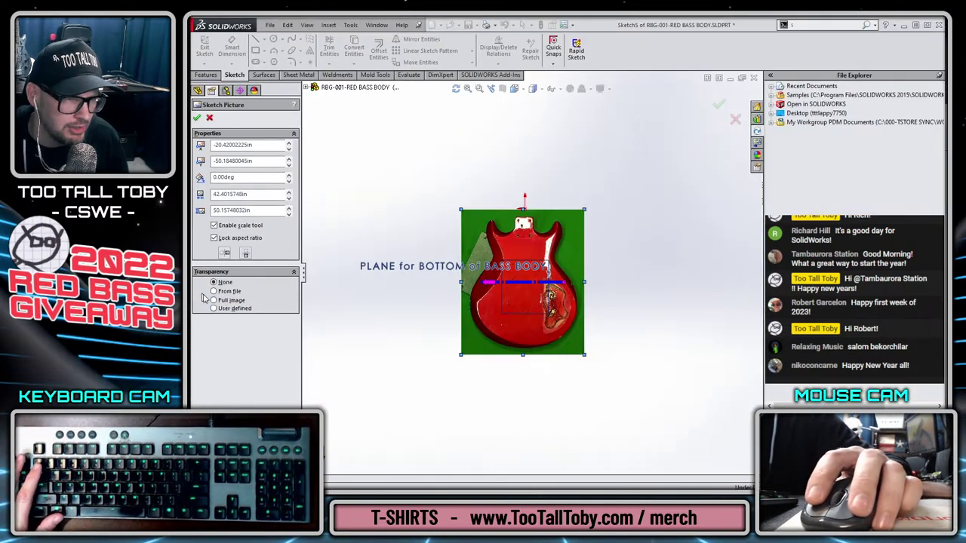
pyautogui.click(213, 300)
pyautogui.moveTo(224, 335); pyautogui.dragTo(222, 335)
pyautogui.press('f')
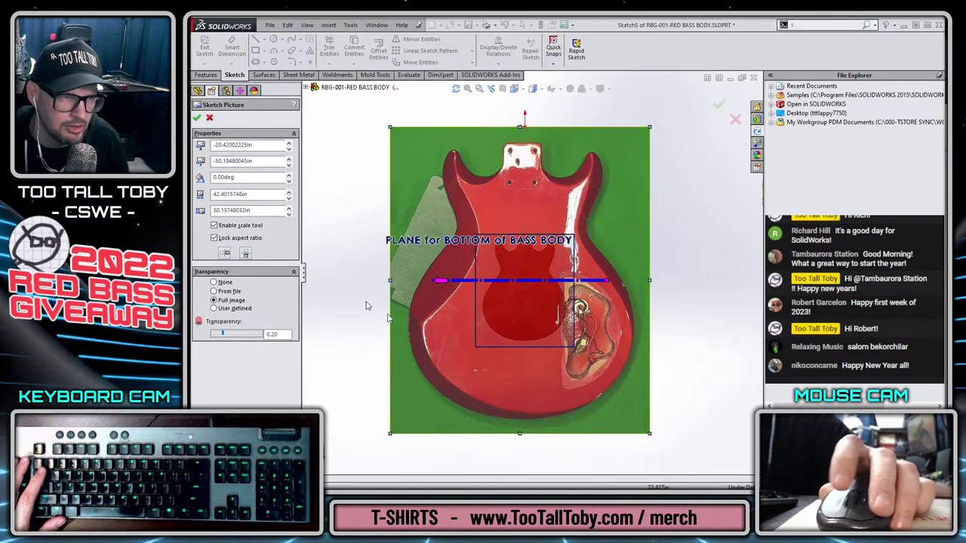
# Turn off the photo's scale tool, then shrink and reposition it over the body at about 16.27 in wide by 19.25 in high.
pyautogui.click(232, 226)
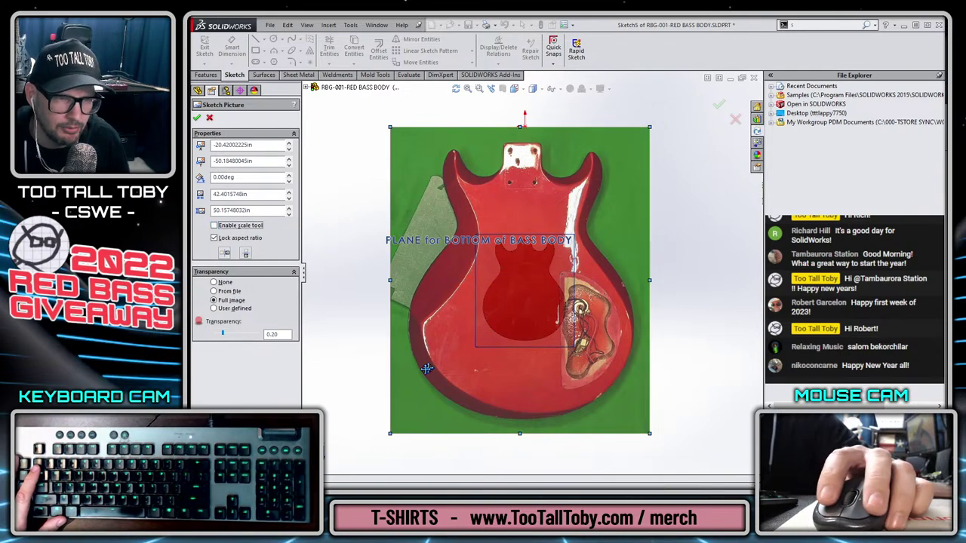
pyautogui.moveTo(389, 435); pyautogui.dragTo(534, 264)
pyautogui.scroll(-3, 585, 196)
pyautogui.moveTo(586, 196); pyautogui.dragTo(457, 343)
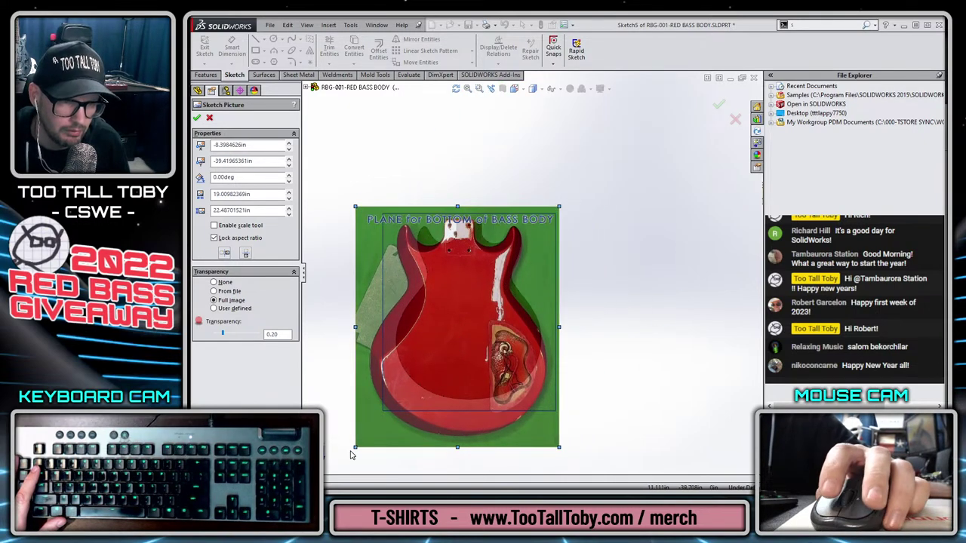
pyautogui.moveTo(354, 448); pyautogui.dragTo(391, 407)
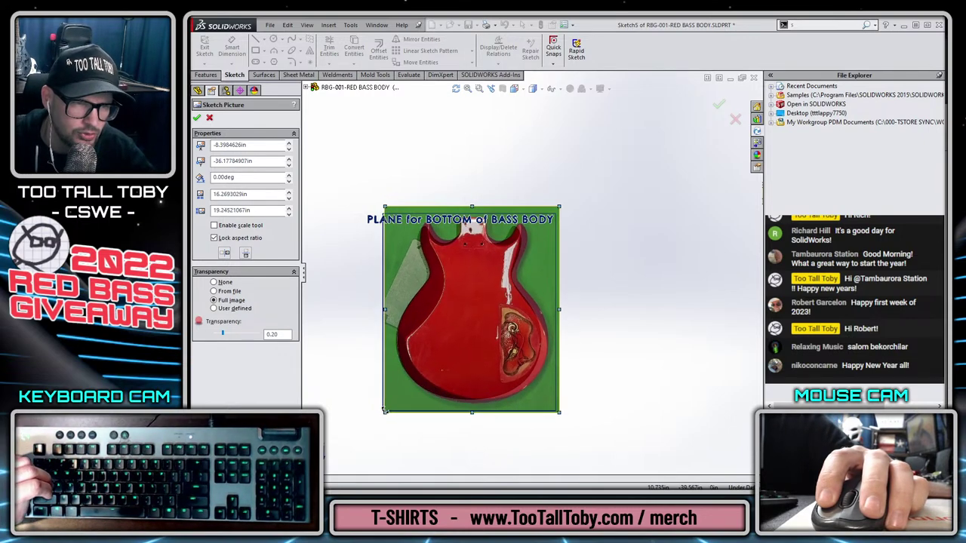
# Nudge the rear photo into line with the body outline and reduce it to about 15.55 in wide by 18.39 in high.
pyautogui.scroll(-2, 499, 325)
pyautogui.moveTo(471, 193)
pyautogui.mouseDown()
pyautogui.moveTo(536, 253)
pyautogui.moveTo(464, 199)
pyautogui.mouseUp()
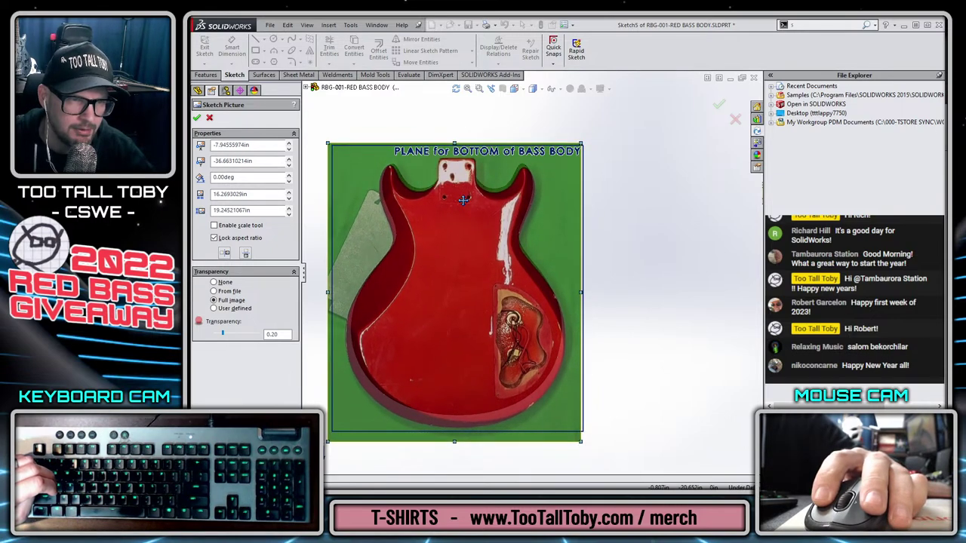
pyautogui.scroll(-1, 413, 430)
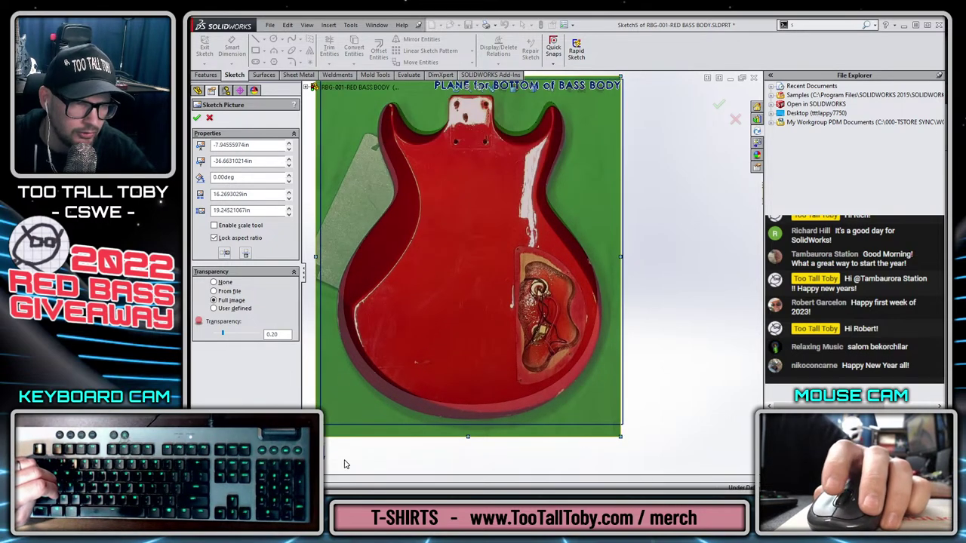
pyautogui.moveTo(317, 435)
pyautogui.mouseDown()
pyautogui.moveTo(329, 418)
pyautogui.moveTo(320, 431)
pyautogui.mouseUp()
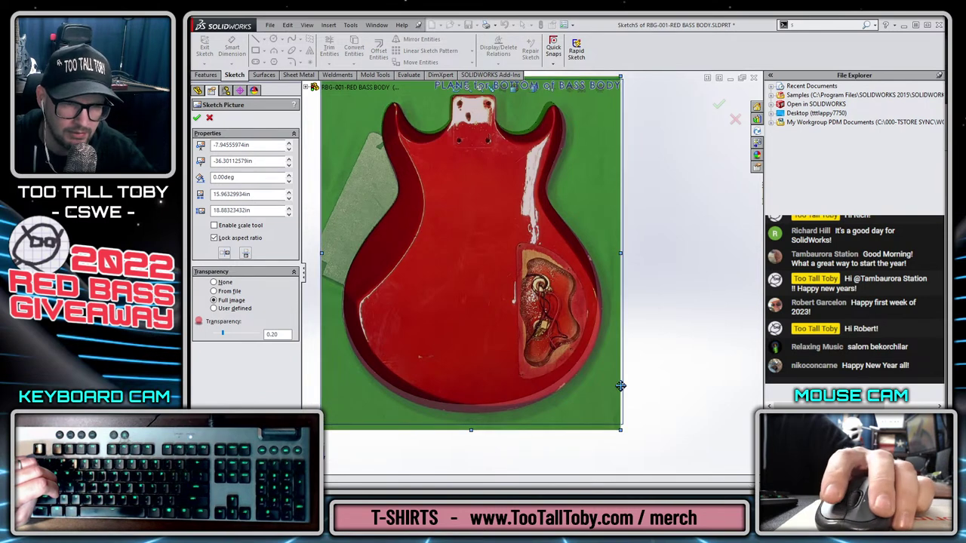
pyautogui.moveTo(619, 430); pyautogui.dragTo(615, 421)
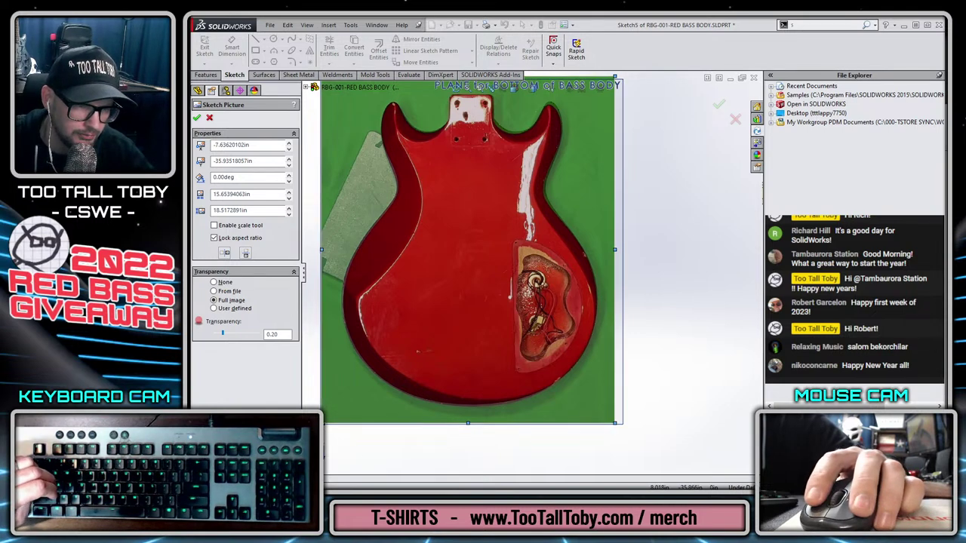
pyautogui.moveTo(322, 422); pyautogui.dragTo(325, 420)
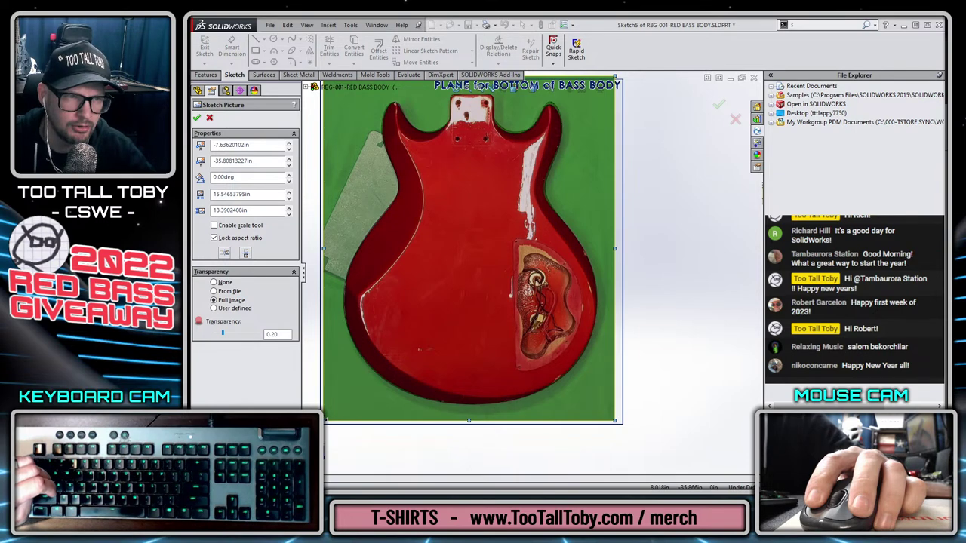
# Fine-tune the rear photo to about 15.56 in wide by 18.41 in high, accept it and exit the sketch.
pyautogui.scroll(1, 495, 221)
pyautogui.scroll(-1, 595, 135)
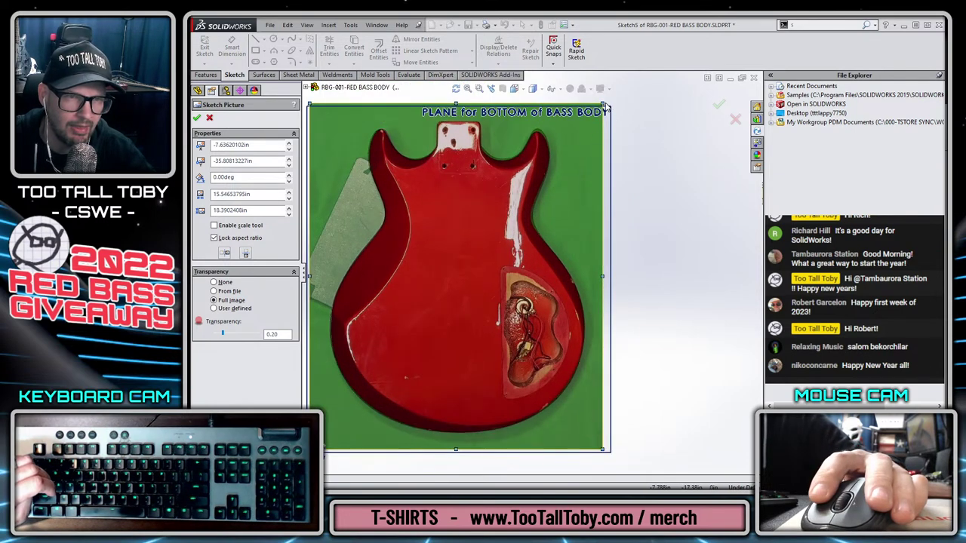
pyautogui.moveTo(602, 103); pyautogui.dragTo(603, 103)
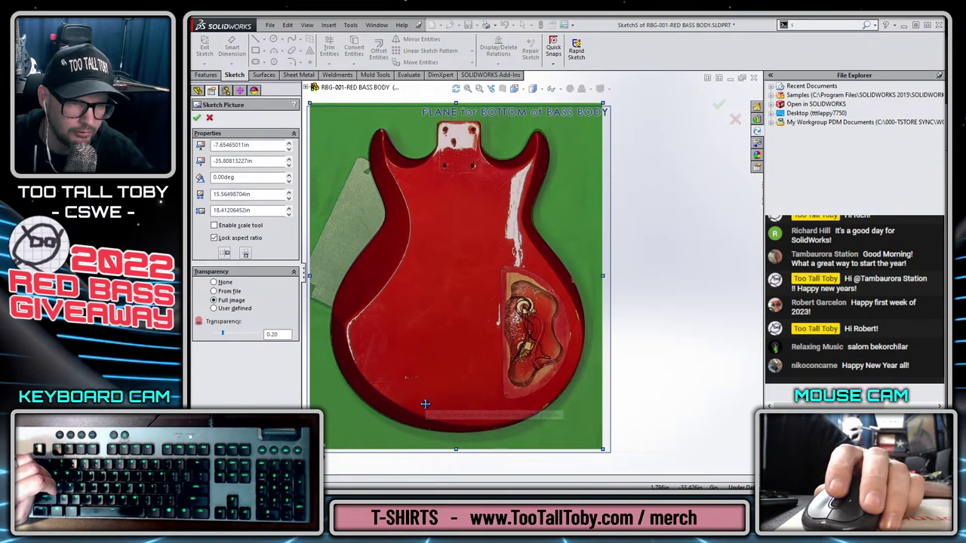
pyautogui.scroll(2, 498, 250)
pyautogui.scroll(-2, 431, 289)
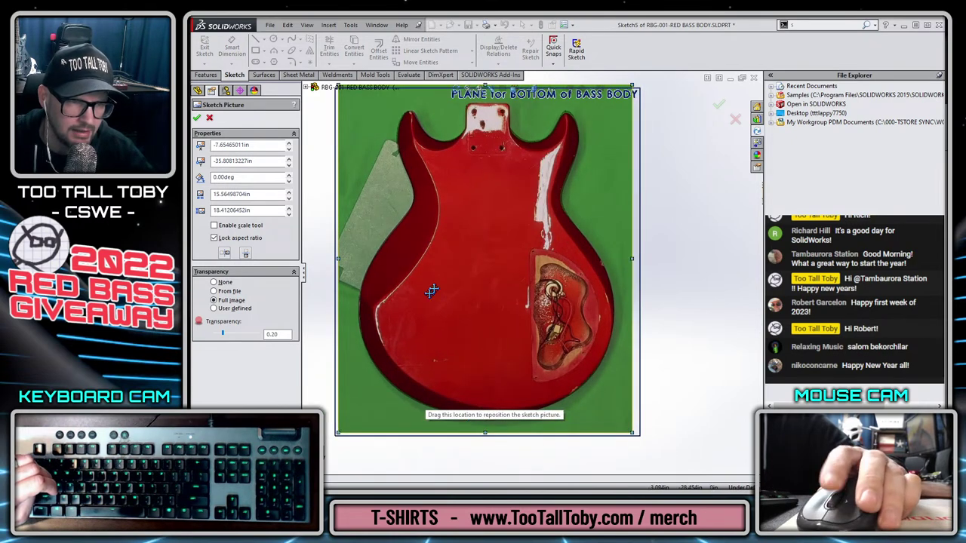
pyautogui.click(719, 106)
pyautogui.click(717, 104)
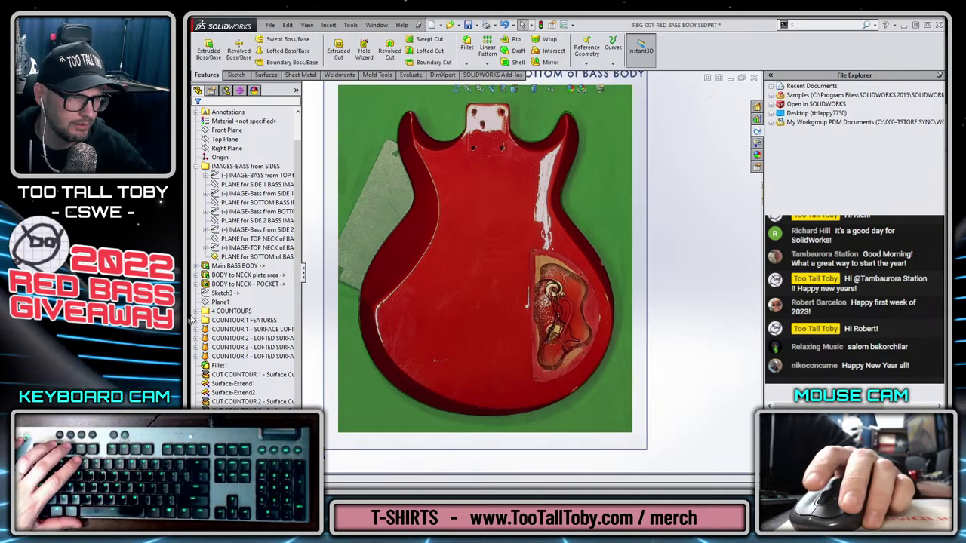
# Move the photo sketch into the IMAGES-BASS from SIDES folder and rename it IMAGE-BOTTOM of BASS BODY.
pyautogui.click(243, 257)
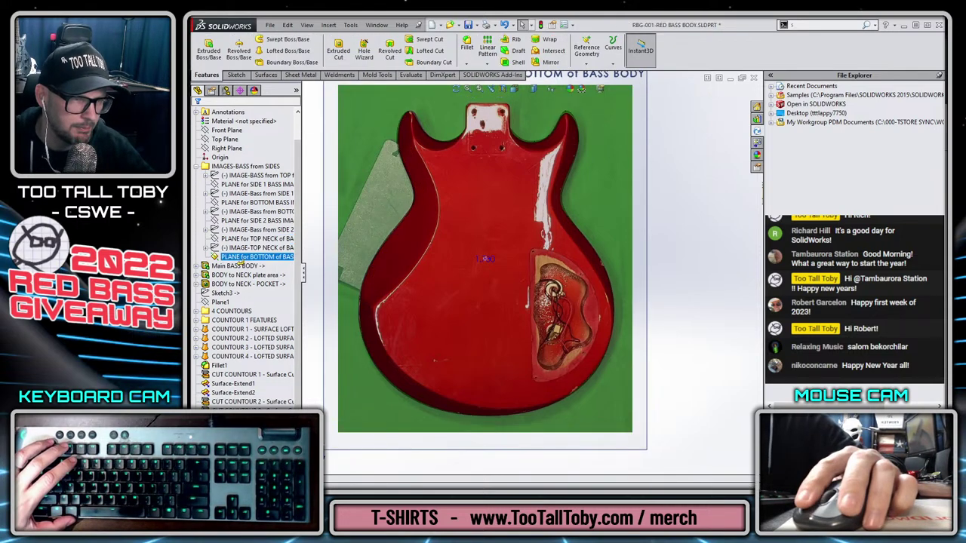
pyautogui.moveTo(239, 260); pyautogui.dragTo(240, 261)
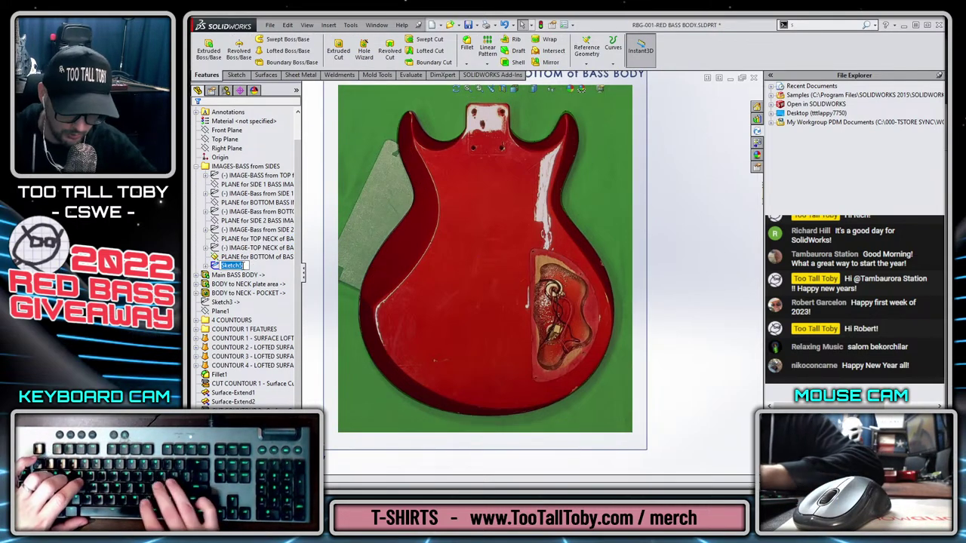
pyautogui.write('IMAGE-')
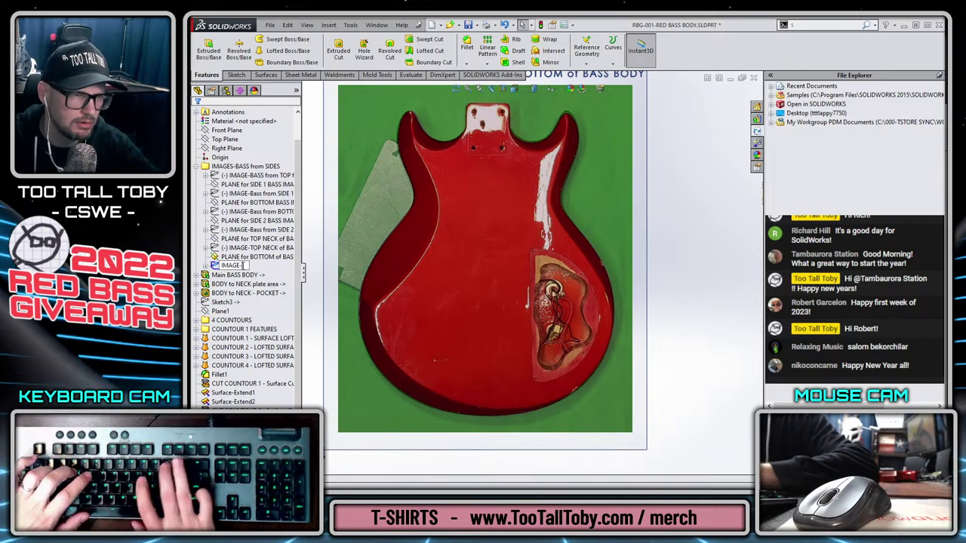
pyautogui.write('BOTTOM of BASS BODY')
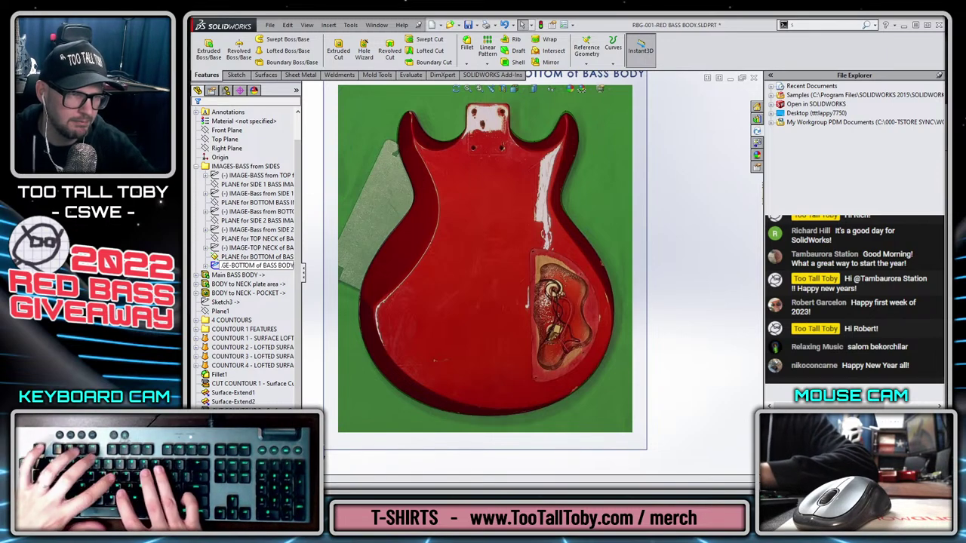
pyautogui.press('Return')
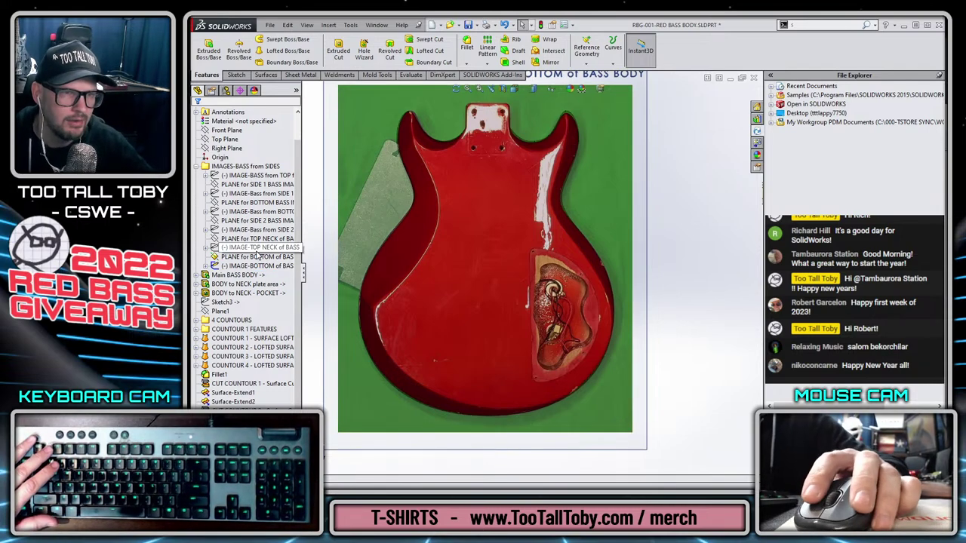
# Examine the back contours around the horns and neck plate area in the rear photo on the new plane.
pyautogui.click(256, 194)
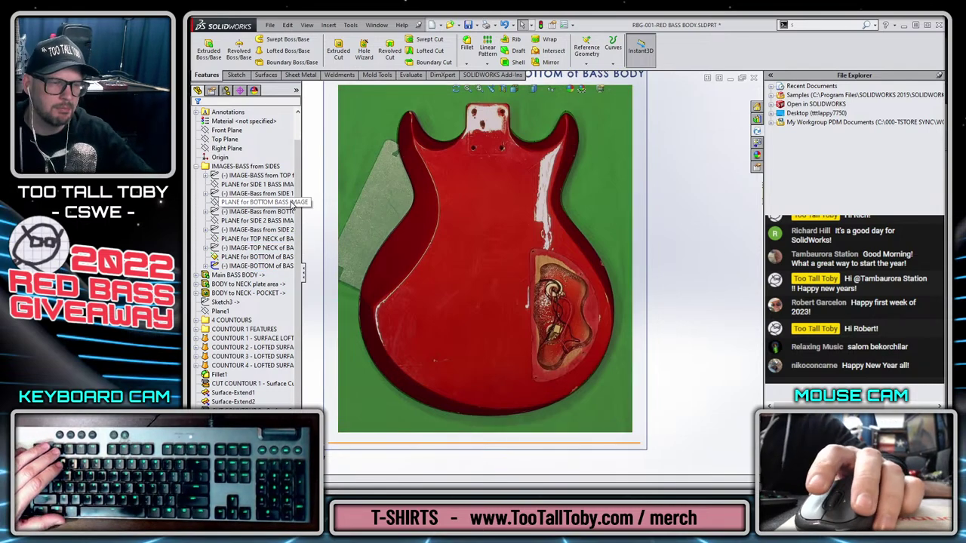
pyautogui.click(257, 258)
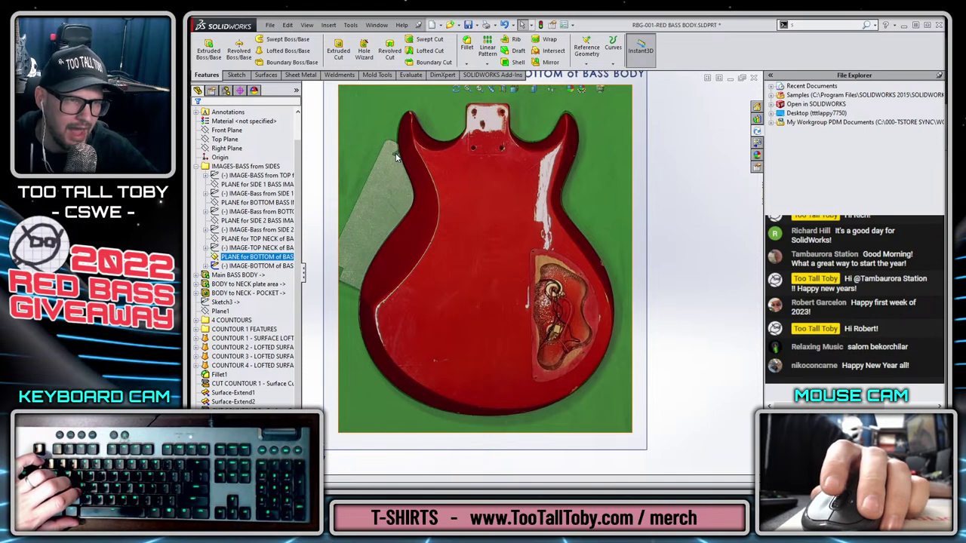
pyautogui.scroll(-5, 395, 157)
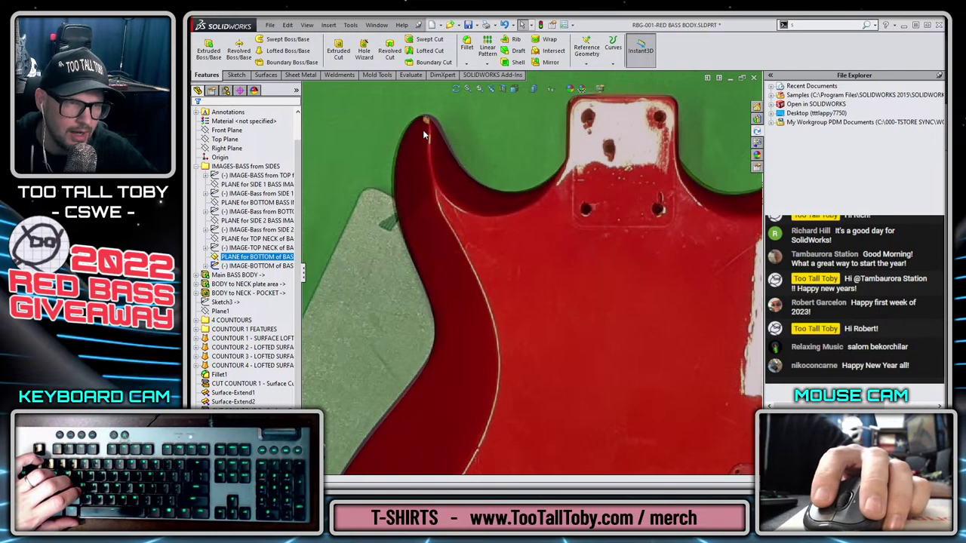
pyautogui.scroll(7, 422, 150)
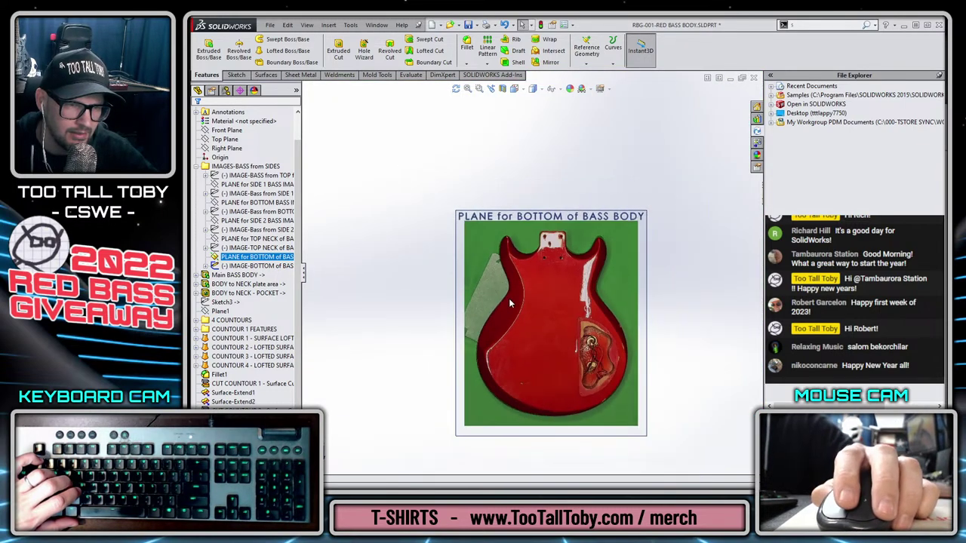
pyautogui.scroll(-3, 509, 303)
pyautogui.scroll(2, 526, 300)
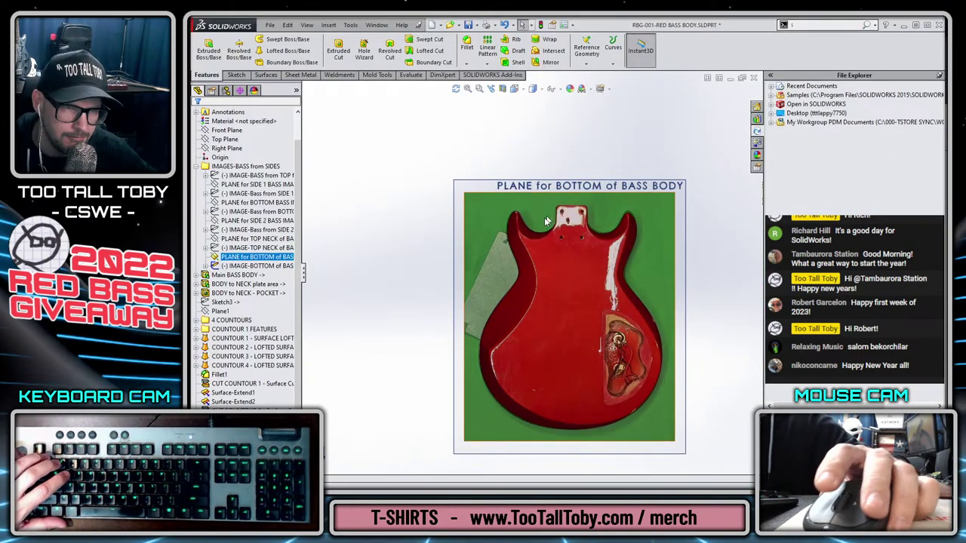
pyautogui.scroll(-2, 533, 227)
pyautogui.scroll(-1, 534, 226)
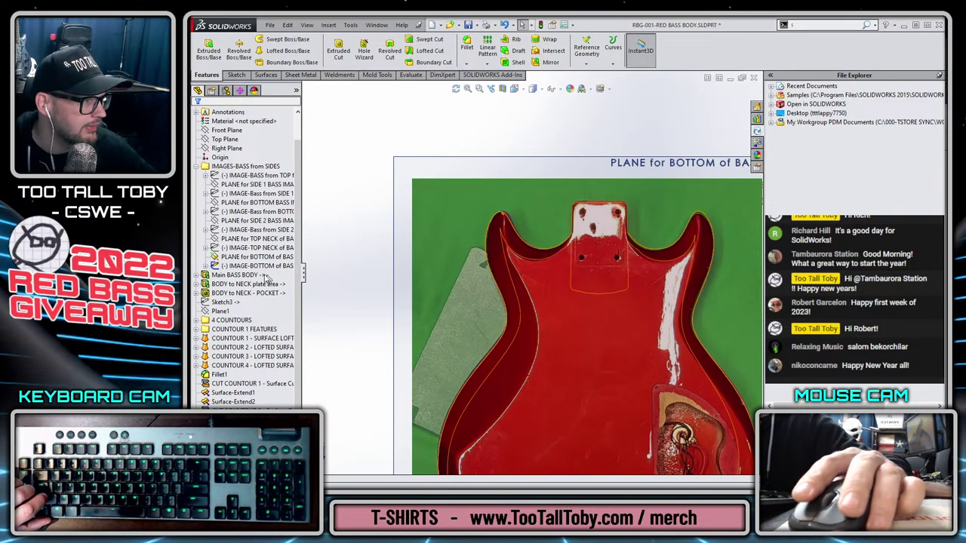
# Group the features from the COUNTOUR 1 surface loft to the end of the tree into a new folder named COUNTOUR 2 3 4 TOP.
pyautogui.click(231, 339)
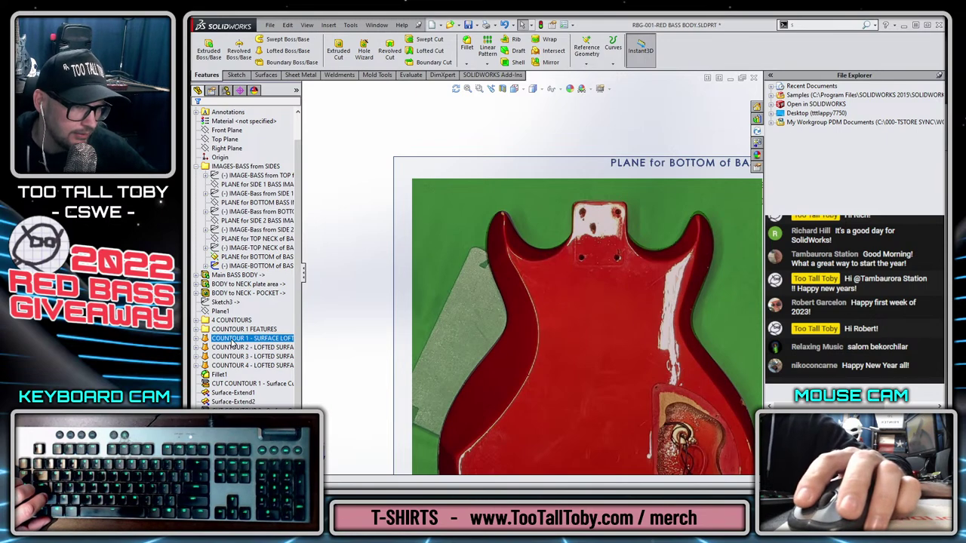
pyautogui.keyDown('shift'); pyautogui.click(252, 410); pyautogui.keyUp('shift')
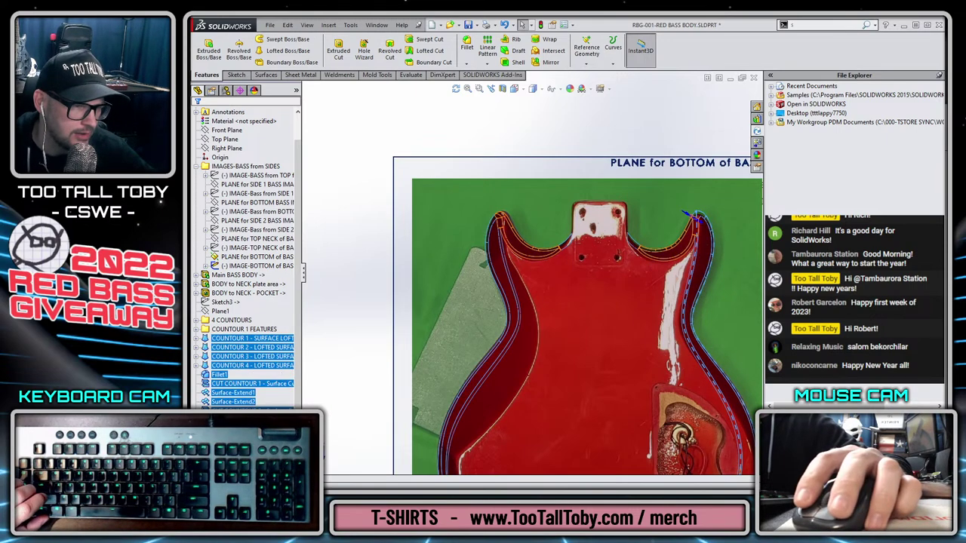
pyautogui.rightClick(215, 365)
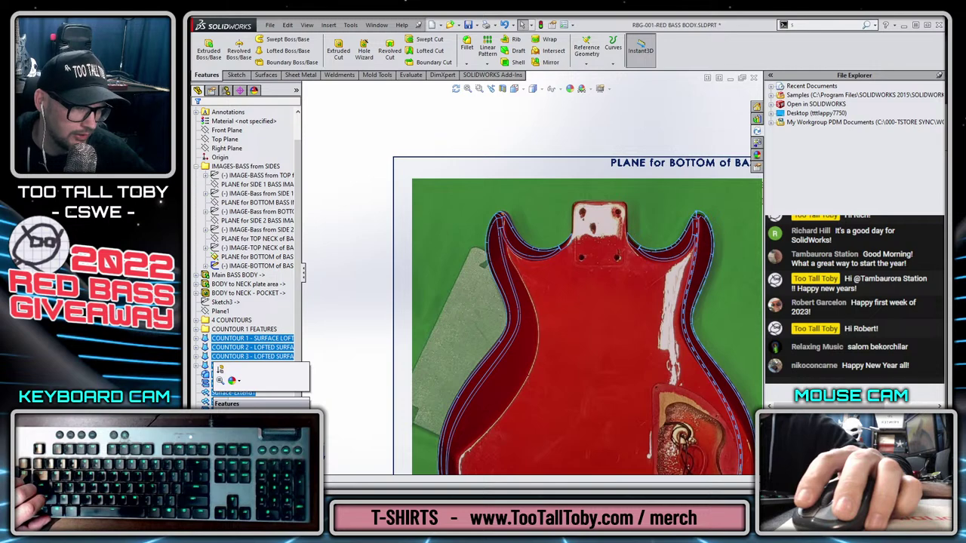
pyautogui.click(253, 432)
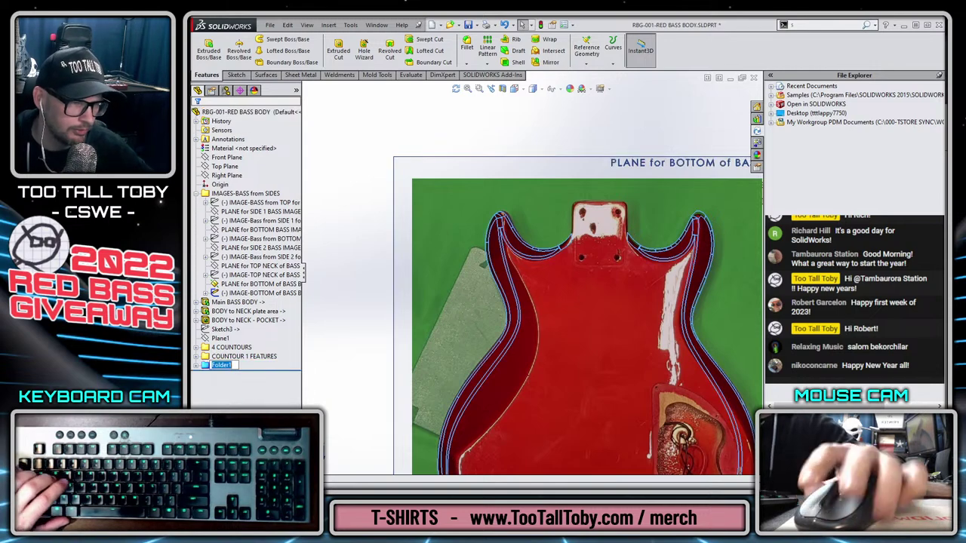
pyautogui.write('COUNTOUR')
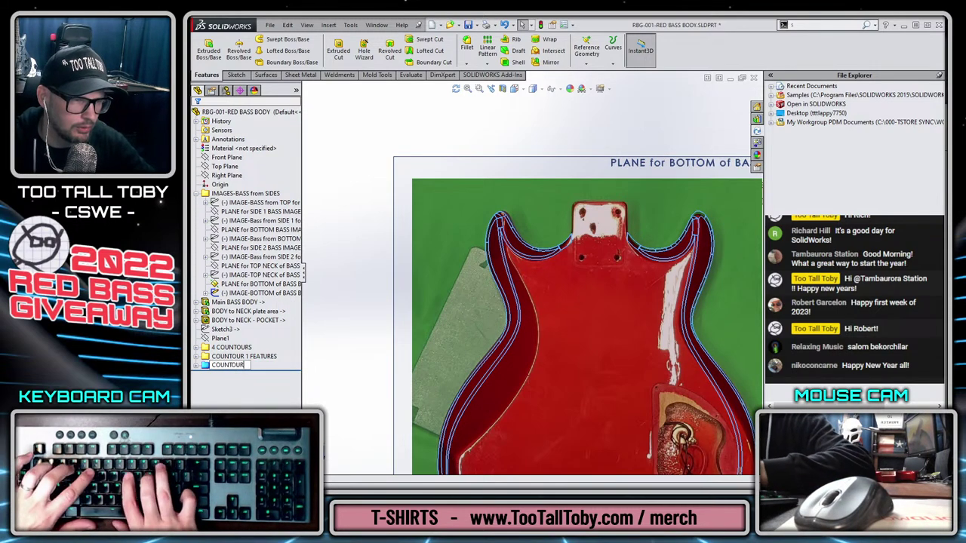
pyautogui.write('PO')
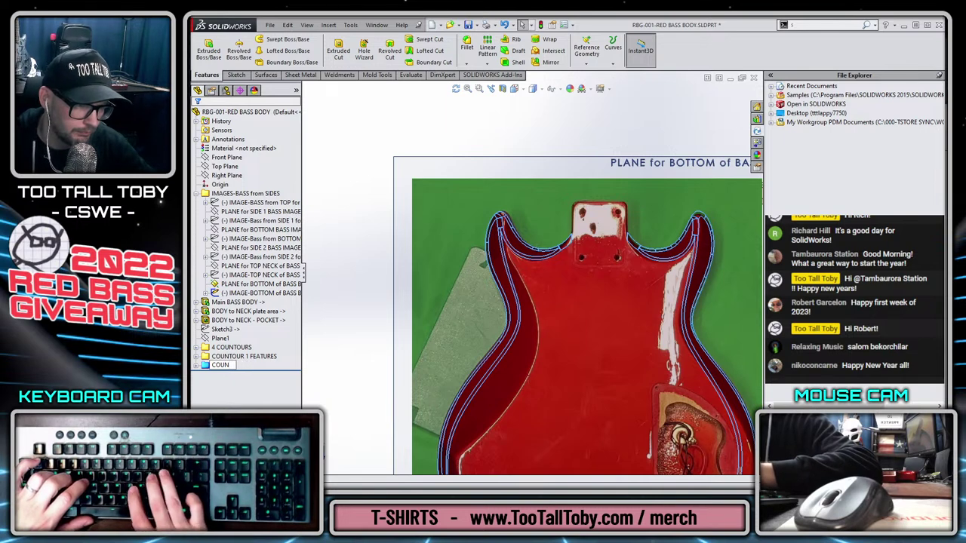
pyautogui.press('BackSpace')
pyautogui.press('BackSpace')
pyautogui.write('OUR')
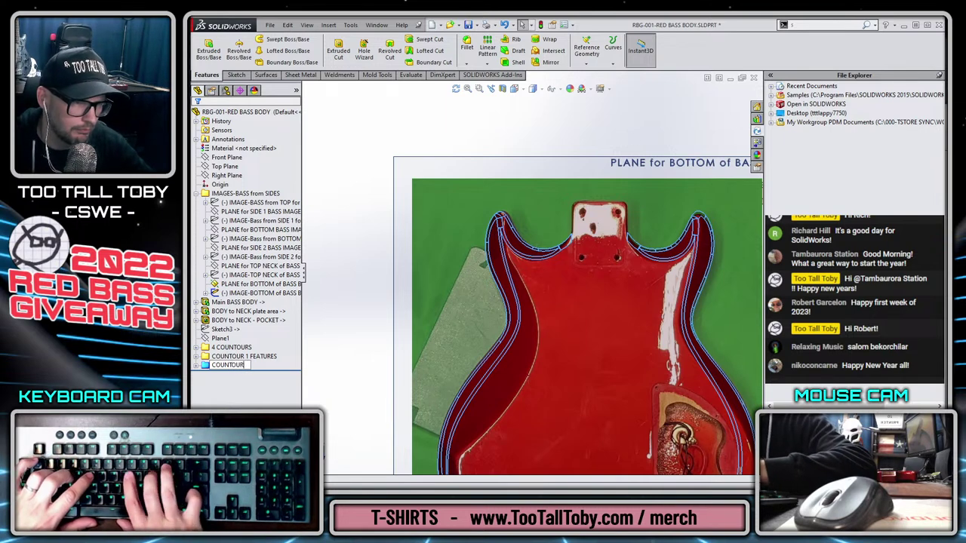
pyautogui.write(' 2 3 4 TOP')
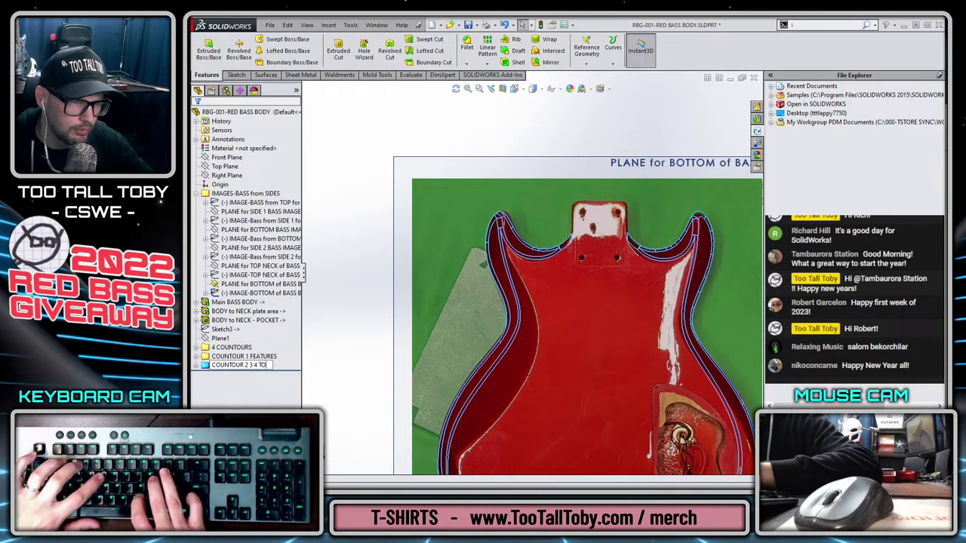
pyautogui.press('Return')
pyautogui.click(382, 356)
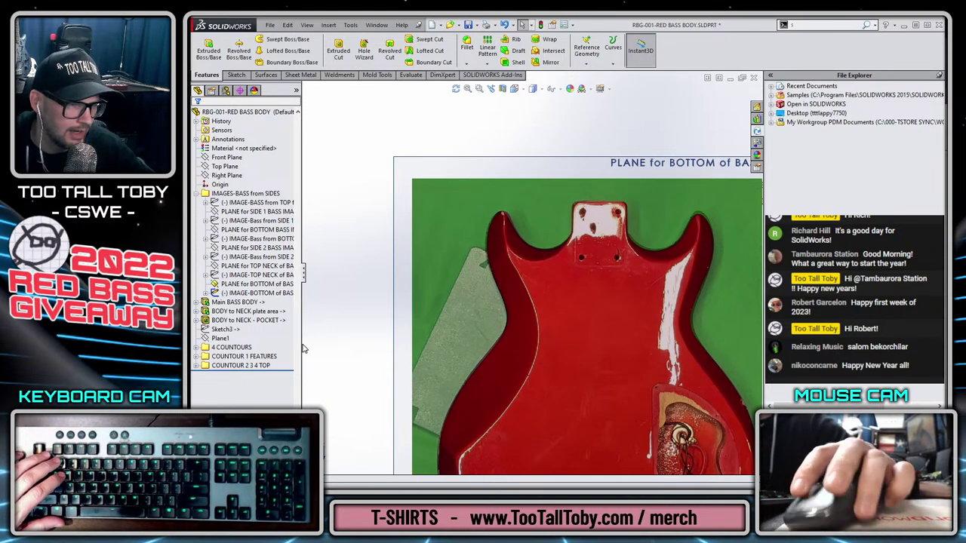
pyautogui.click(257, 256)
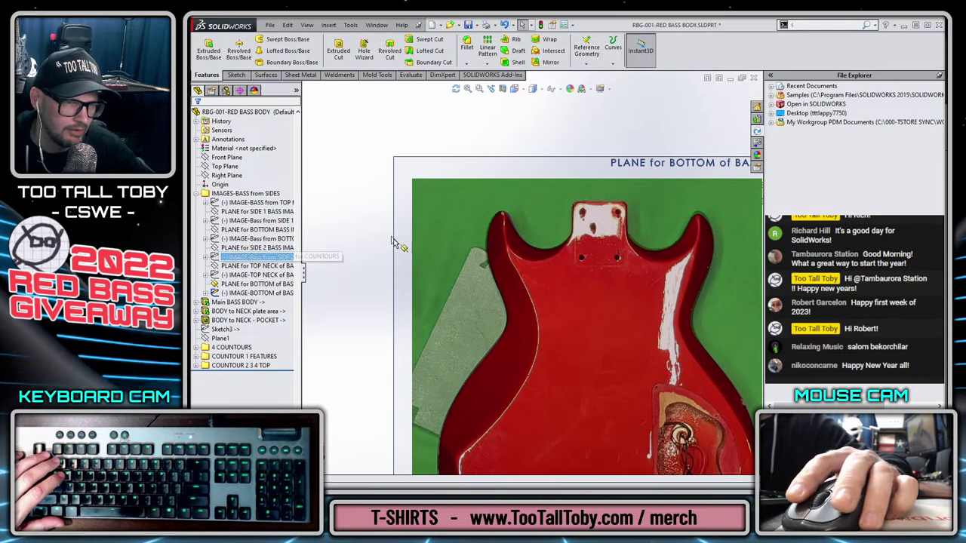
pyautogui.scroll(2, 539, 301)
pyautogui.scroll(-1, 580, 366)
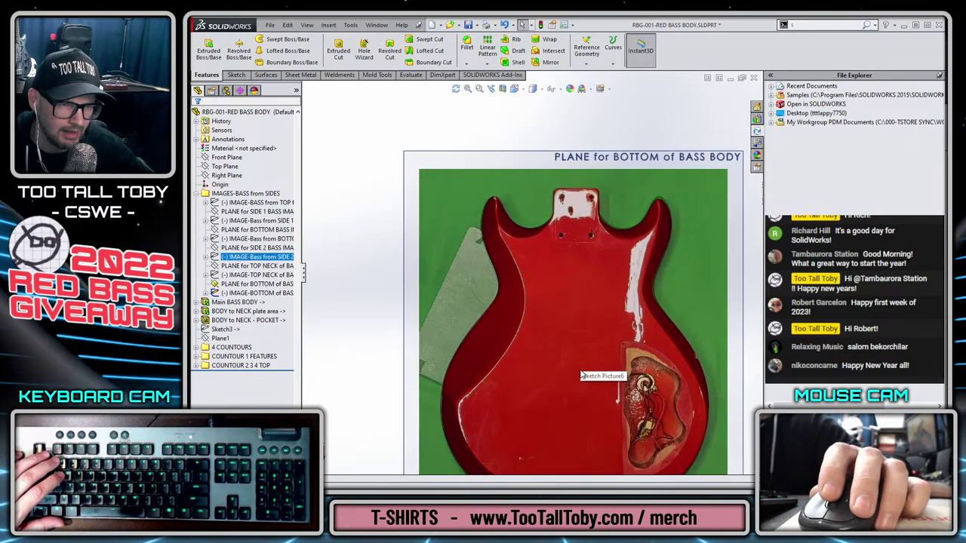
pyautogui.scroll(2, 575, 383)
pyautogui.scroll(-1, 508, 243)
pyautogui.scroll(-2, 508, 243)
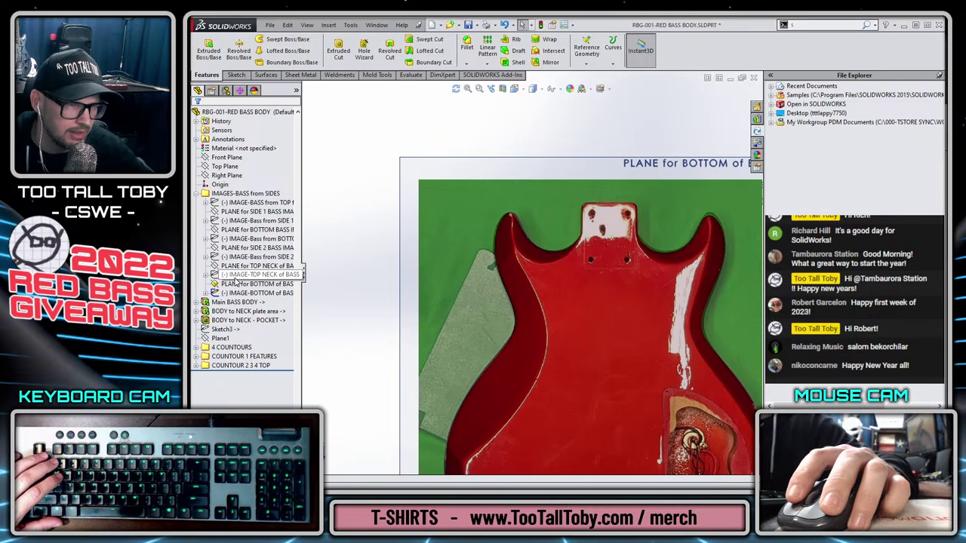
# Show the IMAGE-TOP NECK of BASS sketch and inspect the horn profile in the neck-end photo against the rear photo plane.
pyautogui.click(237, 277)
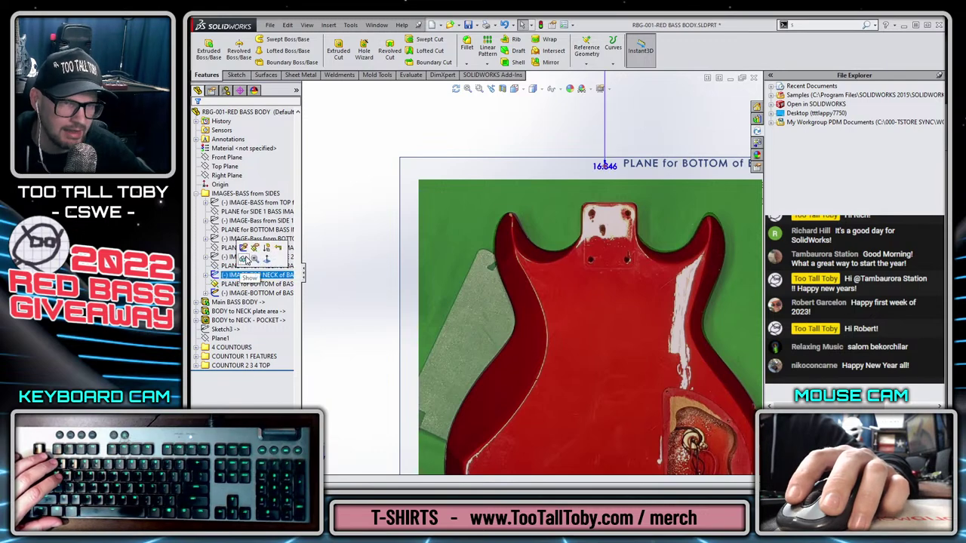
pyautogui.click(244, 259)
pyautogui.moveTo(370, 181); pyautogui.dragTo(451, 263, button='middle')
pyautogui.scroll(-4, 531, 223)
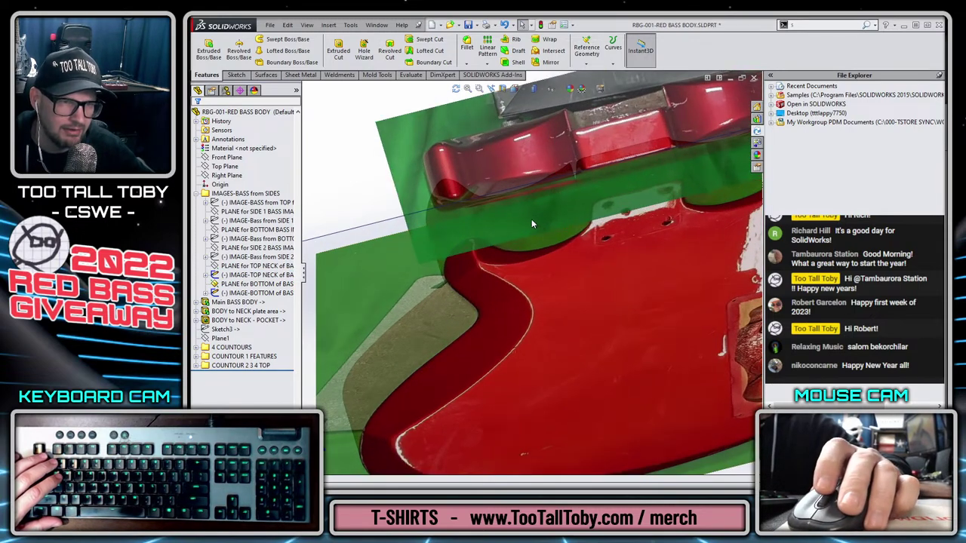
pyautogui.moveTo(531, 221); pyautogui.dragTo(468, 232, button='middle')
pyautogui.scroll(-4, 468, 233)
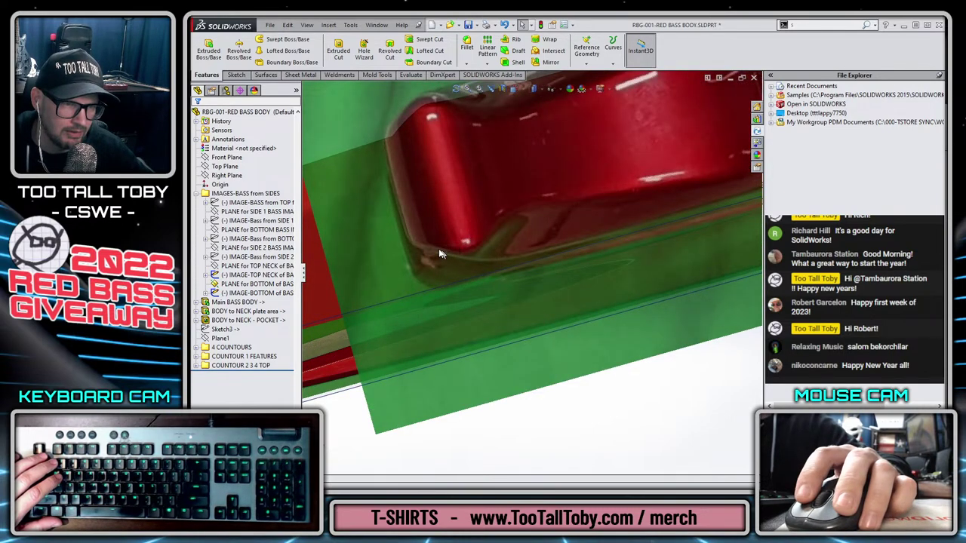
pyautogui.scroll(-5, 450, 249)
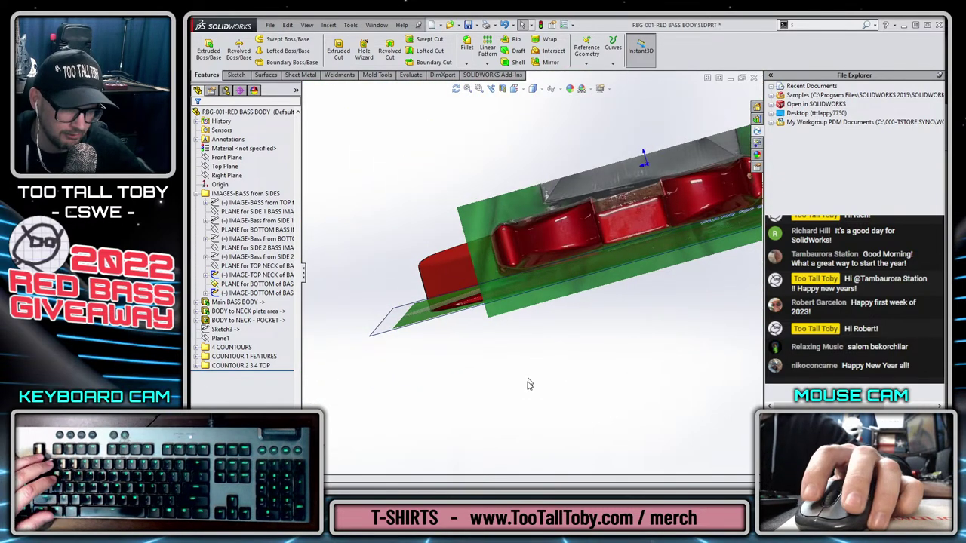
pyautogui.click(253, 265)
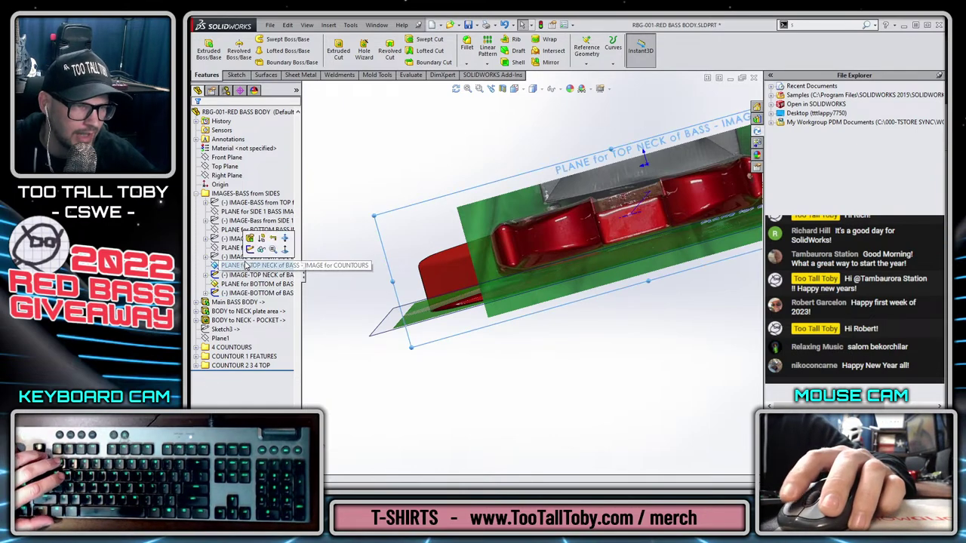
pyautogui.click(252, 251)
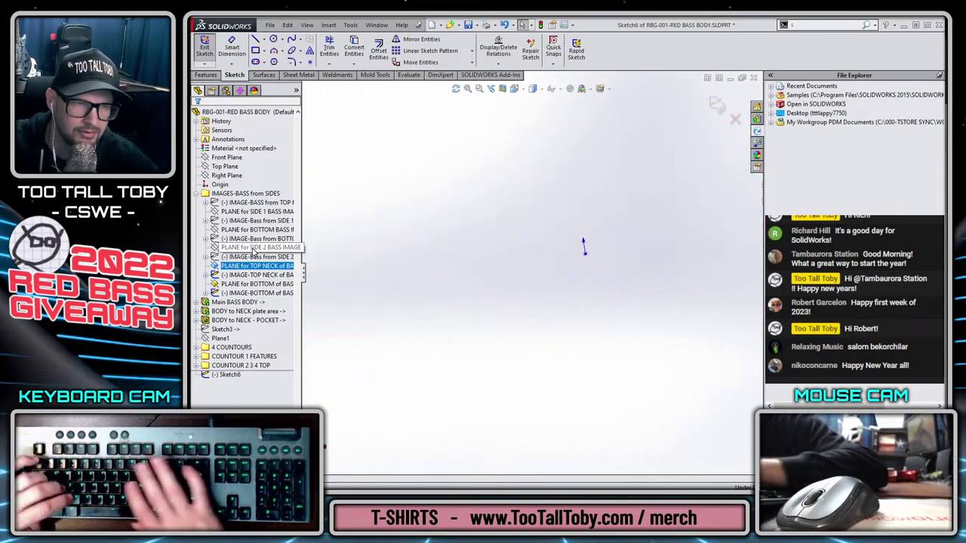
pyautogui.hotkey('ctrl', '8')
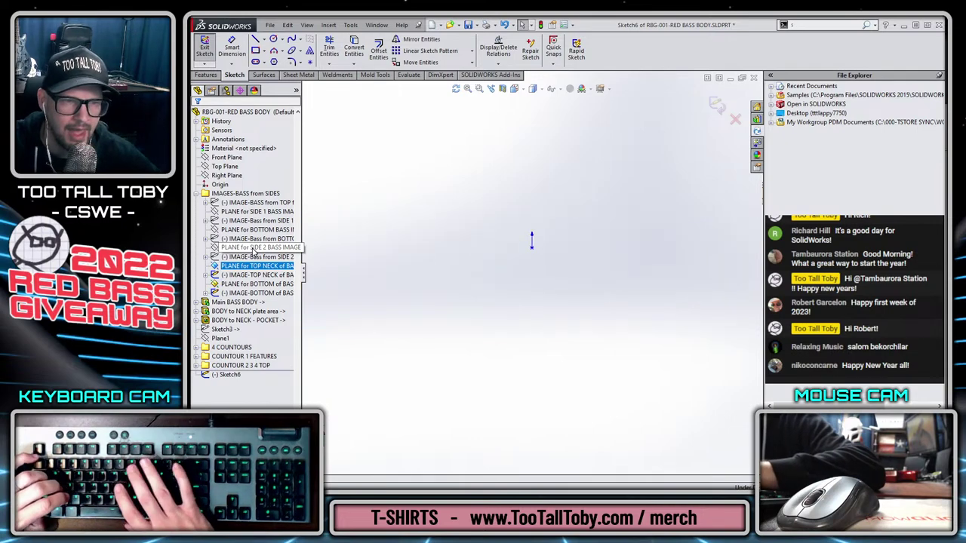
pyautogui.scroll(-5, 438, 279)
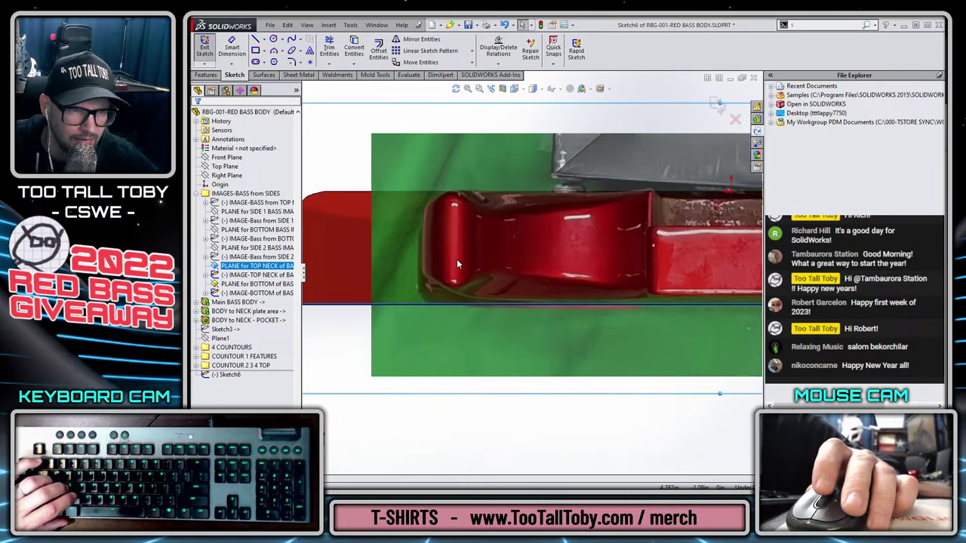
pyautogui.scroll(4, 469, 292)
pyautogui.scroll(3, 521, 291)
pyautogui.scroll(-2, 618, 296)
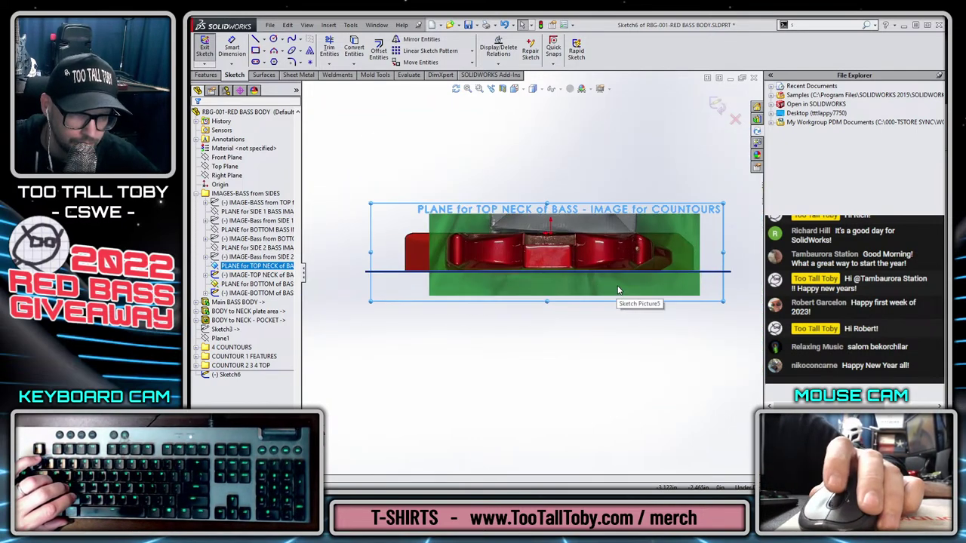
pyautogui.scroll(3, 534, 287)
pyautogui.scroll(-2, 644, 281)
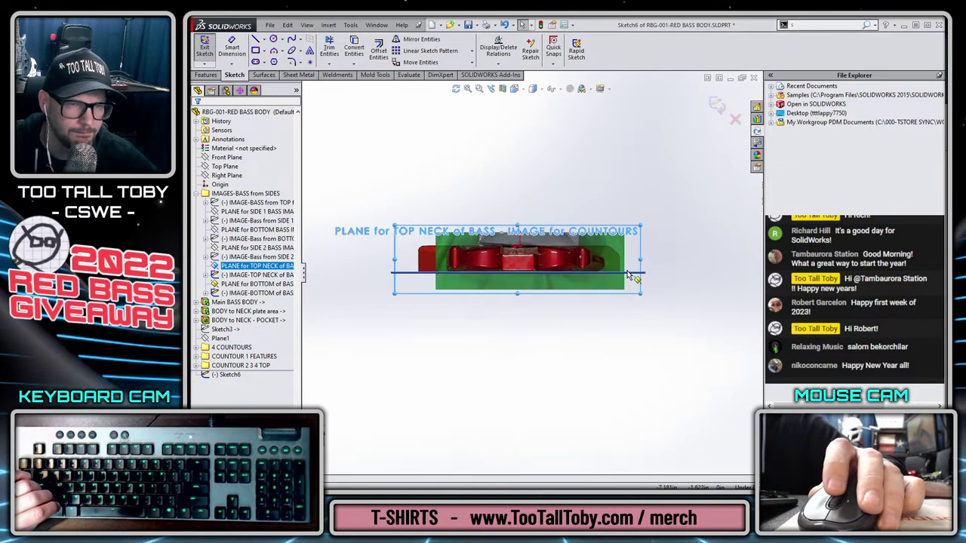
pyautogui.moveTo(627, 275); pyautogui.dragTo(608, 429, button='middle')
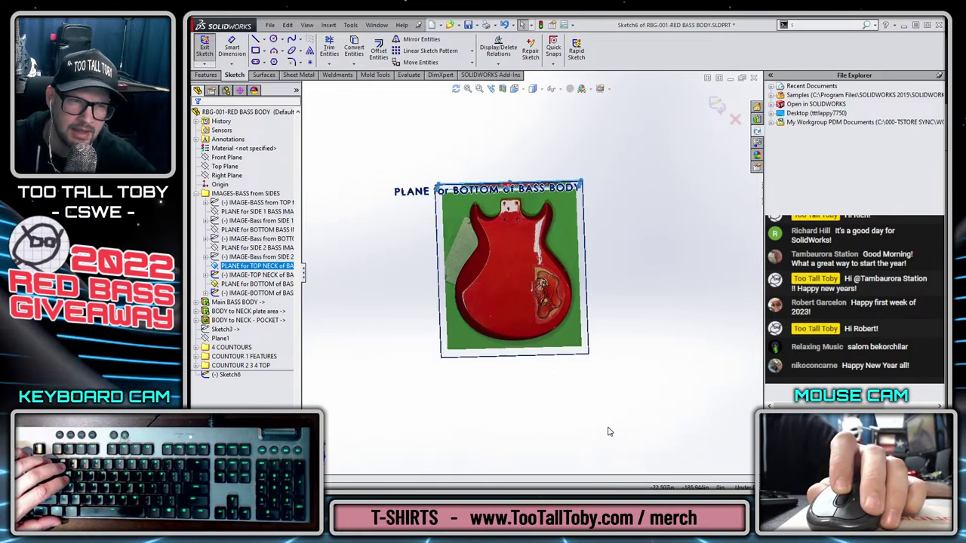
pyautogui.click(714, 104)
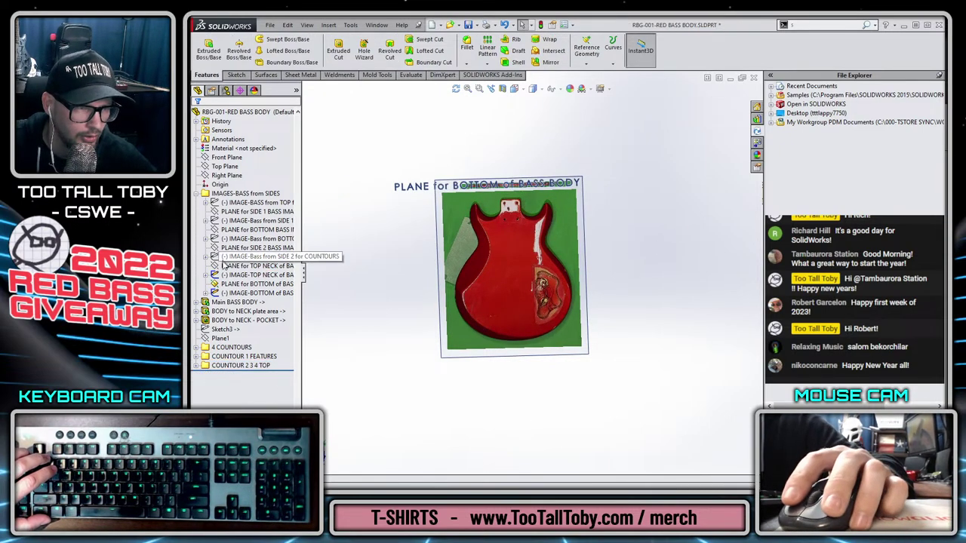
# Flip the rear photo horizontally in the IMAGE-BOTTOM of BASS BODY sketch, check its orientation, accept it and exit the sketch.
pyautogui.click(257, 292)
pyautogui.click(234, 263)
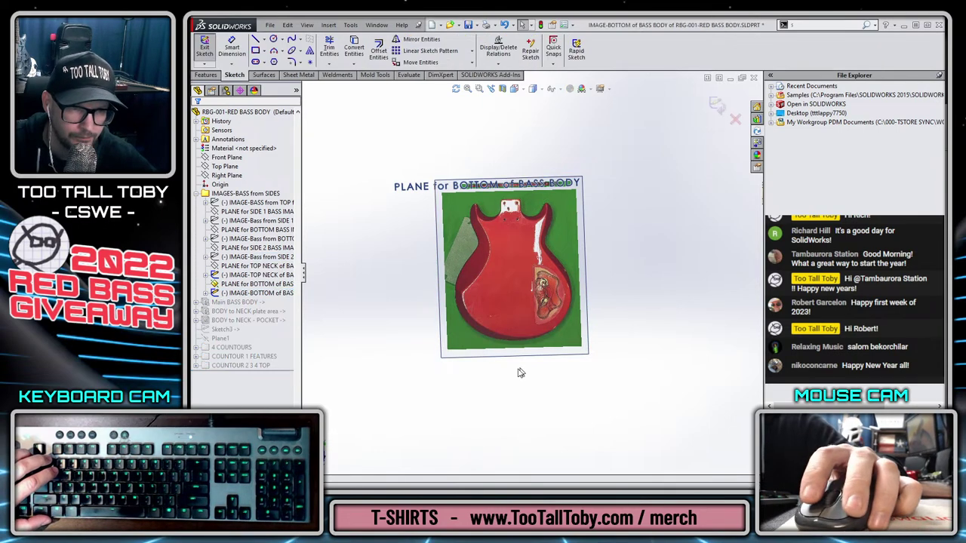
pyautogui.click(465, 336)
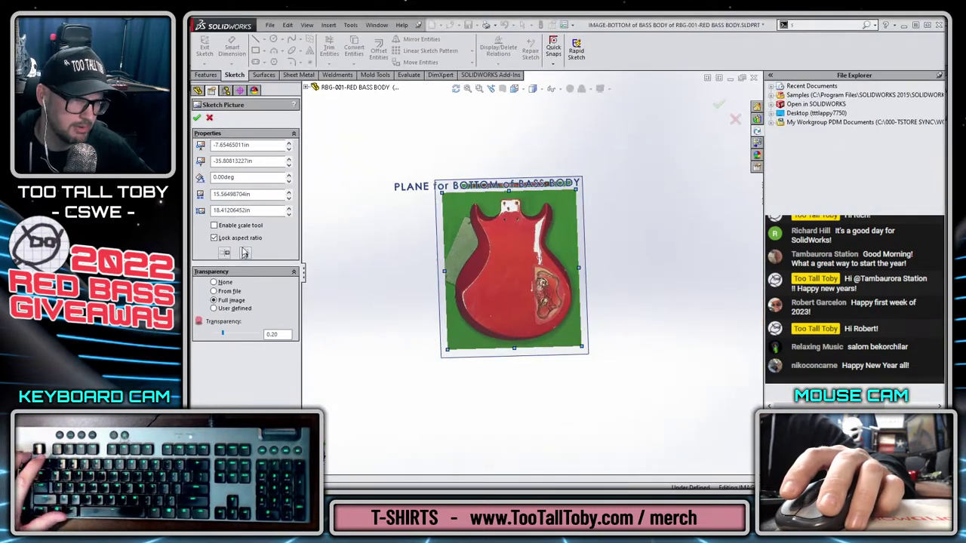
pyautogui.click(214, 246)
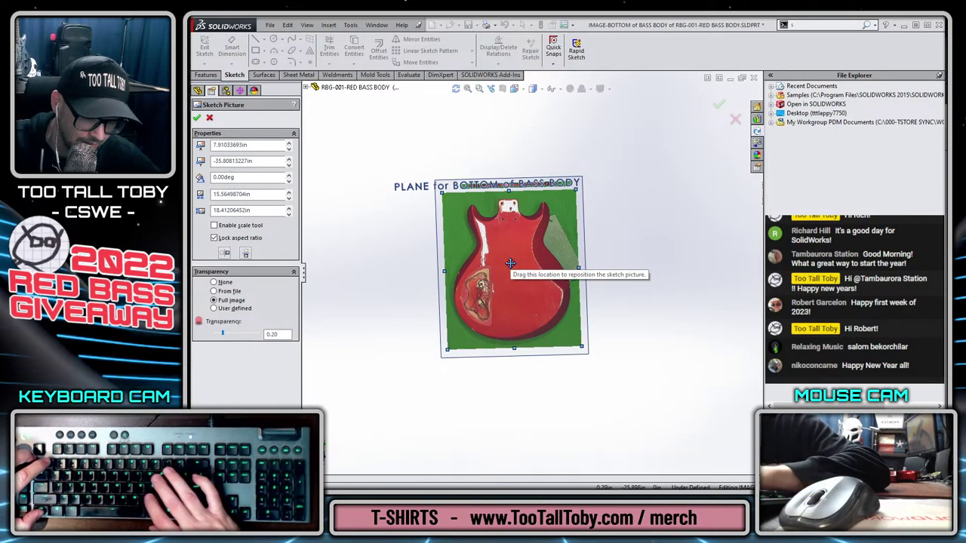
pyautogui.hotkey('ctrl', '8')
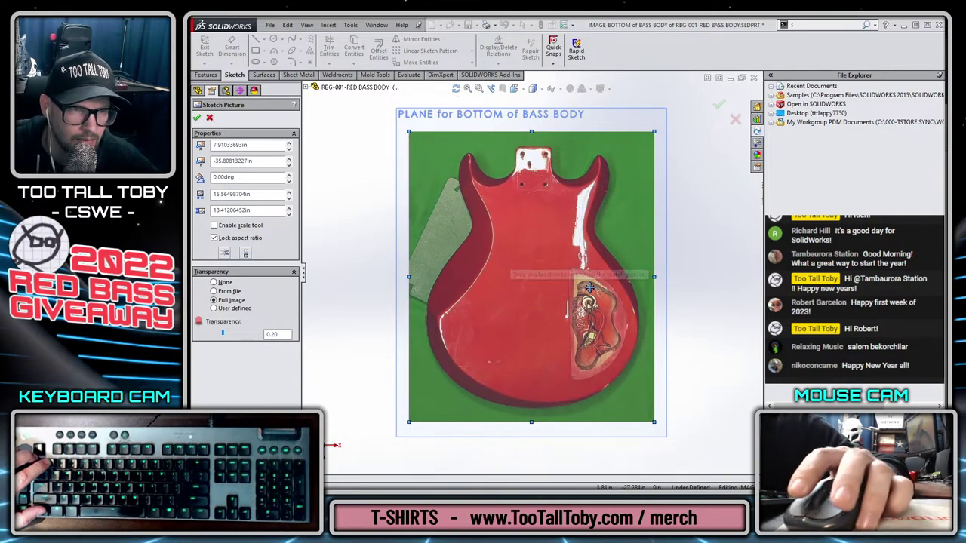
pyautogui.hotkey('shift', 'Left')
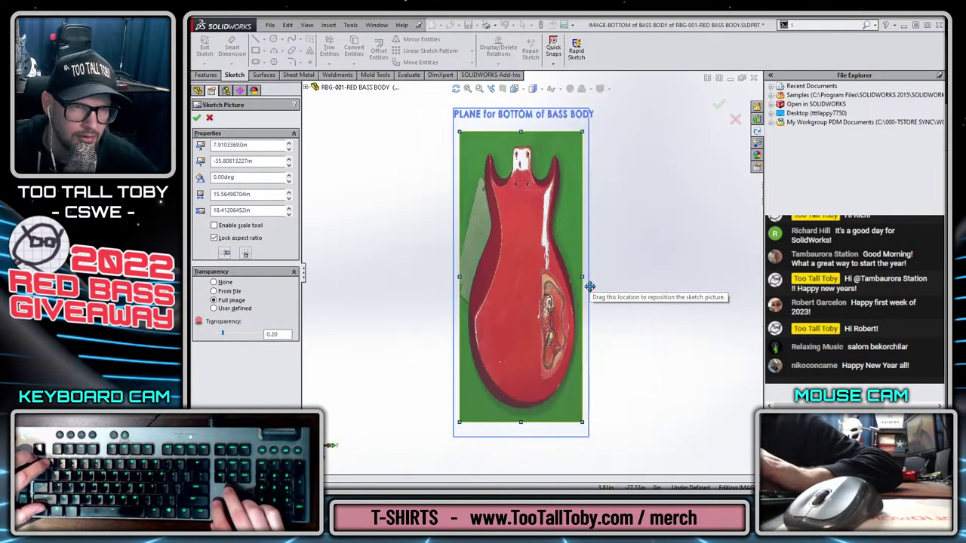
pyautogui.hotkey('shift', 'Right')
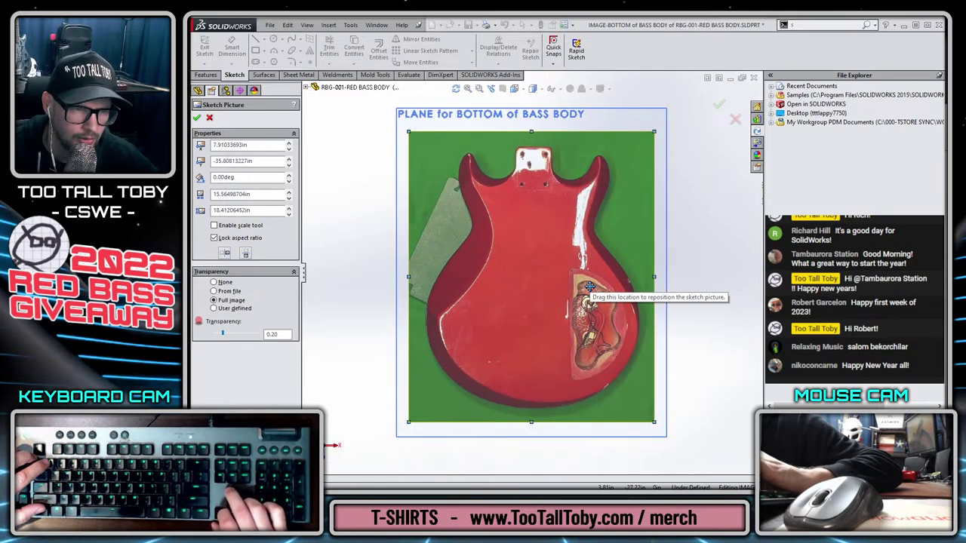
pyautogui.click(719, 107)
pyautogui.click(717, 106)
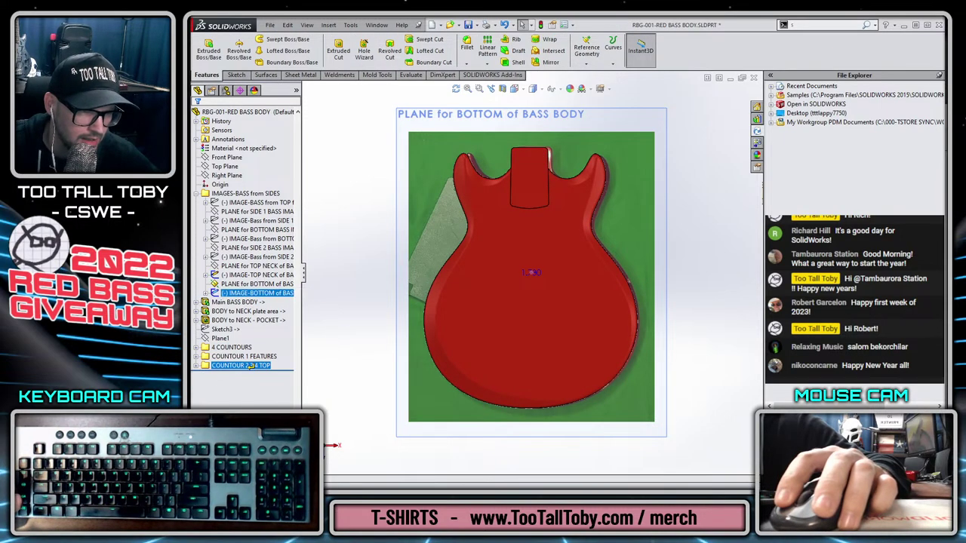
# Move the IMAGE-BOTTOM of BASS BODY sketch down the tree, below the contour lofts and cuts of COUNTOUR 2 3 4 TOP.
pyautogui.click(211, 357)
pyautogui.click(200, 358)
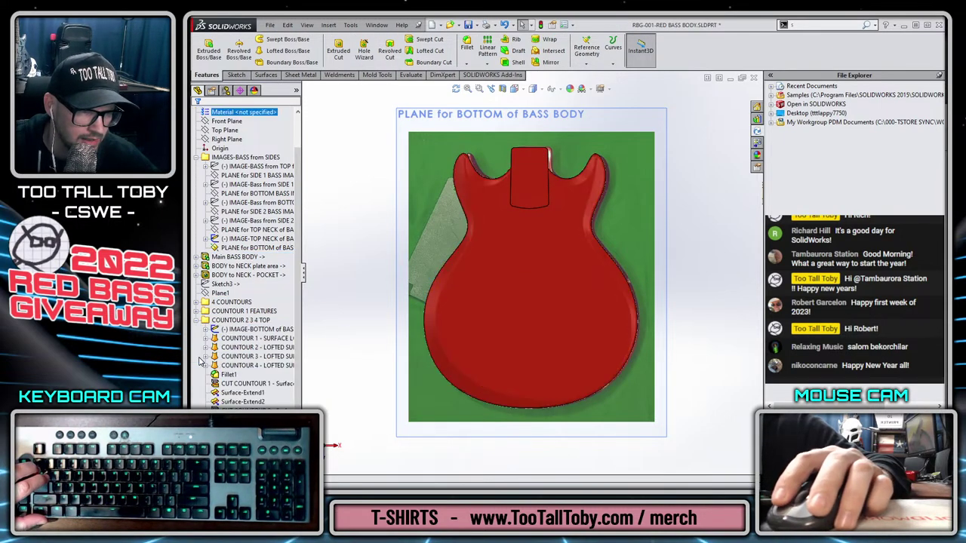
pyautogui.click(249, 329)
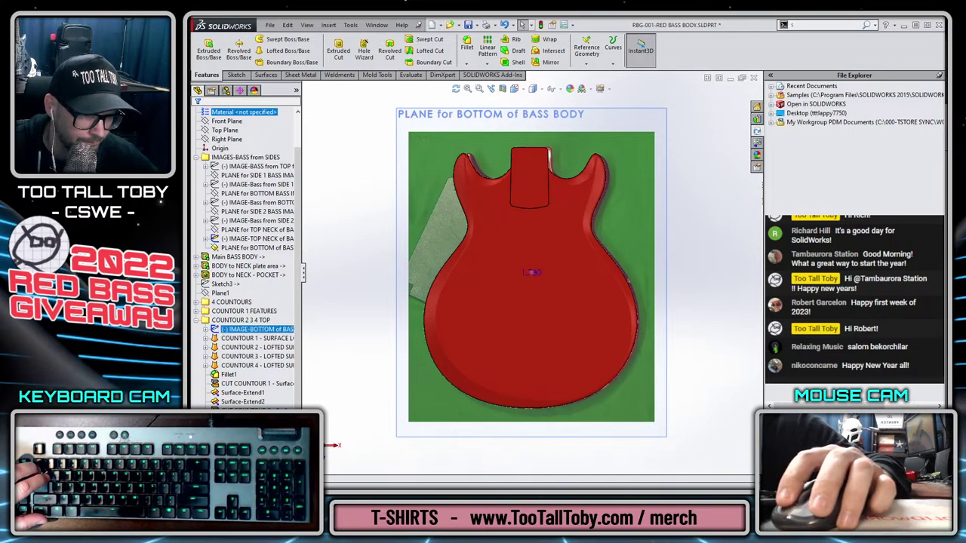
pyautogui.moveTo(249, 329); pyautogui.dragTo(256, 453)
# Edit the IMAGE-BOTTOM of BASS BODY sketch and shift the rear photo to about X 7.637 in, Y -35.790 in to match the body outline.
pyautogui.rightClick(258, 453)
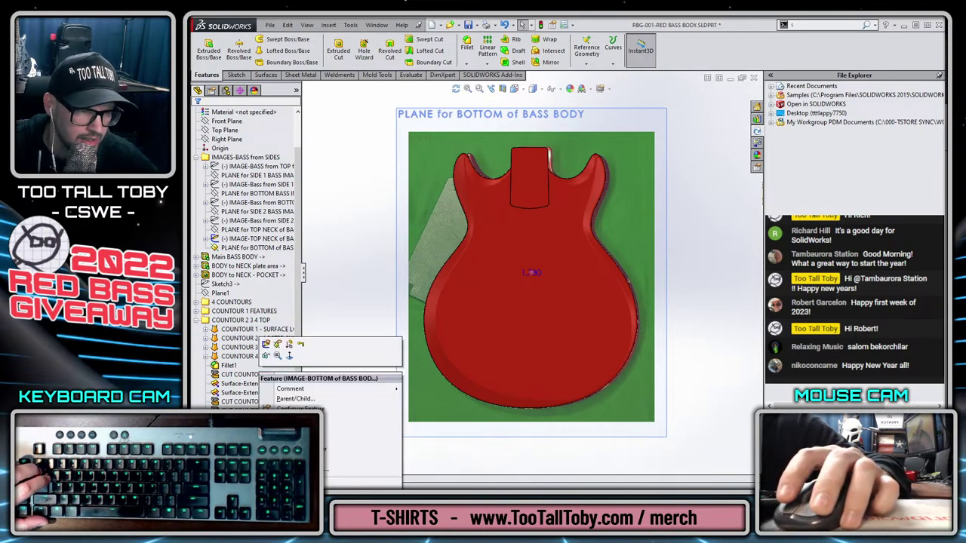
pyautogui.rightClick(243, 453)
pyautogui.click(249, 350)
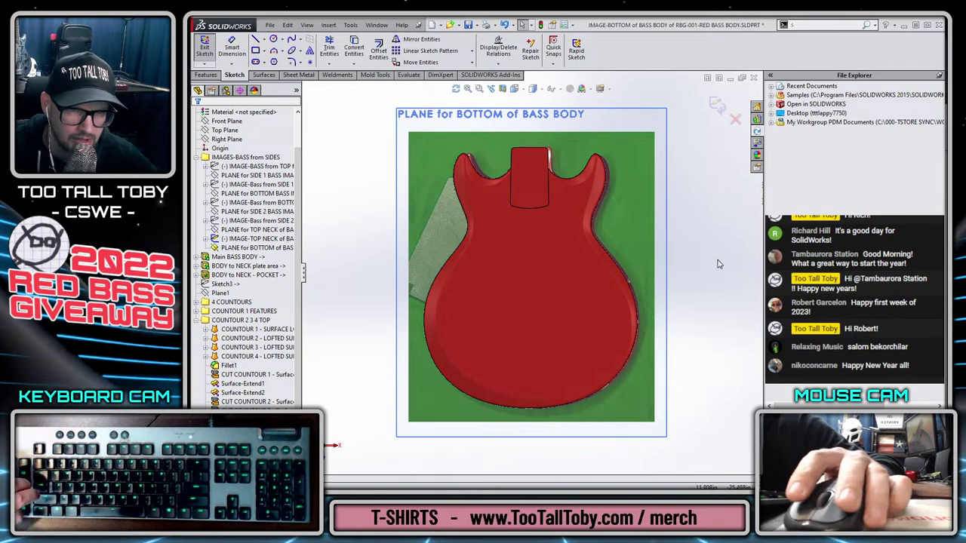
pyautogui.scroll(-2, 621, 192)
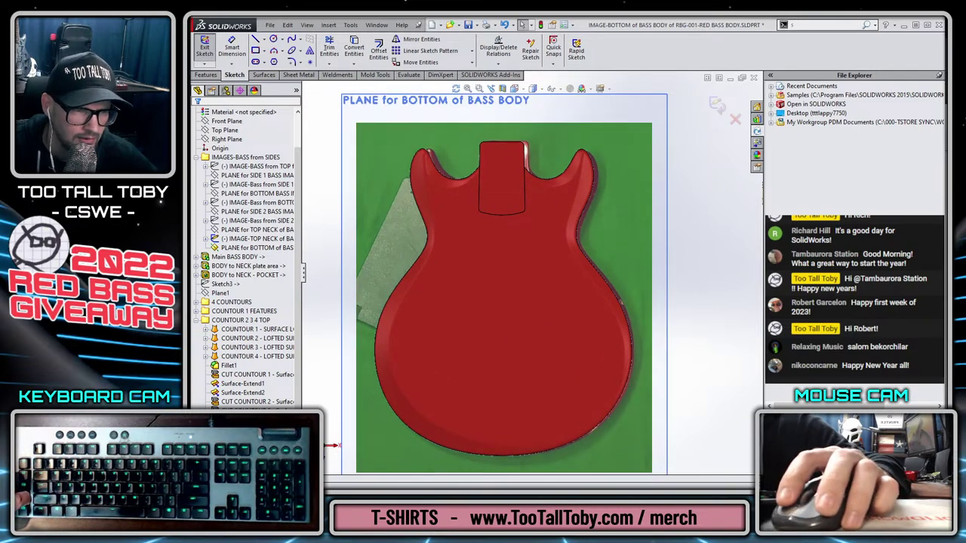
pyautogui.click(605, 169)
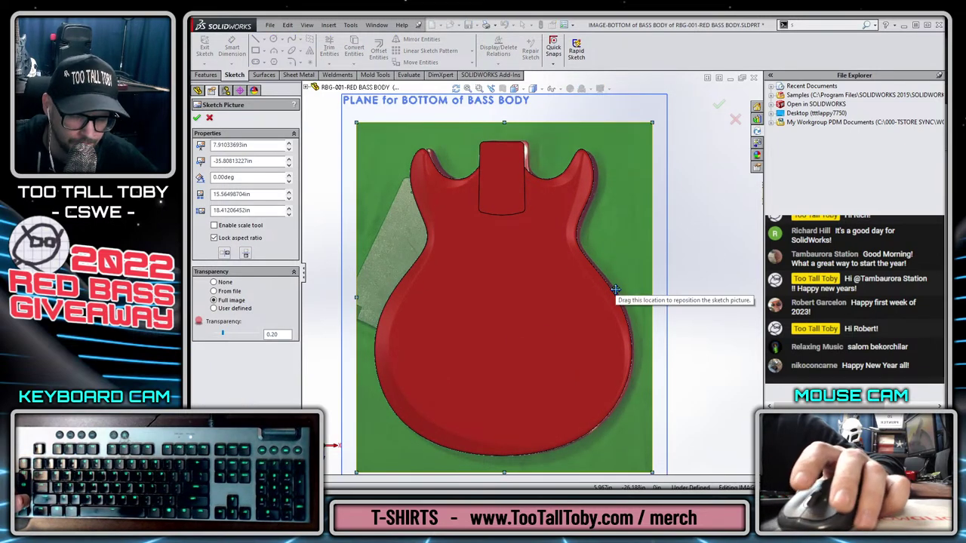
pyautogui.press('Right')
pyautogui.press('Right')
pyautogui.press('Right')
pyautogui.press('Right')
pyautogui.press('Right')
pyautogui.press('Right')
pyautogui.press('Right')
pyautogui.press('Right')
pyautogui.press('Right')
pyautogui.press('Right')
pyautogui.press('Right')
pyautogui.press('Right')
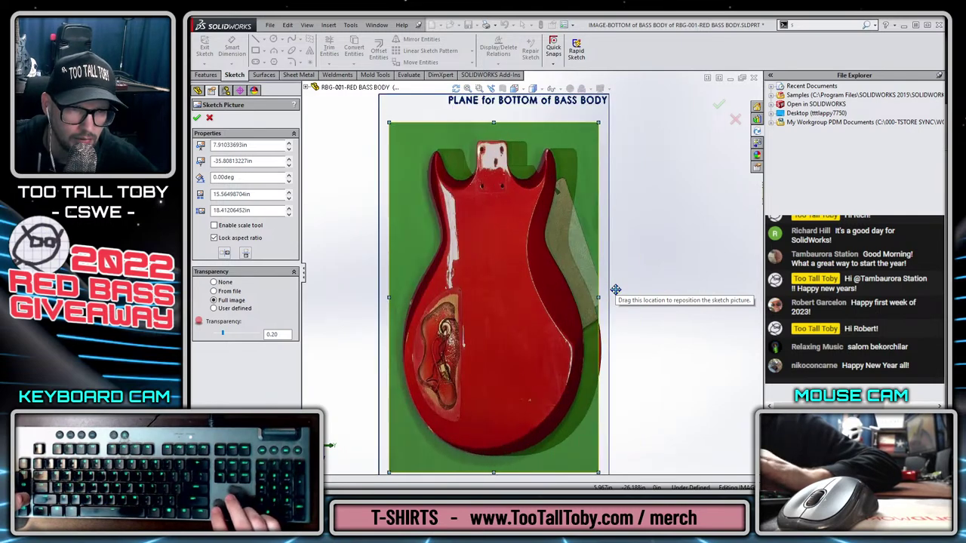
pyautogui.scroll(-3, 626, 249)
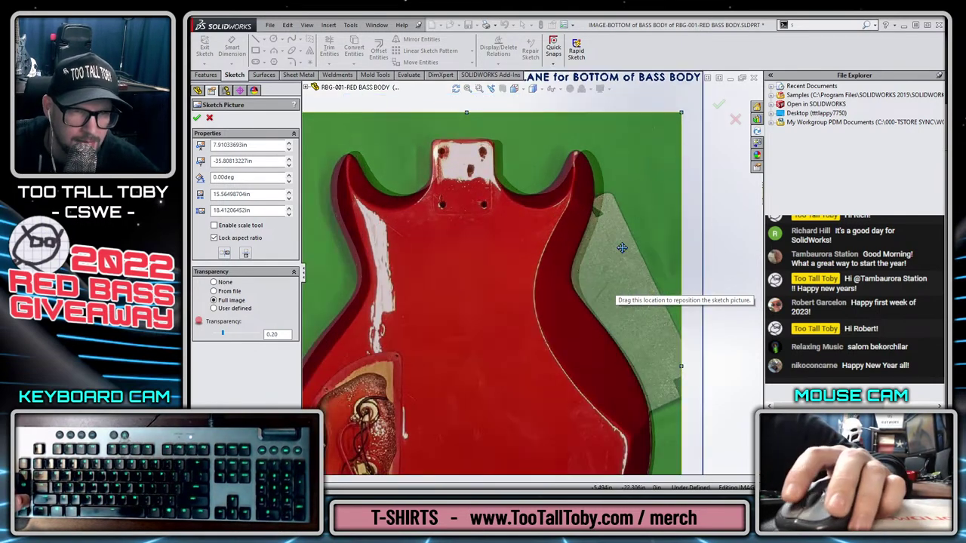
pyautogui.moveTo(631, 248); pyautogui.dragTo(629, 248)
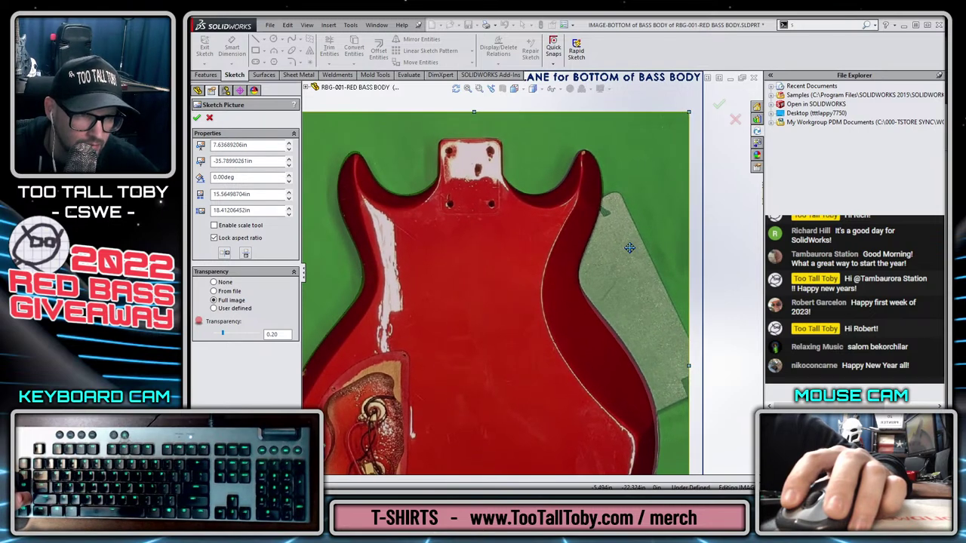
# Examine the alignment of the repositioned rear photo with the bass body from the front, from behind and at an angle.
pyautogui.press('f')
pyautogui.moveTo(651, 330)
pyautogui.mouseDown(button='middle')
pyautogui.moveTo(554, 375)
pyautogui.moveTo(585, 344)
pyautogui.moveTo(518, 358)
pyautogui.moveTo(458, 346)
pyautogui.moveTo(579, 339)
pyautogui.moveTo(504, 289)
pyautogui.moveTo(523, 308)
pyautogui.moveTo(586, 289)
pyautogui.moveTo(558, 276)
pyautogui.moveTo(569, 259)
pyautogui.mouseUp(button='middle')
pyautogui.scroll(-1, 586, 289)
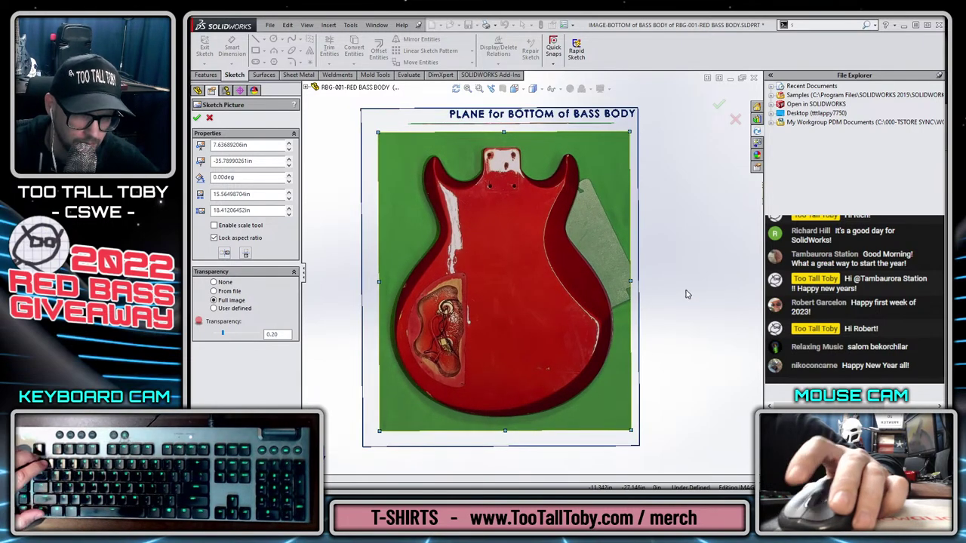
pyautogui.hotkey('ctrl', '8')
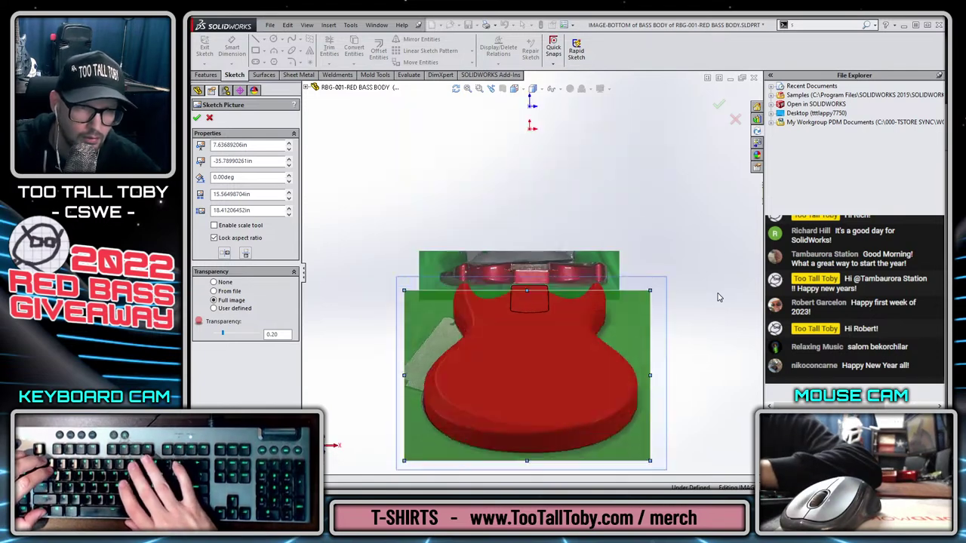
pyautogui.hotkey('alt', 'Right')
pyautogui.hotkey('alt', 'Right')
pyautogui.hotkey('alt', 'Right')
pyautogui.hotkey('alt', 'Right')
pyautogui.hotkey('alt', 'Right')
pyautogui.hotkey('alt', 'Right')
pyautogui.hotkey('alt', 'Right')
pyautogui.hotkey('alt', 'Right')
pyautogui.hotkey('alt', 'Right')
pyautogui.hotkey('alt', 'Right')
pyautogui.hotkey('alt', 'Right')
pyautogui.hotkey('alt', 'Right')
pyautogui.hotkey('alt', 'Right')
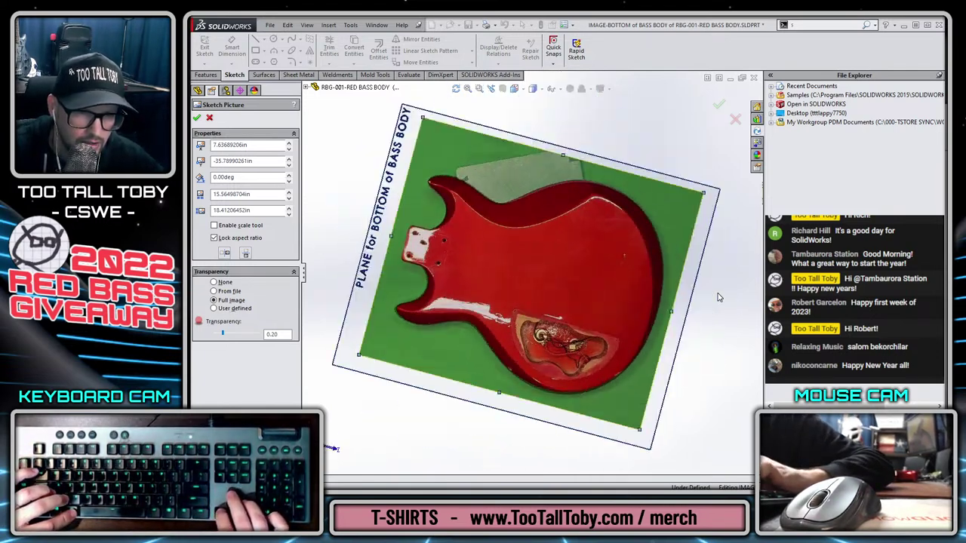
pyautogui.hotkey('ctrl', '8')
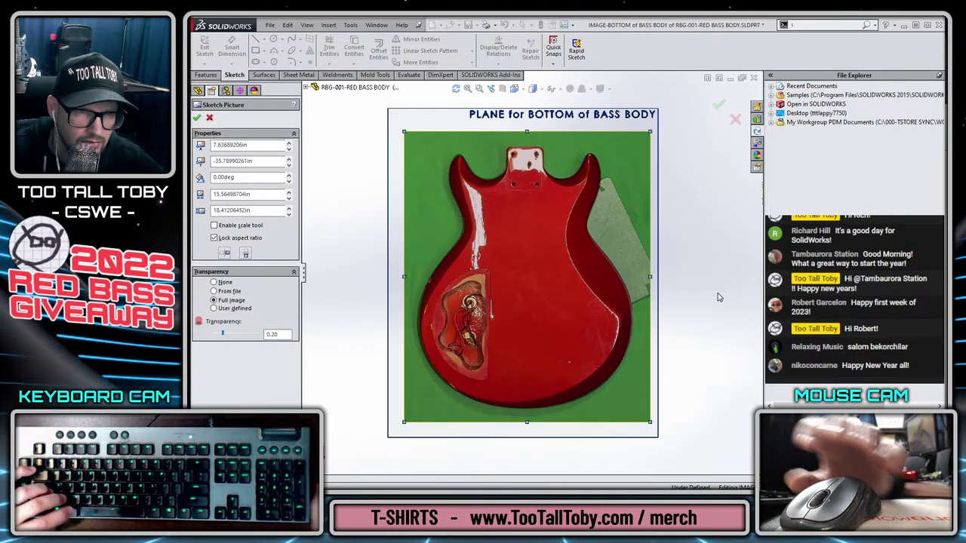
# Shift the rear photo to about X 7.783 in, Y -35.899 in to align it with the bass body outline.
pyautogui.scroll(-5, 682, 319)
pyautogui.moveTo(604, 334); pyautogui.dragTo(576, 361)
pyautogui.scroll(4, 524, 168)
pyautogui.scroll(-2, 471, 136)
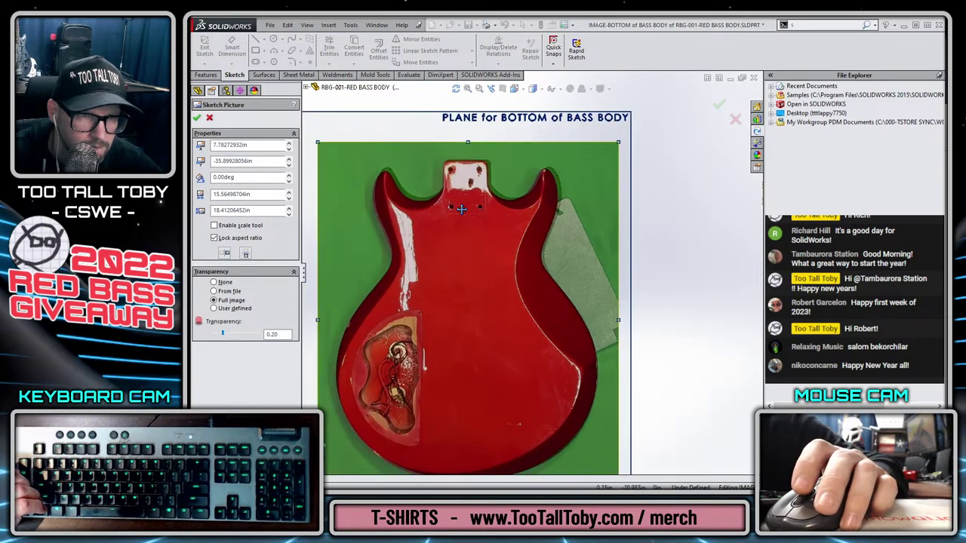
# Shrink the rear photo proportionally to about 15.360 in wide, unlock its aspect ratio and stretch its height to about 18.574 in.
pyautogui.scroll(-1, 461, 209)
pyautogui.scroll(2, 360, 165)
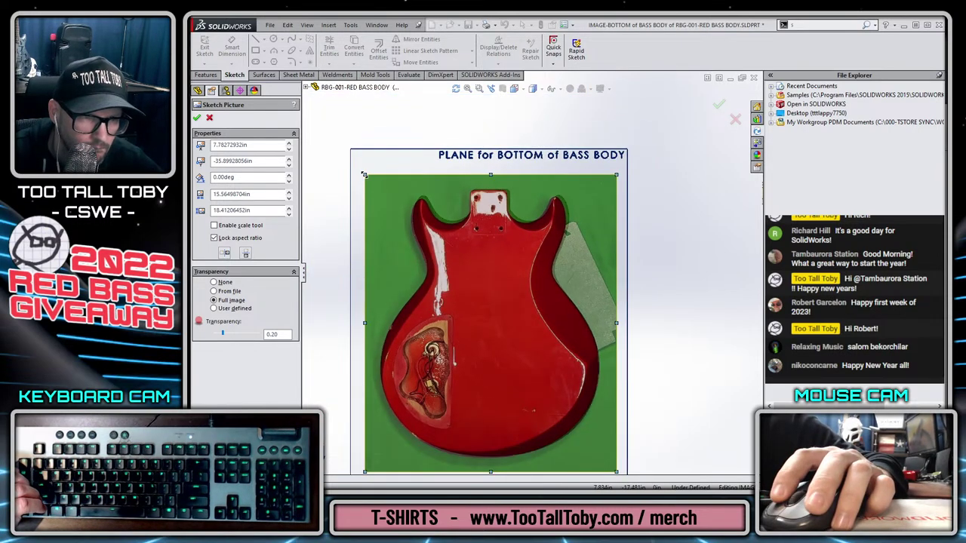
pyautogui.moveTo(363, 175); pyautogui.dragTo(369, 179)
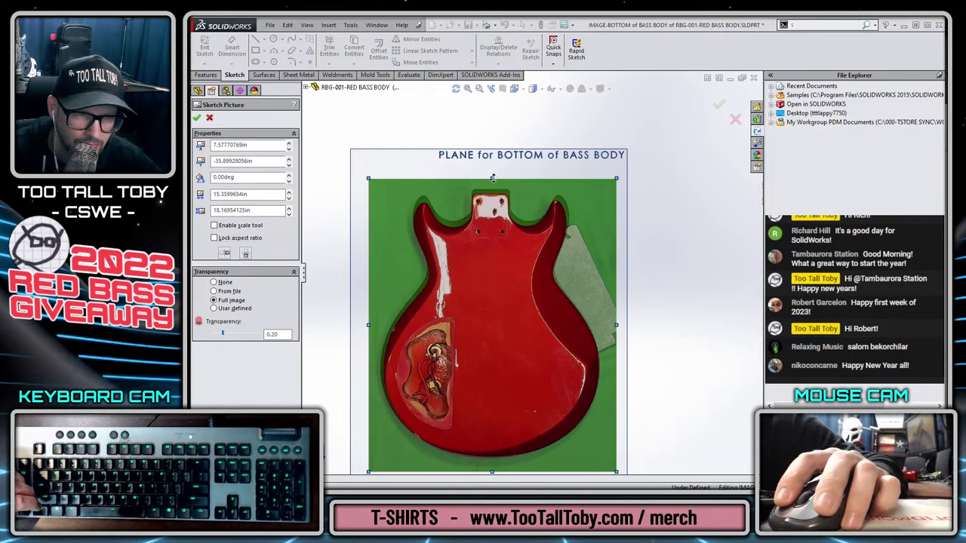
pyautogui.moveTo(492, 178); pyautogui.dragTo(492, 172)
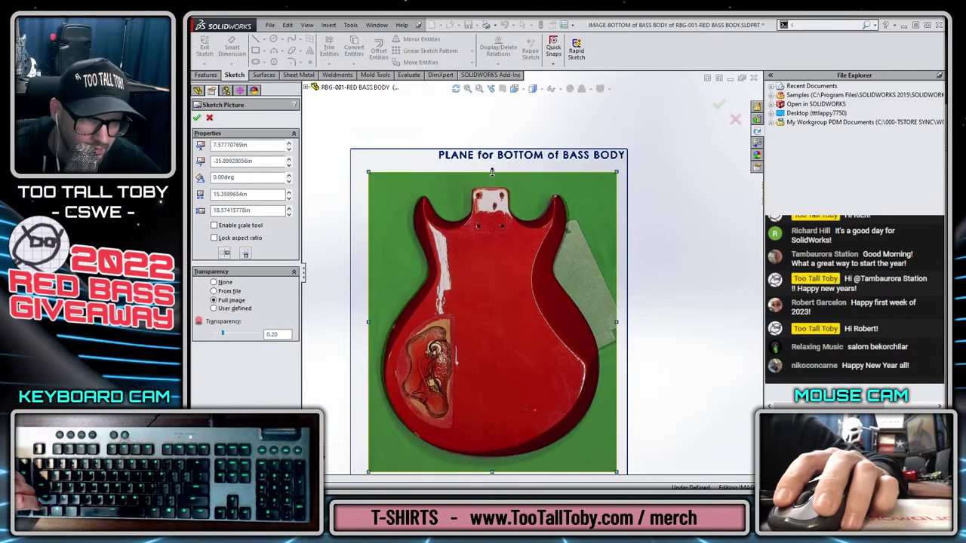
# Adjust the rear photo's width to about 15.571 in and nudge it to about X 7.705 in, Y -35.921 in over the body outline.
pyautogui.scroll(-2, 604, 361)
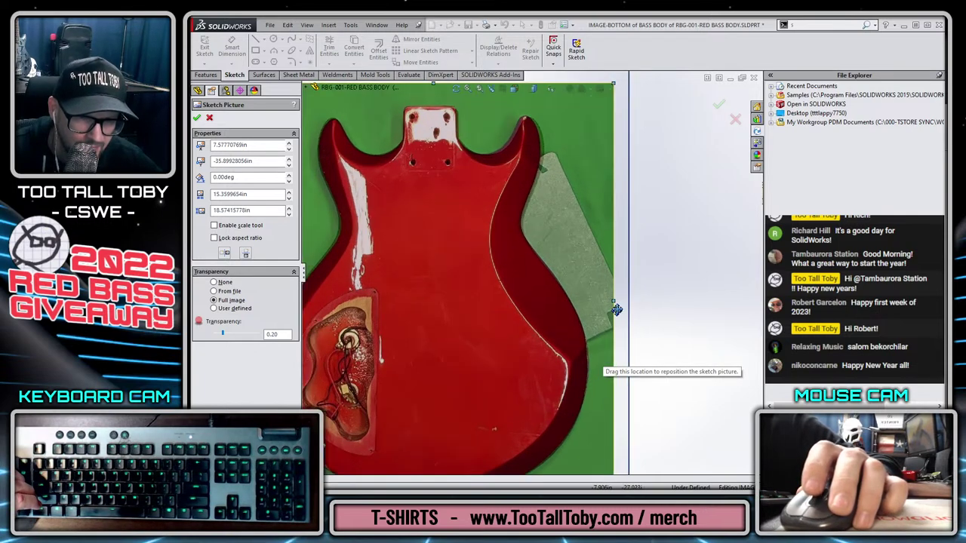
pyautogui.moveTo(517, 261); pyautogui.dragTo(522, 262)
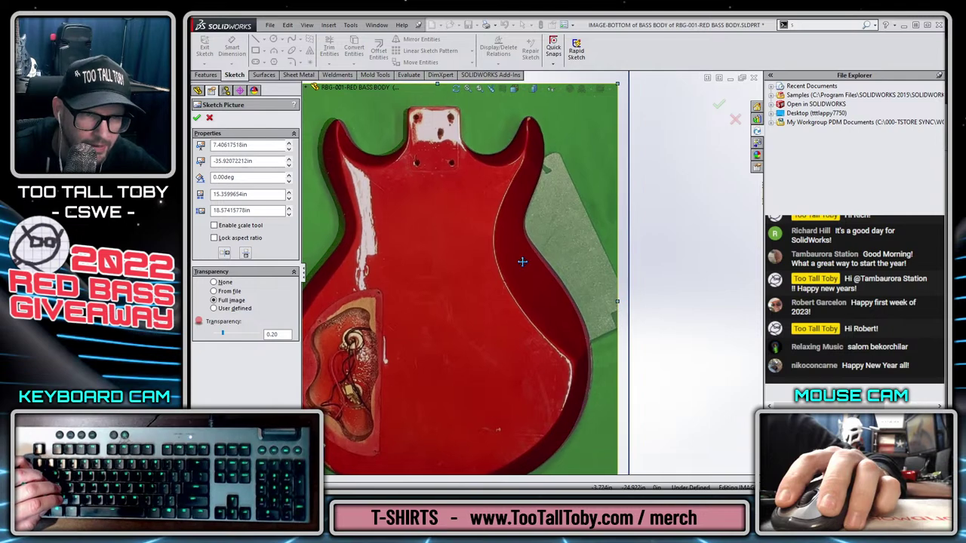
pyautogui.scroll(3, 522, 262)
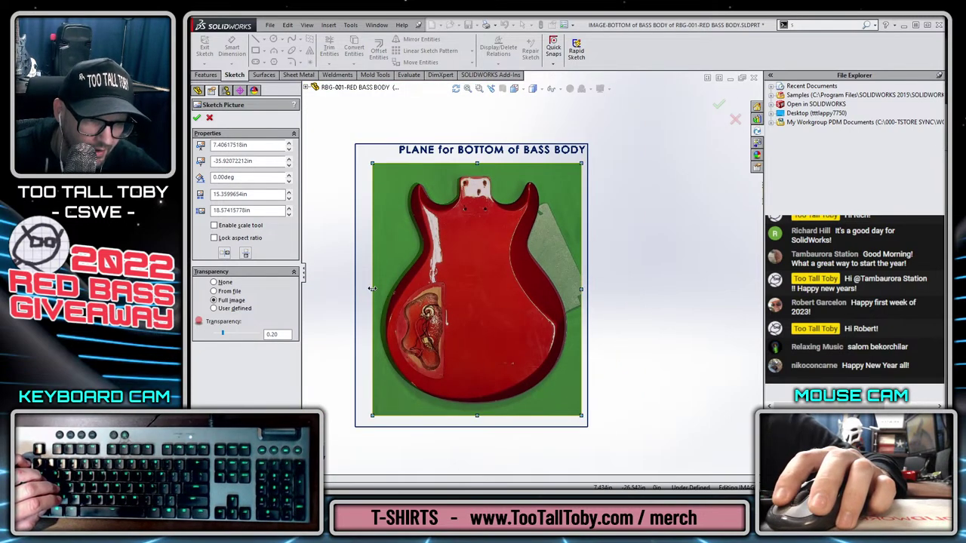
pyautogui.moveTo(372, 288); pyautogui.dragTo(367, 289)
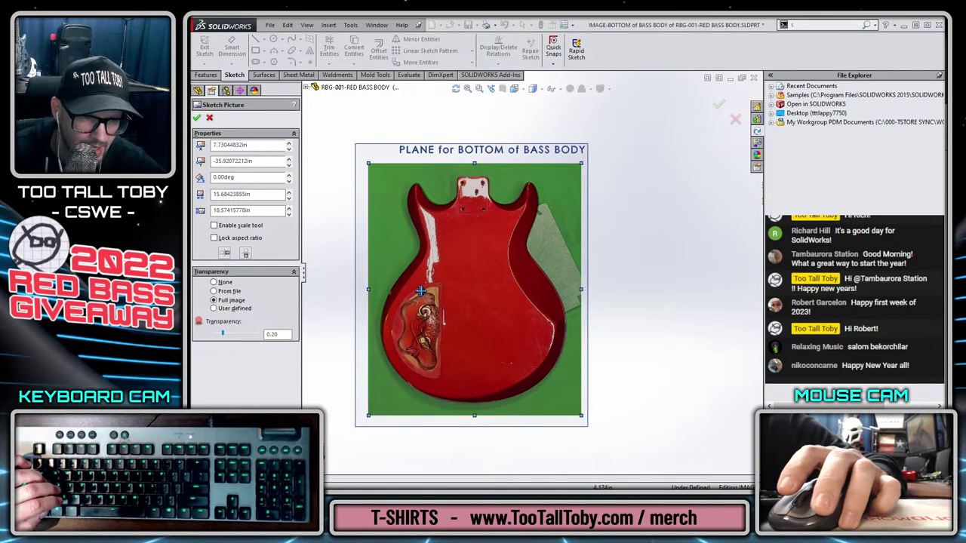
pyautogui.scroll(-2, 501, 304)
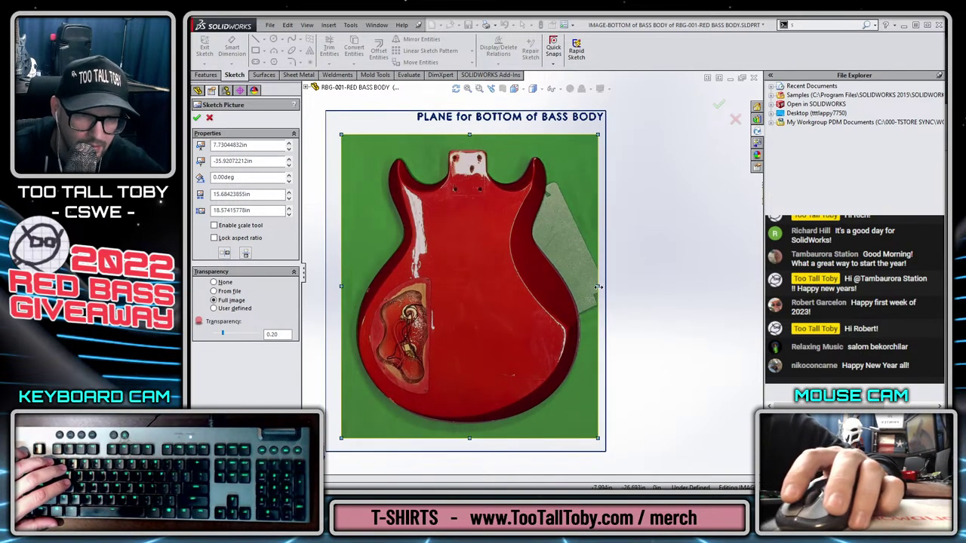
pyautogui.moveTo(598, 287); pyautogui.dragTo(597, 286)
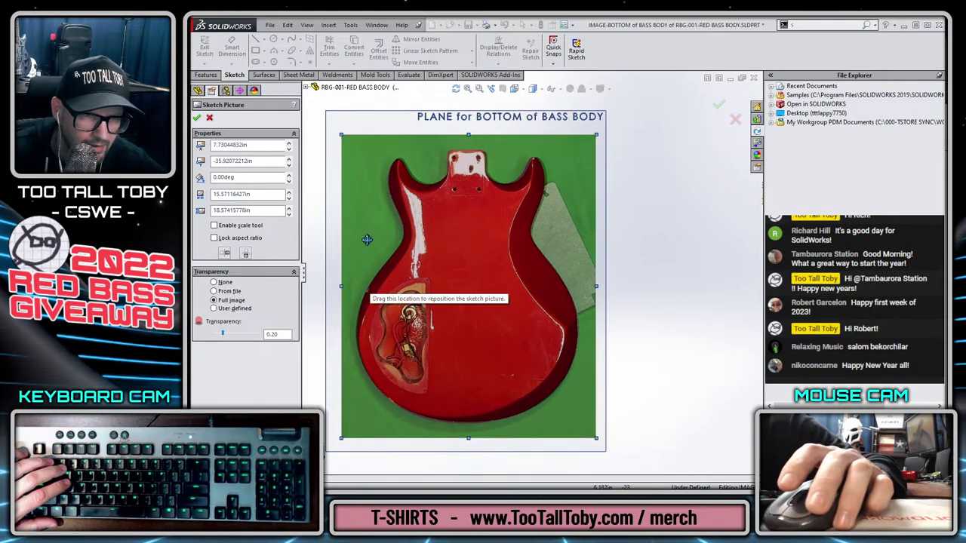
pyautogui.scroll(-2, 394, 255)
pyautogui.moveTo(483, 246); pyautogui.dragTo(484, 245)
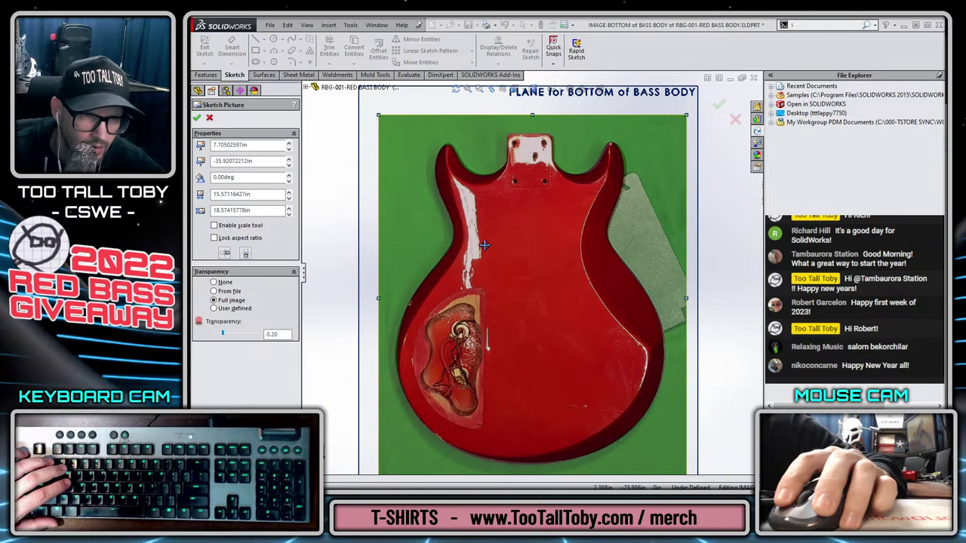
# Try rotating the rear photo to 359 degrees, and settle its rotation angle at 0.50 degrees.
pyautogui.press('Tab')
pyautogui.press('Tab')
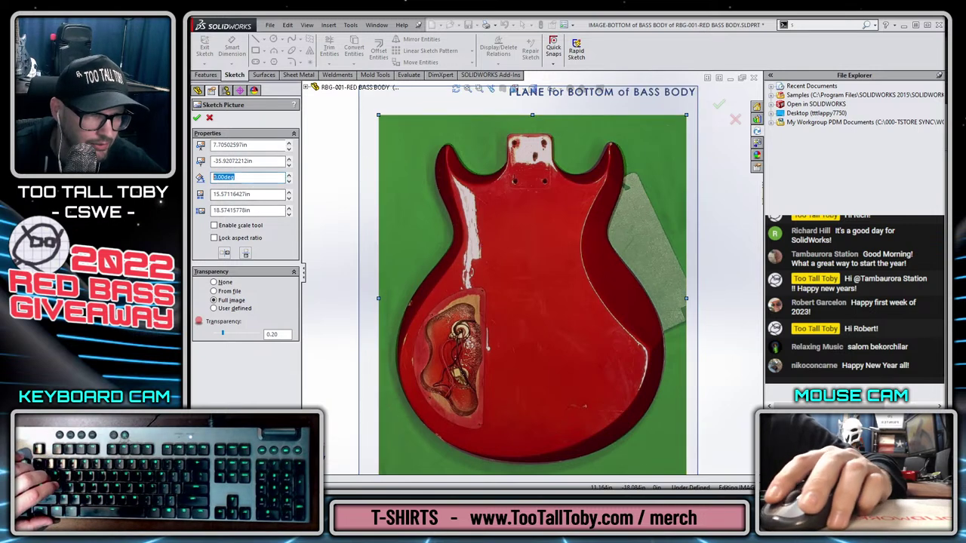
pyautogui.write('359')
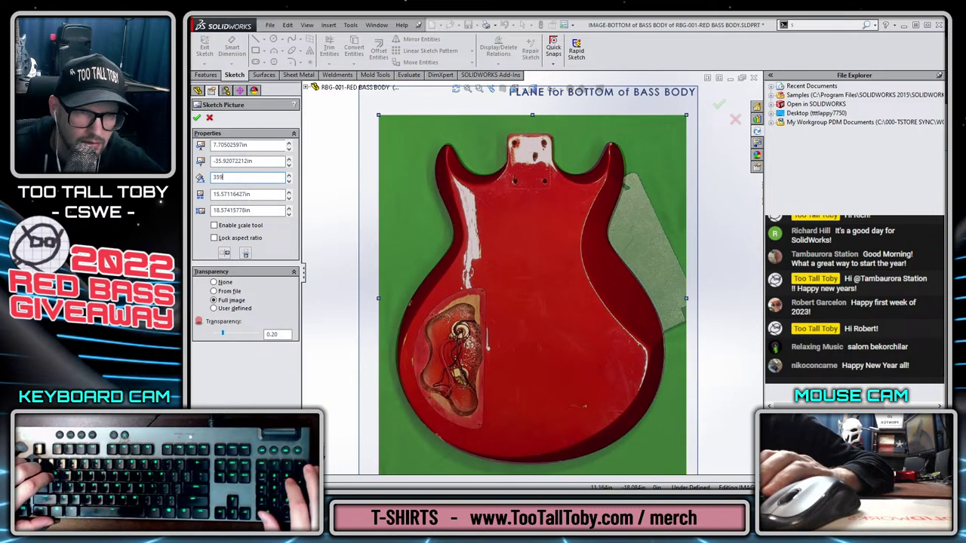
pyautogui.press('Return')
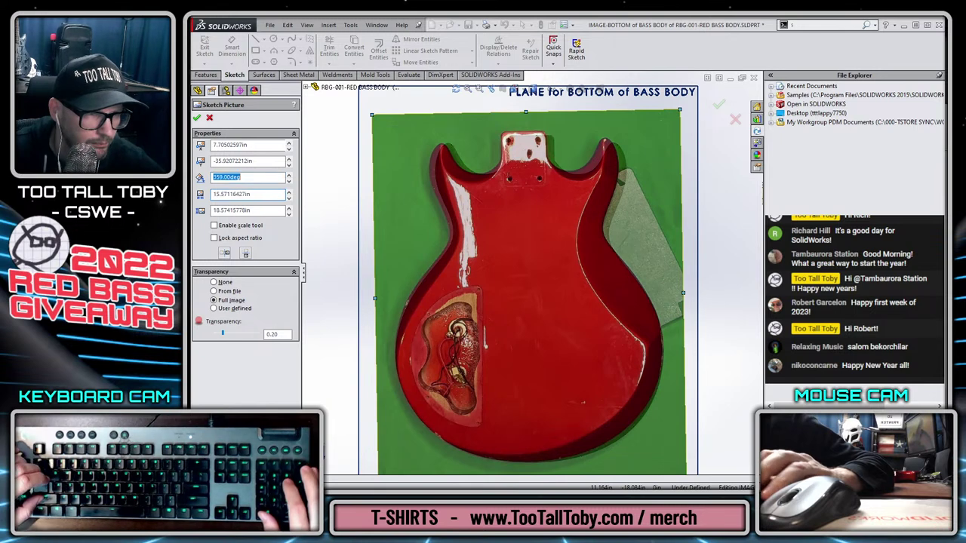
pyautogui.write('0.5')
pyautogui.press('Tab')
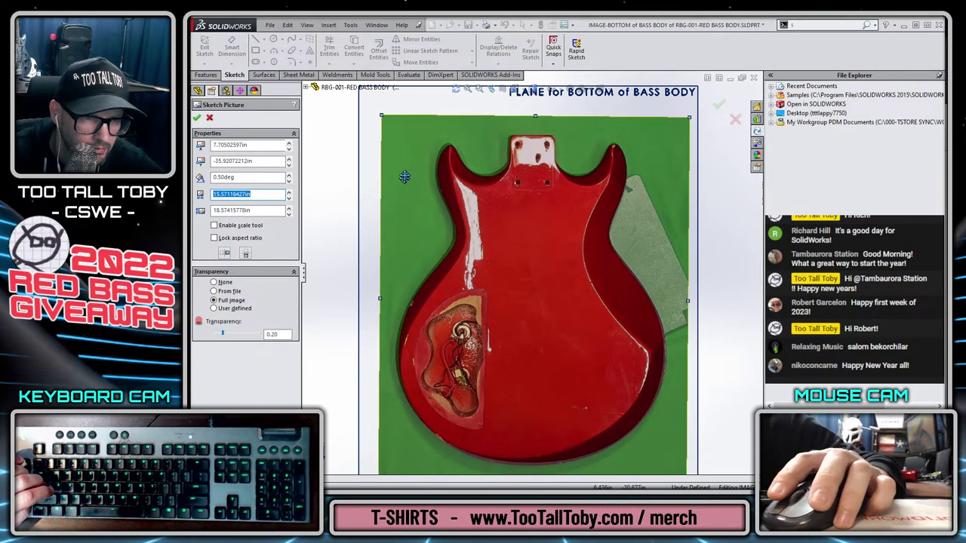
# Fit the rotated rear photo to the body outline by resizing it to about 15.605 by 18.564 in, accept it and exit the sketch.
pyautogui.moveTo(380, 117); pyautogui.dragTo(379, 114)
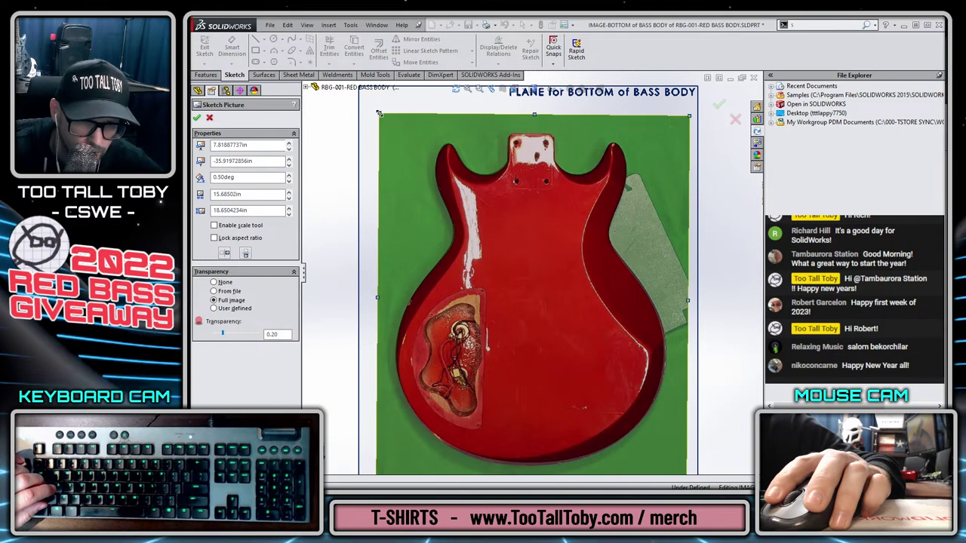
pyautogui.scroll(2, 574, 344)
pyautogui.scroll(-2, 689, 412)
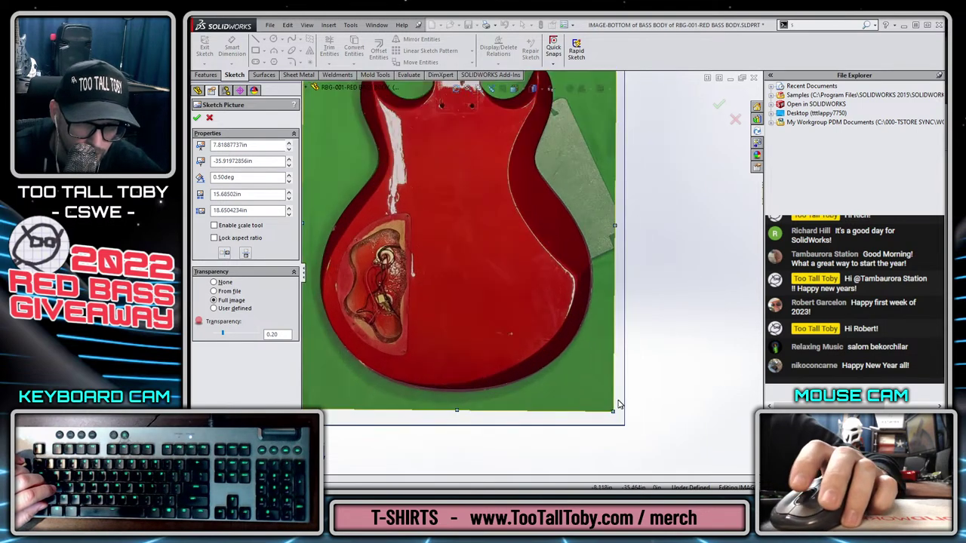
pyautogui.moveTo(611, 410); pyautogui.dragTo(609, 409)
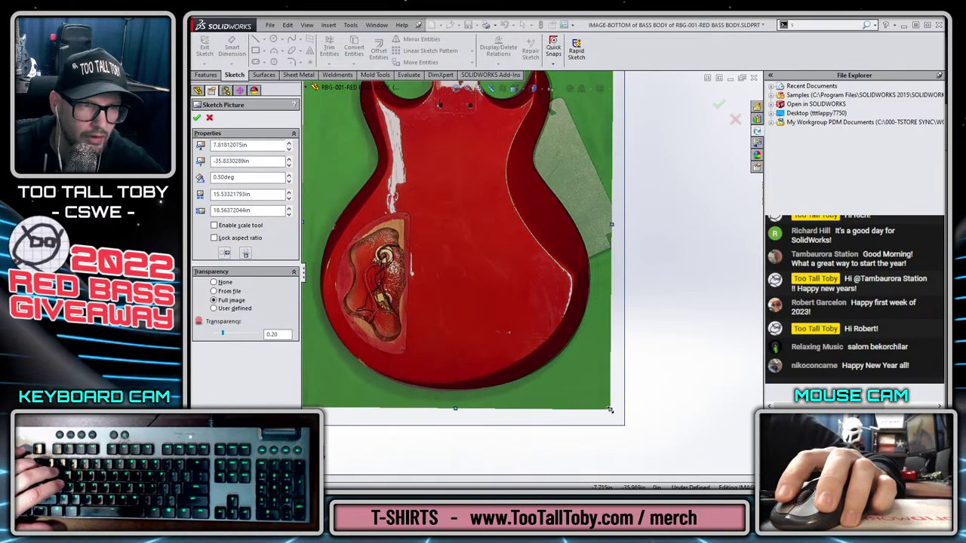
pyautogui.scroll(1, 610, 409)
pyautogui.scroll(-1, 619, 339)
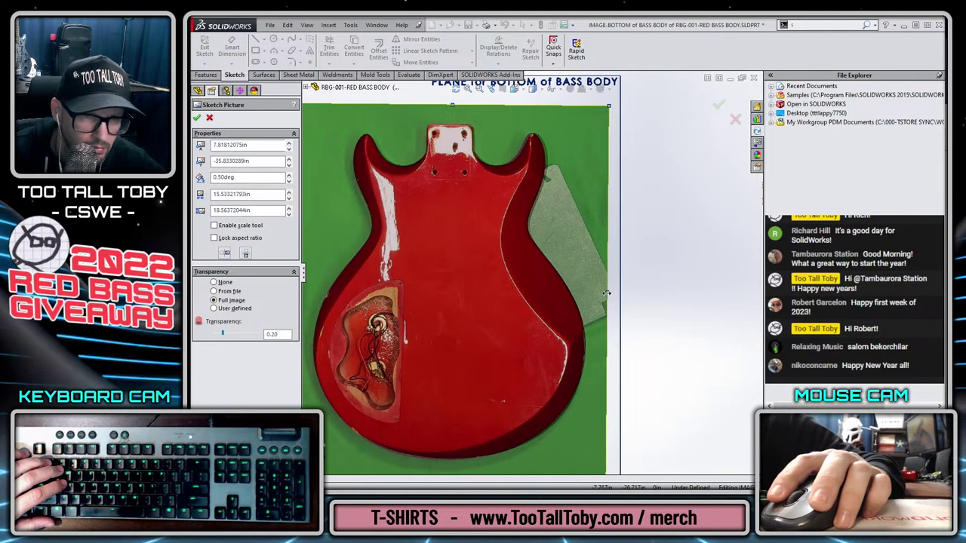
pyautogui.moveTo(606, 294); pyautogui.dragTo(610, 293)
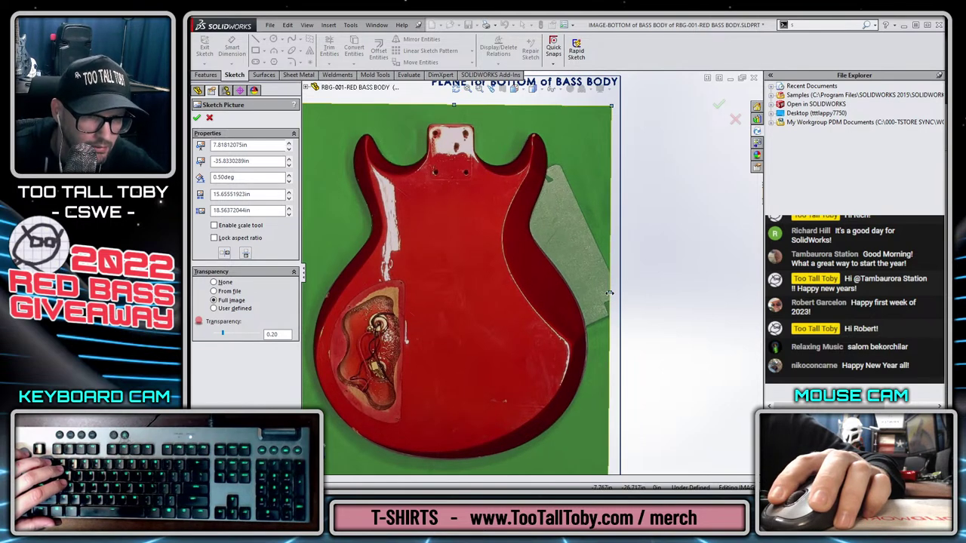
pyautogui.moveTo(609, 292); pyautogui.dragTo(609, 294)
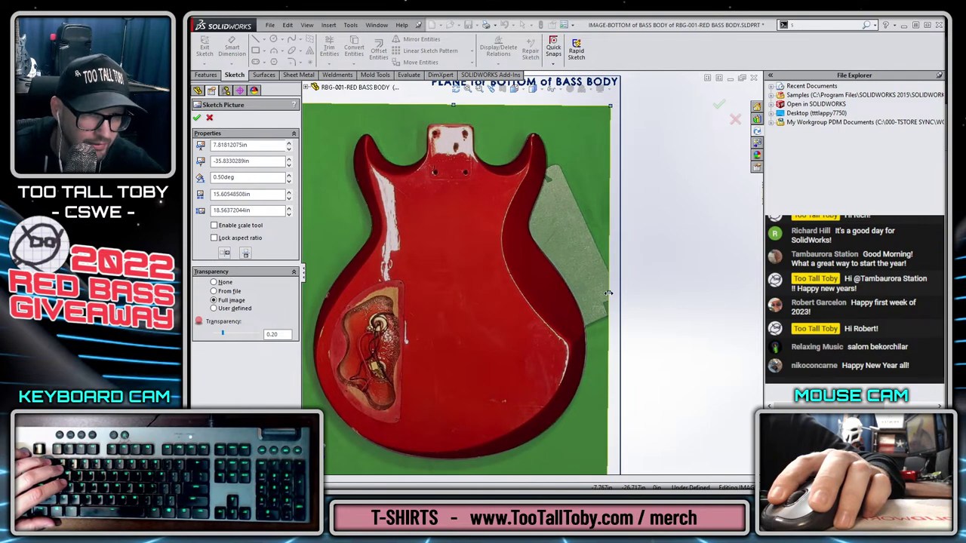
pyautogui.click(718, 104)
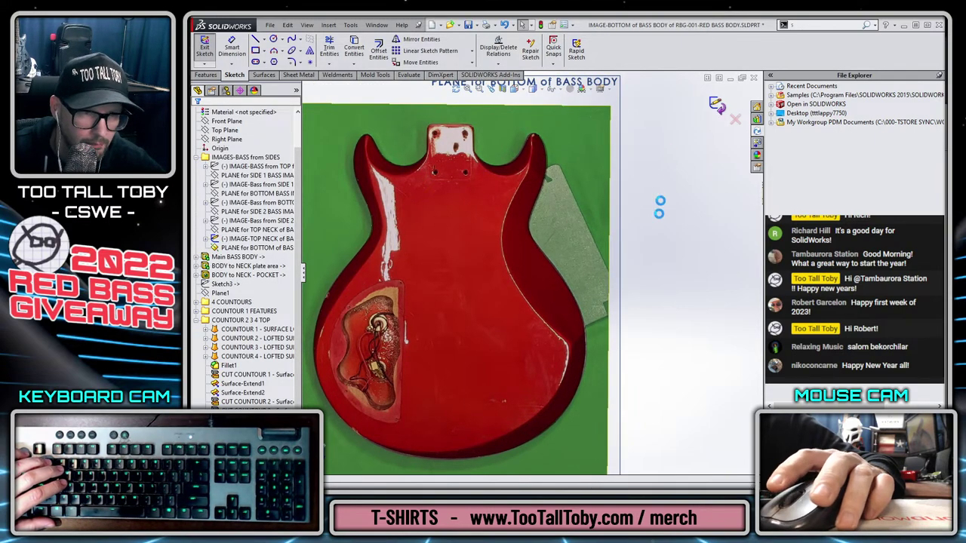
# Start a new sketch on the PLANE for TOP NECK of BASS - IMAGE for COUNTOURS plane.
pyautogui.press('z')
pyautogui.press('z')
pyautogui.press('z')
pyautogui.press('z')
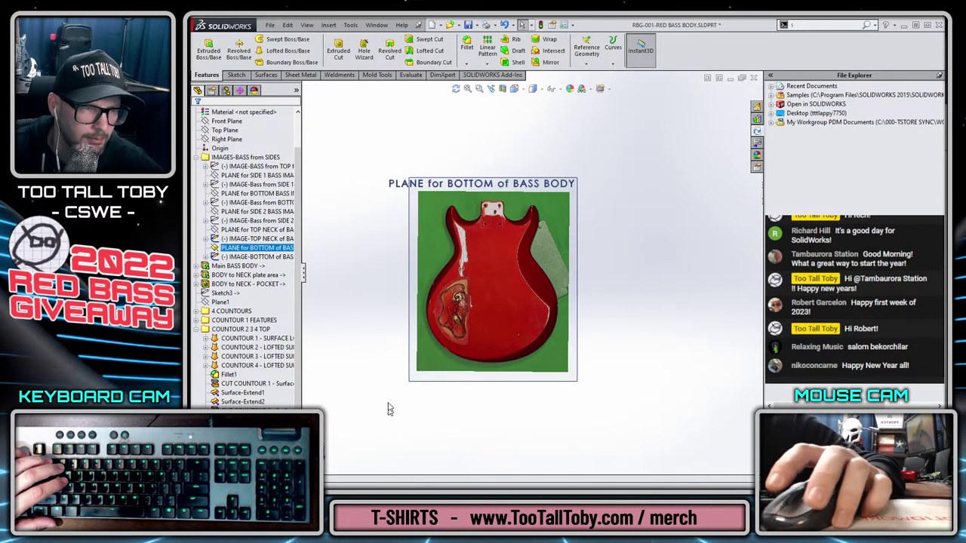
pyautogui.press('Down')
pyautogui.press('Down')
pyautogui.press('Down')
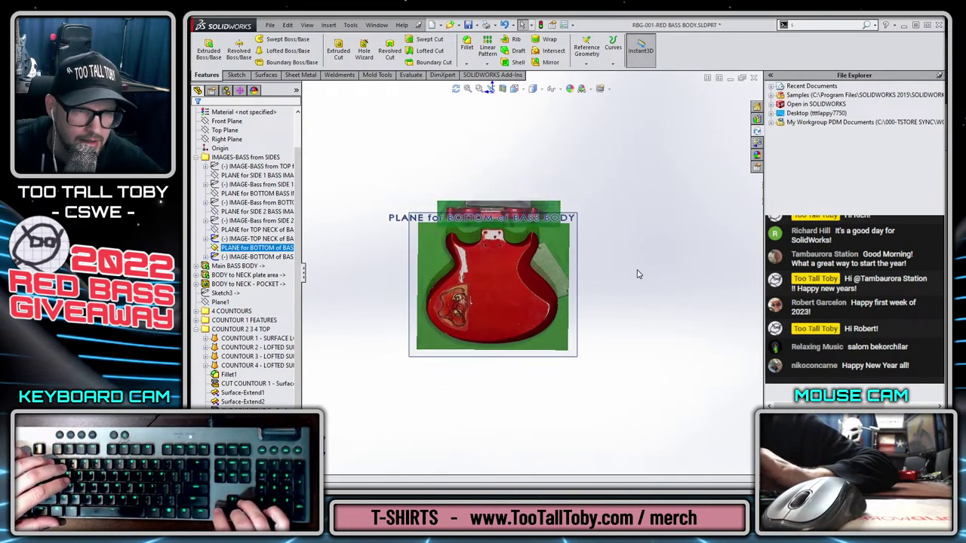
pyautogui.press('Up')
pyautogui.press('Up')
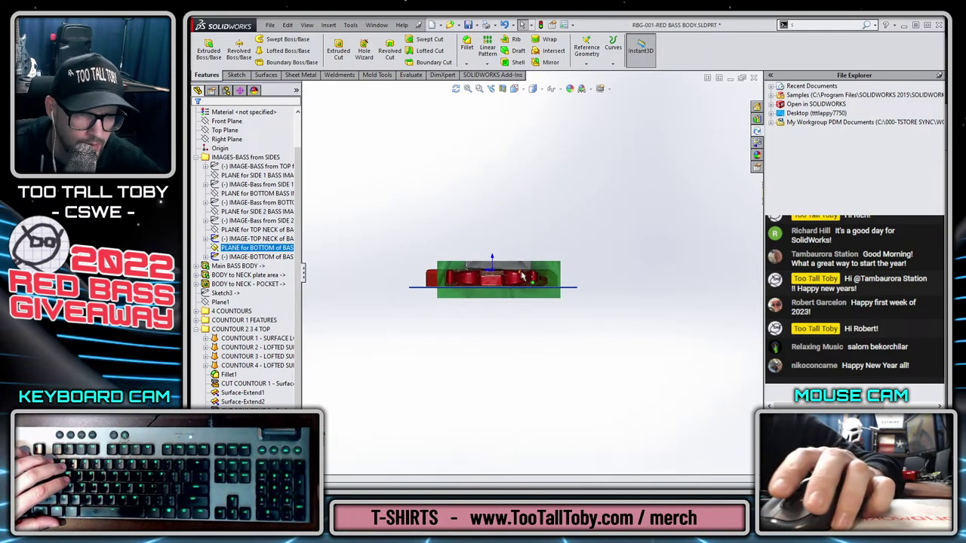
pyautogui.scroll(-6, 522, 277)
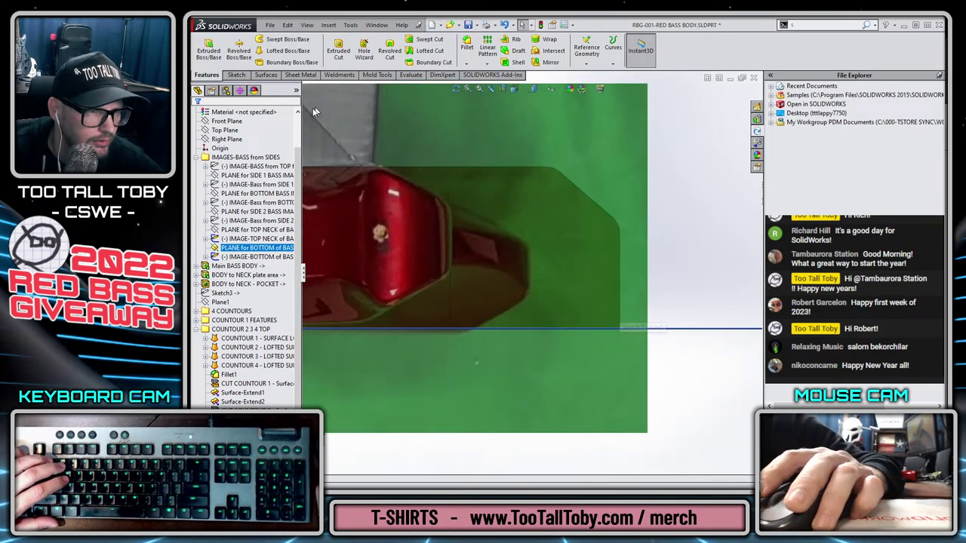
pyautogui.click(246, 229)
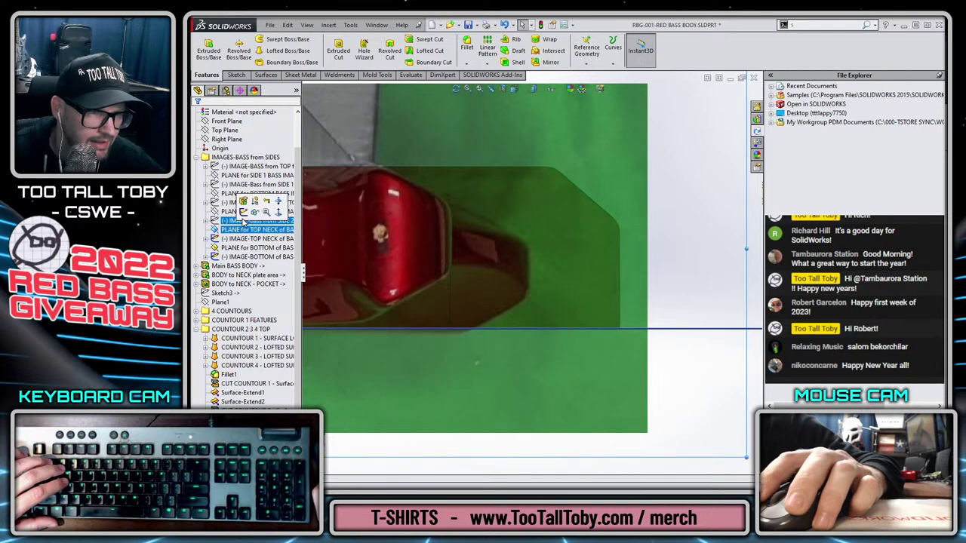
pyautogui.click(243, 213)
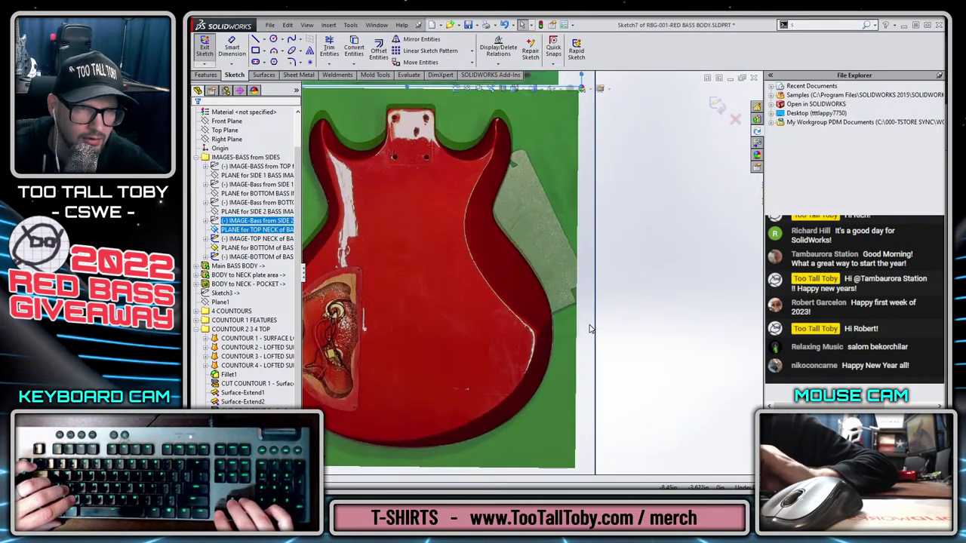
# Examine the horn's back contour profile in the neck-end photo, viewed square to the sketch plane, against the body's back face.
pyautogui.scroll(5, 680, 323)
pyautogui.scroll(-1, 650, 191)
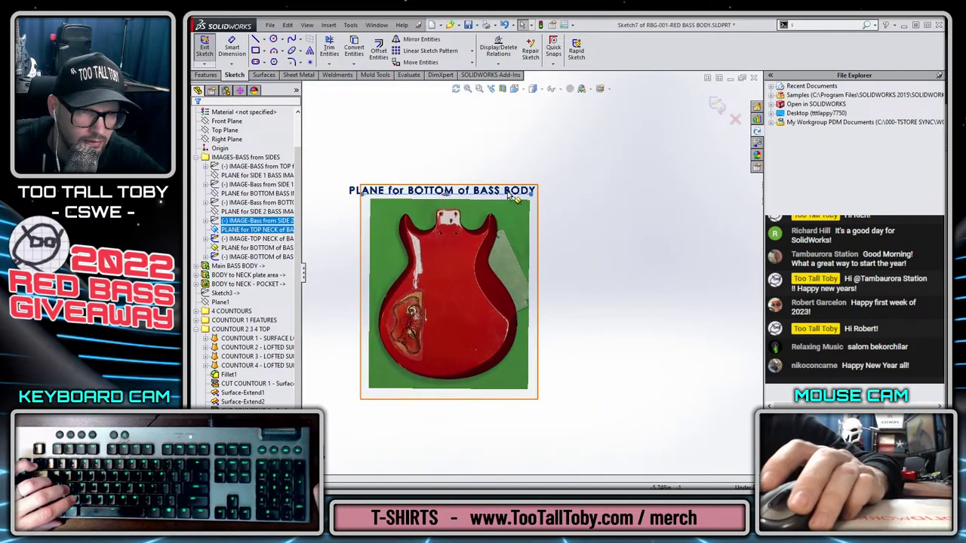
pyautogui.press('Down')
pyautogui.press('Down')
pyautogui.press('Down')
pyautogui.press('Down')
pyautogui.press('Down')
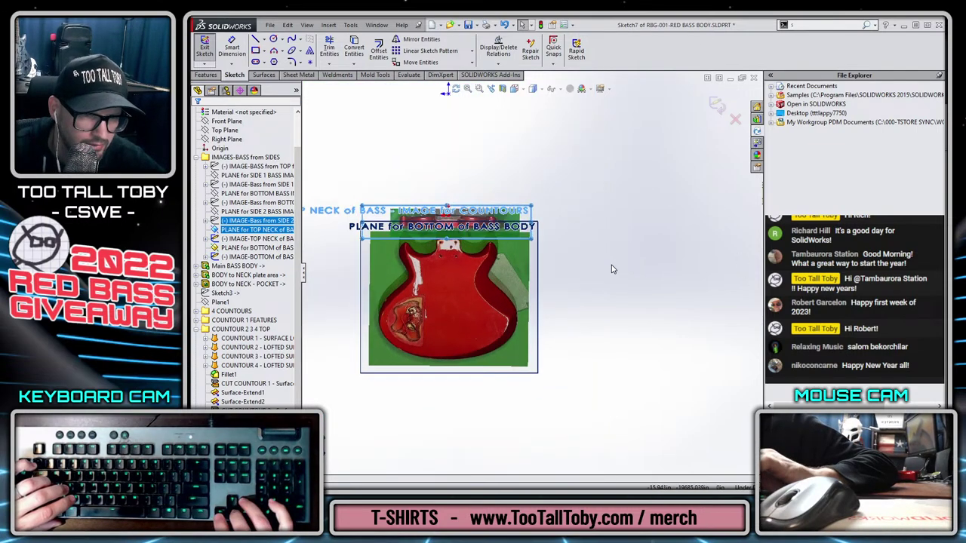
pyautogui.press('Down')
pyautogui.press('Down')
pyautogui.scroll(-8, 464, 283)
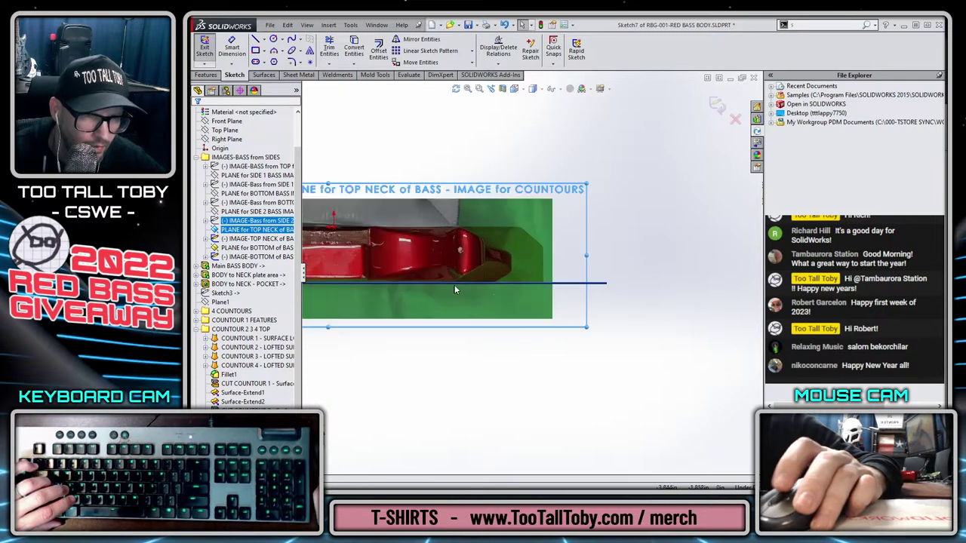
pyautogui.scroll(-3, 475, 285)
pyautogui.scroll(-3, 524, 242)
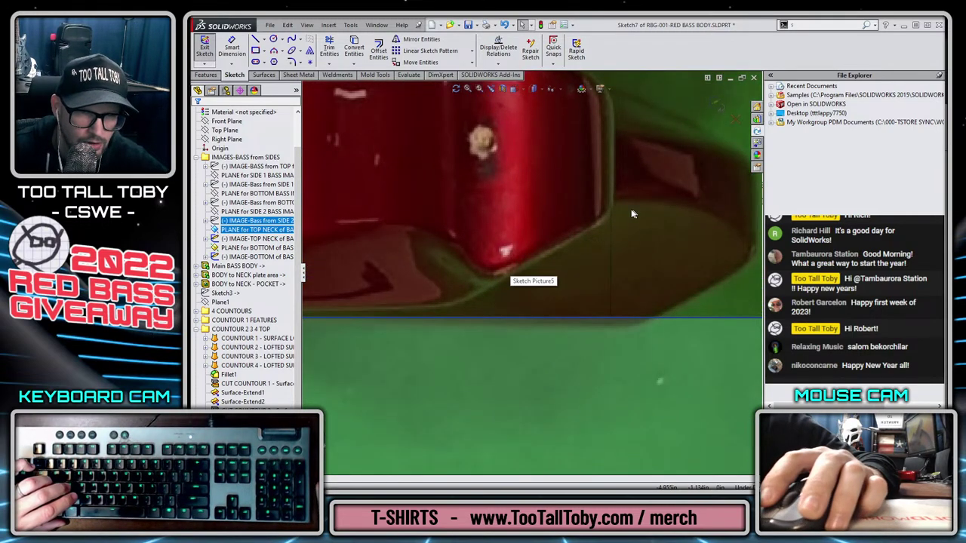
# Sketch a sloped line about 1.01 in long along the horn's back contour in the neck-end photo, ending near the body's back face.
pyautogui.click(256, 40)
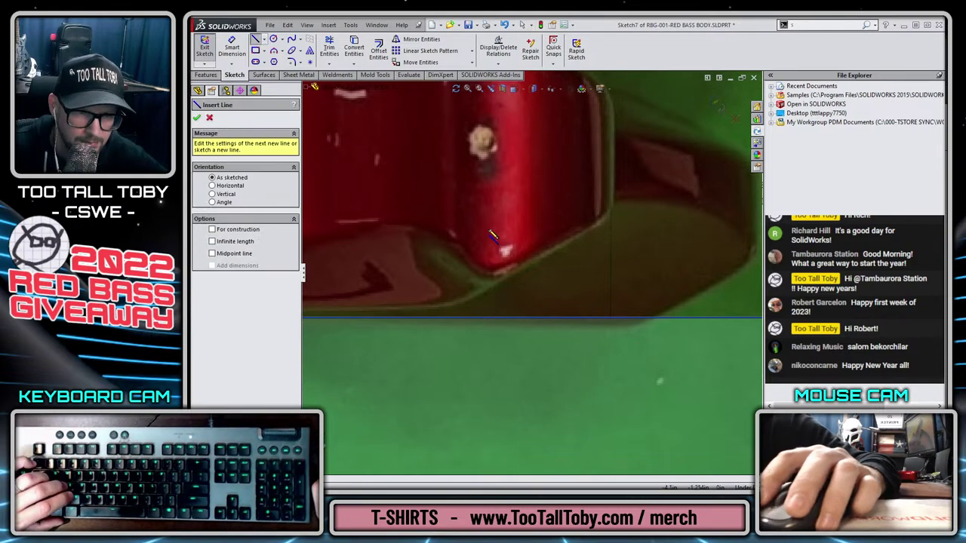
pyautogui.scroll(6, 528, 309)
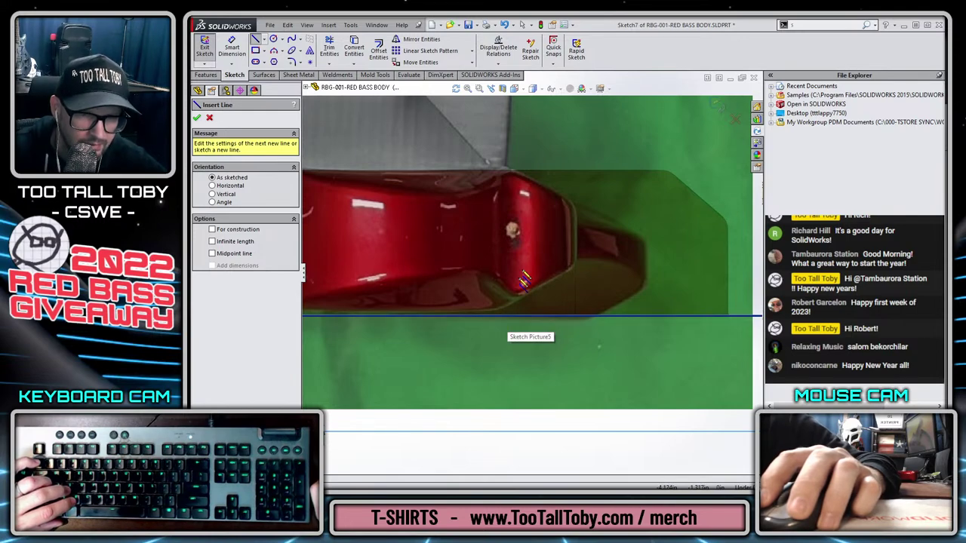
pyautogui.scroll(4, 520, 273)
pyautogui.scroll(-3, 520, 272)
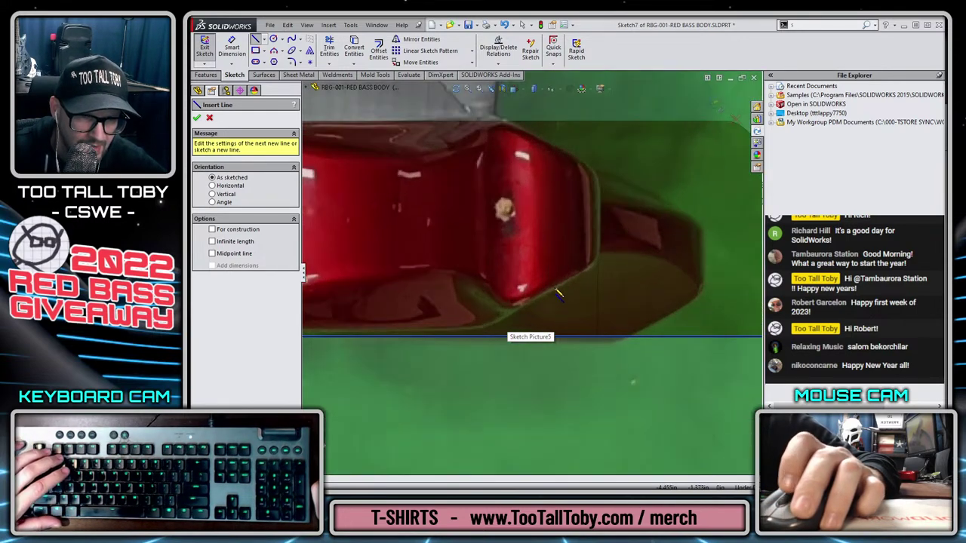
pyautogui.click(598, 268)
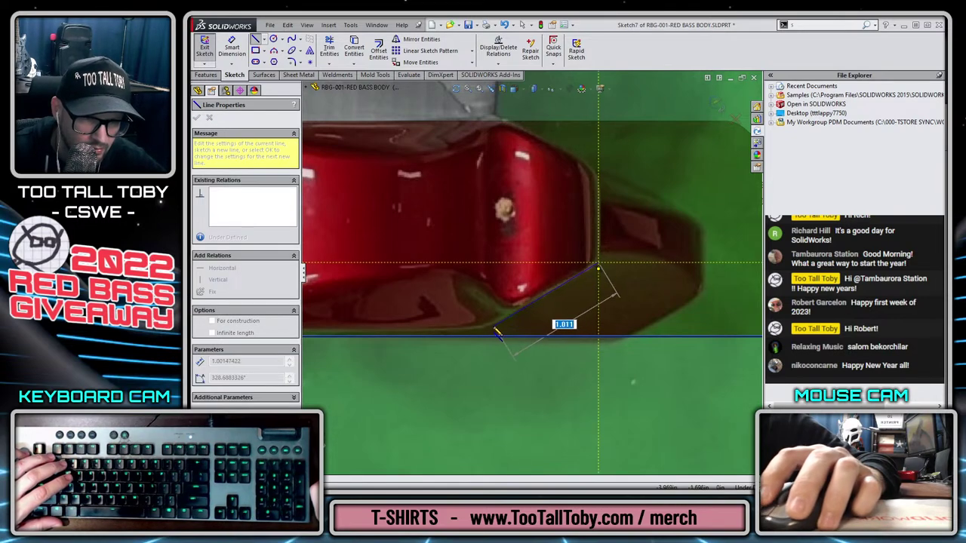
pyautogui.doubleClick(491, 332)
pyautogui.scroll(3, 707, 308)
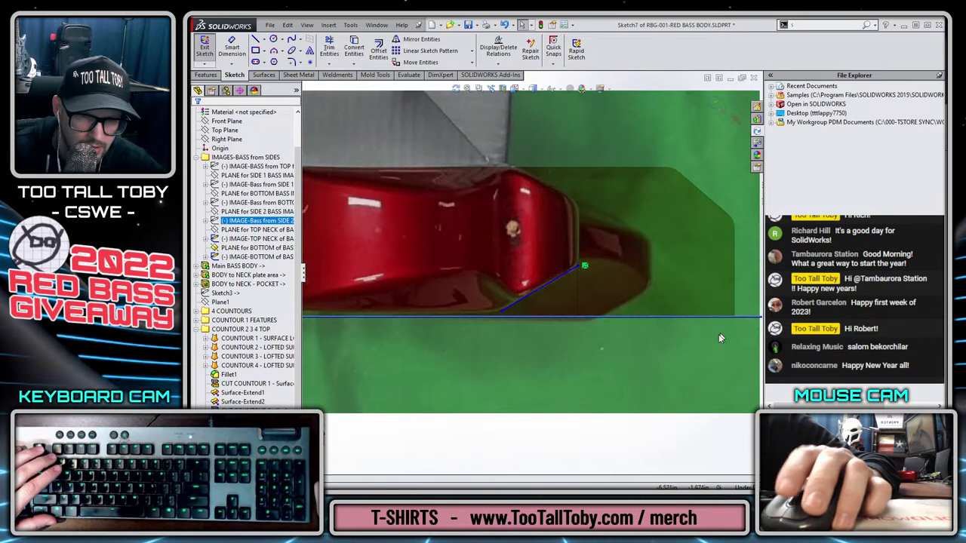
# Hide the PLANE for BOTTOM of BASS plane and attach the sloped line's lower endpoint to the body's back edge.
pyautogui.rightClick(715, 308)
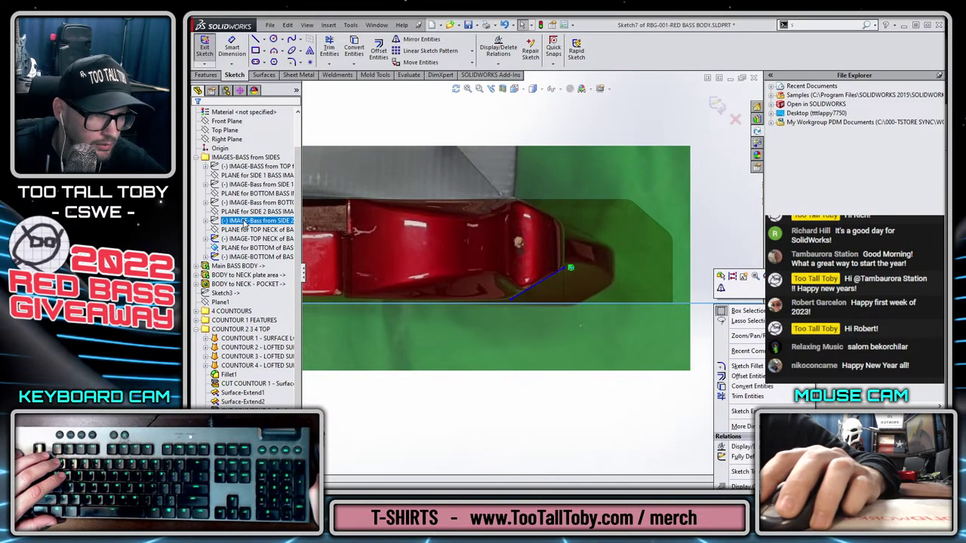
pyautogui.rightClick(232, 248)
pyautogui.click(247, 231)
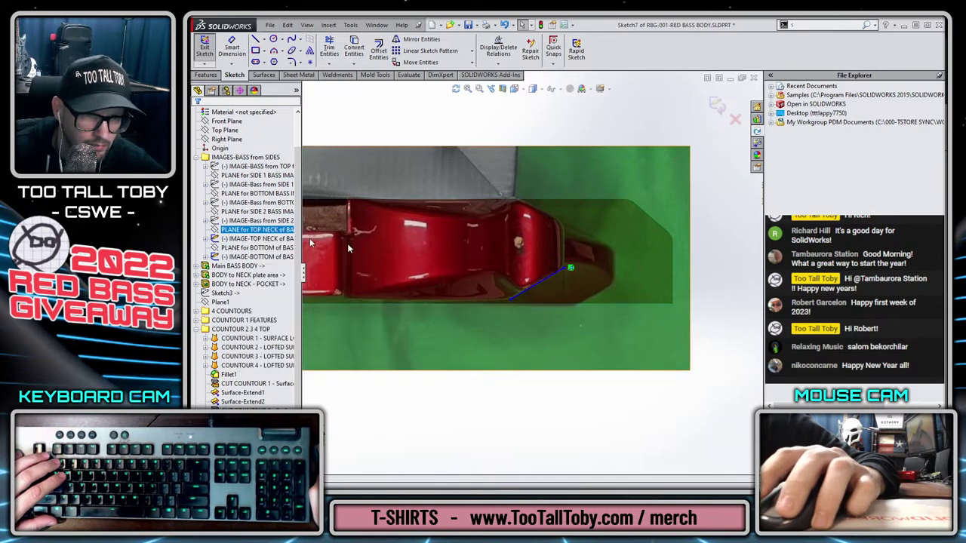
pyautogui.scroll(-4, 522, 289)
pyautogui.moveTo(526, 284); pyautogui.dragTo(504, 294)
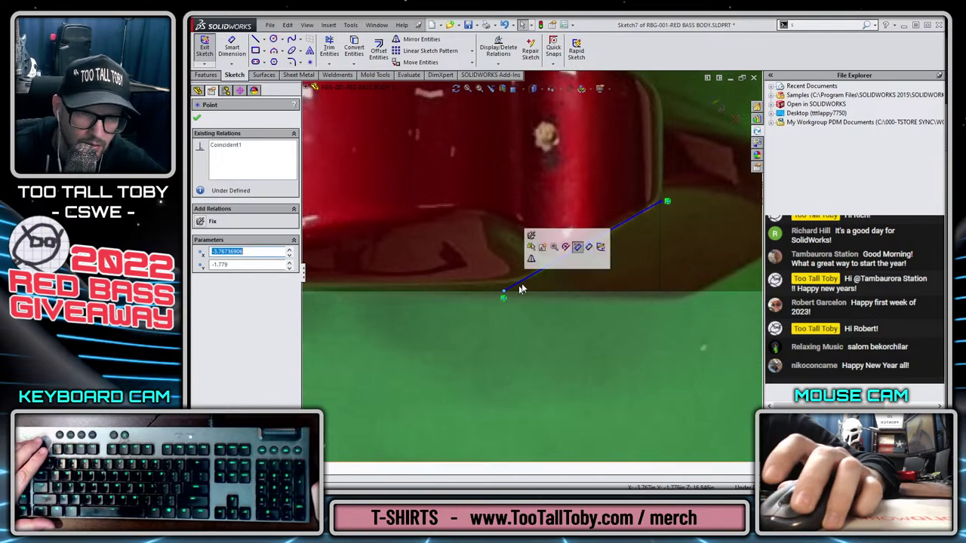
pyautogui.press('Escape')
# Exit the horn contour line sketch.
pyautogui.scroll(7, 523, 289)
pyautogui.moveTo(578, 336); pyautogui.dragTo(445, 197, button='middle')
pyautogui.scroll(4, 445, 193)
pyautogui.scroll(-6, 445, 190)
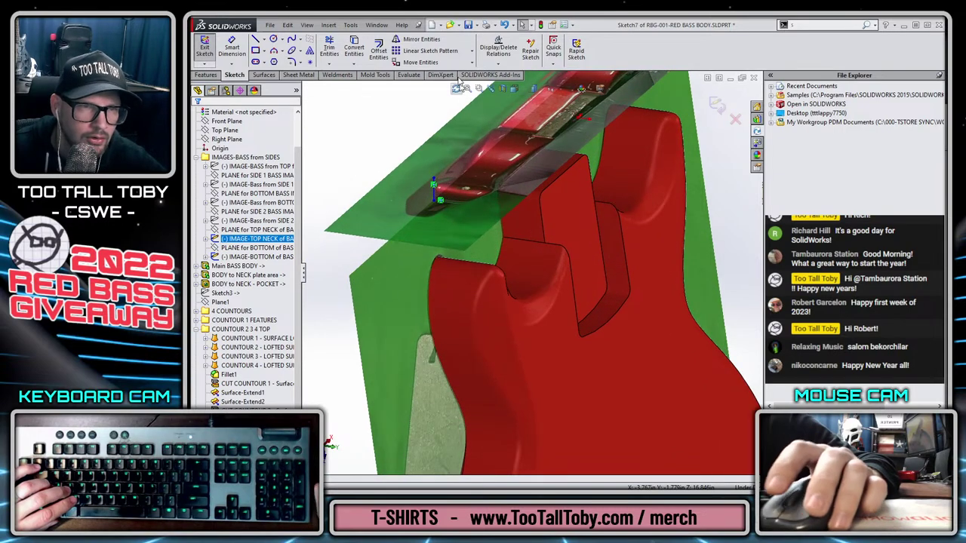
pyautogui.click(205, 76)
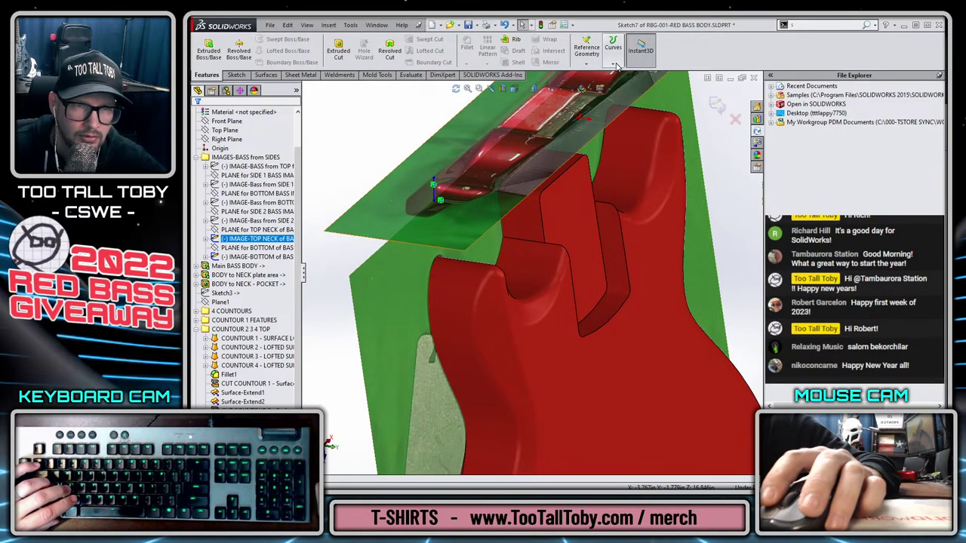
pyautogui.click(612, 51)
pyautogui.click(717, 106)
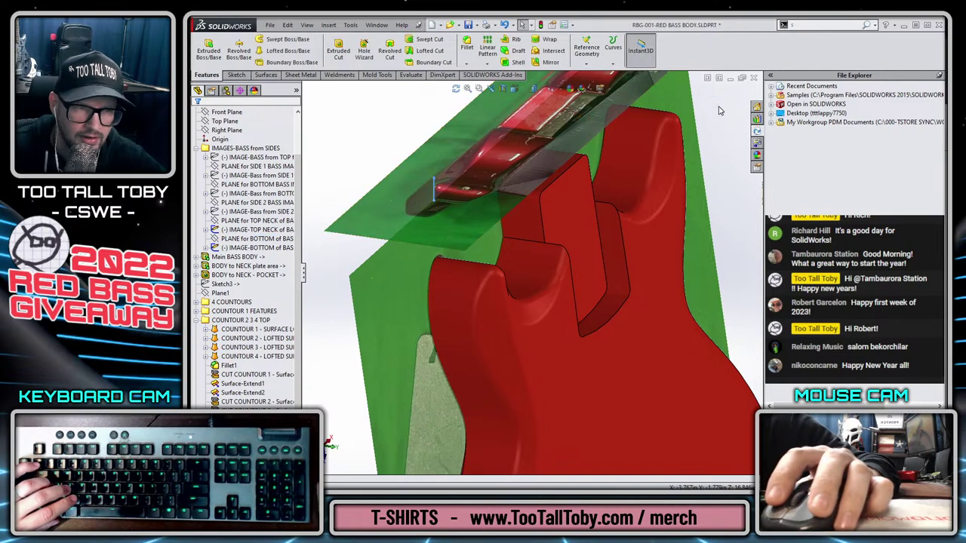
pyautogui.click(612, 50)
pyautogui.click(642, 89)
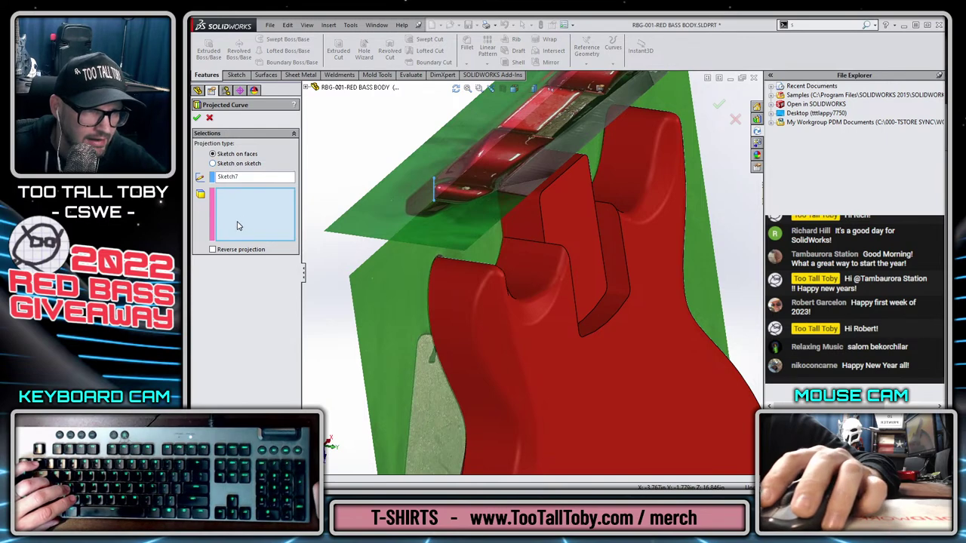
pyautogui.click(455, 296)
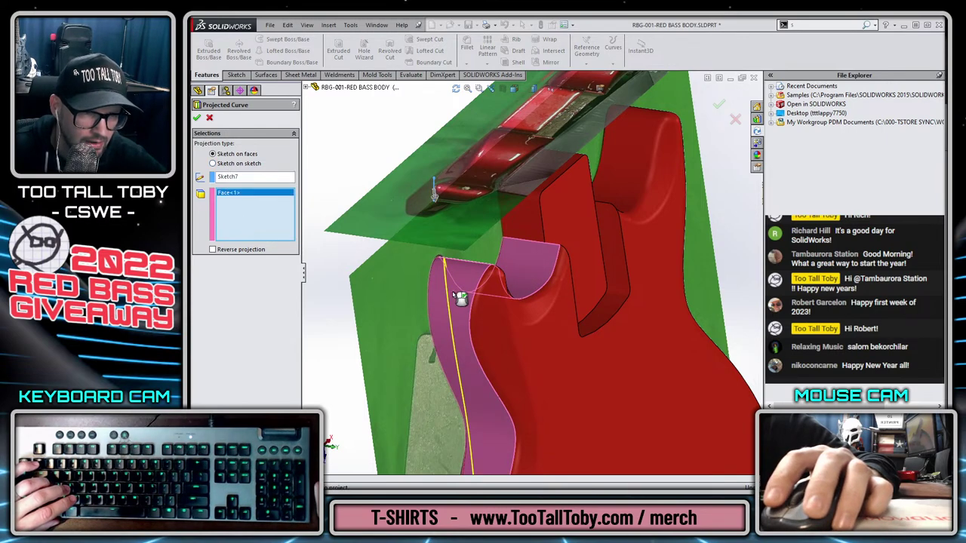
pyautogui.hotkey('ctrl', '1')
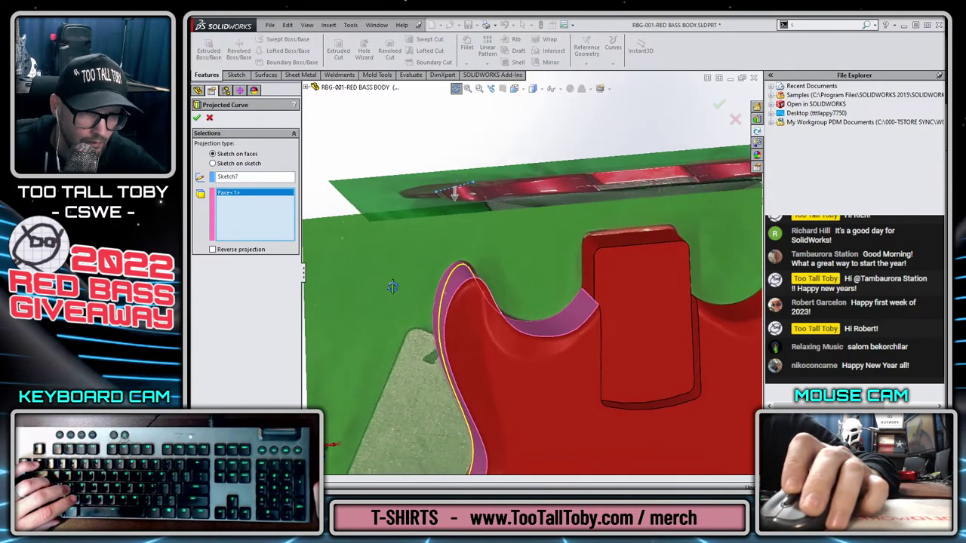
pyautogui.scroll(-5, 539, 275)
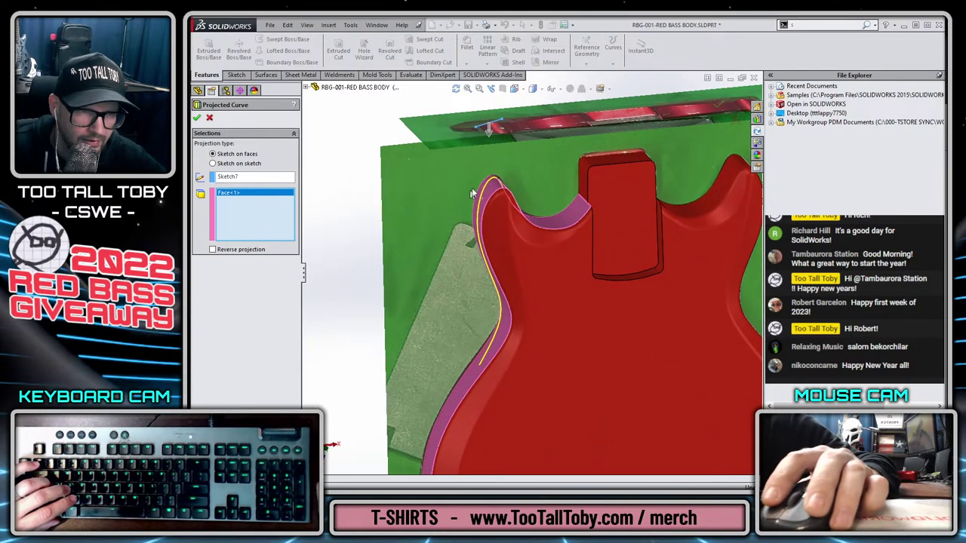
pyautogui.scroll(4, 533, 249)
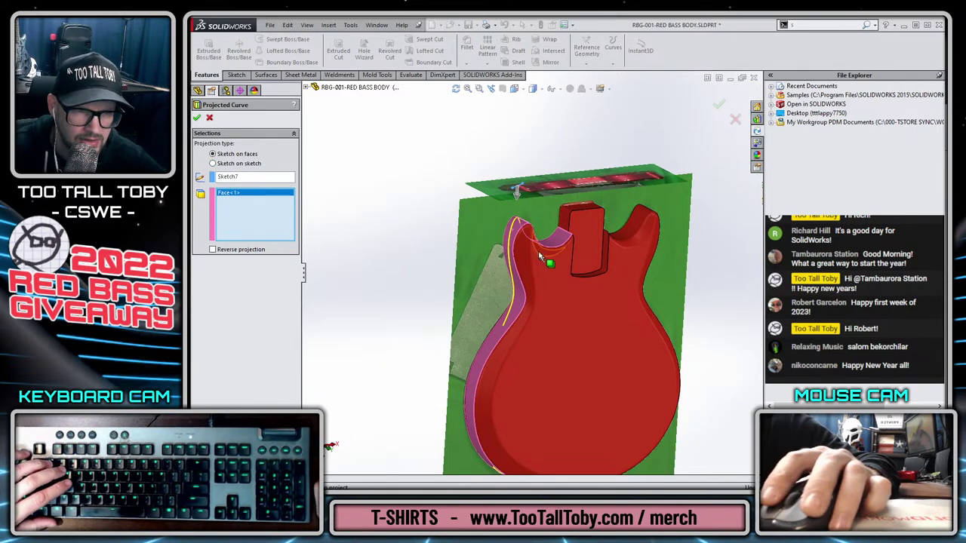
pyautogui.scroll(-3, 532, 255)
pyautogui.scroll(-2, 526, 245)
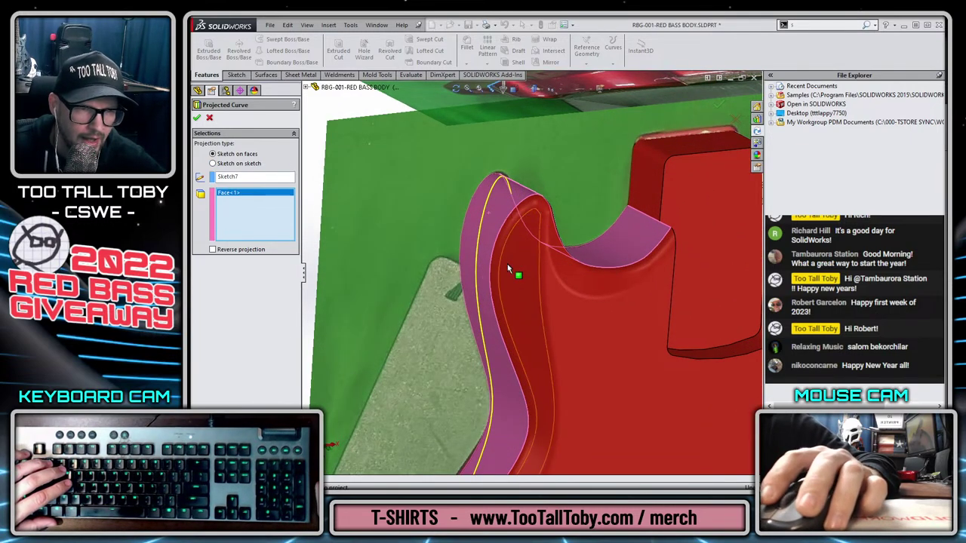
pyautogui.scroll(4, 397, 236)
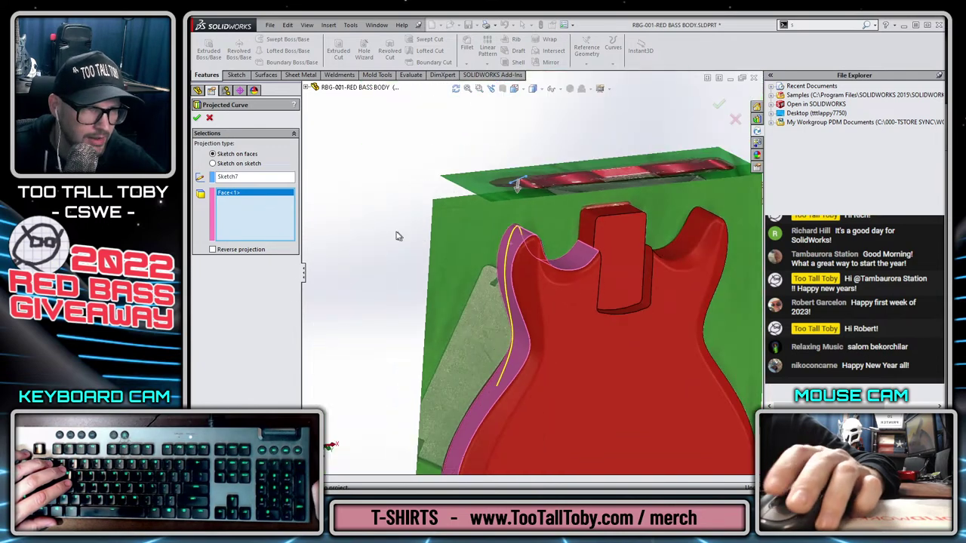
pyautogui.click(209, 118)
# Create a reference plane offset 20 in from the Front Plane, passing through the horns of the body.
pyautogui.moveTo(394, 189); pyautogui.dragTo(465, 239, button='right')
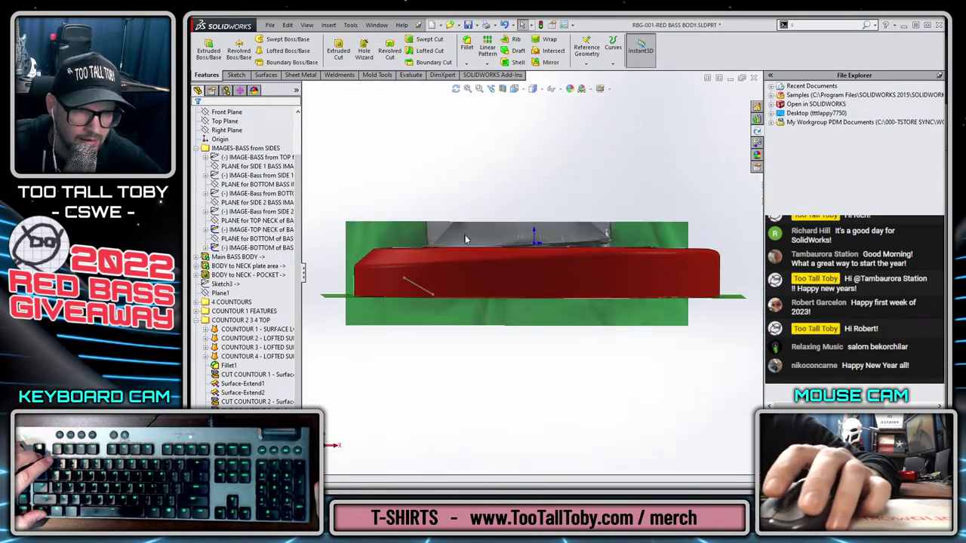
pyautogui.hotkey('ctrl', '1')
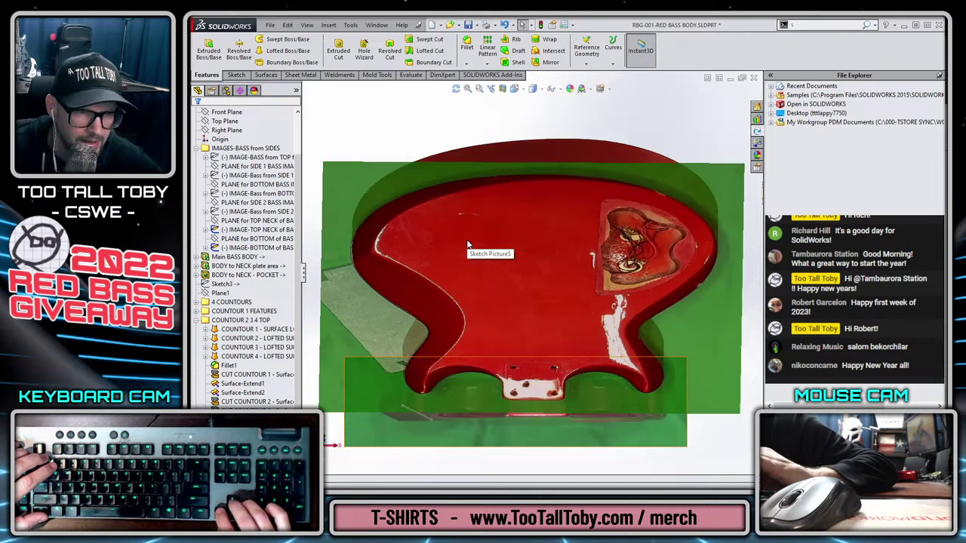
pyautogui.hotkey('shift', 'Down')
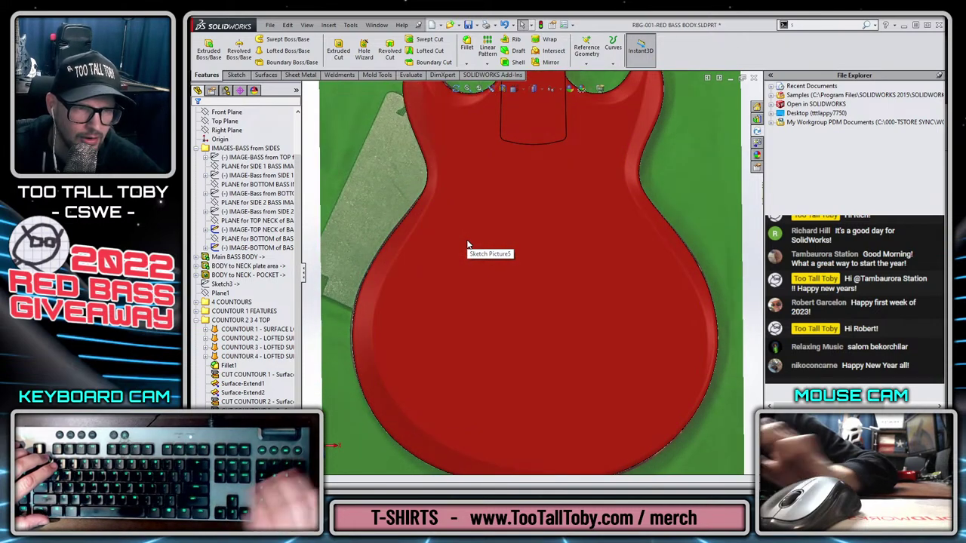
pyautogui.press('f')
pyautogui.scroll(-3, 492, 146)
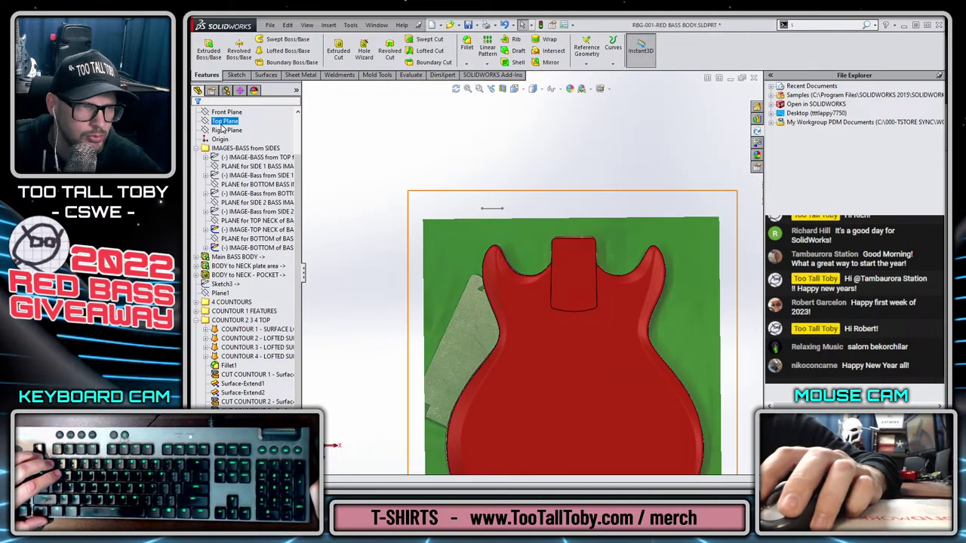
pyautogui.scroll(2, 230, 115)
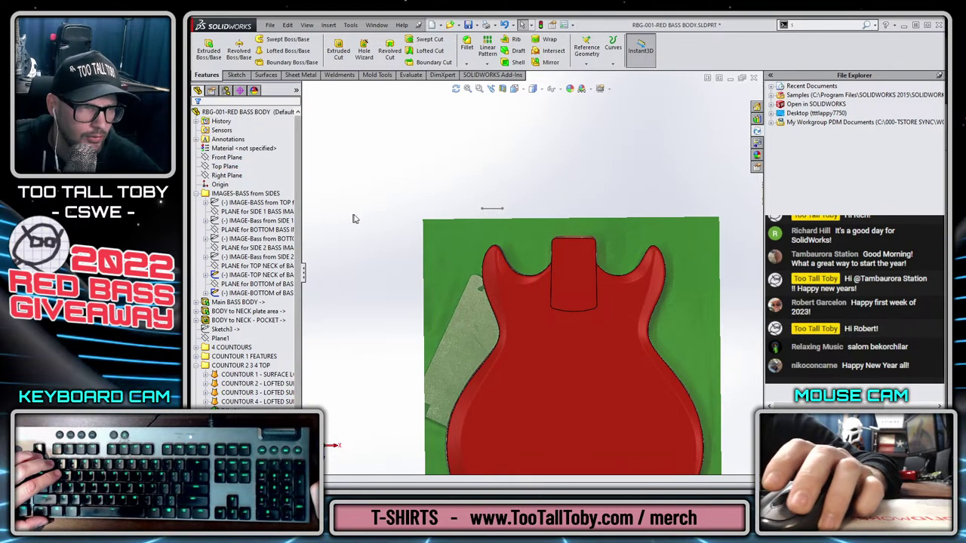
pyautogui.scroll(5, 352, 215)
pyautogui.click(221, 157)
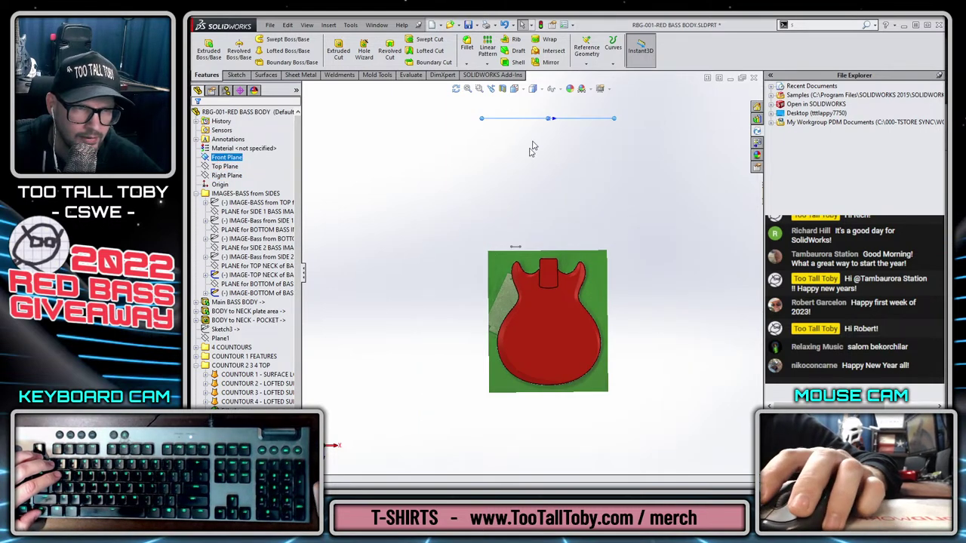
pyautogui.keyDown('ctrl'); pyautogui.moveTo(506, 155); pyautogui.dragTo(513, 249); pyautogui.keyUp('ctrl')
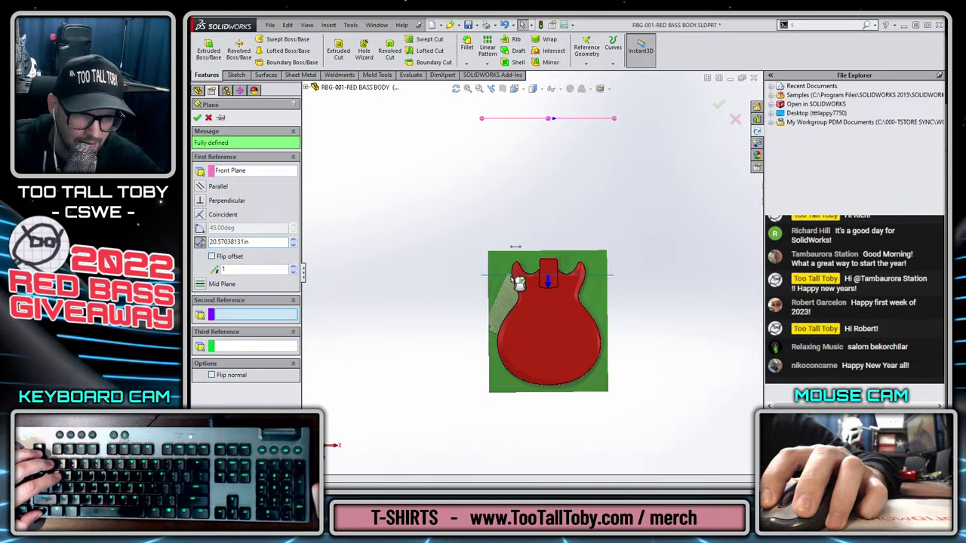
pyautogui.scroll(-5, 517, 279)
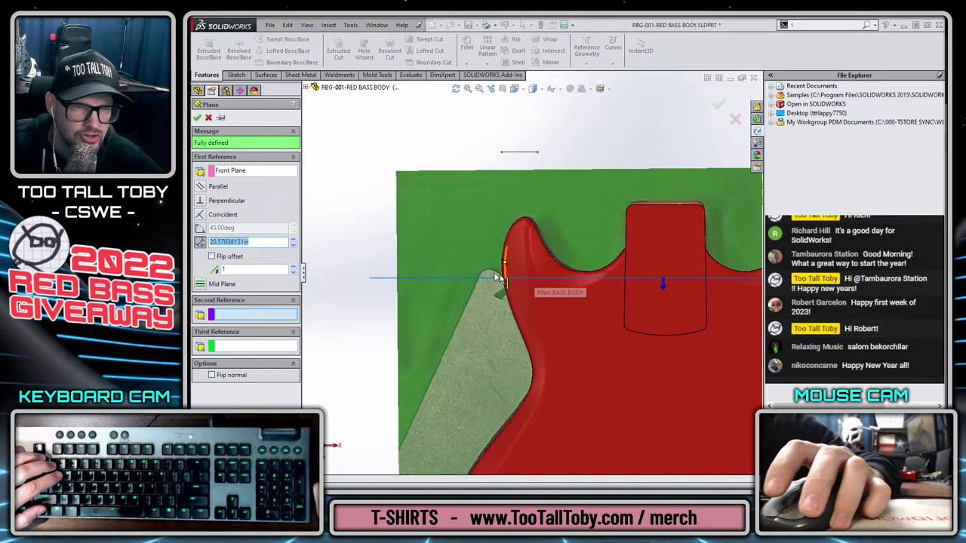
pyautogui.write('20')
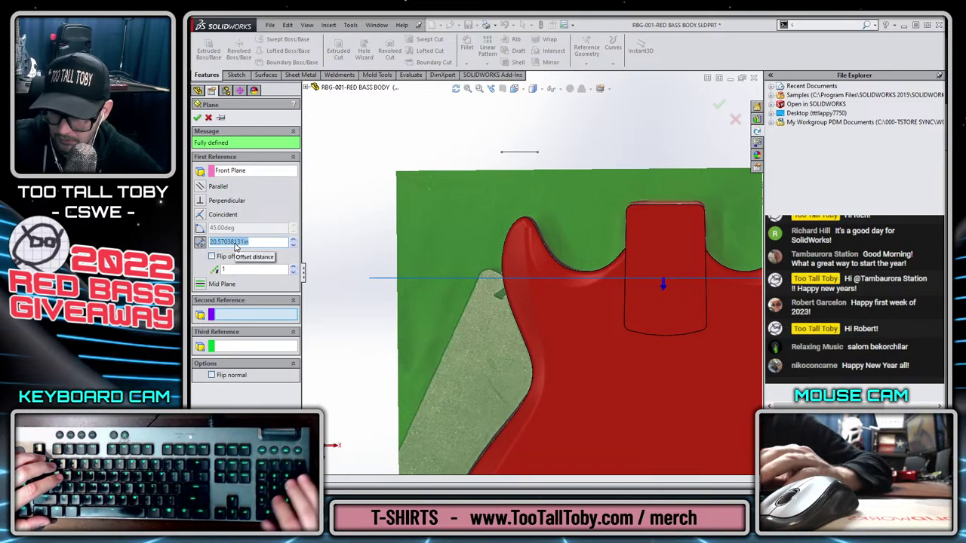
pyautogui.press('Return')
pyautogui.press('Return')
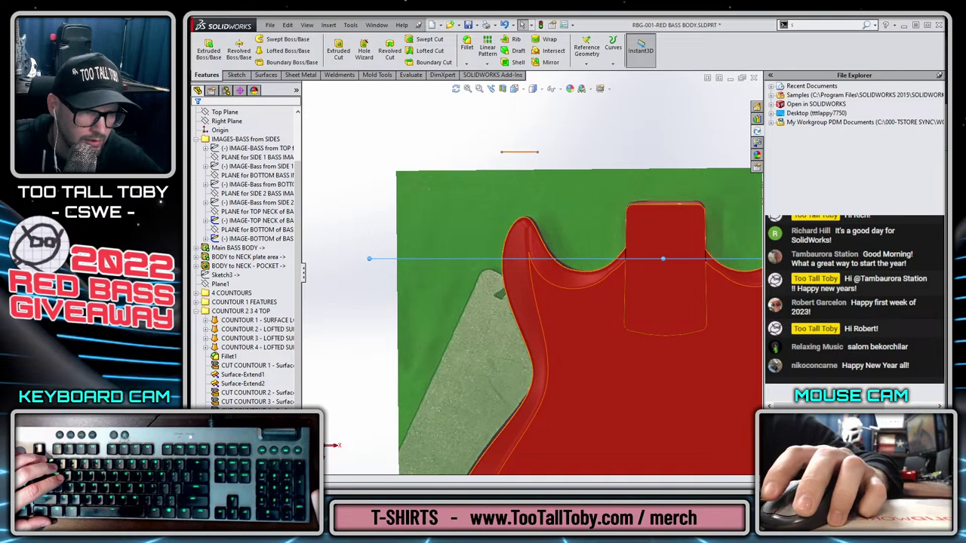
# Reorder the new offset plane ahead of Sketch7 and change Sketch7's sketch plane to that offset plane.
pyautogui.click(519, 152)
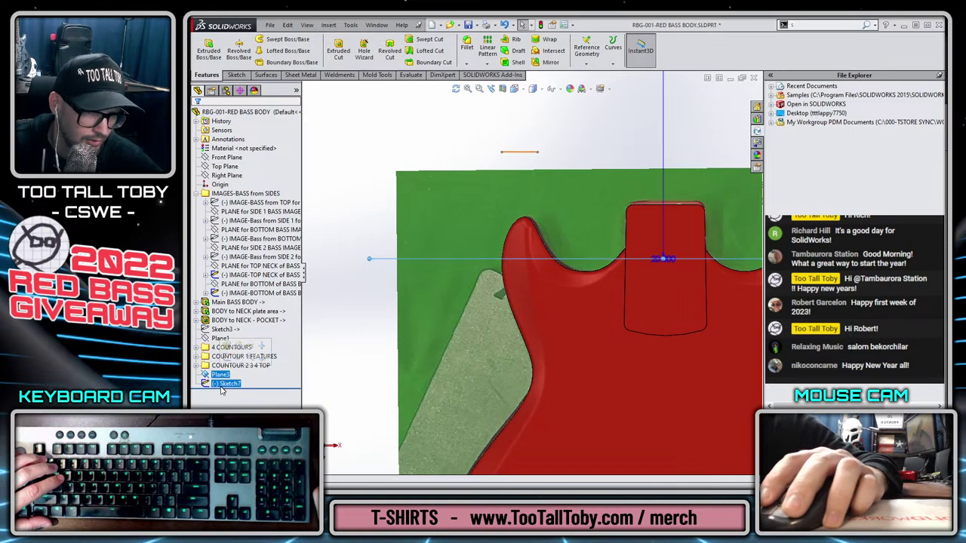
pyautogui.rightClick(225, 383)
pyautogui.click(243, 355)
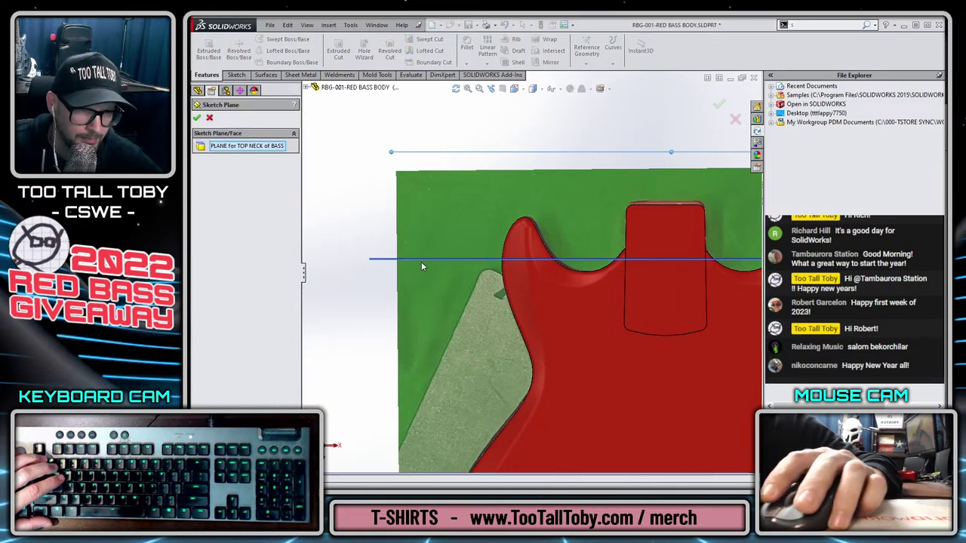
pyautogui.press('Return')
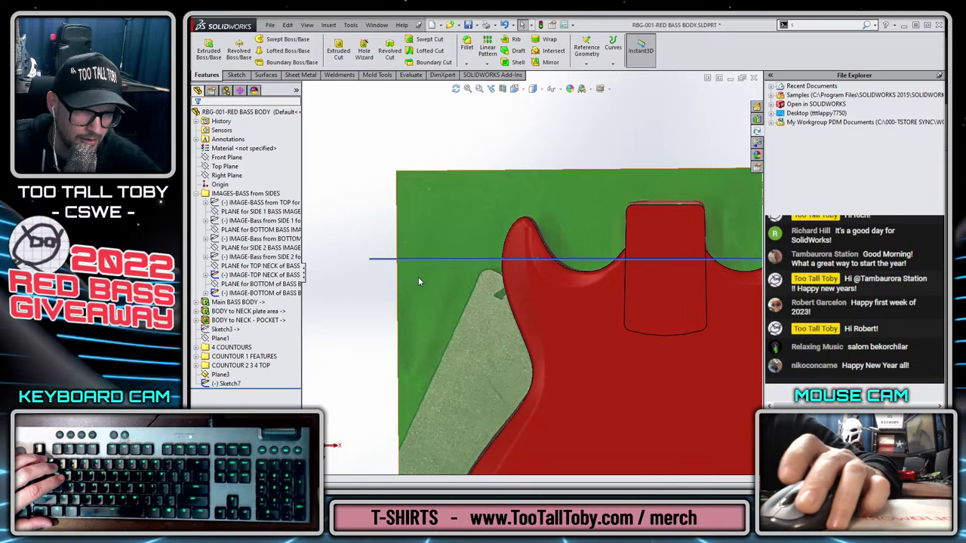
# Project Sketch7's sloped line onto the horn's side face as a projected curve with reversed projection.
pyautogui.moveTo(418, 277); pyautogui.dragTo(524, 273, button='middle')
pyautogui.scroll(-4, 524, 273)
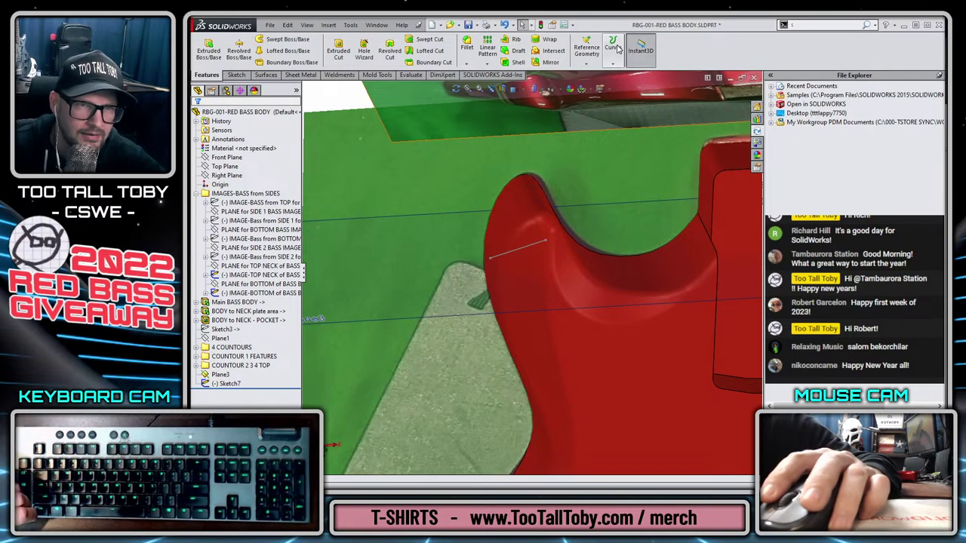
pyautogui.click(524, 251)
pyautogui.click(522, 247)
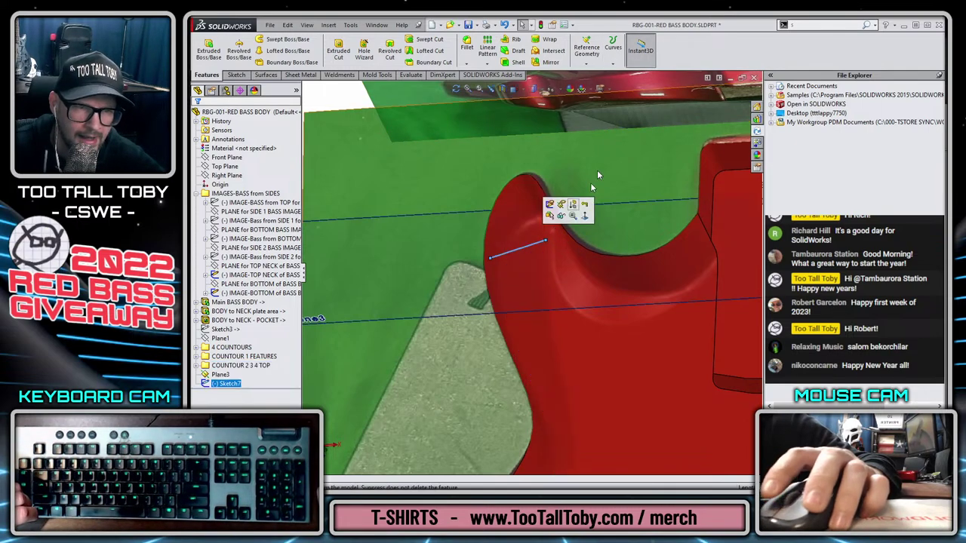
pyautogui.click(612, 47)
pyautogui.click(621, 89)
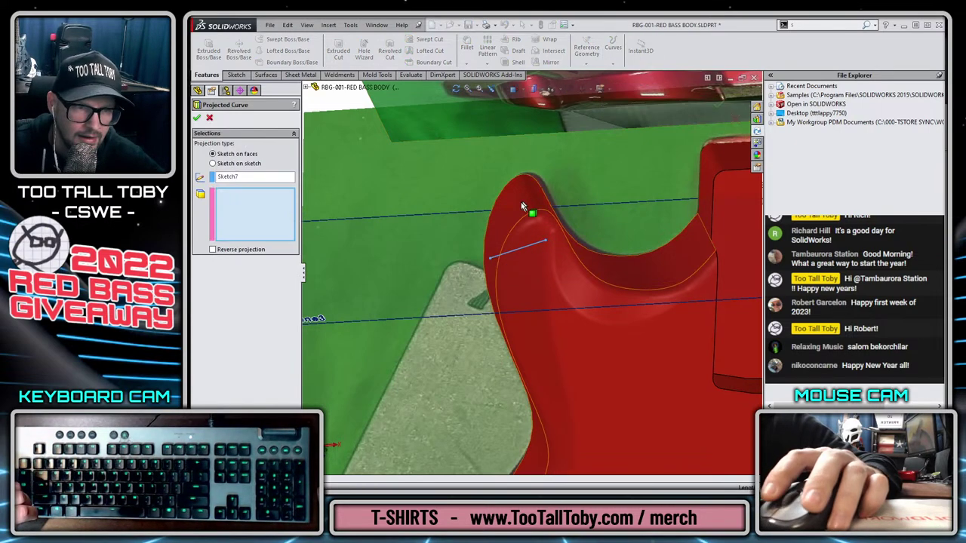
pyautogui.click(523, 211)
pyautogui.click(213, 250)
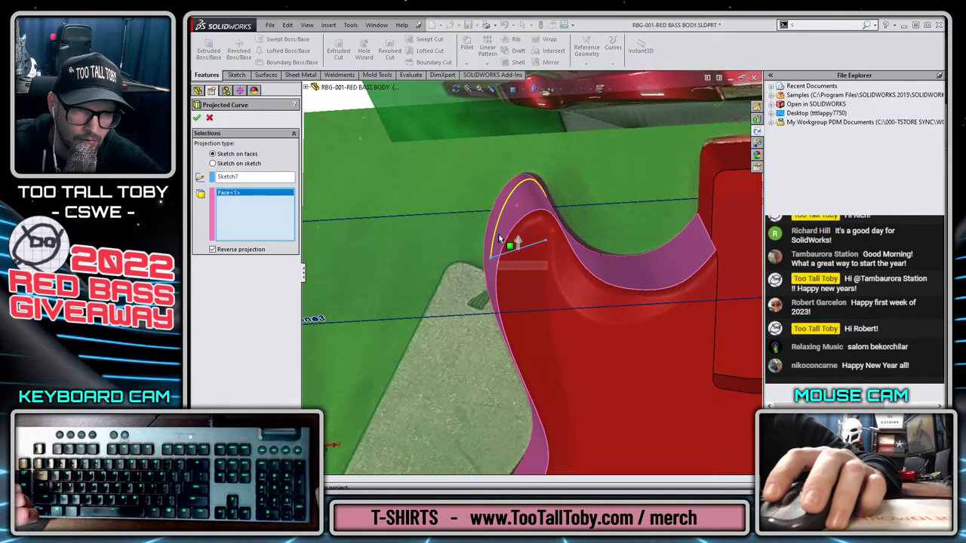
pyautogui.moveTo(526, 247); pyautogui.dragTo(547, 258, button='middle')
pyautogui.press('z')
pyautogui.scroll(-4, 546, 259)
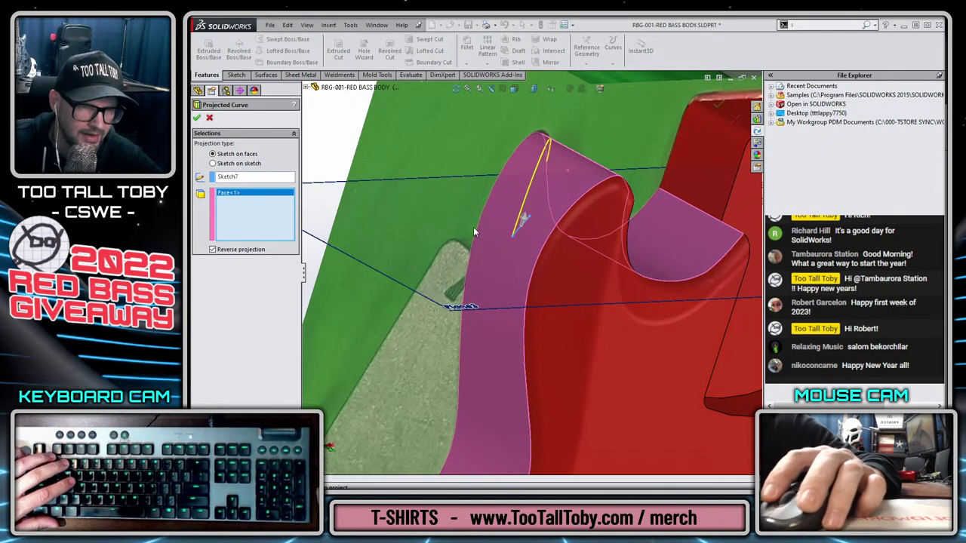
pyautogui.scroll(4, 508, 253)
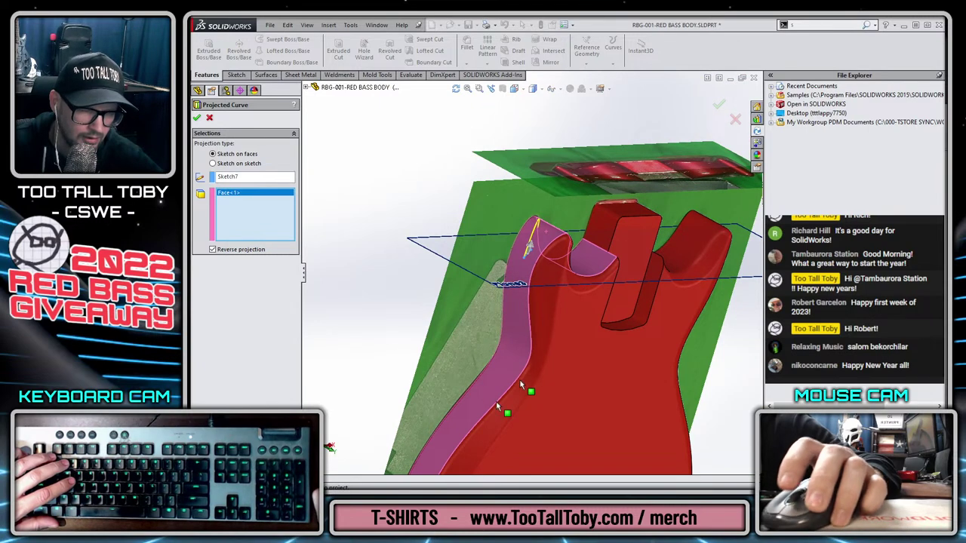
pyautogui.scroll(2, 553, 323)
pyautogui.scroll(-3, 575, 264)
pyautogui.moveTo(513, 233); pyautogui.dragTo(441, 314, button='middle')
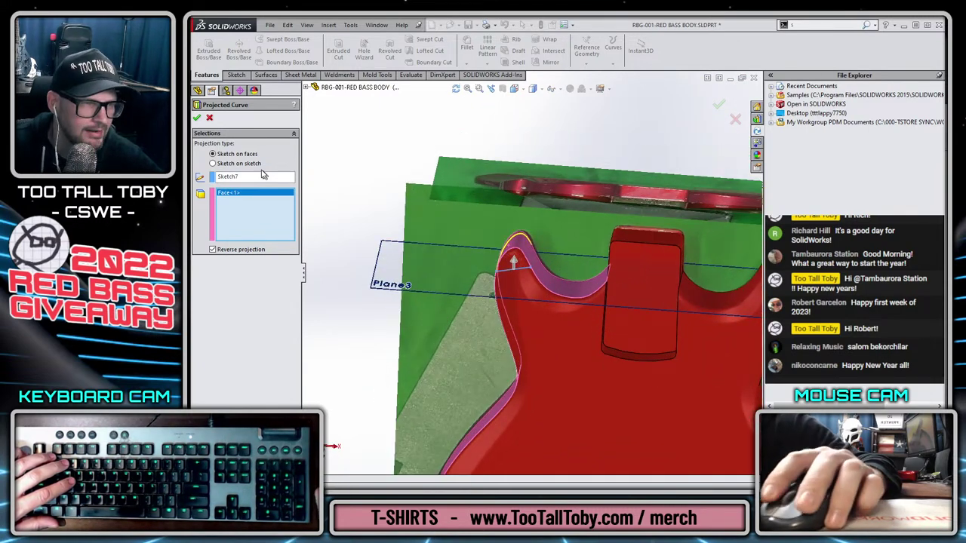
pyautogui.click(197, 119)
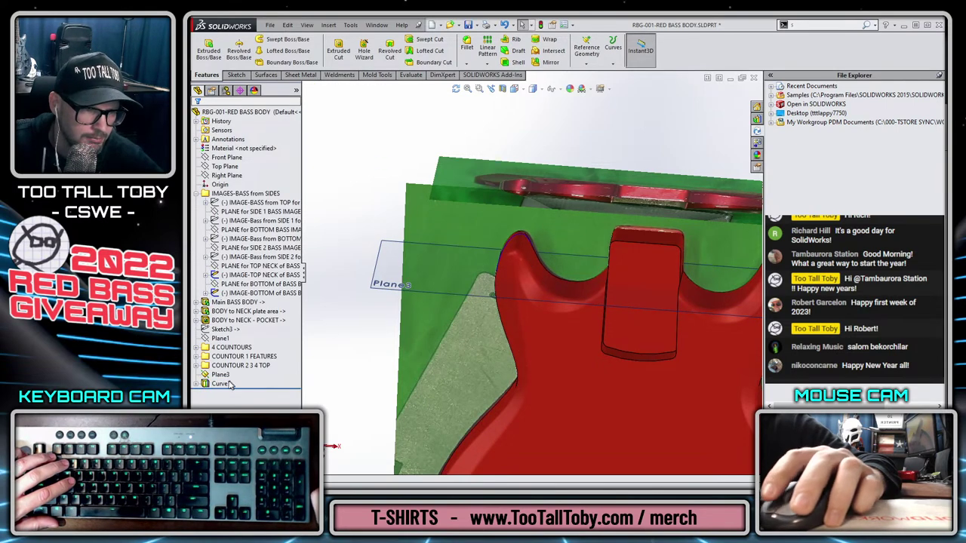
# Edit the projected curve's Sketch7, shift both endpoints of the sloped line to follow the horn contour in the photo, and exit the sketch.
pyautogui.click(198, 383)
pyautogui.click(234, 391)
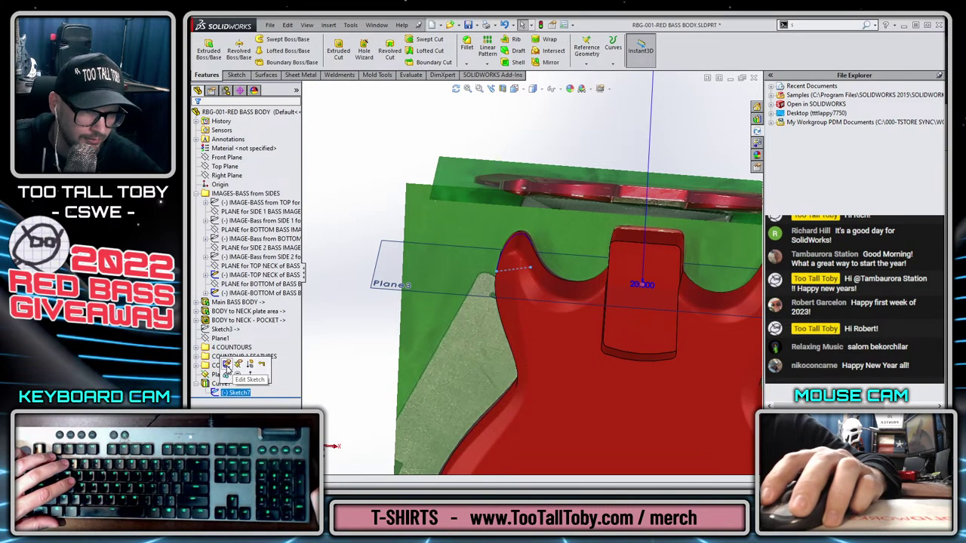
pyautogui.click(226, 367)
pyautogui.hotkey('ctrl', '8')
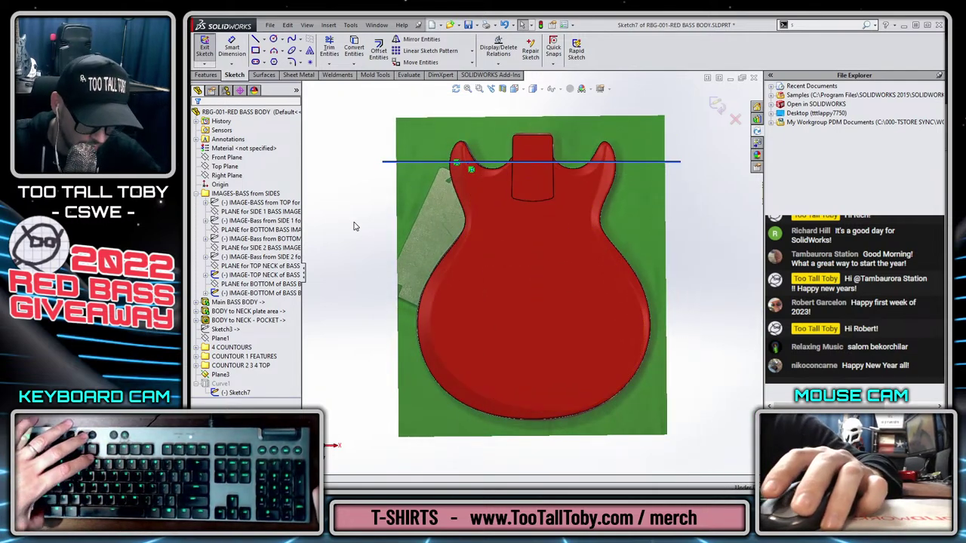
pyautogui.hotkey('ctrl', '3')
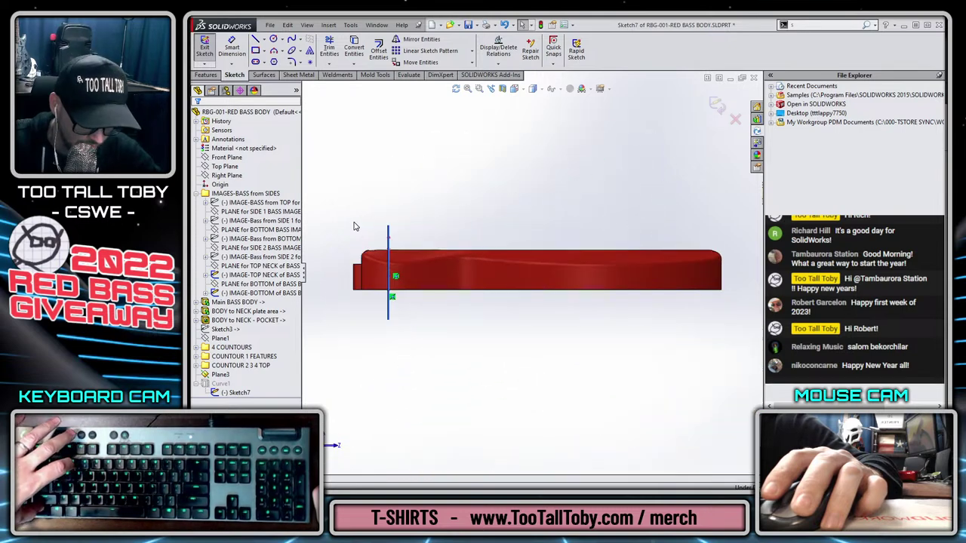
pyautogui.hotkey('ctrl', '2')
pyautogui.scroll(-4, 703, 302)
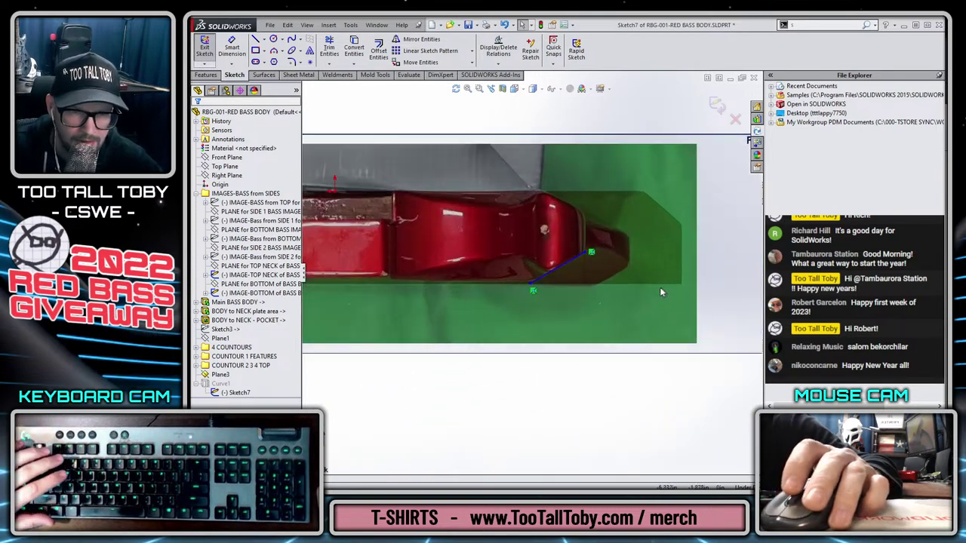
pyautogui.scroll(3, 567, 260)
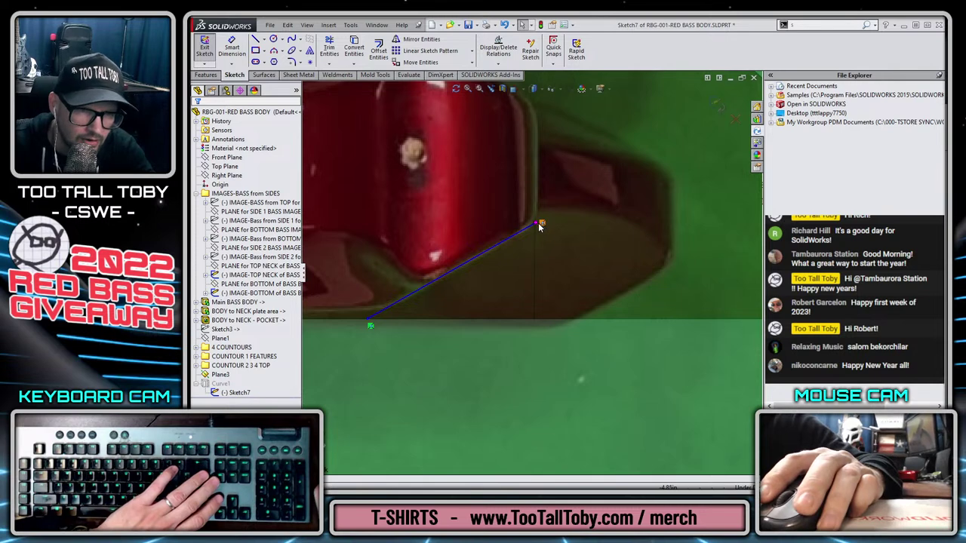
pyautogui.moveTo(537, 227); pyautogui.dragTo(537, 233)
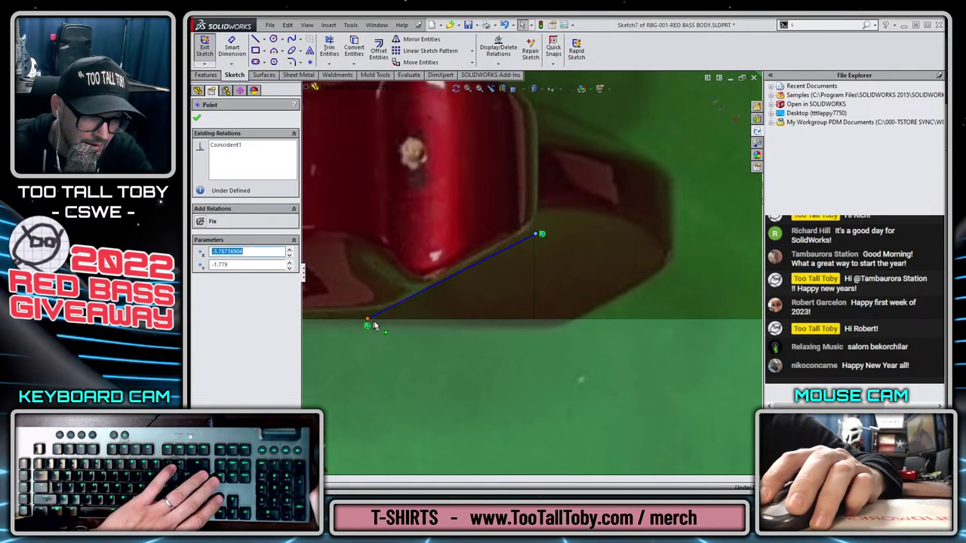
pyautogui.moveTo(375, 325); pyautogui.dragTo(391, 323)
pyautogui.scroll(4, 530, 272)
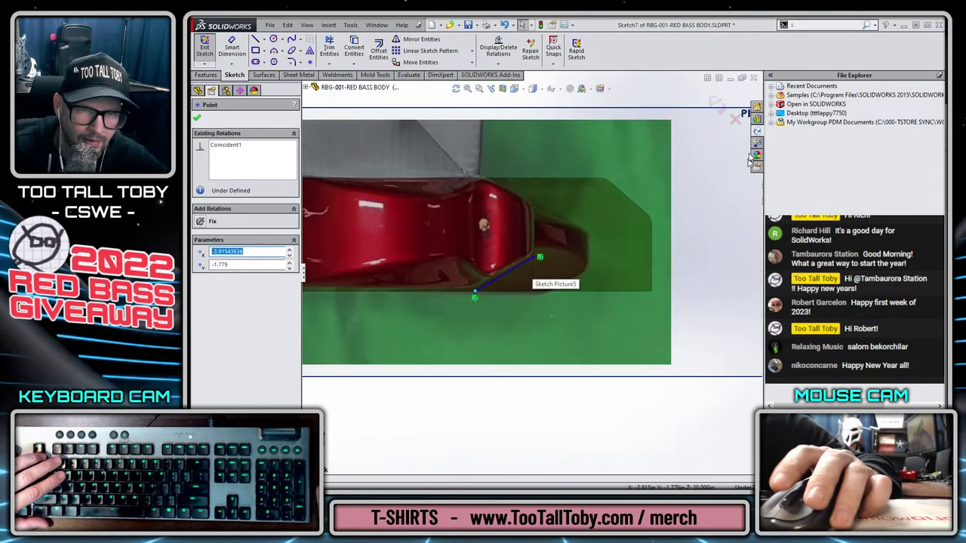
pyautogui.click(725, 103)
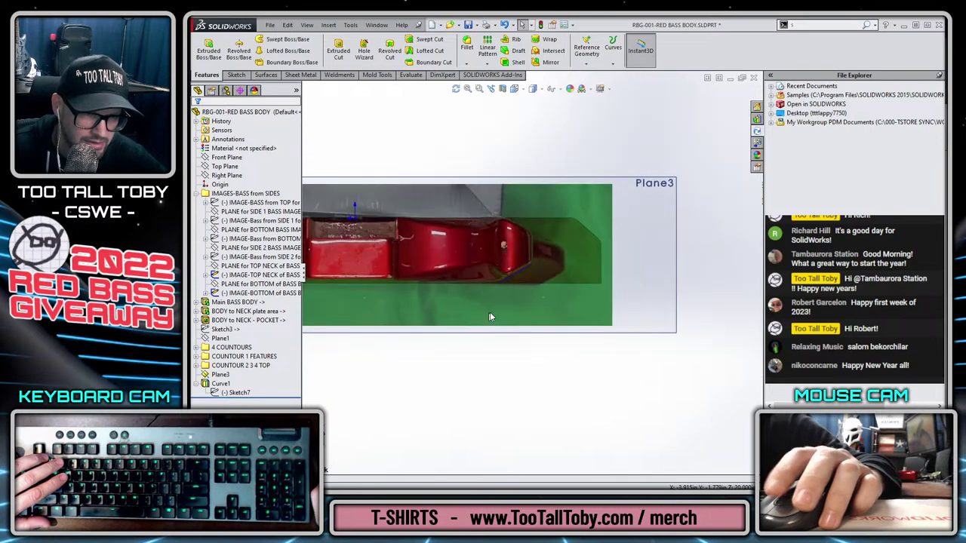
# Hide the IMAGE-BOTTOM and IMAGE-TOP NECK picture sketches and show the IMAGE-Bass from SIDE 1 picture sketch.
pyautogui.moveTo(573, 249); pyautogui.dragTo(474, 209, button='middle')
pyautogui.scroll(3, 442, 264)
pyautogui.moveTo(518, 304); pyautogui.dragTo(434, 410, button='middle')
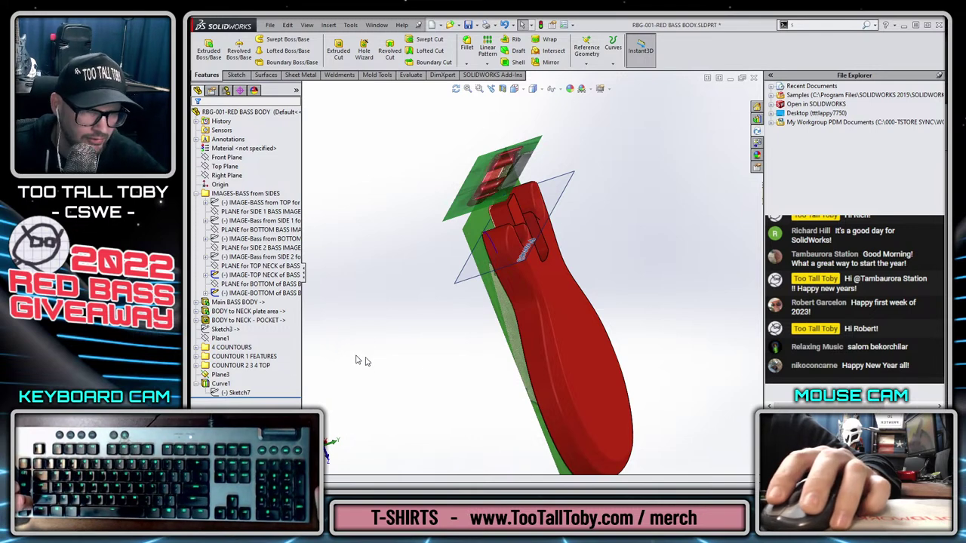
pyautogui.click(264, 290)
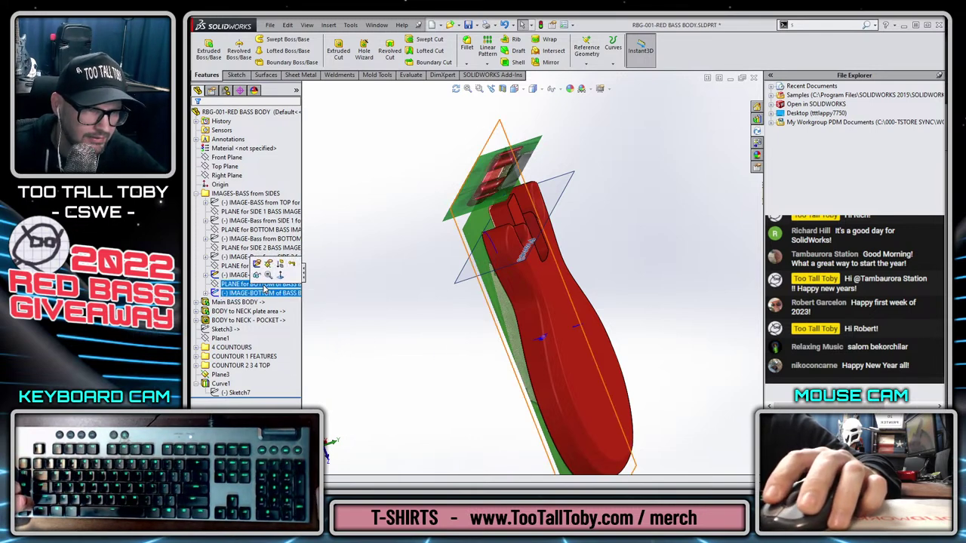
pyautogui.click(258, 276)
pyautogui.click(239, 275)
pyautogui.click(244, 259)
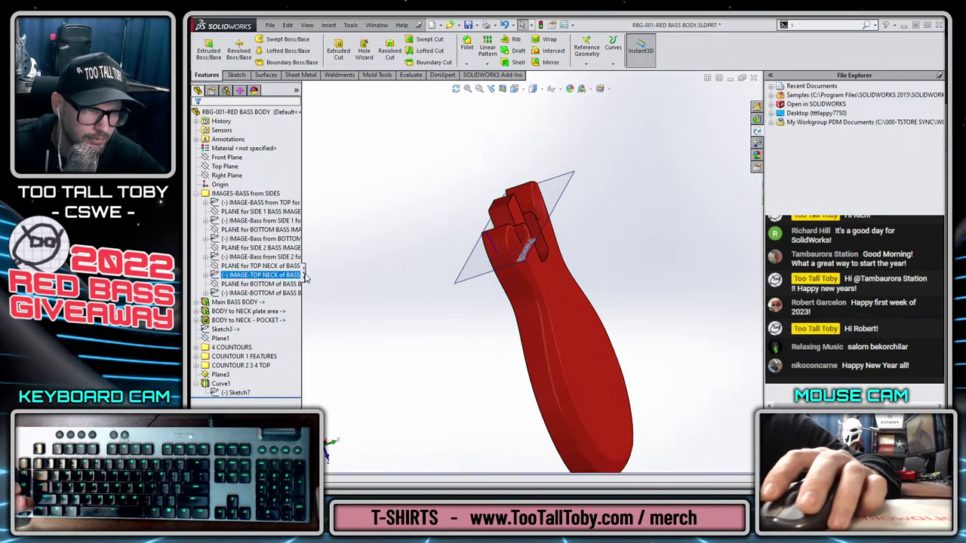
pyautogui.click(240, 221)
pyautogui.click(251, 206)
pyautogui.click(400, 337)
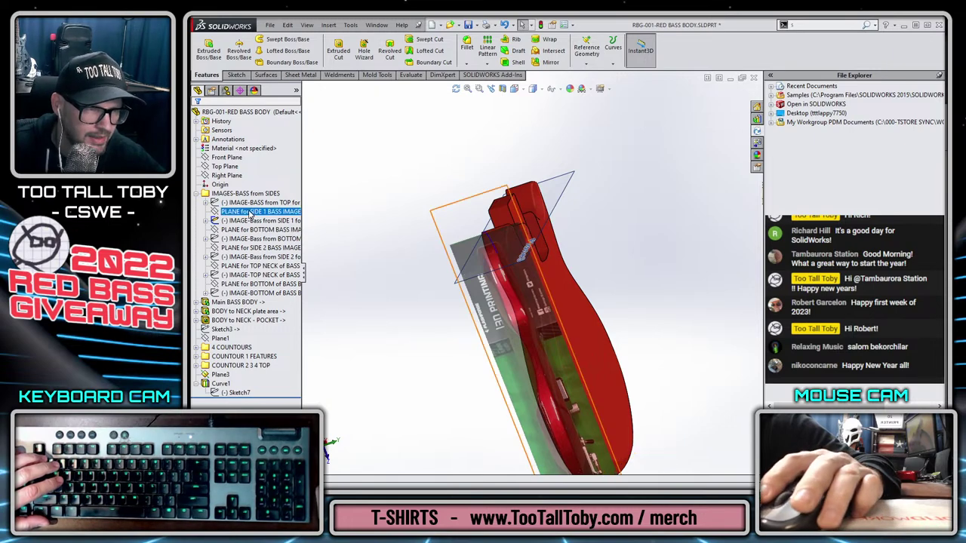
# Start a sketch on the PLANE for SIDE 1 BASS IMAGE and view it straight on.
pyautogui.click(253, 212)
pyautogui.click(256, 194)
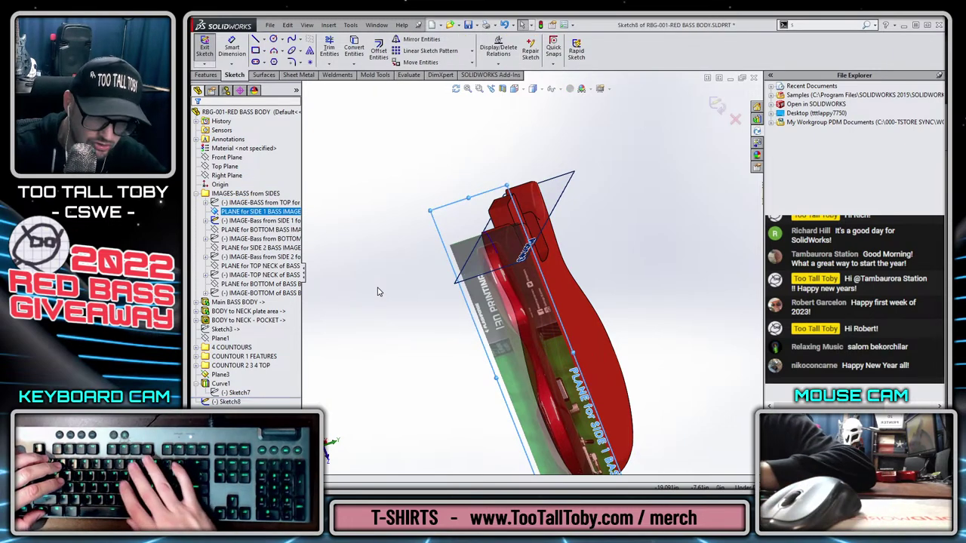
pyautogui.hotkey('ctrl', '8')
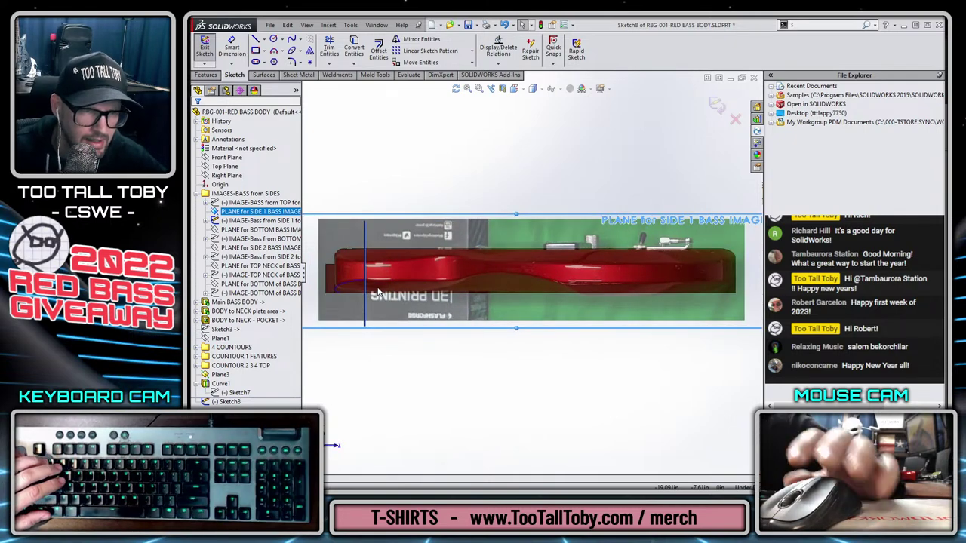
# Trace the back contour in the side photo with a spline from the horn curve's end toward the rear of the body.
pyautogui.scroll(-5, 389, 287)
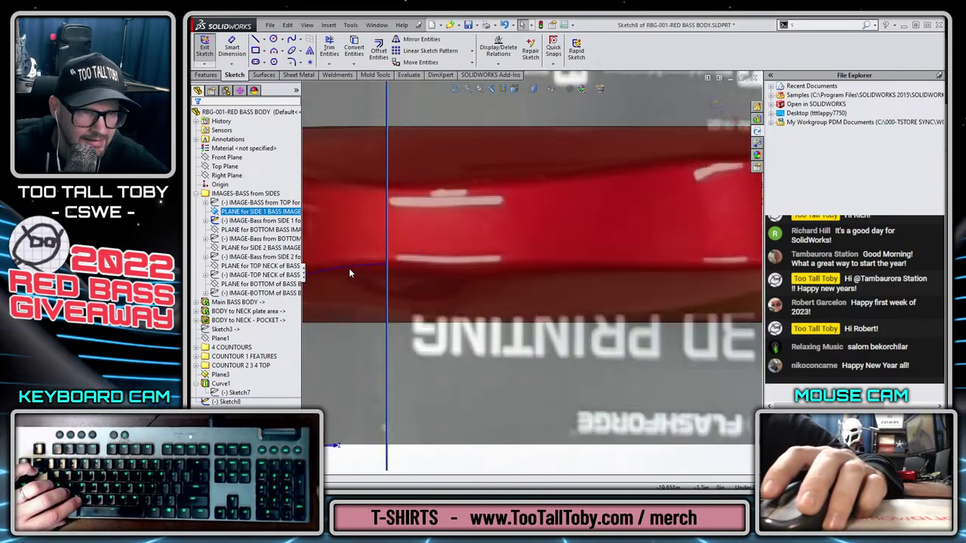
pyautogui.scroll(5, 502, 304)
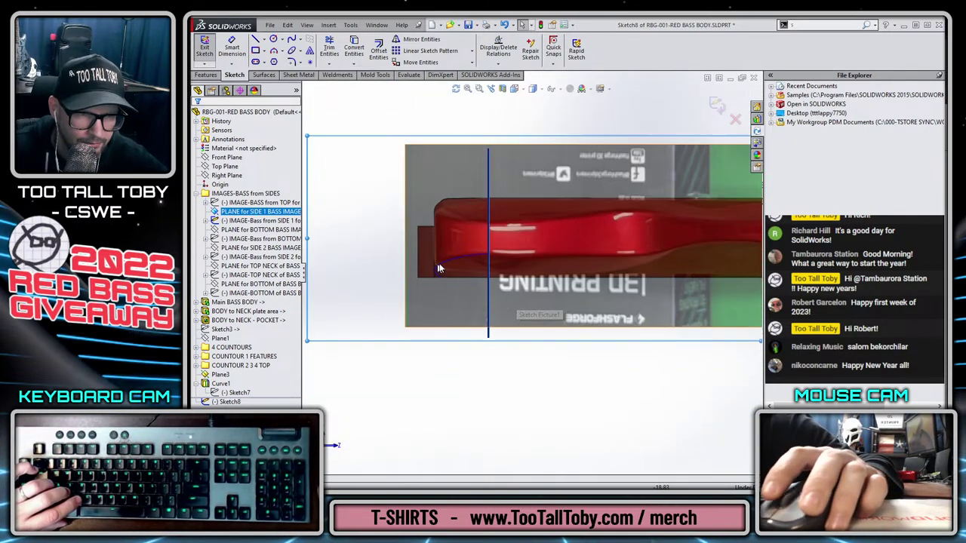
pyautogui.scroll(3, 570, 258)
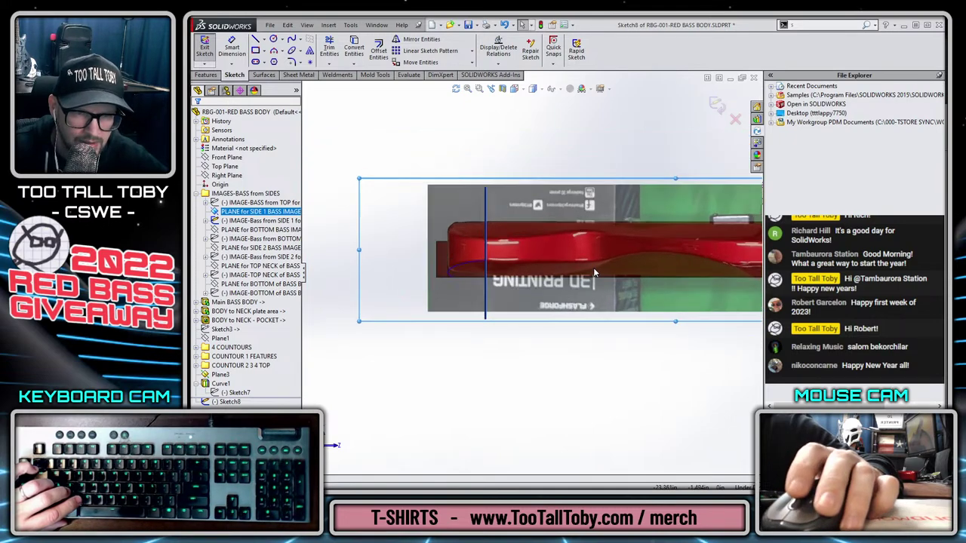
pyautogui.scroll(-2, 581, 283)
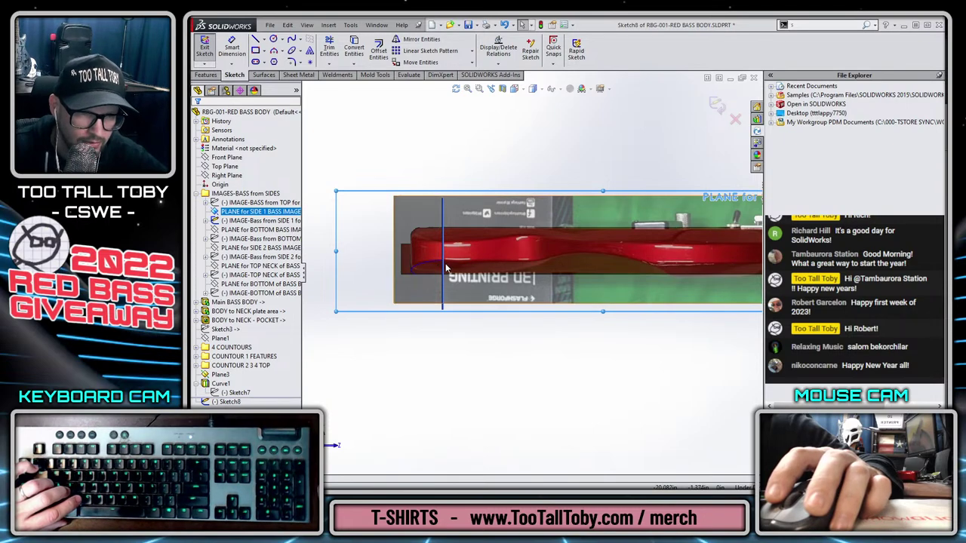
pyautogui.click(291, 41)
pyautogui.scroll(-3, 470, 205)
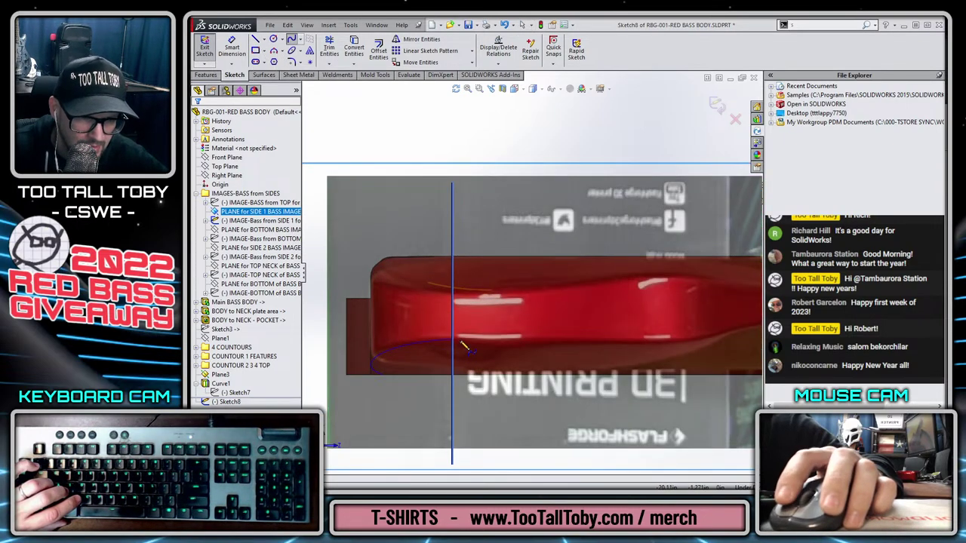
pyautogui.click(462, 344)
pyautogui.scroll(3, 534, 347)
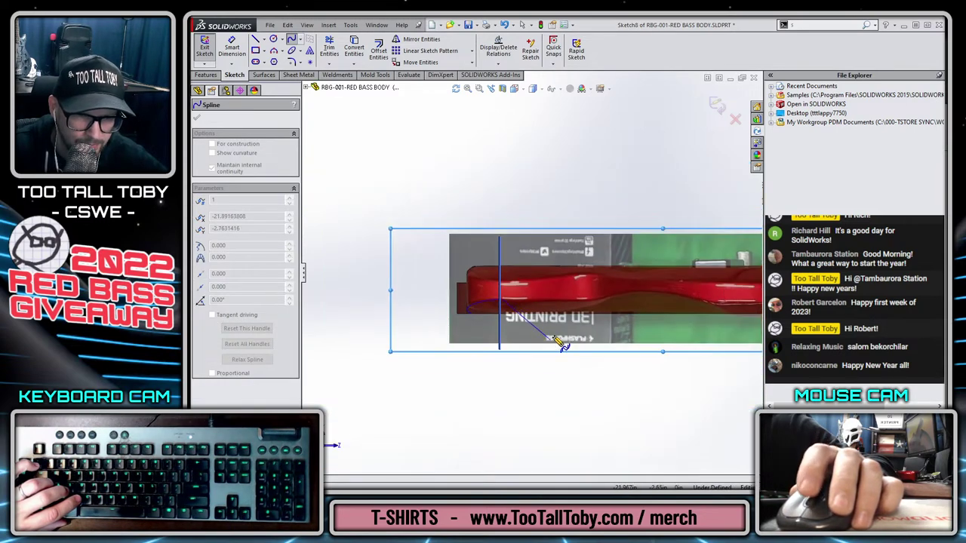
pyautogui.scroll(1, 589, 317)
pyautogui.scroll(-1, 623, 302)
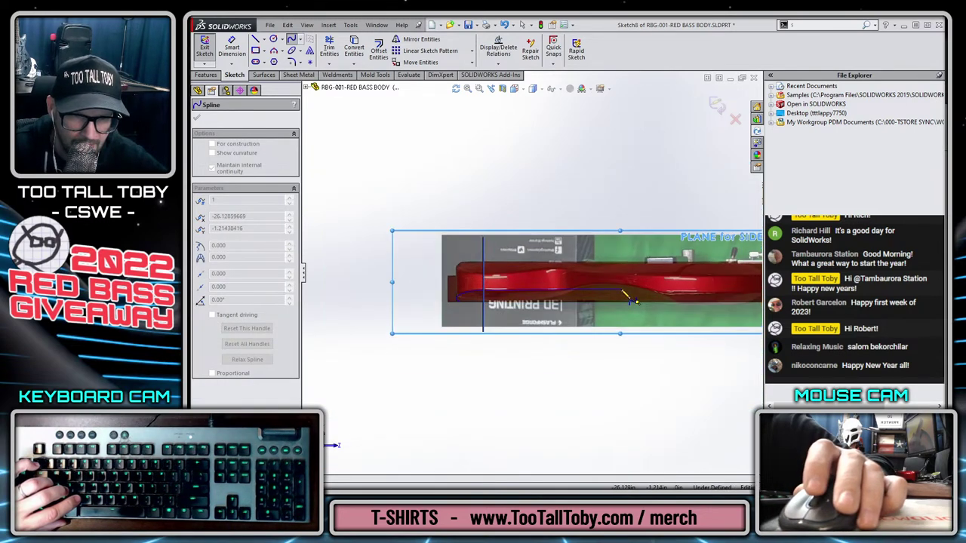
pyautogui.scroll(1, 632, 303)
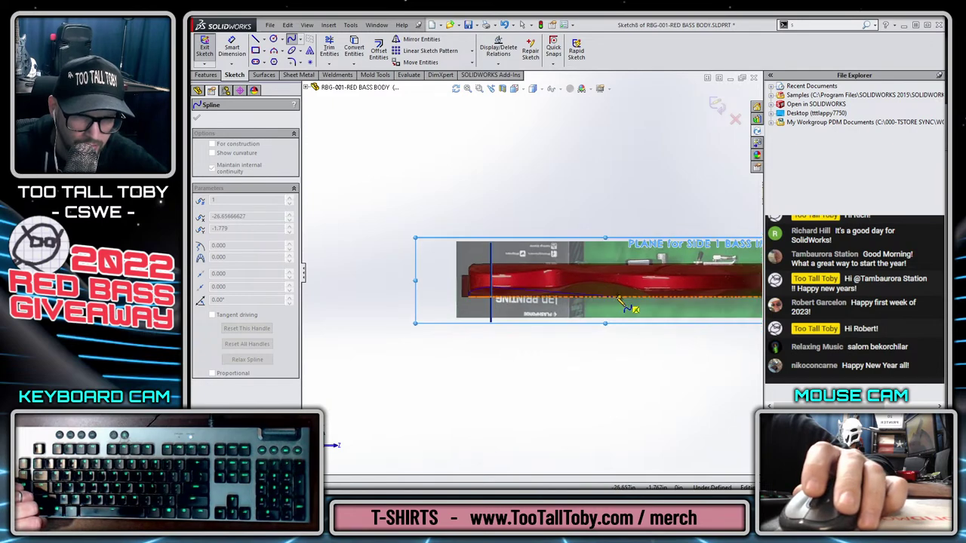
pyautogui.scroll(-3, 633, 302)
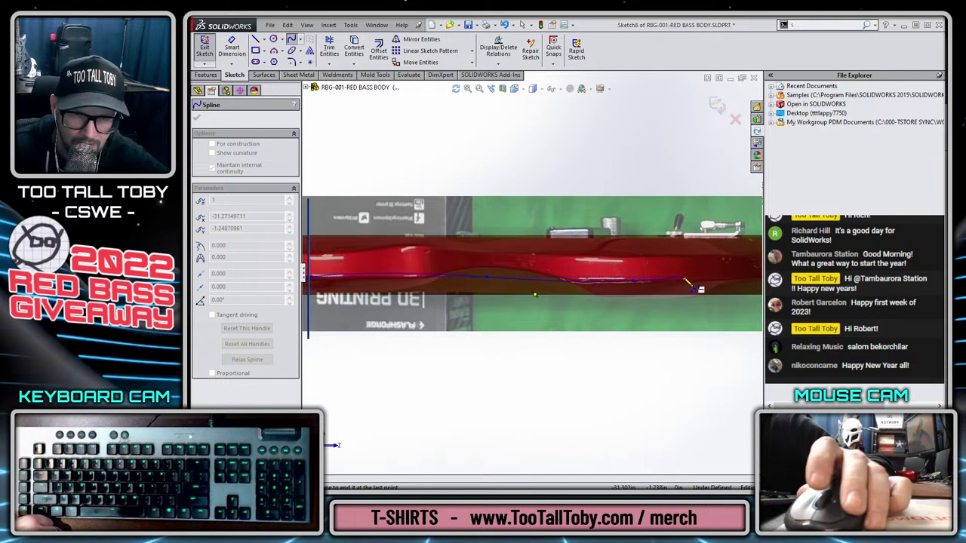
pyautogui.scroll(-4, 679, 289)
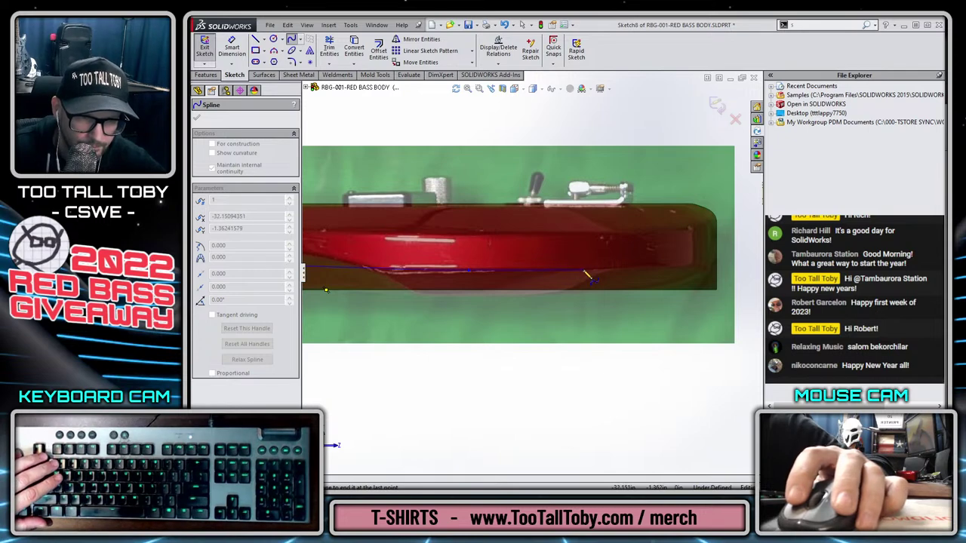
pyautogui.click(586, 266)
pyautogui.press('Escape')
# Exit the side contour spline sketch.
pyautogui.scroll(7, 522, 272)
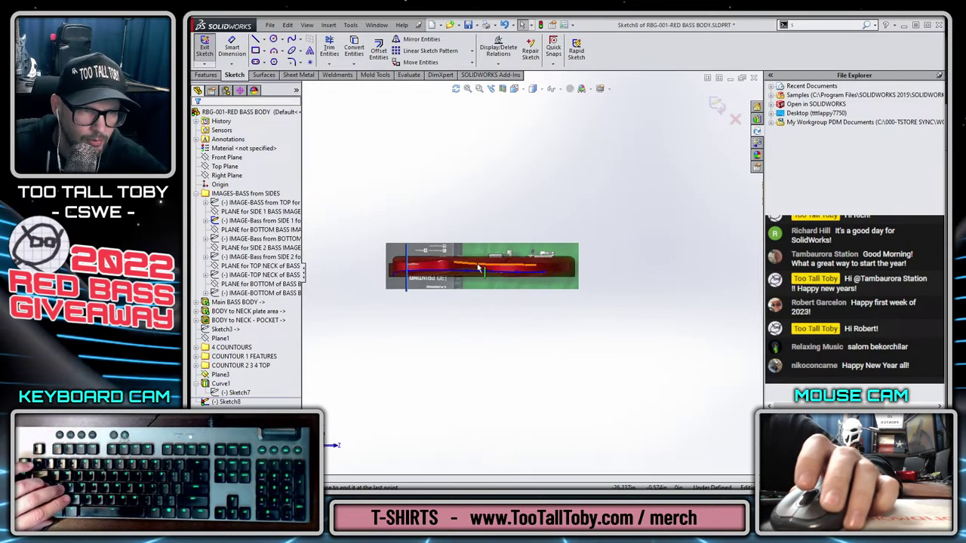
pyautogui.moveTo(479, 267); pyautogui.dragTo(439, 295, button='middle')
pyautogui.scroll(-5, 437, 296)
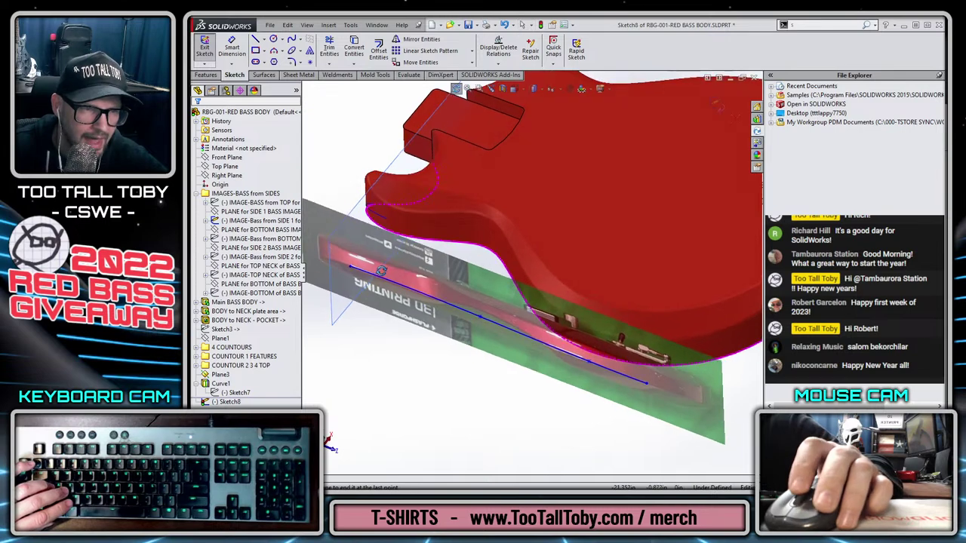
pyautogui.click(718, 106)
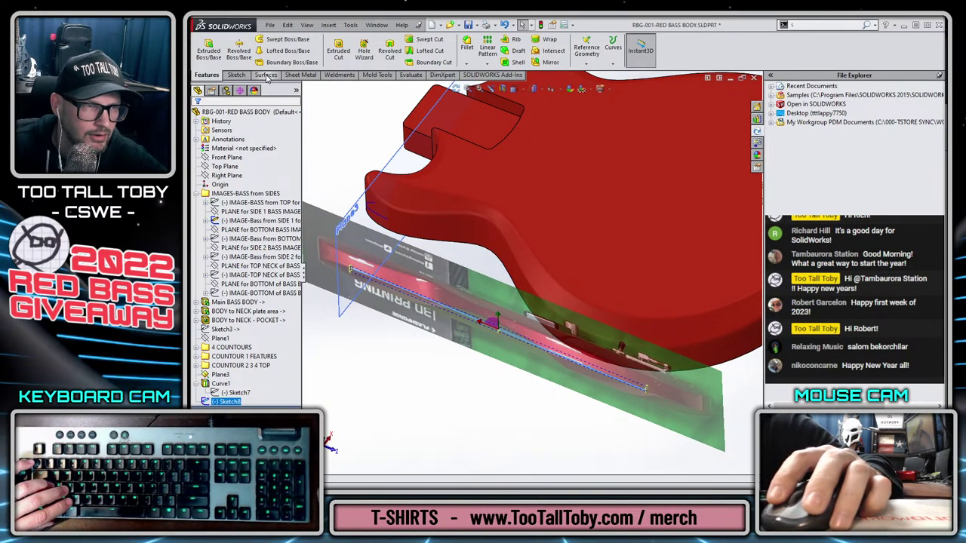
# Project the side contour spline sketch onto the body's outer side face as a curve, using the sketch-on-faces projection.
pyautogui.click(610, 61)
pyautogui.click(637, 90)
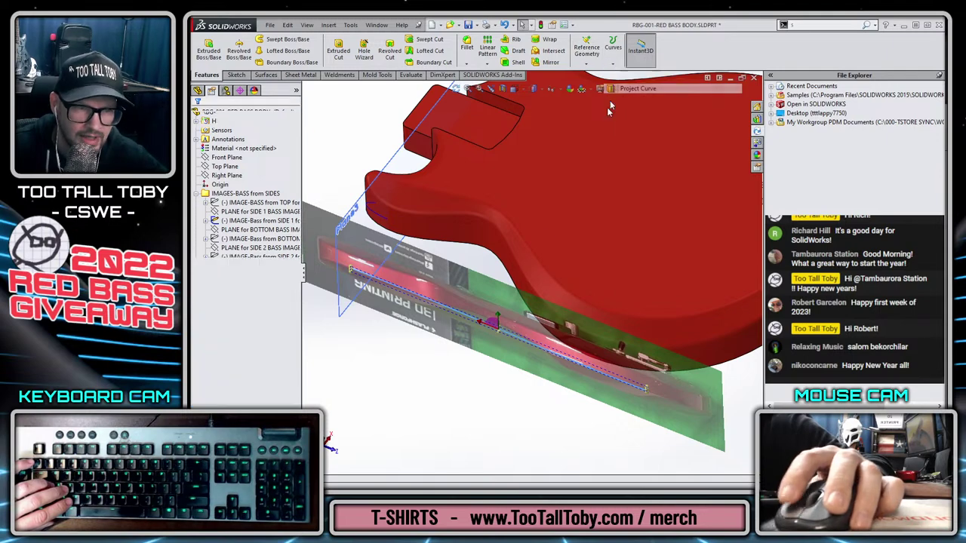
pyautogui.click(453, 236)
pyautogui.scroll(3, 513, 283)
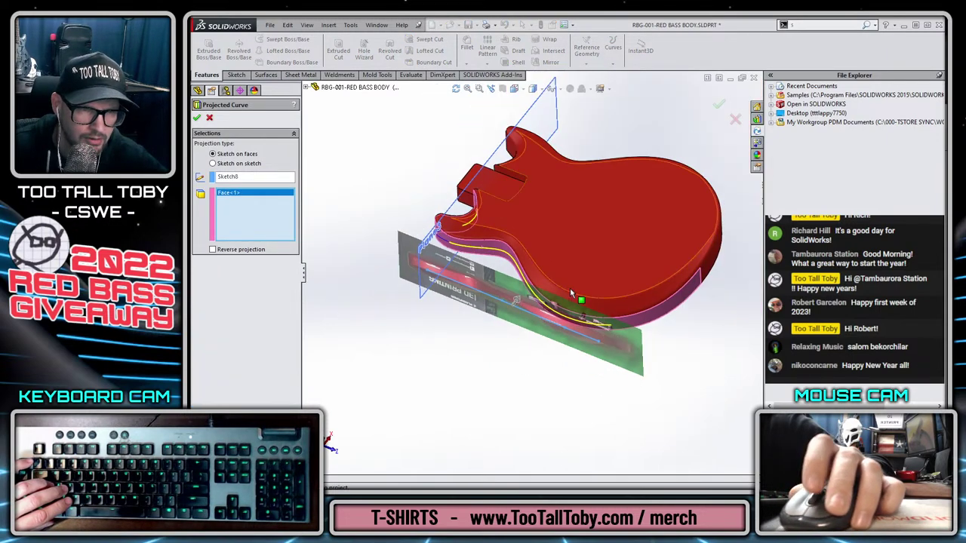
pyautogui.scroll(-3, 504, 254)
pyautogui.scroll(-2, 415, 197)
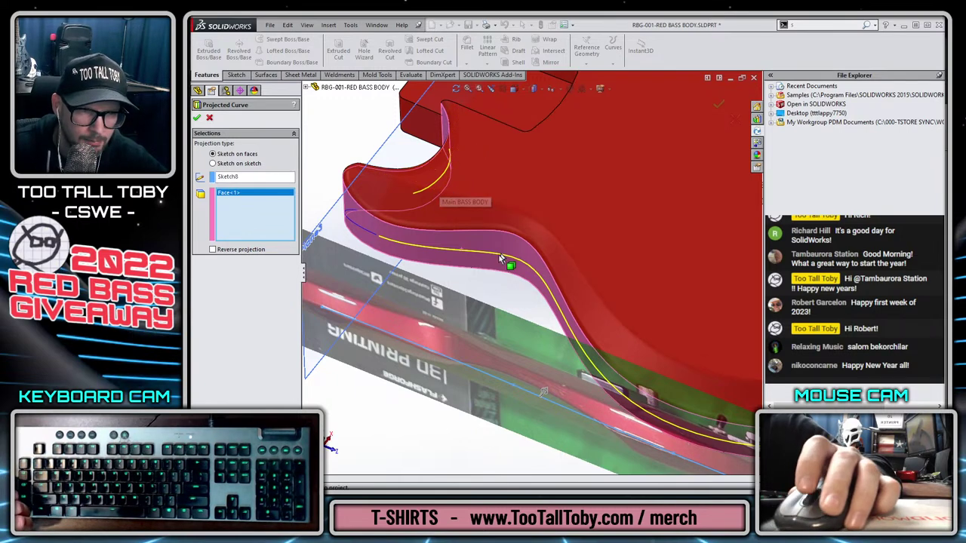
pyautogui.scroll(4, 532, 268)
pyautogui.scroll(-1, 501, 300)
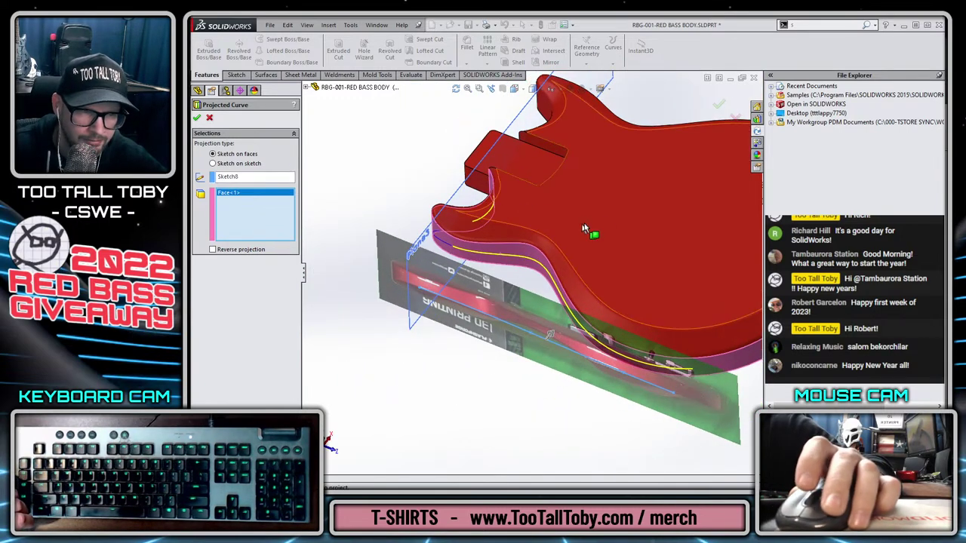
pyautogui.click(717, 106)
pyautogui.click(432, 423)
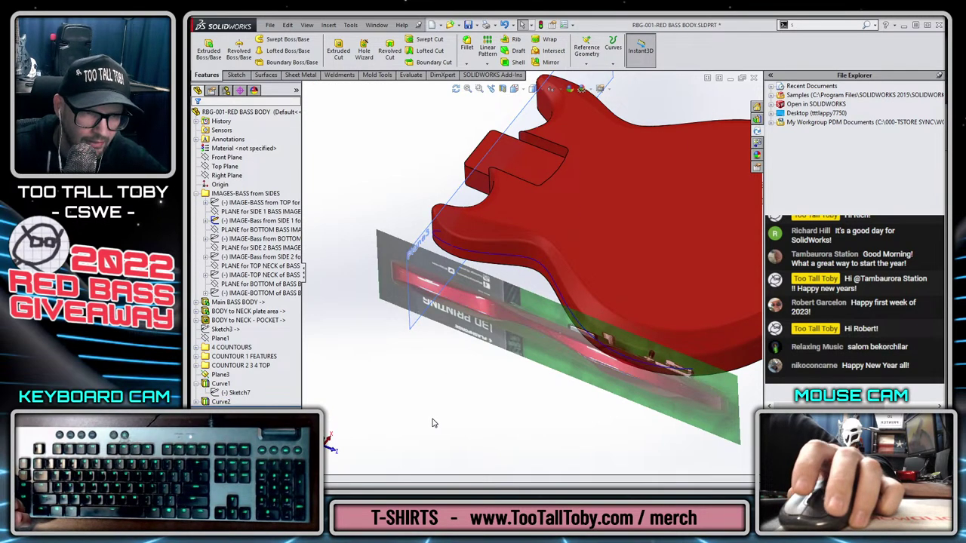
# Try to bridge the horn curve and the side contour curve with an open, constrained Fit Spline in a new 3D sketch.
pyautogui.scroll(-10, 533, 278)
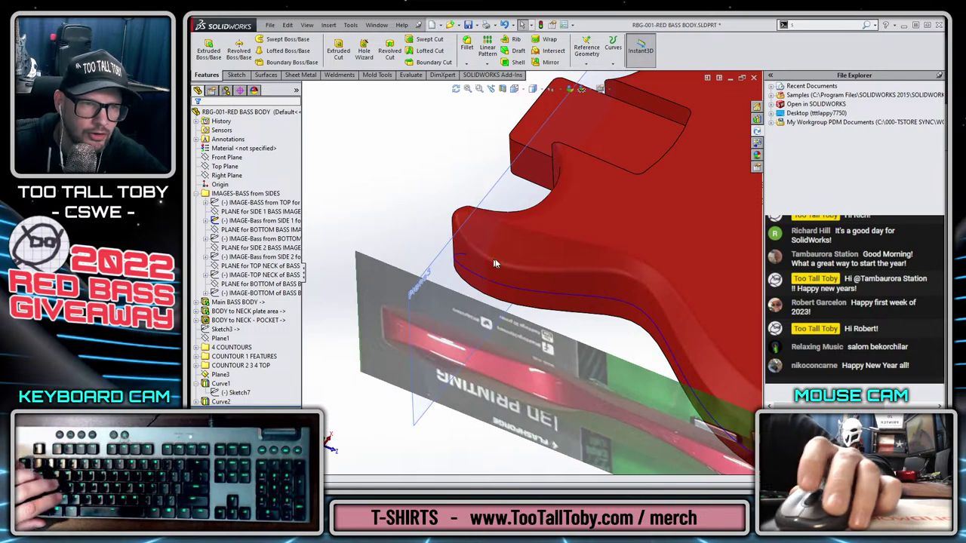
pyautogui.click(236, 75)
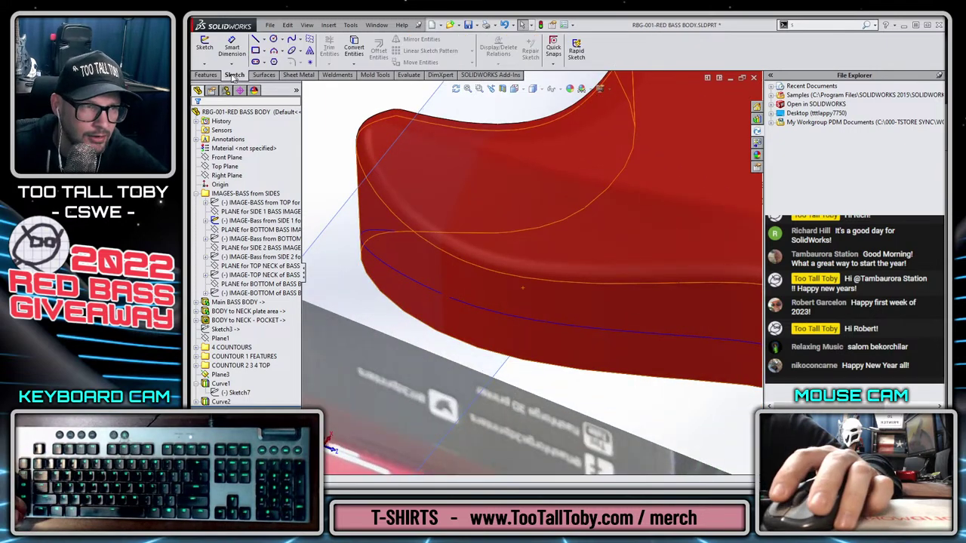
pyautogui.click(203, 63)
pyautogui.click(214, 85)
pyautogui.click(350, 24)
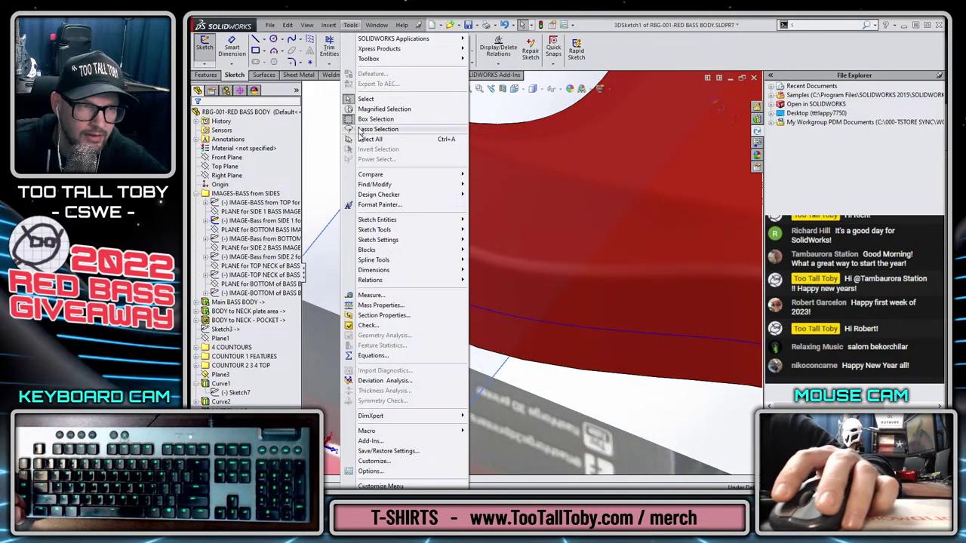
pyautogui.moveTo(385, 230)
pyautogui.moveTo(373, 259)
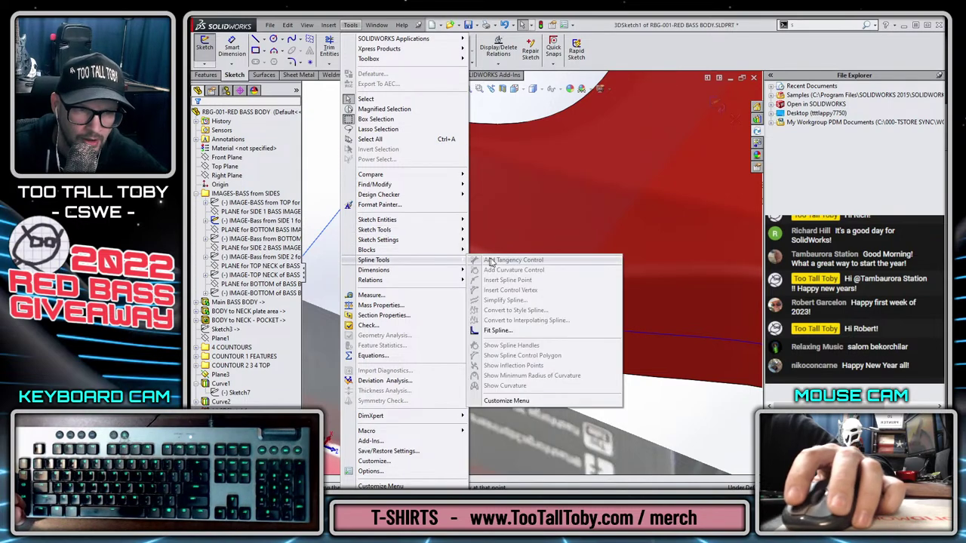
pyautogui.click(502, 332)
pyautogui.scroll(-2, 453, 294)
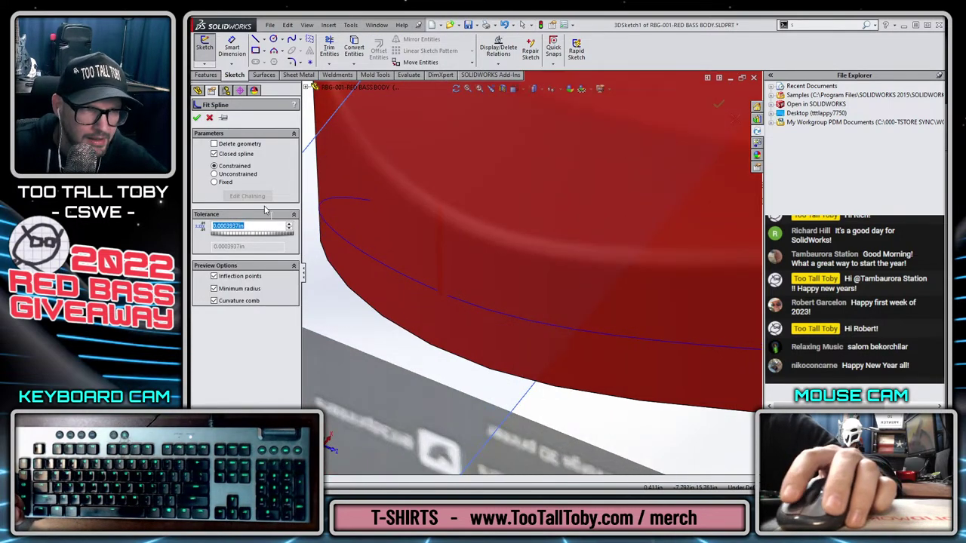
pyautogui.click(379, 265)
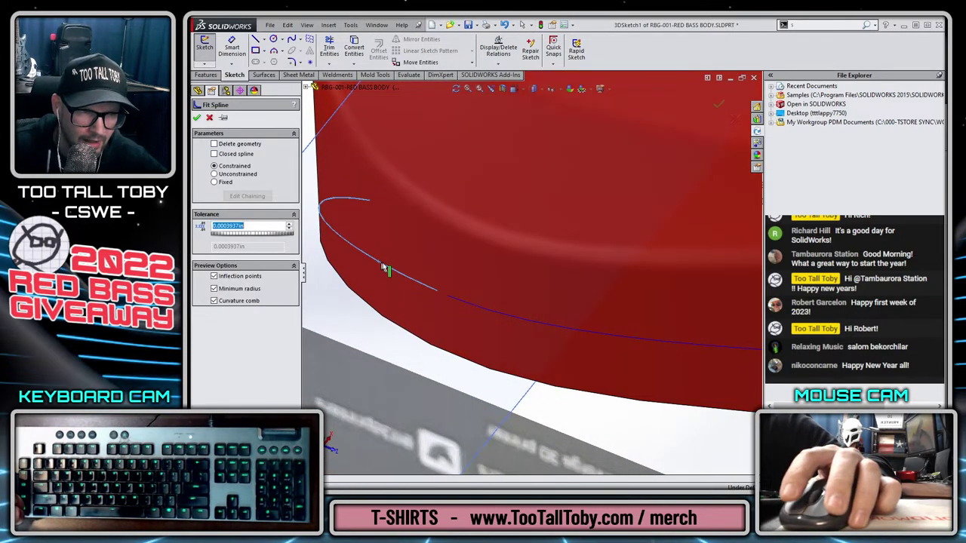
pyautogui.click(494, 315)
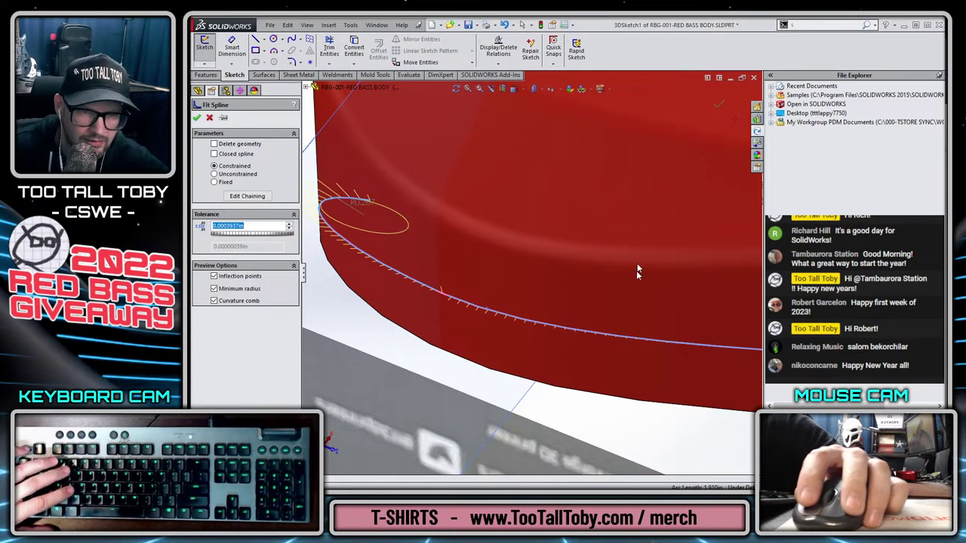
pyautogui.click(720, 108)
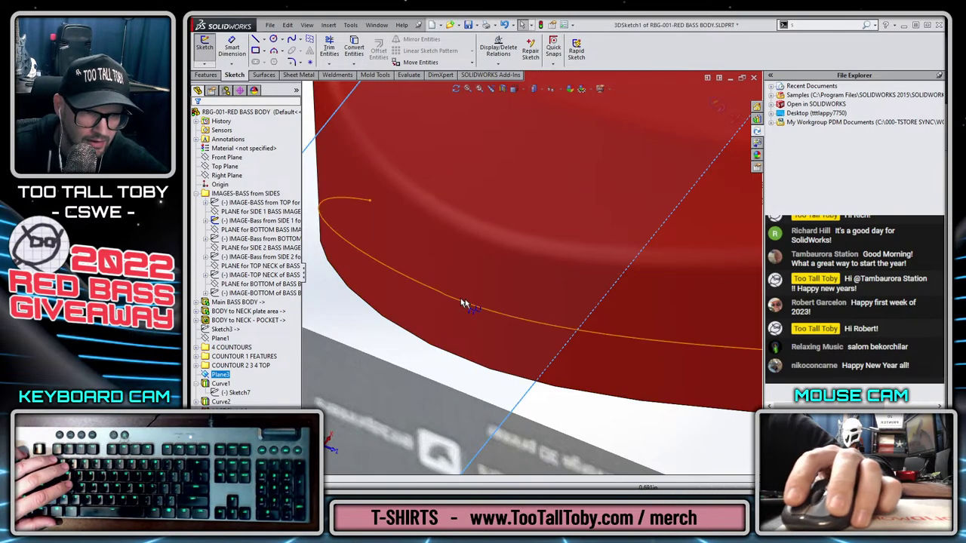
# Delete the fitted spline that bridges the two contour curves from the 3D sketch.
pyautogui.scroll(-3, 426, 330)
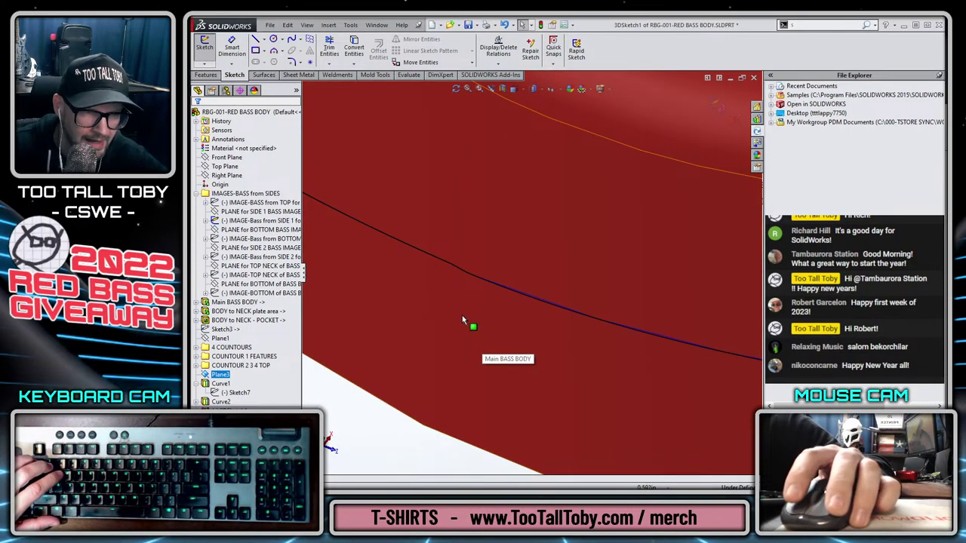
pyautogui.click(459, 267)
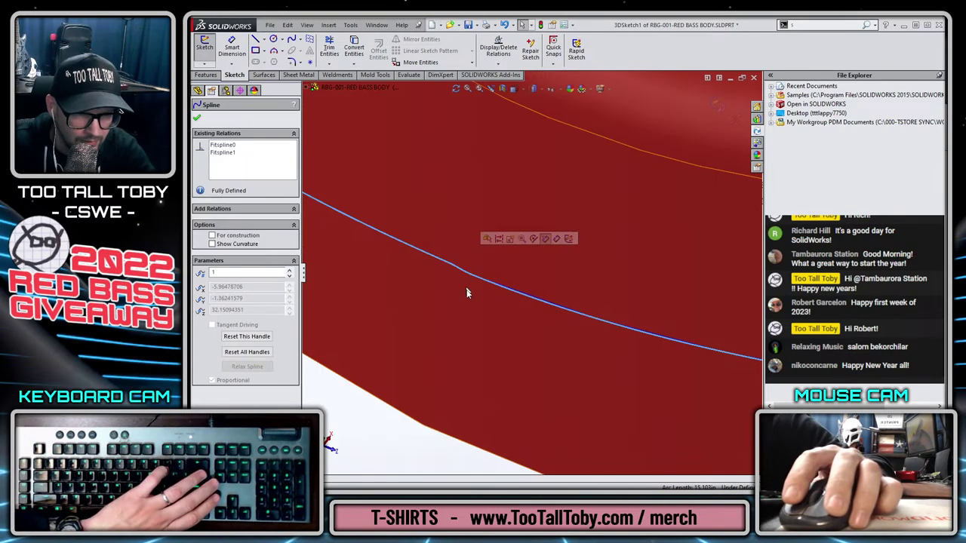
pyautogui.press('Delete')
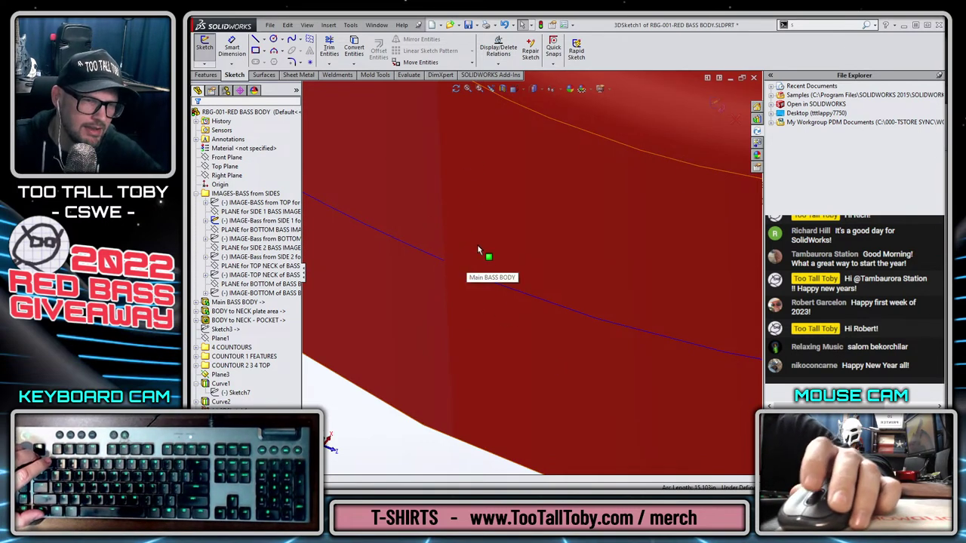
# Examine the junction of the horn and side contour curves against the side photo in a straight side view, and exit the 3D sketch.
pyautogui.scroll(5, 478, 250)
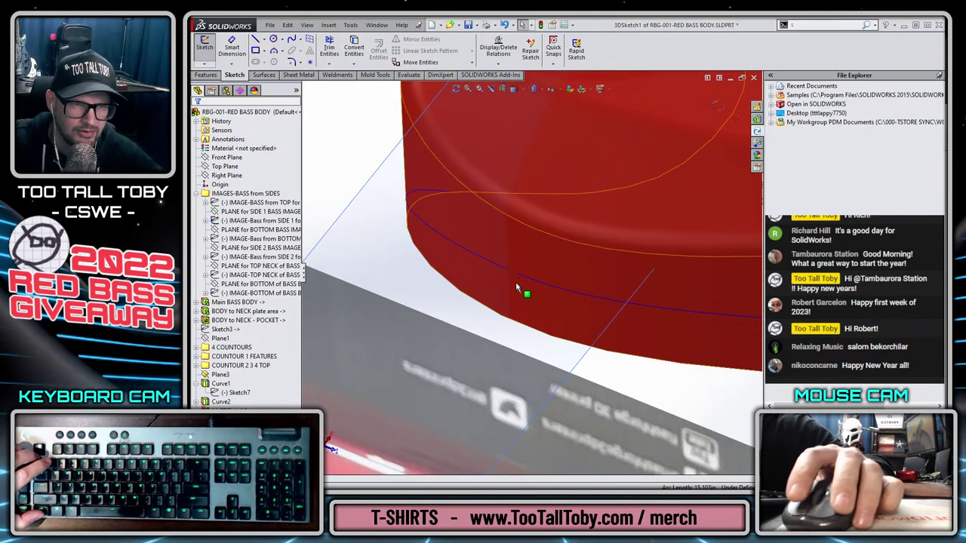
pyautogui.hotkey('ctrl', '1')
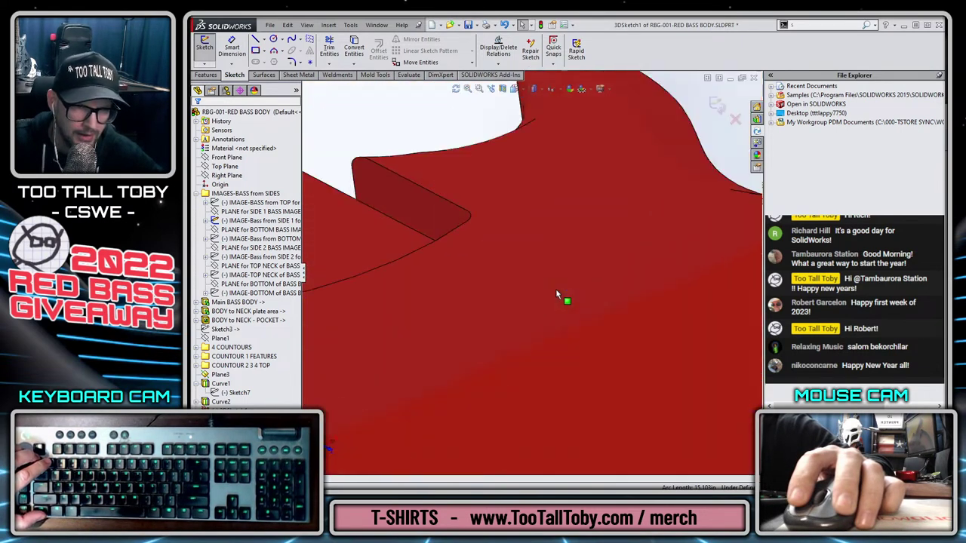
pyautogui.press('Right')
pyautogui.press('Right')
pyautogui.press('Right')
pyautogui.press('Right')
pyautogui.press('Right')
pyautogui.press('Right')
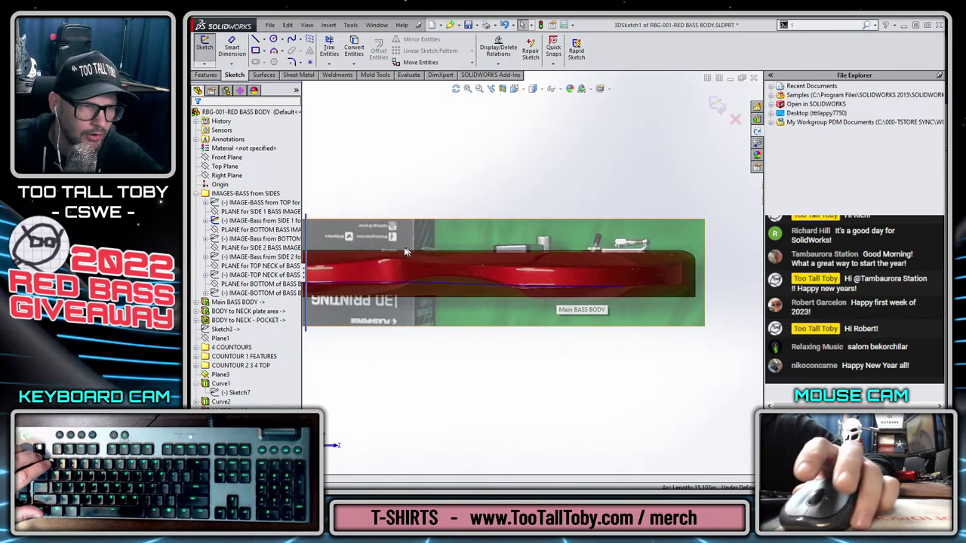
pyautogui.scroll(2, 556, 294)
pyautogui.scroll(-8, 400, 291)
pyautogui.scroll(-2, 403, 280)
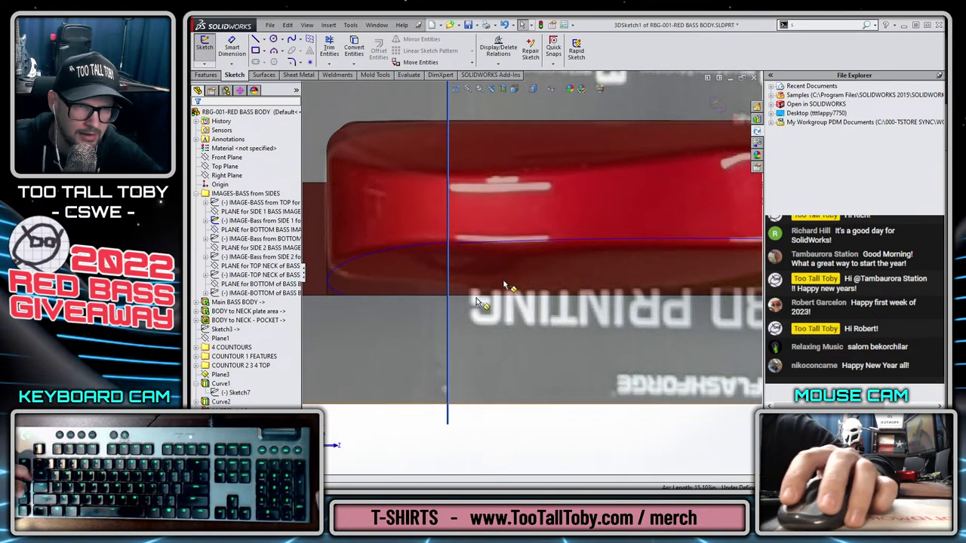
pyautogui.click(719, 104)
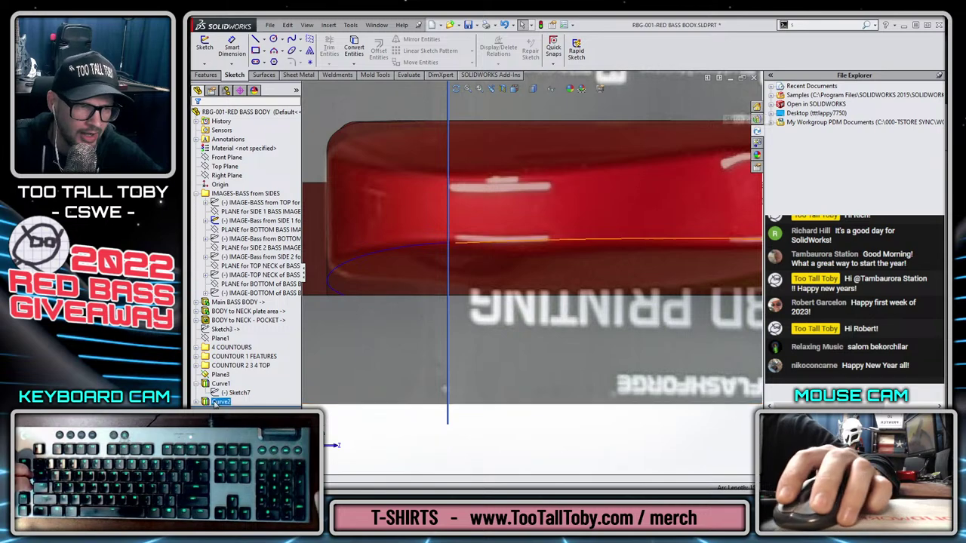
# Edit the side contour sketch to move the spline's start point farther from the horn curve's end and turn its tangent handle to about 179.5°.
pyautogui.click(237, 408)
pyautogui.click(245, 383)
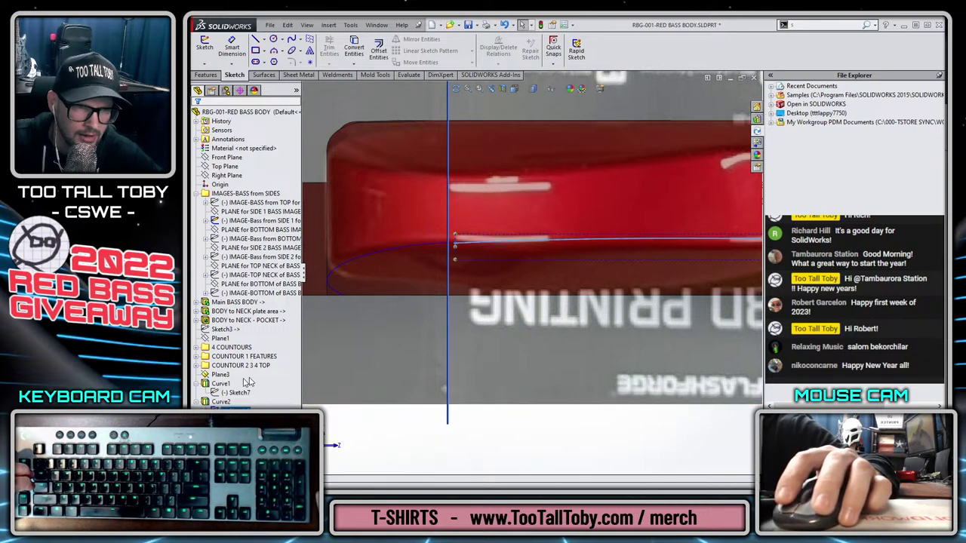
pyautogui.scroll(-3, 461, 242)
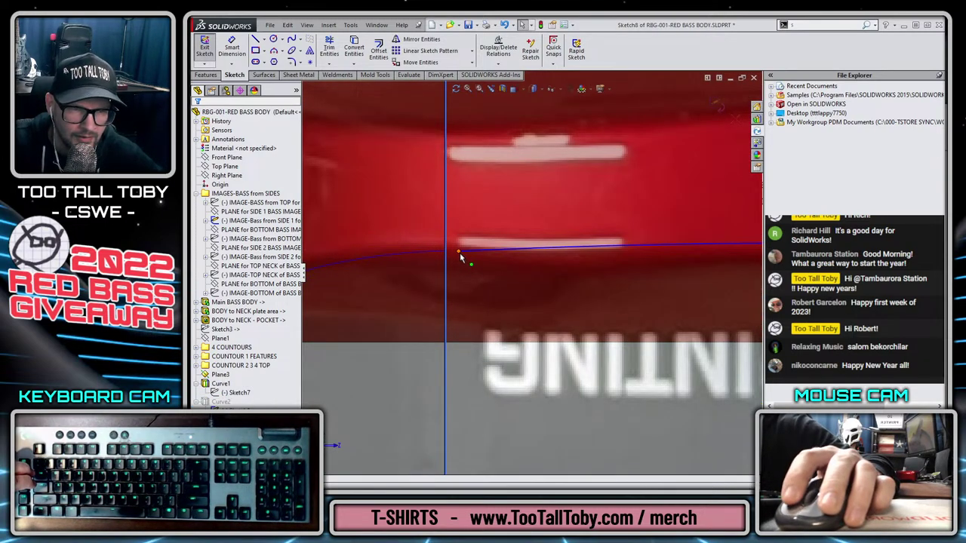
pyautogui.moveTo(460, 252); pyautogui.dragTo(512, 251)
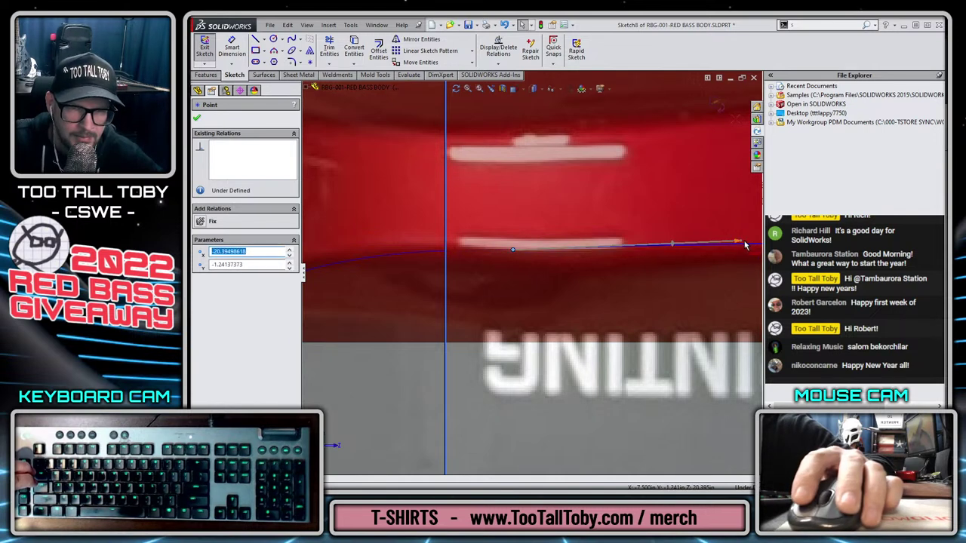
pyautogui.moveTo(739, 241); pyautogui.dragTo(743, 253)
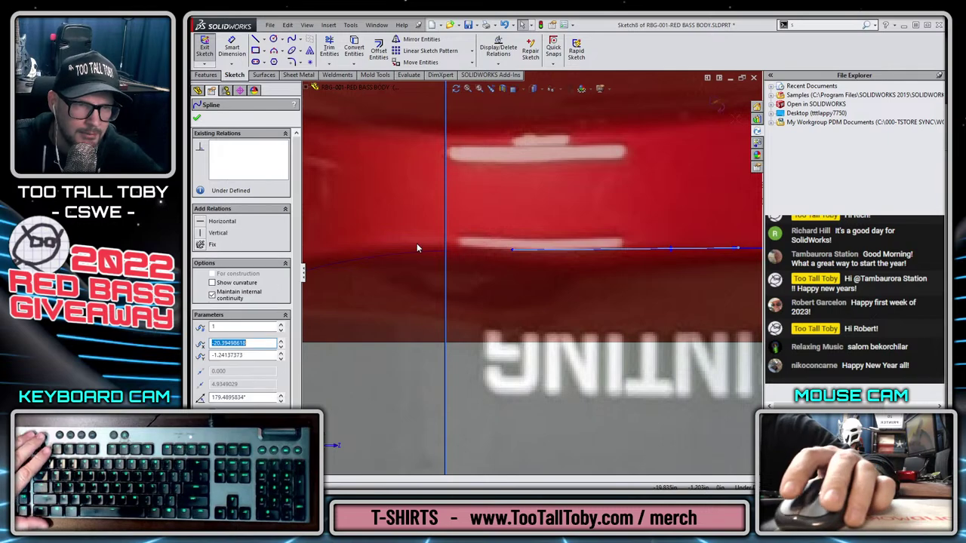
pyautogui.press('Escape')
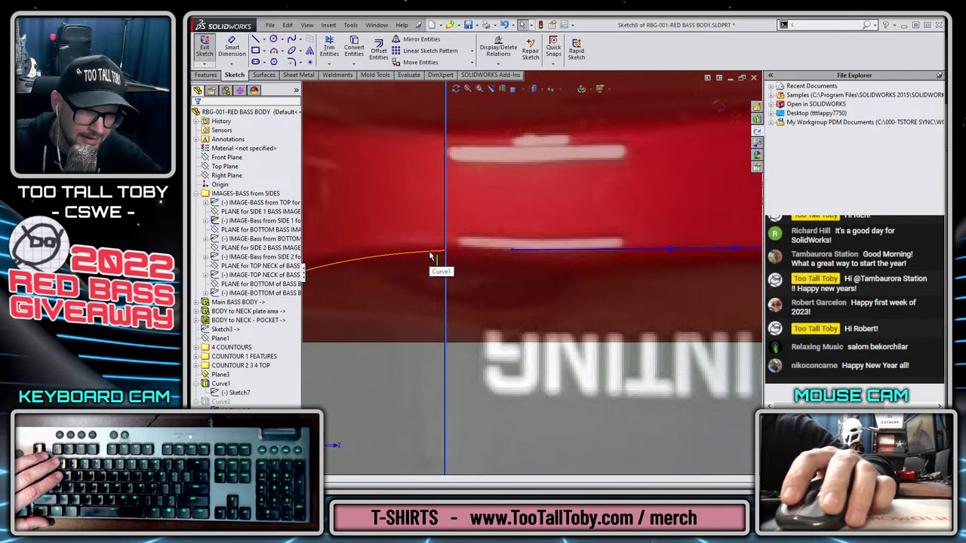
pyautogui.scroll(1, 432, 253)
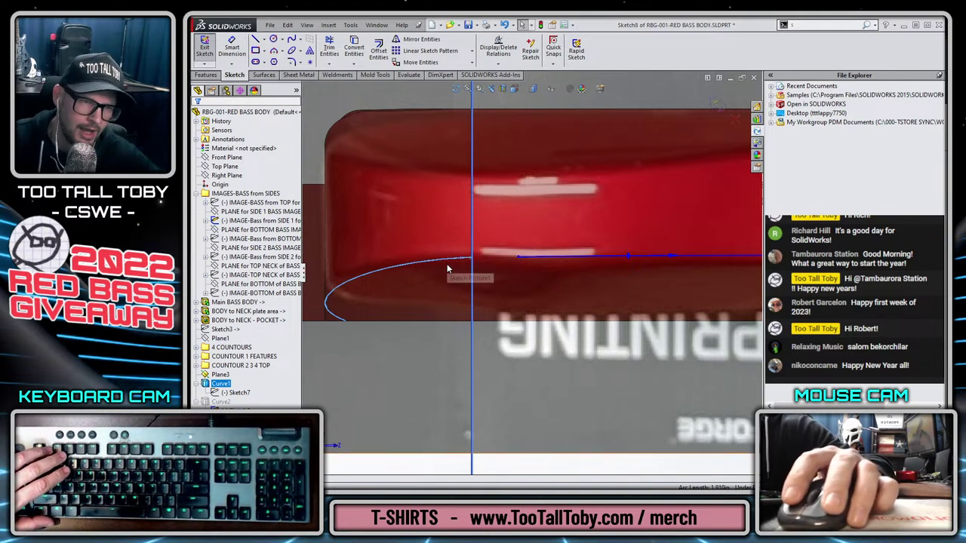
pyautogui.scroll(1, 529, 278)
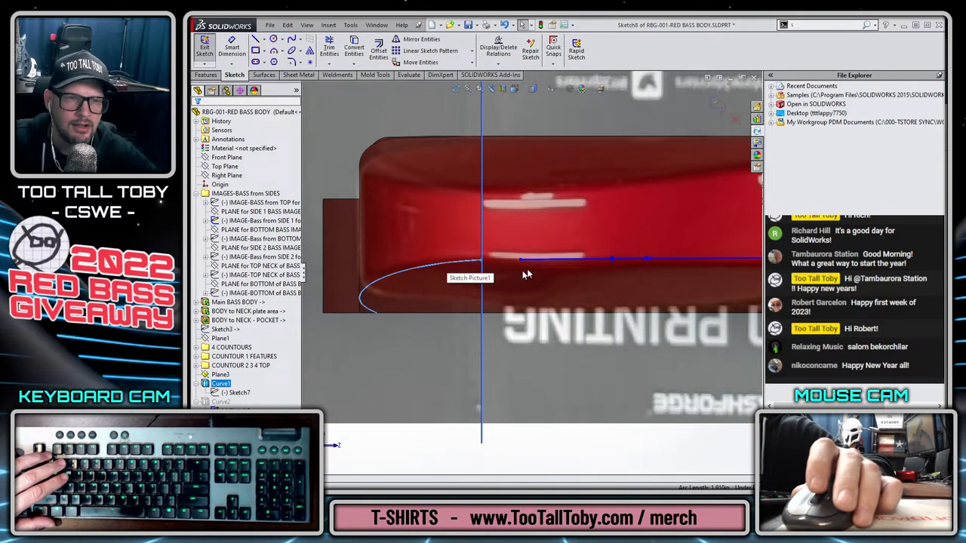
pyautogui.click(716, 104)
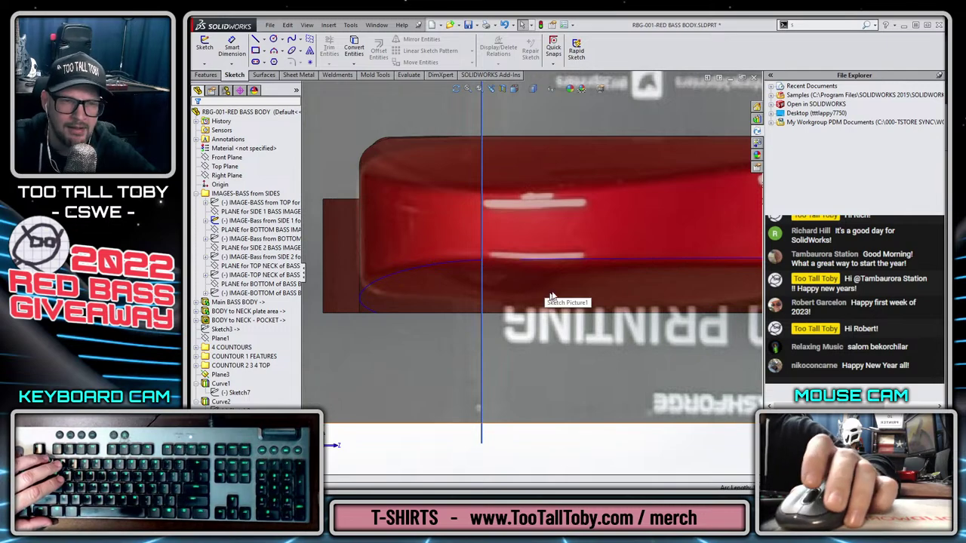
# Join the horn curve and the side contour curve with an open, constrained Fit Spline in a new 3D sketch.
pyautogui.scroll(7, 629, 276)
pyautogui.scroll(-4, 584, 267)
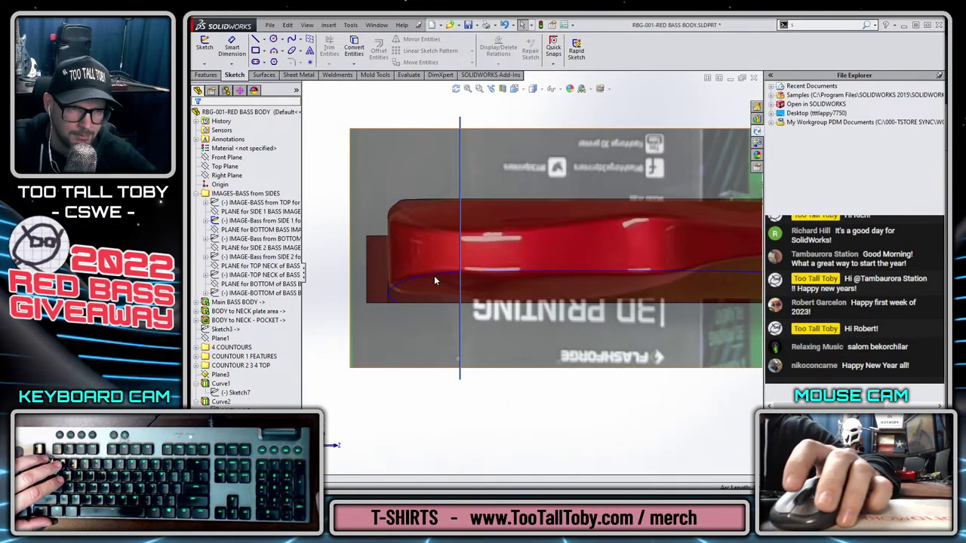
pyautogui.moveTo(504, 271); pyautogui.dragTo(451, 371, button='middle')
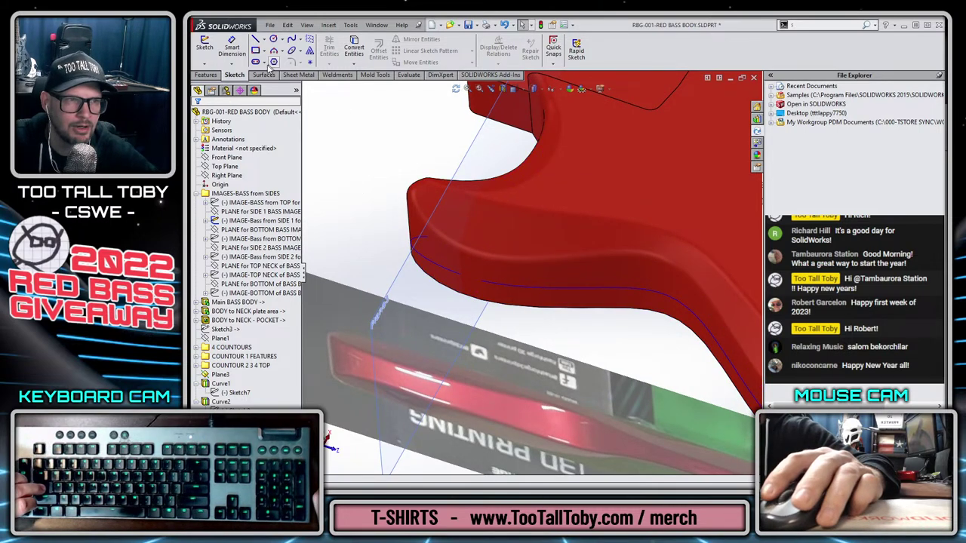
pyautogui.click(204, 63)
pyautogui.click(227, 89)
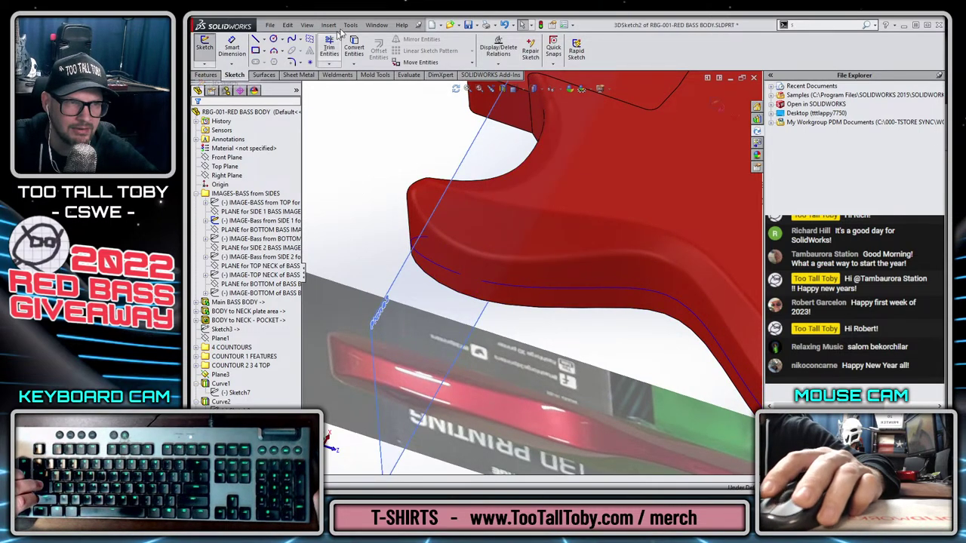
pyautogui.click(350, 25)
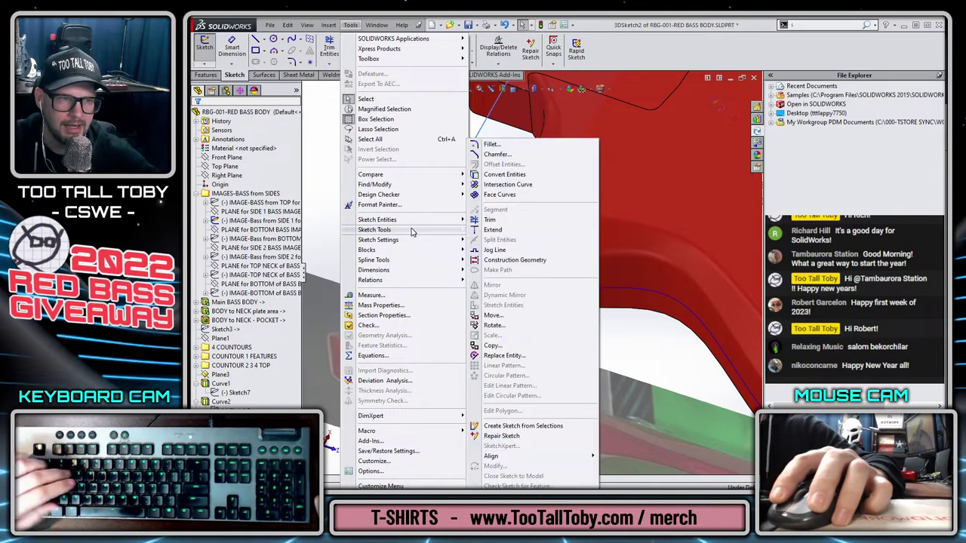
pyautogui.moveTo(423, 261)
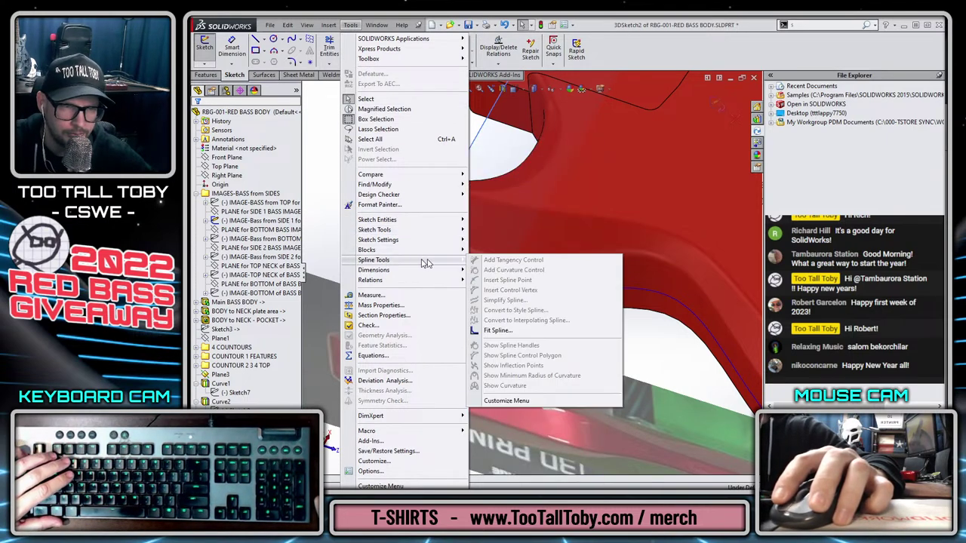
pyautogui.click(495, 331)
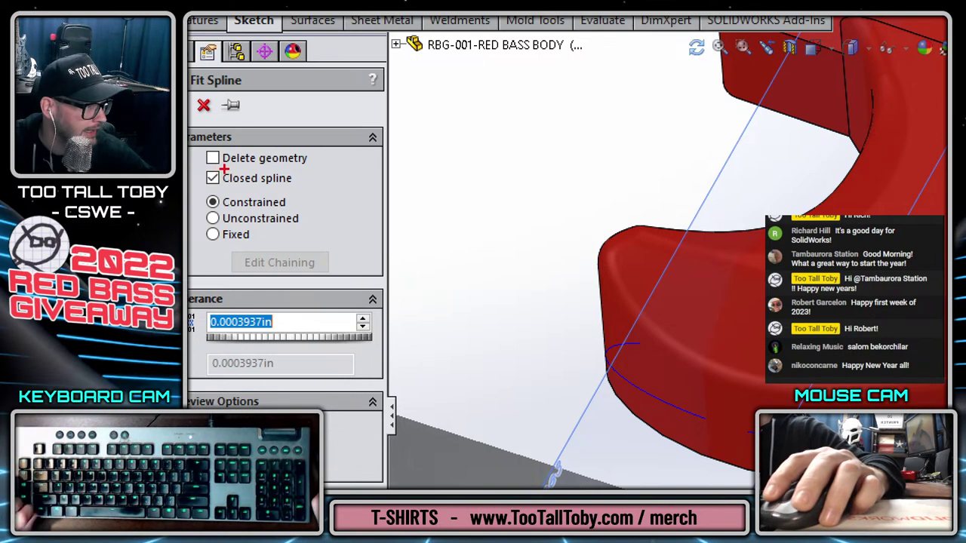
pyautogui.moveTo(450, 206); pyautogui.dragTo(567, 156)
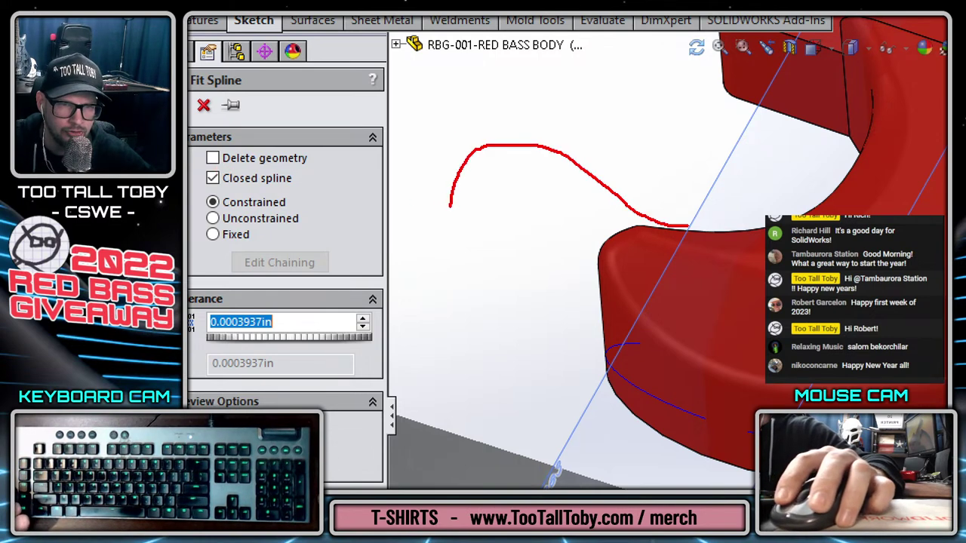
pyautogui.moveTo(729, 120); pyautogui.dragTo(413, 118)
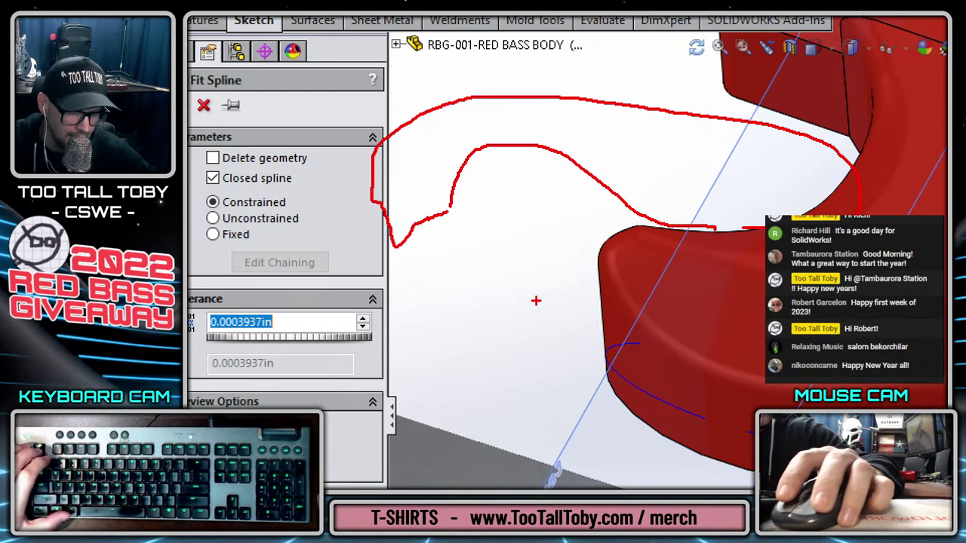
pyautogui.press('Escape')
pyautogui.click(216, 156)
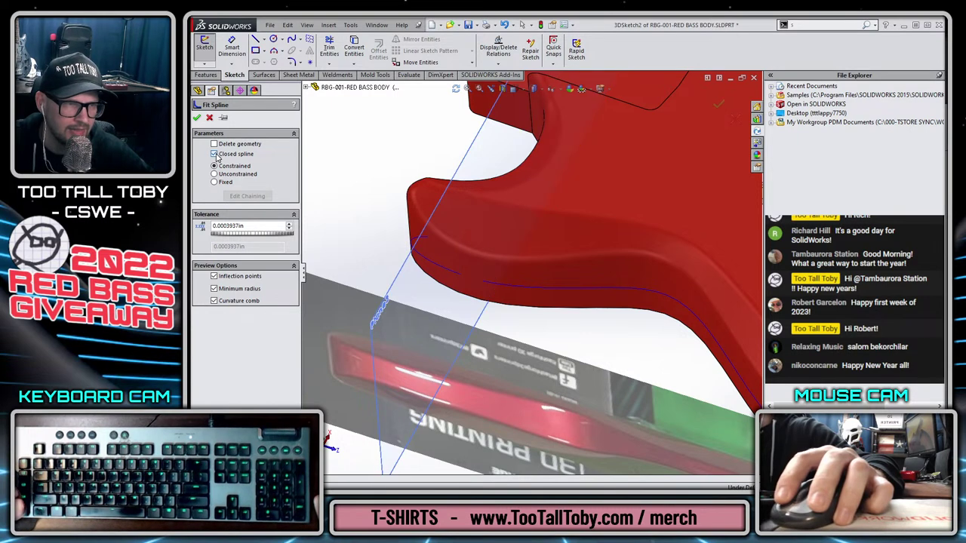
pyautogui.click(503, 287)
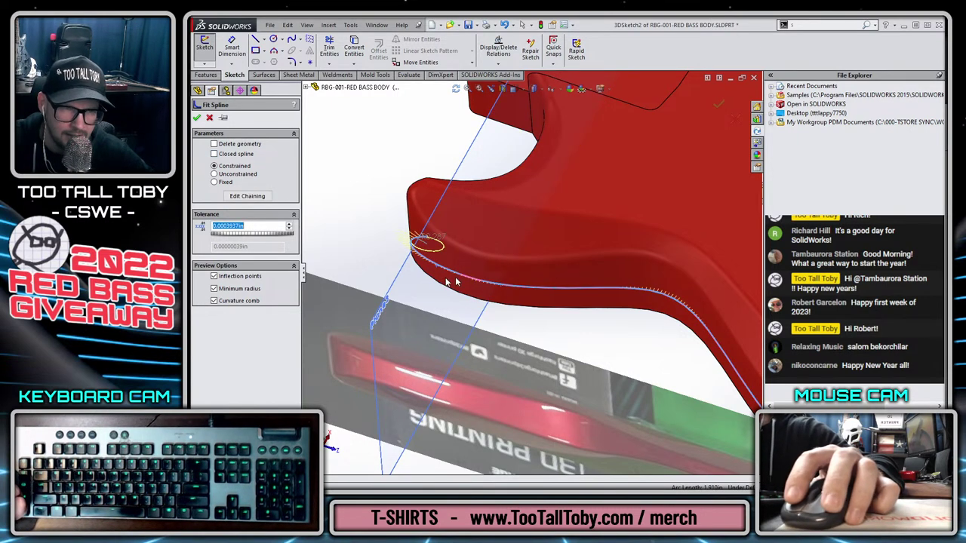
pyautogui.click(718, 105)
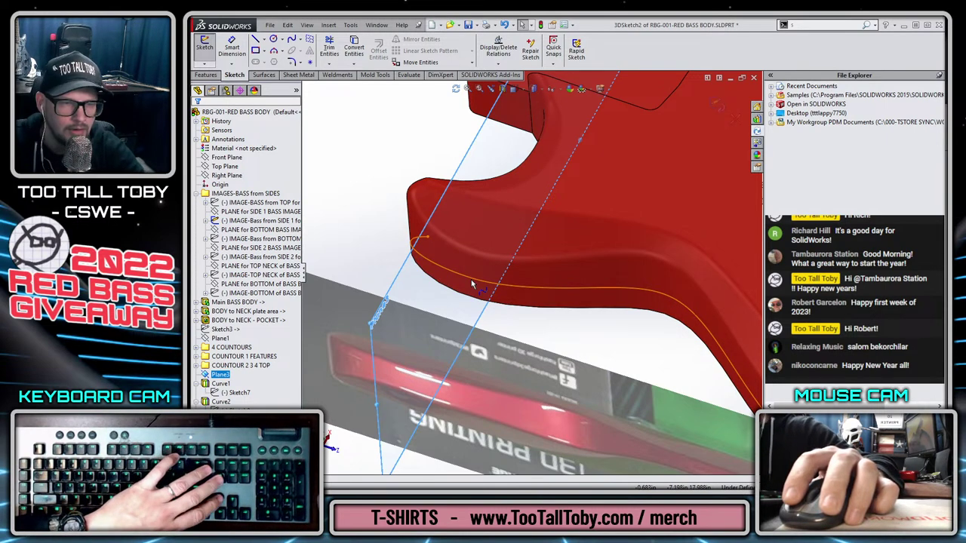
# Inspect the fitted spline that joins the two contour curves as one selection, and exit the 3D sketch.
pyautogui.click(470, 281)
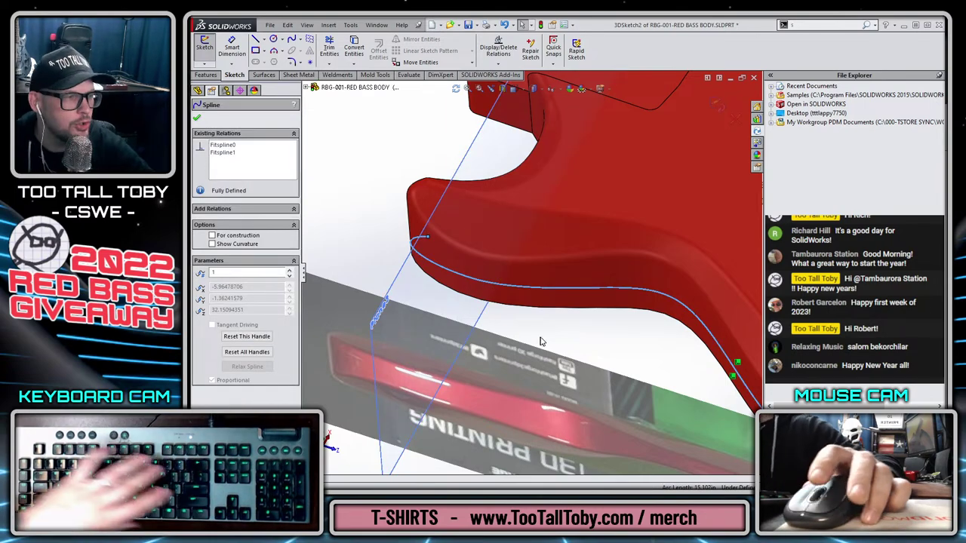
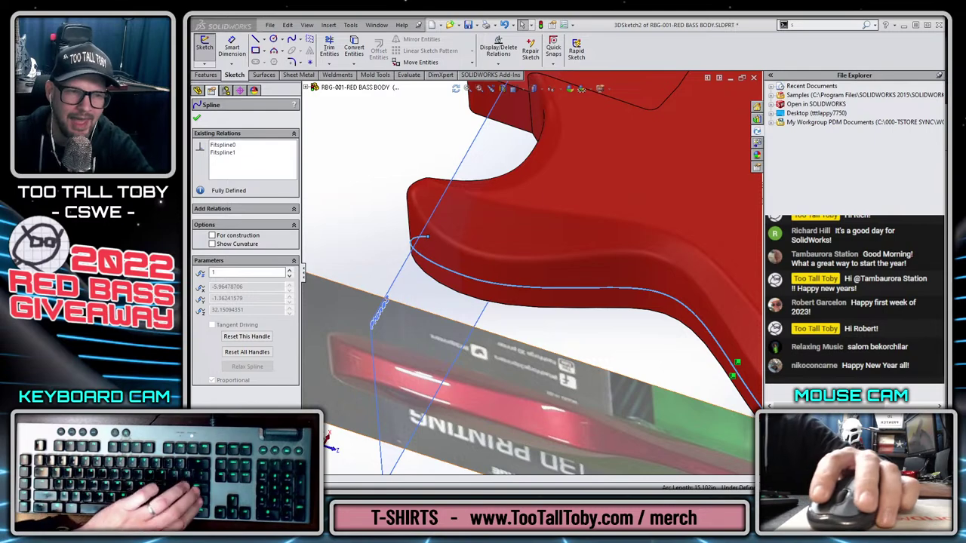
pyautogui.press('Escape')
pyautogui.click(457, 276)
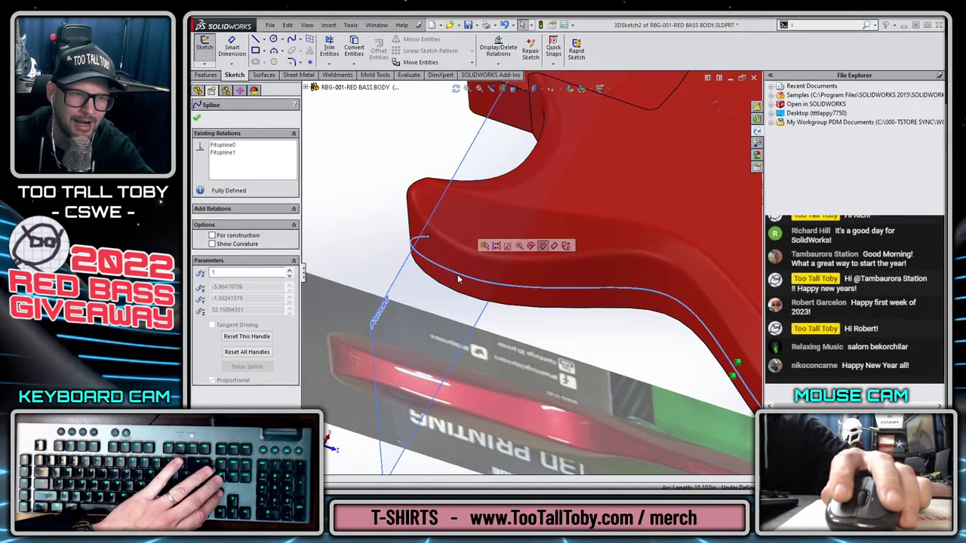
pyautogui.scroll(4, 540, 284)
pyautogui.press('Escape')
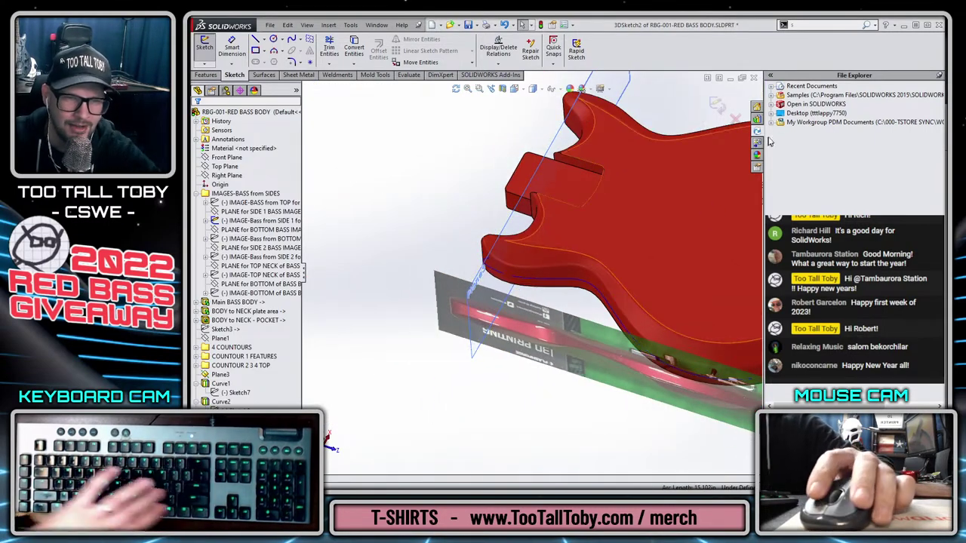
pyautogui.click(716, 104)
# Hide the SIDE 1 contour image sketch and show the contour image sketch of the bass from the BOTTOM.
pyautogui.scroll(2, 669, 332)
pyautogui.scroll(1, 670, 332)
pyautogui.scroll(-2, 673, 334)
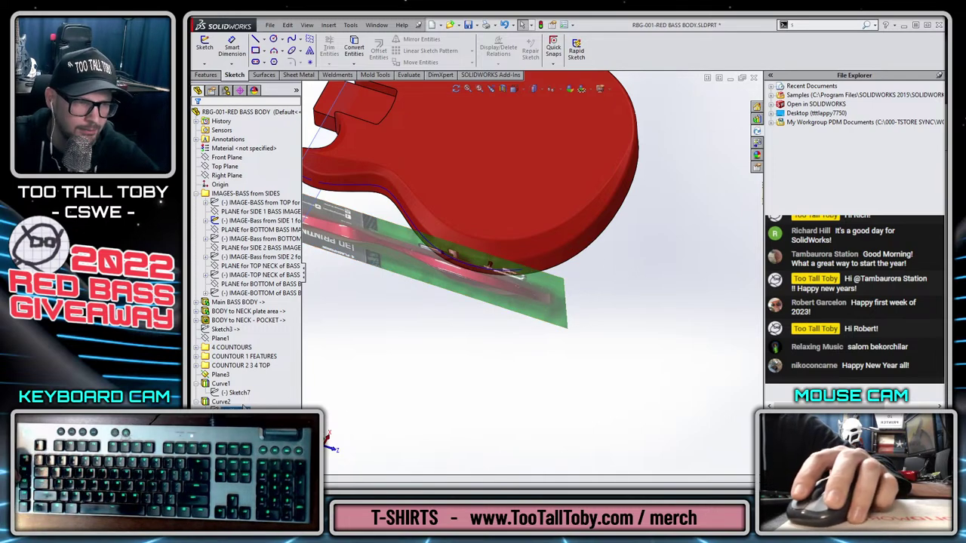
pyautogui.click(249, 221)
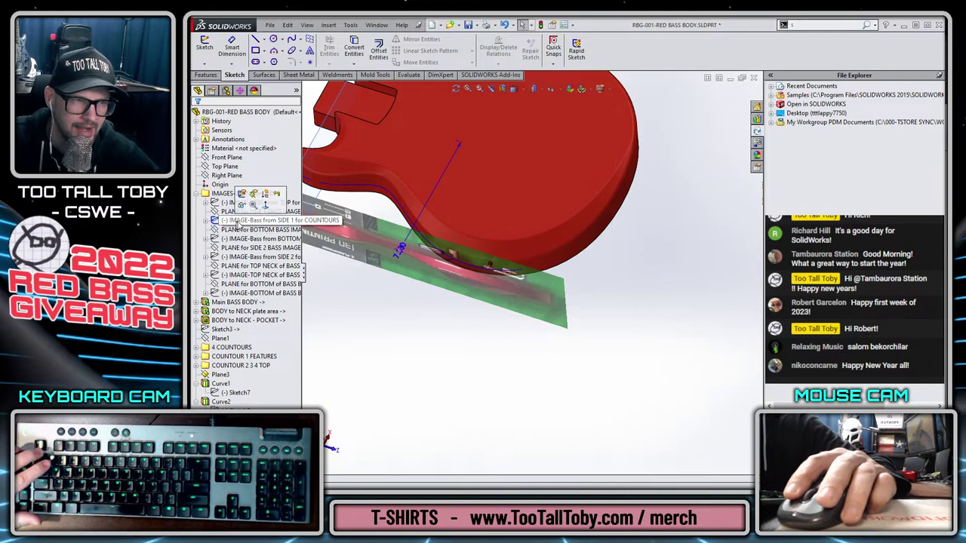
pyautogui.click(242, 207)
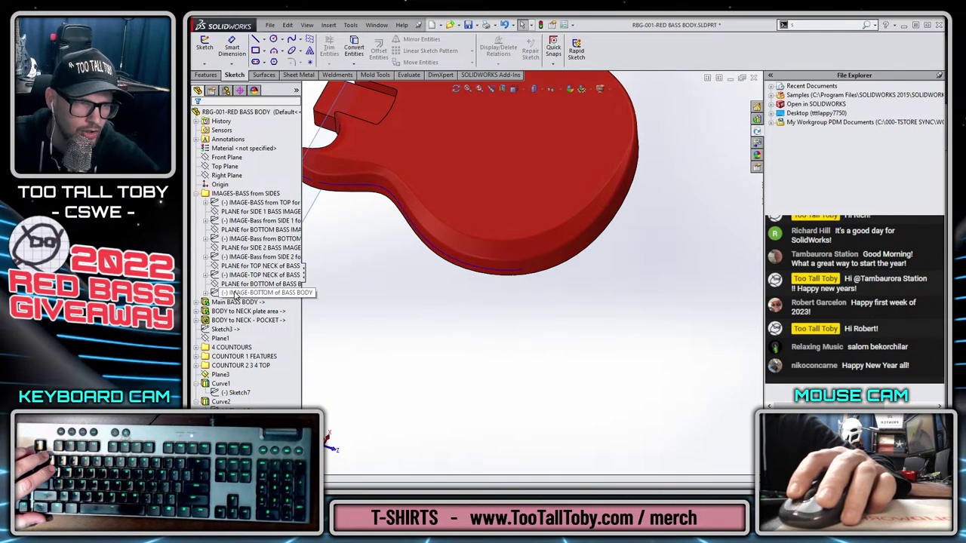
pyautogui.click(247, 240)
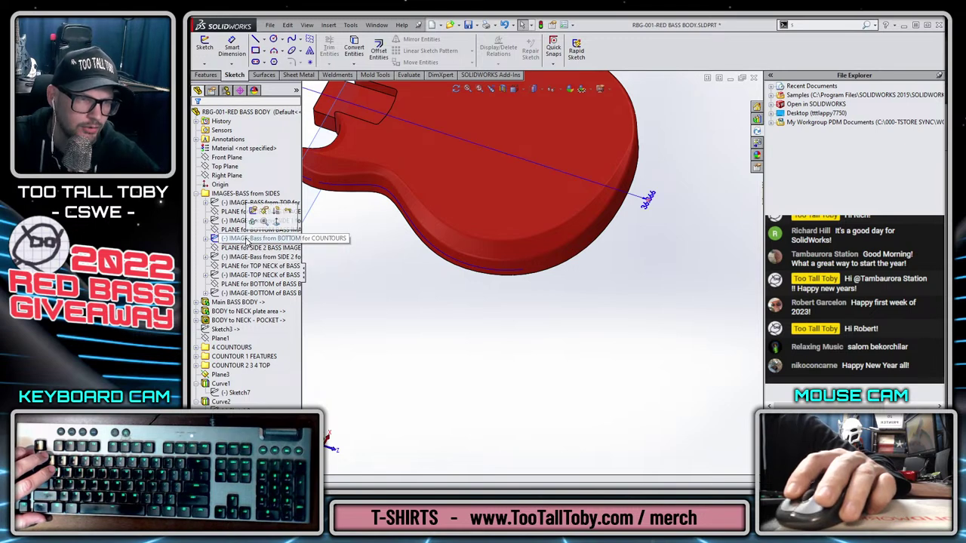
pyautogui.click(259, 223)
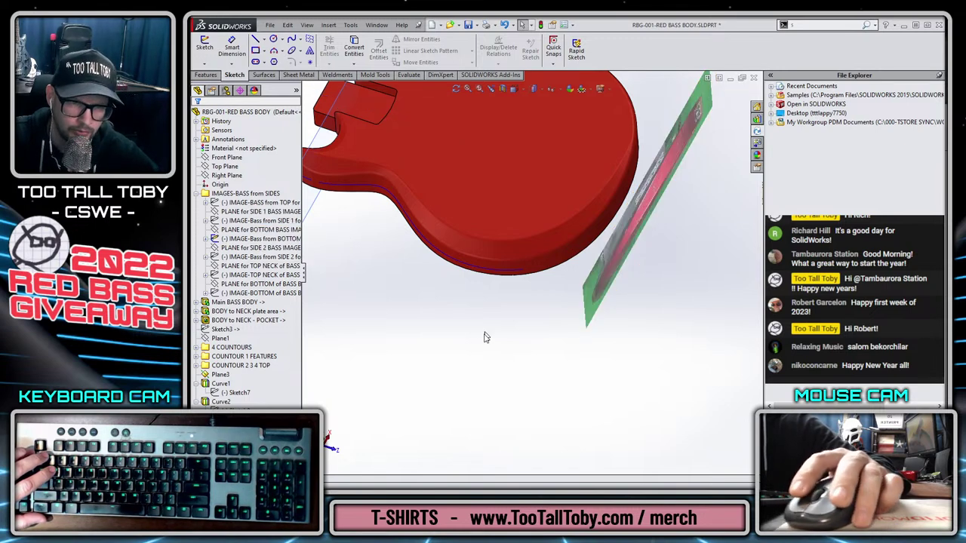
# Sketch a two-point spline about 8.69 in long on the bottom bass image plane, along the back contour edge in the photo.
pyautogui.click(234, 229)
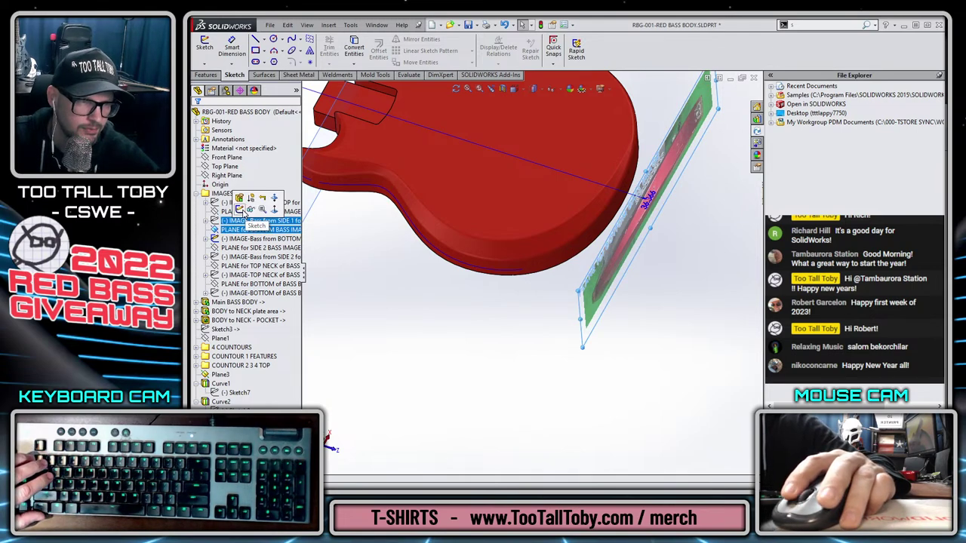
pyautogui.click(241, 210)
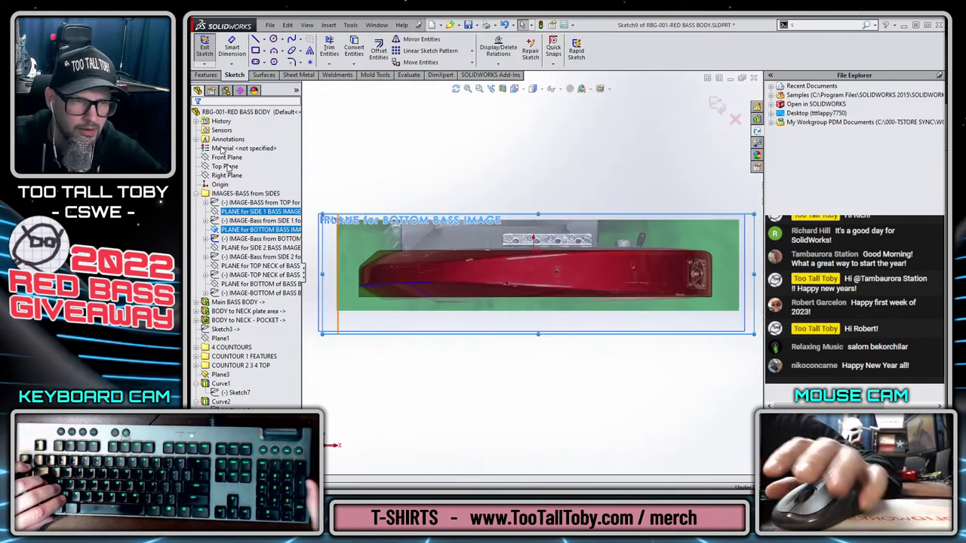
pyautogui.scroll(-1, 509, 302)
pyautogui.scroll(1, 509, 301)
pyautogui.keyDown('ctrl'); pyautogui.moveTo(697, 321); pyautogui.dragTo(640, 300, button='middle'); pyautogui.keyUp('ctrl')
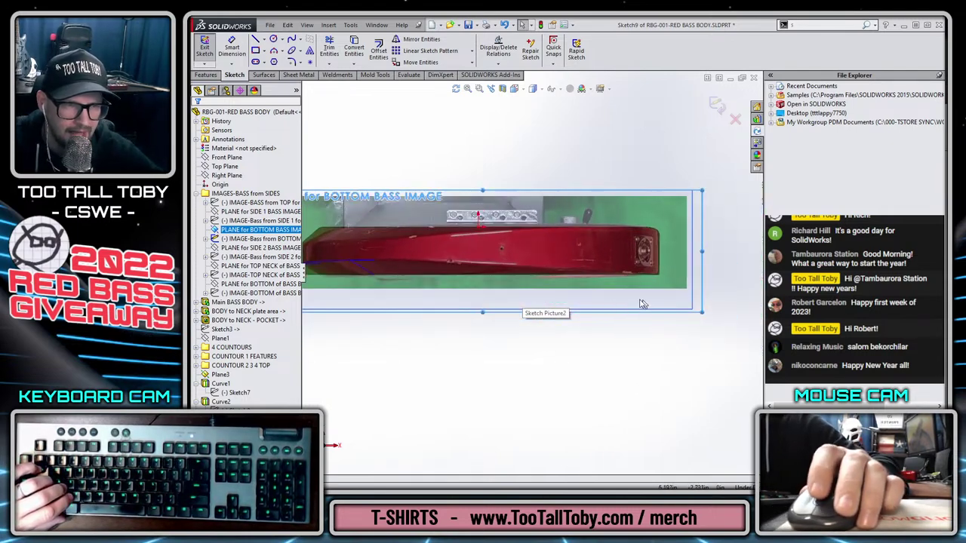
pyautogui.scroll(2, 538, 313)
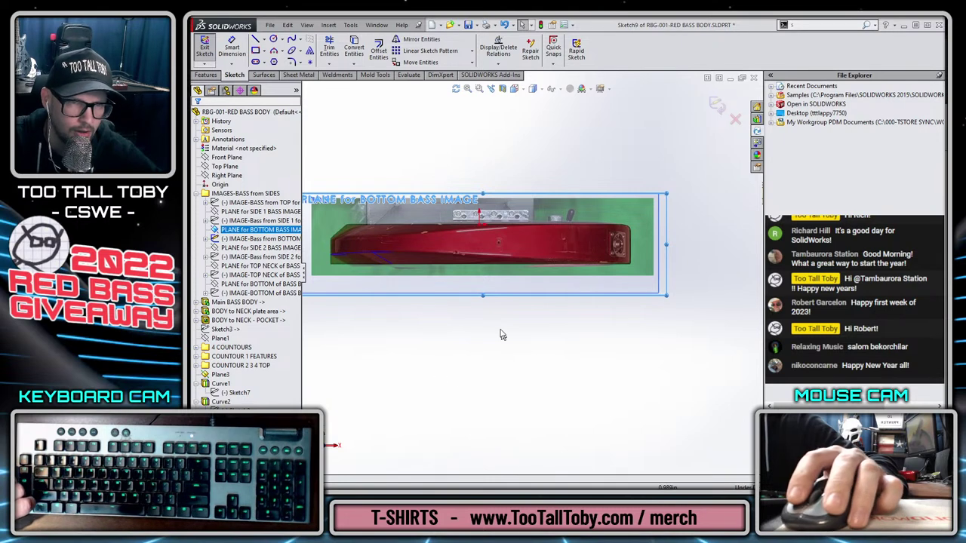
pyautogui.scroll(-1, 520, 287)
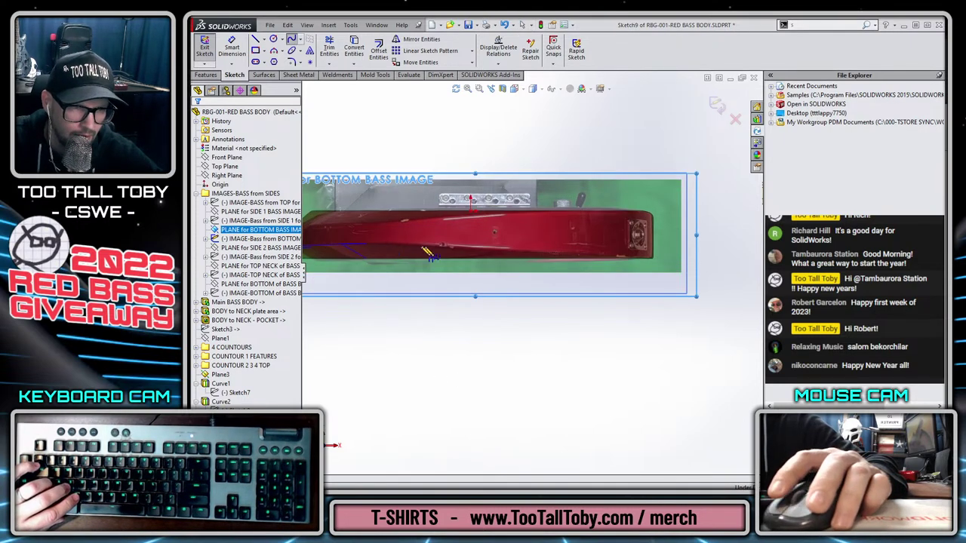
pyautogui.click(427, 253)
pyautogui.scroll(-2, 642, 276)
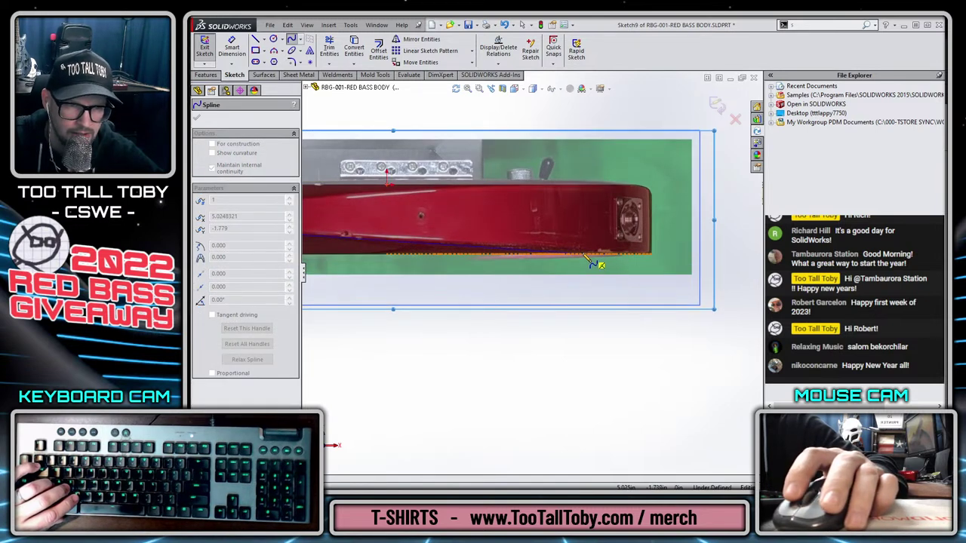
pyautogui.click(600, 255)
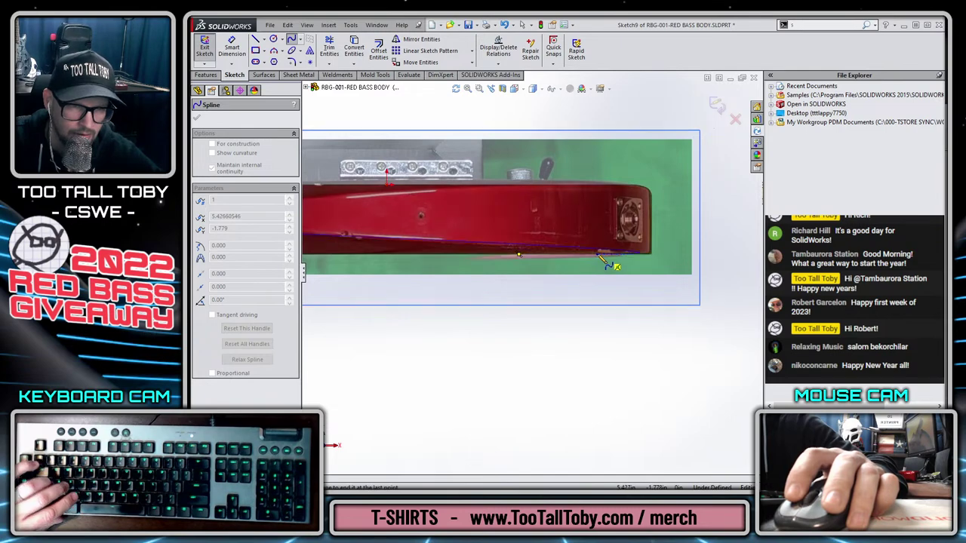
pyautogui.press('Escape')
pyautogui.scroll(3, 359, 246)
pyautogui.scroll(-3, 432, 237)
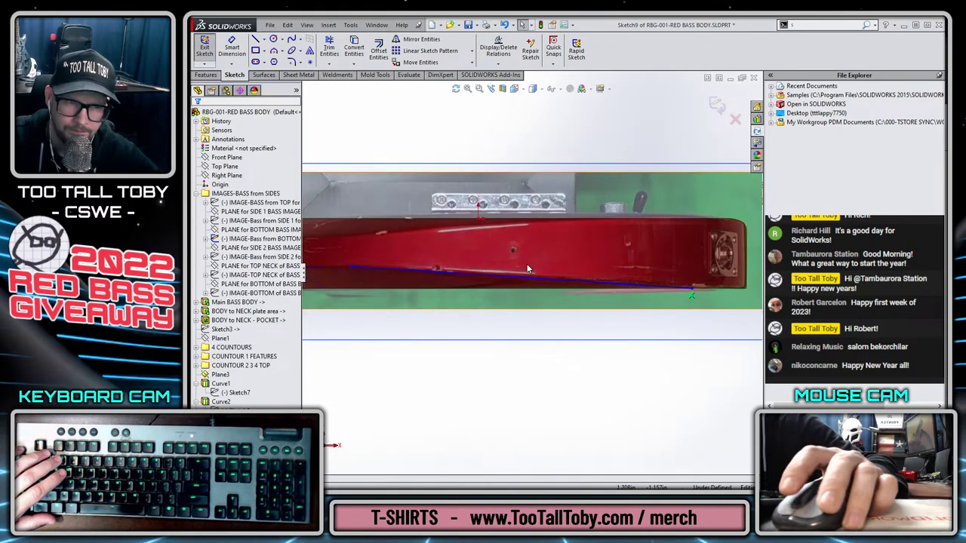
# Bend the spline with its start tangent handle to follow the photographed contour, and make that handle horizontal.
pyautogui.click(526, 283)
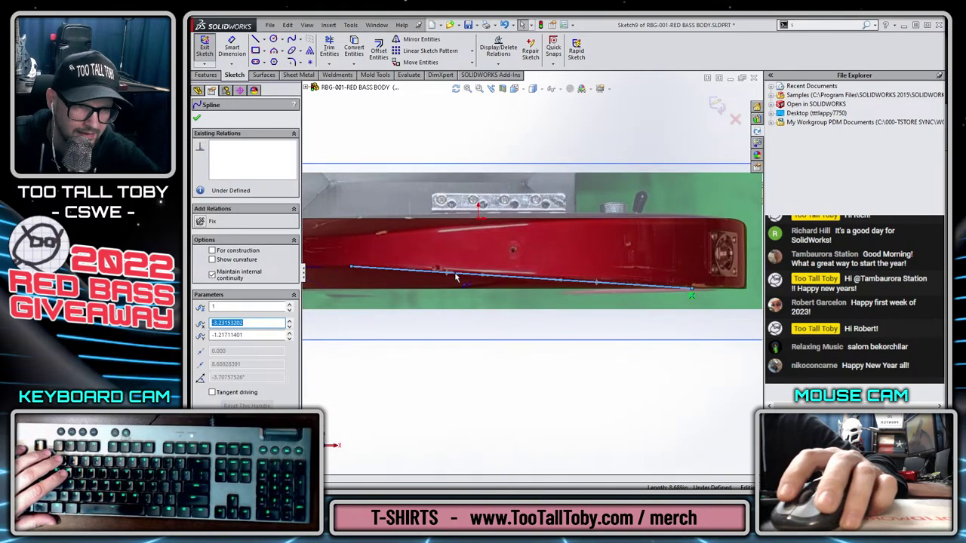
pyautogui.moveTo(450, 277); pyautogui.dragTo(444, 270)
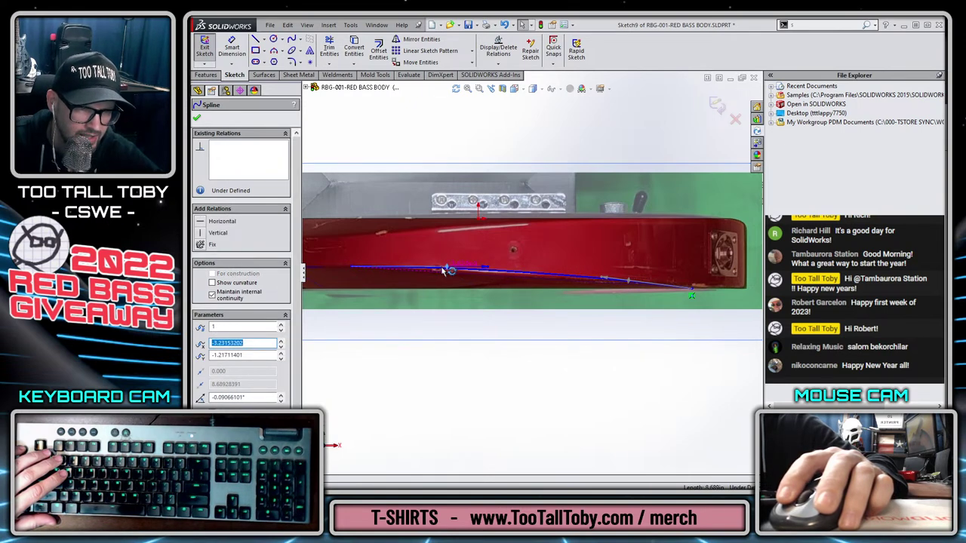
pyautogui.scroll(-2, 336, 263)
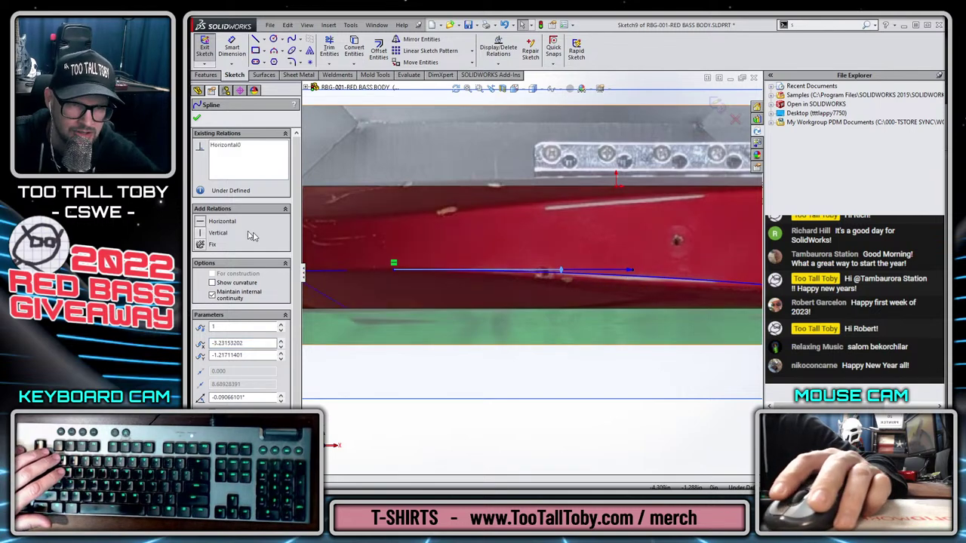
pyautogui.press('Escape')
# Check the horizontal-tangent spline against the bass body in an angled view and exit its sketch.
pyautogui.scroll(5, 395, 283)
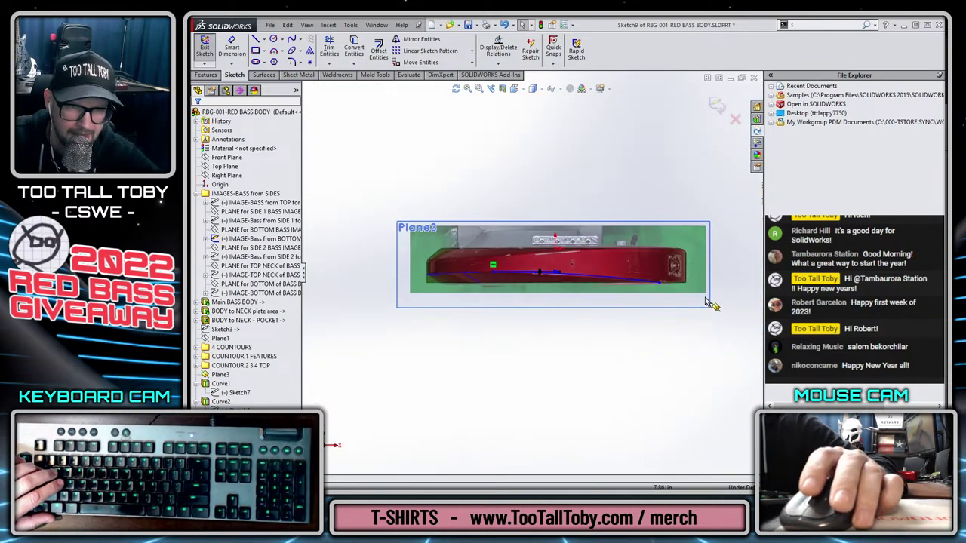
pyautogui.scroll(-3, 558, 295)
pyautogui.moveTo(392, 315); pyautogui.dragTo(572, 326, button='middle')
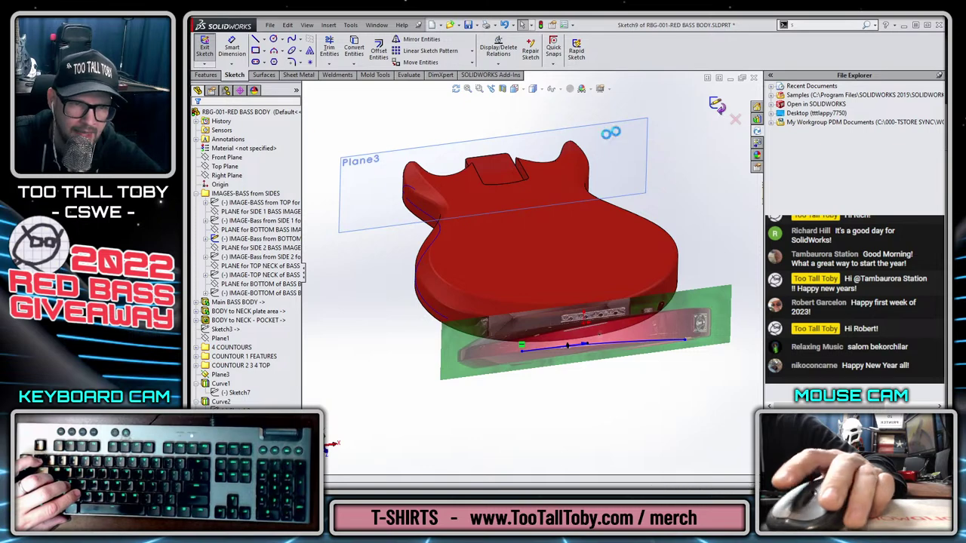
pyautogui.click(717, 104)
# Try to project the bottom contour spline sketch onto two perimeter side faces of the body with the projection direction reversed.
pyautogui.click(207, 75)
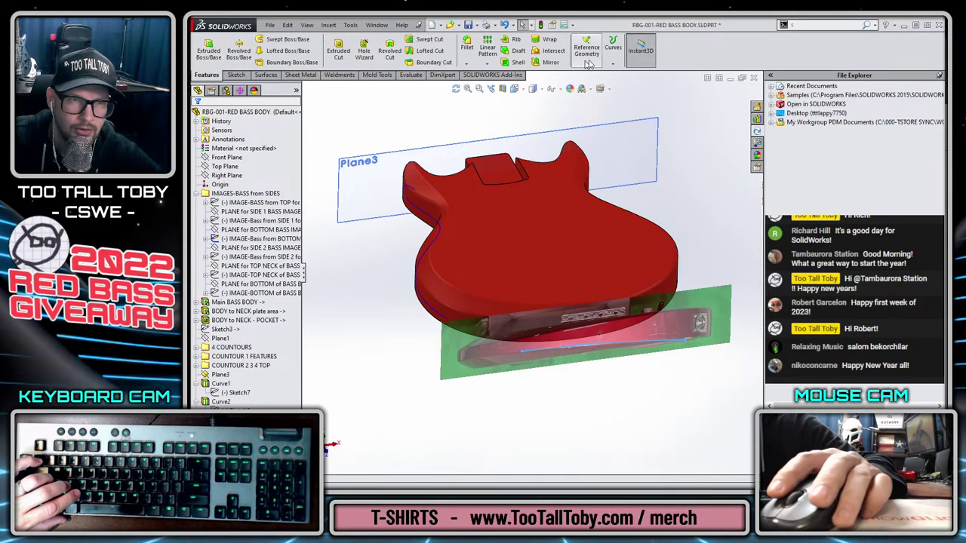
pyautogui.click(613, 47)
pyautogui.click(637, 89)
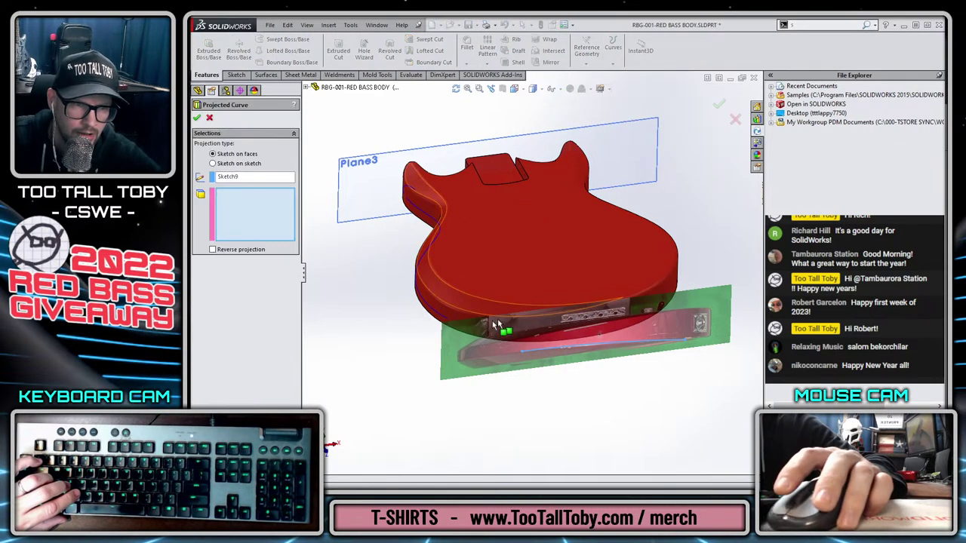
pyautogui.click(463, 323)
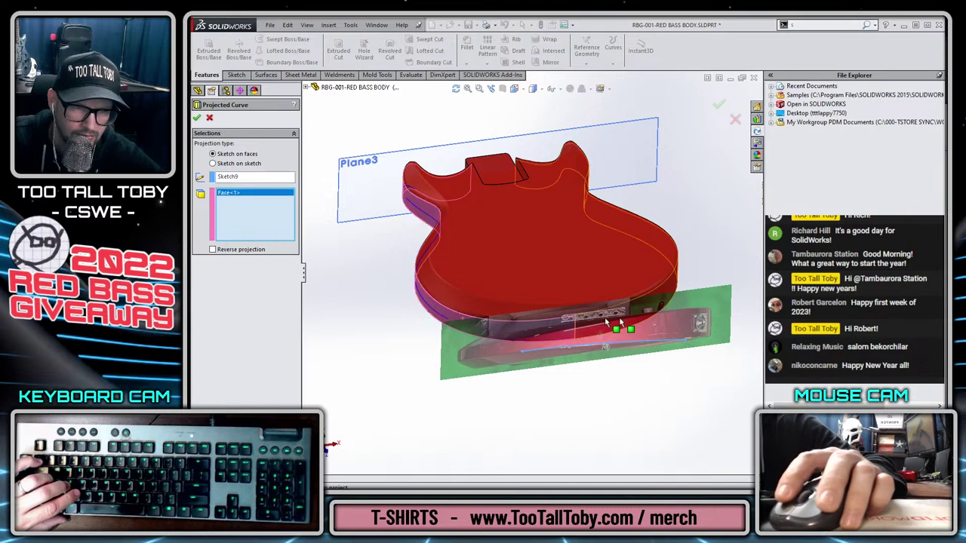
pyautogui.click(613, 327)
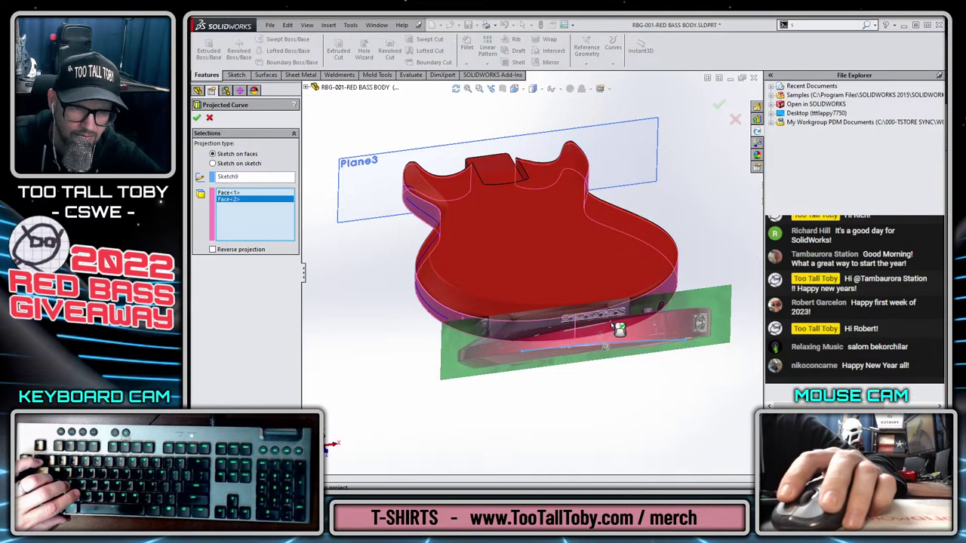
pyautogui.click(212, 249)
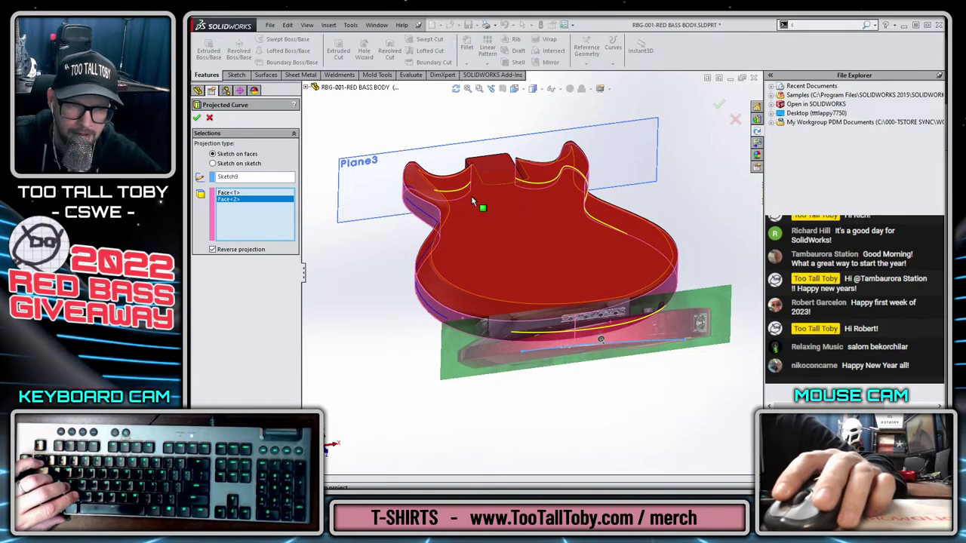
pyautogui.click(720, 106)
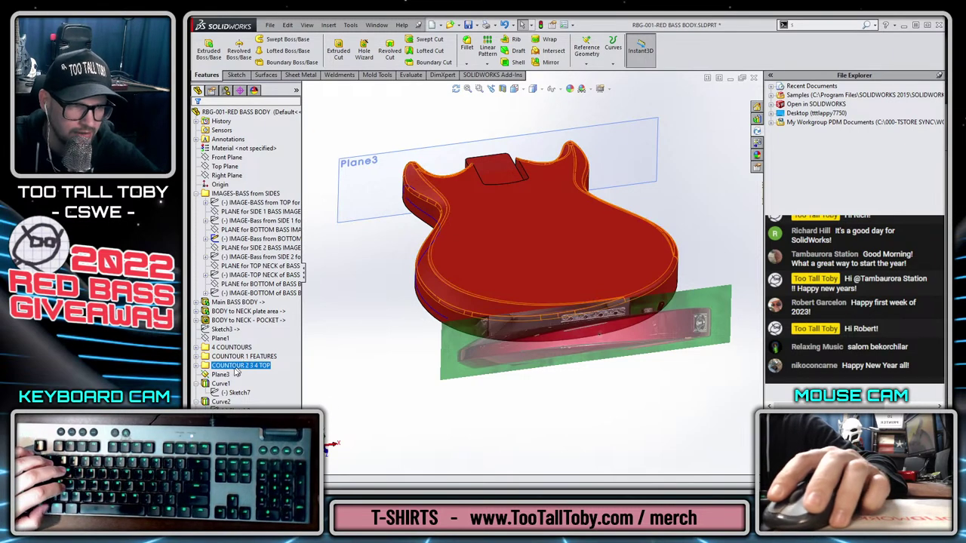
# Collapse the bass images folder and create a plane offset about 30.23 in from the Front Plane, crossing the body near its bottom end.
pyautogui.click(197, 195)
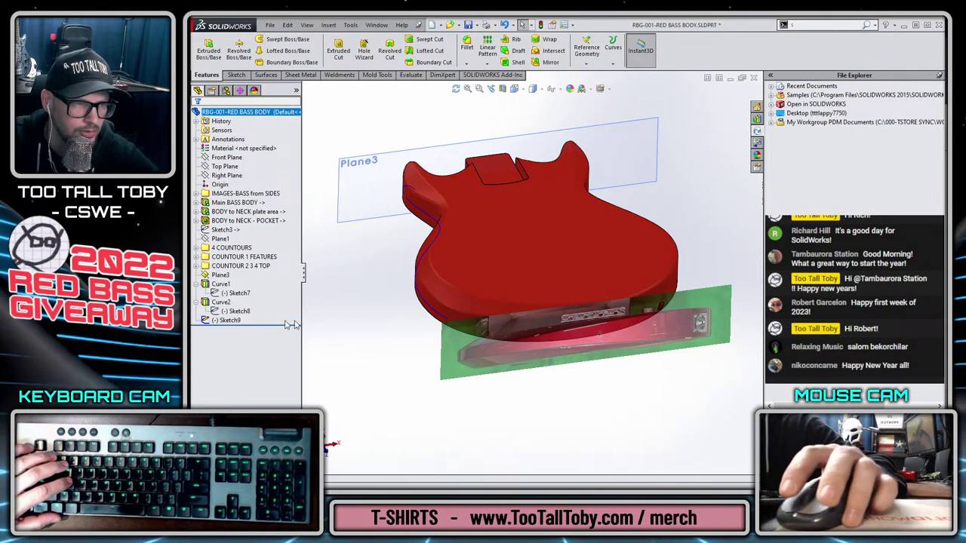
pyautogui.click(234, 150)
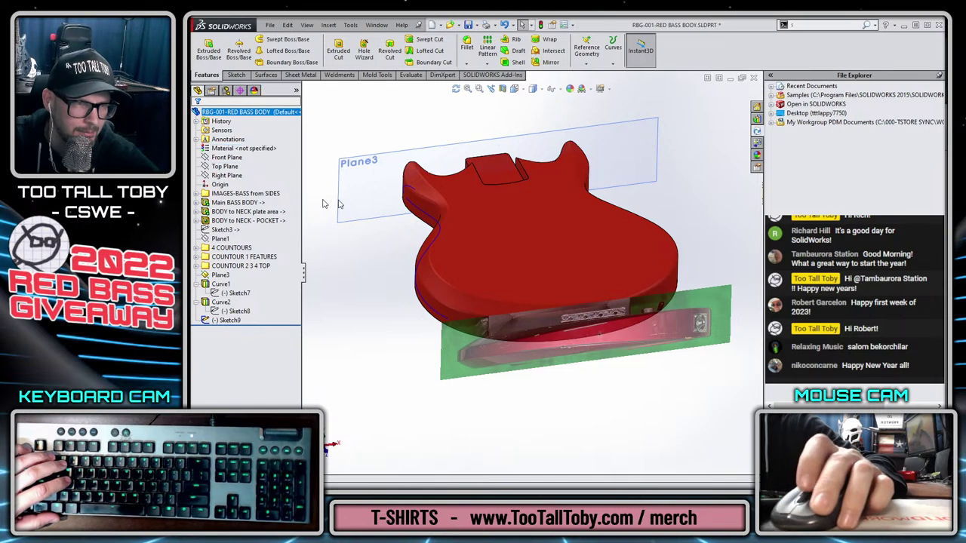
pyautogui.scroll(9, 645, 209)
pyautogui.scroll(-1, 644, 209)
pyautogui.click(224, 157)
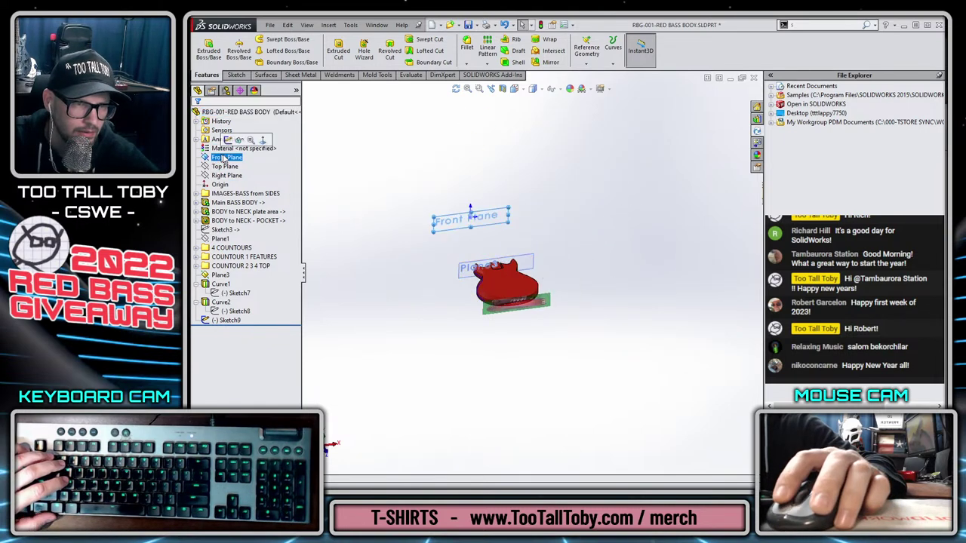
pyautogui.keyDown('ctrl'); pyautogui.moveTo(469, 268); pyautogui.dragTo(500, 294); pyautogui.keyUp('ctrl')
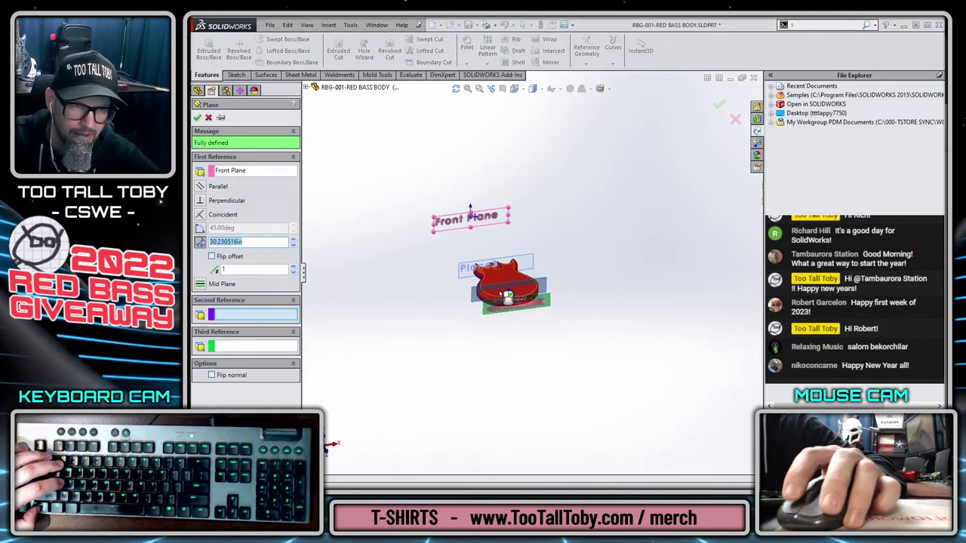
pyautogui.click(719, 105)
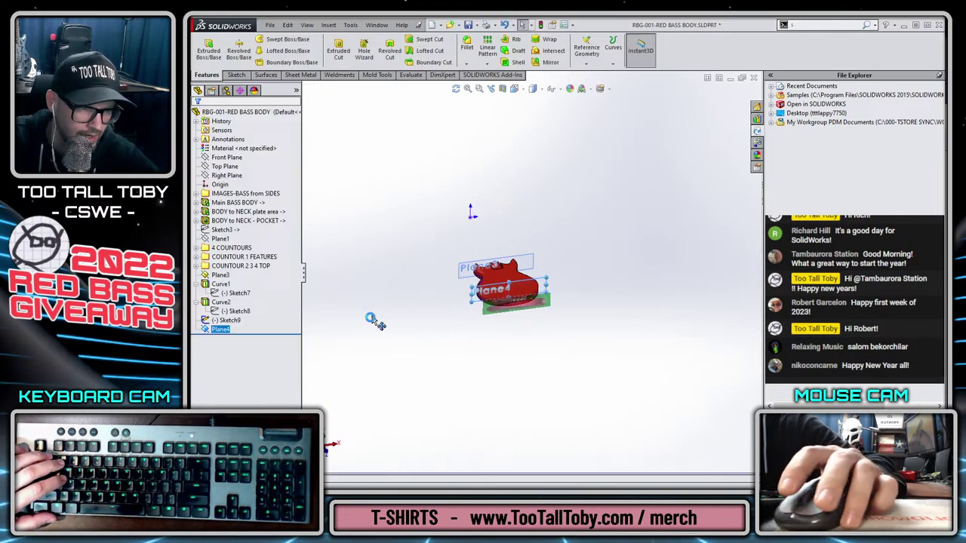
# Change the sketch plane of Sketch9 to Plane4.
pyautogui.rightClick(226, 330)
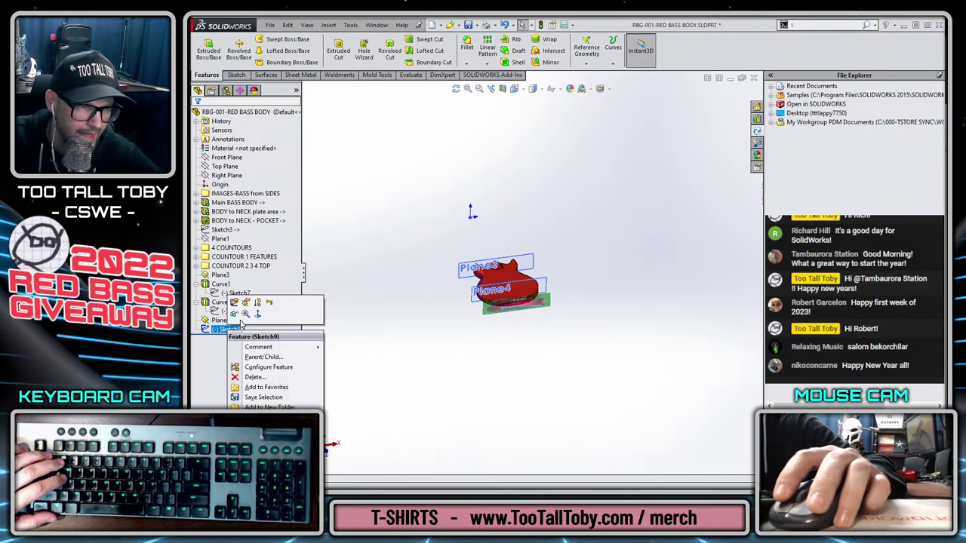
pyautogui.click(249, 302)
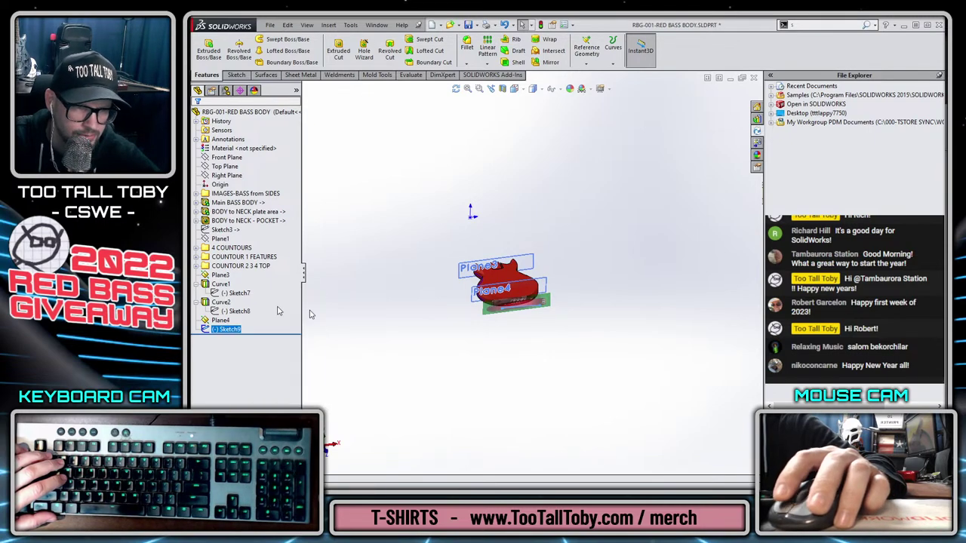
pyautogui.click(473, 292)
pyautogui.rightClick(473, 293)
pyautogui.scroll(-6, 568, 304)
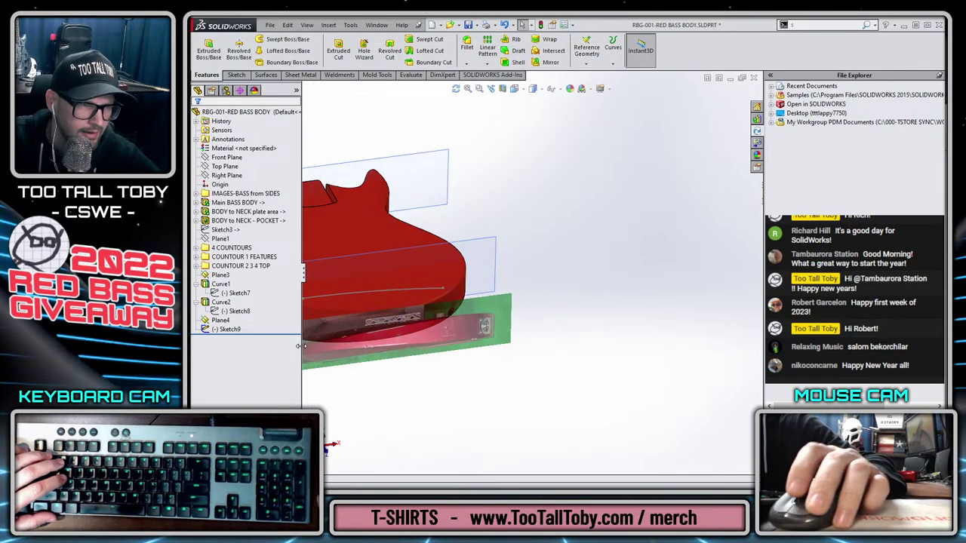
# Create a projected curve from Sketch9 onto the two side faces at the rounded tail end of the bass body.
pyautogui.click(243, 331)
pyautogui.press('f')
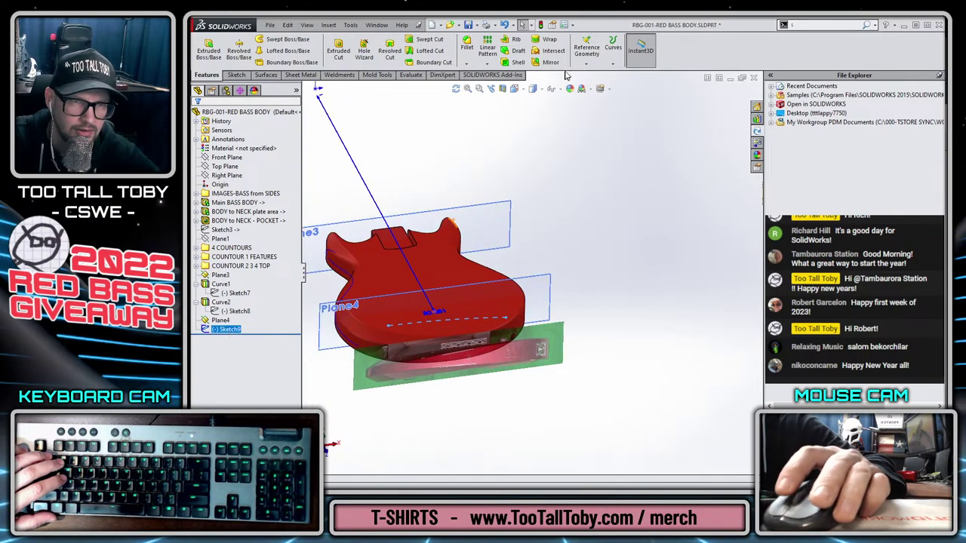
pyautogui.click(611, 66)
pyautogui.click(623, 89)
pyautogui.moveTo(485, 334); pyautogui.dragTo(477, 366, button='middle')
pyautogui.scroll(-2, 477, 367)
pyautogui.scroll(-3, 491, 359)
pyautogui.click(507, 355)
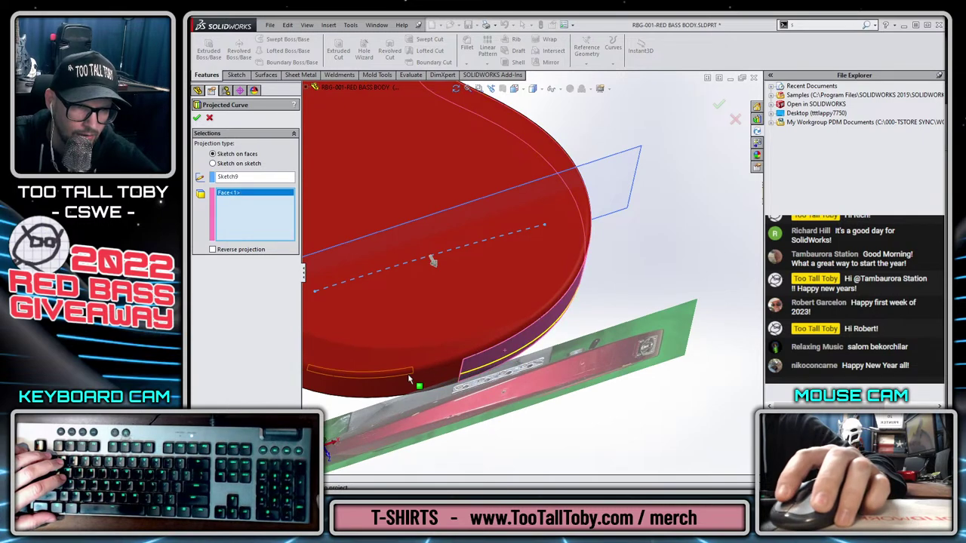
pyautogui.click(408, 387)
pyautogui.scroll(4, 411, 385)
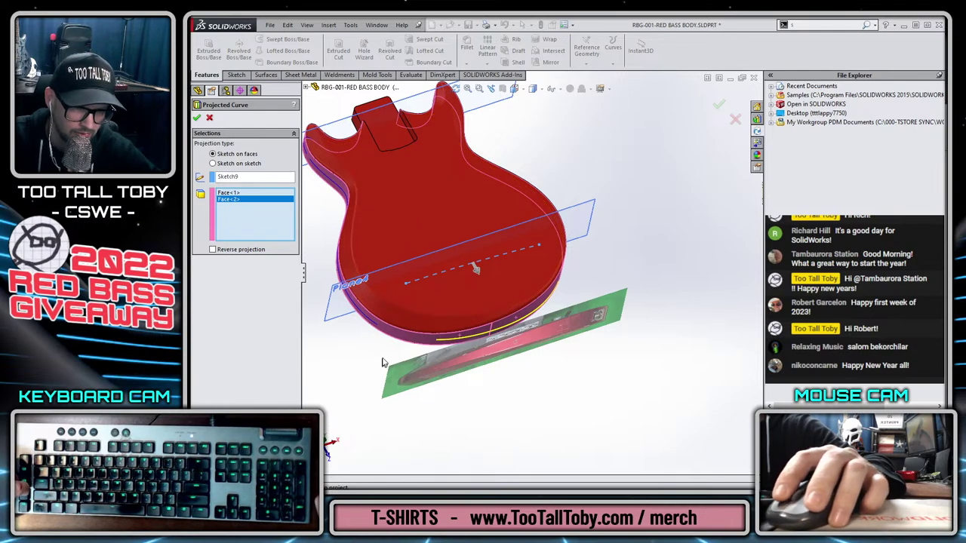
pyautogui.scroll(-3, 371, 309)
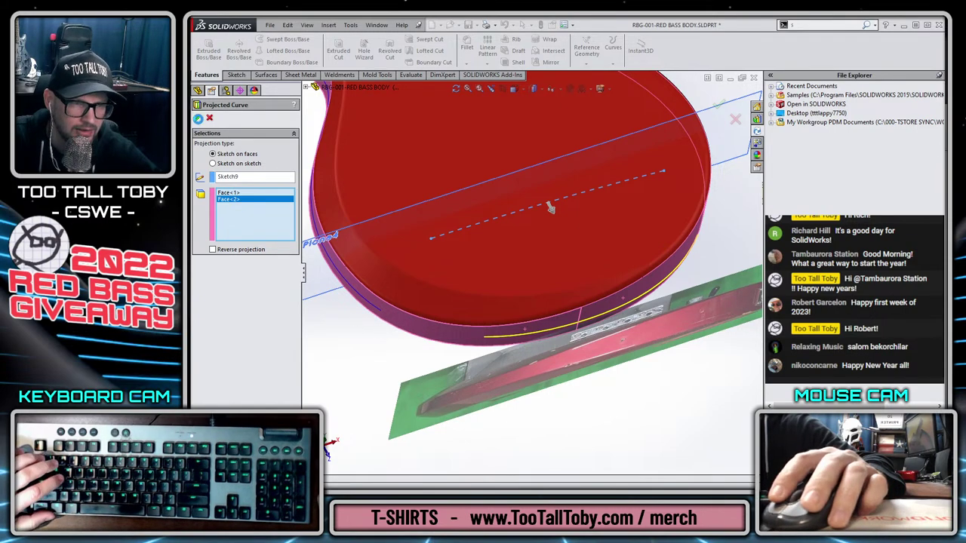
pyautogui.press('Return')
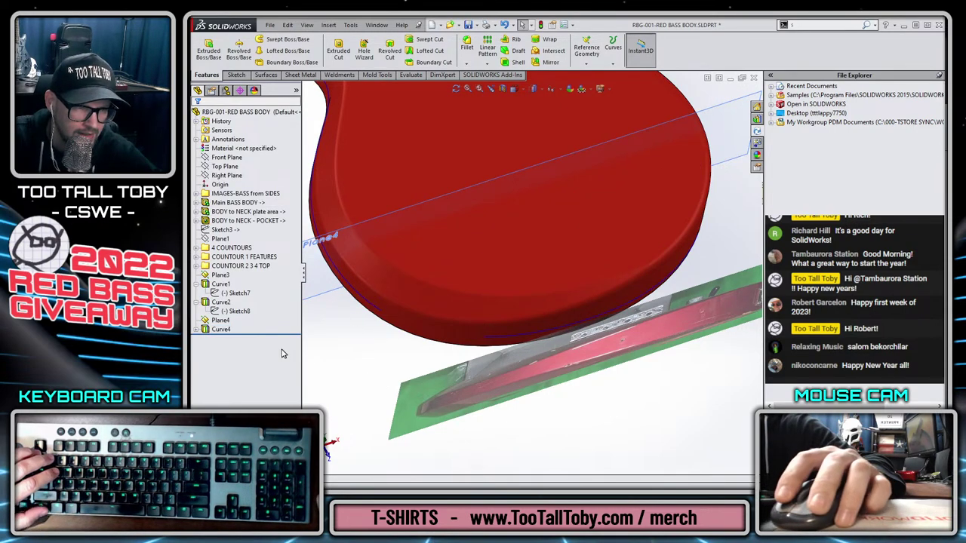
# Edit Sketch9, moving the curve's near endpoint outward to about X -4.76 in, Y -1.23 in, and close the sketch.
pyautogui.click(195, 329)
pyautogui.click(236, 338)
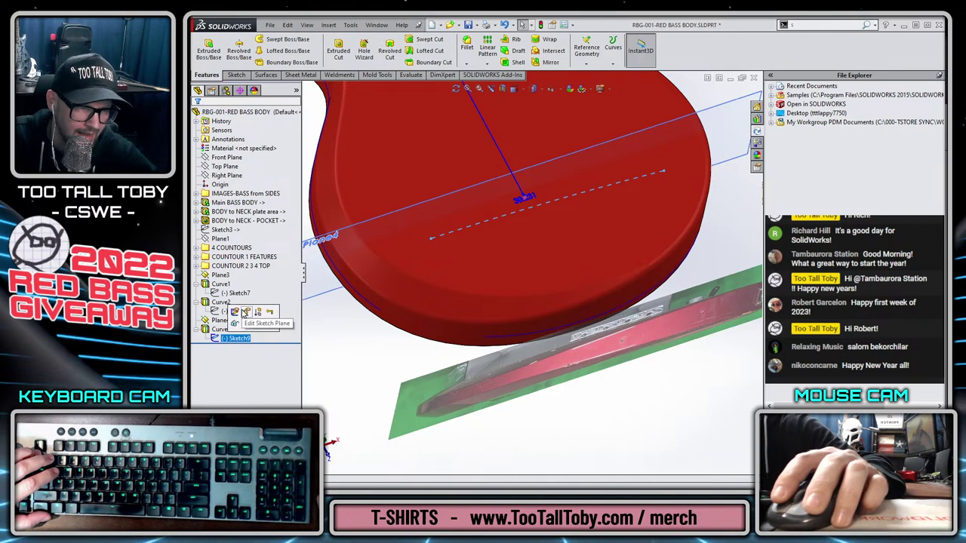
pyautogui.click(236, 312)
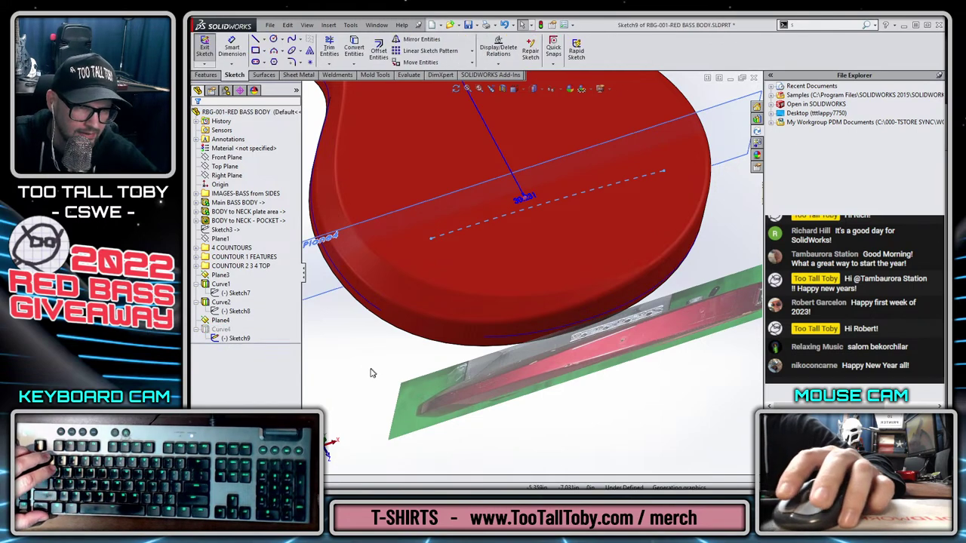
pyautogui.click(222, 287)
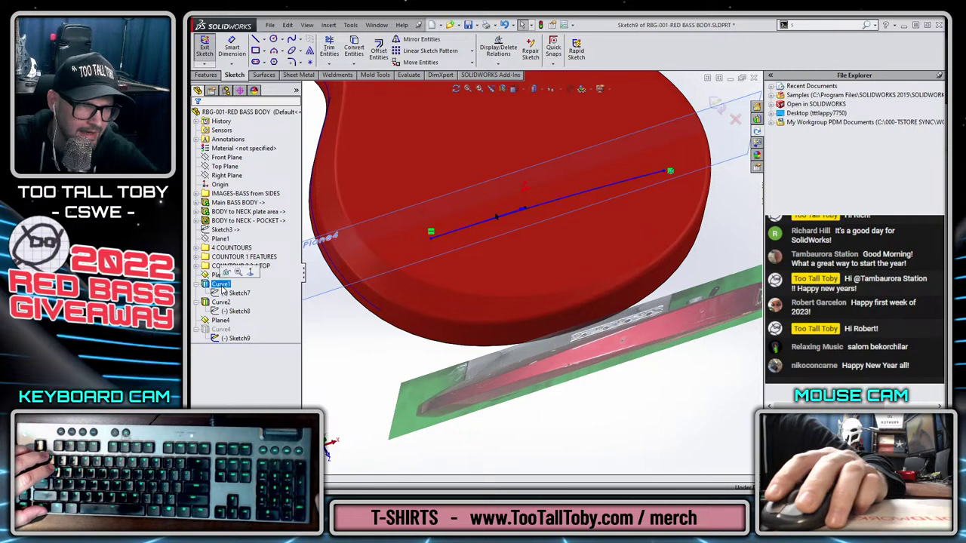
pyautogui.press('f')
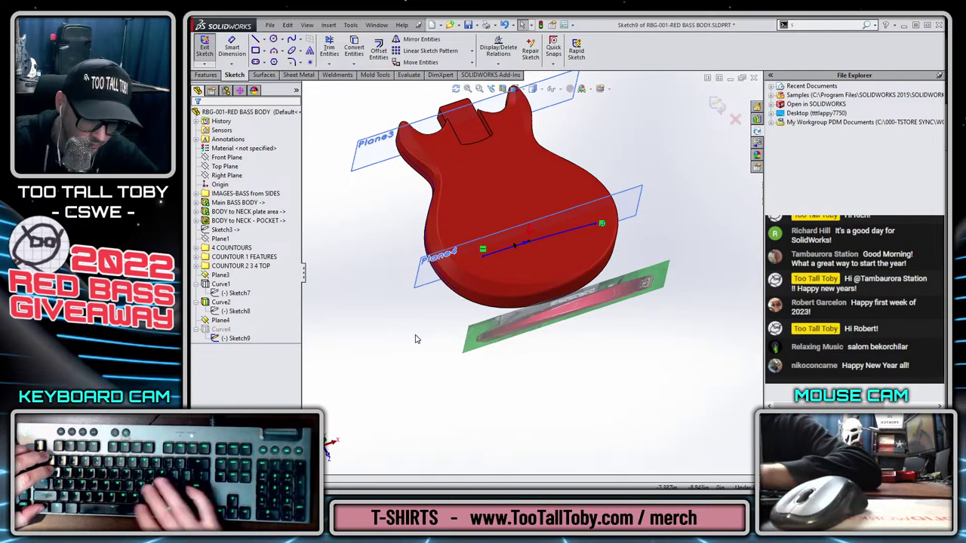
pyautogui.hotkey('ctrl', '8')
pyautogui.scroll(-5, 397, 296)
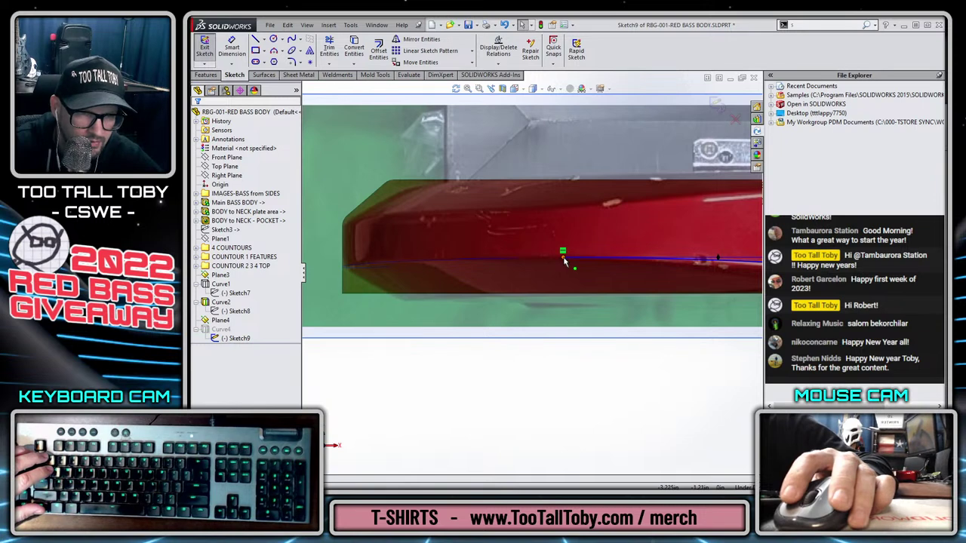
pyautogui.moveTo(565, 260)
pyautogui.mouseDown()
pyautogui.moveTo(468, 267)
pyautogui.moveTo(482, 267)
pyautogui.moveTo(485, 252)
pyautogui.moveTo(466, 264)
pyautogui.mouseUp()
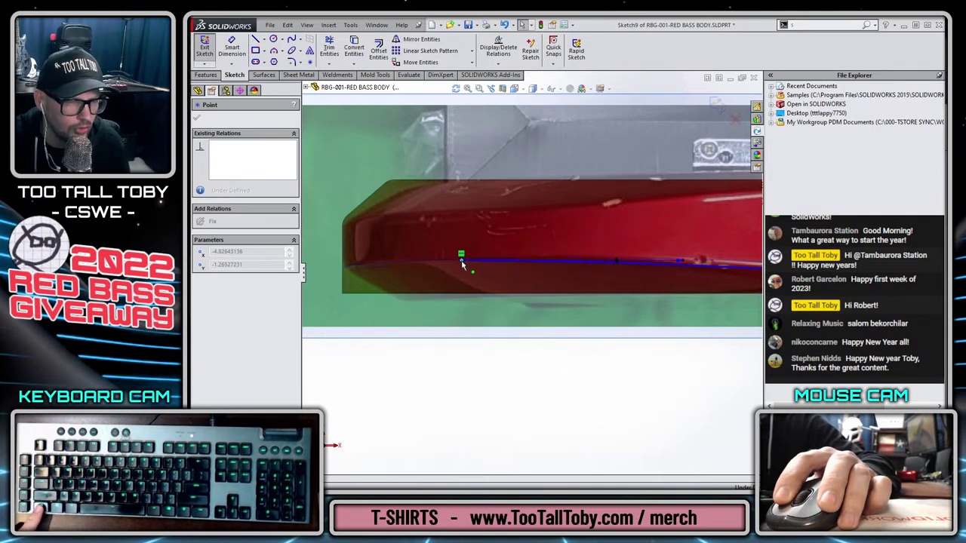
pyautogui.moveTo(463, 264); pyautogui.dragTo(472, 276)
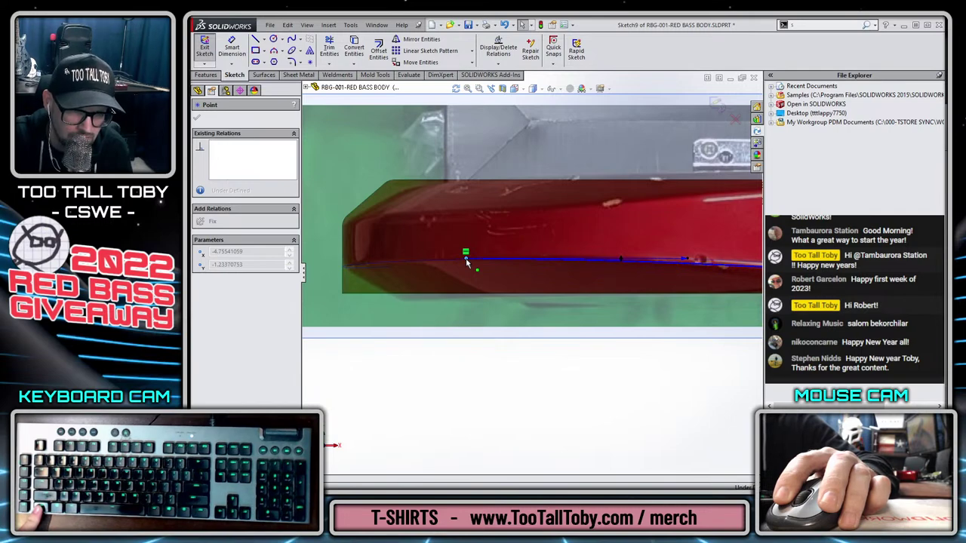
pyautogui.click(467, 262)
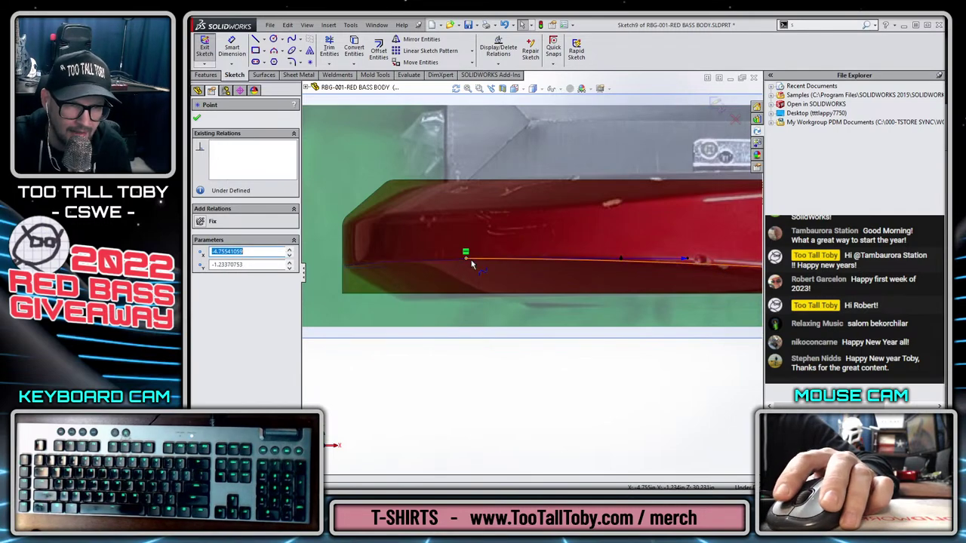
pyautogui.moveTo(482, 253); pyautogui.dragTo(481, 305, button='middle')
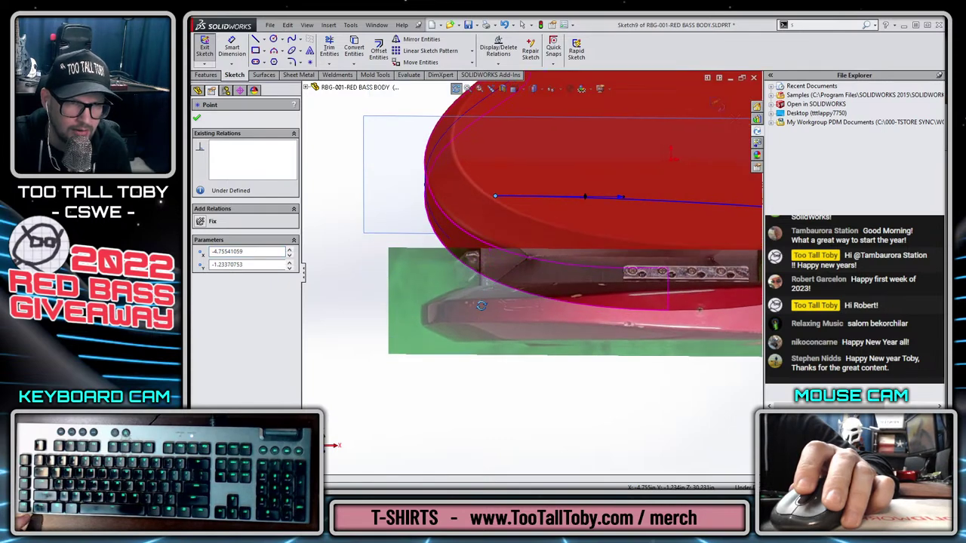
pyautogui.click(712, 105)
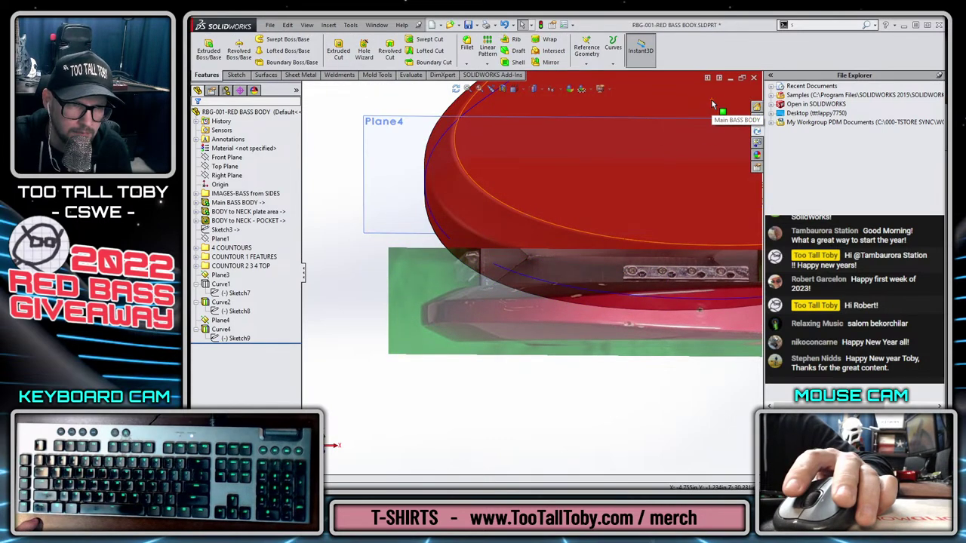
# Examine the gap between the ends of Curve2 and the newly projected curve along the side of the bass body.
pyautogui.scroll(2, 475, 276)
pyautogui.scroll(-2, 479, 275)
pyautogui.scroll(4, 494, 265)
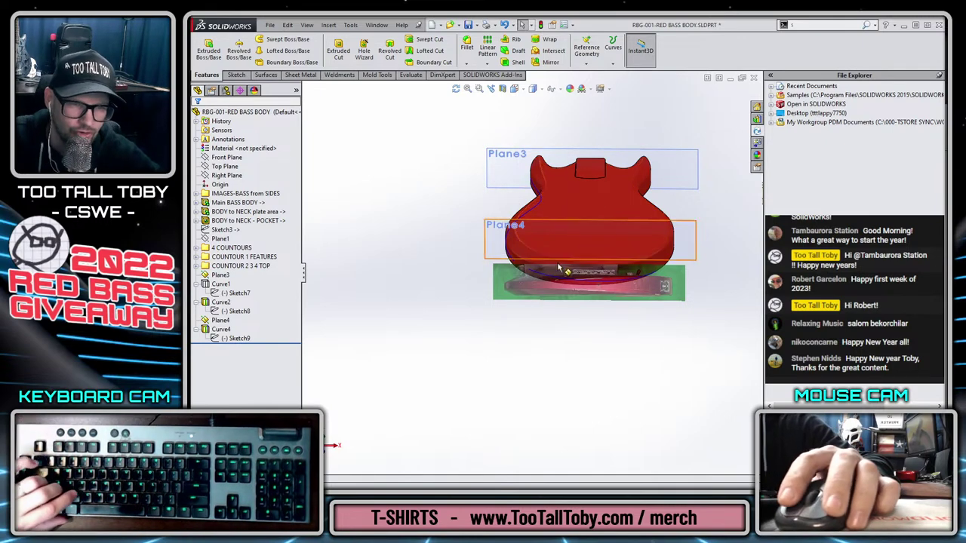
pyautogui.scroll(-4, 547, 272)
pyautogui.scroll(3, 476, 157)
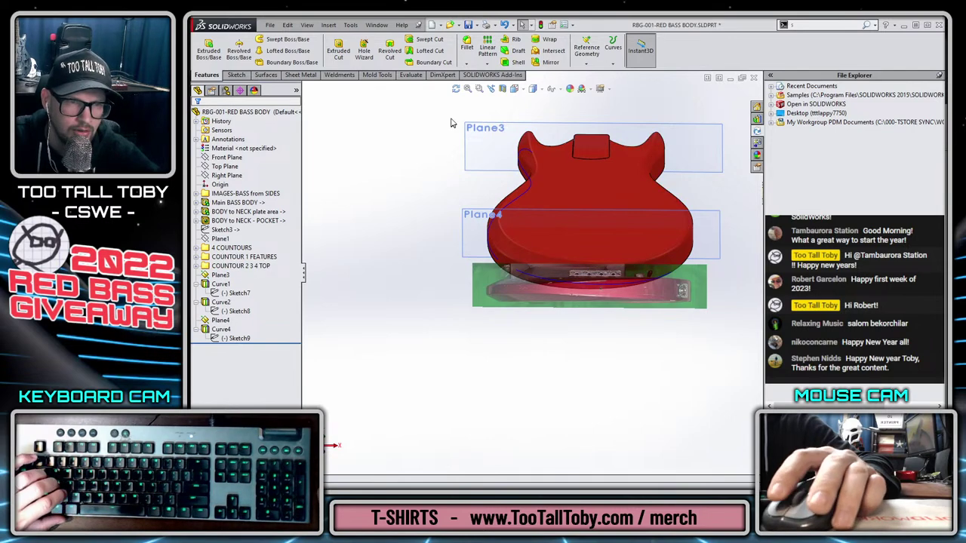
pyautogui.moveTo(466, 192); pyautogui.dragTo(366, 264, button='middle')
pyautogui.scroll(-4, 615, 323)
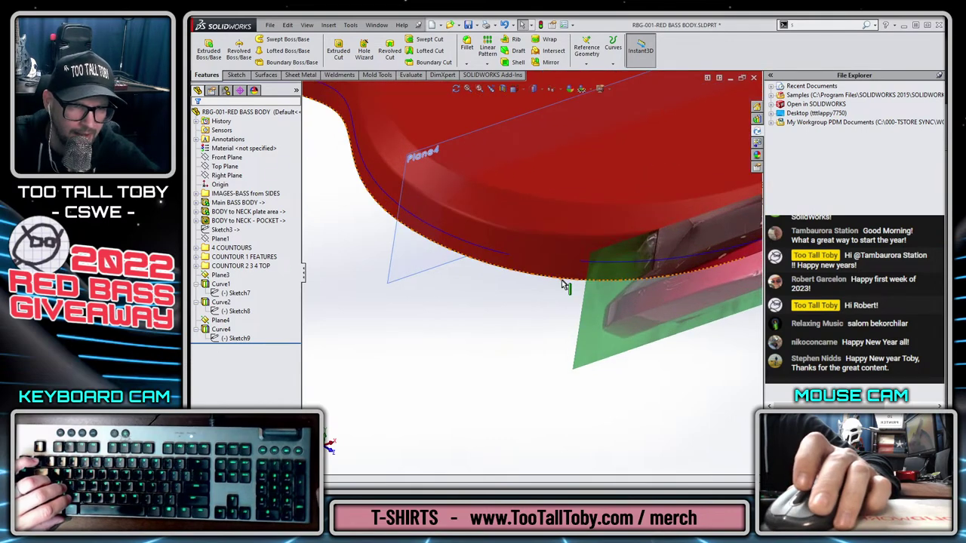
pyautogui.click(506, 258)
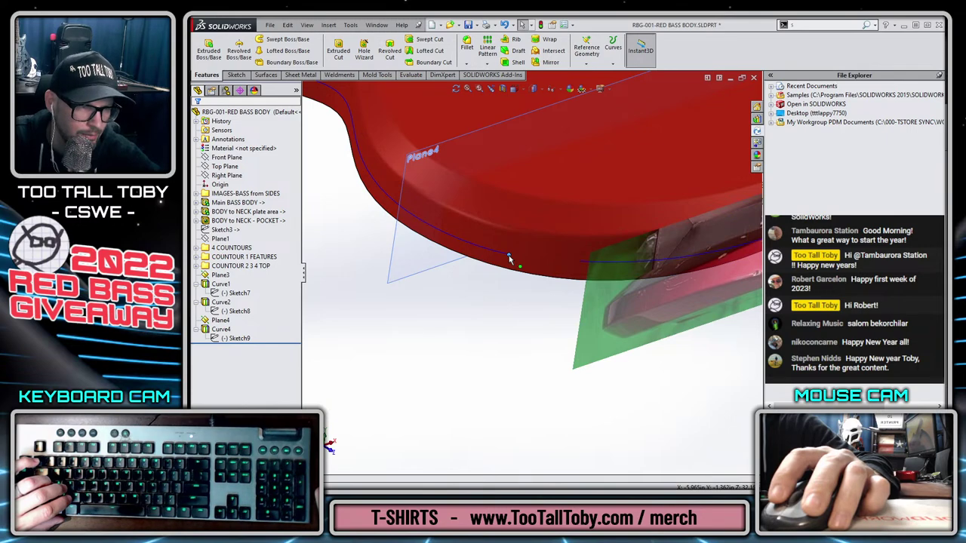
pyautogui.scroll(4, 488, 334)
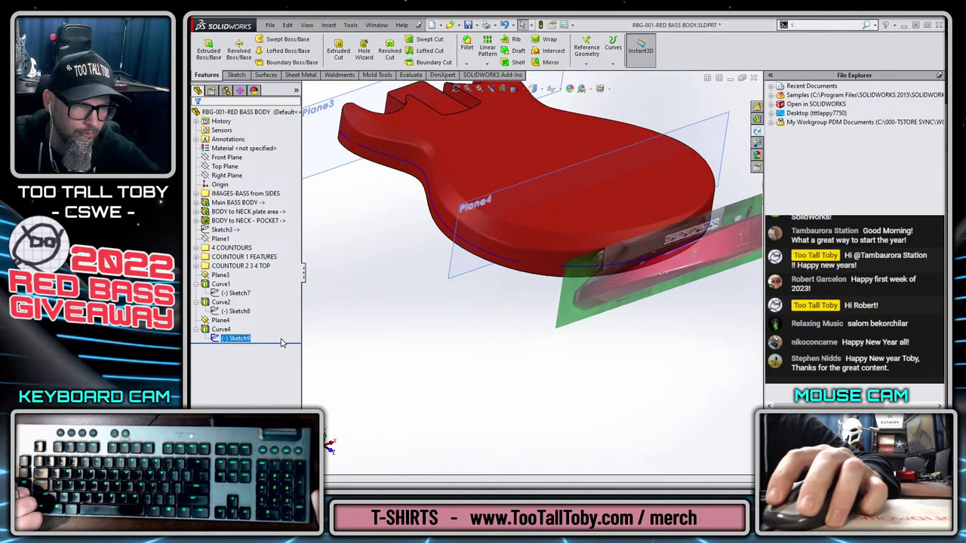
# Roll the model back to just before Curve4 and start a 3D sketch.
pyautogui.moveTo(285, 324); pyautogui.dragTo(285, 326)
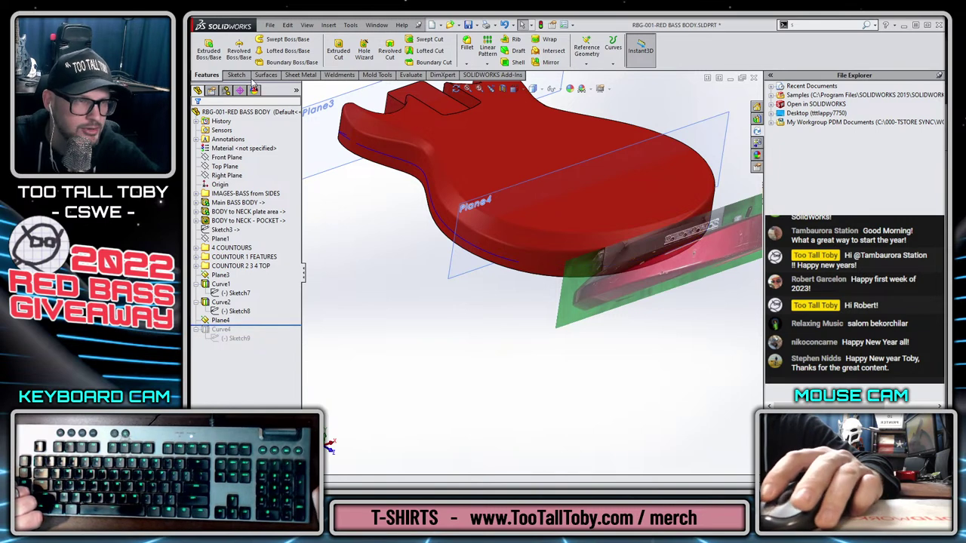
pyautogui.click(240, 77)
pyautogui.click(204, 65)
pyautogui.click(216, 84)
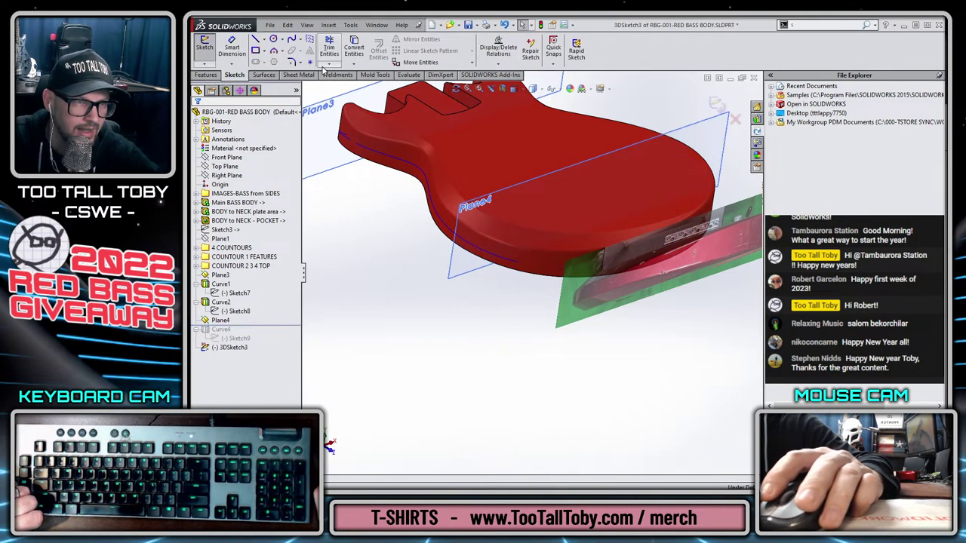
# Convert Curve2 into the 3D sketch and shorten the copy to a small segment at the curve's tail end.
pyautogui.click(485, 253)
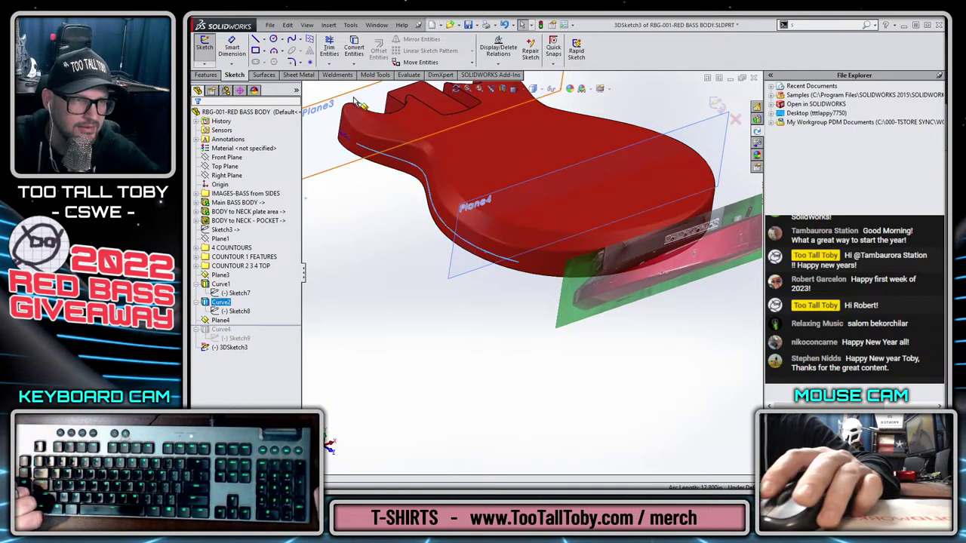
pyautogui.click(349, 50)
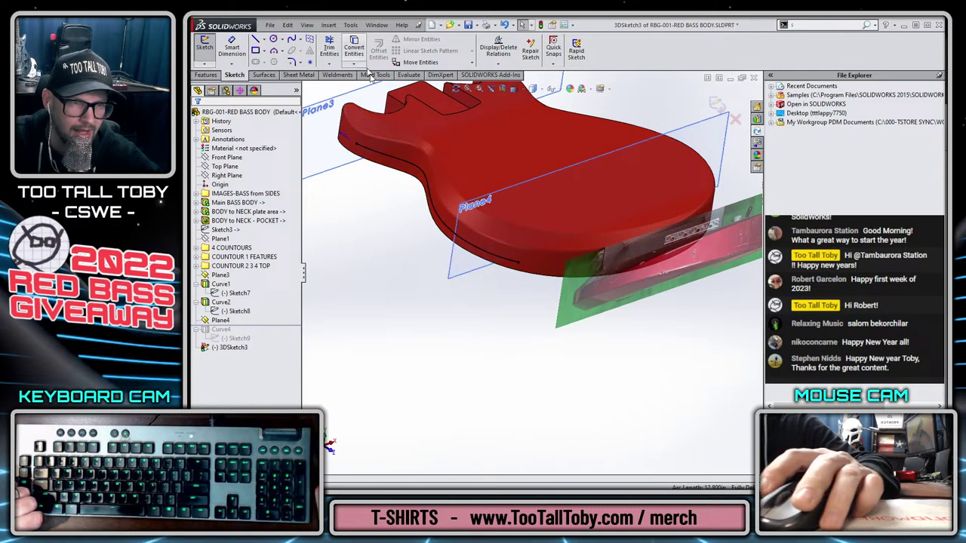
pyautogui.click(359, 148)
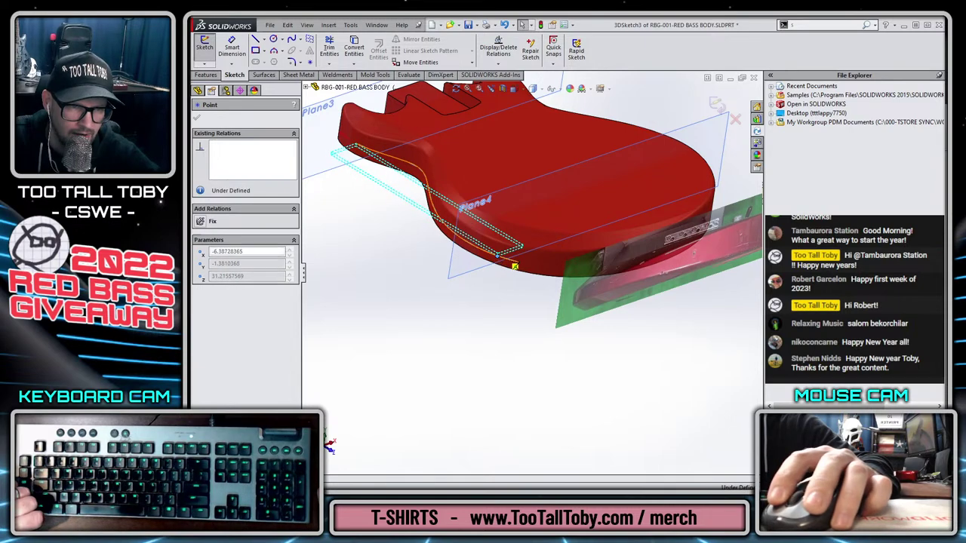
pyautogui.moveTo(499, 255); pyautogui.dragTo(498, 255)
pyautogui.click(502, 382)
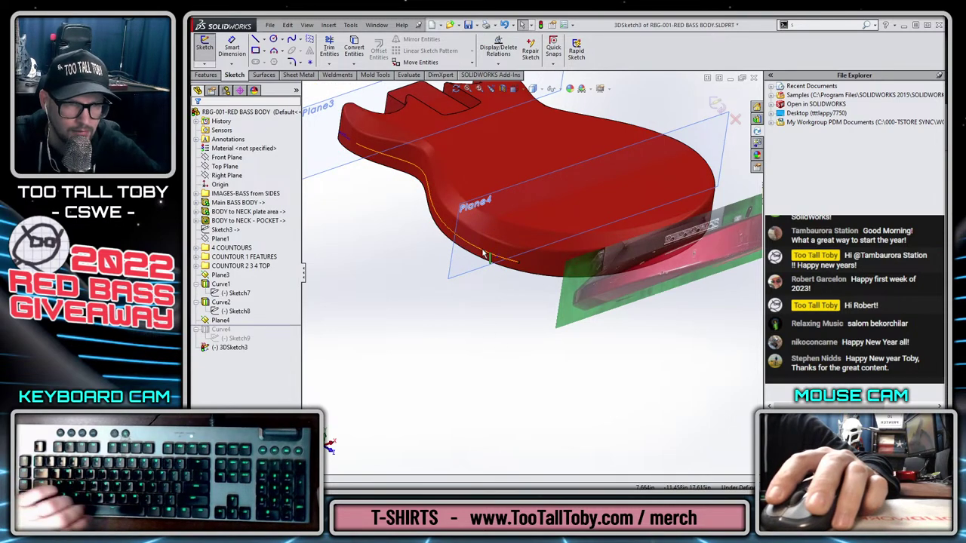
# Sketch a line from the inner end of the shortened segment up across the body's edge, and close the 3D sketch.
pyautogui.scroll(-5, 484, 254)
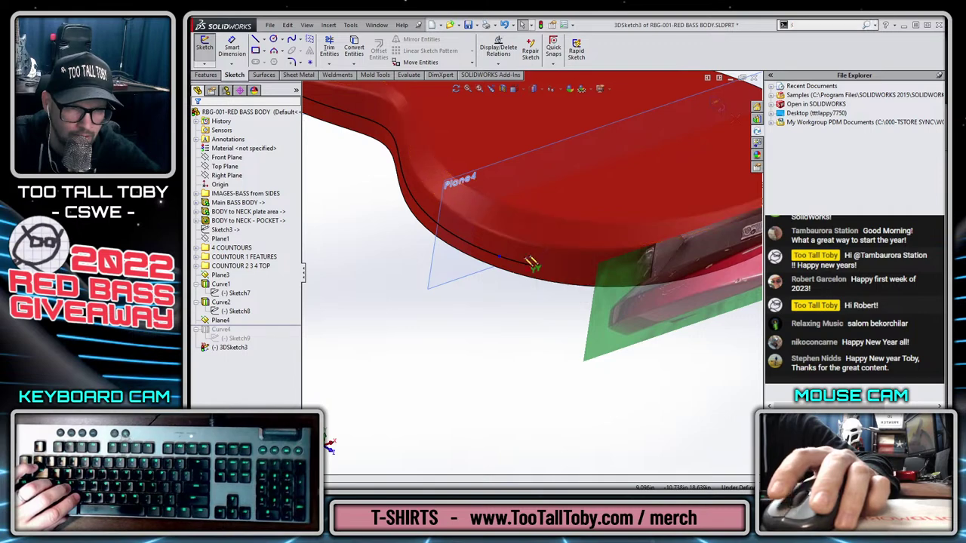
pyautogui.moveTo(499, 257)
pyautogui.mouseDown()
pyautogui.moveTo(506, 262)
pyautogui.moveTo(515, 219)
pyautogui.mouseUp()
pyautogui.press('Escape')
pyautogui.press('s')
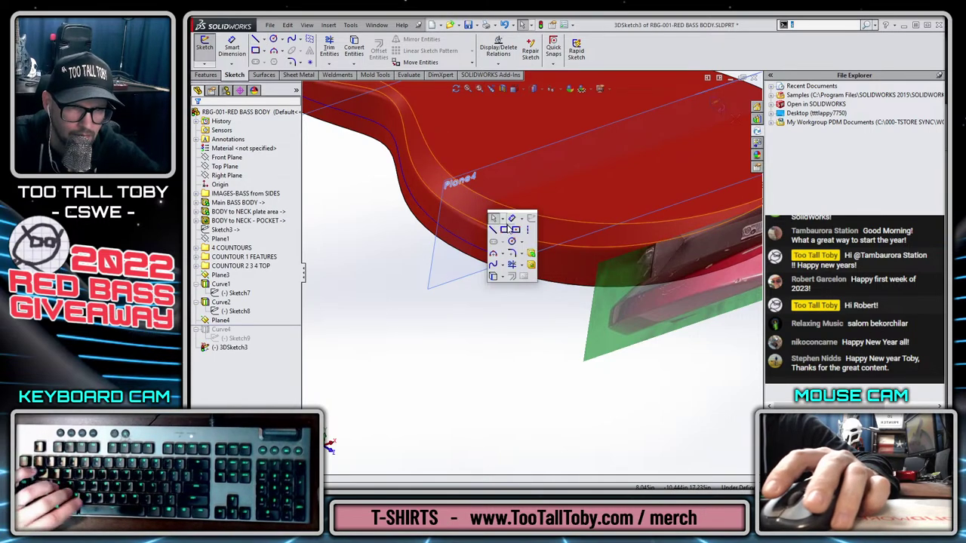
pyautogui.click(501, 304)
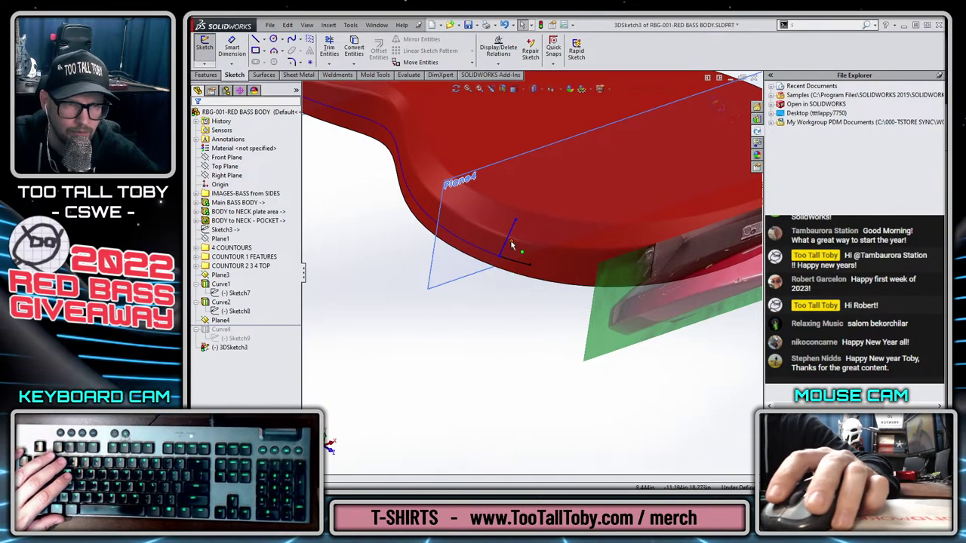
pyautogui.click(710, 101)
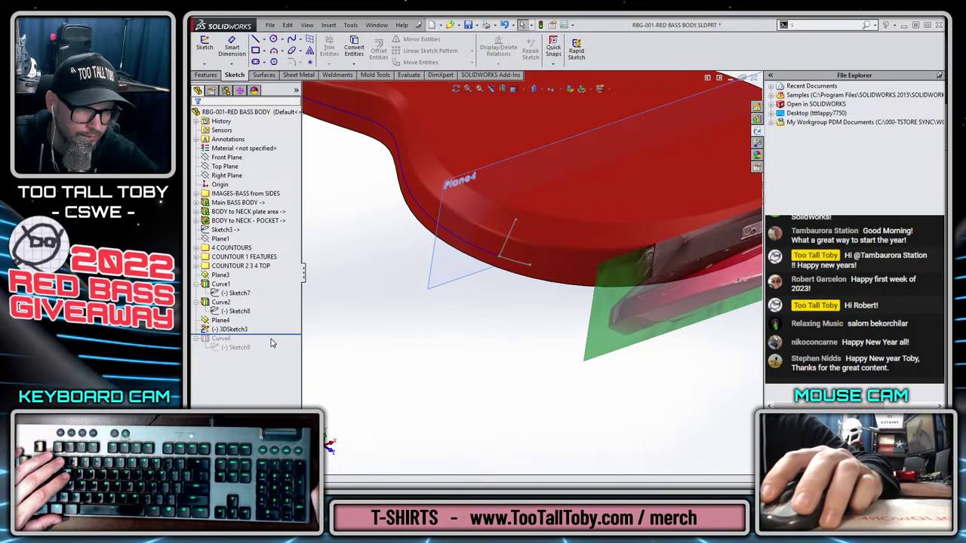
# Roll the model forward past Curve4 and, in Sketch9, move the spline's start point outward and down to match the photo, closing the sketch.
pyautogui.moveTo(277, 334); pyautogui.dragTo(275, 350)
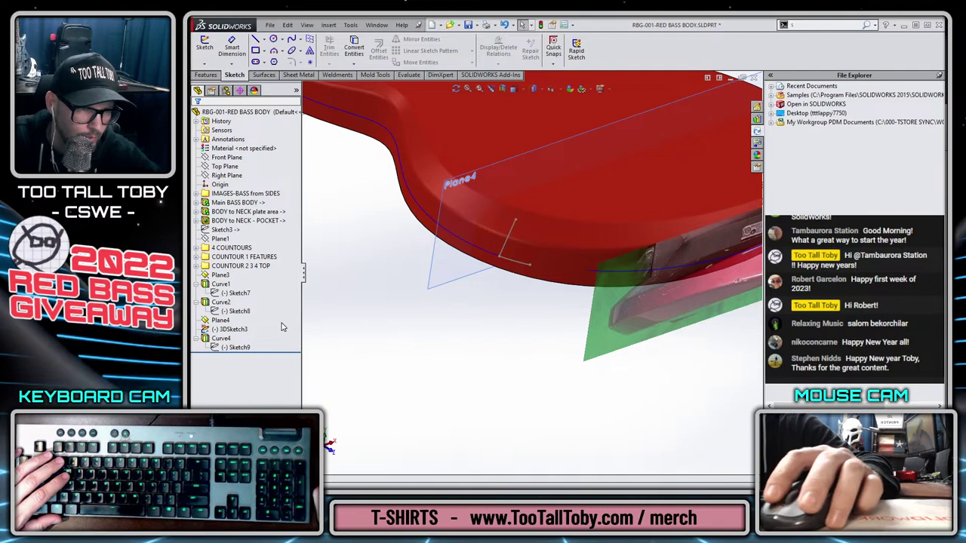
pyautogui.click(238, 347)
pyautogui.click(246, 320)
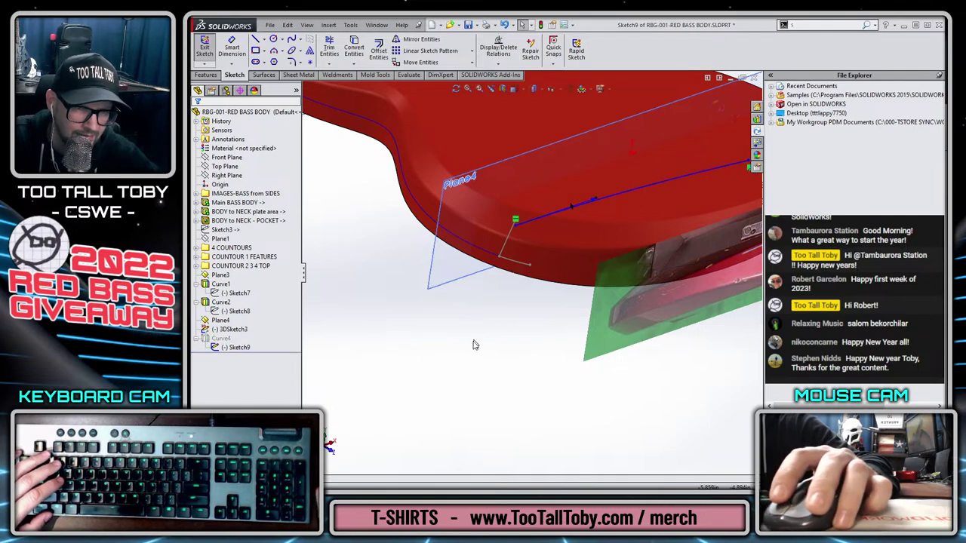
pyautogui.hotkey('ctrl', '8')
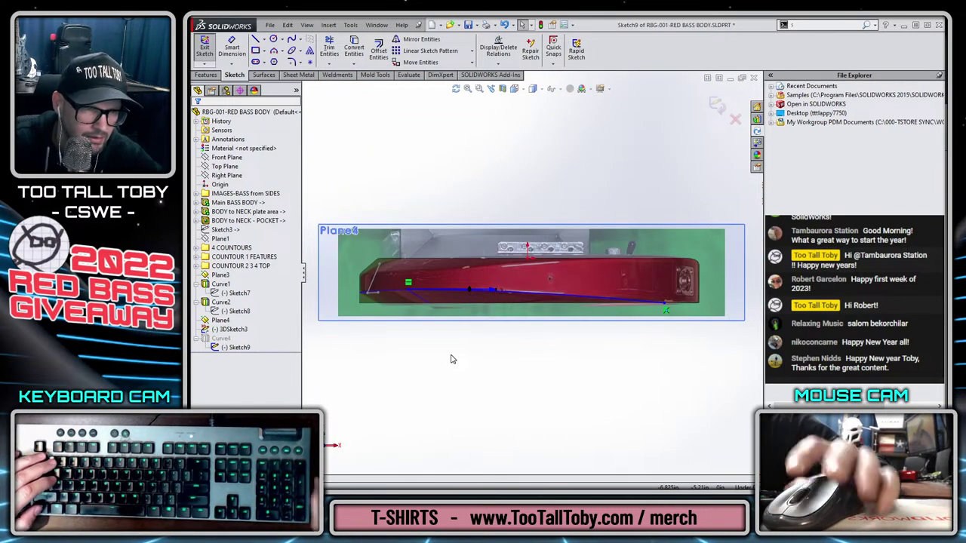
pyautogui.scroll(8, 394, 282)
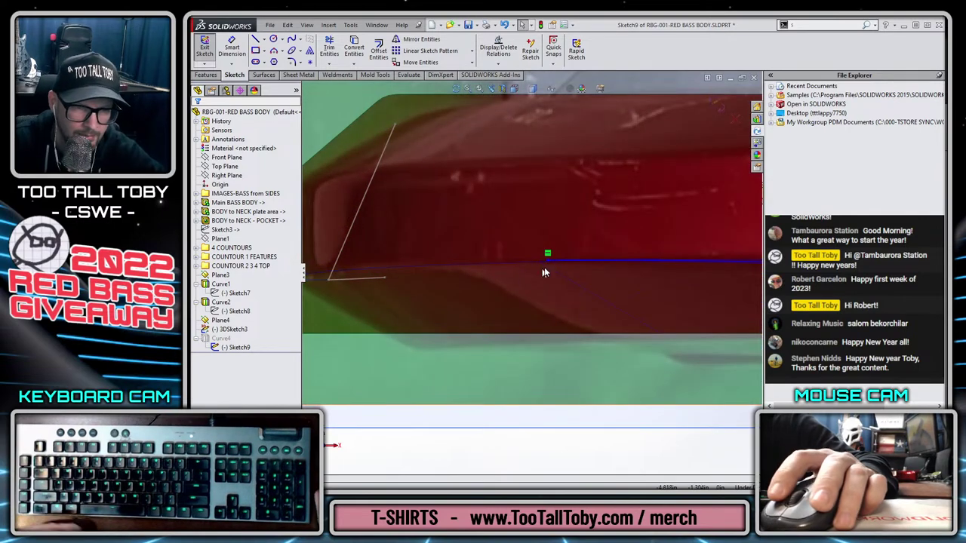
pyautogui.moveTo(548, 263); pyautogui.dragTo(506, 279)
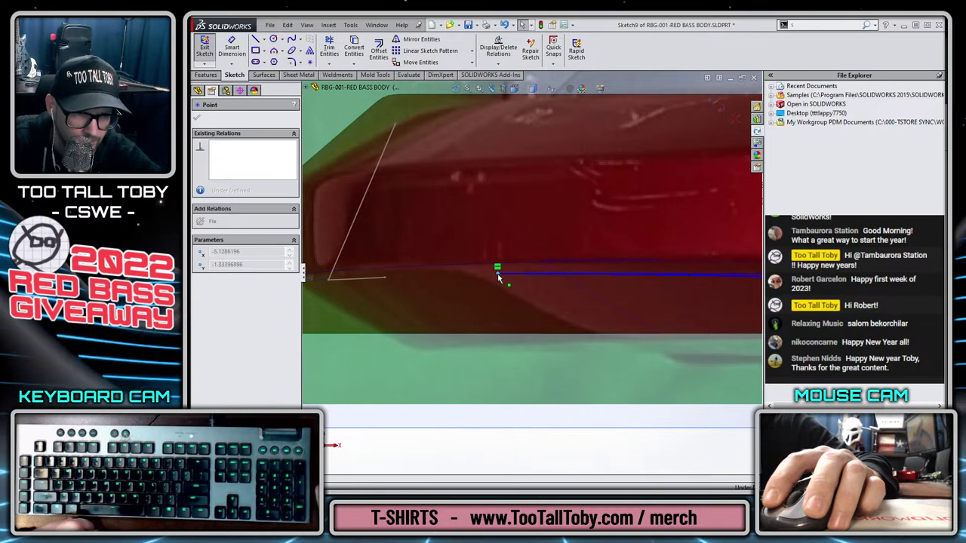
pyautogui.click(498, 273)
pyautogui.scroll(-5, 488, 299)
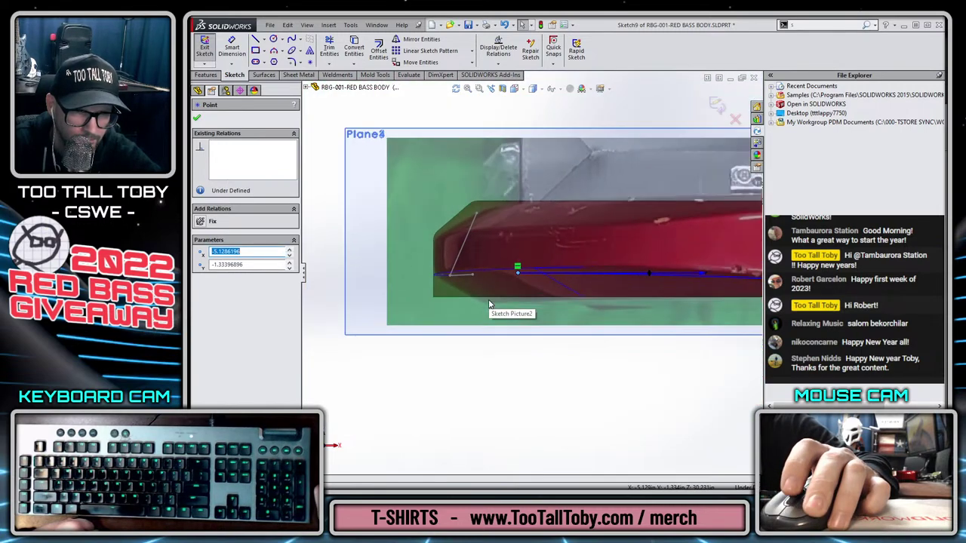
pyautogui.scroll(-5, 488, 299)
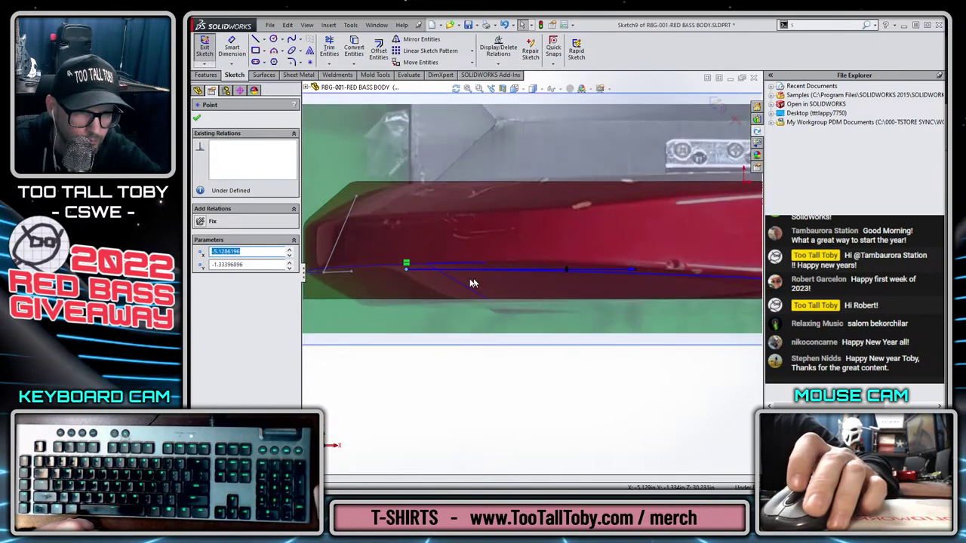
pyautogui.scroll(-3, 440, 280)
pyautogui.scroll(10, 410, 274)
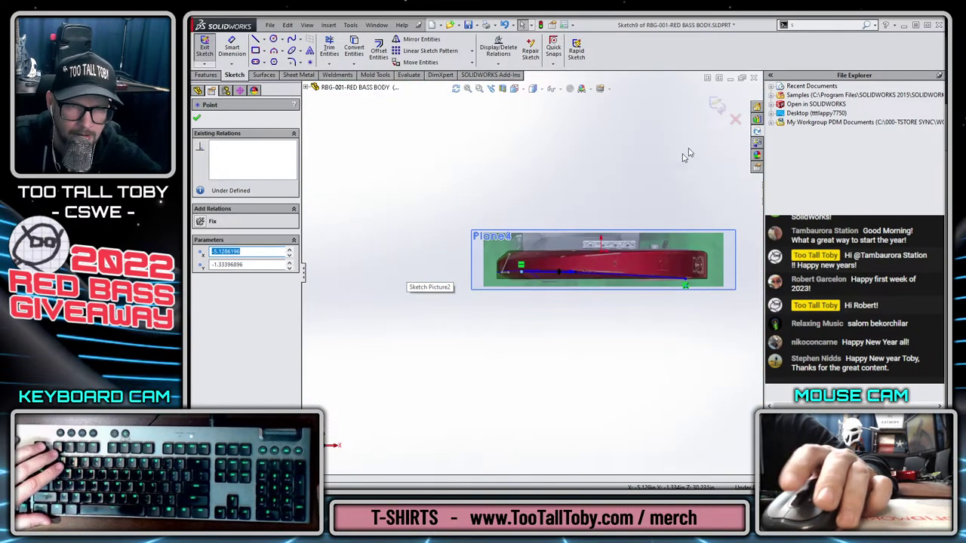
pyautogui.click(715, 104)
# Delete 3DSketch3, the short segment and line at the tail of Curve2.
pyautogui.moveTo(426, 270); pyautogui.dragTo(457, 339, button='middle')
pyautogui.scroll(-4, 520, 351)
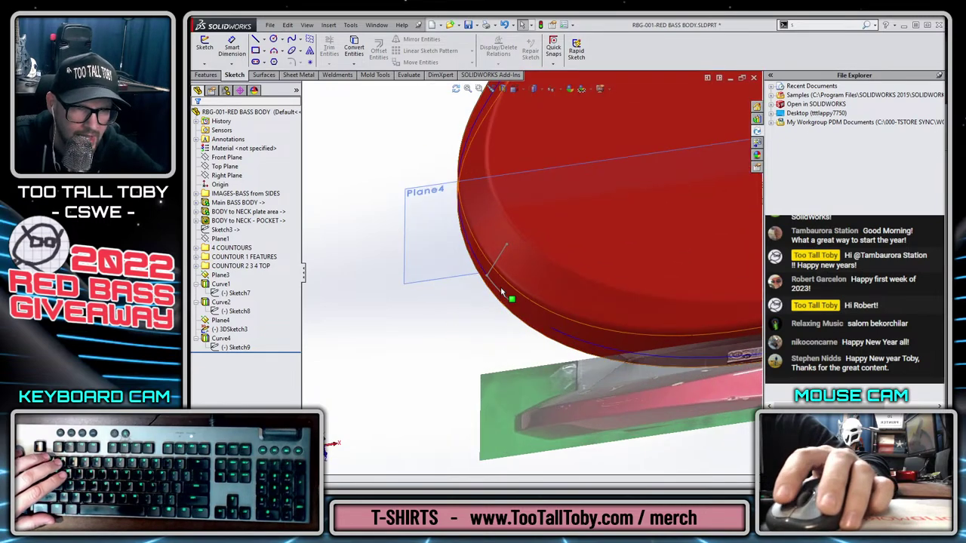
pyautogui.click(498, 295)
pyautogui.press('Delete')
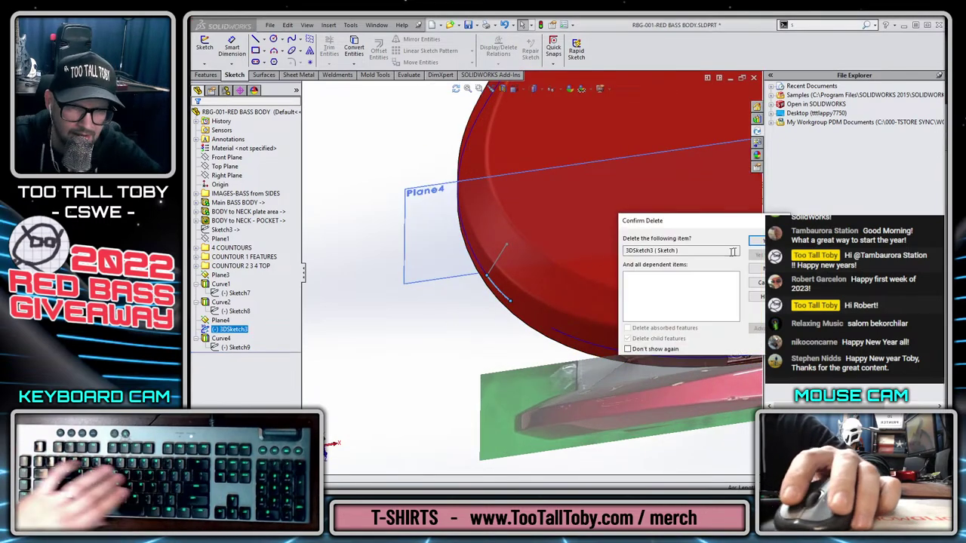
pyautogui.press('Return')
# Start a 3D sketch and a Fit Spline on the projected curve along the body's side, with Closed spline turned off.
pyautogui.scroll(5, 473, 351)
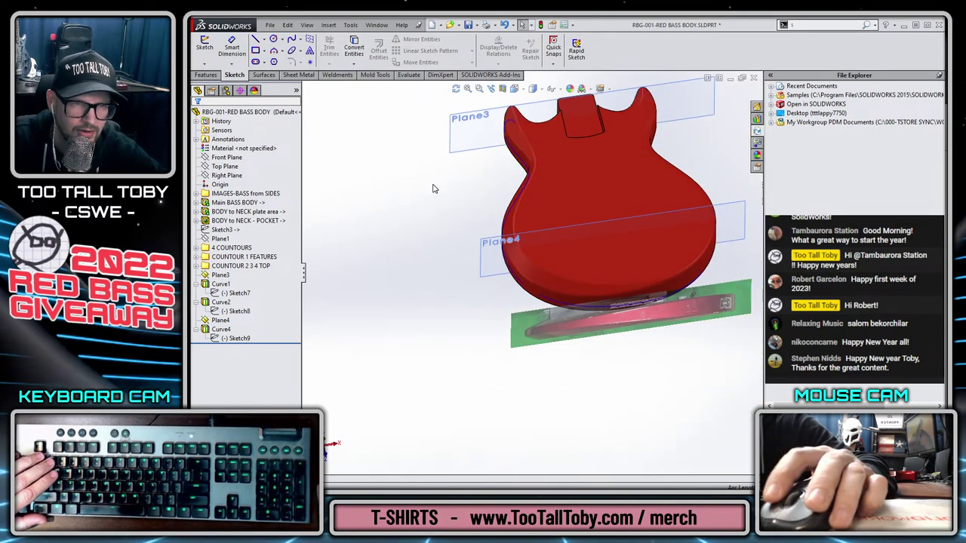
pyautogui.click(205, 62)
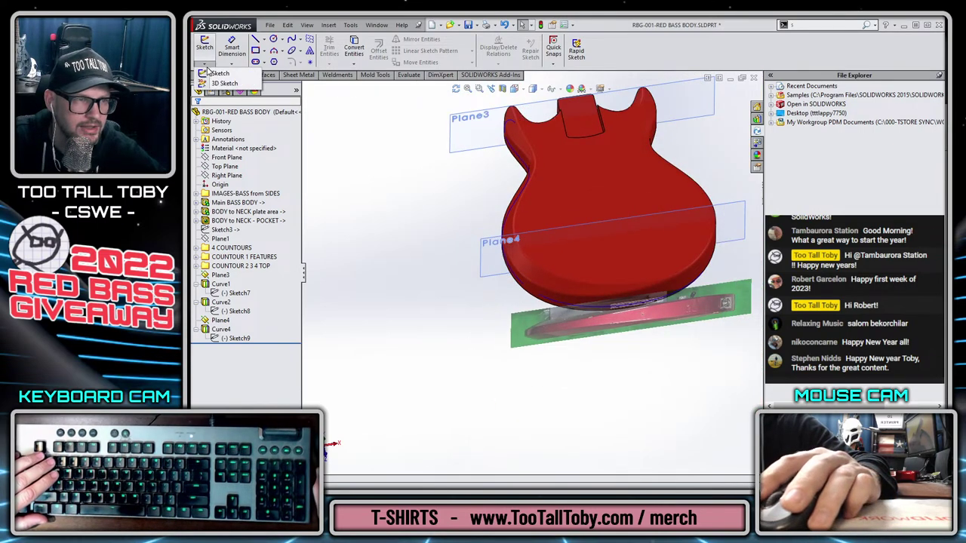
pyautogui.click(224, 84)
pyautogui.click(350, 25)
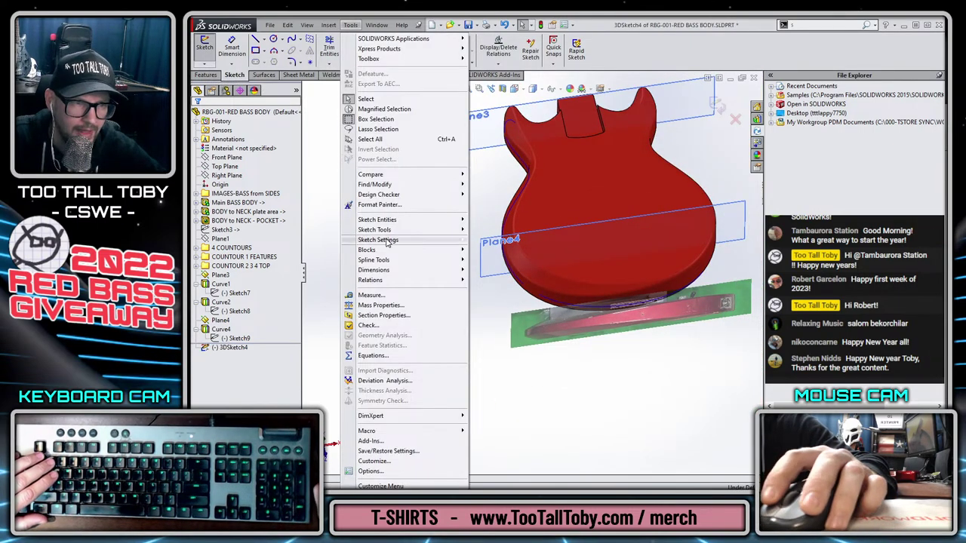
pyautogui.moveTo(387, 260)
pyautogui.click(499, 335)
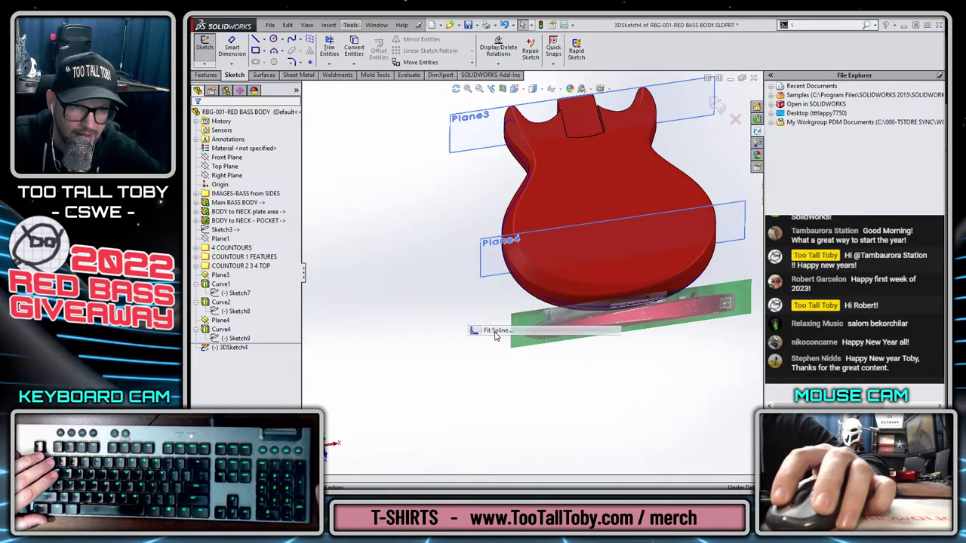
pyautogui.click(511, 173)
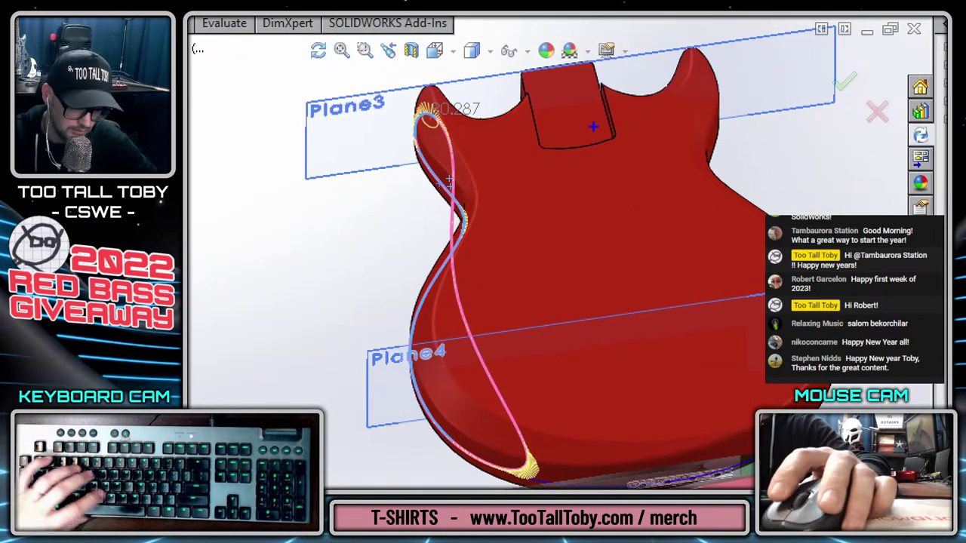
pyautogui.moveTo(516, 475); pyautogui.dragTo(523, 187)
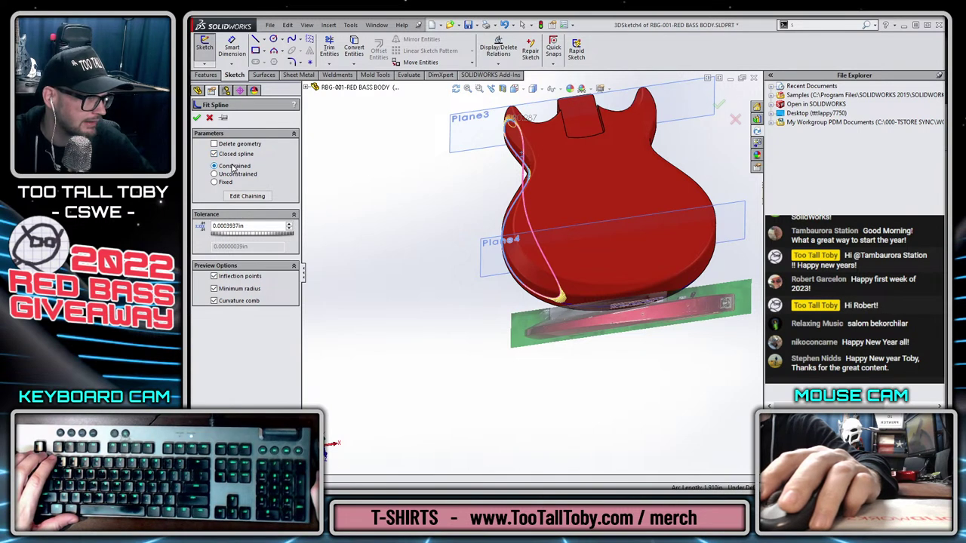
pyautogui.click(215, 154)
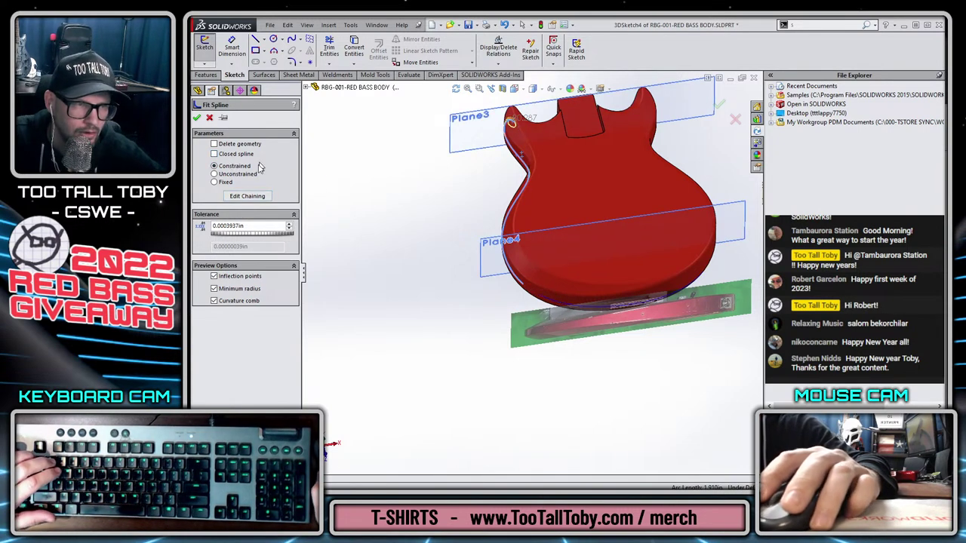
# Add the projected curve segments around the body's tail end to the fit spline, accept it and close the 3D sketch.
pyautogui.scroll(-3, 564, 295)
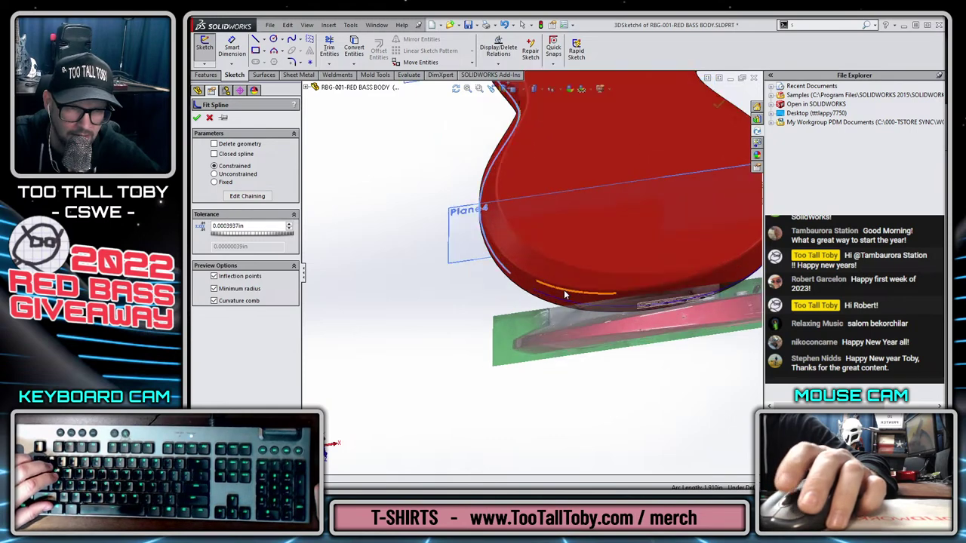
pyautogui.click(526, 294)
pyautogui.moveTo(528, 300); pyautogui.dragTo(539, 282, button='middle')
pyautogui.scroll(5, 539, 287)
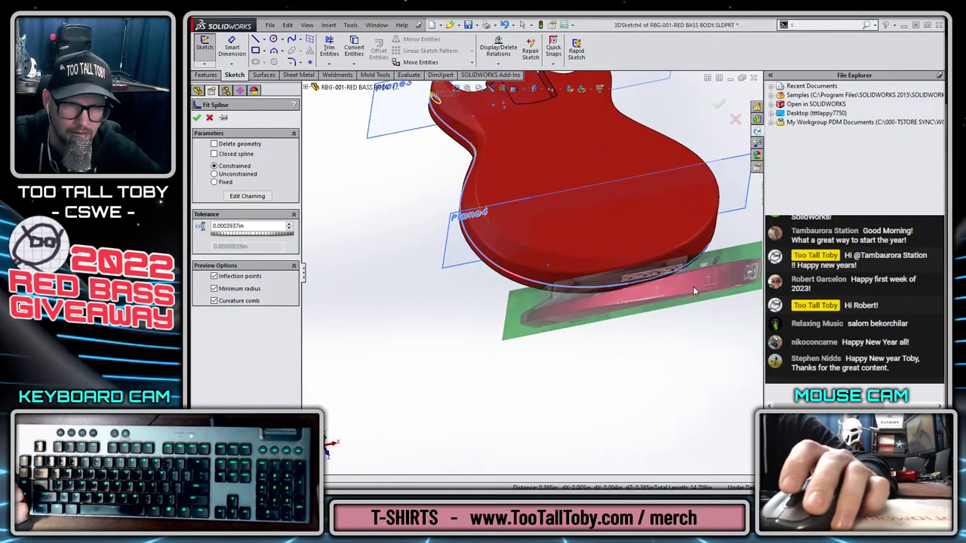
pyautogui.moveTo(594, 294)
pyautogui.mouseDown(button='middle')
pyautogui.moveTo(624, 281)
pyautogui.moveTo(604, 298)
pyautogui.mouseUp(button='middle')
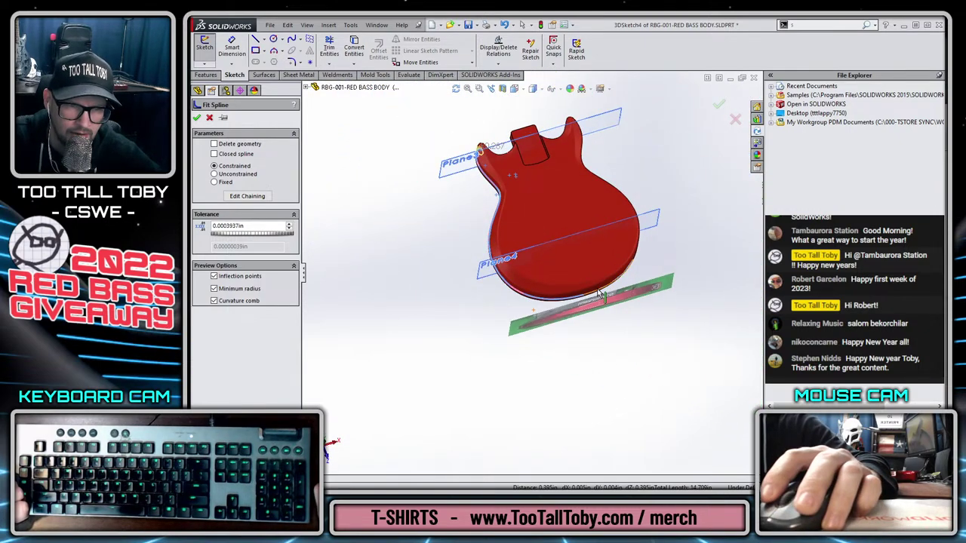
pyautogui.scroll(-4, 600, 293)
pyautogui.click(559, 293)
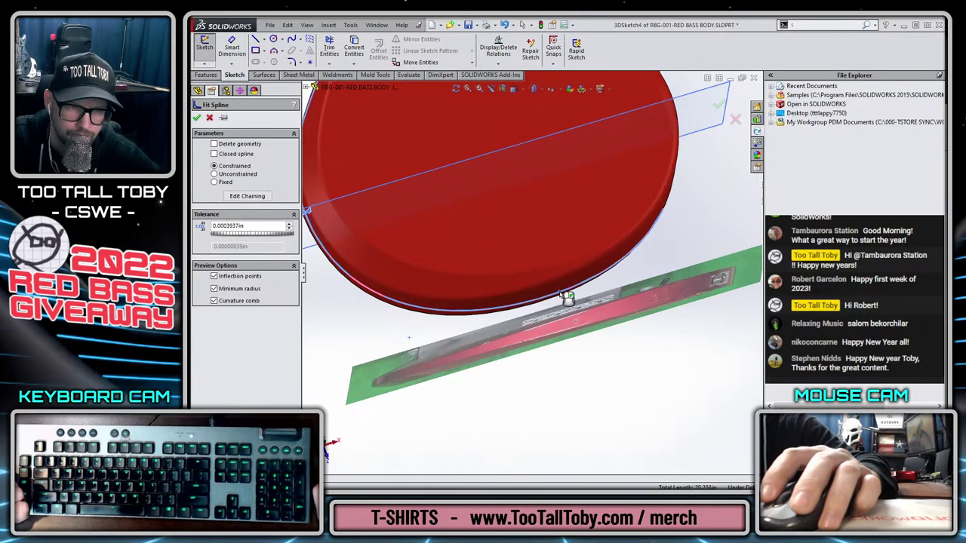
pyautogui.scroll(6, 634, 252)
pyautogui.scroll(-2, 672, 181)
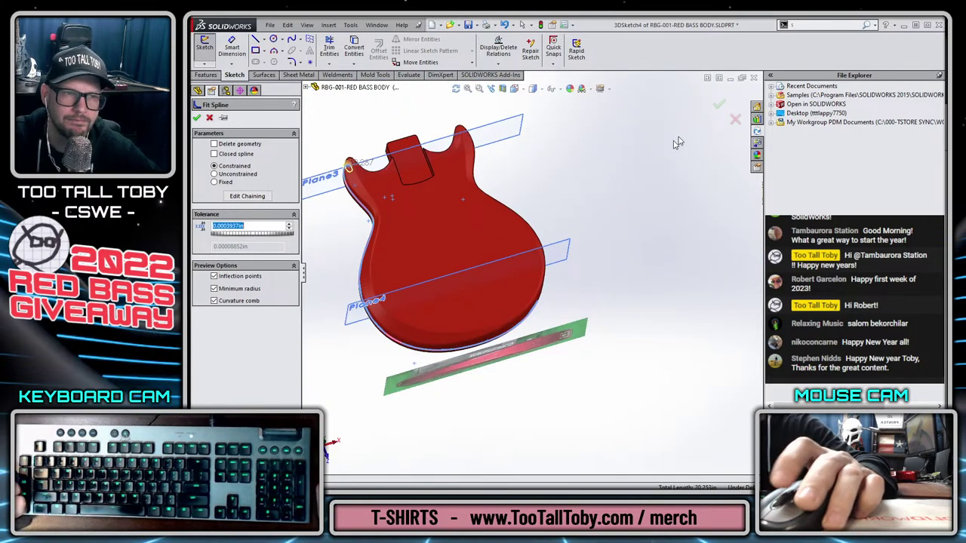
pyautogui.click(719, 104)
pyautogui.moveTo(456, 297); pyautogui.dragTo(692, 143, button='middle')
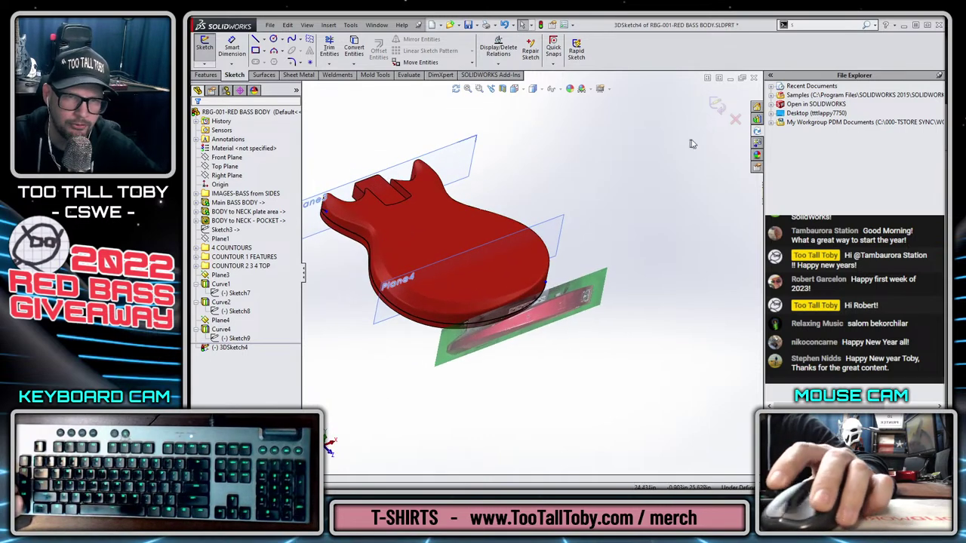
pyautogui.click(716, 103)
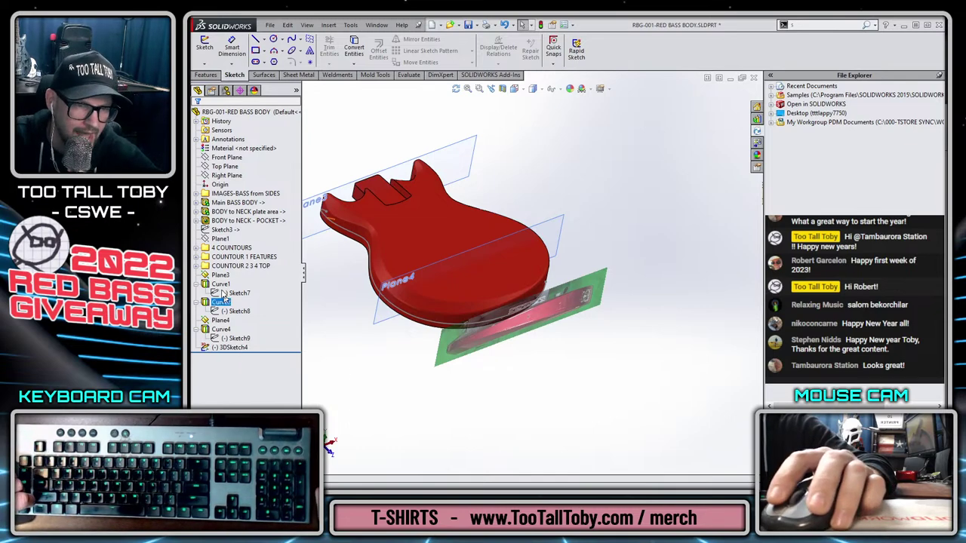
# Hide the IMAGE-Bass from BOTTOM reference sketch inside the IMAGES-BASS from SIDES folder.
pyautogui.click(226, 311)
pyautogui.press('Escape')
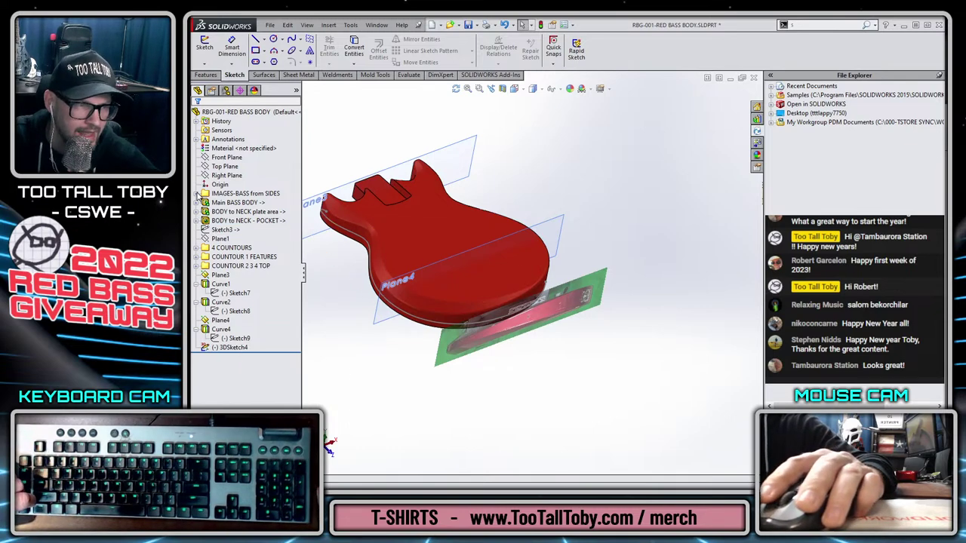
pyautogui.click(196, 194)
pyautogui.click(257, 238)
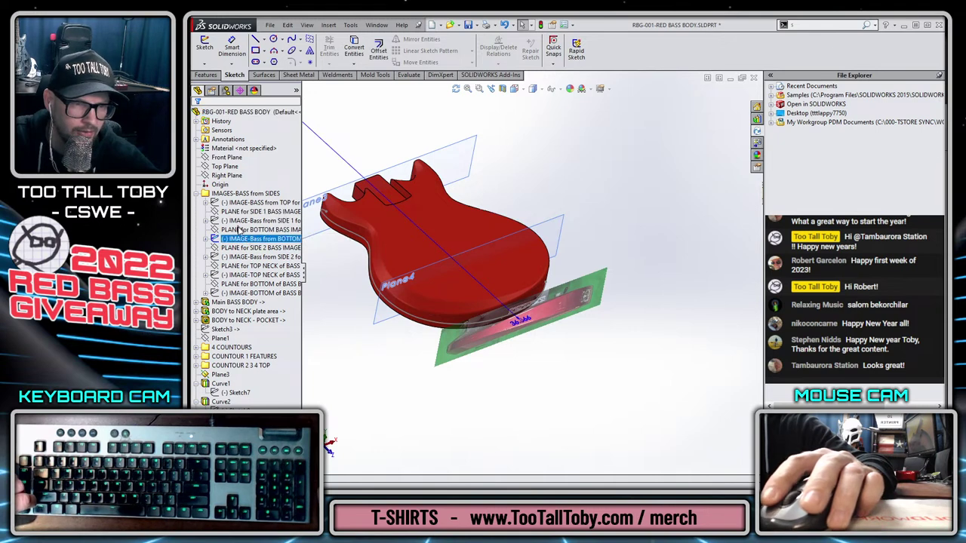
pyautogui.click(375, 411)
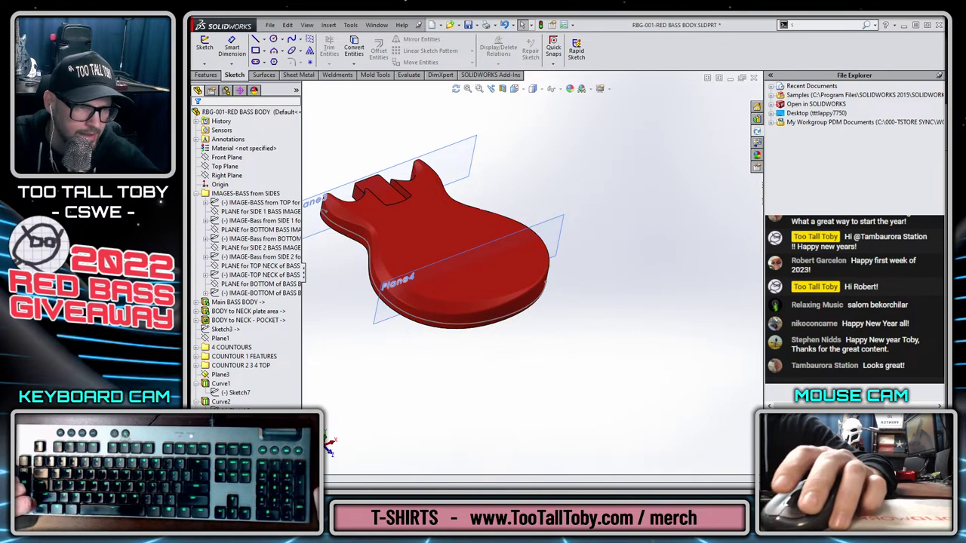
# Set the sketch color of 3DSketch4, the fitted contour spline, to cyan.
pyautogui.rightClick(231, 367)
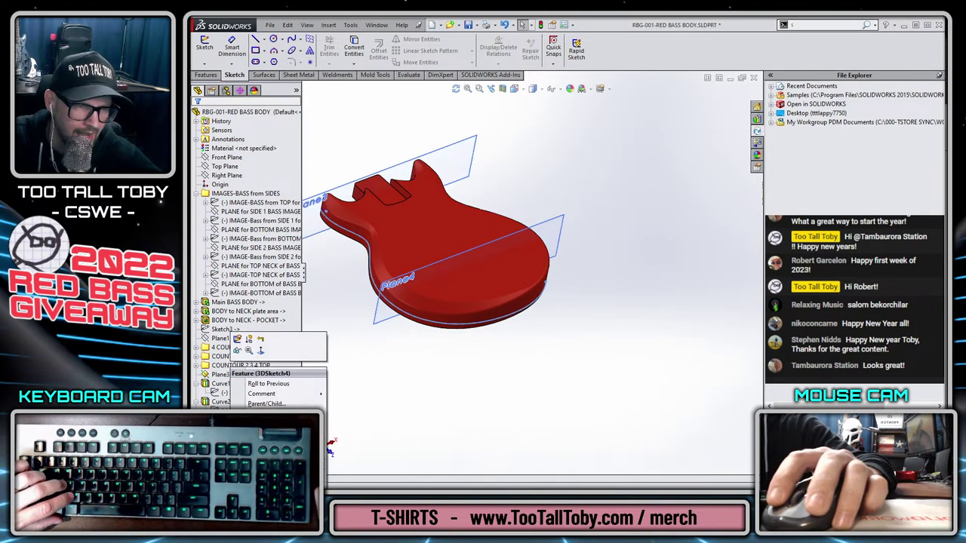
pyautogui.click(267, 453)
pyautogui.click(257, 272)
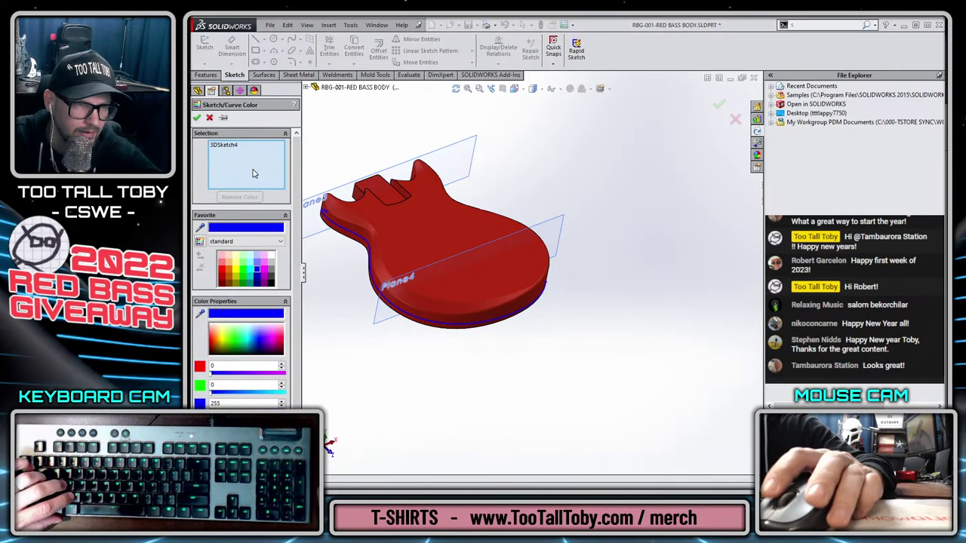
pyautogui.click(251, 272)
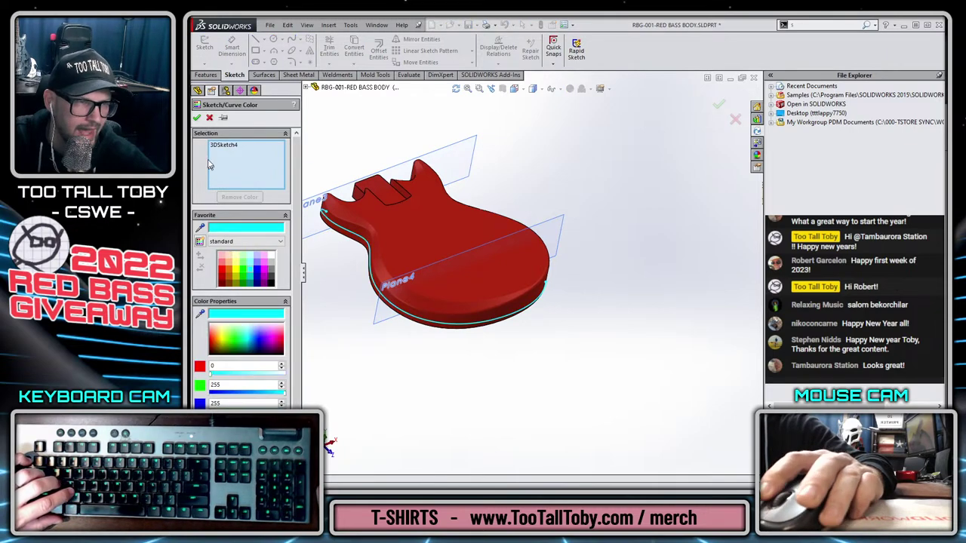
pyautogui.click(197, 118)
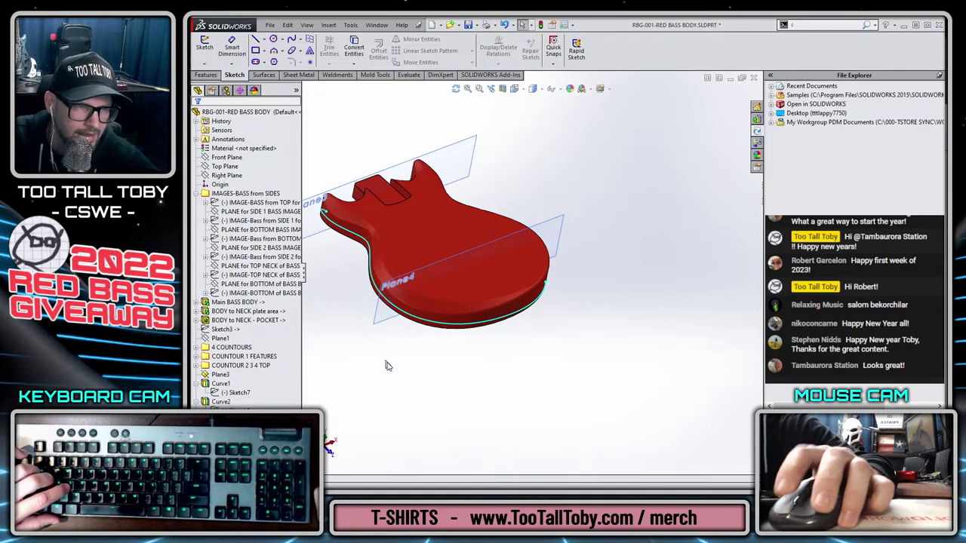
# Show the reference image of the bass's underside and start a sketch on the plane for the bottom of the bass.
pyautogui.moveTo(384, 366); pyautogui.dragTo(470, 141, button='middle')
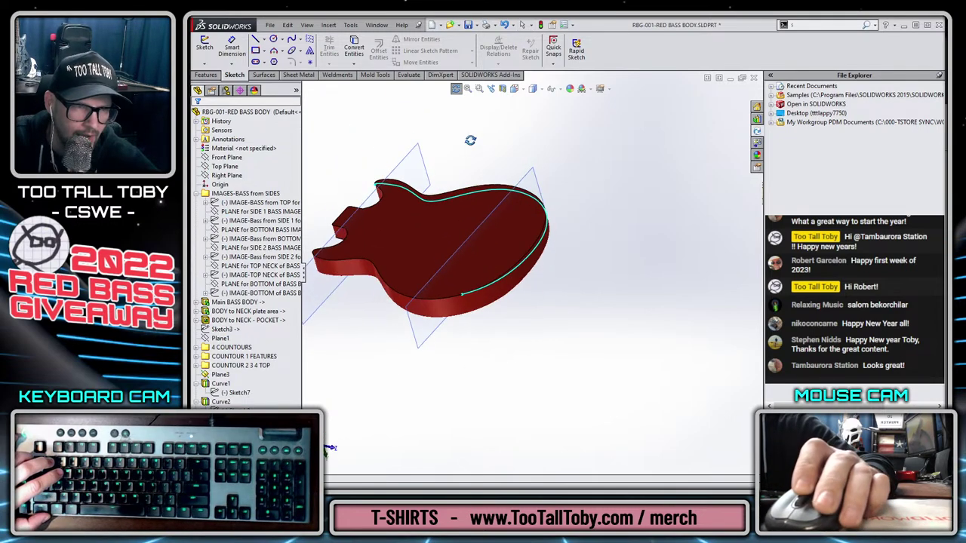
pyautogui.moveTo(459, 217); pyautogui.dragTo(422, 223, button='middle')
pyautogui.click(428, 220)
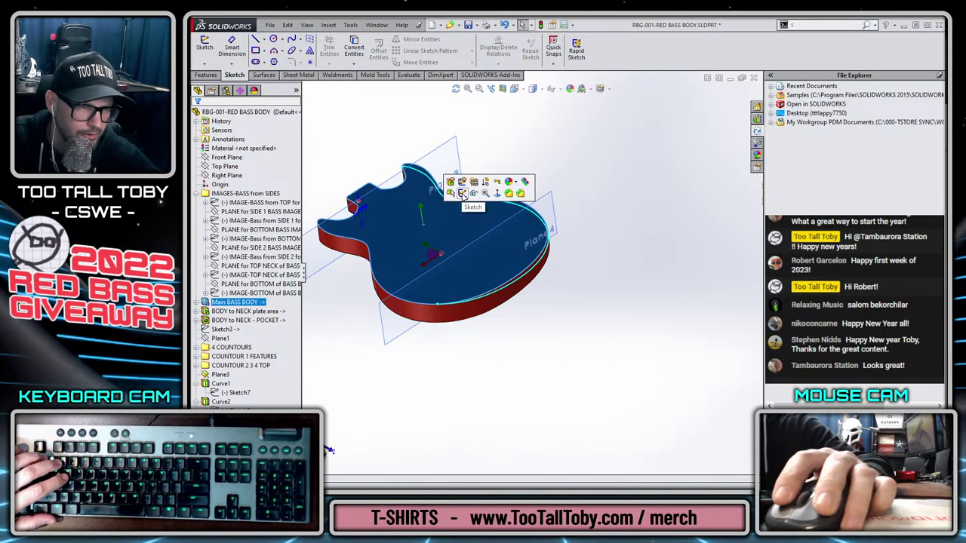
pyautogui.click(375, 445)
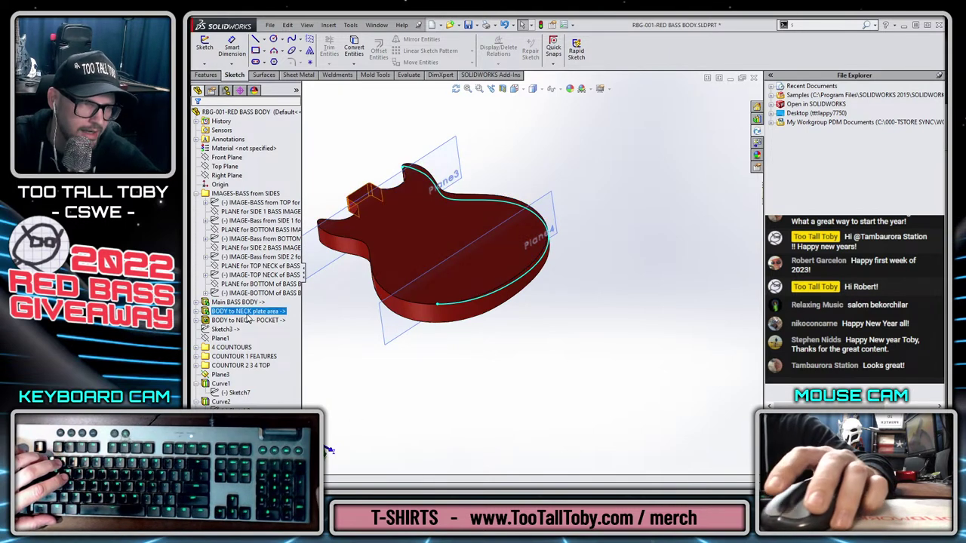
pyautogui.click(240, 284)
pyautogui.click(240, 269)
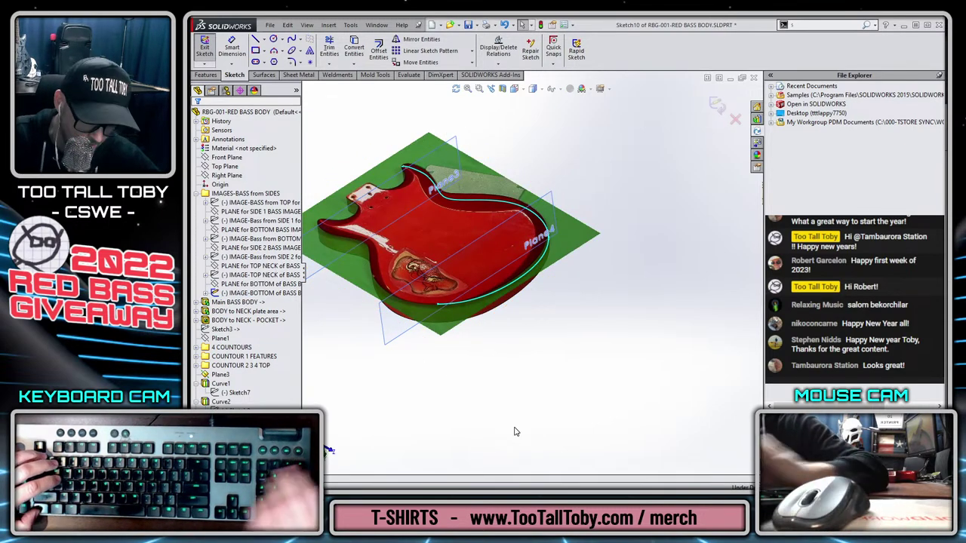
# Square the view to the underside sketch plane, roll it until the neck points up, and compare it with side and angled views.
pyautogui.hotkey('ctrl', '8')
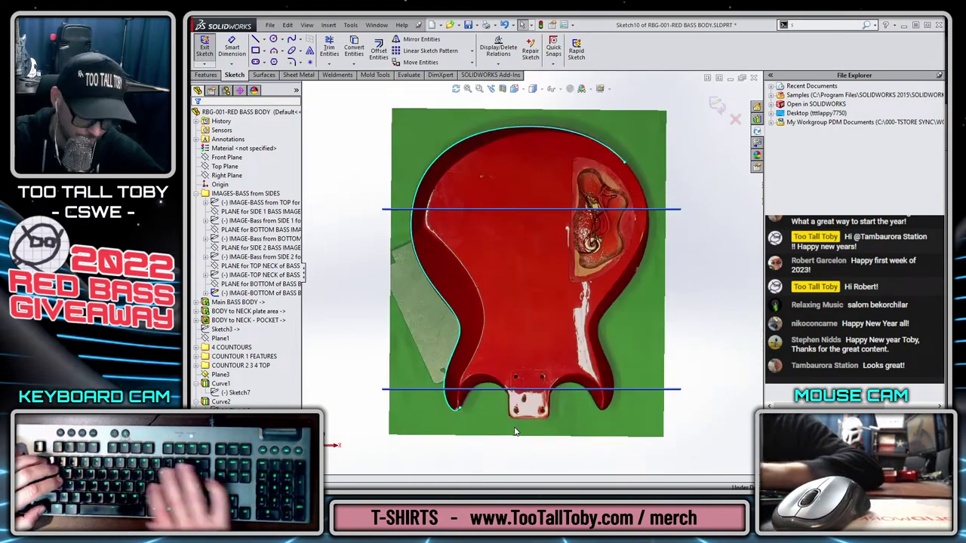
pyautogui.hotkey('alt', 'Right')
pyautogui.hotkey('alt', 'Right')
pyautogui.hotkey('alt', 'Right')
pyautogui.hotkey('alt', 'Right')
pyautogui.hotkey('alt', 'Right')
pyautogui.hotkey('alt', 'Right')
pyautogui.hotkey('alt', 'Right')
pyautogui.hotkey('alt', 'Right')
pyautogui.hotkey('alt', 'Right')
pyautogui.hotkey('alt', 'Right')
pyautogui.hotkey('alt', 'Right')
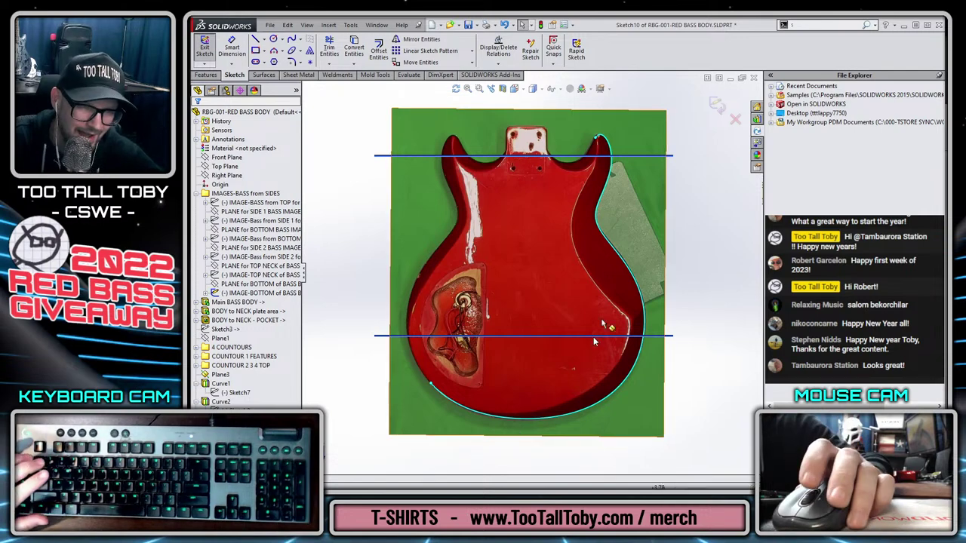
pyautogui.moveTo(515, 432)
pyautogui.mouseDown(button='middle')
pyautogui.moveTo(523, 349)
pyautogui.moveTo(548, 318)
pyautogui.mouseUp(button='middle')
pyautogui.hotkey('ctrl', '1')
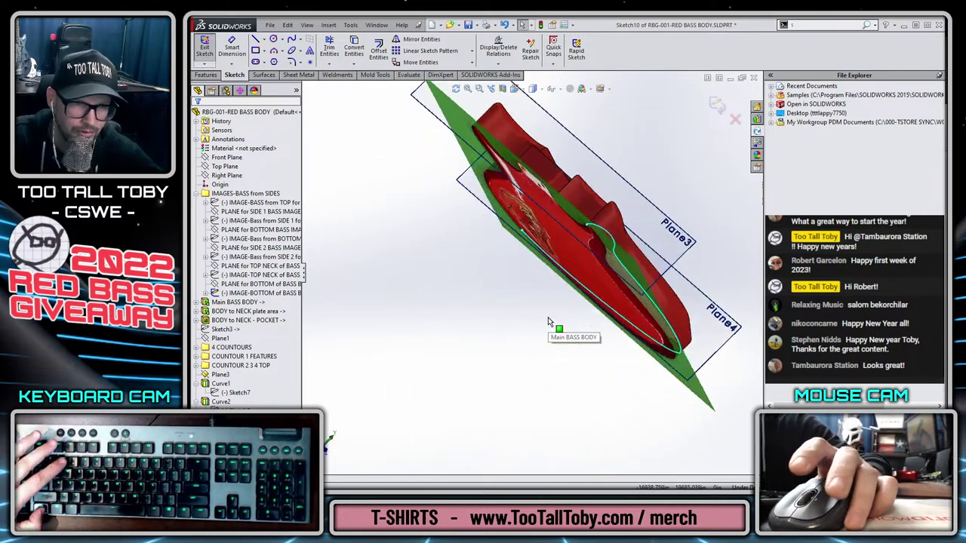
pyautogui.hotkey('ctrl', '3')
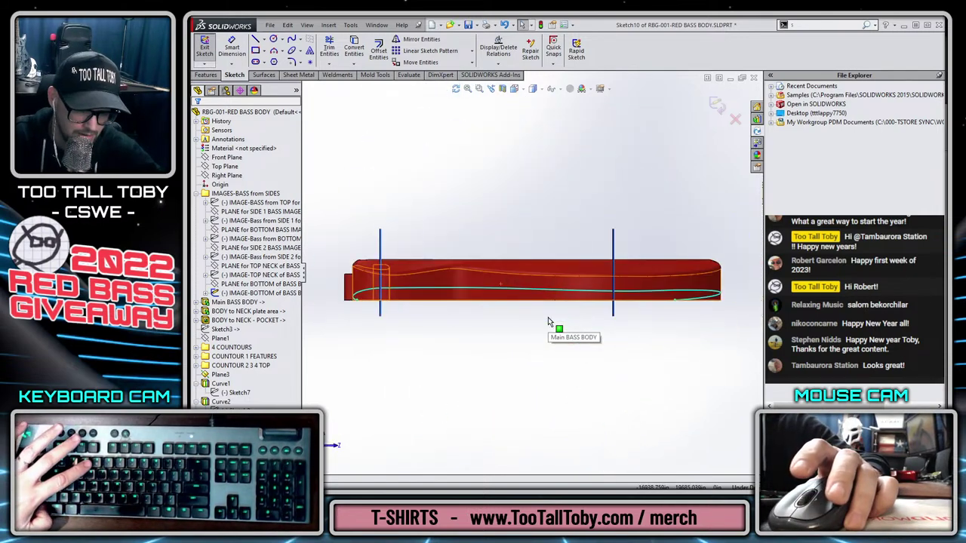
pyautogui.hotkey('ctrl', '8')
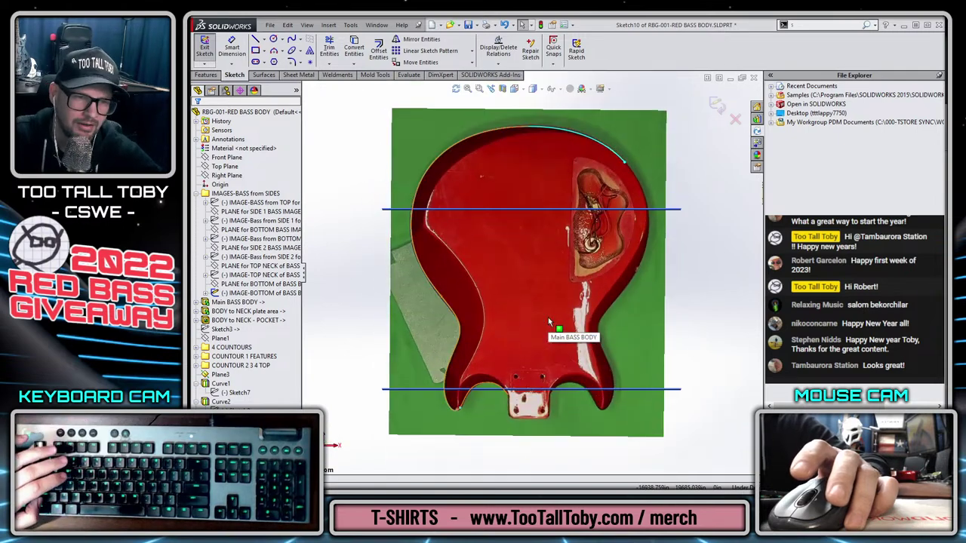
# Roll the square-on underside view by 180° so that the bass's neck points upward.
pyautogui.click(549, 322)
pyautogui.hotkey('alt', 'Right')
pyautogui.hotkey('alt', 'Right')
pyautogui.hotkey('alt', 'Right')
pyautogui.hotkey('alt', 'Right')
pyautogui.hotkey('alt', 'Right')
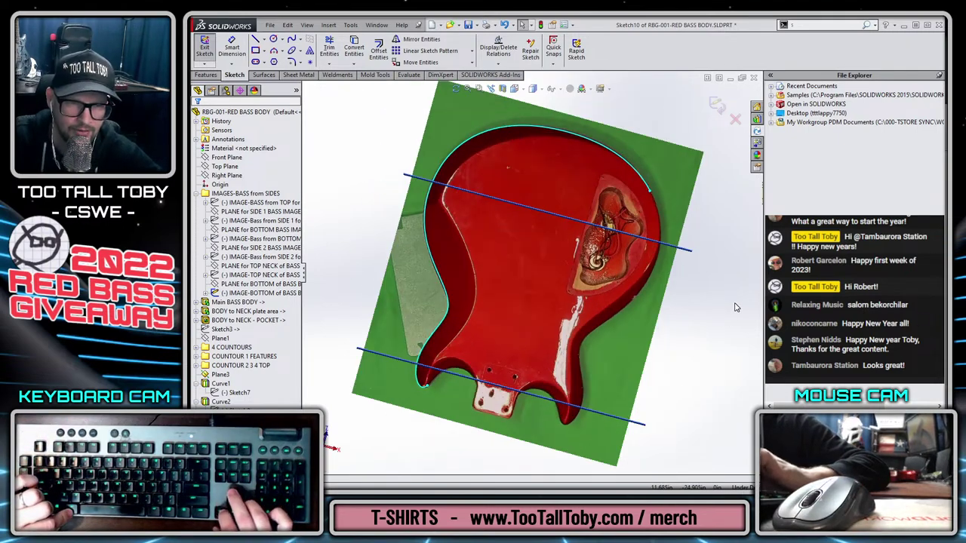
pyautogui.hotkey('alt', 'Right')
pyautogui.hotkey('alt', 'Right')
pyautogui.hotkey('alt', 'Right')
pyautogui.hotkey('alt', 'Right')
pyautogui.hotkey('alt', 'Right')
pyautogui.hotkey('alt', 'Right')
pyautogui.hotkey('alt', 'Right')
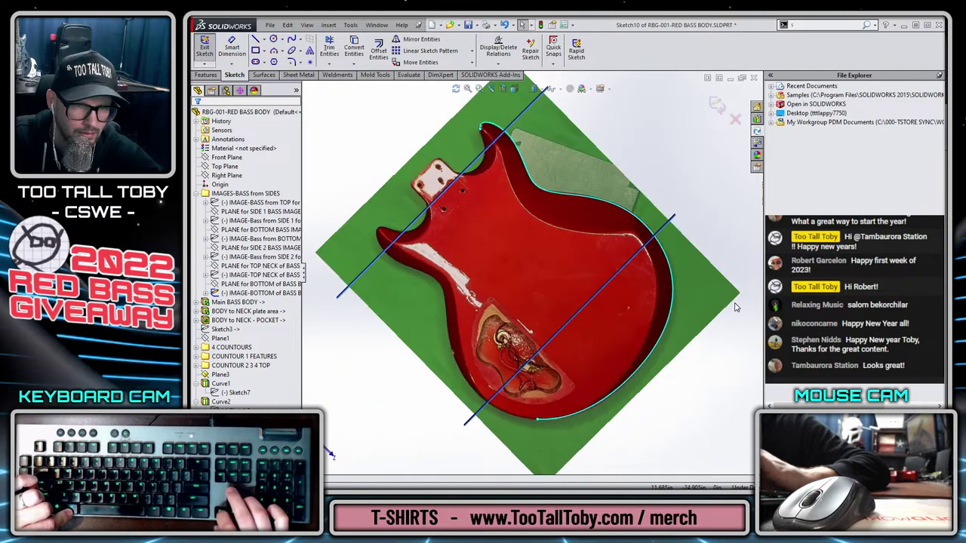
# Save the upright underside orientation as a named view called CORRECT BOTTOM.
pyautogui.press('space')
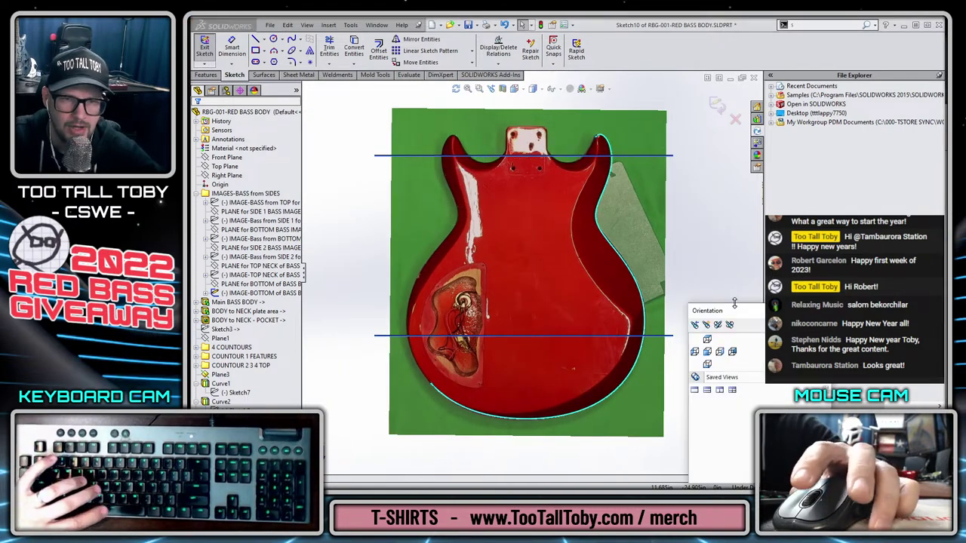
pyautogui.moveTo(716, 310); pyautogui.dragTo(523, 163)
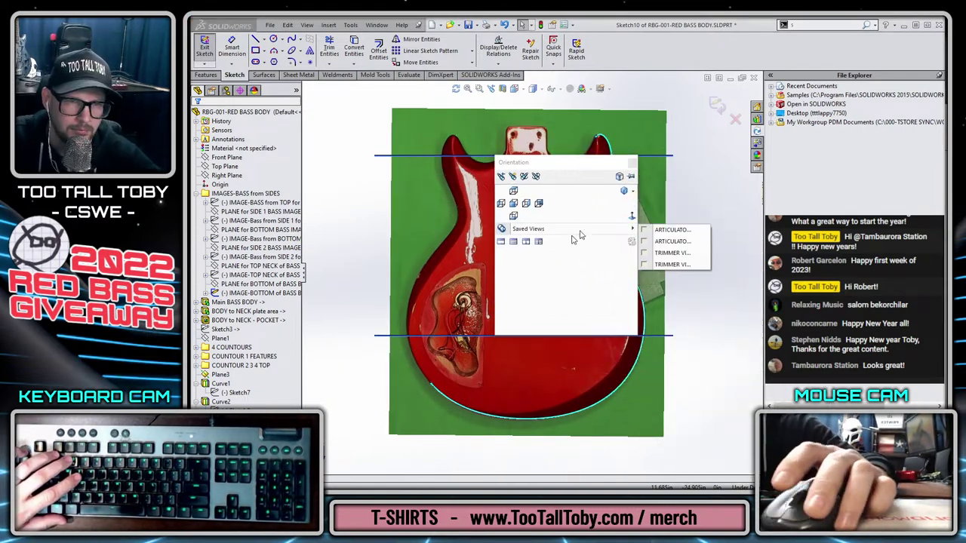
pyautogui.click(618, 178)
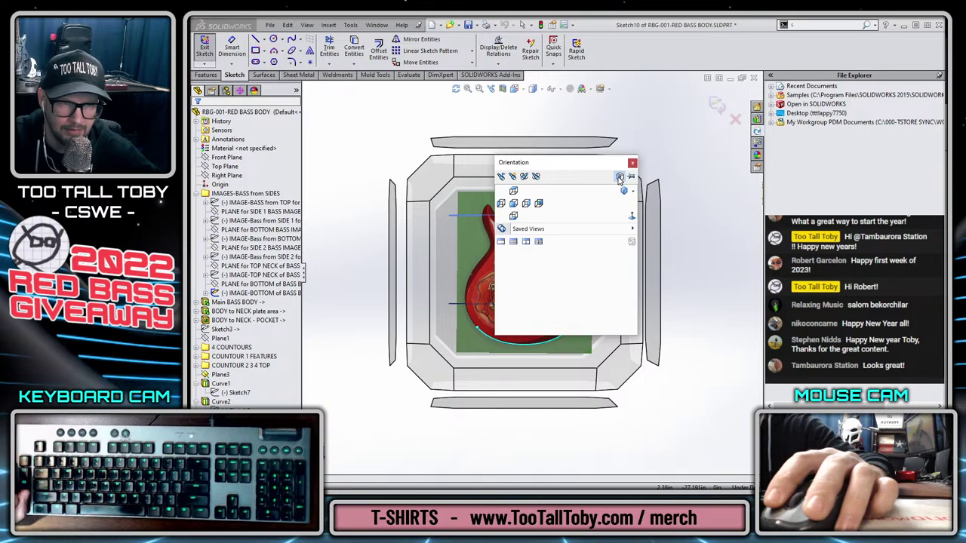
pyautogui.click(619, 177)
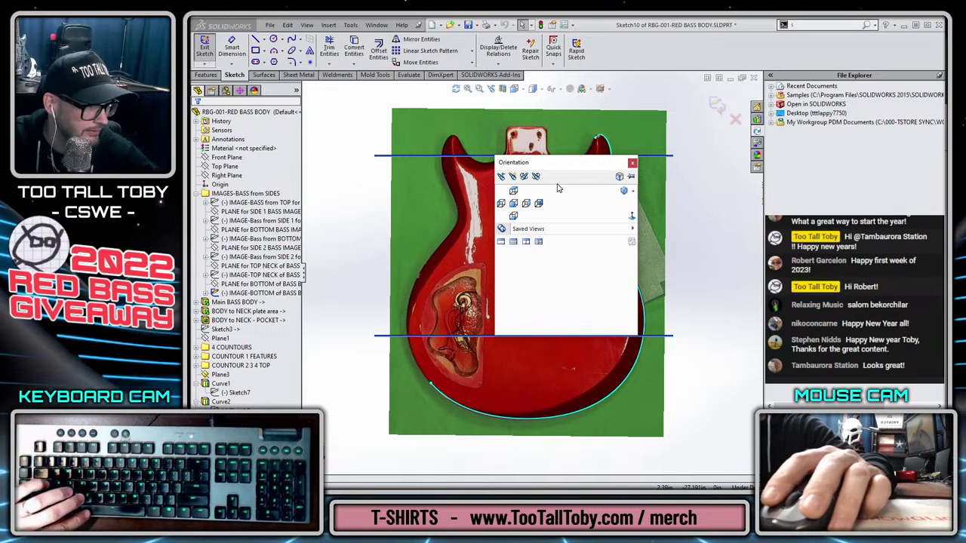
pyautogui.click(513, 179)
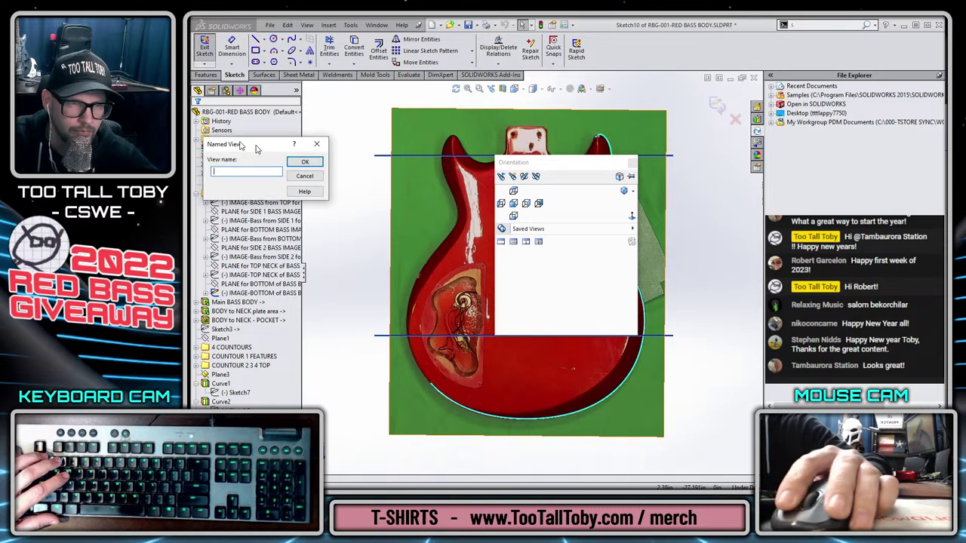
pyautogui.moveTo(234, 139); pyautogui.dragTo(385, 172)
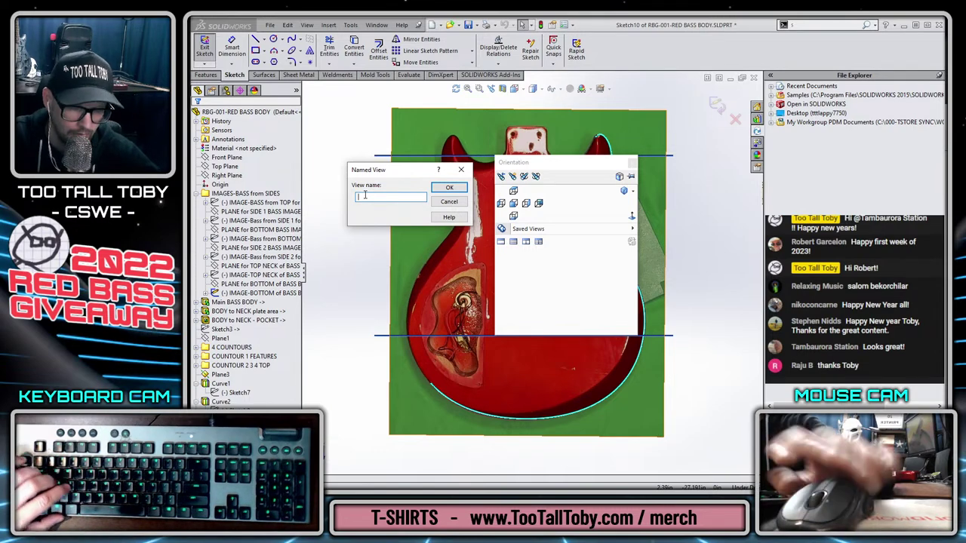
pyautogui.write('CORRE')
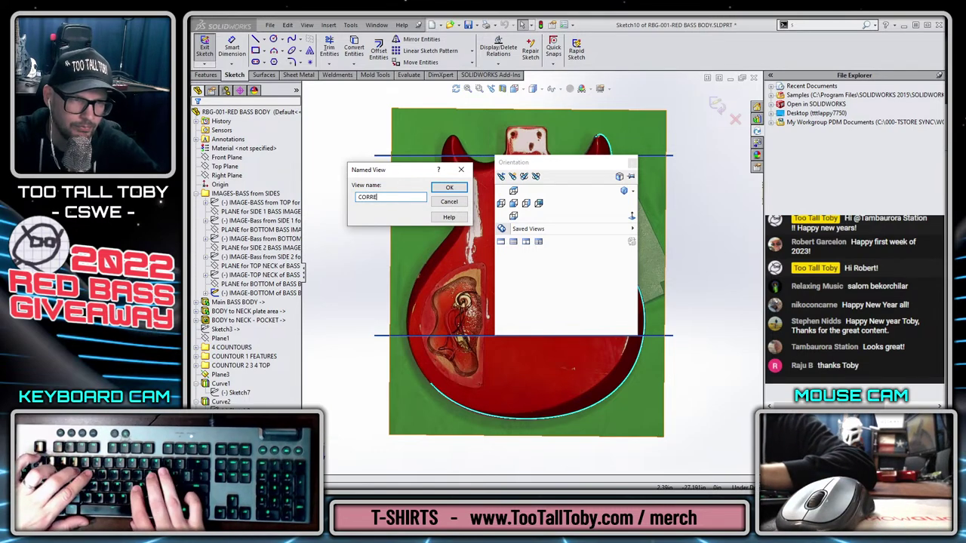
pyautogui.write('CT BOTTOM')
pyautogui.press('Return')
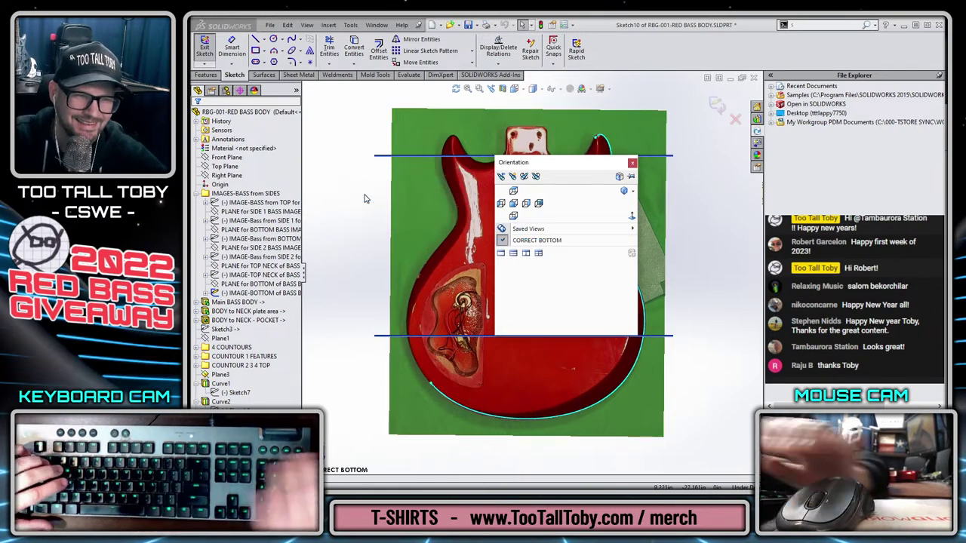
# Orbit away from the underside and restore the saved CORRECT BOTTOM view to test it.
pyautogui.moveTo(333, 257); pyautogui.dragTo(546, 189, button='middle')
pyautogui.press('space')
pyautogui.click(532, 240)
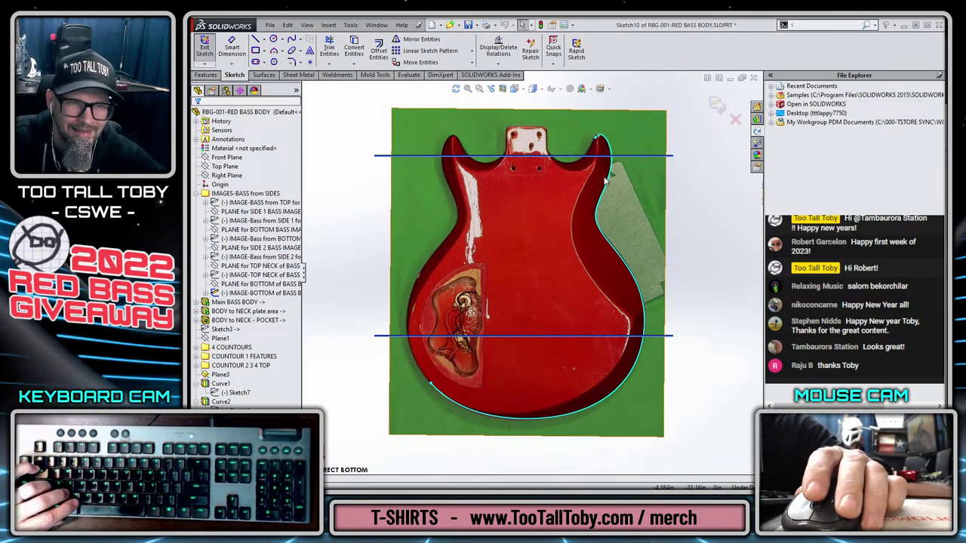
# Sketch a six-point spline along the underside contour edge, from the cyan curve's end at the horn tip to its end at the tail.
pyautogui.scroll(-5, 602, 162)
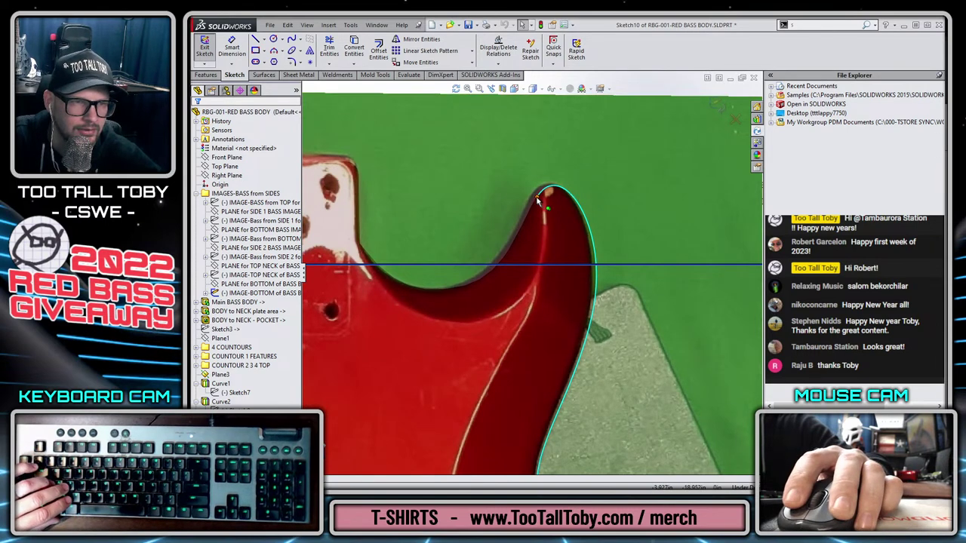
pyautogui.click(291, 41)
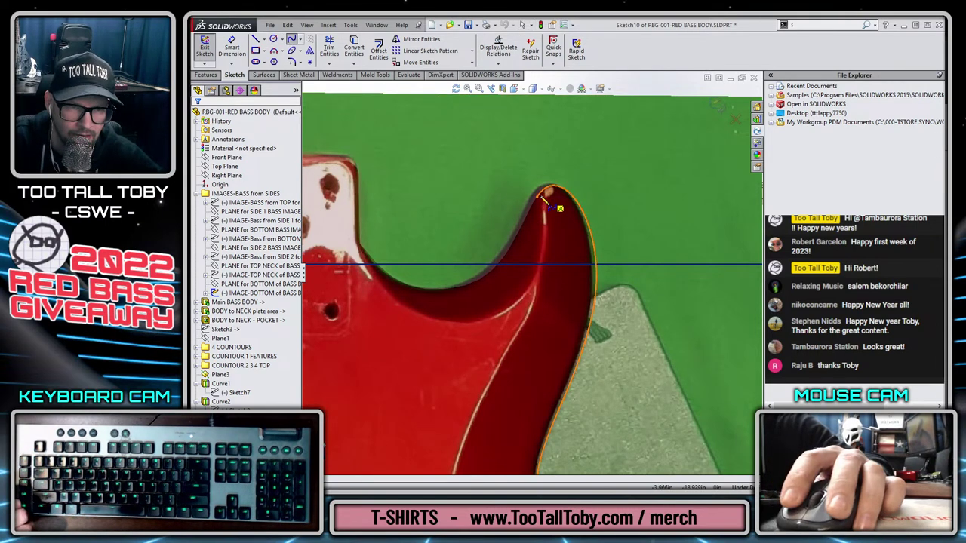
pyautogui.click(538, 197)
pyautogui.scroll(3, 547, 286)
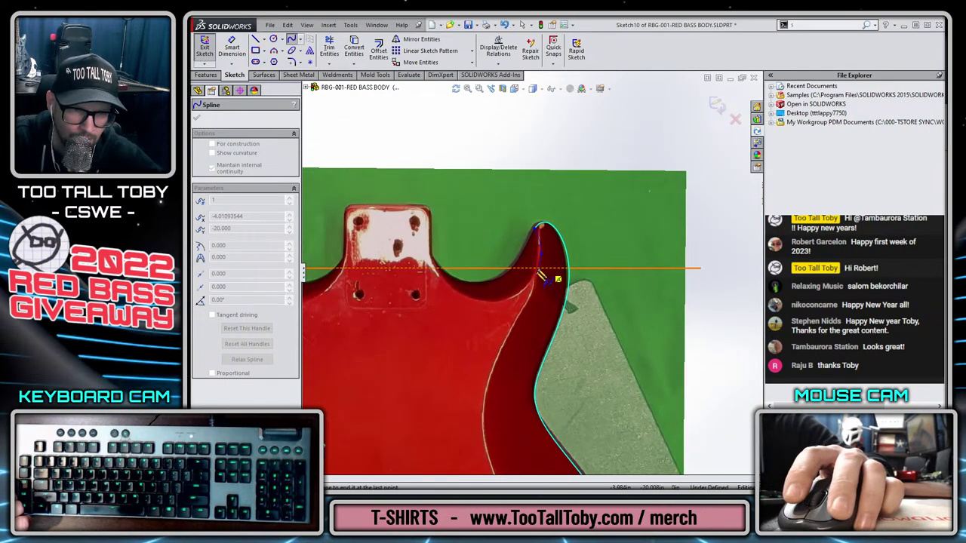
pyautogui.scroll(2, 554, 317)
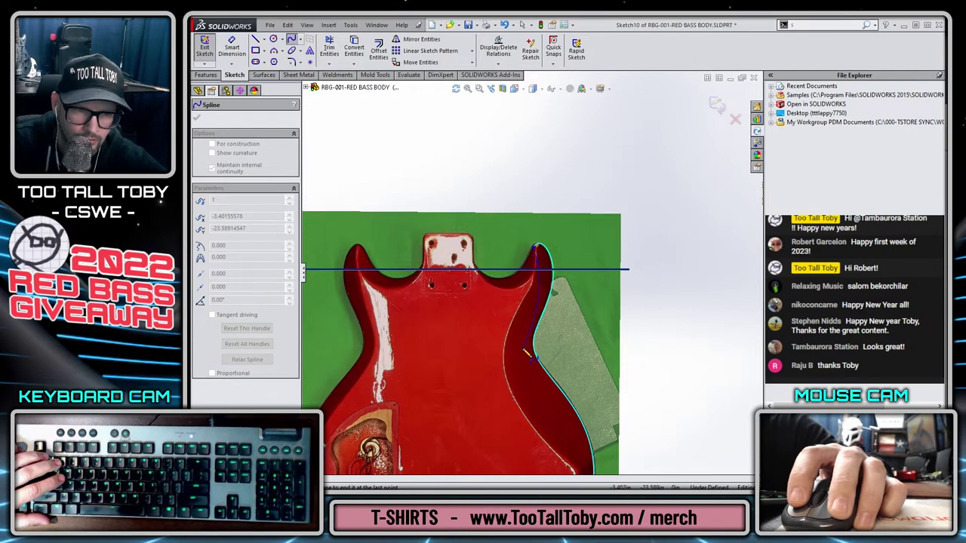
pyautogui.scroll(-5, 538, 403)
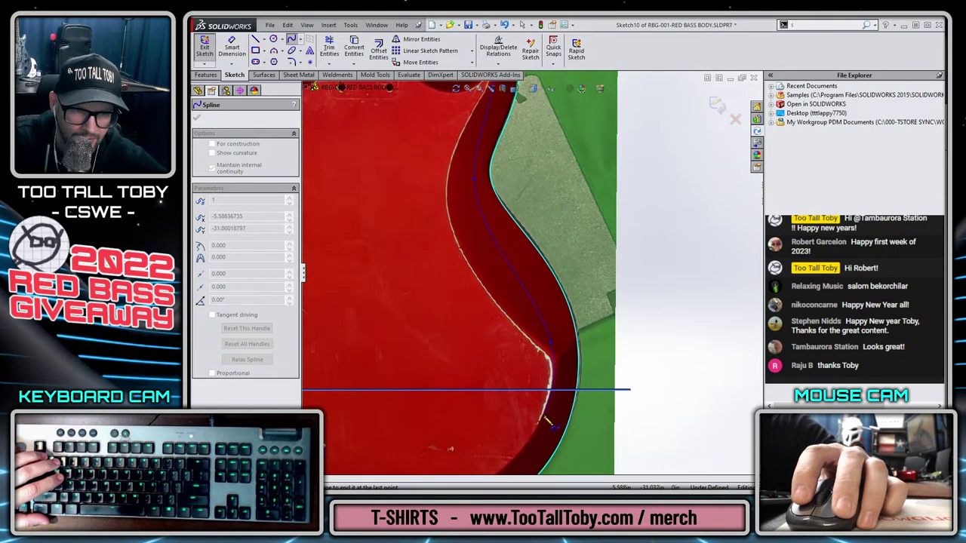
pyautogui.scroll(5, 533, 445)
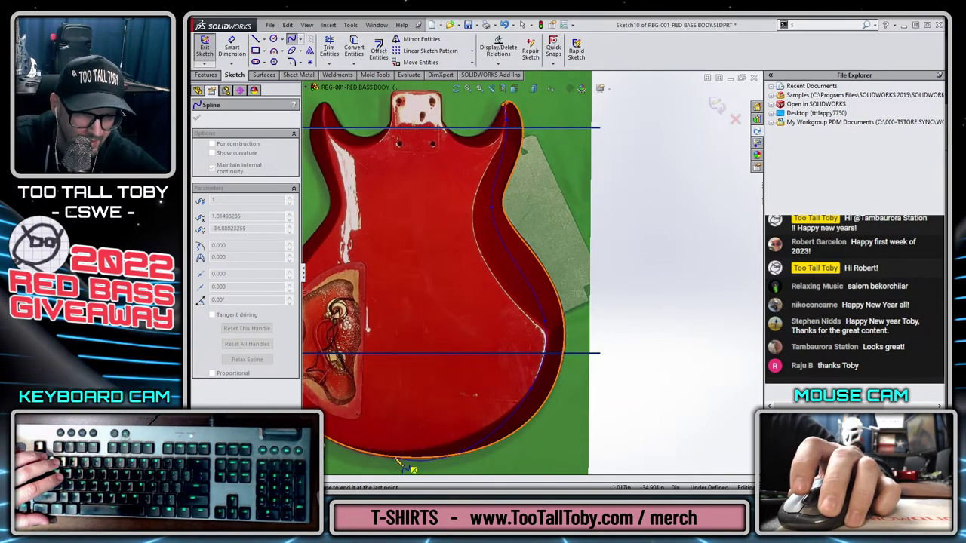
pyautogui.scroll(2, 377, 459)
pyautogui.scroll(-6, 437, 412)
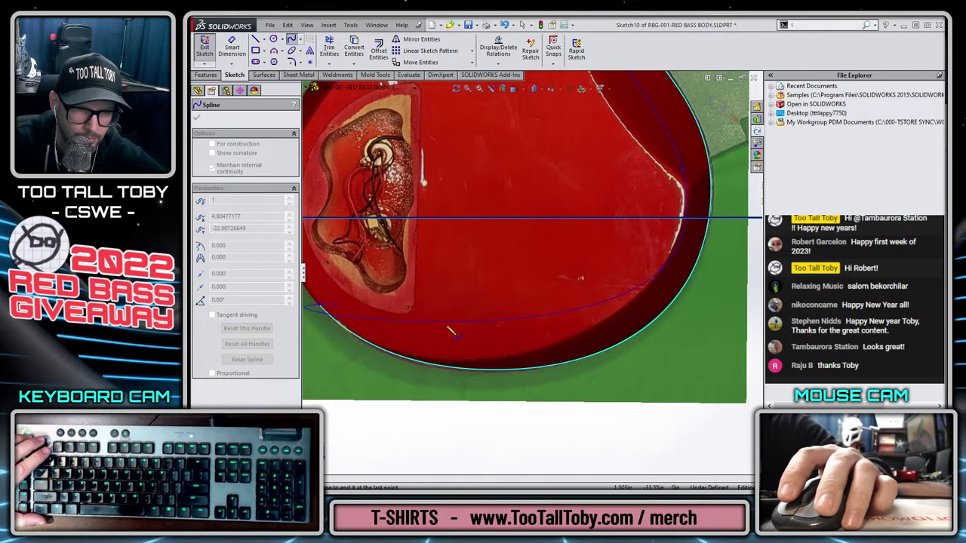
pyautogui.press('Escape')
# Swing the tangent handle at the spline's tail endpoint inward so the curve stays just inside the body outline.
pyautogui.click(478, 390)
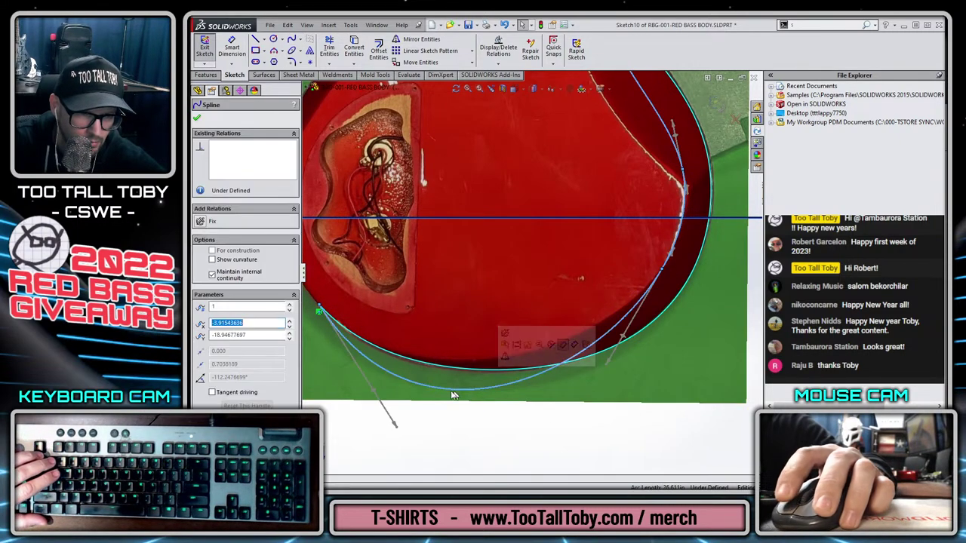
pyautogui.moveTo(396, 428); pyautogui.dragTo(395, 378)
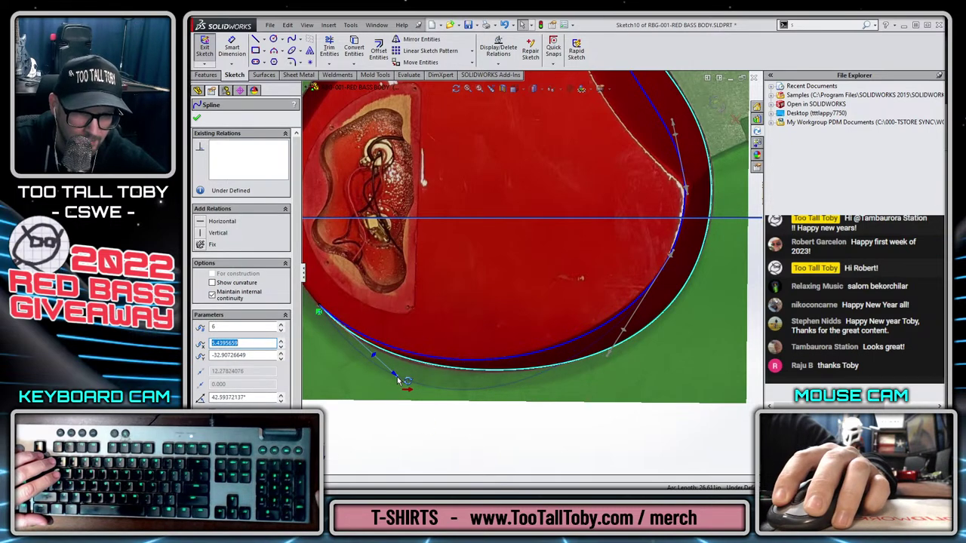
pyautogui.scroll(3, 452, 363)
pyautogui.scroll(-2, 545, 350)
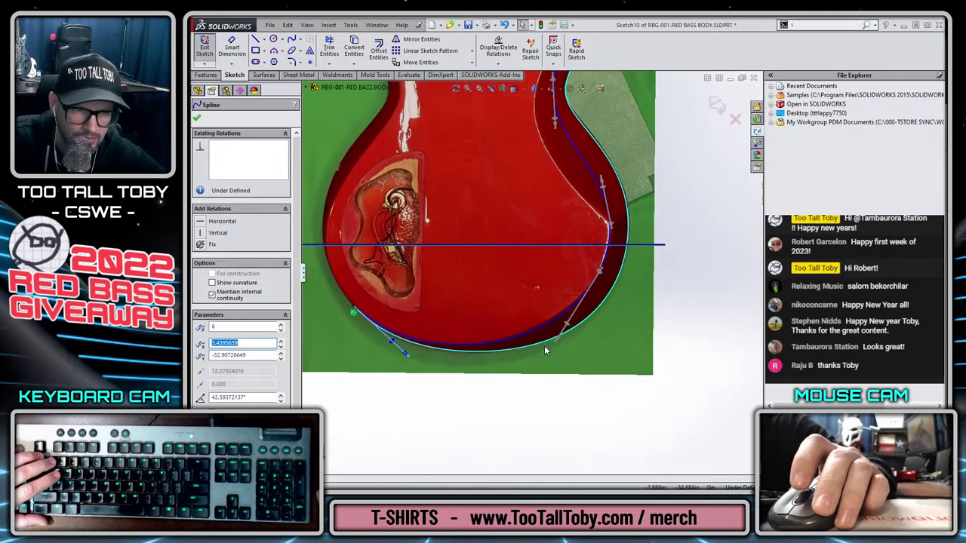
# Adjust both tangent handles of the spline's second point near the horn tip to follow the contour edge in the photo.
pyautogui.scroll(2, 544, 348)
pyautogui.scroll(-4, 569, 170)
pyautogui.scroll(2, 554, 108)
pyautogui.scroll(-2, 553, 107)
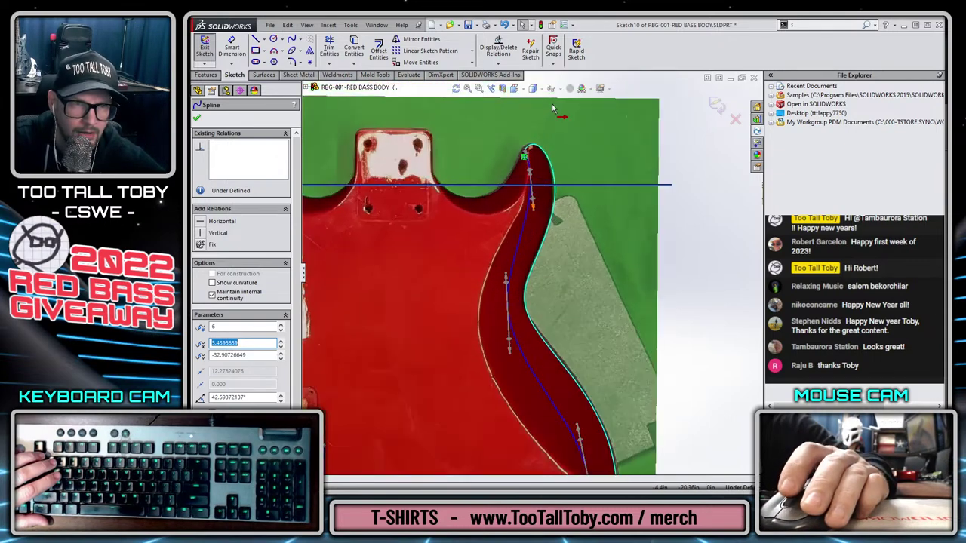
pyautogui.scroll(-2, 553, 109)
pyautogui.scroll(-2, 528, 189)
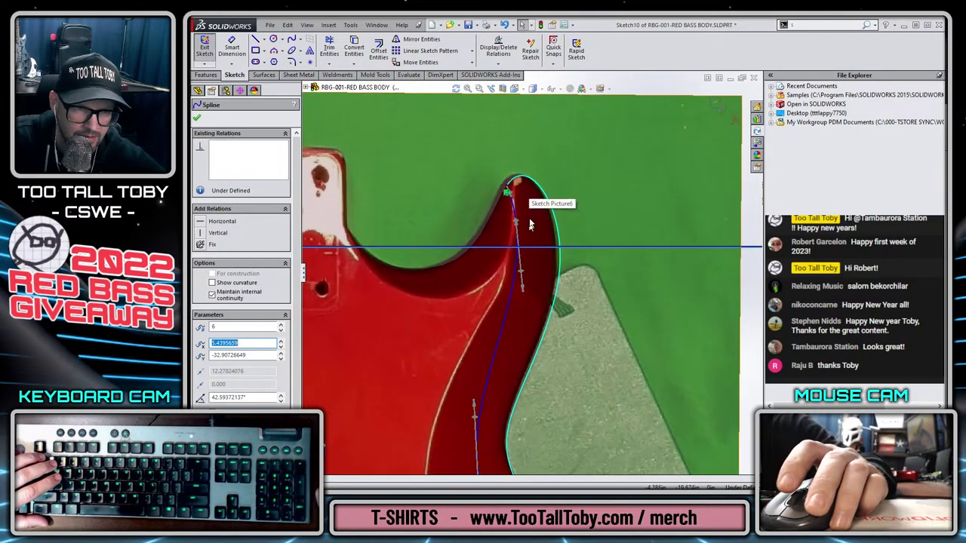
pyautogui.scroll(-2, 530, 260)
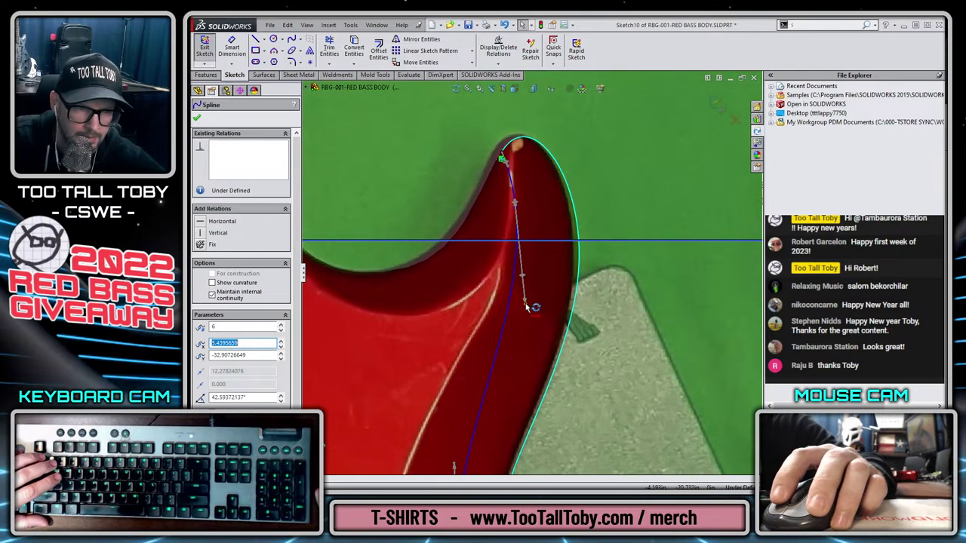
pyautogui.moveTo(527, 306); pyautogui.dragTo(520, 306)
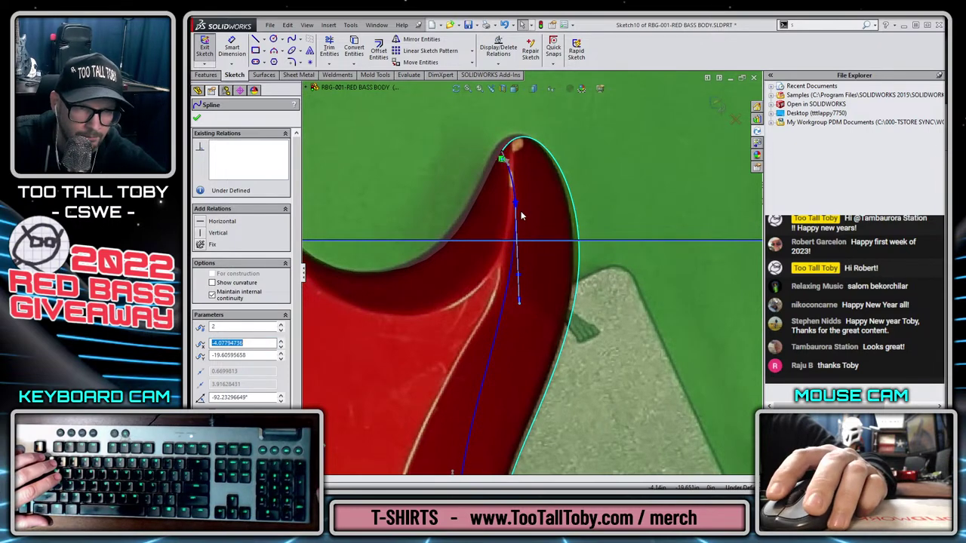
pyautogui.scroll(-3, 523, 219)
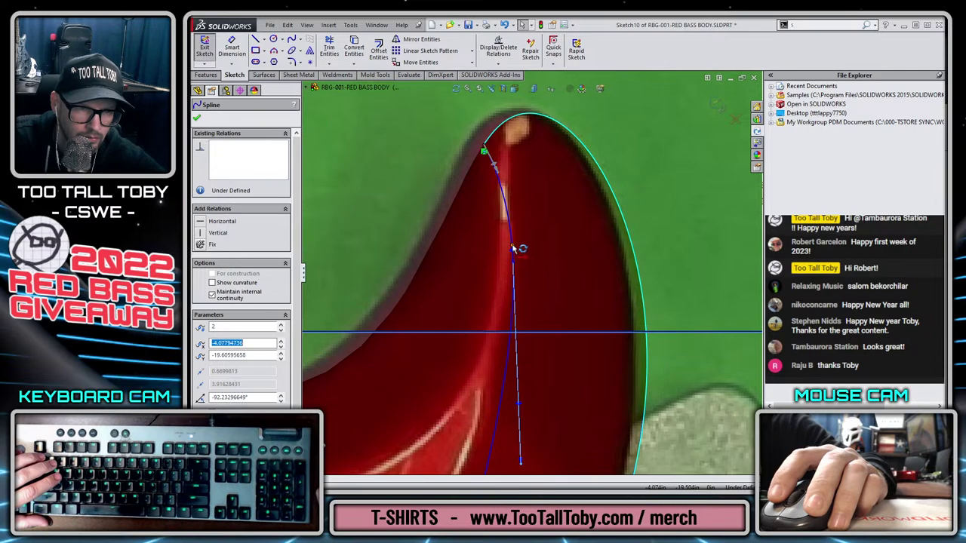
pyautogui.moveTo(512, 249); pyautogui.dragTo(513, 238)
pyautogui.scroll(8, 513, 237)
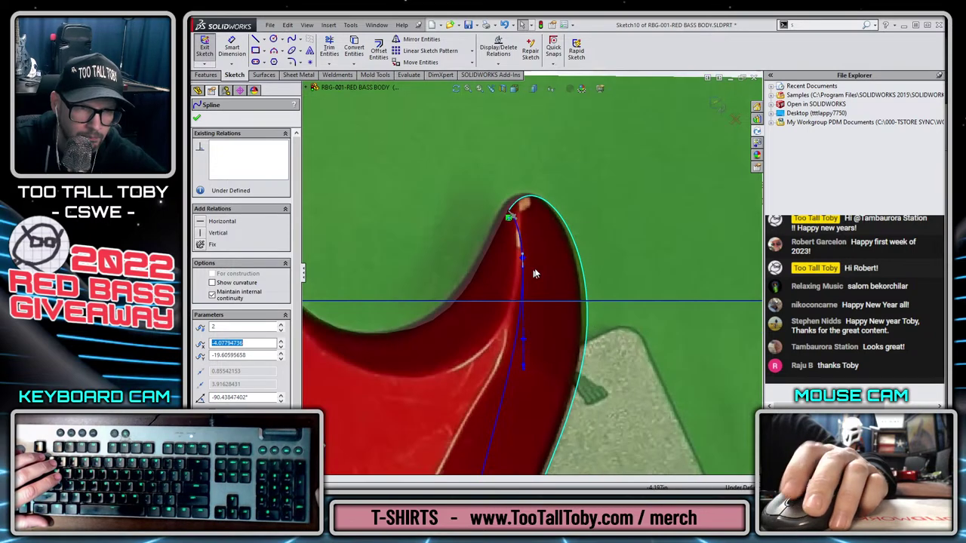
pyautogui.scroll(2, 594, 403)
pyautogui.click(634, 390)
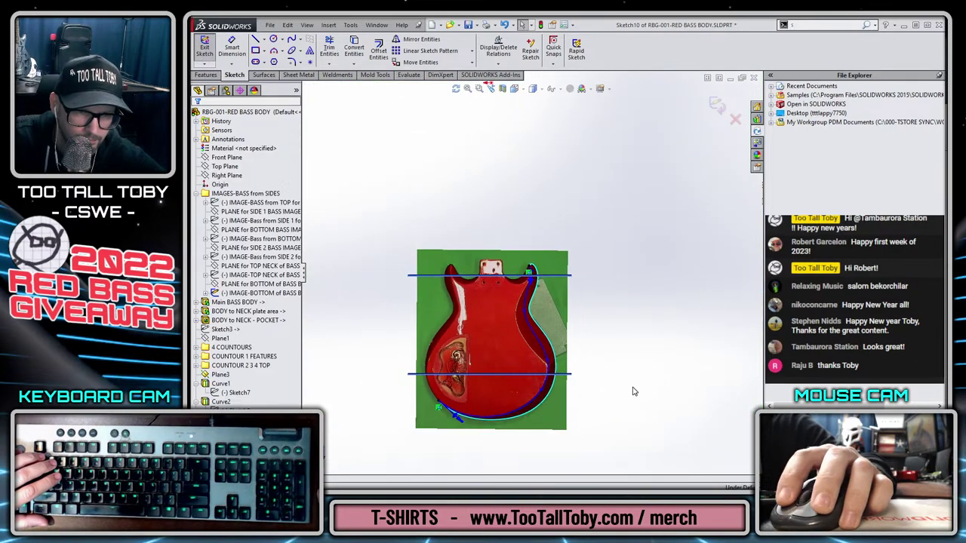
# Close the underside contour sketch and orbit to view the spline together with the cyan side curve.
pyautogui.scroll(-2, 540, 390)
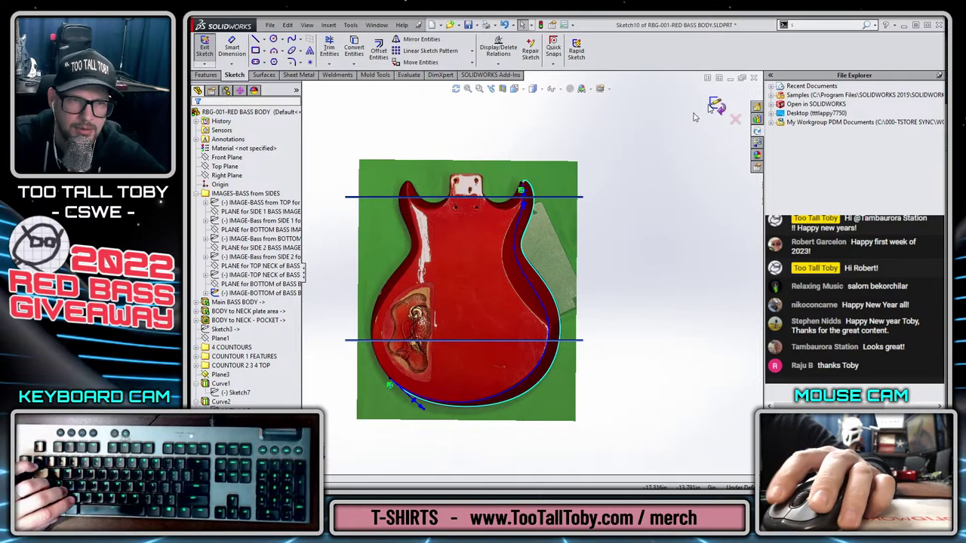
pyautogui.click(716, 106)
pyautogui.press('z')
pyautogui.press('z')
pyautogui.moveTo(615, 287); pyautogui.dragTo(591, 188, button='middle')
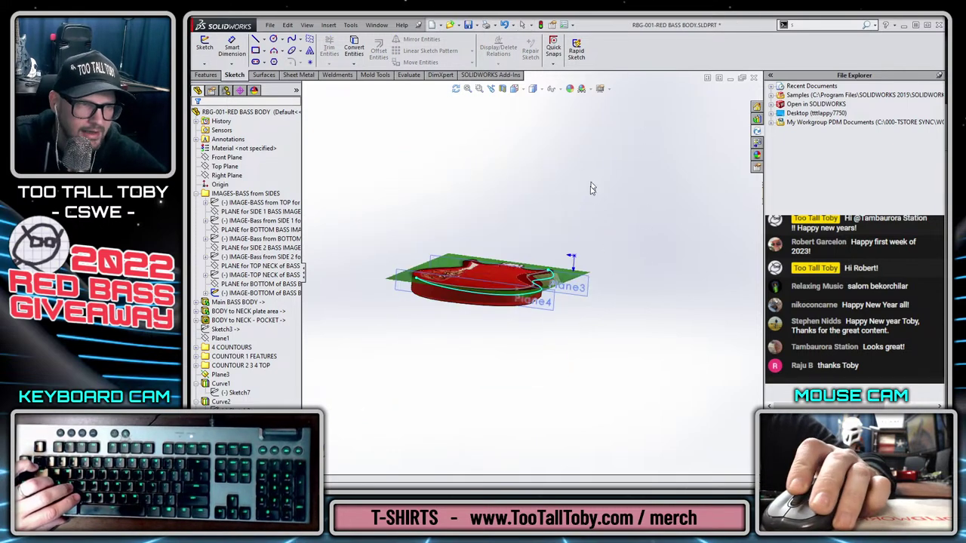
# Hide the reference image of the body's underside and loft a surface between the cyan side curve and the underside spline.
pyautogui.click(257, 293)
pyautogui.click(267, 278)
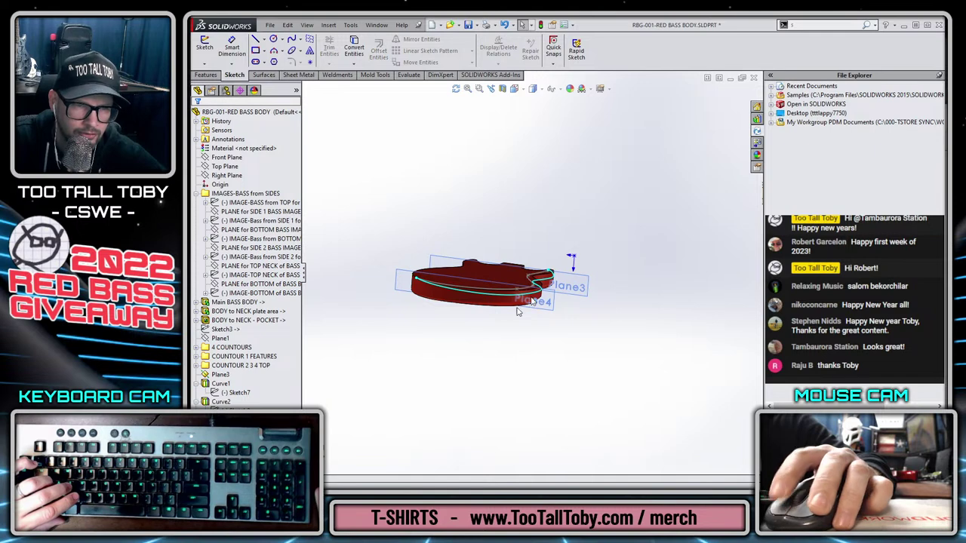
pyautogui.moveTo(518, 310)
pyautogui.mouseDown(button='middle')
pyautogui.moveTo(556, 286)
pyautogui.moveTo(580, 307)
pyautogui.mouseUp(button='middle')
pyautogui.scroll(-3, 591, 238)
pyautogui.scroll(-2, 591, 242)
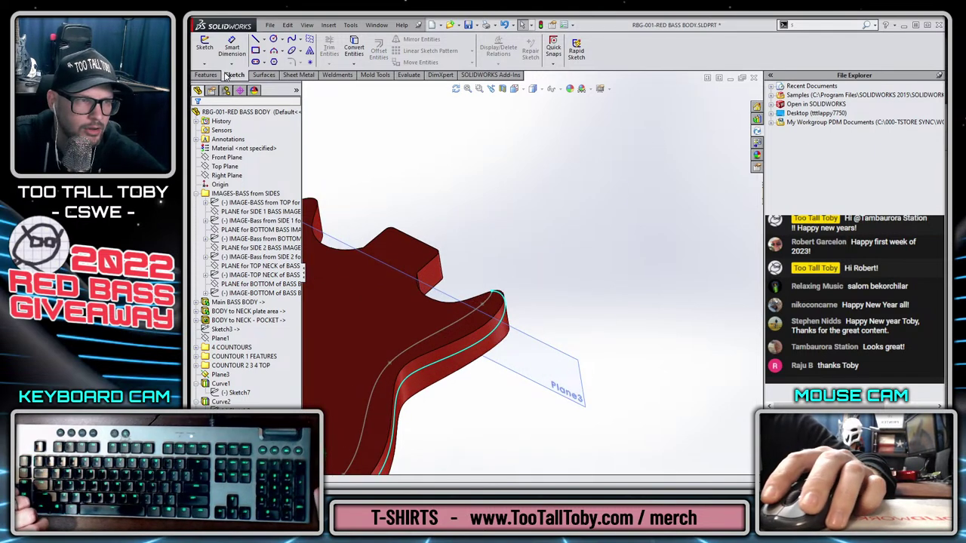
pyautogui.click(264, 75)
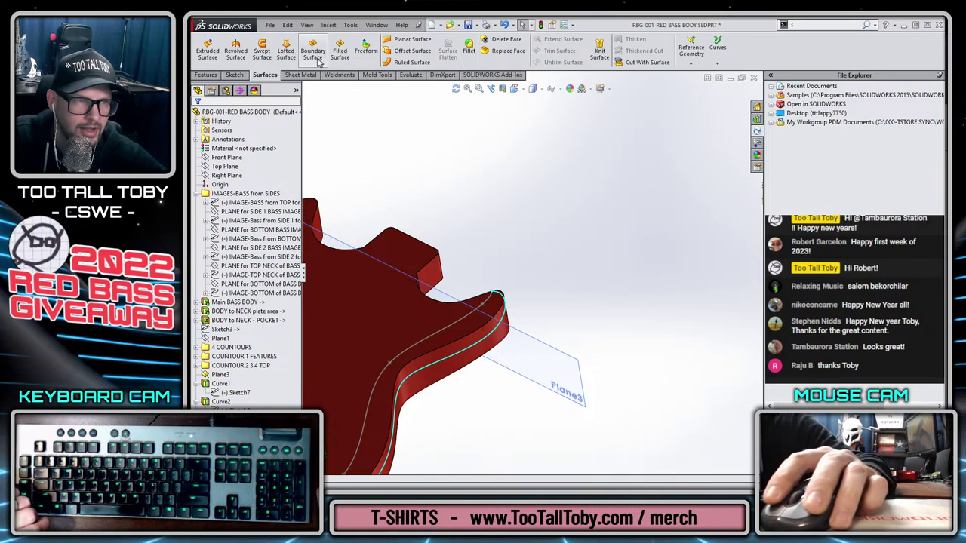
pyautogui.click(285, 53)
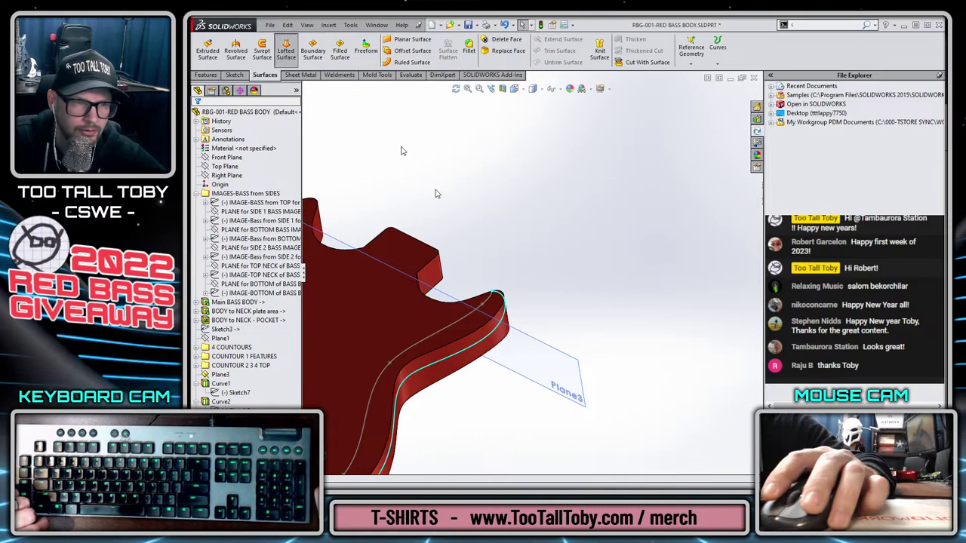
pyautogui.click(498, 298)
pyautogui.click(496, 296)
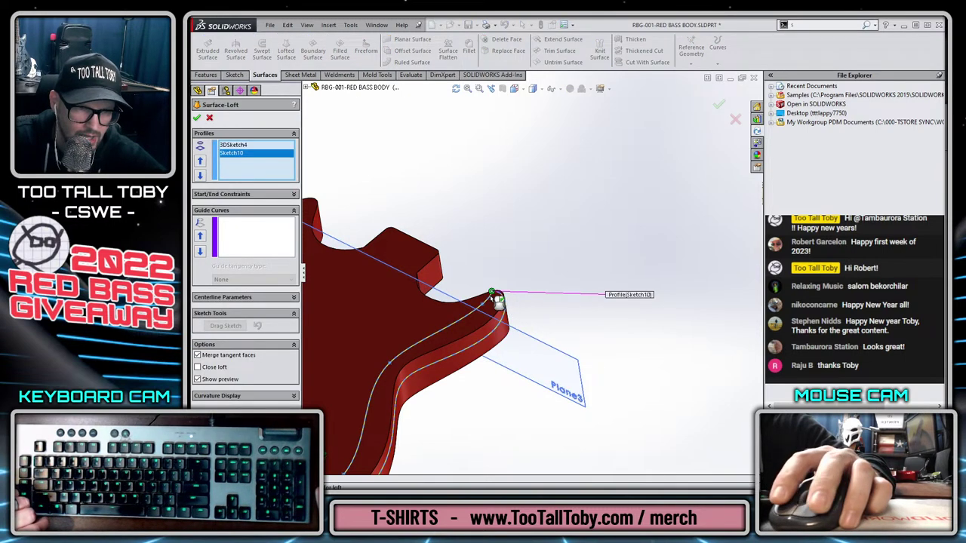
pyautogui.rightClick(492, 296)
# Hide the solid bass body to isolate the lofted surface and switch the viewport scene to plain white.
pyautogui.scroll(4, 556, 349)
pyautogui.click(415, 315)
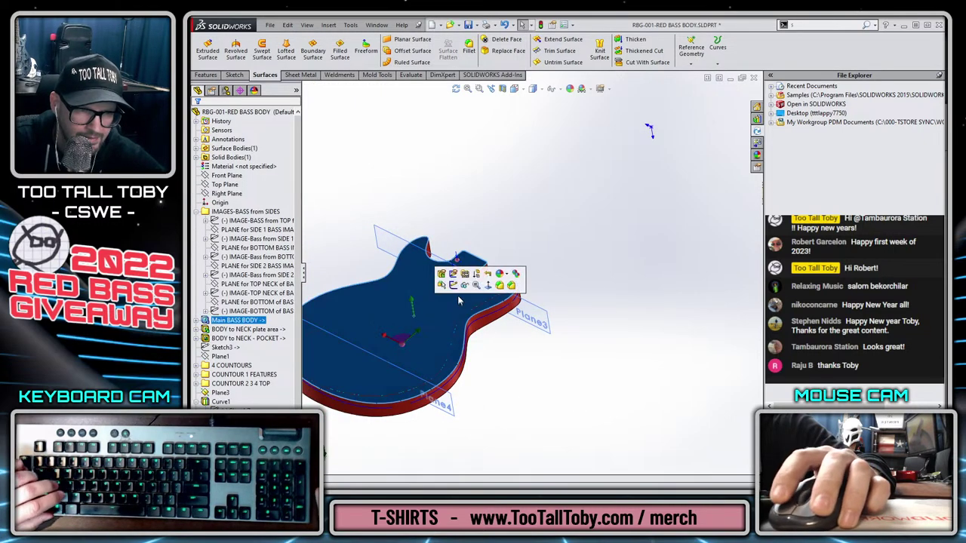
pyautogui.click(464, 285)
pyautogui.moveTo(480, 355); pyautogui.dragTo(478, 302, button='middle')
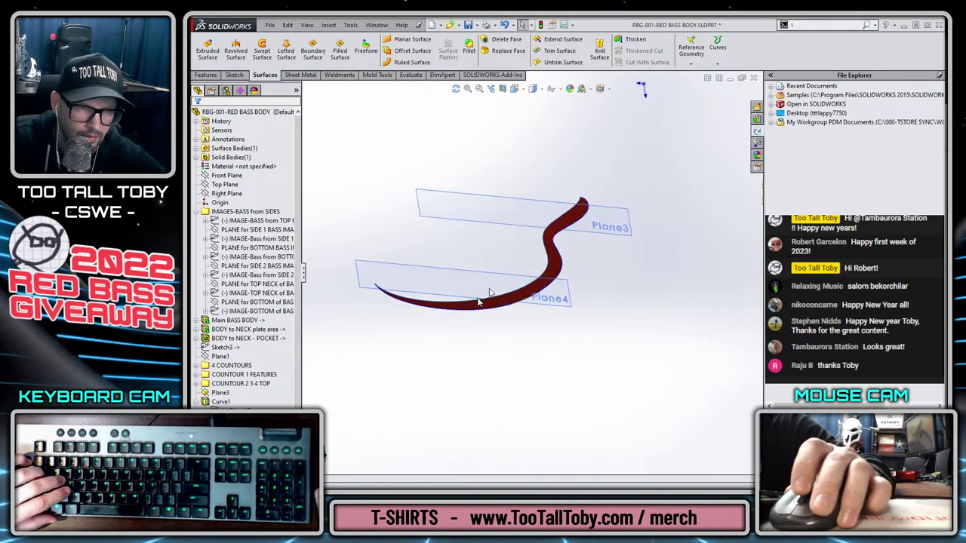
pyautogui.click(592, 90)
pyautogui.click(595, 113)
pyautogui.scroll(-4, 510, 254)
pyautogui.scroll(2, 497, 284)
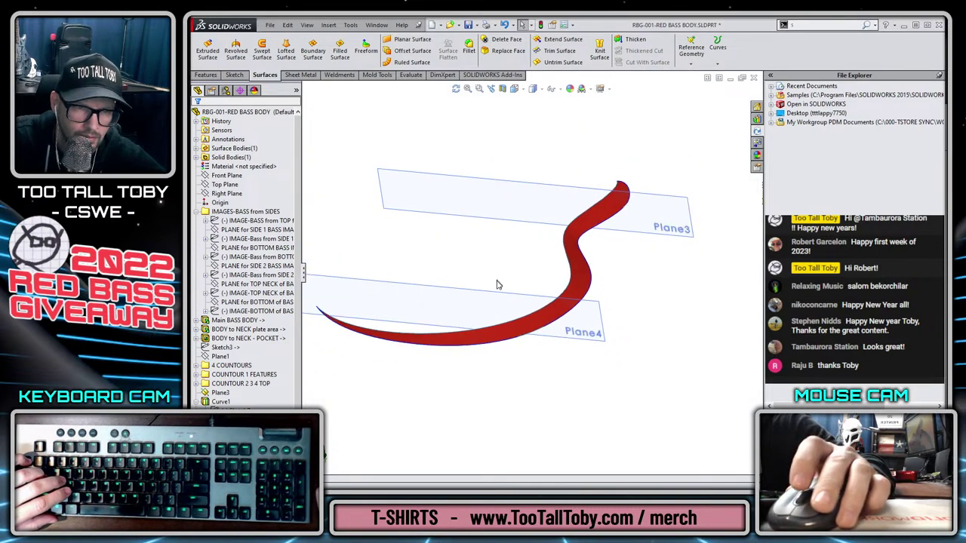
pyautogui.moveTo(497, 285); pyautogui.dragTo(467, 315, button='middle')
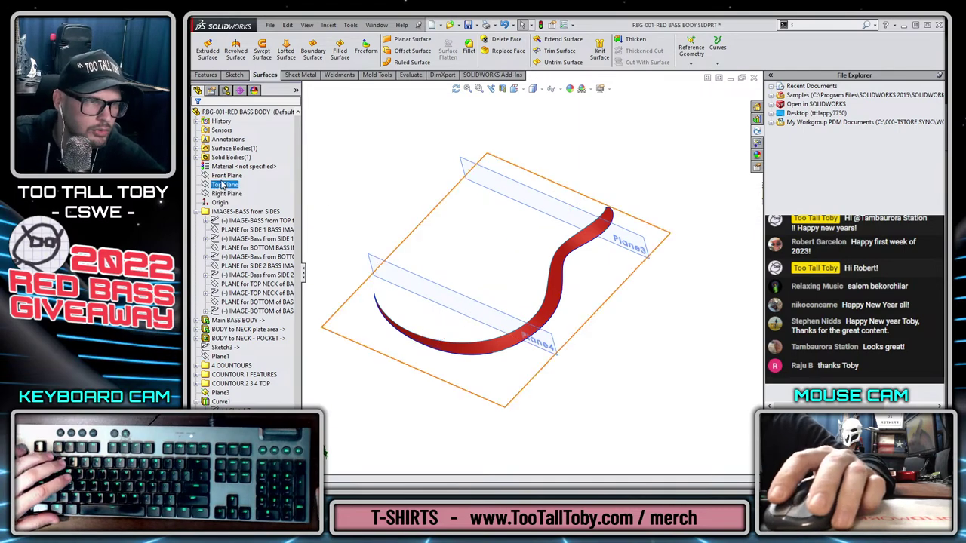
# Show the solid body again and collapse the IMAGES-BASS from SIDES folder, Curve1 and Curve2 in the feature tree.
pyautogui.click(199, 157)
pyautogui.click(222, 166)
pyautogui.click(230, 146)
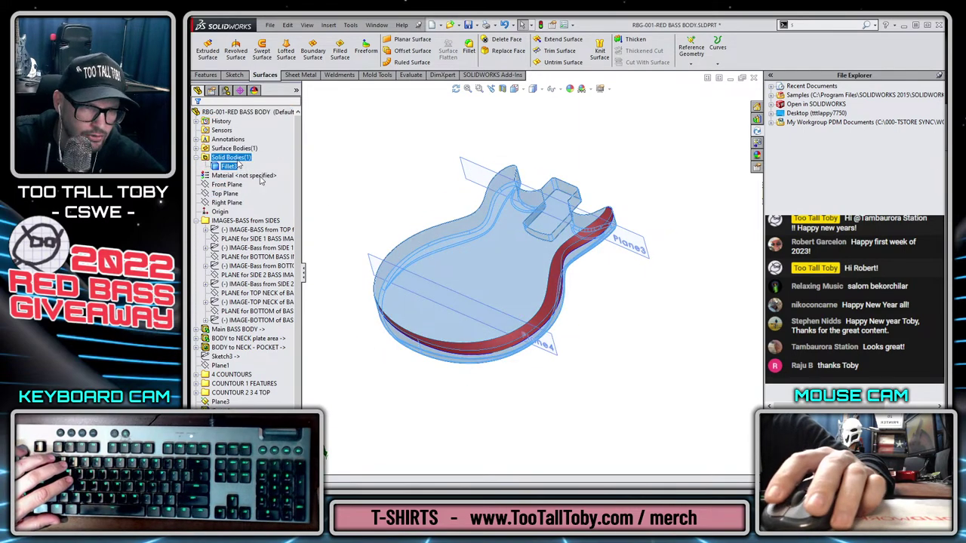
pyautogui.scroll(-1, 269, 386)
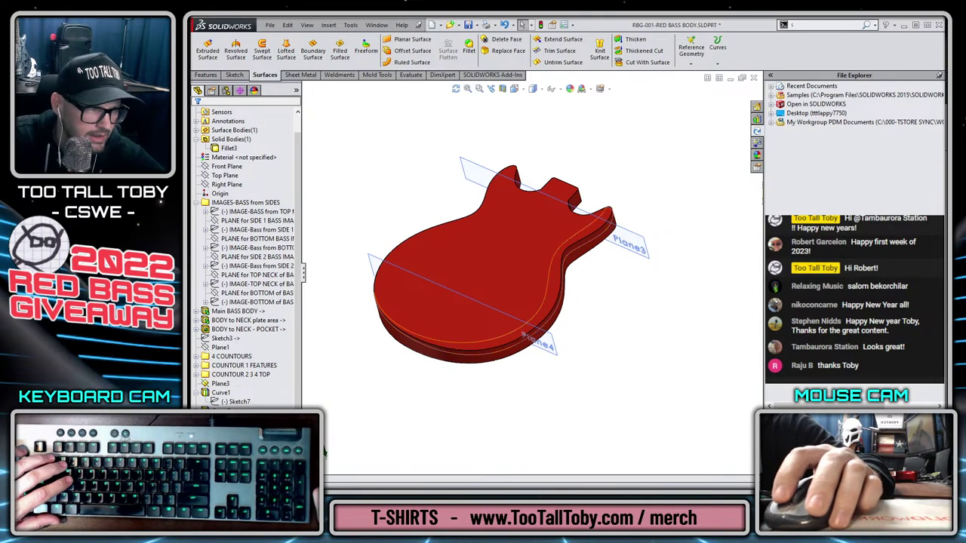
pyautogui.click(215, 203)
pyautogui.click(196, 203)
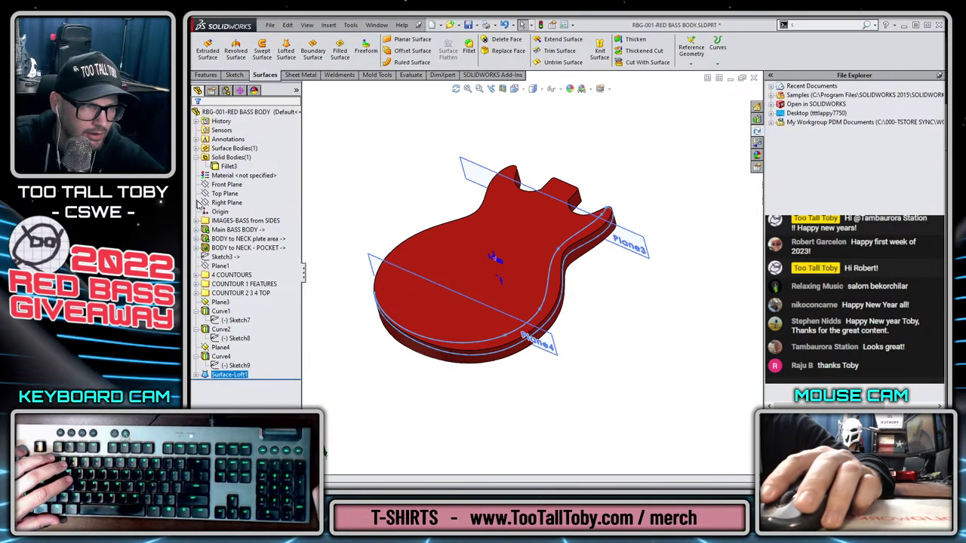
pyautogui.click(196, 311)
pyautogui.click(196, 320)
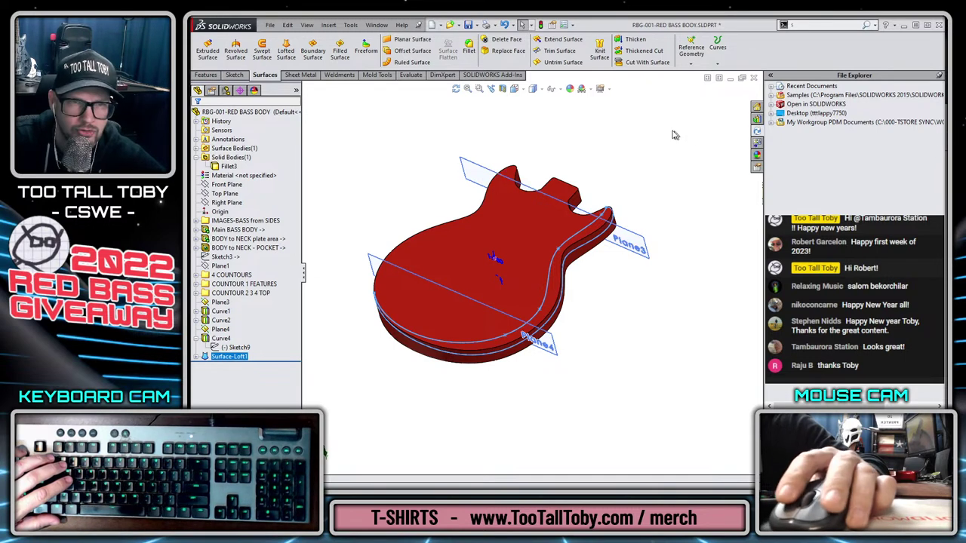
# Try to cut the solid body with the lofted surface, including with the cut direction flipped.
pyautogui.click(638, 63)
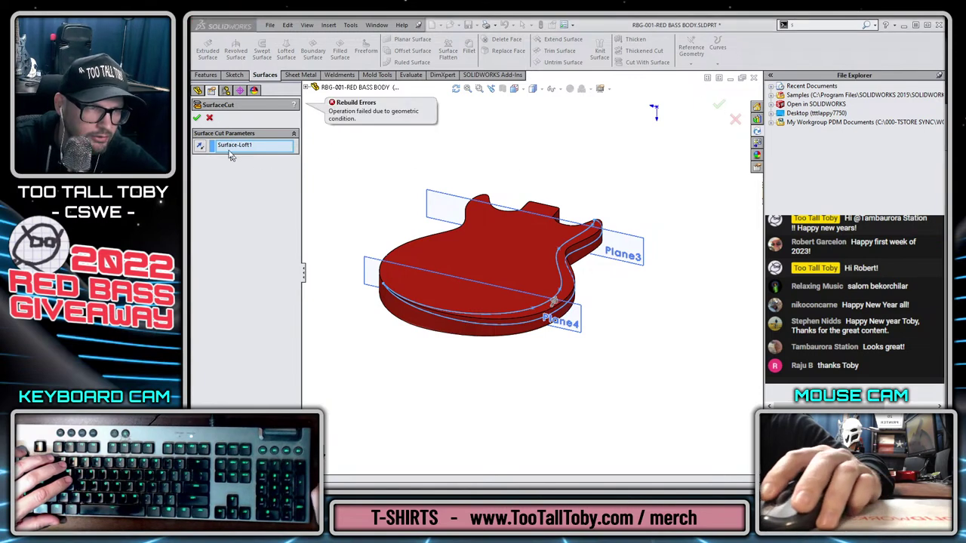
pyautogui.click(200, 146)
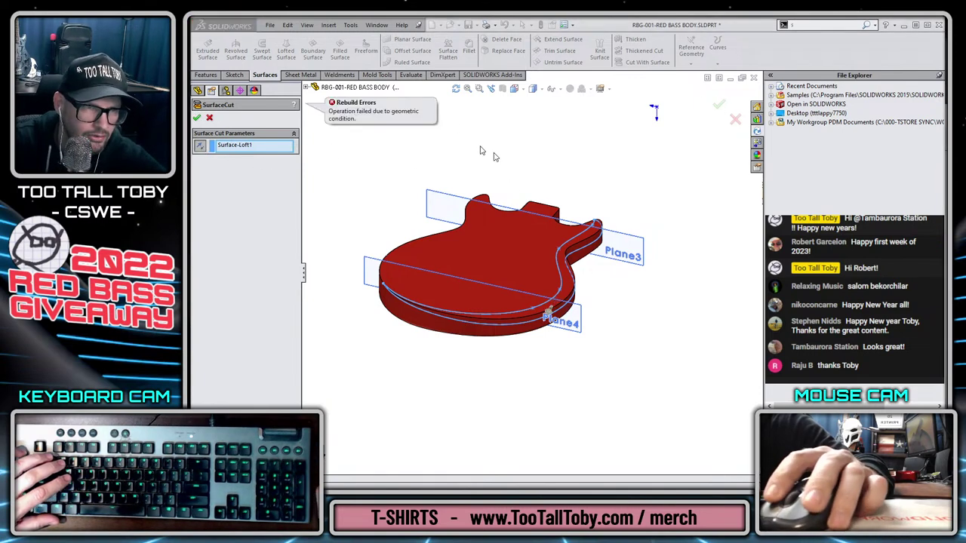
pyautogui.click(209, 118)
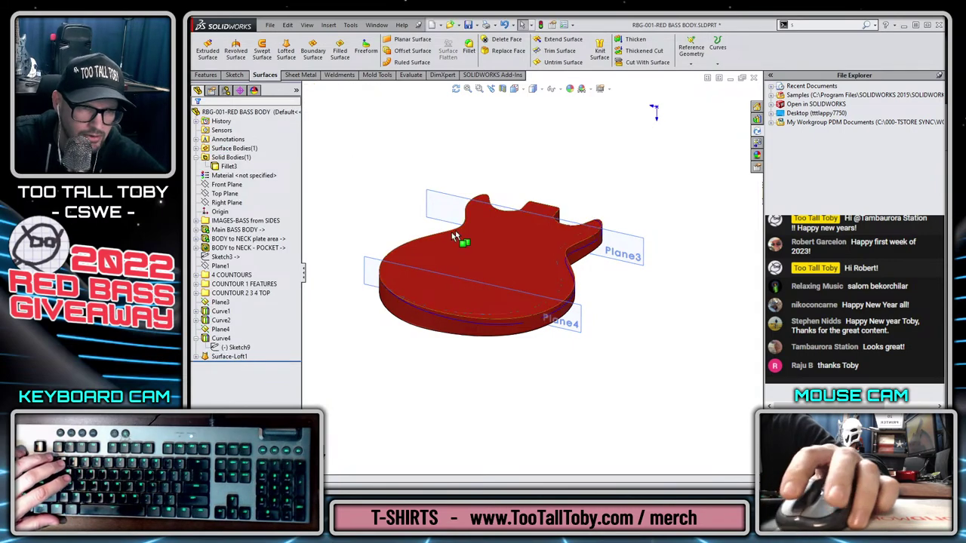
# Add a symmetric, tangent-propagated fillet to the edge around the outline of the body's visible large face.
pyautogui.press('s')
pyautogui.click(609, 220)
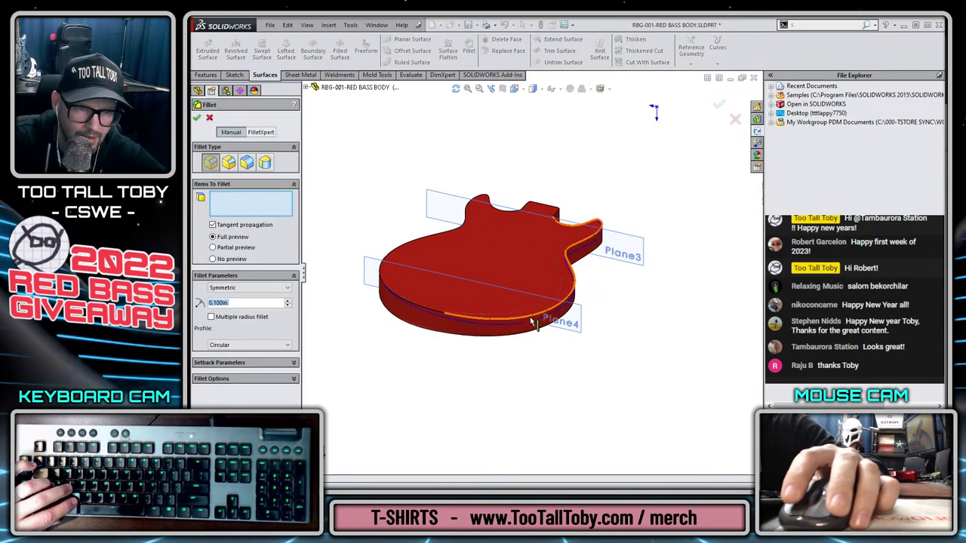
pyautogui.scroll(12, 232, 303)
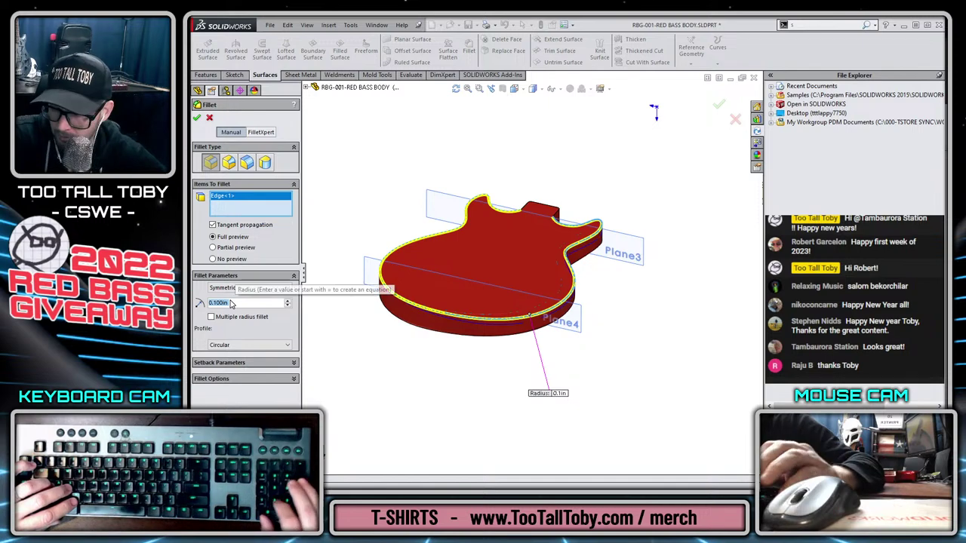
pyautogui.press('Return')
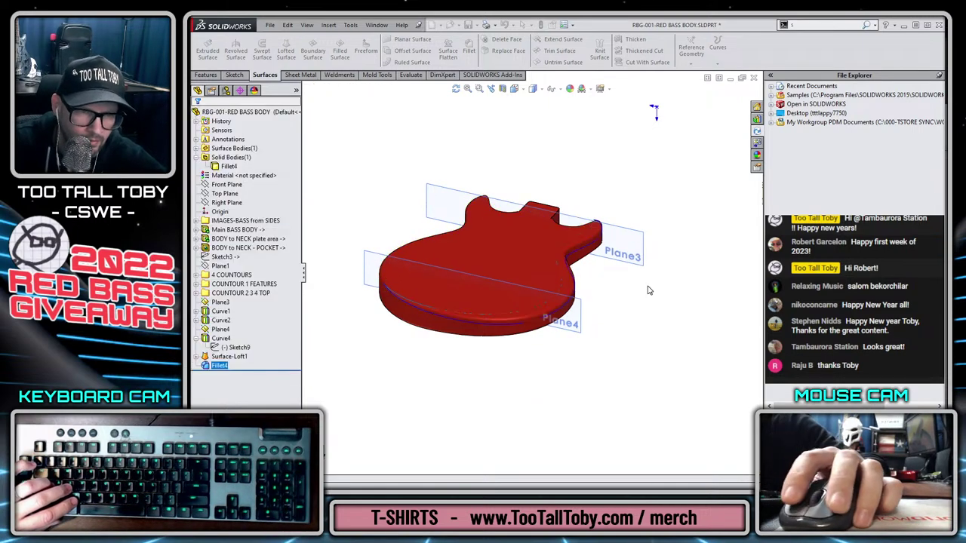
# Try the surface cut with the lofted surface again on the filleted body.
pyautogui.click(219, 358)
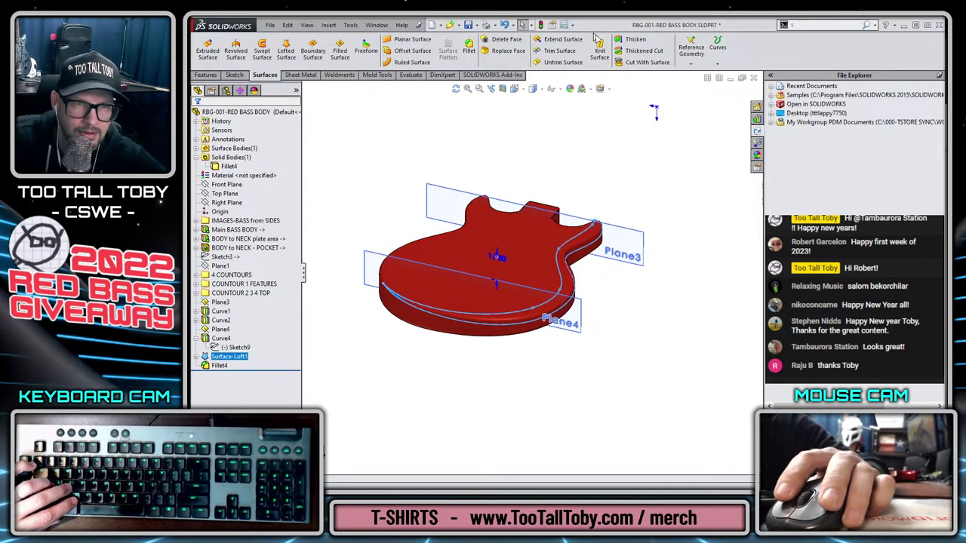
pyautogui.click(647, 63)
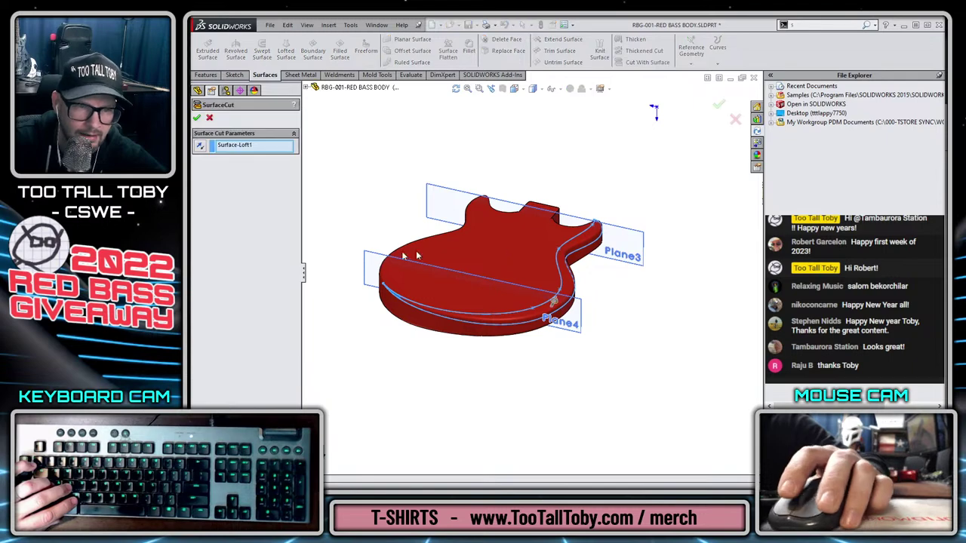
pyautogui.click(197, 119)
pyautogui.press('Escape')
# Inspect where the lofted surface meets the filleted rim and hide the solid body.
pyautogui.scroll(4, 540, 289)
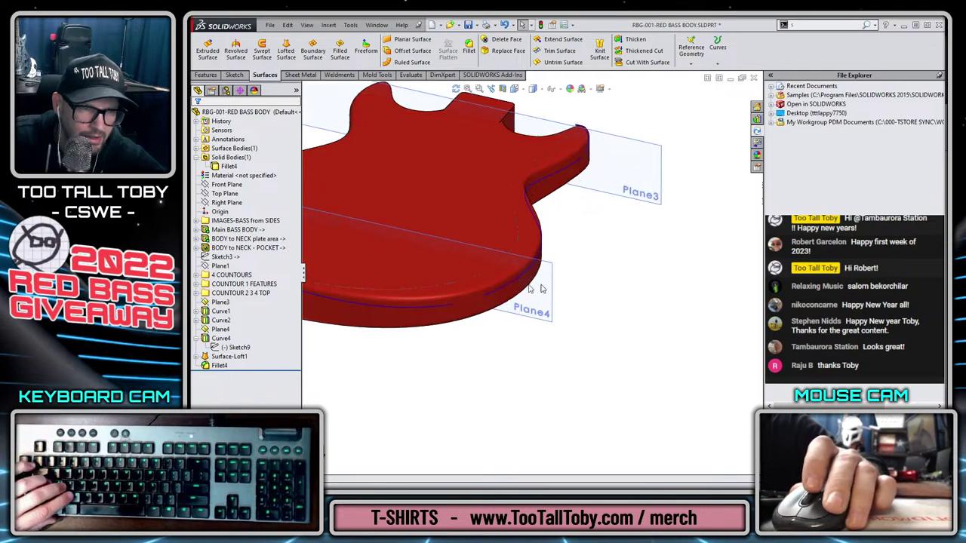
pyautogui.scroll(-4, 466, 321)
pyautogui.scroll(5, 388, 274)
pyautogui.scroll(-3, 385, 276)
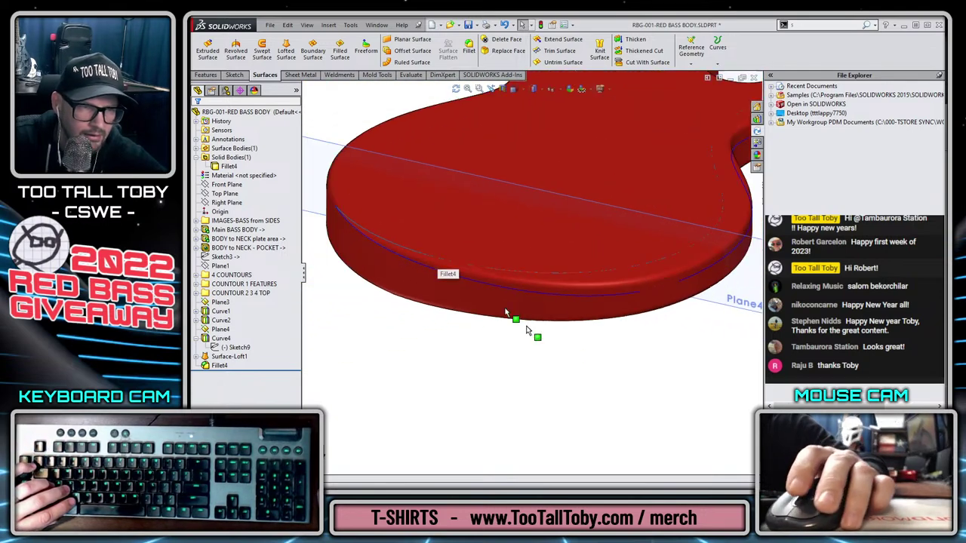
pyautogui.click(526, 299)
pyautogui.click(571, 269)
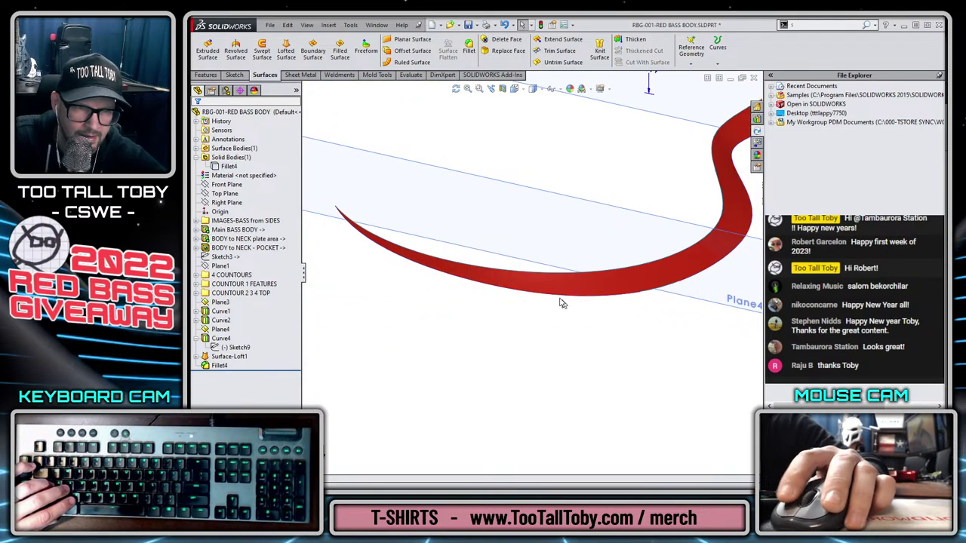
# Try to extend the inner edge of the lofted surface by a distance of 0.090 in, using the Same surface extension type.
pyautogui.click(528, 276)
pyautogui.scroll(-3, 558, 271)
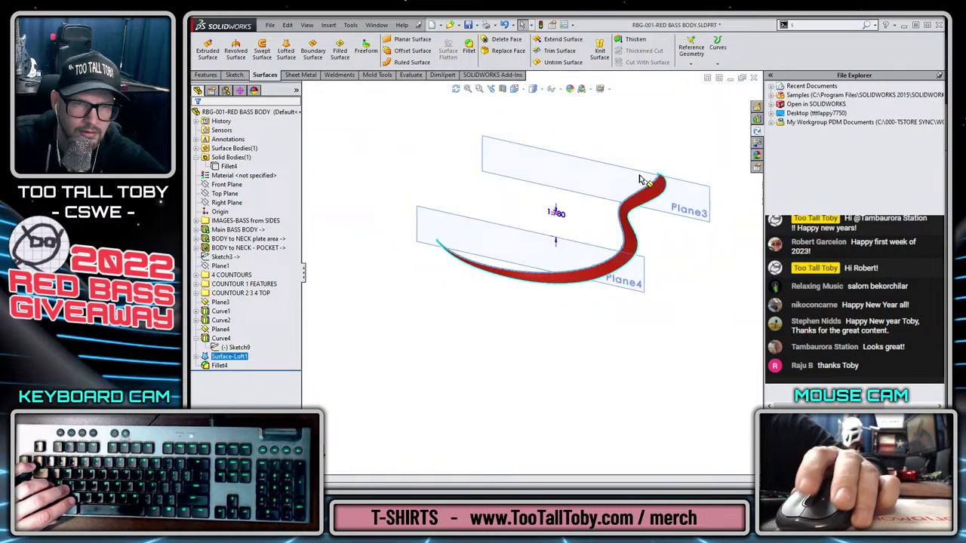
pyautogui.click(563, 40)
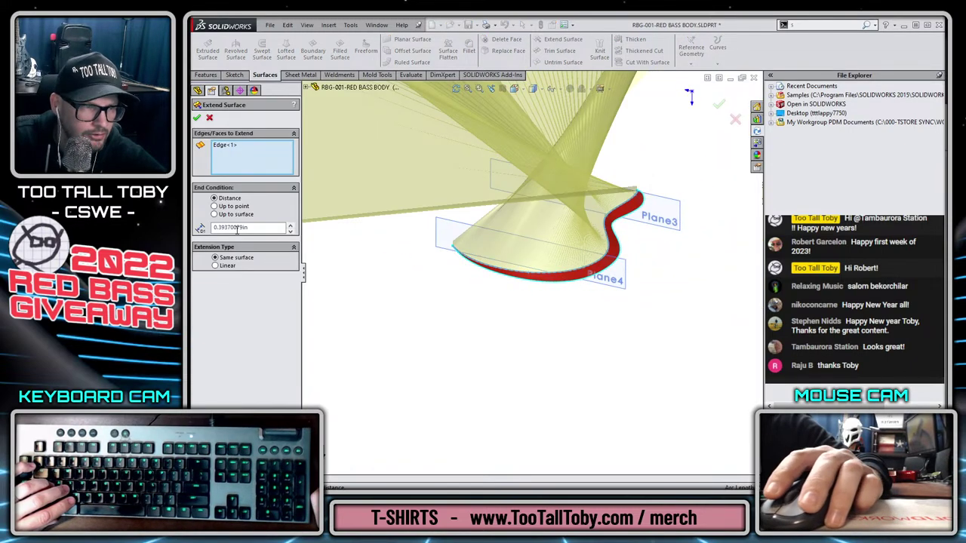
pyautogui.doubleClick(264, 225)
pyautogui.write('0.090')
pyautogui.press('Return')
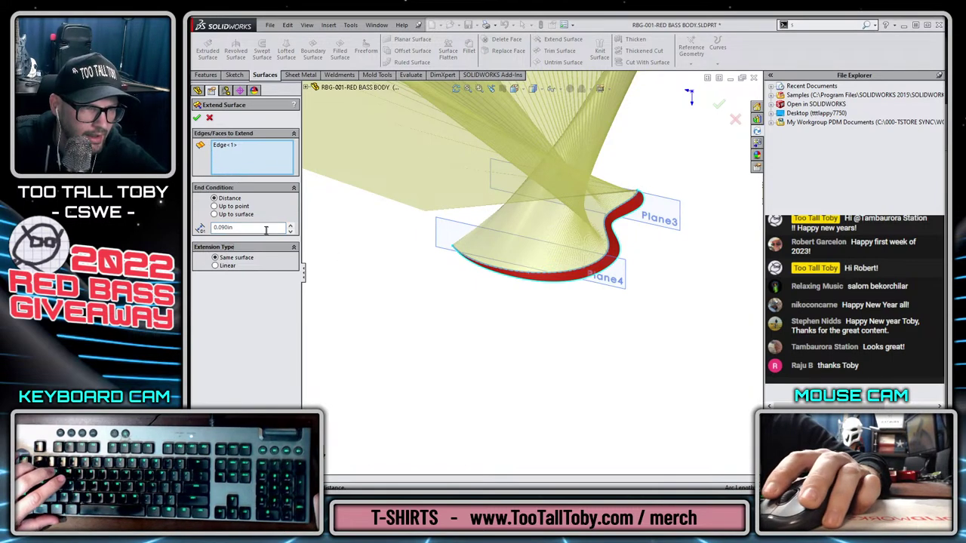
pyautogui.scroll(-4, 679, 181)
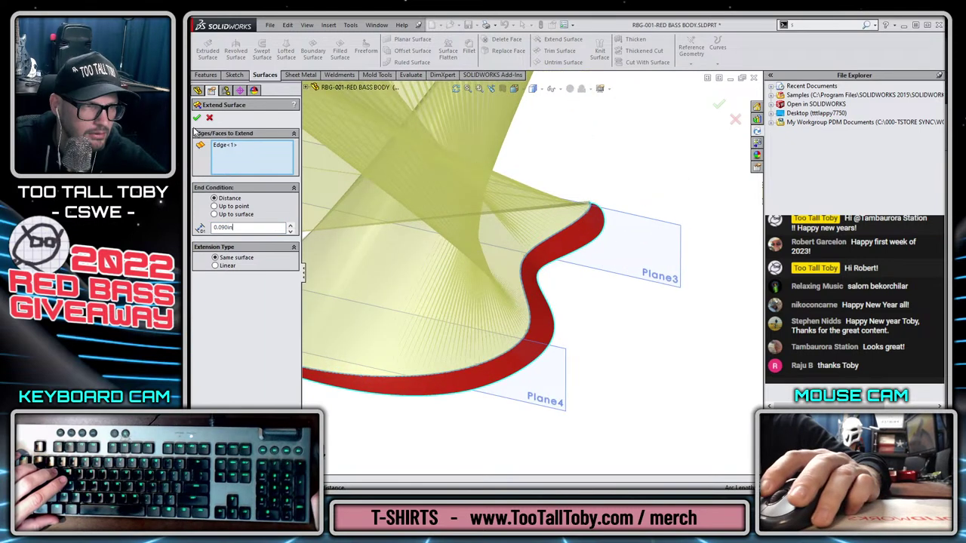
pyautogui.click(197, 118)
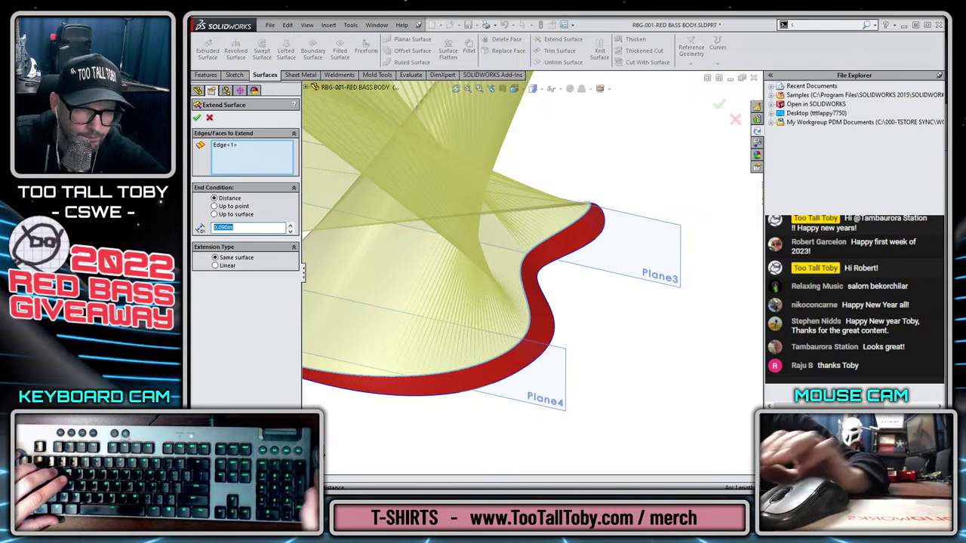
# Try a shorter extension distance of 0.030 in on the inner edge, and discard the extension.
pyautogui.write('.03')
pyautogui.press('Return')
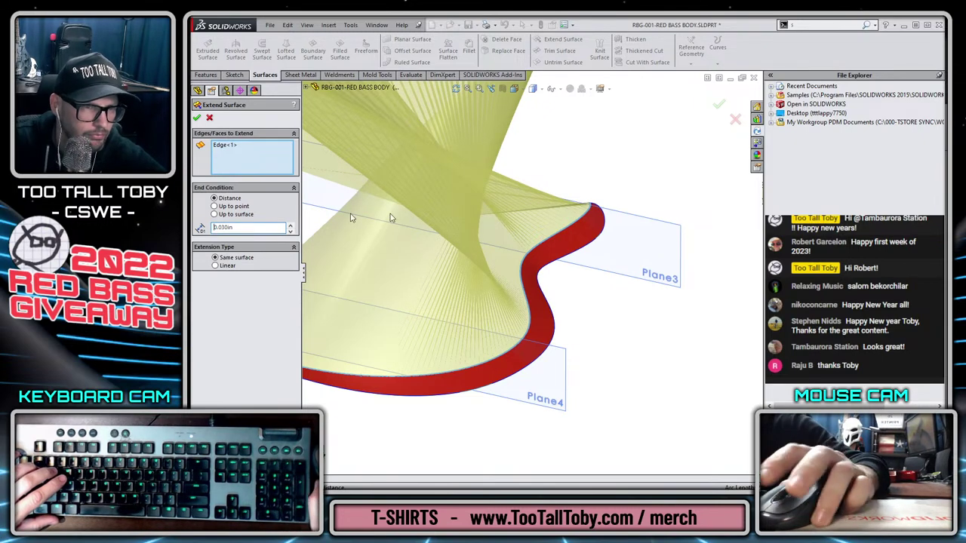
pyautogui.scroll(3, 529, 272)
pyautogui.click(209, 118)
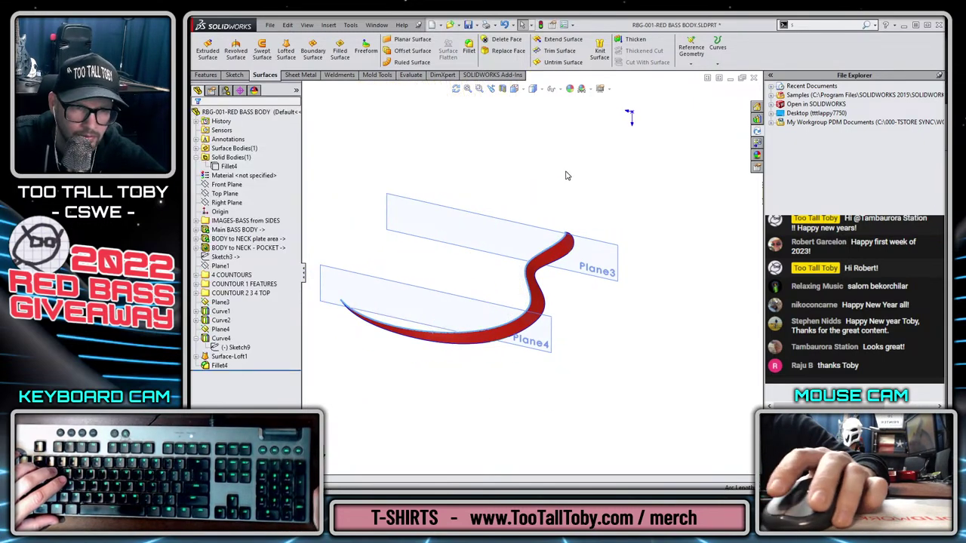
# Try to extend the whole lofted surface by 0.030 in, using the Same surface extension type.
pyautogui.click(567, 175)
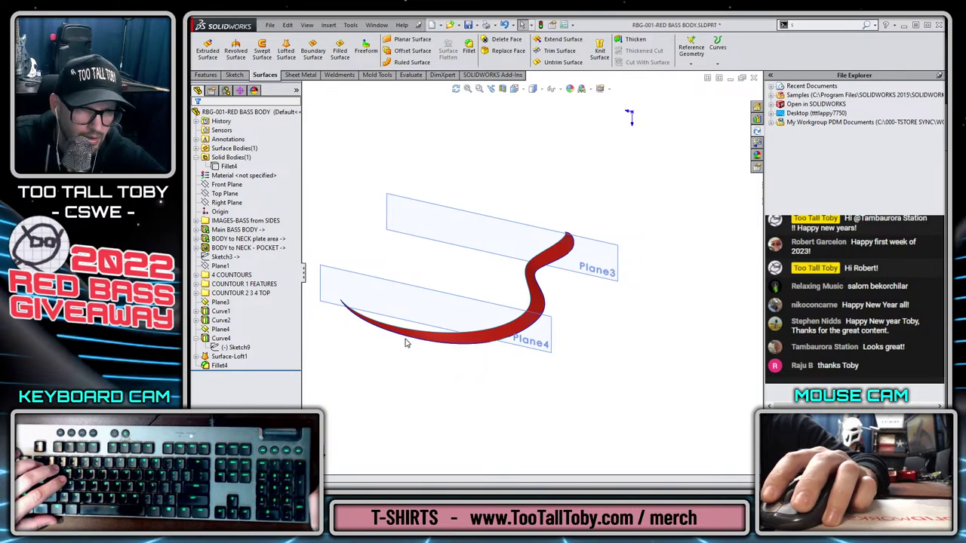
pyautogui.click(447, 342)
pyautogui.click(558, 39)
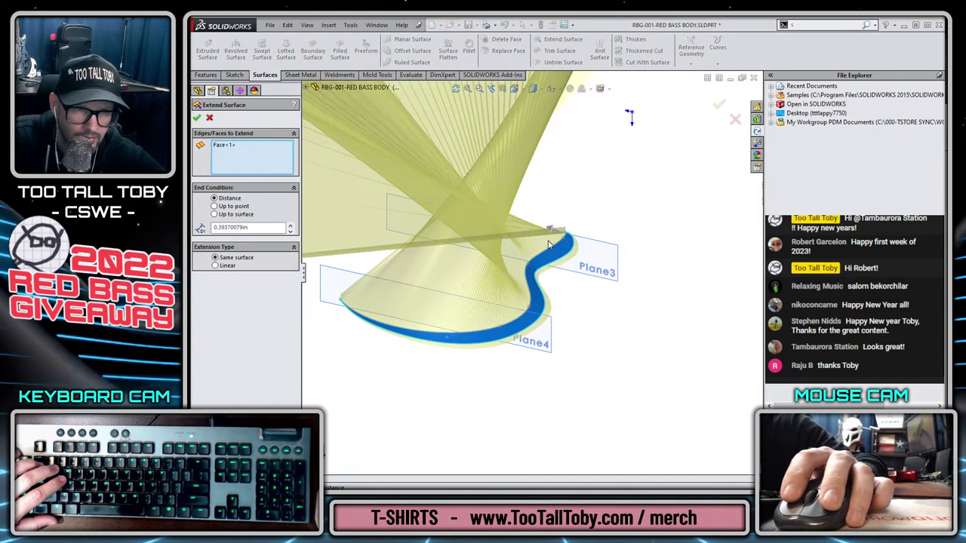
pyautogui.write('0.030')
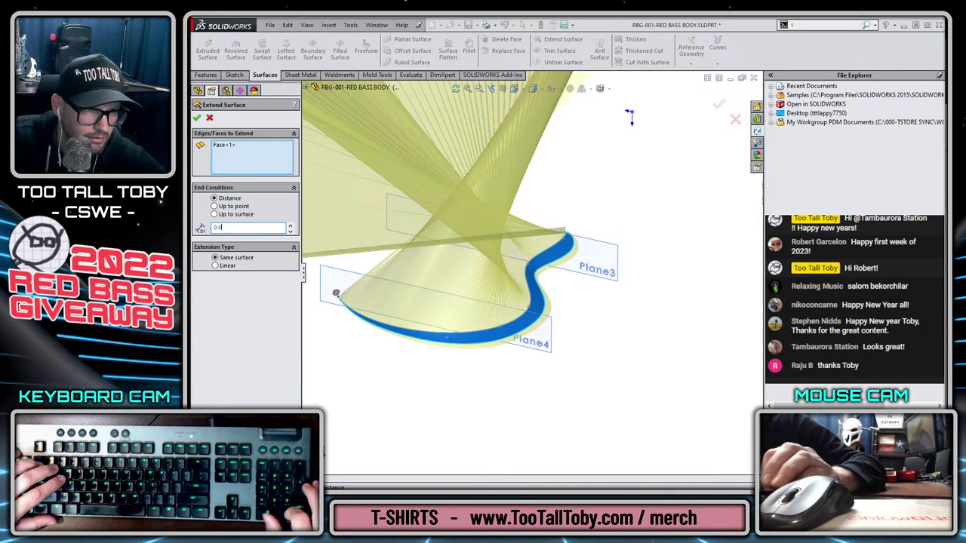
pyautogui.press('Return')
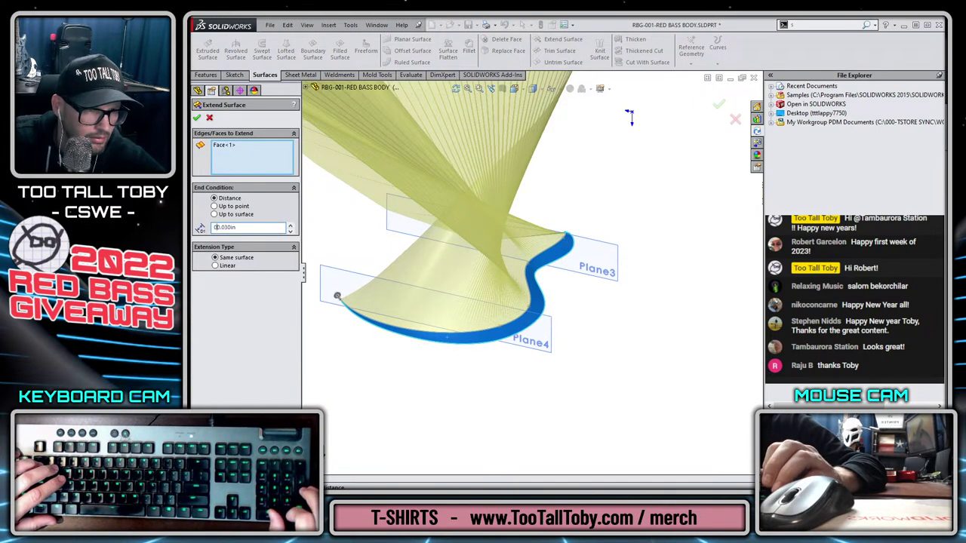
# Clear the face from the extension, examine the lofted surface's horn end and edges, and discard the Extend Surface command.
pyautogui.rightClick(239, 159)
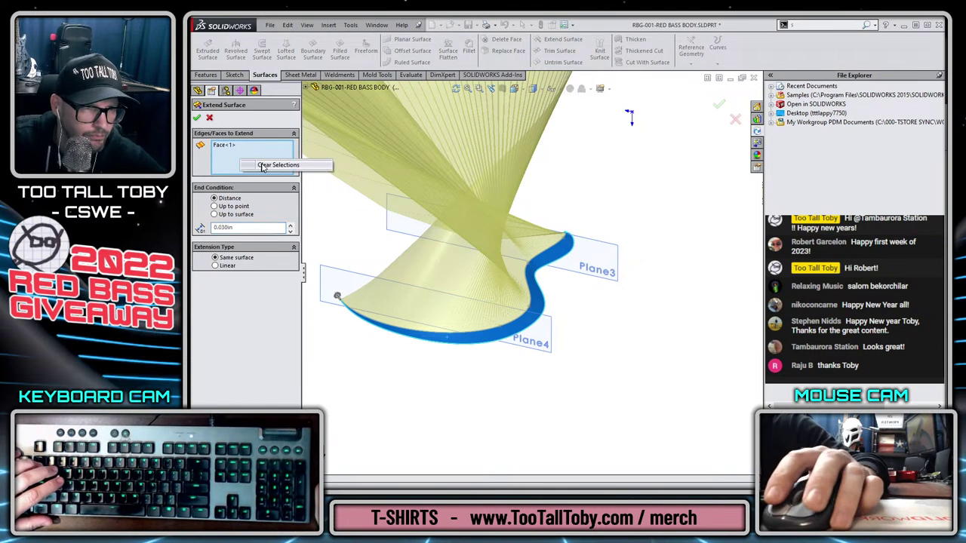
pyautogui.click(273, 166)
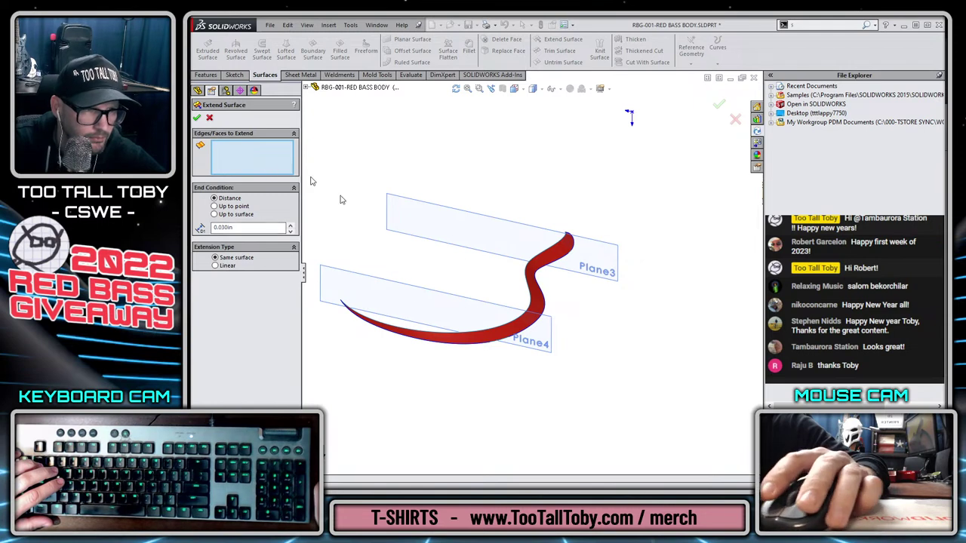
pyautogui.scroll(10, 530, 336)
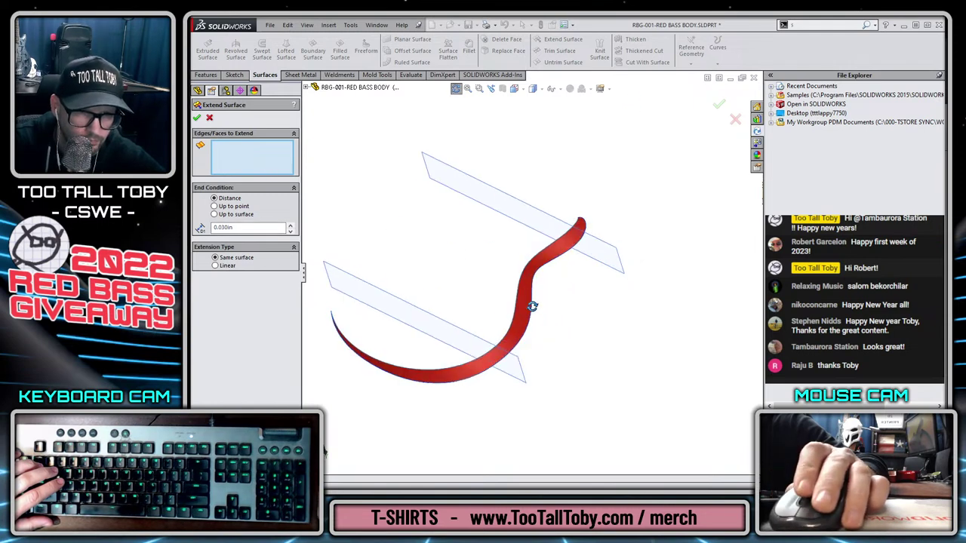
pyautogui.moveTo(675, 187); pyautogui.dragTo(507, 276, button='middle')
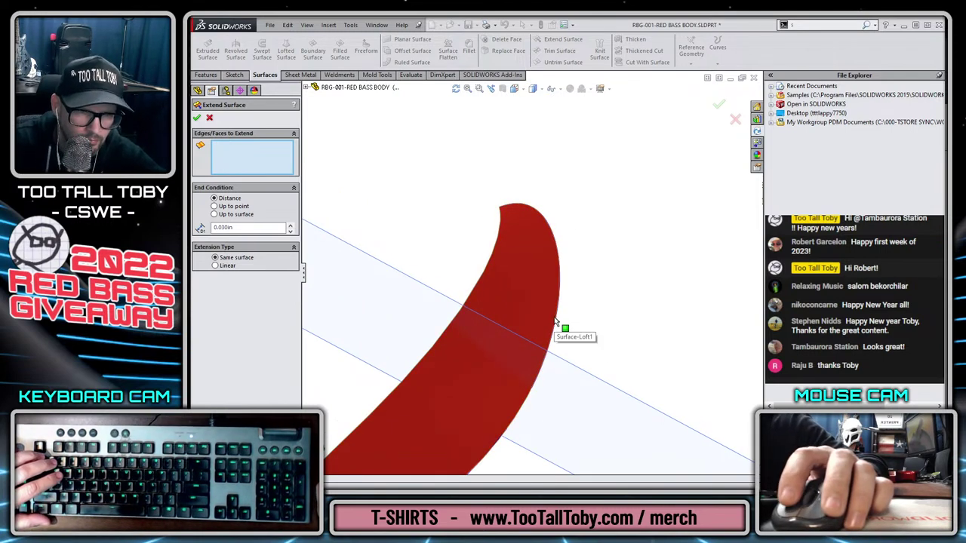
pyautogui.scroll(10, 556, 323)
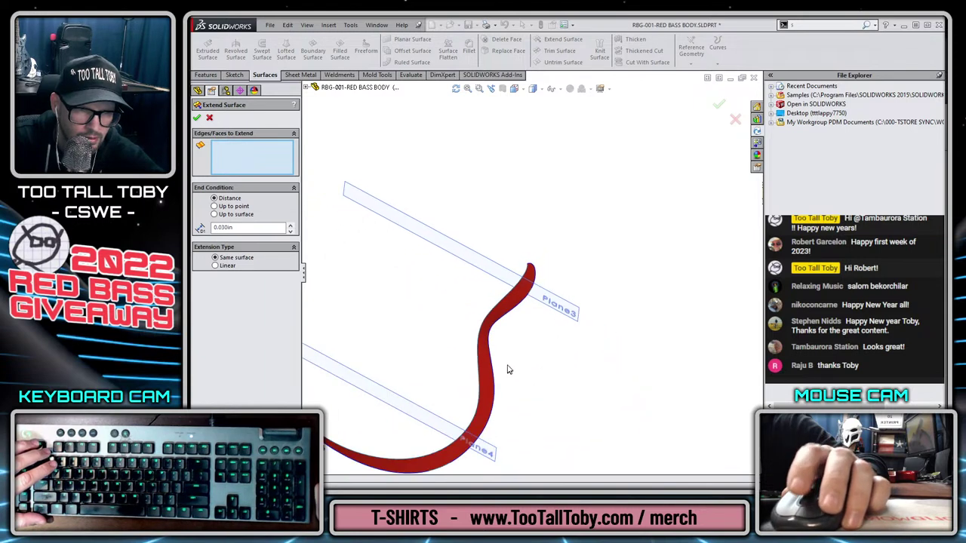
pyautogui.moveTo(526, 315); pyautogui.dragTo(448, 360, button='middle')
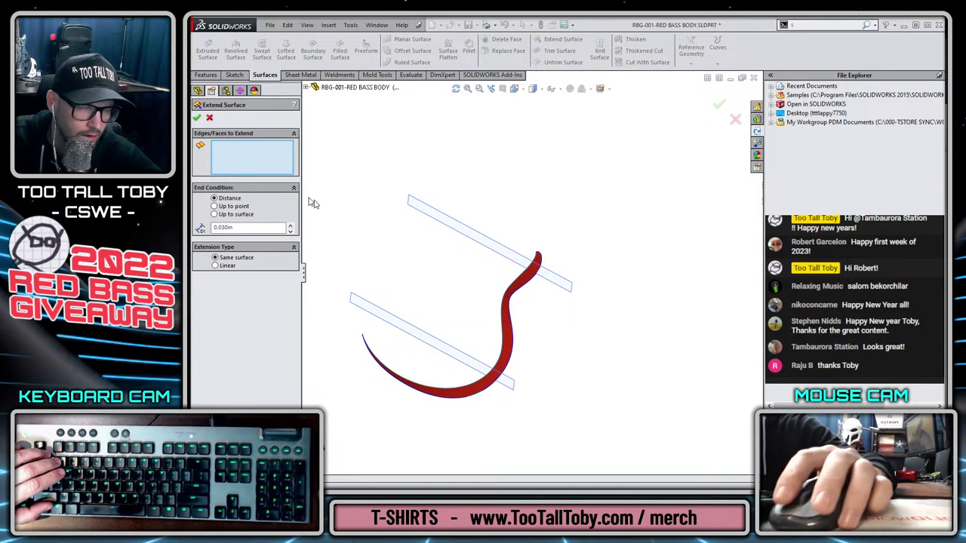
pyautogui.click(211, 122)
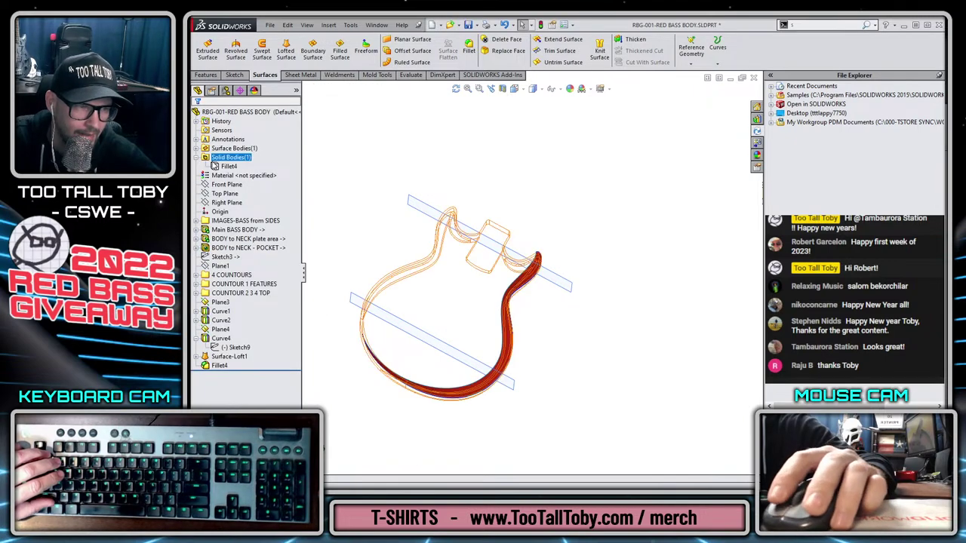
# Show the solid body again and delete the Fillet4 feature from its rim.
pyautogui.click(219, 168)
pyautogui.click(225, 149)
pyautogui.click(647, 338)
pyautogui.moveTo(517, 415); pyautogui.dragTo(515, 353, button='middle')
pyautogui.click(218, 365)
pyautogui.press('Delete')
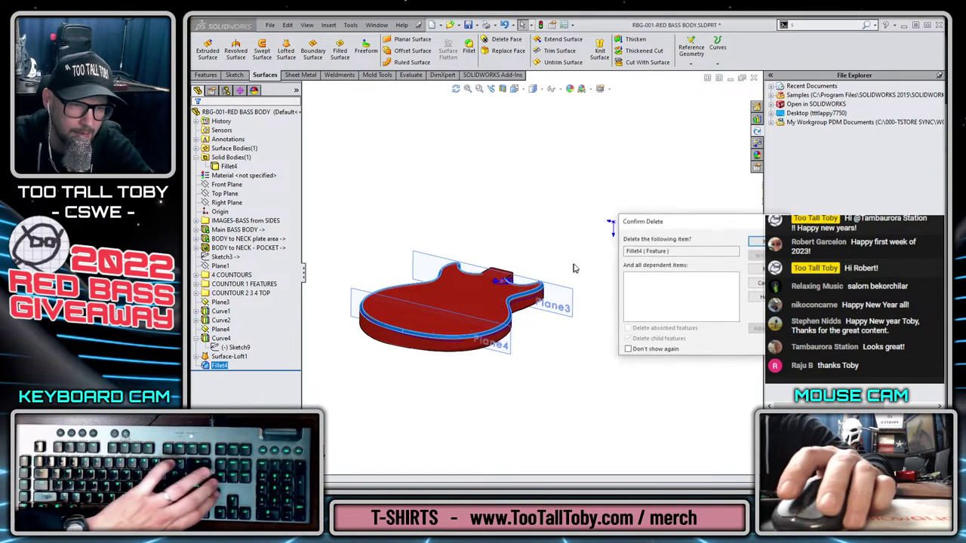
pyautogui.press('Return')
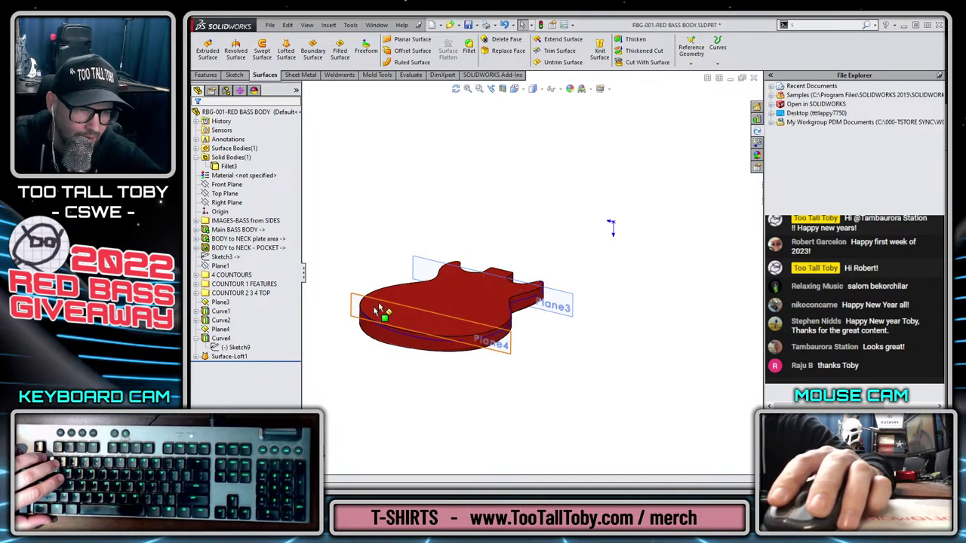
# Roll the model history back to directly after the COUNTOUR 2 3 4 TOP folder, before Plane3.
pyautogui.scroll(-3, 380, 305)
pyautogui.scroll(2, 694, 306)
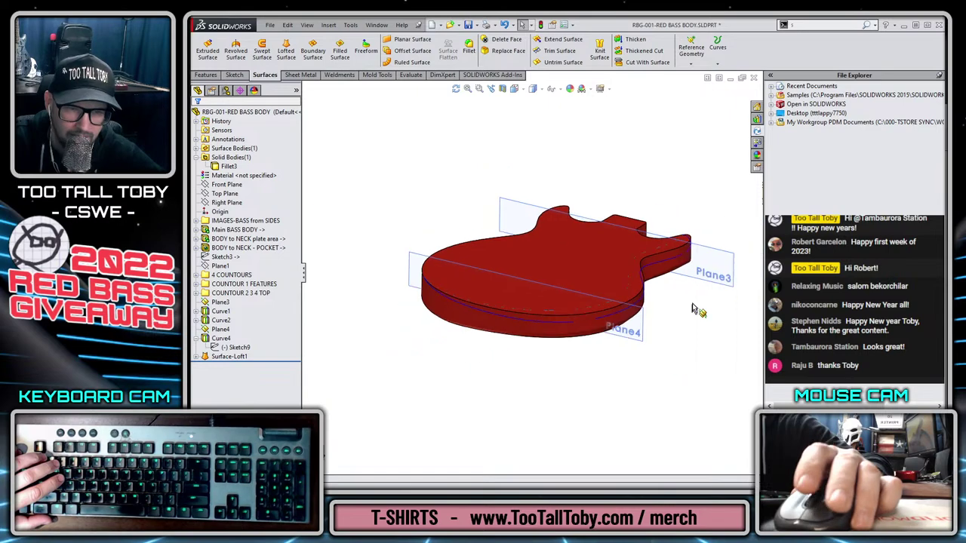
pyautogui.scroll(-4, 662, 319)
pyautogui.scroll(-8, 643, 218)
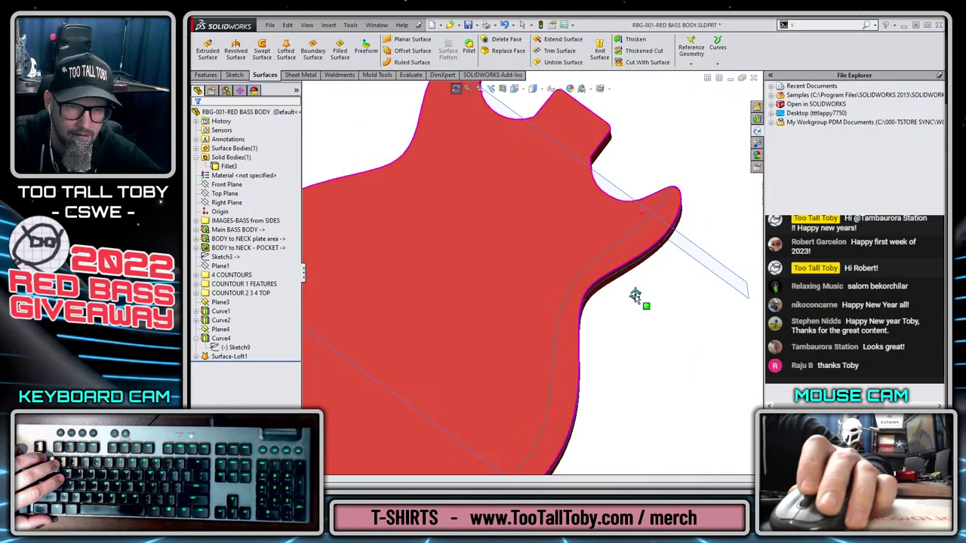
pyautogui.moveTo(624, 227); pyautogui.dragTo(647, 204, button='middle')
pyautogui.hotkey('ctrl', '7')
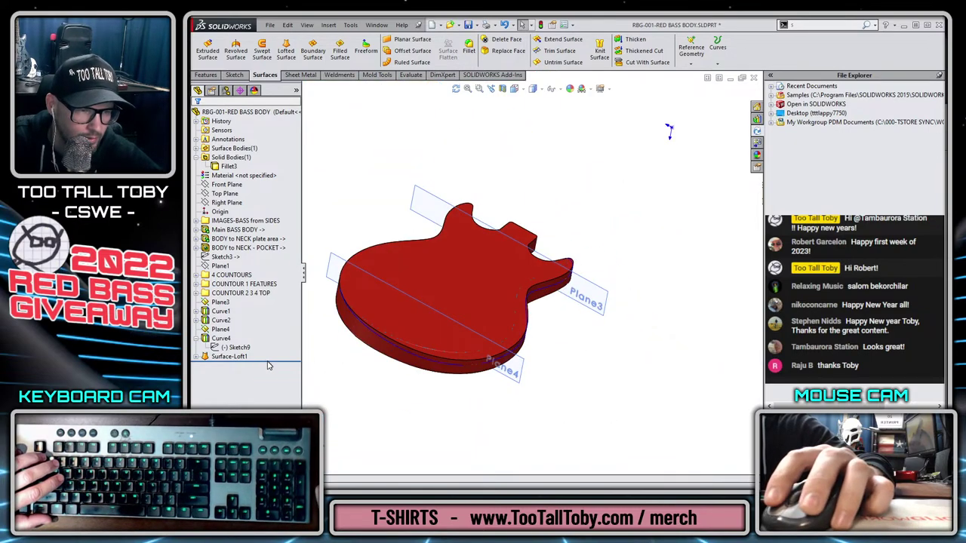
pyautogui.moveTo(274, 360); pyautogui.dragTo(275, 355)
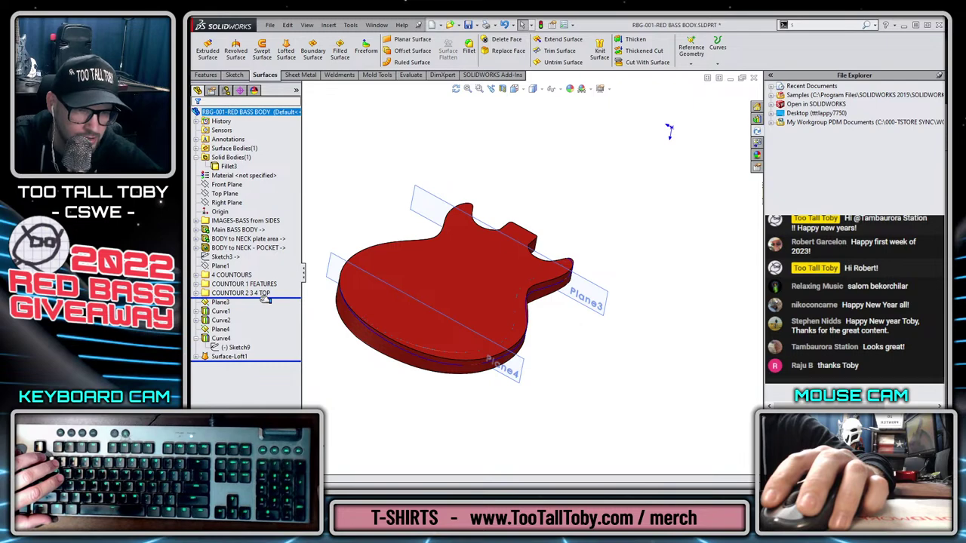
pyautogui.moveTo(266, 300); pyautogui.dragTo(265, 298)
# Start an offset surface from the body's two adjoining outer side faces with a distance of 0.090 in.
pyautogui.click(363, 335)
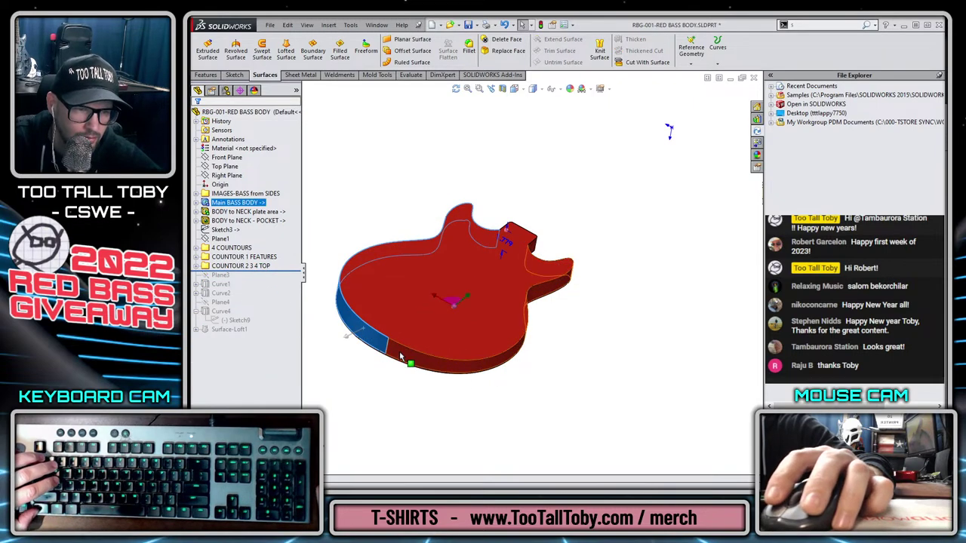
pyautogui.moveTo(513, 362); pyautogui.dragTo(619, 295, button='middle')
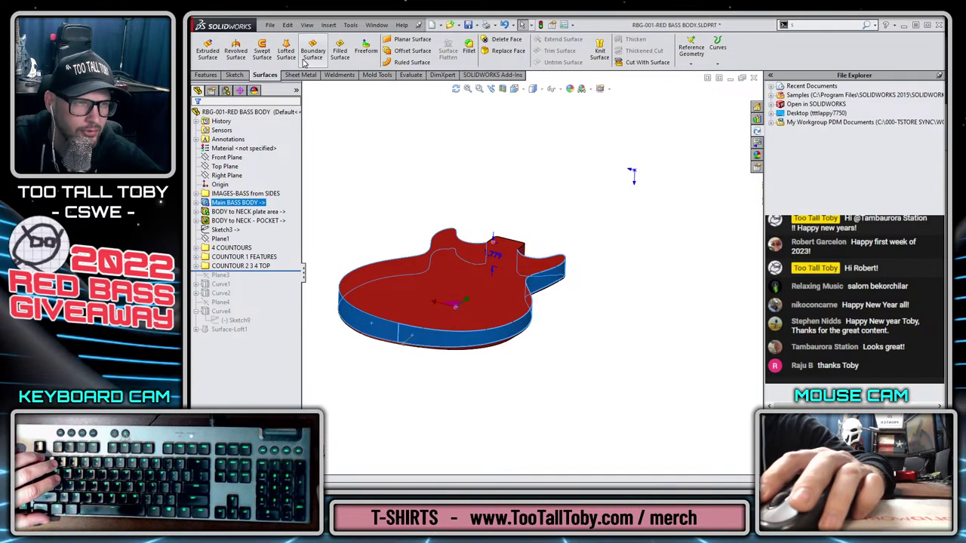
pyautogui.click(412, 51)
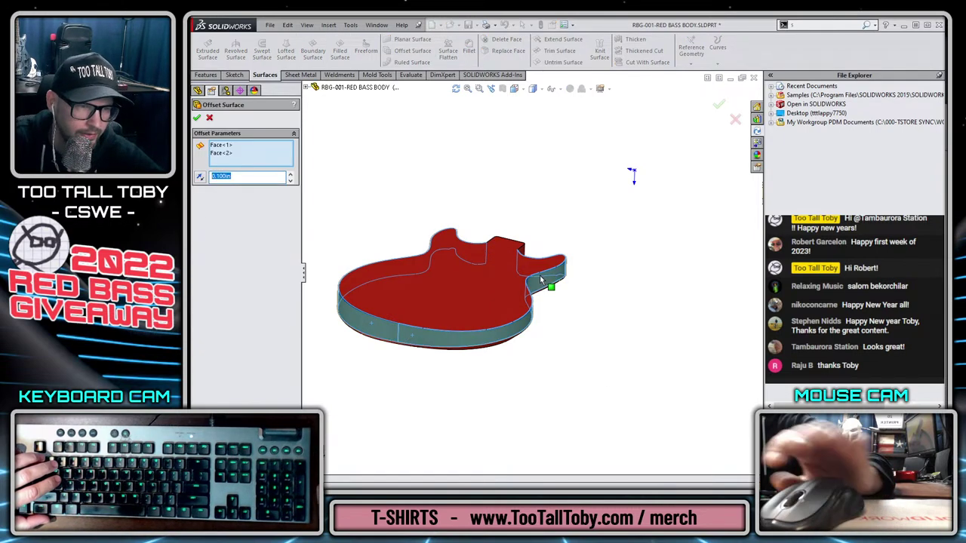
pyautogui.write('.09')
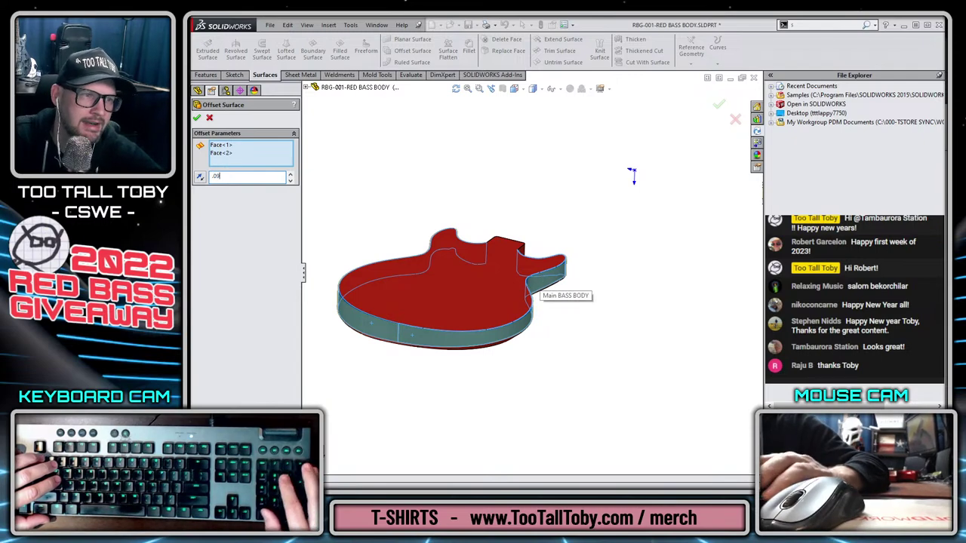
pyautogui.press('Return')
# Check the offset preview along the waist, reduce the distance to 0.05 in and create the offset surface.
pyautogui.scroll(-2, 605, 298)
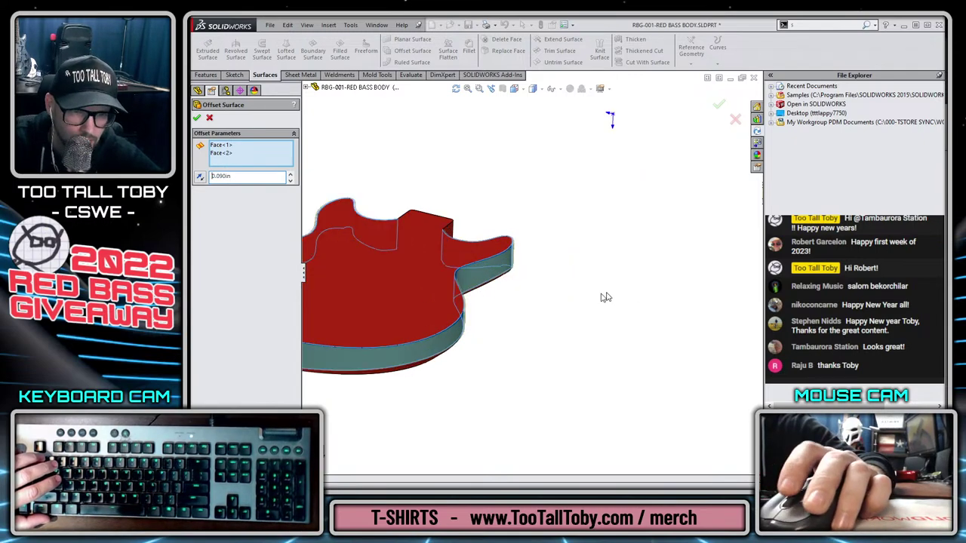
pyautogui.scroll(-5, 460, 320)
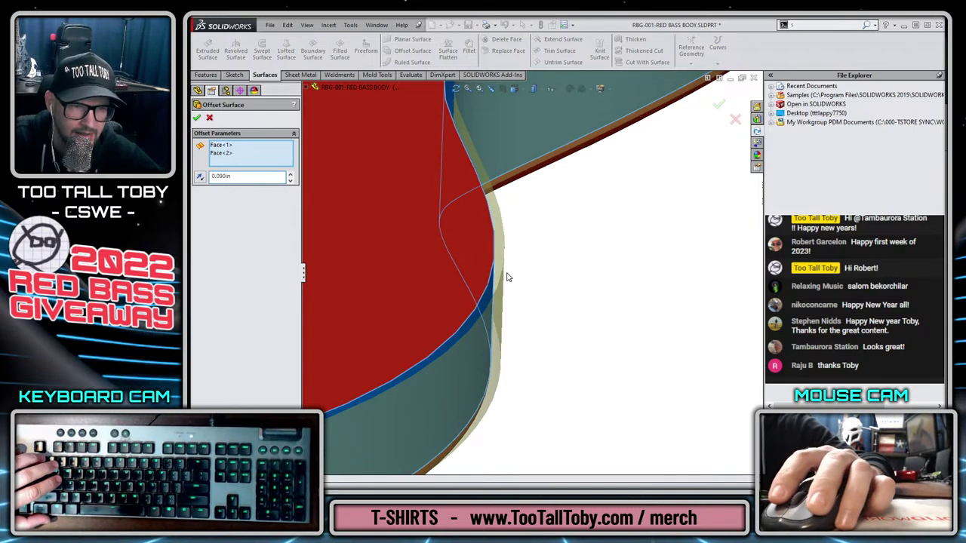
pyautogui.moveTo(453, 357); pyautogui.dragTo(464, 346, button='middle')
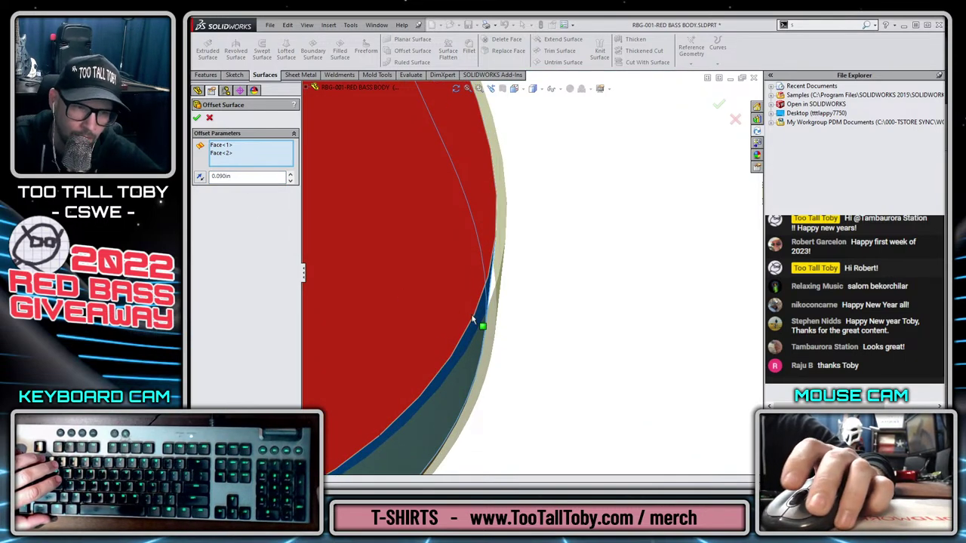
pyautogui.doubleClick(218, 179)
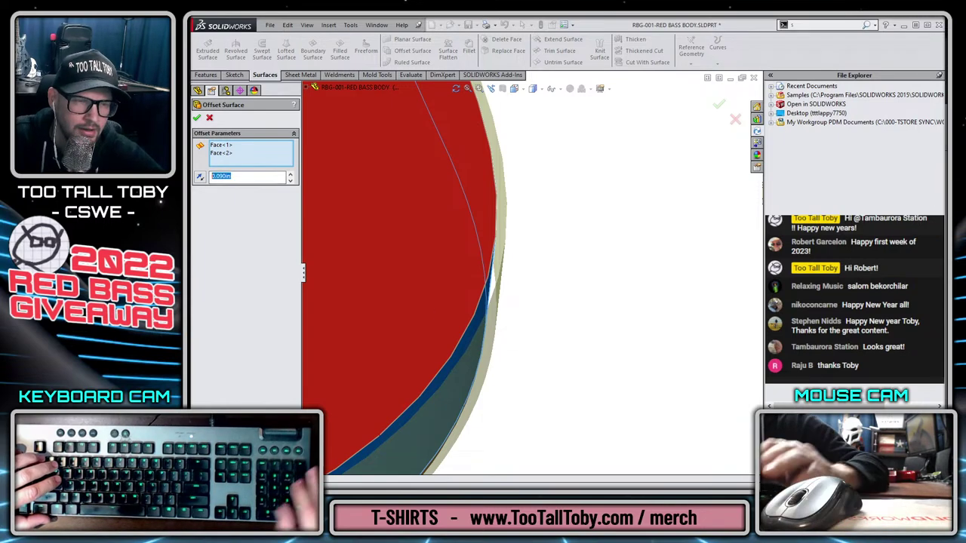
pyautogui.write('.05')
pyautogui.press('Return')
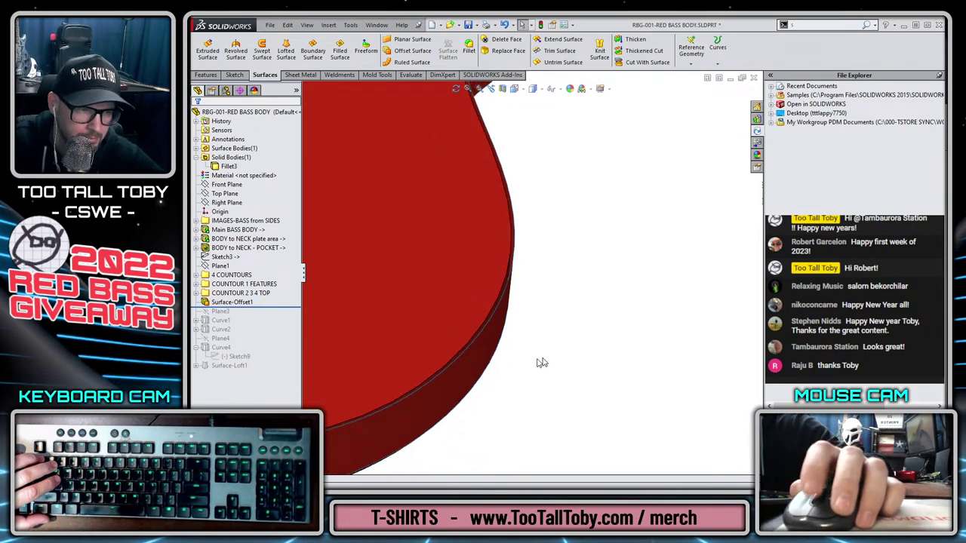
# Examine the offset surface around the lower horn, neck area and side of the body.
pyautogui.scroll(5, 541, 363)
pyautogui.moveTo(552, 313); pyautogui.dragTo(550, 210, button='middle')
pyautogui.scroll(-5, 543, 155)
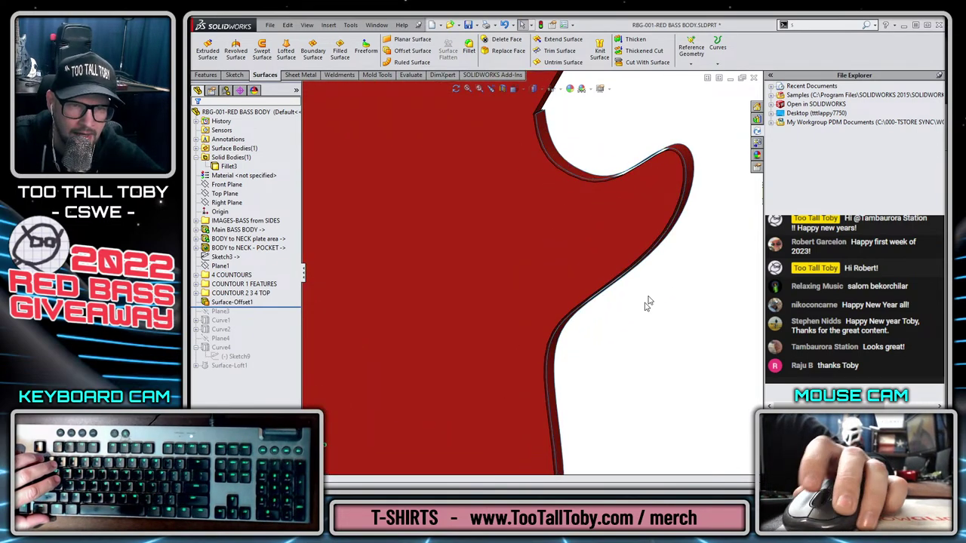
pyautogui.scroll(5, 530, 366)
pyautogui.scroll(-5, 546, 240)
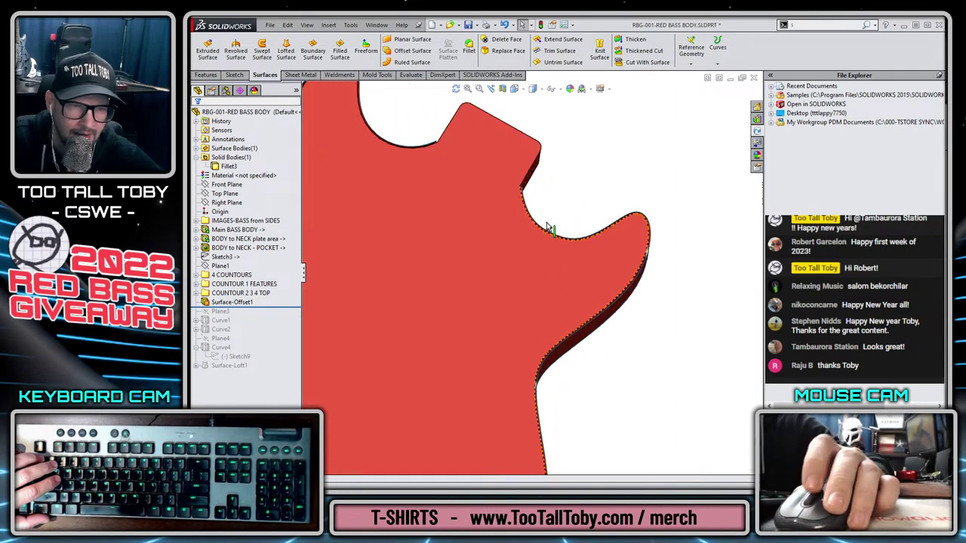
pyautogui.scroll(-3, 547, 206)
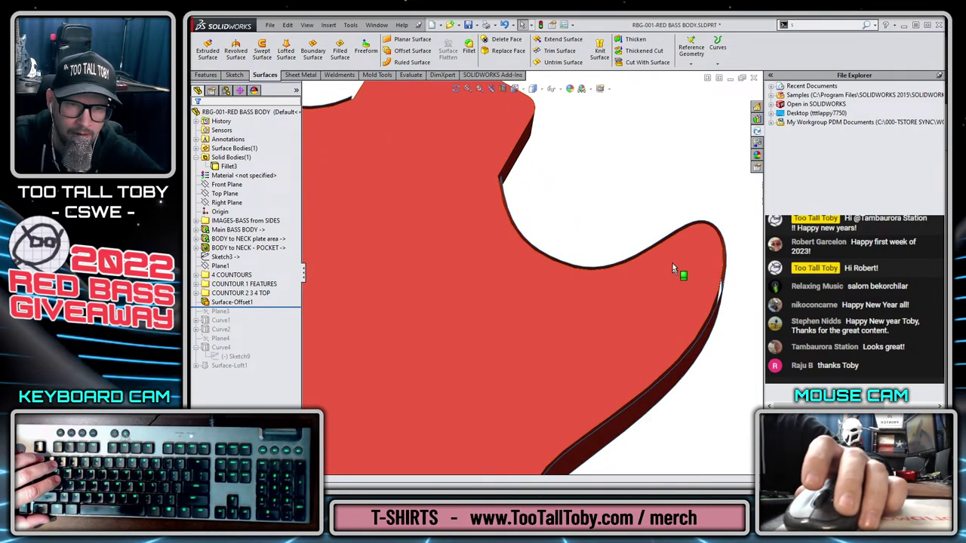
pyautogui.scroll(9, 427, 388)
pyautogui.moveTo(526, 394); pyautogui.dragTo(530, 325, button='middle')
pyautogui.scroll(2, 474, 378)
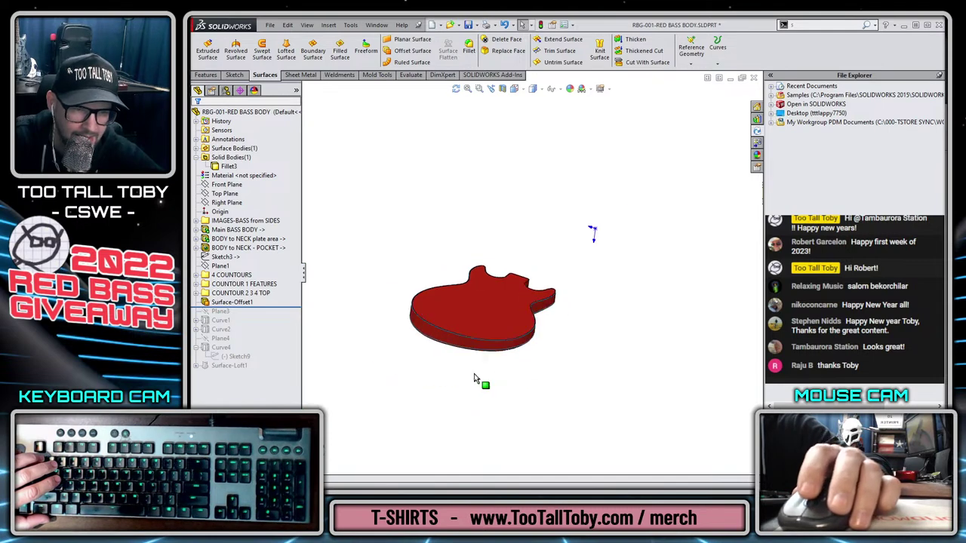
pyautogui.scroll(-2, 476, 378)
# In the IMAGES-BASS from SIDES folder, set the offset distance of the PLANE for BOTTOM of BASS to 1.8 in.
pyautogui.hotkey('ctrl', '1')
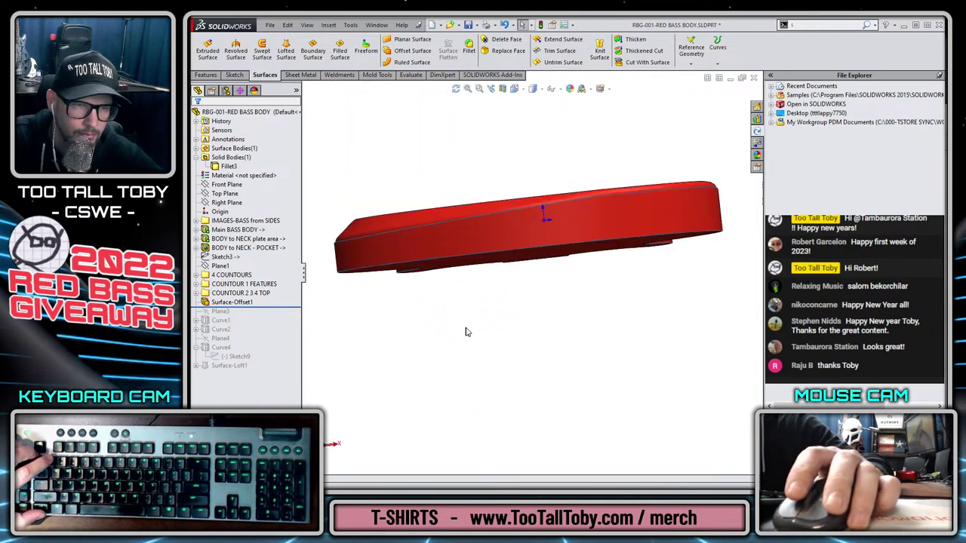
pyautogui.click(197, 220)
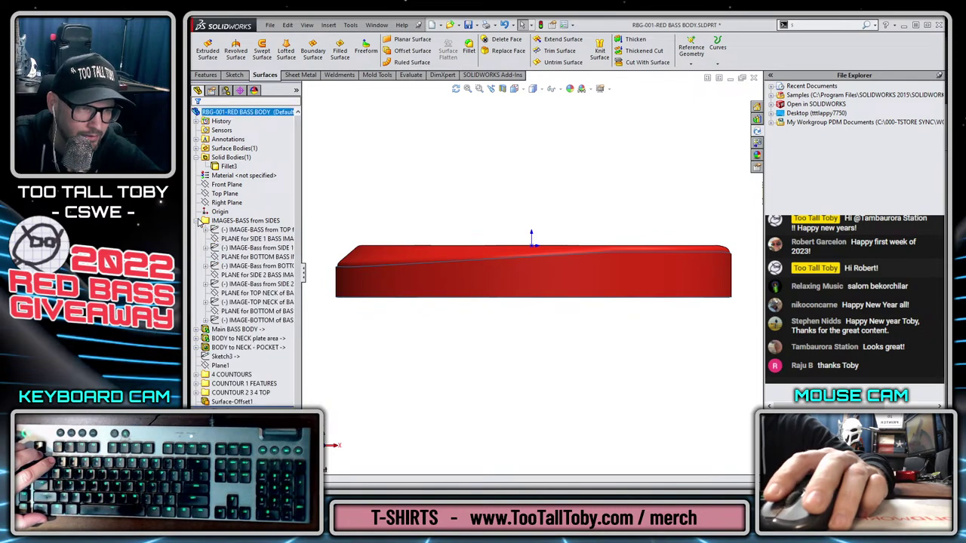
pyautogui.click(249, 311)
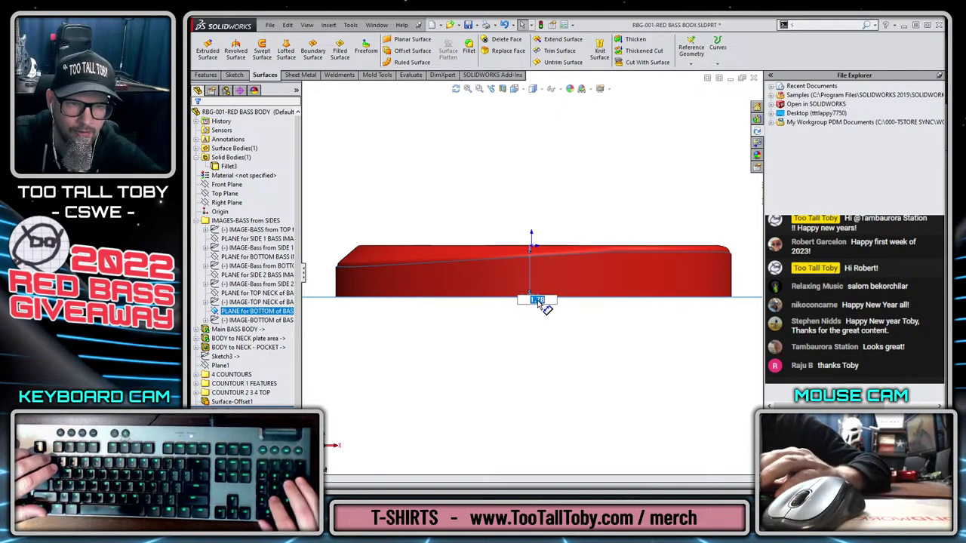
pyautogui.write('1.088')
pyautogui.press('BackSpace')
pyautogui.press('BackSpace')
pyautogui.press('BackSpace')
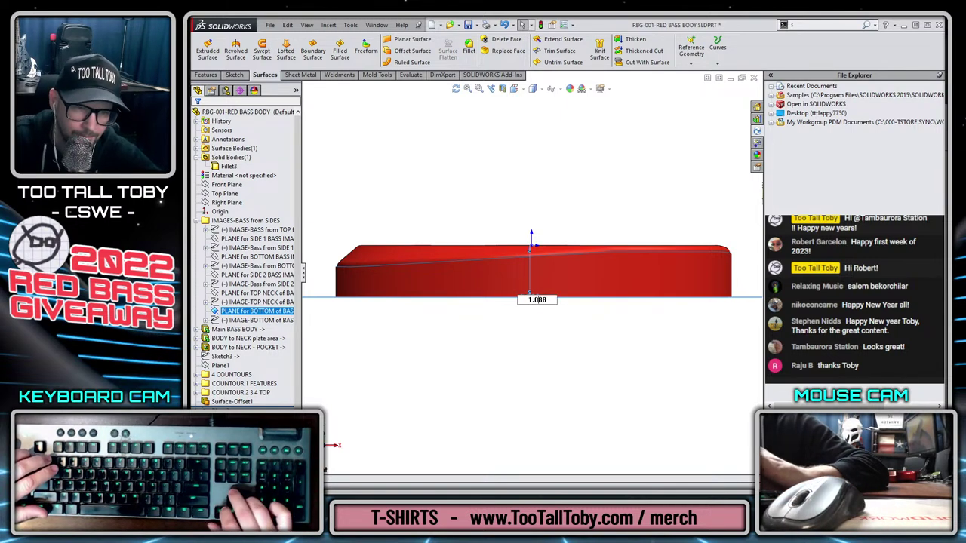
pyautogui.write('8')
pyautogui.press('Return')
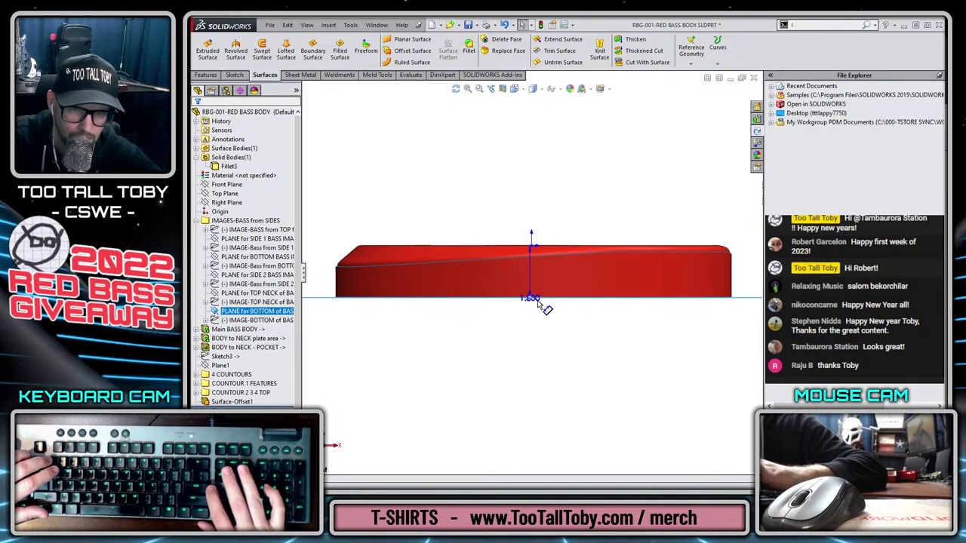
# Check how the repositioned bottom plane lines up with the body's lower edge, and look over the horn area.
pyautogui.scroll(-3, 591, 315)
pyautogui.scroll(-3, 520, 289)
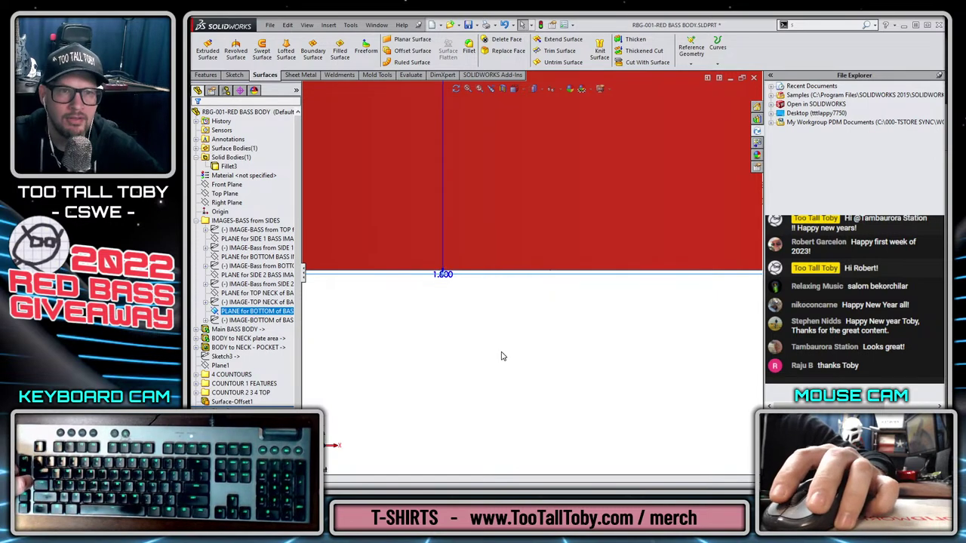
pyautogui.scroll(6, 501, 353)
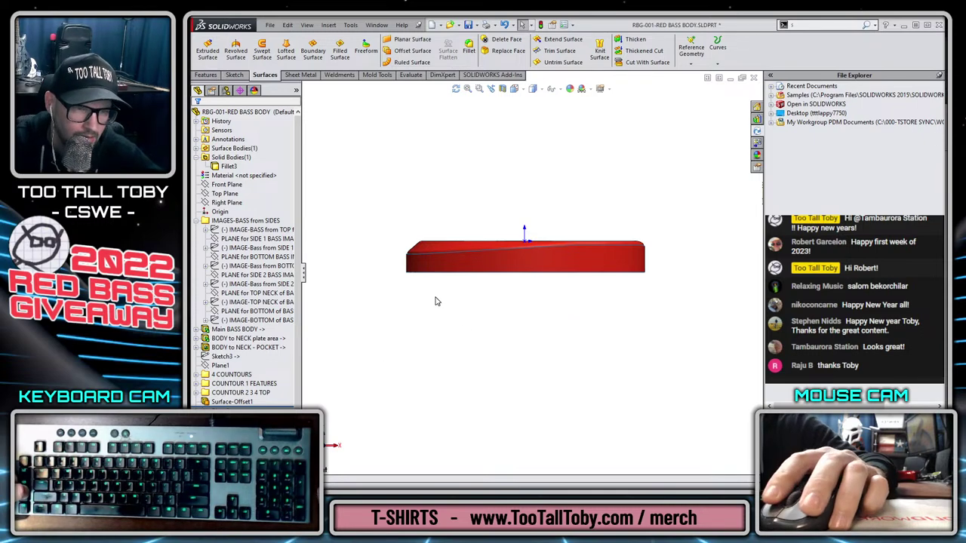
pyautogui.moveTo(614, 274); pyautogui.dragTo(609, 412, button='middle')
pyautogui.scroll(-5, 587, 208)
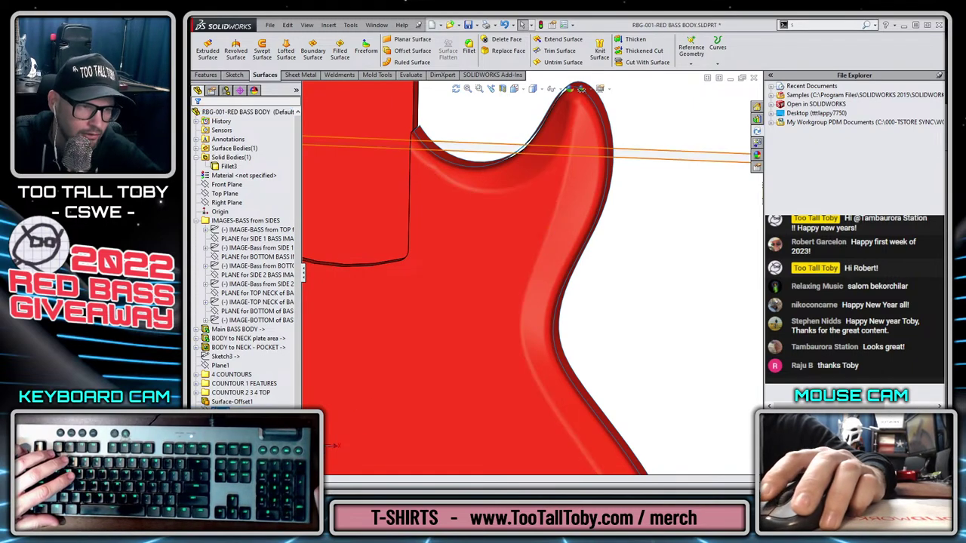
# Edit the Sketch7 projected curve at the horn, replacing its target body face with the offset surface's outer face.
pyautogui.click(231, 403)
pyautogui.scroll(3, 407, 259)
pyautogui.scroll(4, 407, 259)
pyautogui.scroll(-3, 362, 231)
pyautogui.scroll(-2, 491, 252)
pyautogui.moveTo(498, 257); pyautogui.dragTo(565, 286, button='middle')
pyautogui.scroll(-2, 569, 286)
pyautogui.click(372, 427)
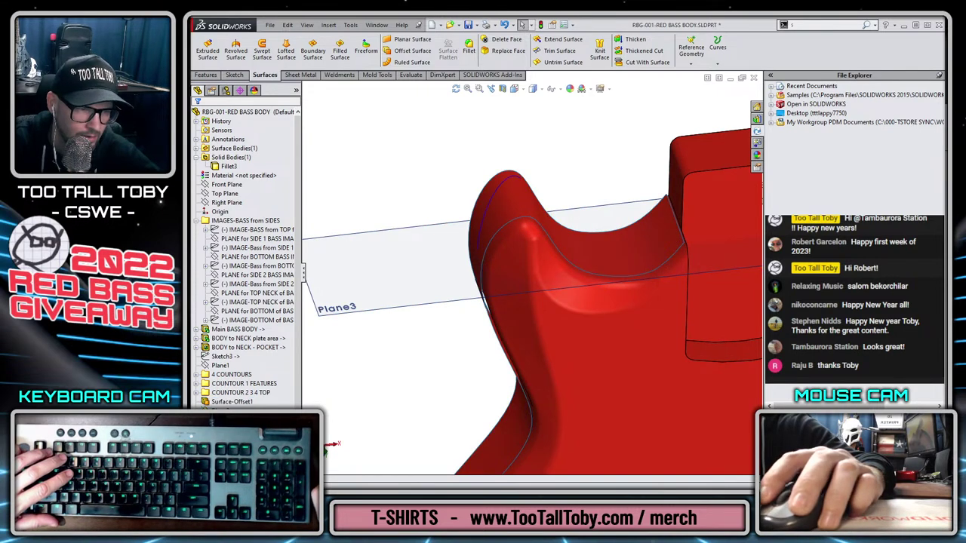
pyautogui.click(220, 420)
pyautogui.keyDown('ctrl'); pyautogui.click(479, 264); pyautogui.keyUp('ctrl')
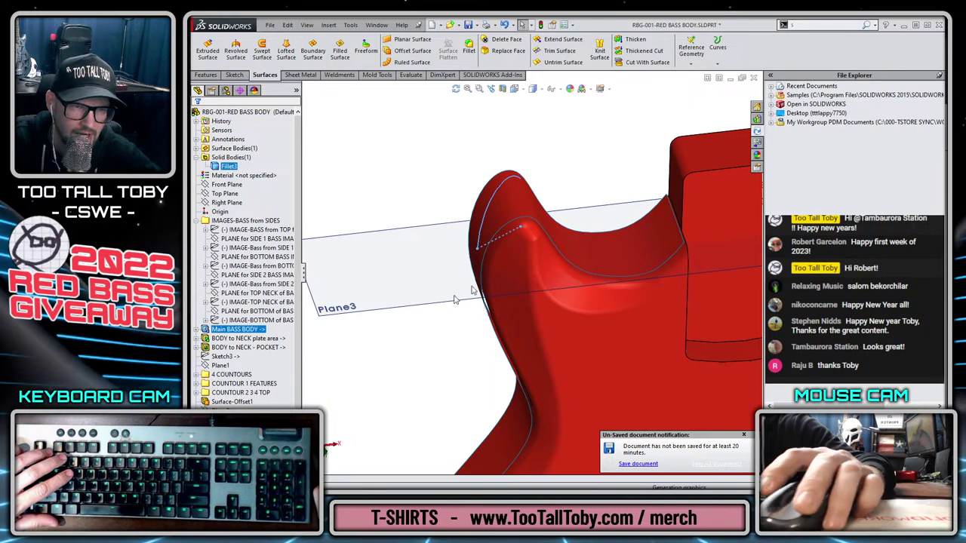
pyautogui.press('p')
pyautogui.click(237, 161)
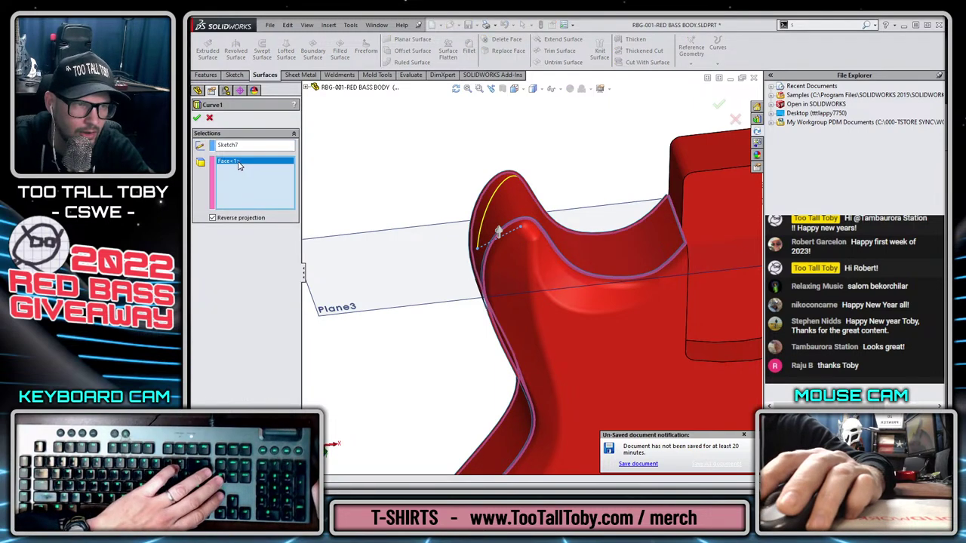
pyautogui.press('Delete')
pyautogui.click(491, 210)
pyautogui.rightClick(494, 209)
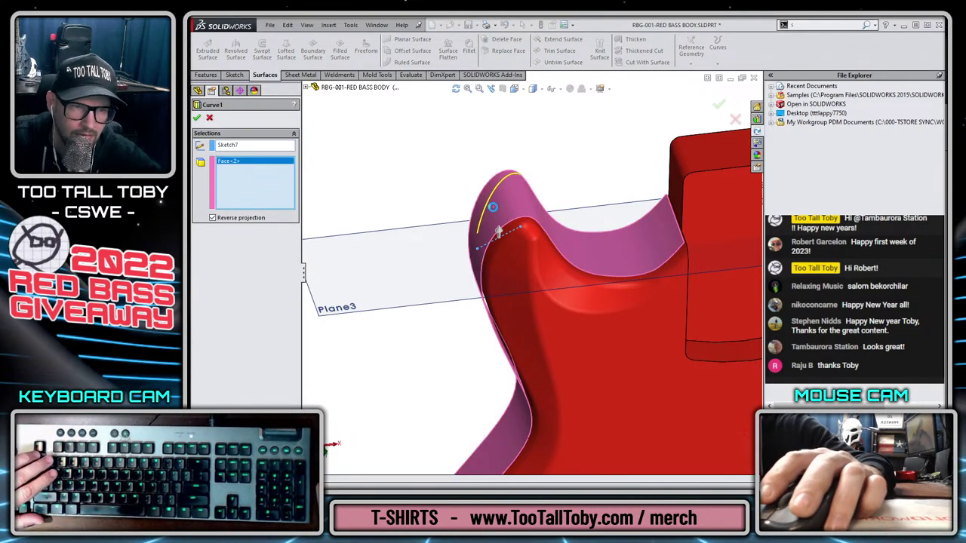
# Edit the Sketch8 projected curve along the side below the horn, replacing its target face with the offset surface's face.
pyautogui.moveTo(474, 143); pyautogui.dragTo(521, 200, button='middle')
pyautogui.scroll(-2, 547, 242)
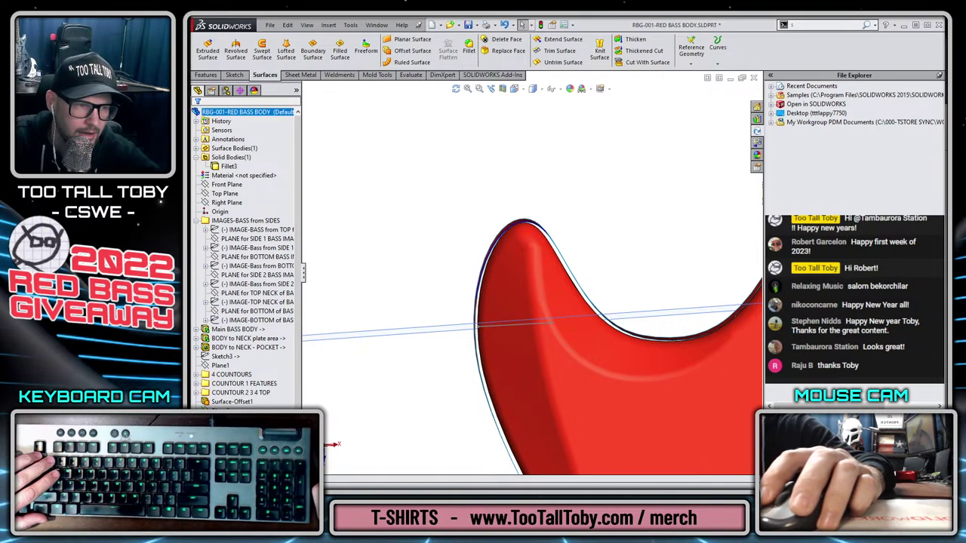
pyautogui.press('Escape')
pyautogui.click(219, 411)
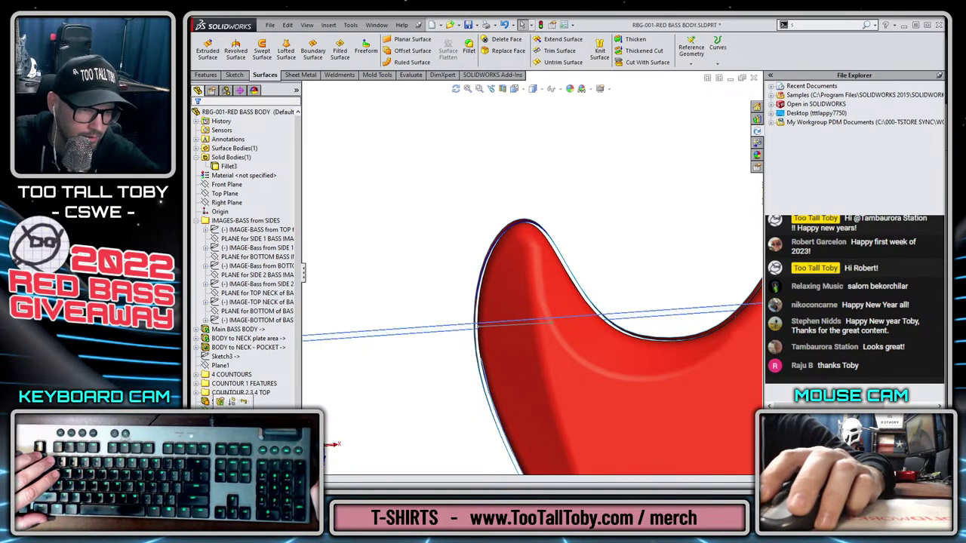
pyautogui.click(221, 402)
pyautogui.scroll(3, 468, 405)
pyautogui.moveTo(473, 403); pyautogui.dragTo(519, 357, button='middle')
pyautogui.scroll(-4, 551, 332)
pyautogui.click(243, 162)
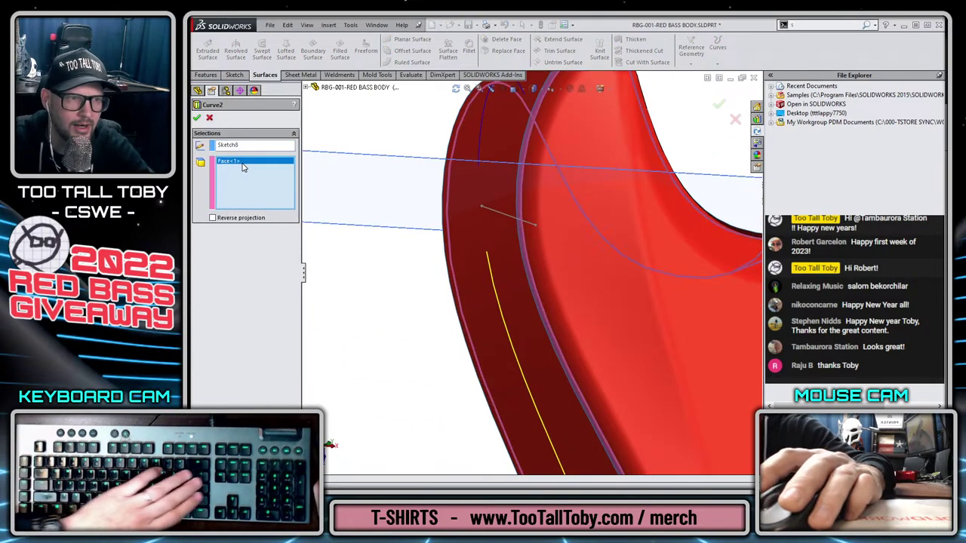
pyautogui.press('Delete')
pyautogui.click(498, 259)
pyautogui.rightClick(496, 253)
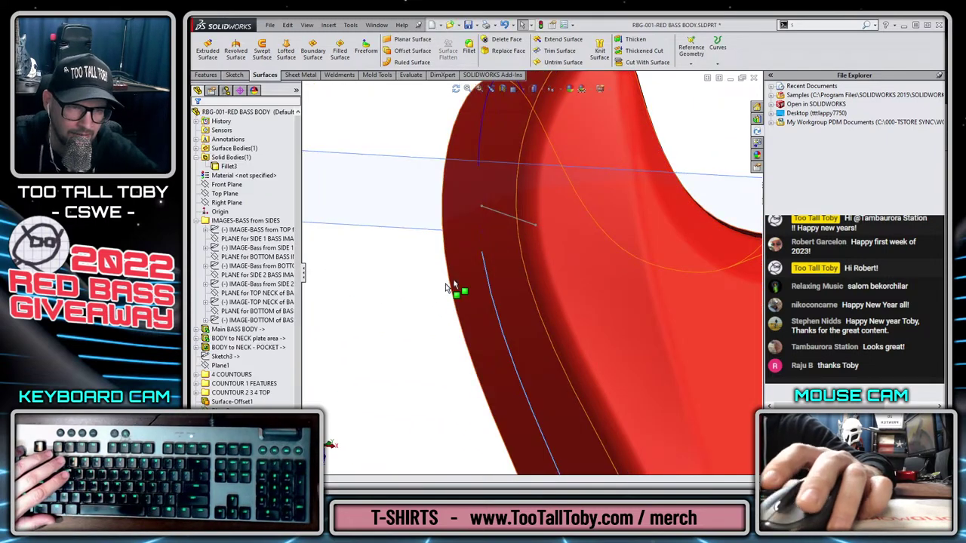
# Edit the Sketch9 projected curve around the lower end of the body, replacing both target faces with the two offset surface faces.
pyautogui.scroll(10, 539, 337)
pyautogui.scroll(-1, 563, 365)
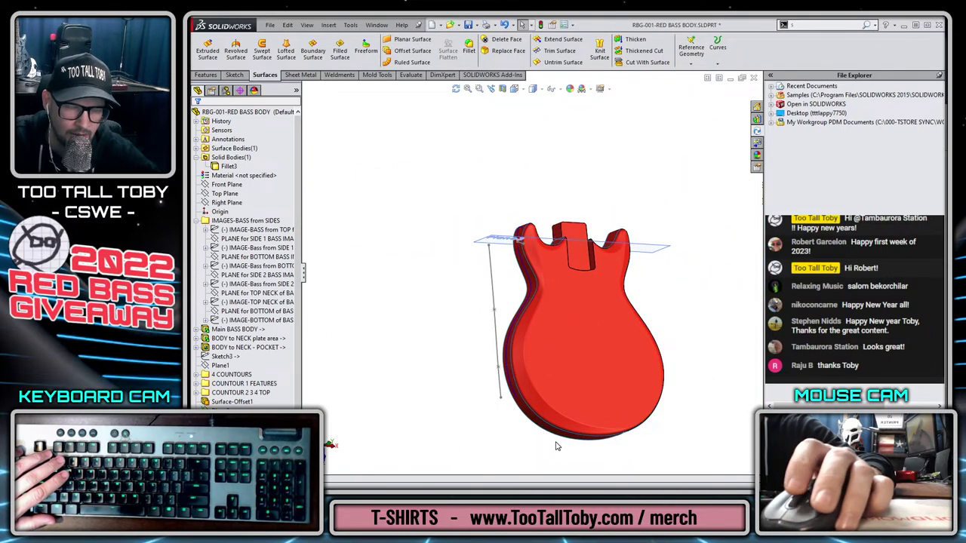
pyautogui.moveTo(556, 444); pyautogui.dragTo(486, 376, button='middle')
pyautogui.scroll(-2, 486, 376)
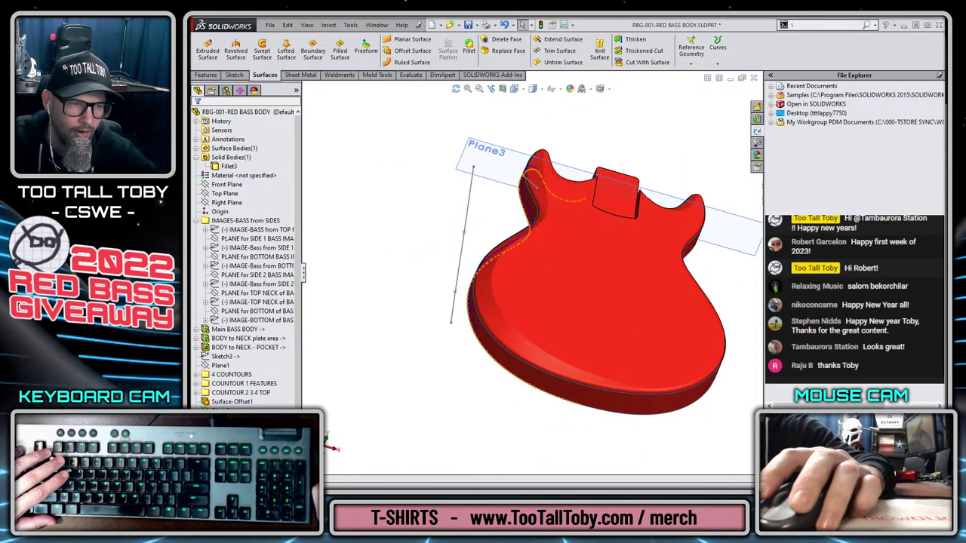
pyautogui.scroll(-1, 246, 257)
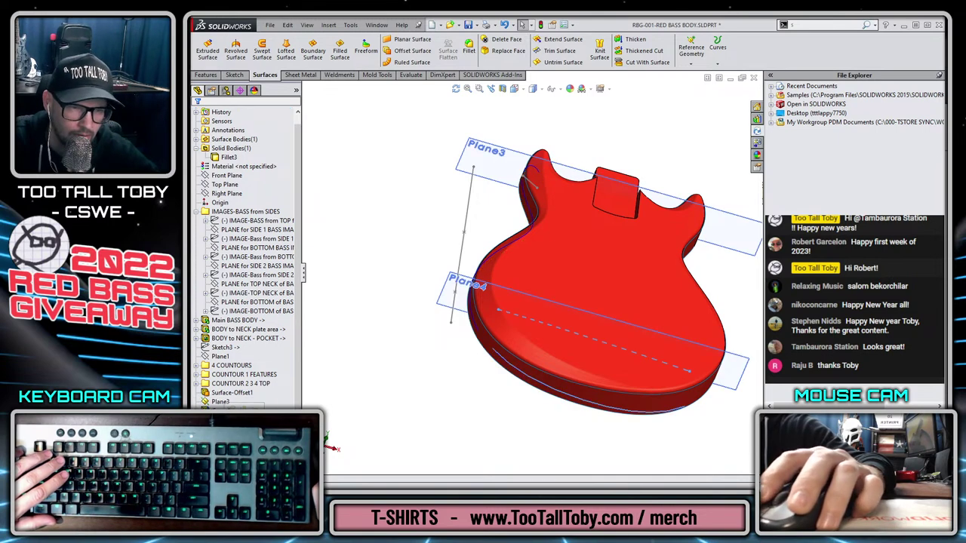
pyautogui.click(231, 408)
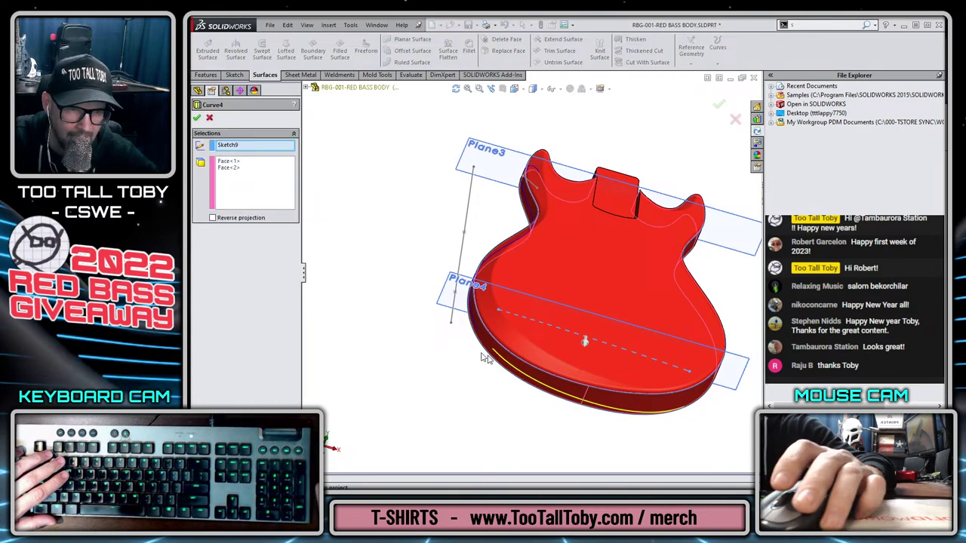
pyautogui.click(228, 162)
pyautogui.press('Delete')
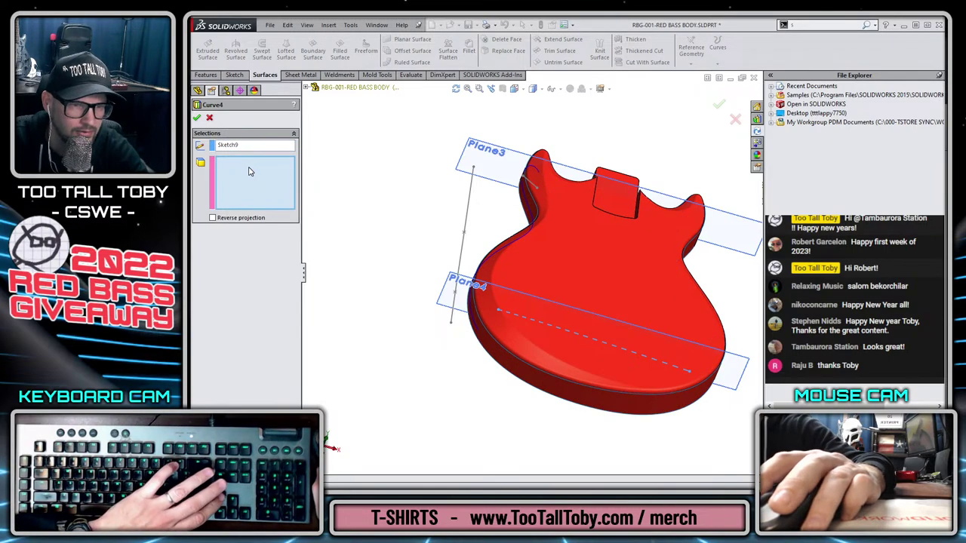
pyautogui.click(555, 388)
pyautogui.click(619, 407)
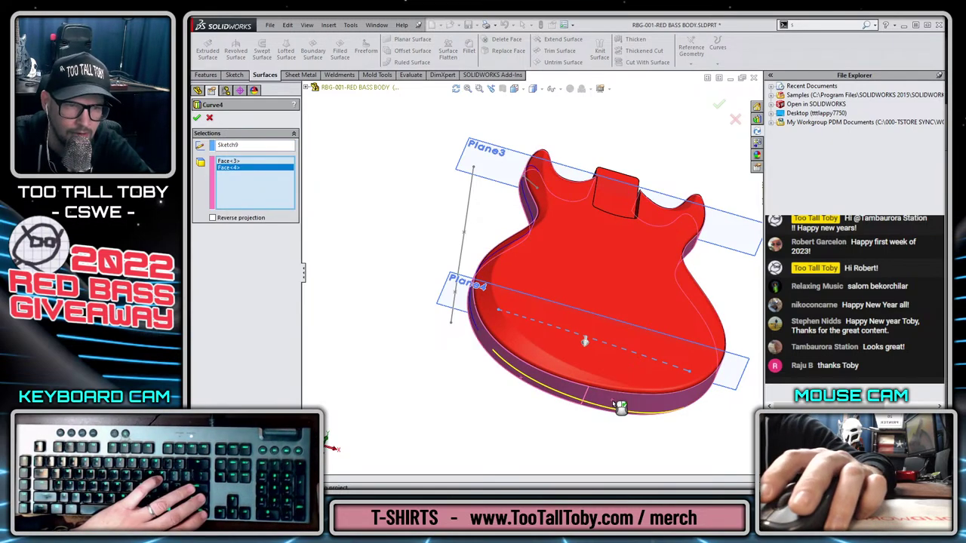
pyautogui.press('Return')
# In Sketch10, move the contour spline's lower endpoint outward toward the offset outline at the body's lower curve.
pyautogui.moveTo(645, 434); pyautogui.dragTo(600, 408, button='middle')
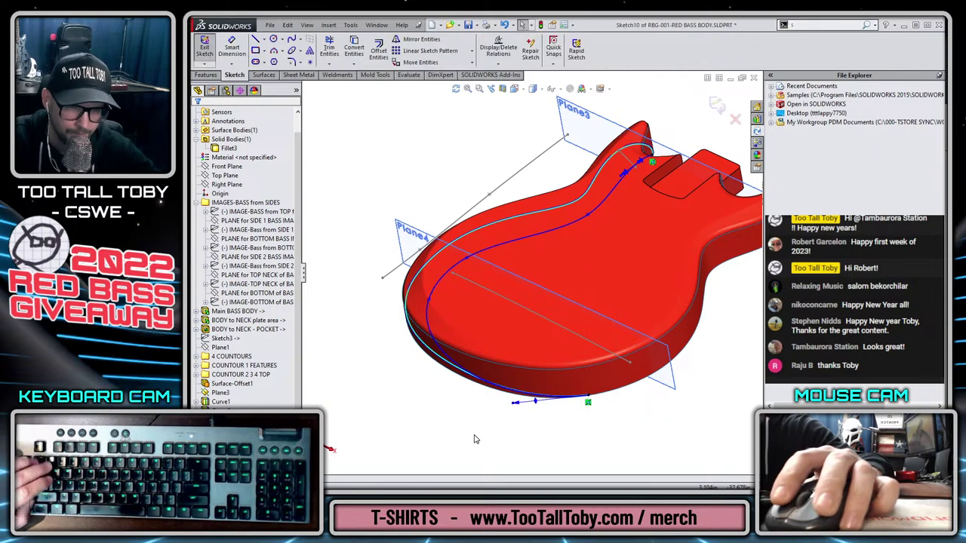
pyautogui.hotkey('ctrl', '8')
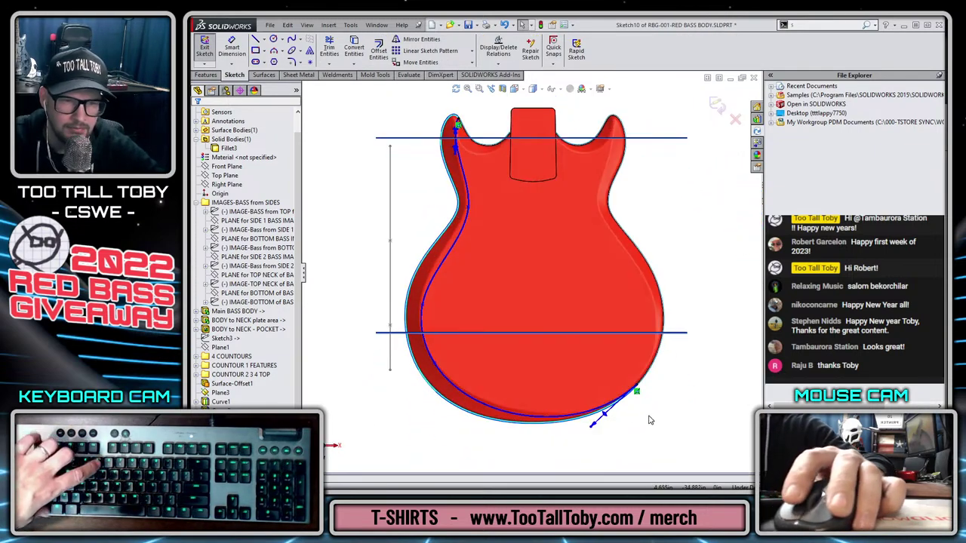
pyautogui.scroll(-5, 644, 412)
pyautogui.scroll(-4, 578, 315)
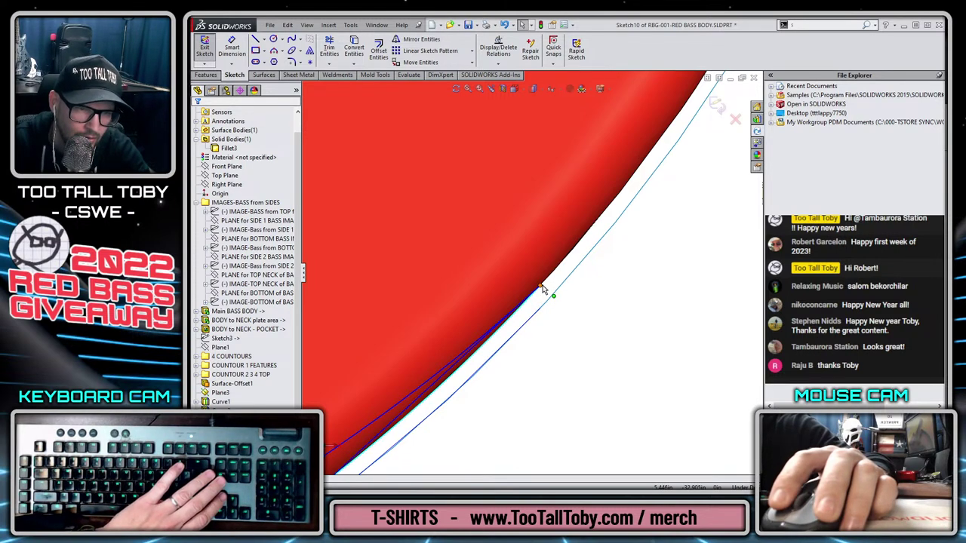
pyautogui.moveTo(542, 289); pyautogui.dragTo(540, 303)
pyautogui.click(583, 360)
pyautogui.scroll(4, 572, 358)
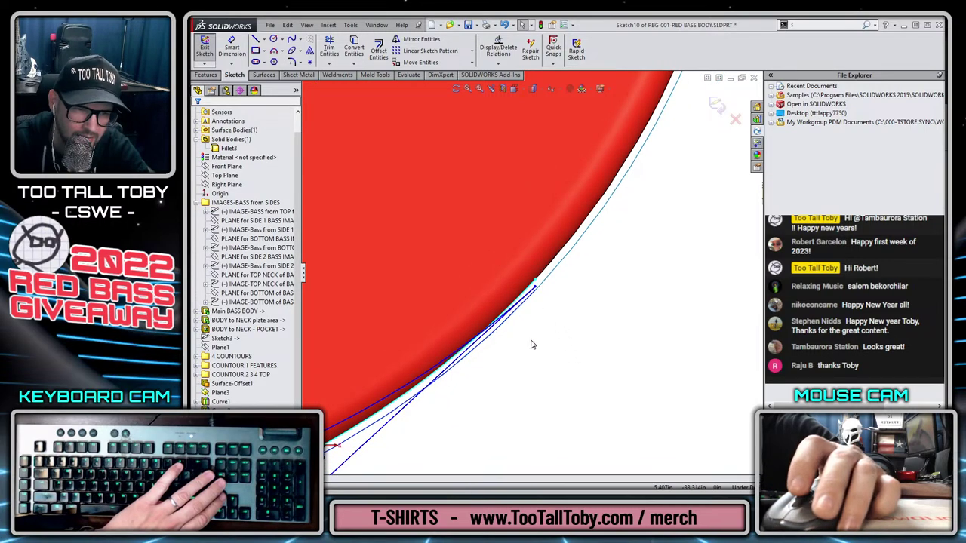
pyautogui.scroll(3, 531, 344)
pyautogui.scroll(-3, 540, 302)
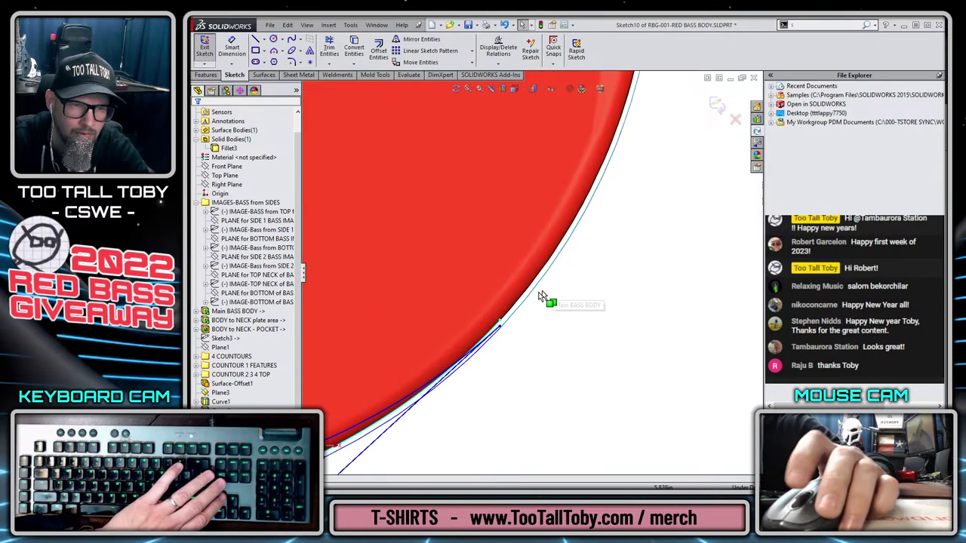
pyautogui.scroll(-2, 496, 327)
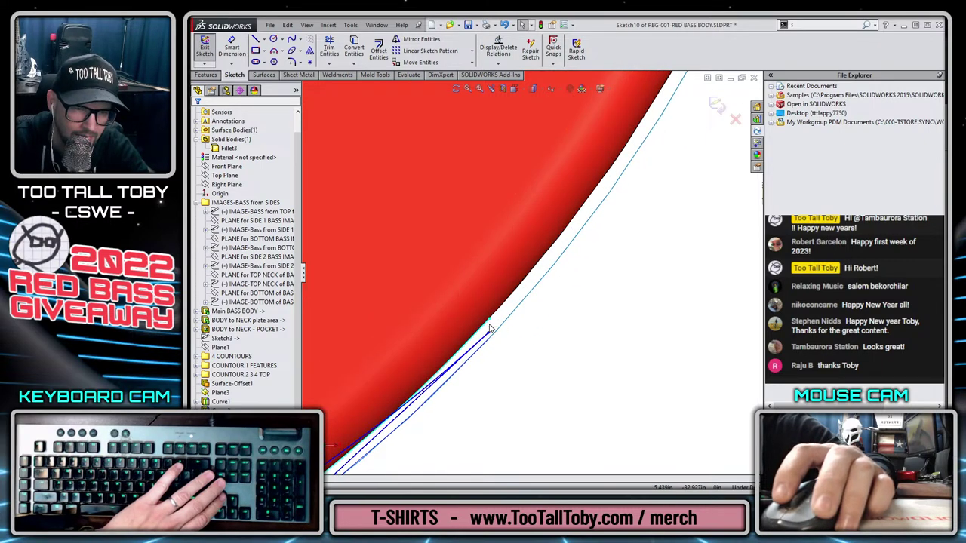
pyautogui.scroll(2, 515, 345)
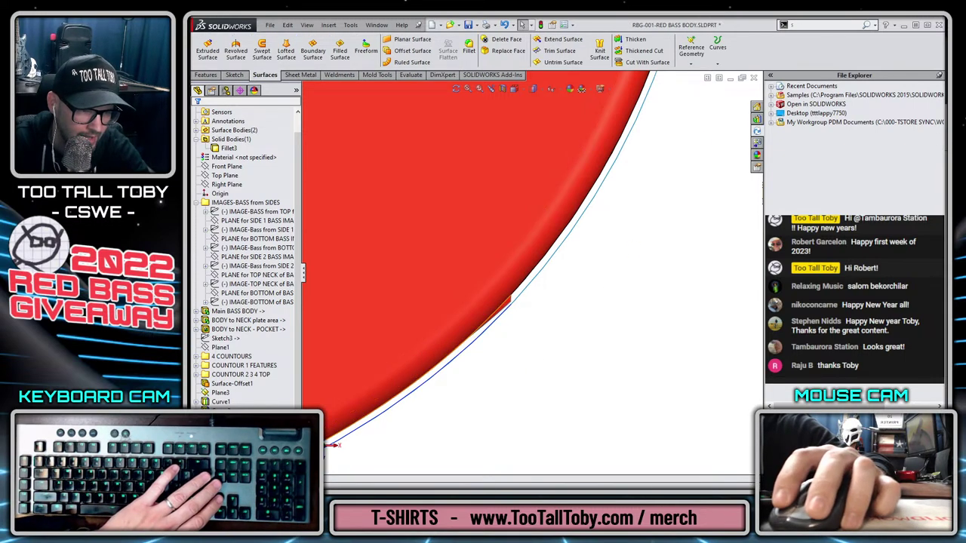
# In 3DSketch4, delete the existing curve along the side of the body.
pyautogui.scroll(10, 606, 272)
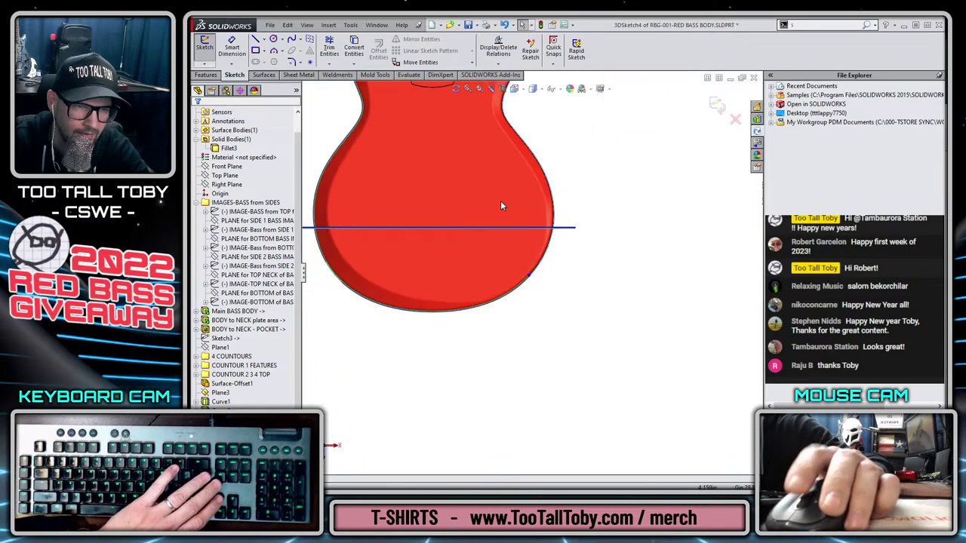
pyautogui.moveTo(498, 190); pyautogui.dragTo(422, 212, button='middle')
pyautogui.click(455, 234)
pyautogui.press('Delete')
pyautogui.click(351, 243)
pyautogui.scroll(5, 393, 179)
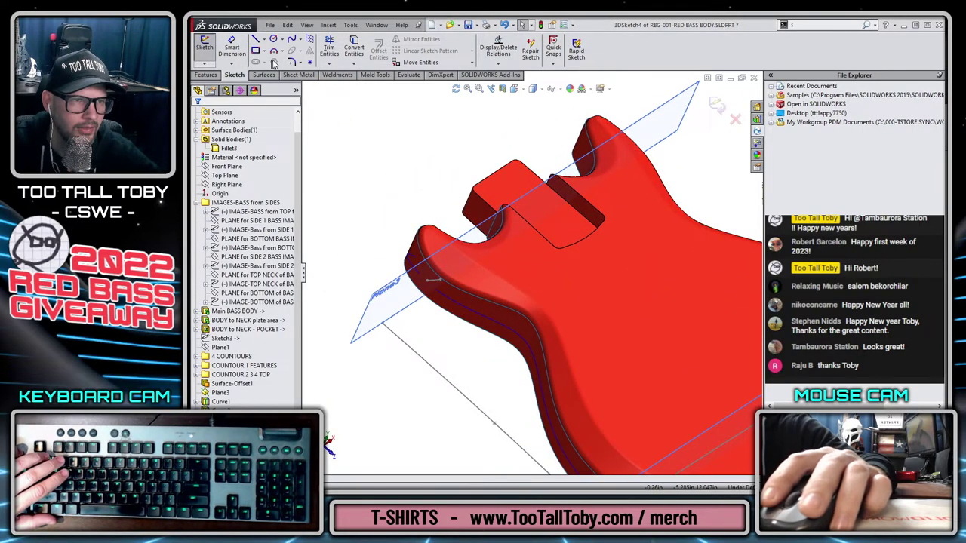
# Fit an open, constrained spline through the projected curves along the body's side from horn to lower end, and finish the 3D sketch.
pyautogui.click(350, 25)
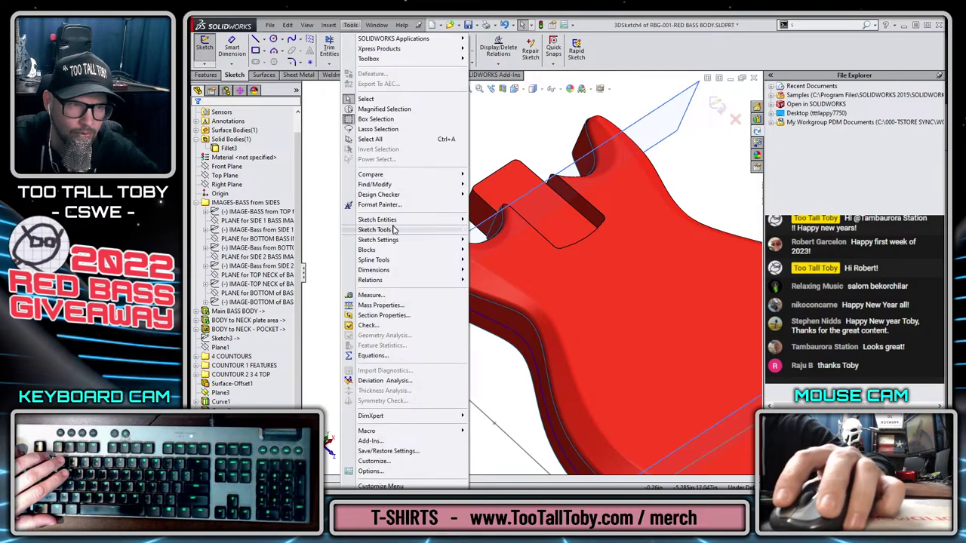
pyautogui.moveTo(397, 232)
pyautogui.moveTo(397, 260)
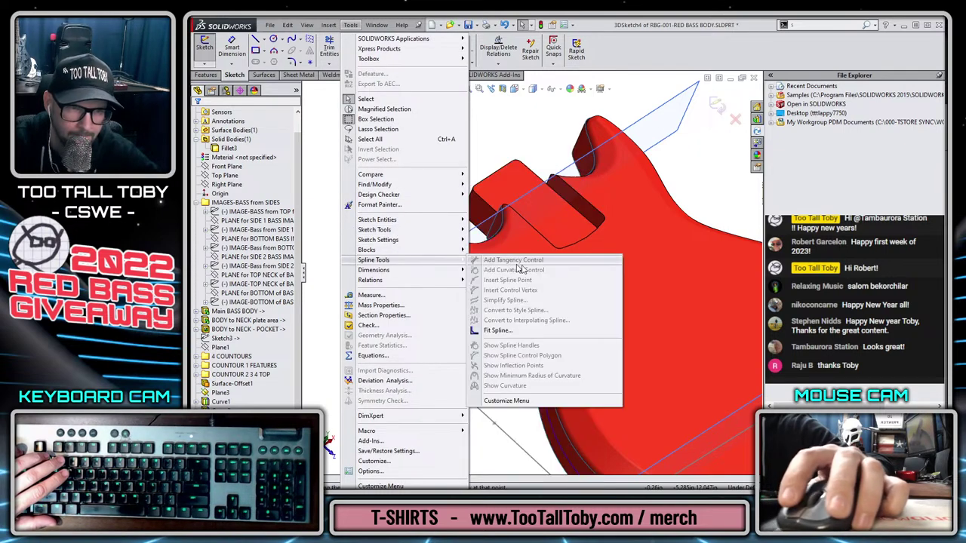
pyautogui.click(507, 330)
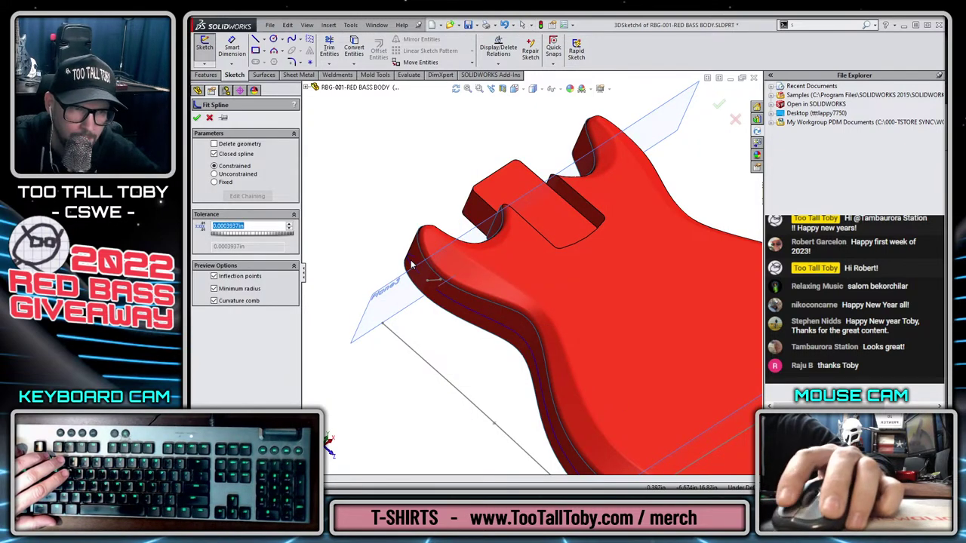
pyautogui.click(449, 301)
pyautogui.press('f')
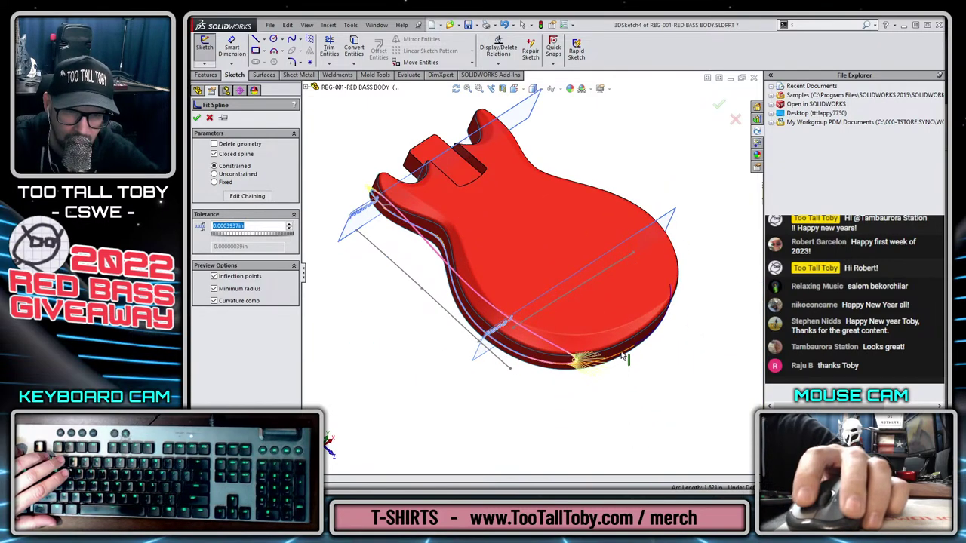
pyautogui.moveTo(624, 357); pyautogui.dragTo(640, 355)
pyautogui.click(645, 338)
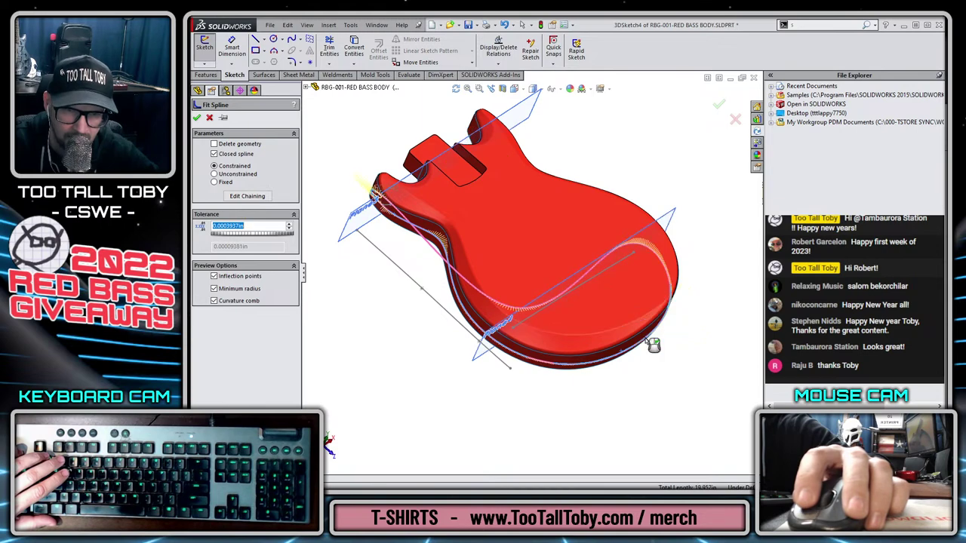
pyautogui.click(226, 156)
pyautogui.moveTo(573, 362); pyautogui.dragTo(707, 149, button='middle')
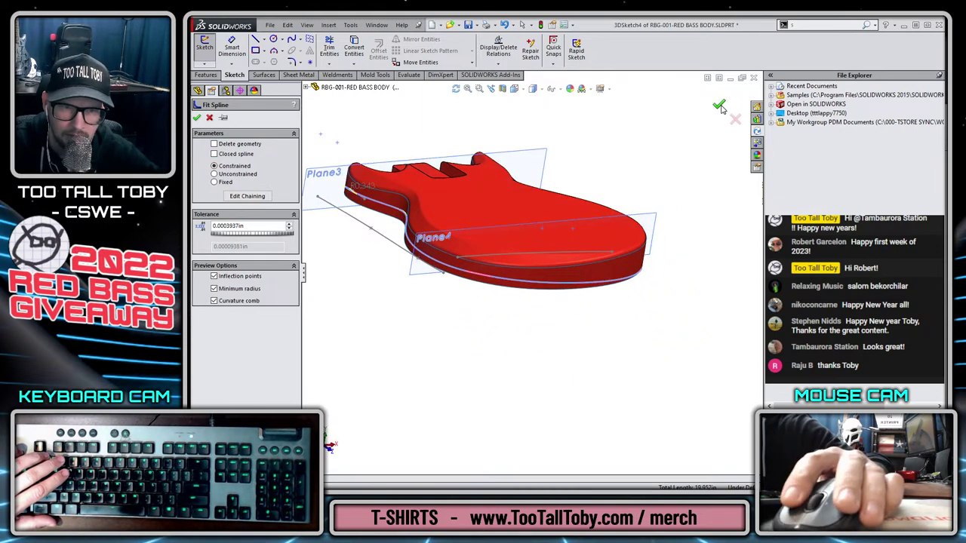
pyautogui.click(719, 107)
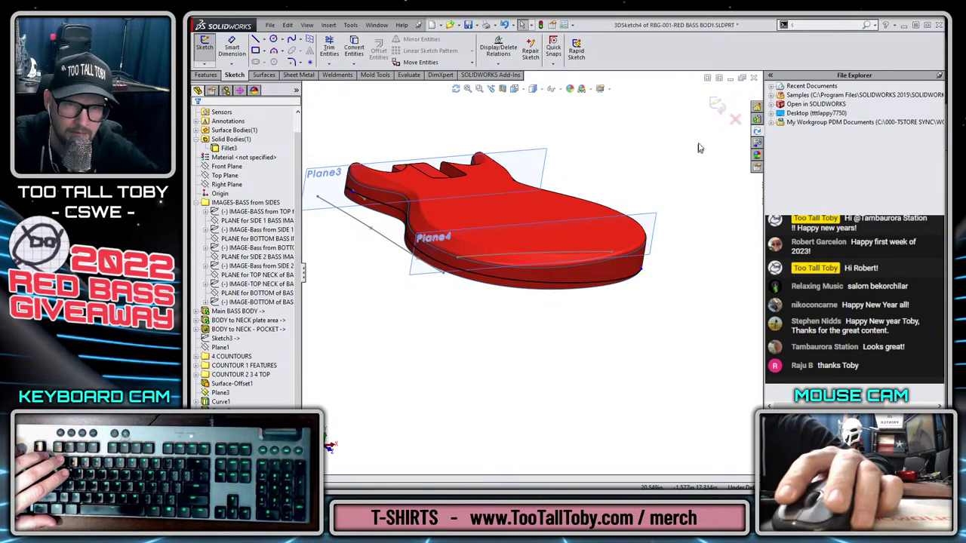
pyautogui.click(716, 105)
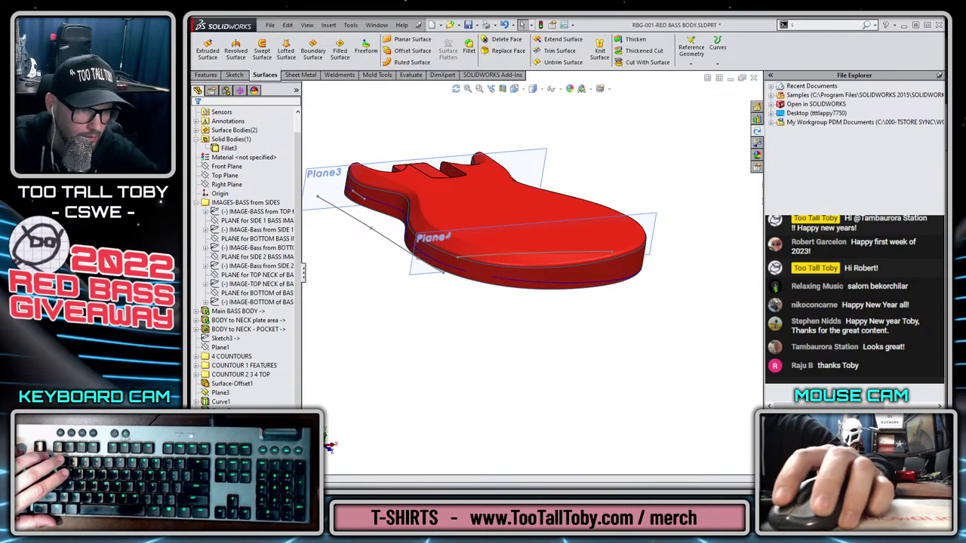
pyautogui.click(528, 282)
pyautogui.click(490, 232)
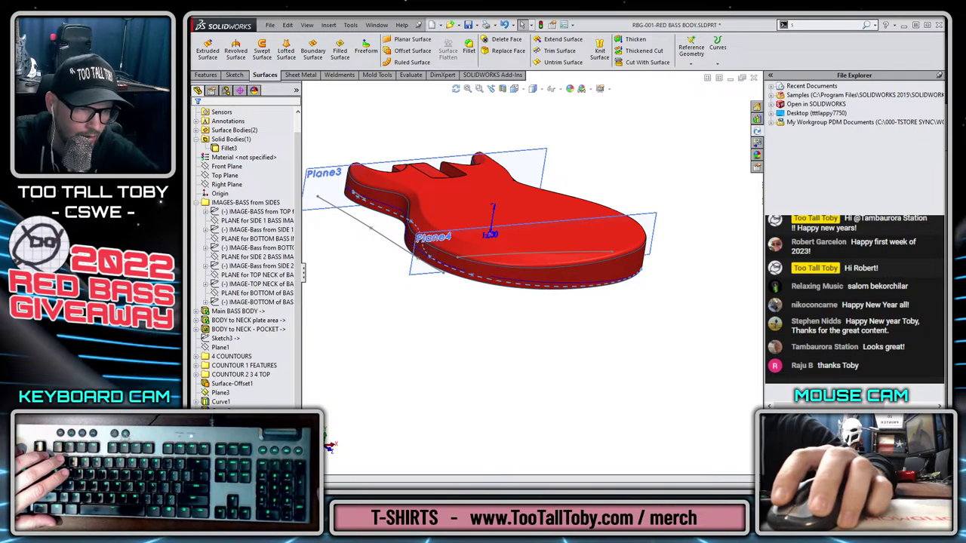
# In Sketch10, move the contour spline's upper endpoint at the horn outward toward the offset outline, and finish the sketch.
pyautogui.press('s')
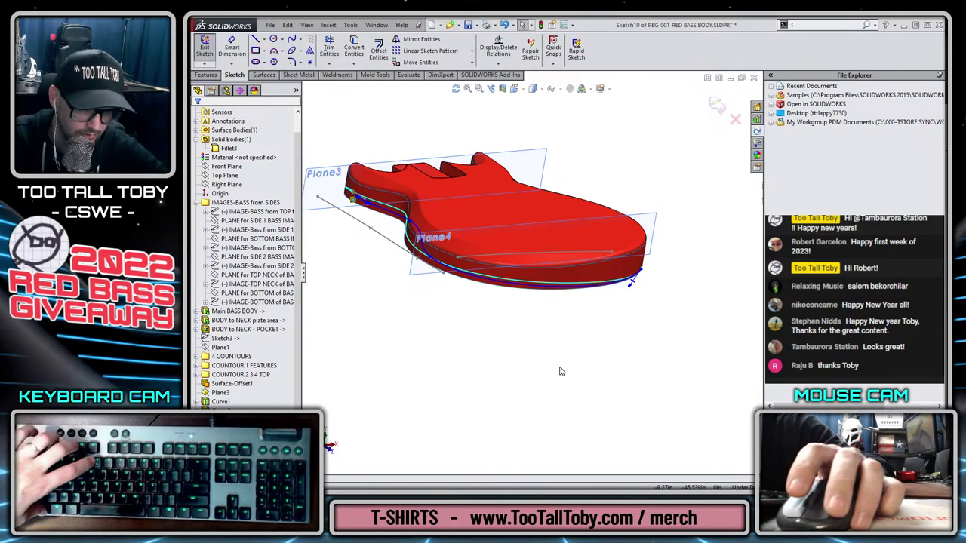
pyautogui.hotkey('ctrl', '8')
pyautogui.scroll(-6, 472, 107)
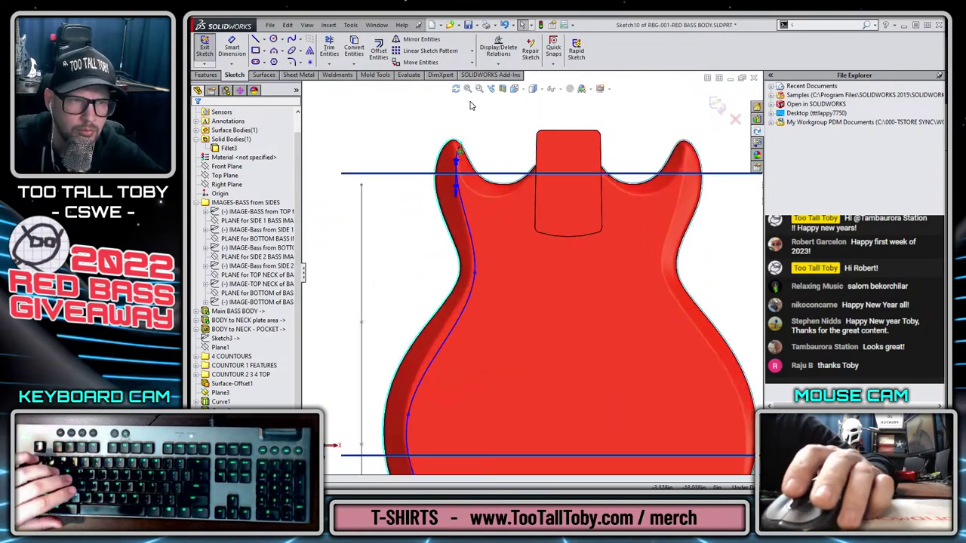
pyautogui.scroll(5, 453, 170)
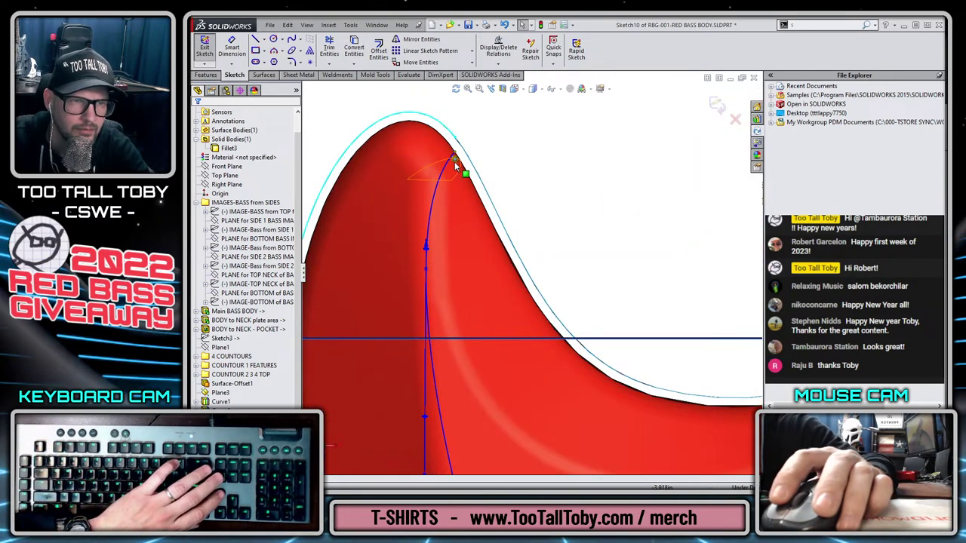
pyautogui.scroll(4, 453, 160)
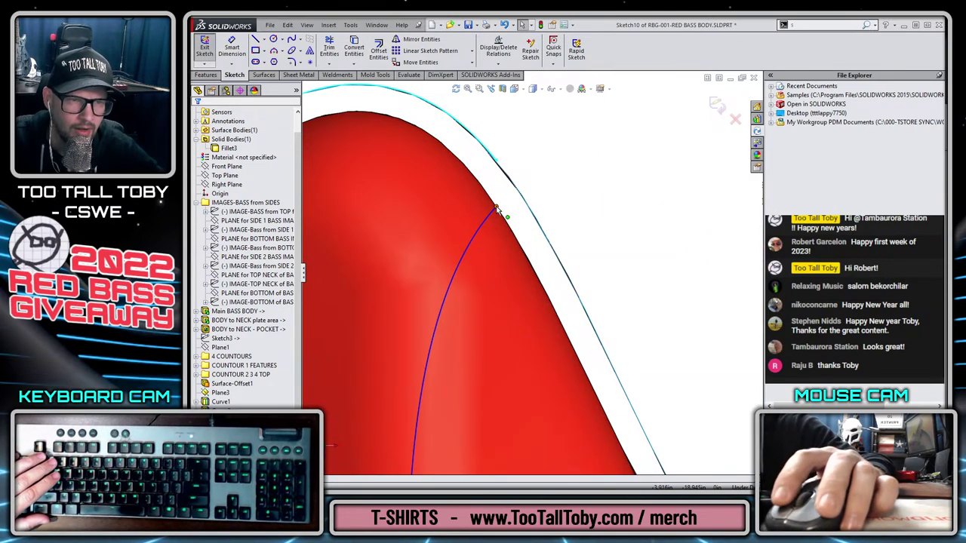
pyautogui.click(504, 205)
pyautogui.moveTo(504, 205); pyautogui.dragTo(504, 187)
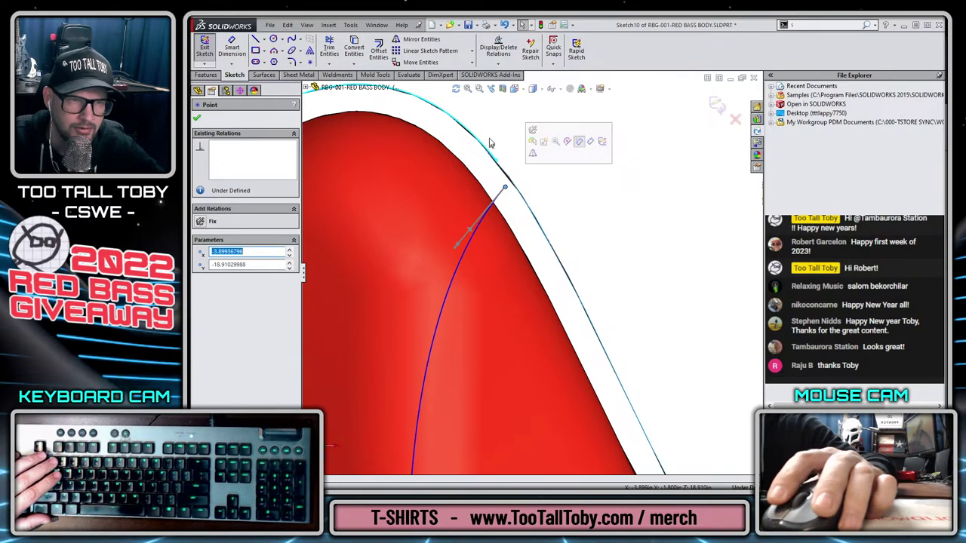
pyautogui.click(611, 255)
pyautogui.scroll(-8, 614, 258)
pyautogui.scroll(-2, 679, 414)
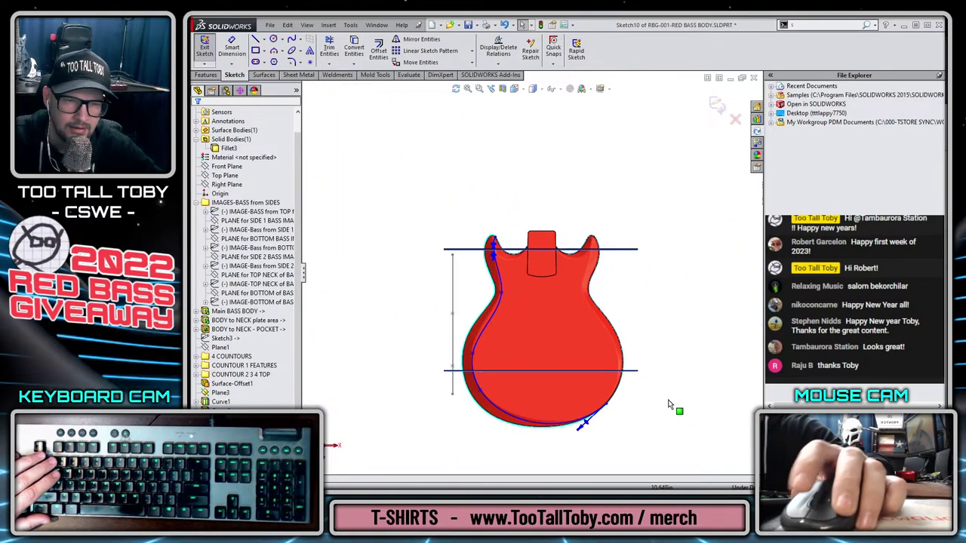
pyautogui.click(715, 105)
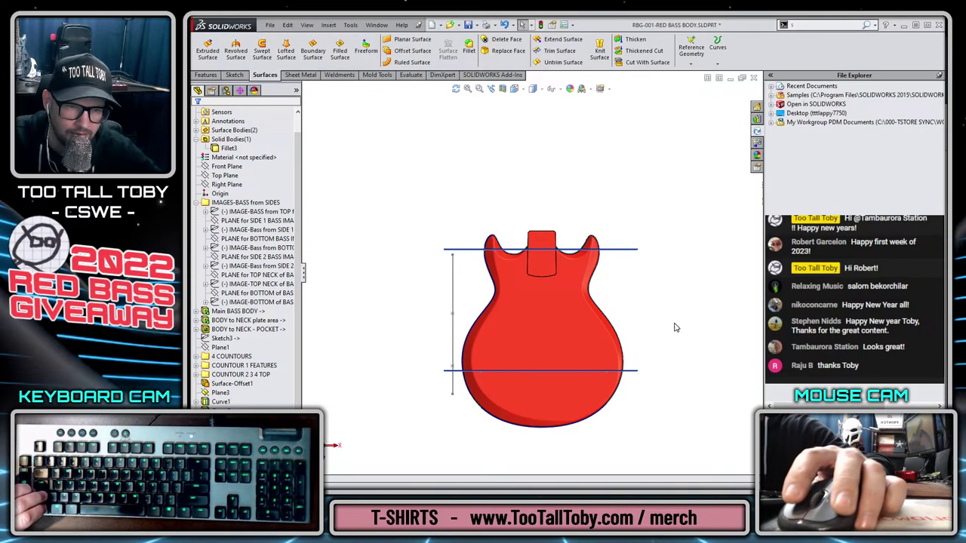
# Hide the solid bass body and the offset surface, leaving the lofted surface displayed.
pyautogui.moveTo(581, 431); pyautogui.dragTo(494, 355, button='middle')
pyautogui.scroll(5, 498, 362)
pyautogui.click(481, 243)
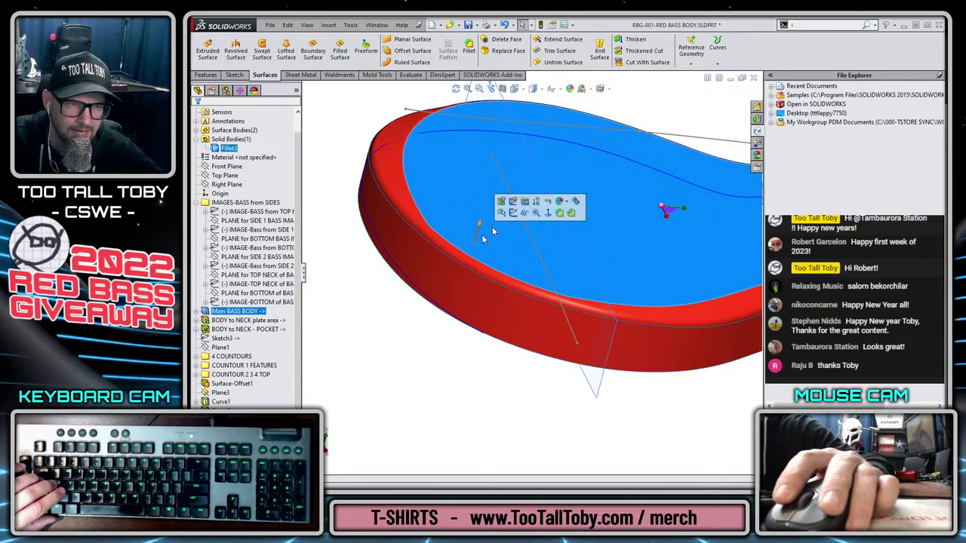
pyautogui.press('Tab')
pyautogui.click(492, 311)
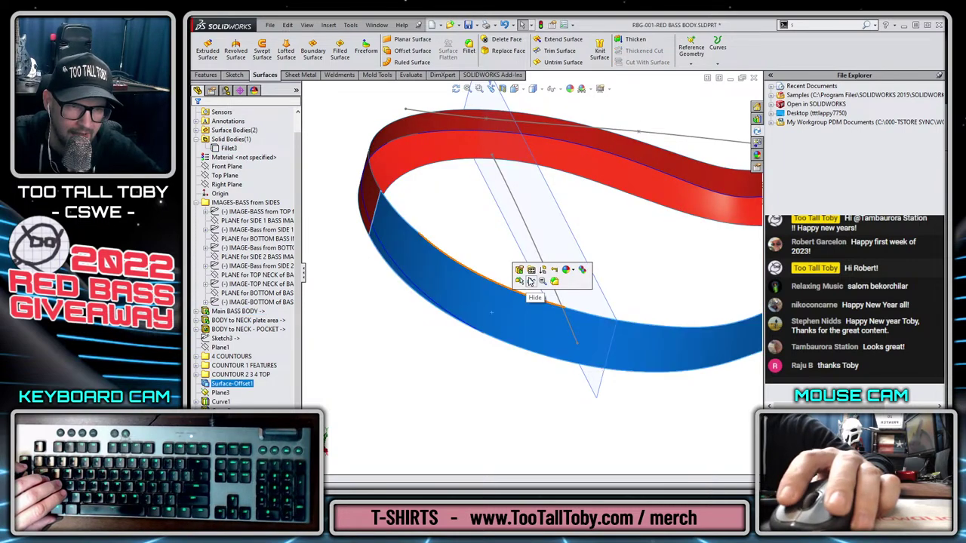
pyautogui.click(531, 281)
# Examine both ends of the lofted surface, at the body's lower curve and at the horn.
pyautogui.moveTo(480, 341); pyautogui.dragTo(436, 401, button='middle')
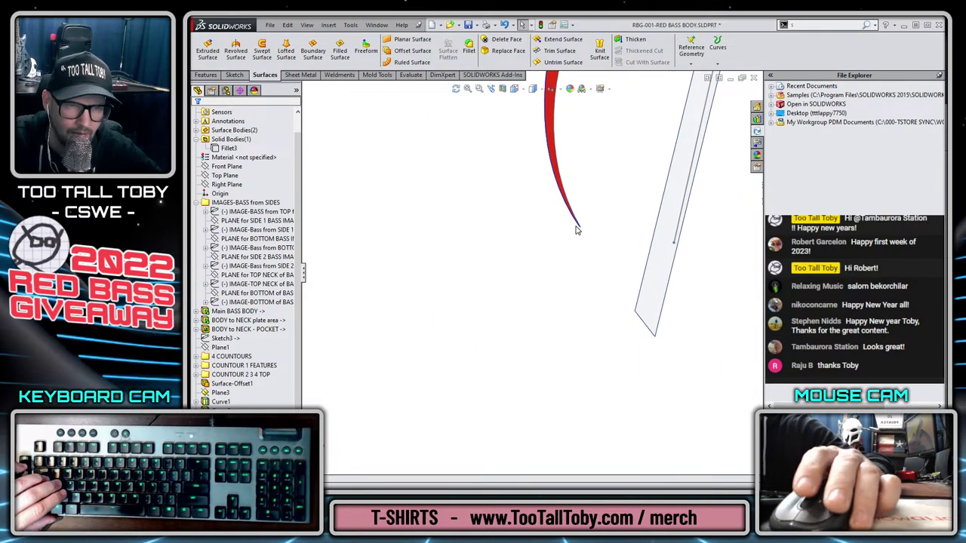
pyautogui.scroll(-6, 579, 229)
pyautogui.moveTo(505, 273); pyautogui.dragTo(509, 273, button='middle')
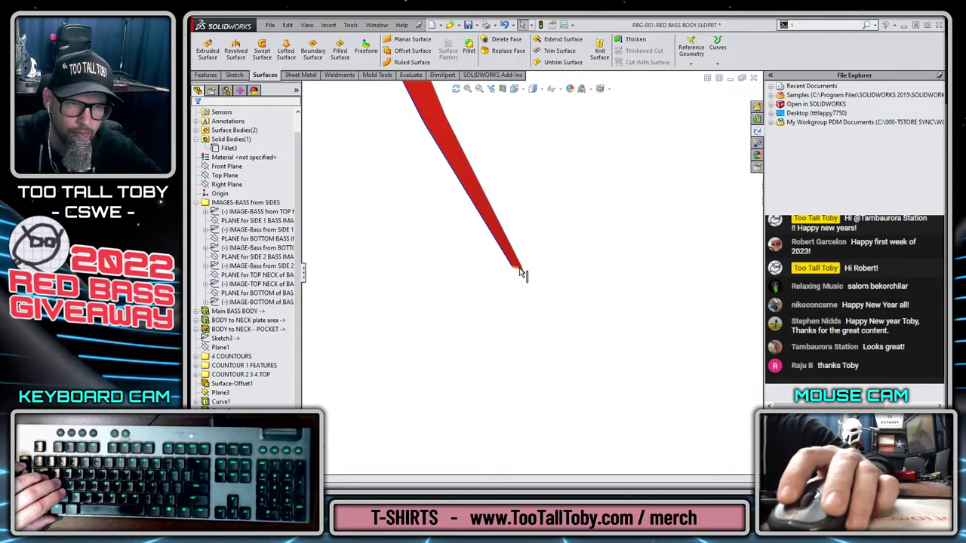
pyautogui.click(520, 272)
pyautogui.click(510, 258)
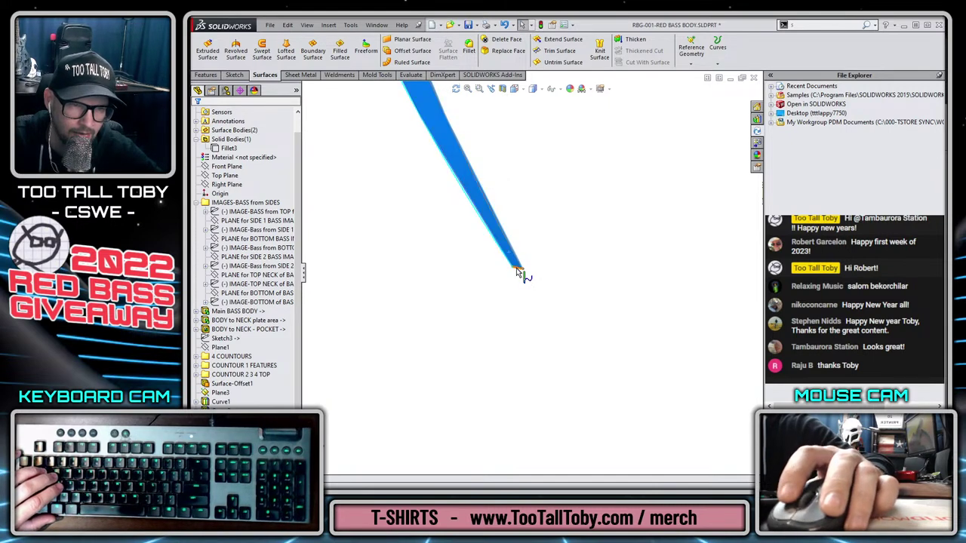
pyautogui.scroll(-5, 646, 204)
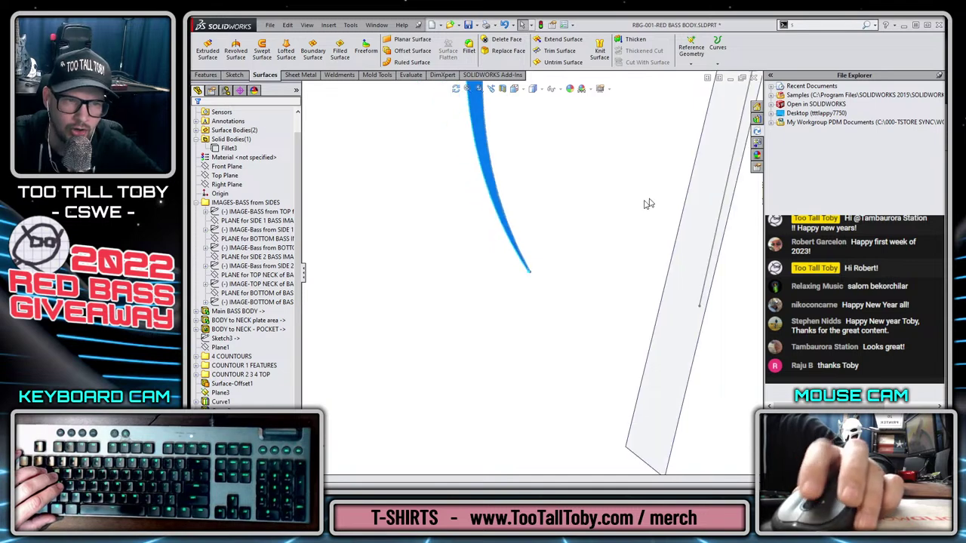
pyautogui.moveTo(715, 183); pyautogui.dragTo(660, 262, button='middle')
pyautogui.click(447, 255)
pyautogui.scroll(-6, 427, 231)
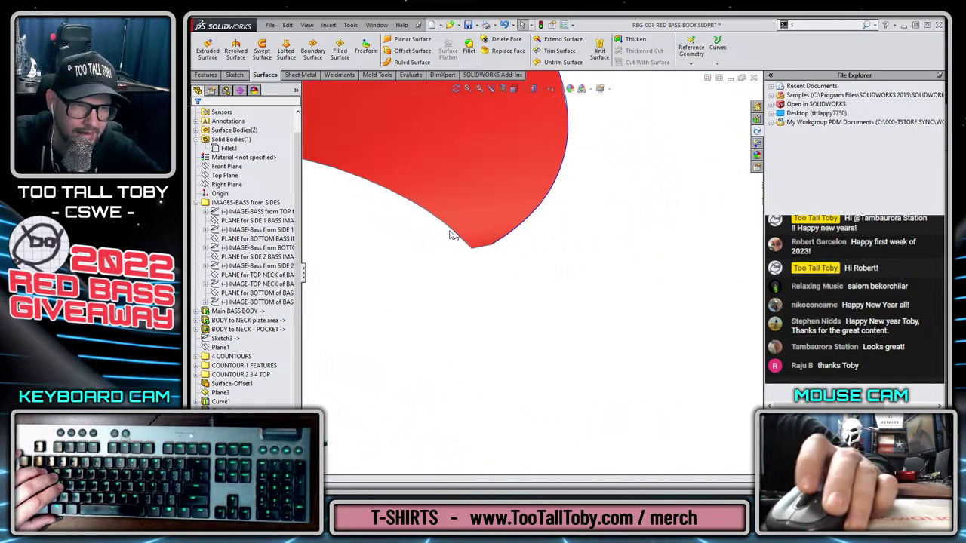
pyautogui.scroll(-6, 489, 309)
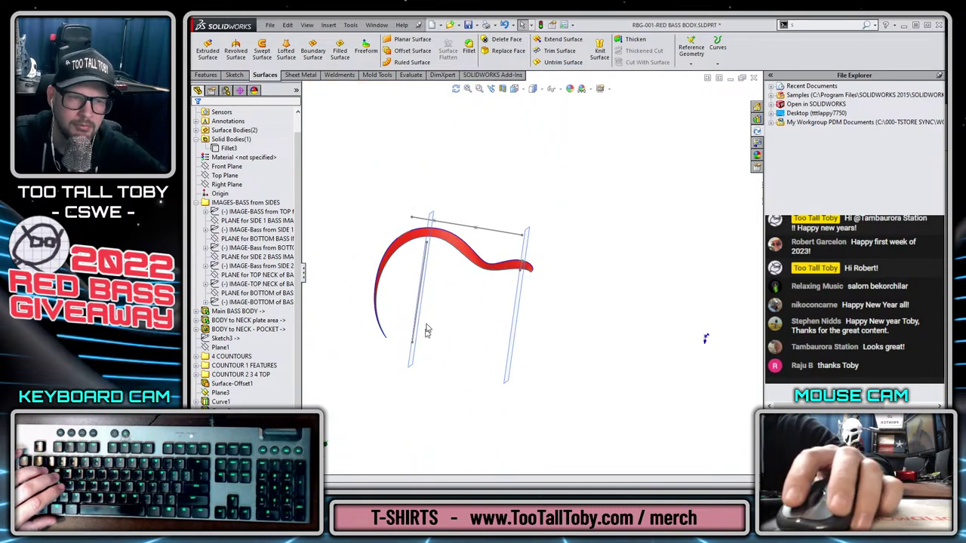
# Show the solid bass body again alongside the lofted surface.
pyautogui.click(226, 149)
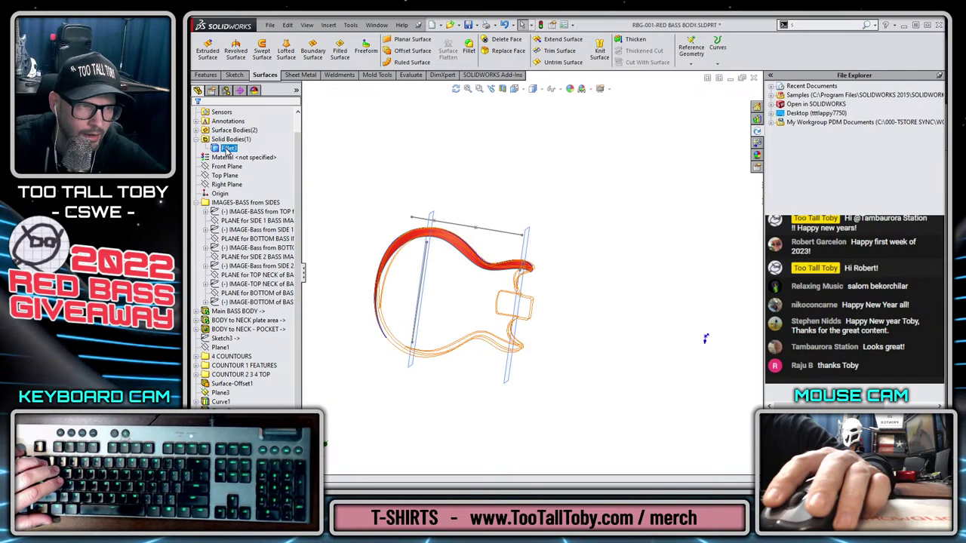
pyautogui.click(240, 133)
pyautogui.click(403, 433)
pyautogui.moveTo(403, 433); pyautogui.dragTo(320, 405, button='middle')
pyautogui.scroll(1, 248, 256)
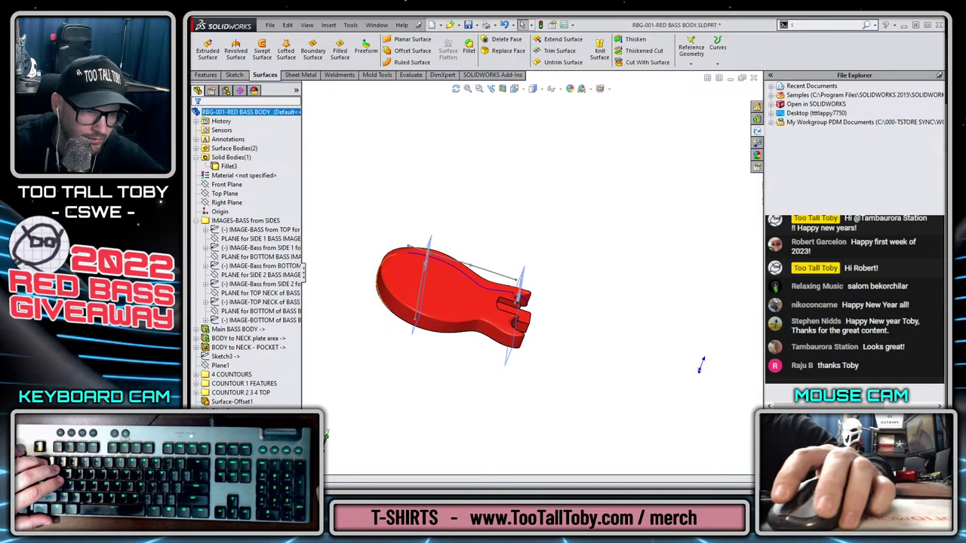
# Collapse the side images folder and cut the bass body with the lofted surface.
pyautogui.moveTo(462, 411); pyautogui.dragTo(437, 299, button='middle')
pyautogui.click(454, 302)
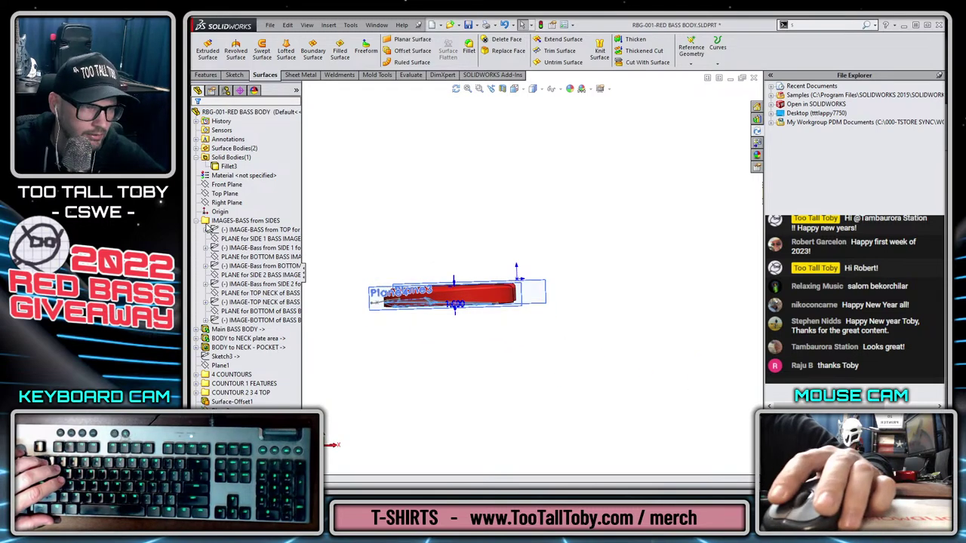
pyautogui.click(196, 221)
pyautogui.click(234, 356)
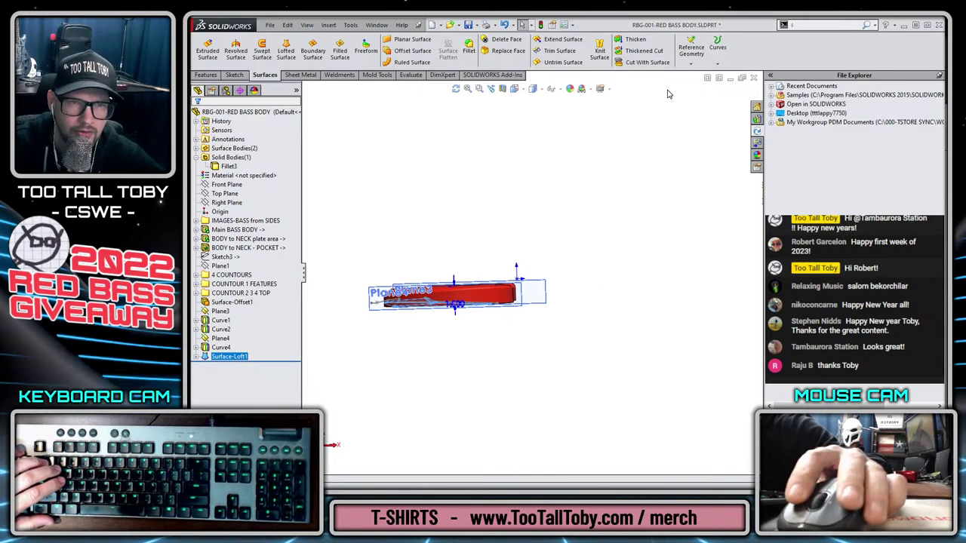
pyautogui.click(647, 63)
pyautogui.scroll(-5, 424, 305)
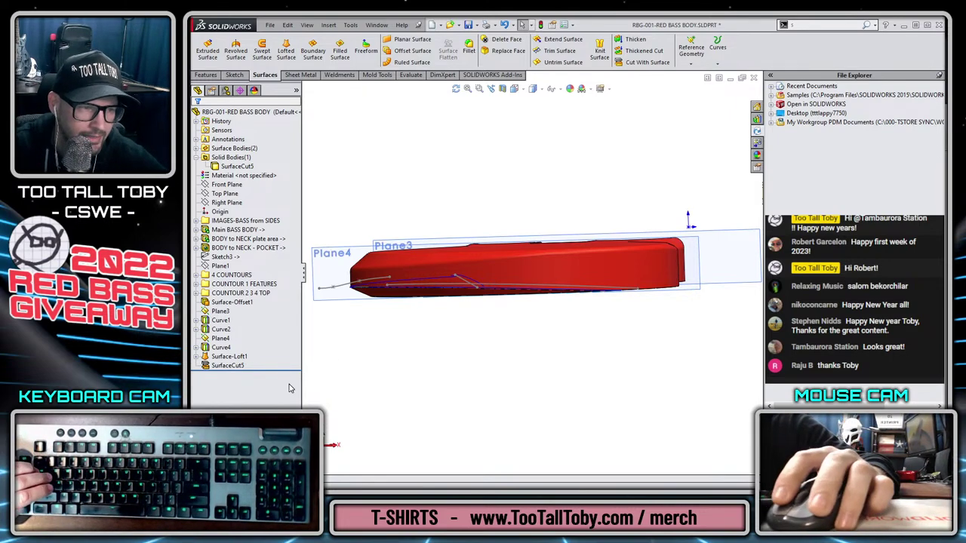
# Roll the model back to just after Surface-Offset1 and select the body's two outer side faces to check the offset's coverage.
pyautogui.click(288, 369)
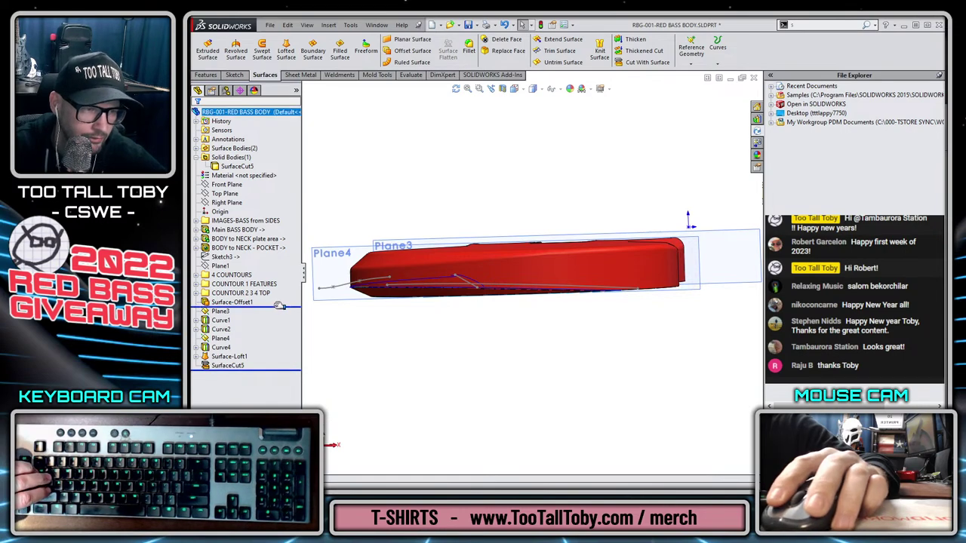
pyautogui.moveTo(278, 306); pyautogui.dragTo(279, 306)
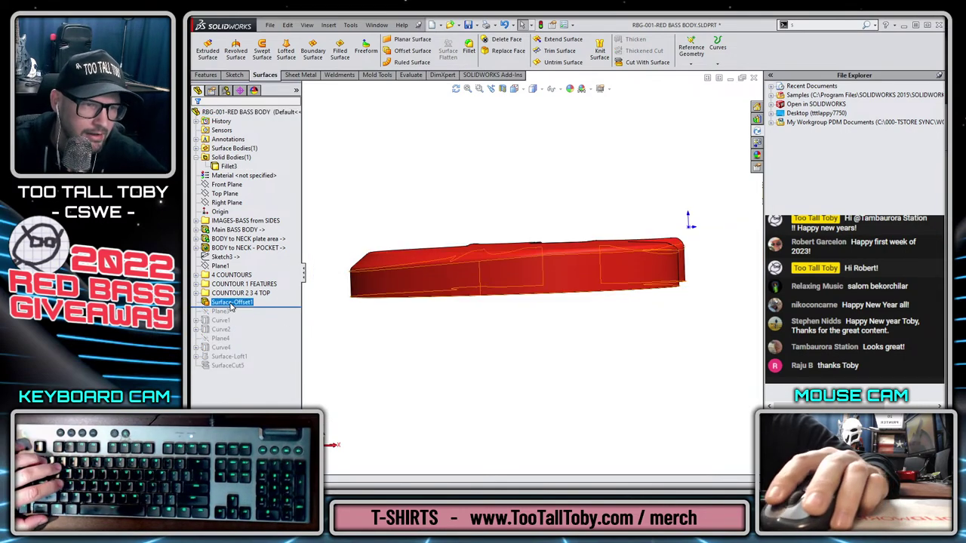
pyautogui.hotkey('ctrl', '1')
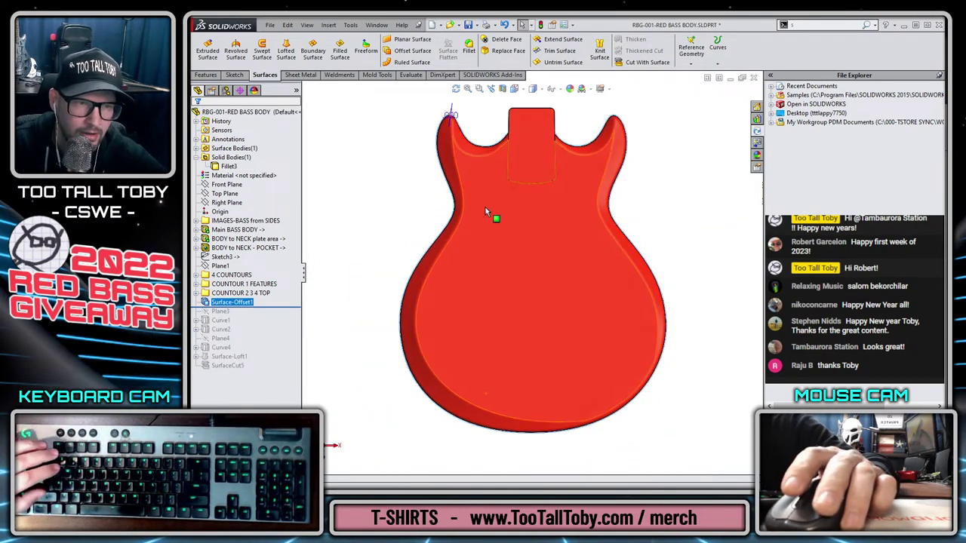
pyautogui.scroll(-6, 461, 125)
pyautogui.moveTo(483, 194); pyautogui.dragTo(588, 226, button='middle')
pyautogui.scroll(4, 541, 286)
pyautogui.scroll(-2, 462, 326)
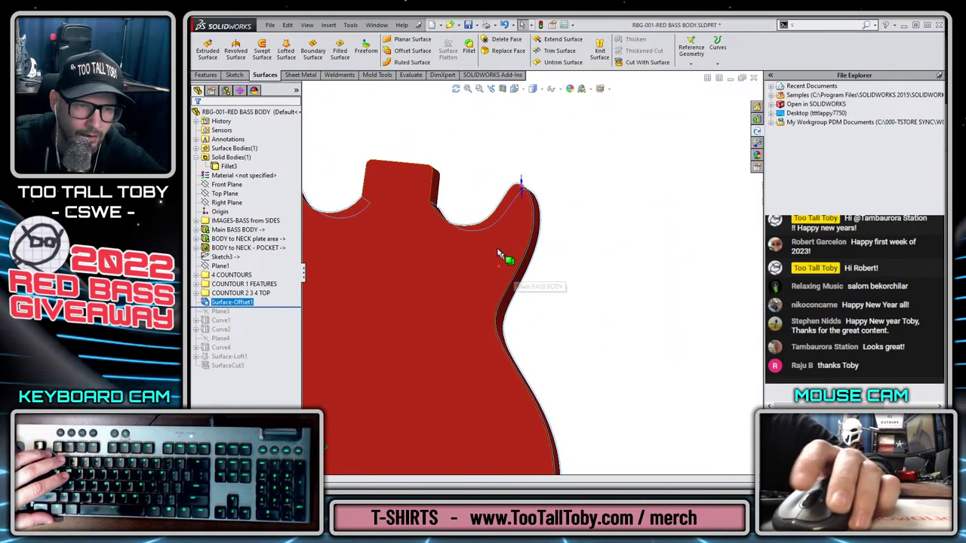
pyautogui.click(475, 249)
pyautogui.scroll(-2, 474, 249)
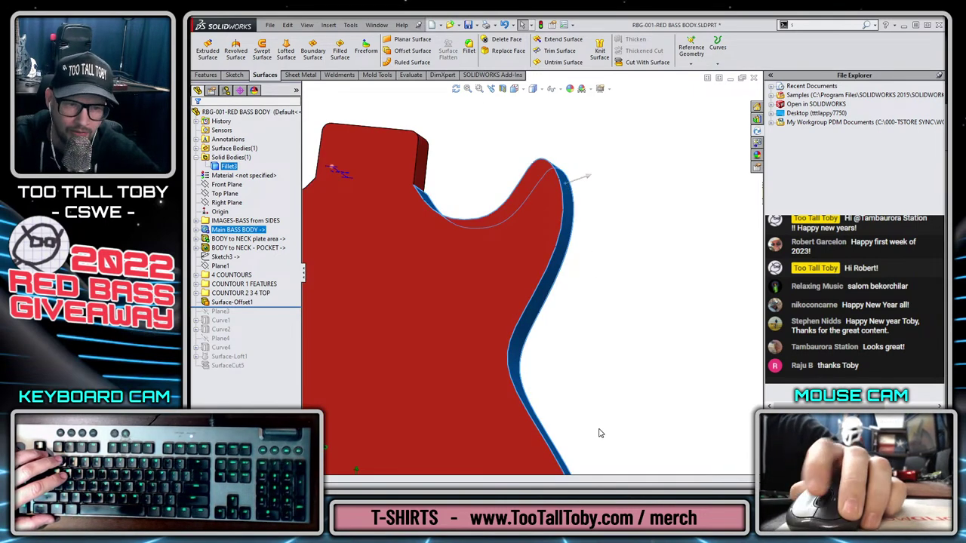
pyautogui.scroll(5, 600, 433)
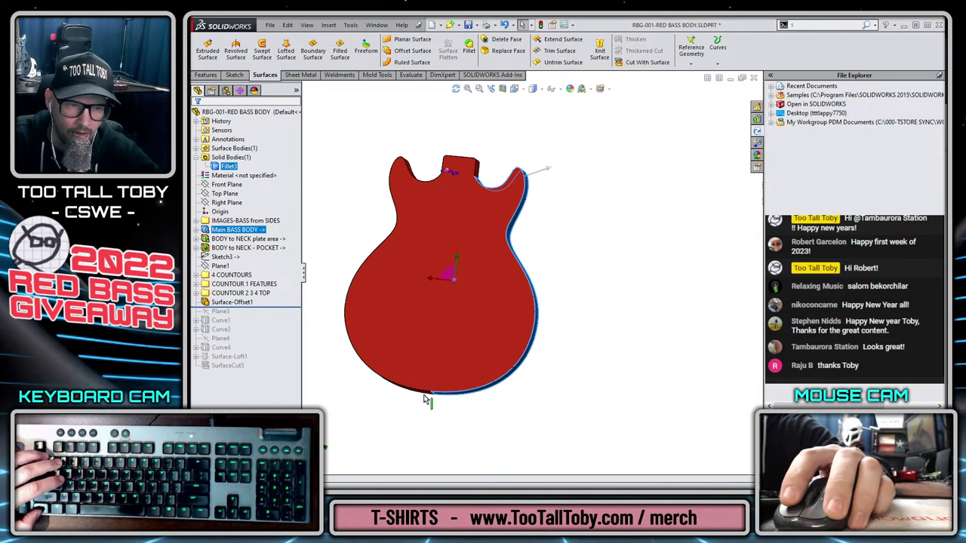
pyautogui.scroll(-5, 427, 403)
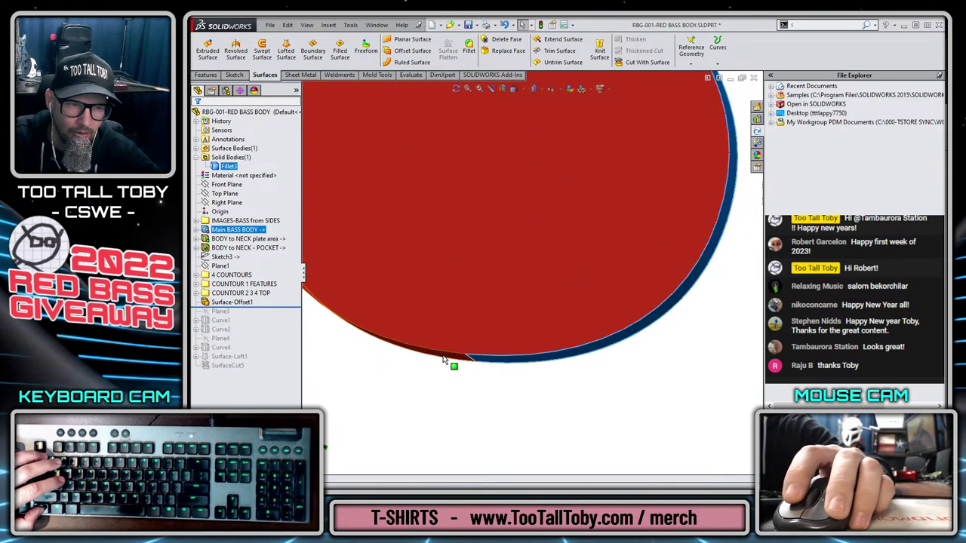
pyautogui.keyDown('ctrl'); pyautogui.click(443, 359); pyautogui.keyUp('ctrl')
pyautogui.scroll(5, 503, 375)
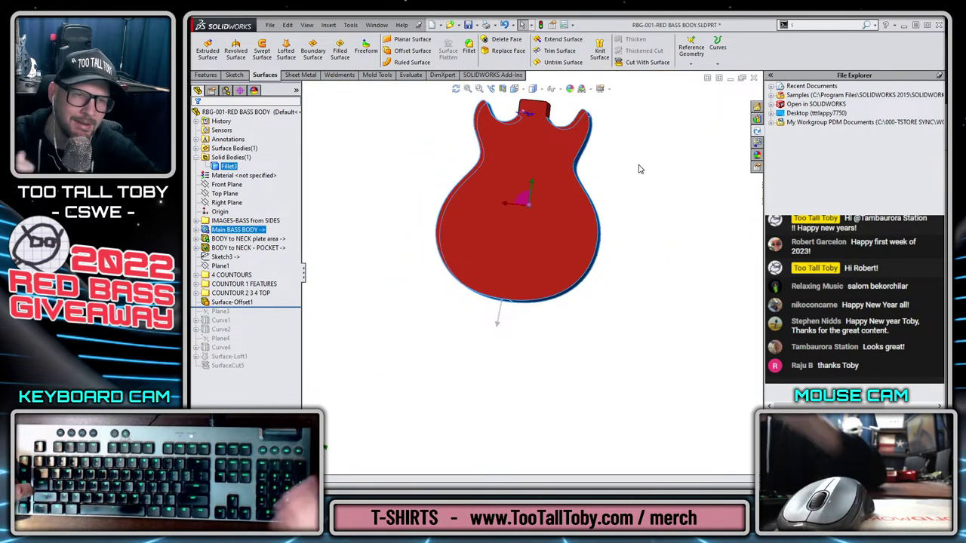
# Clear the face selection and show the Surface-Offset1 surface again.
pyautogui.click(404, 301)
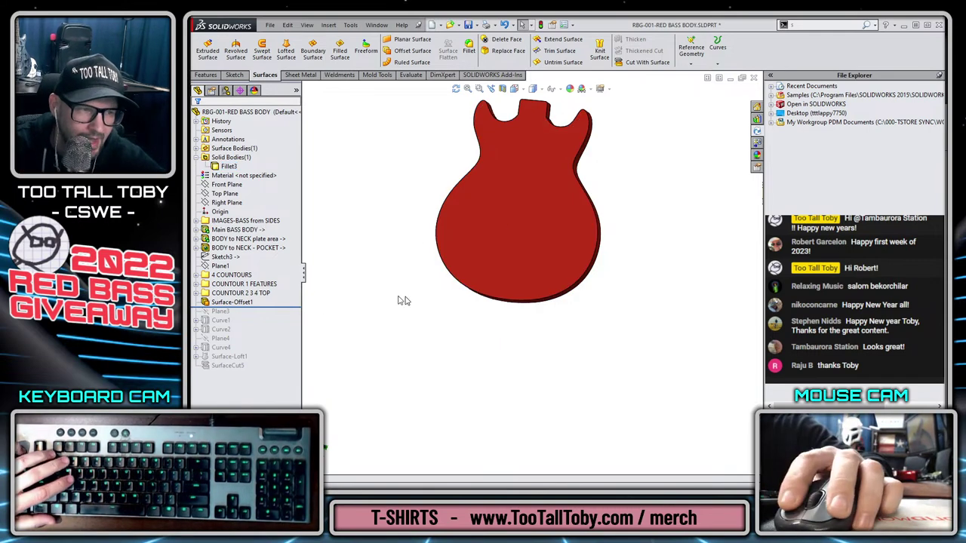
pyautogui.click(258, 302)
pyautogui.keyDown('ctrl'); pyautogui.click(241, 293); pyautogui.keyUp('ctrl')
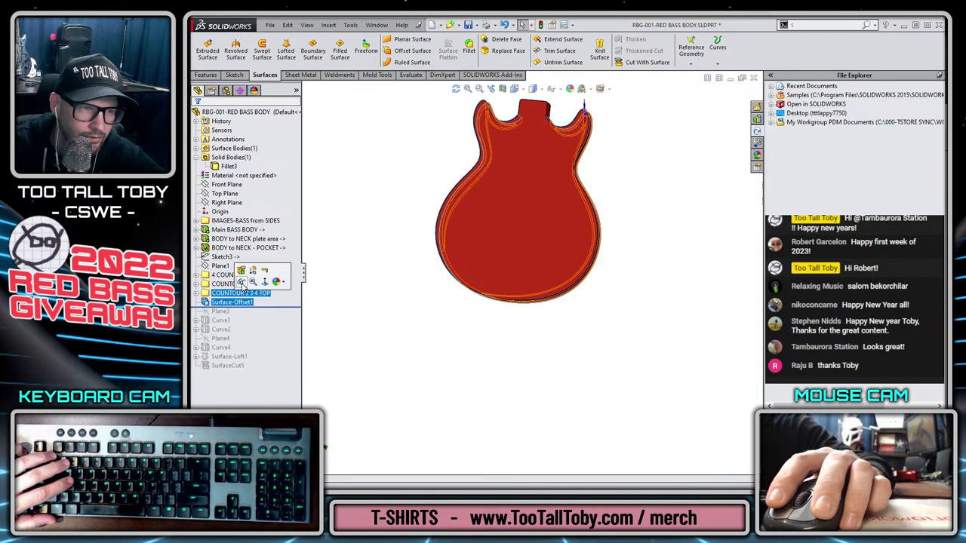
pyautogui.click(420, 324)
# Inspect the gap between the body's lower outline and the offset surface, and roll the model forward past SurfaceCut5.
pyautogui.scroll(-5, 490, 313)
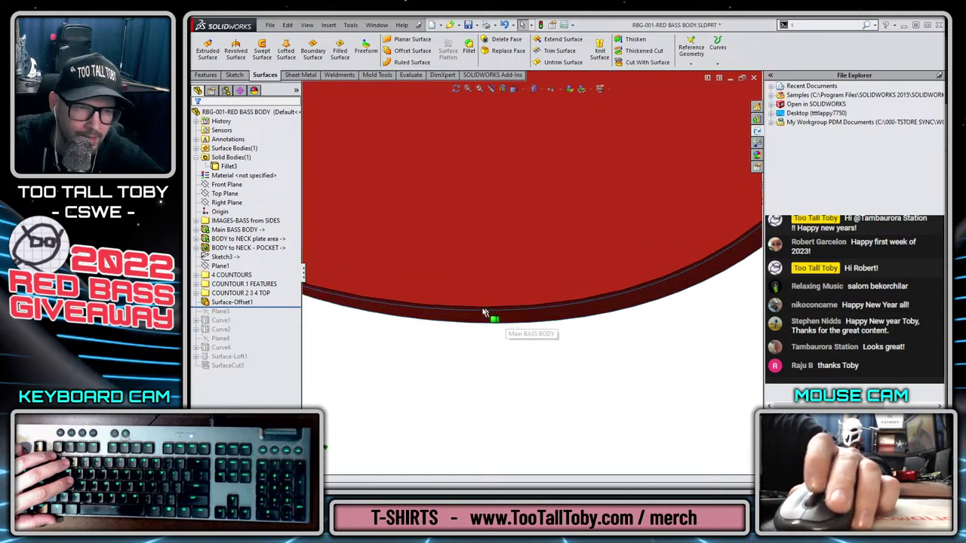
pyautogui.moveTo(443, 312); pyautogui.dragTo(446, 321, button='middle')
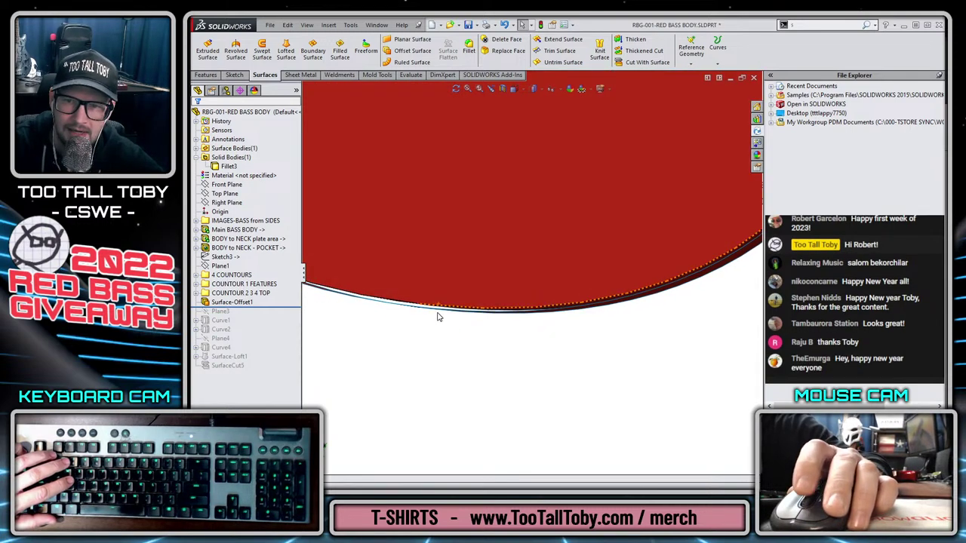
pyautogui.scroll(5, 438, 317)
pyautogui.scroll(-6, 481, 254)
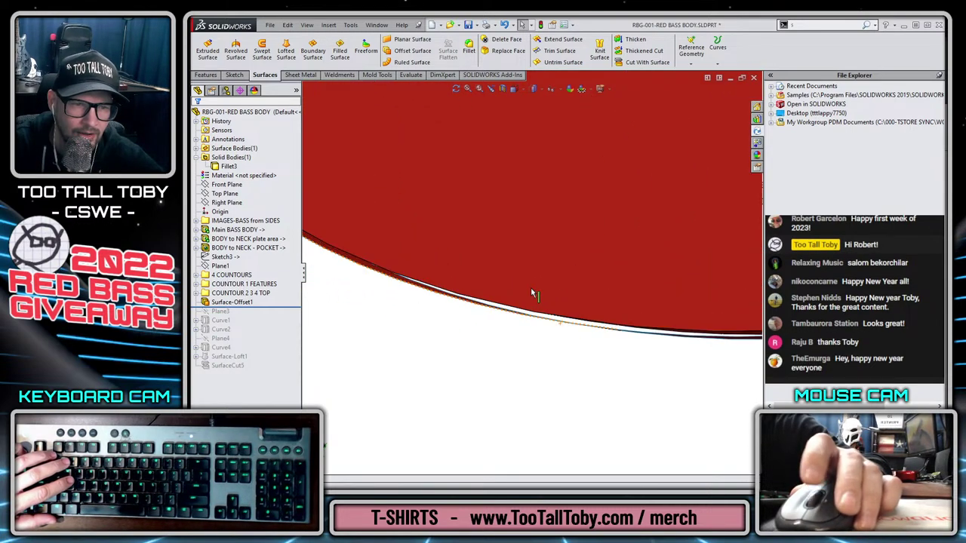
pyautogui.scroll(6, 551, 274)
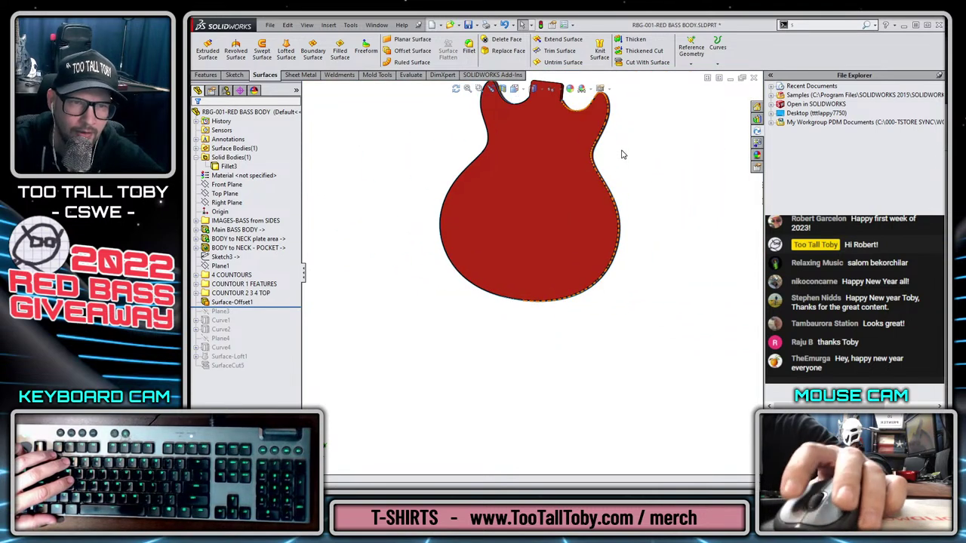
pyautogui.moveTo(604, 135); pyautogui.dragTo(579, 142, button='middle')
pyautogui.moveTo(281, 307); pyautogui.dragTo(280, 369)
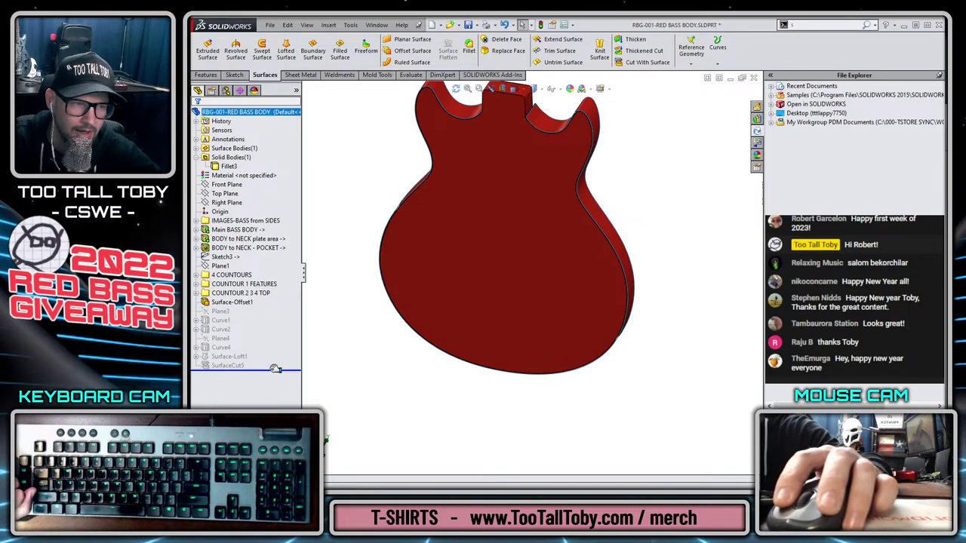
# Rebuild the whole model and highlight Surface-Offset1 to examine how it meets the cut around the horn.
pyautogui.scroll(-8, 660, 111)
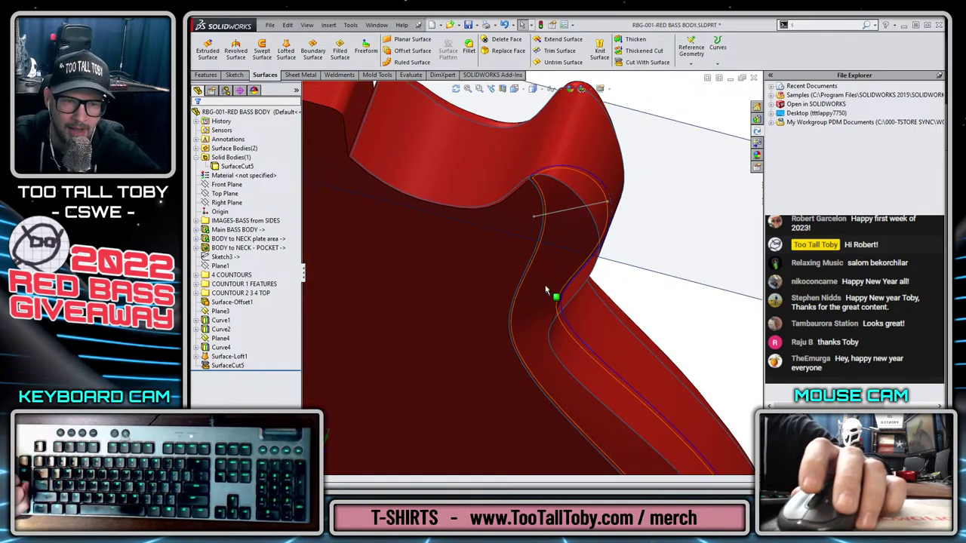
pyautogui.scroll(2, 584, 283)
pyautogui.scroll(2, 575, 299)
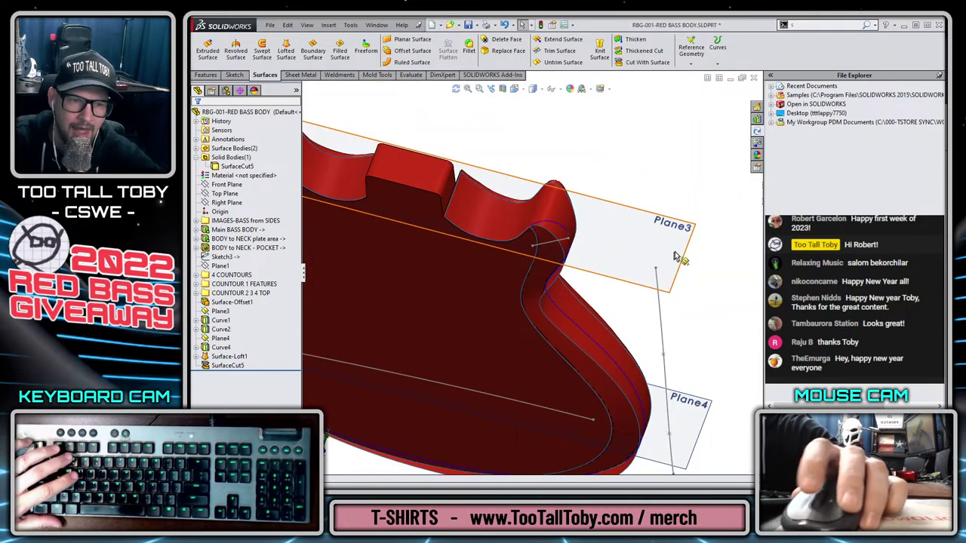
pyautogui.hotkey('ctrl', 'q')
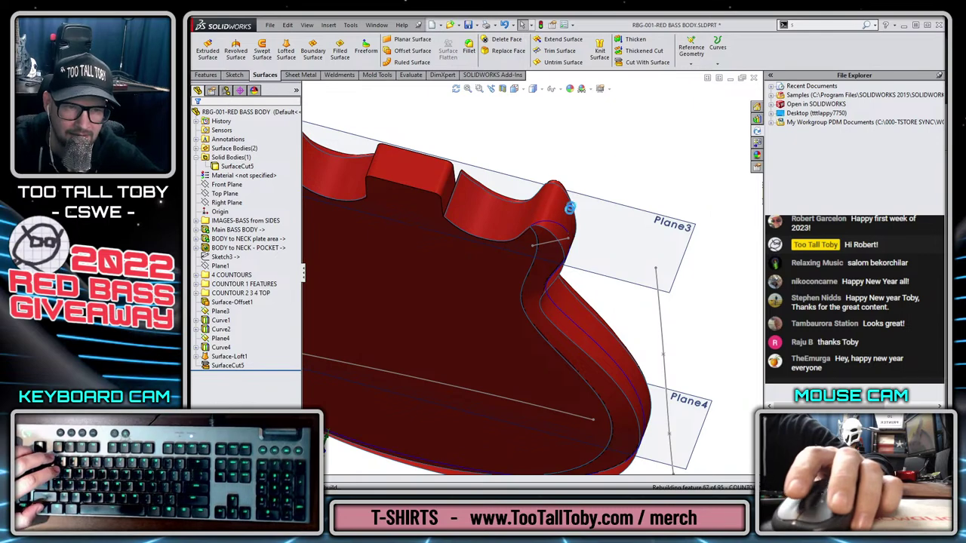
pyautogui.click(558, 213)
pyautogui.scroll(3, 573, 302)
pyautogui.moveTo(552, 279); pyautogui.dragTo(508, 284, button='middle')
pyautogui.scroll(-2, 474, 282)
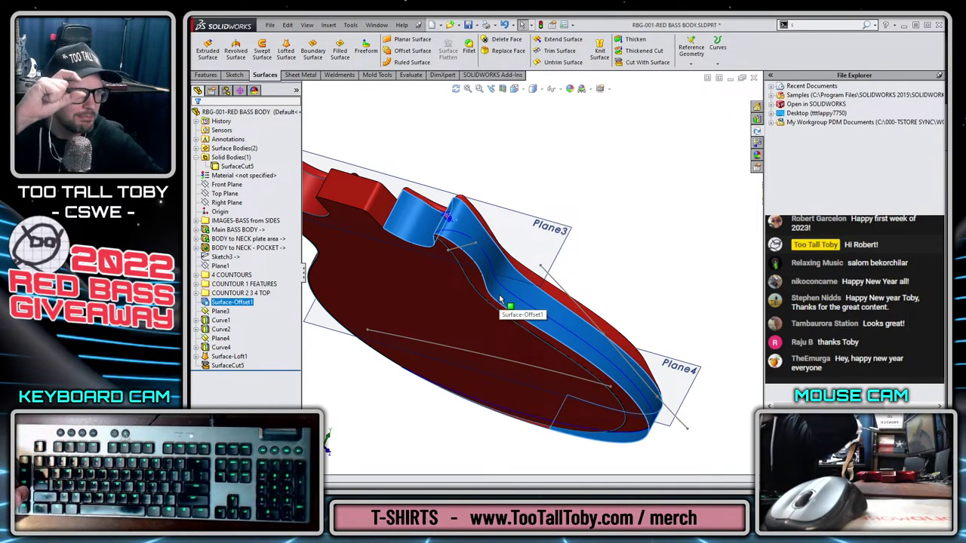
pyautogui.click(598, 217)
# Inspect the cut contour on the bass body from the back and from the side.
pyautogui.moveTo(449, 293); pyautogui.dragTo(478, 201, button='middle')
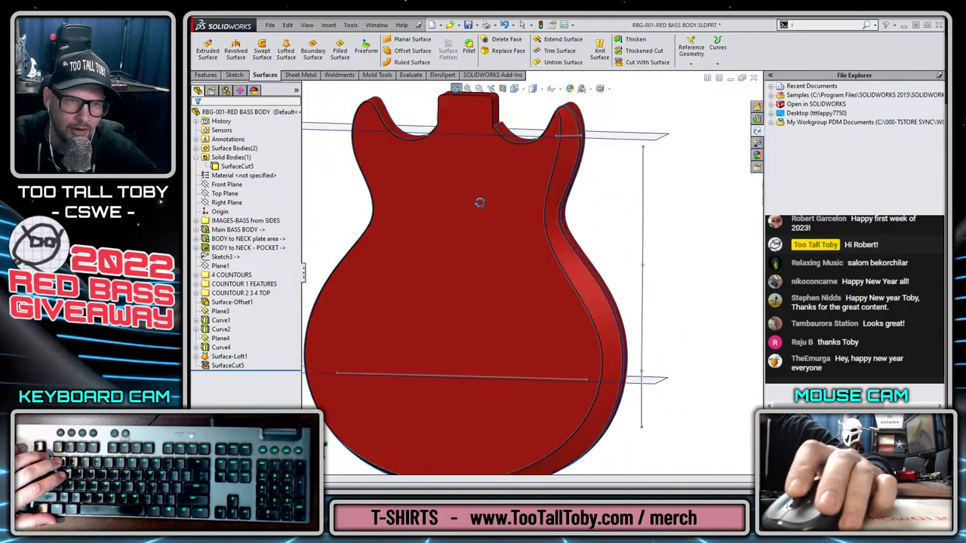
pyautogui.press('z')
pyautogui.press('z')
pyautogui.press('z')
pyautogui.moveTo(588, 295); pyautogui.dragTo(593, 273, button='middle')
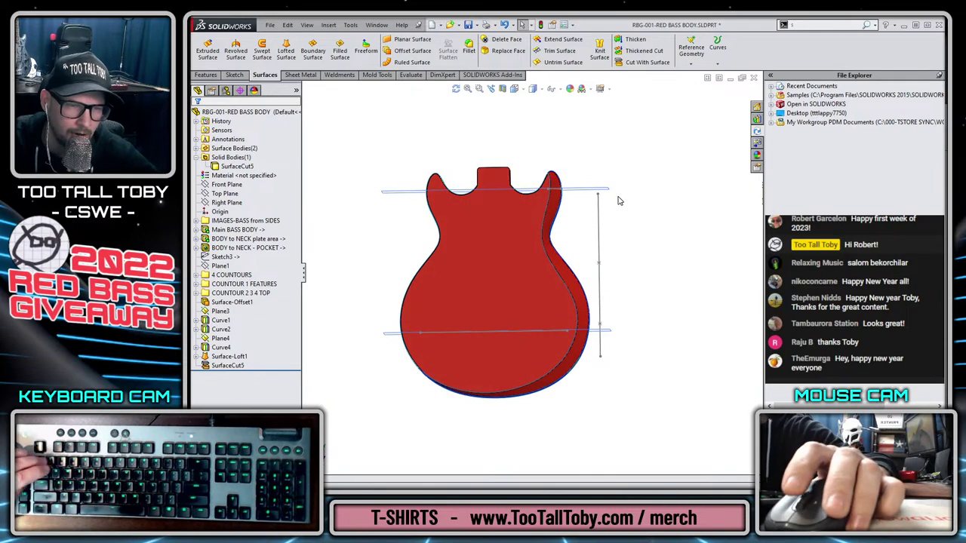
pyautogui.moveTo(545, 240); pyautogui.dragTo(465, 208, button='middle')
pyautogui.press('Tab')
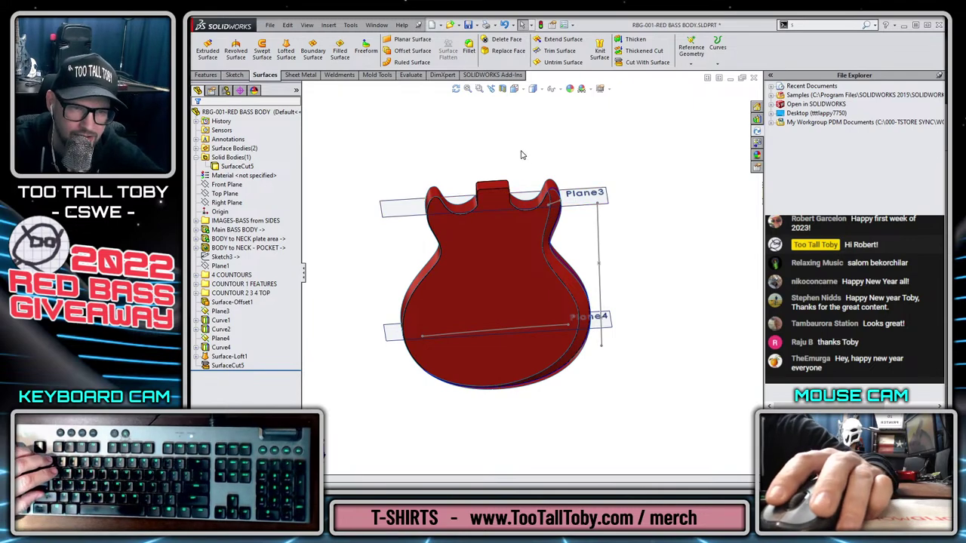
pyautogui.moveTo(693, 266); pyautogui.dragTo(701, 133, button='middle')
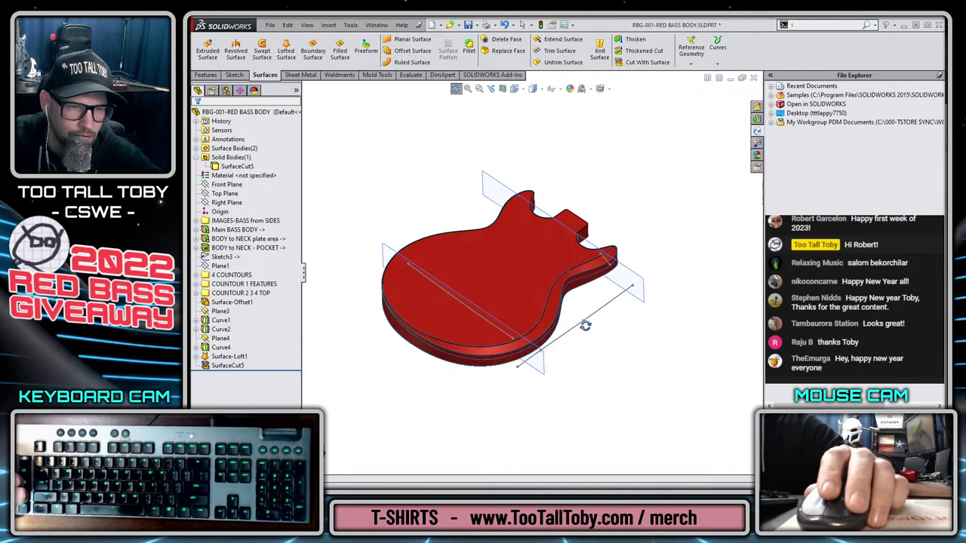
pyautogui.scroll(-3, 483, 310)
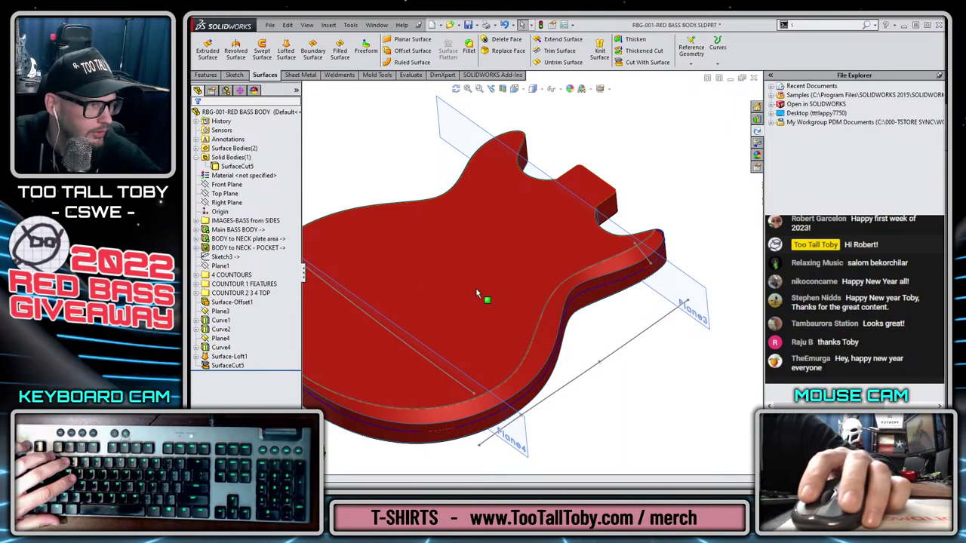
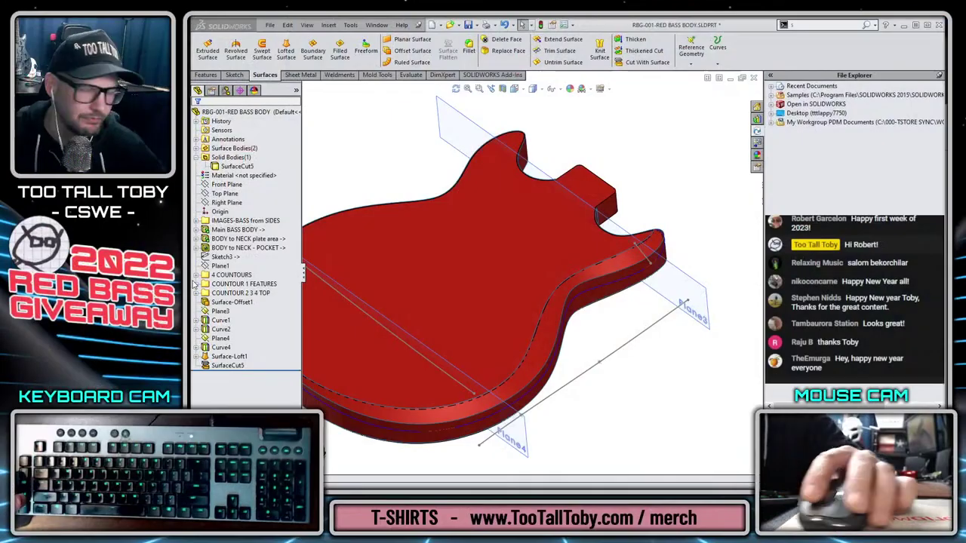
pyautogui.scroll(3, 483, 315)
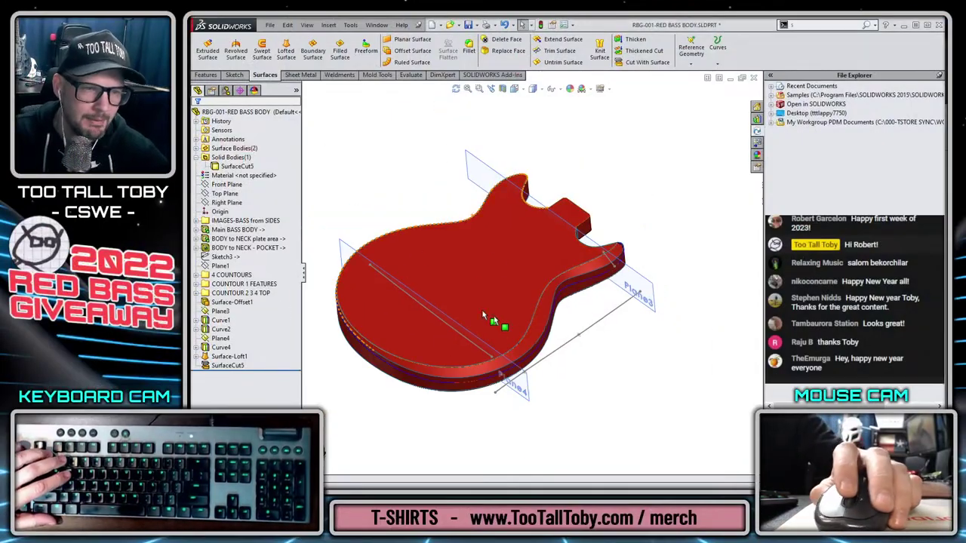
# Hide Plane4 and the sketch line crossing the wide part of the body's face.
pyautogui.click(373, 271)
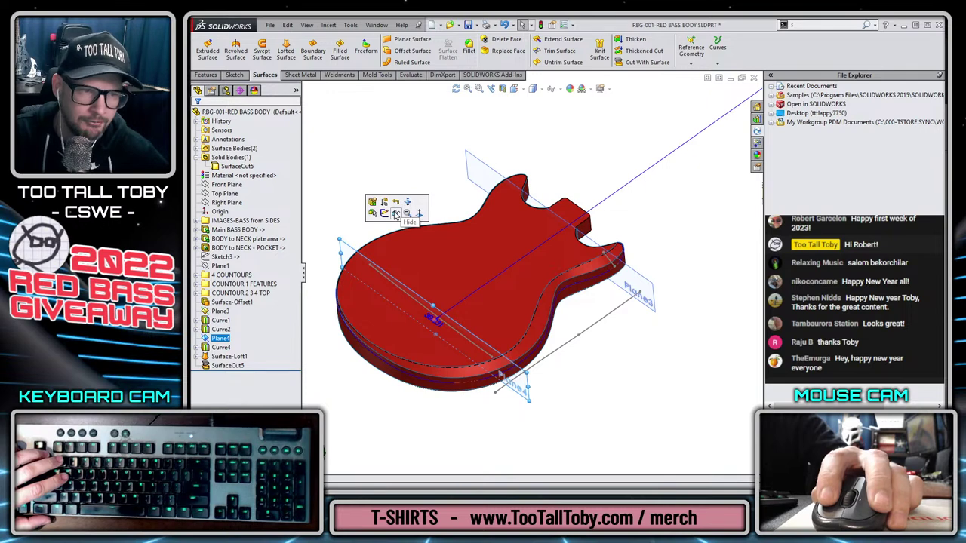
pyautogui.click(395, 215)
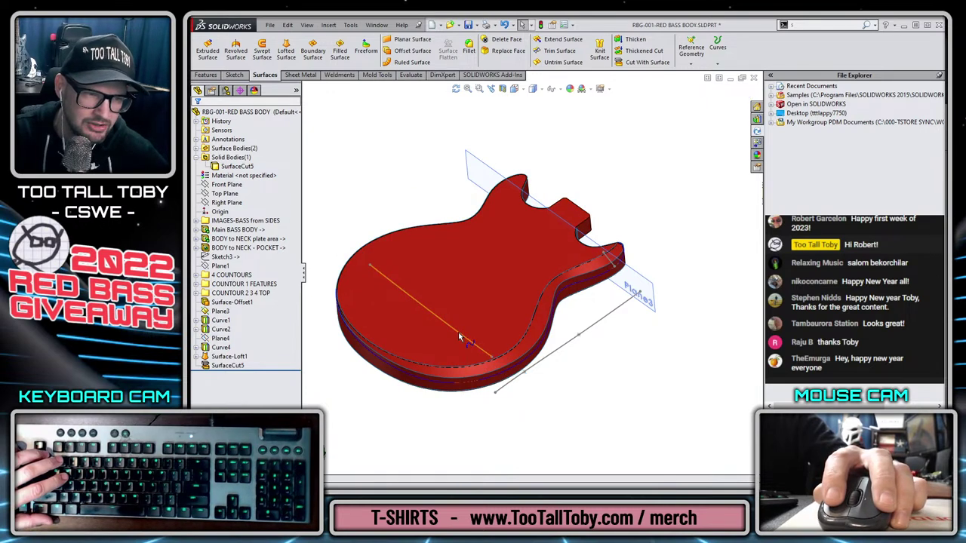
pyautogui.click(458, 332)
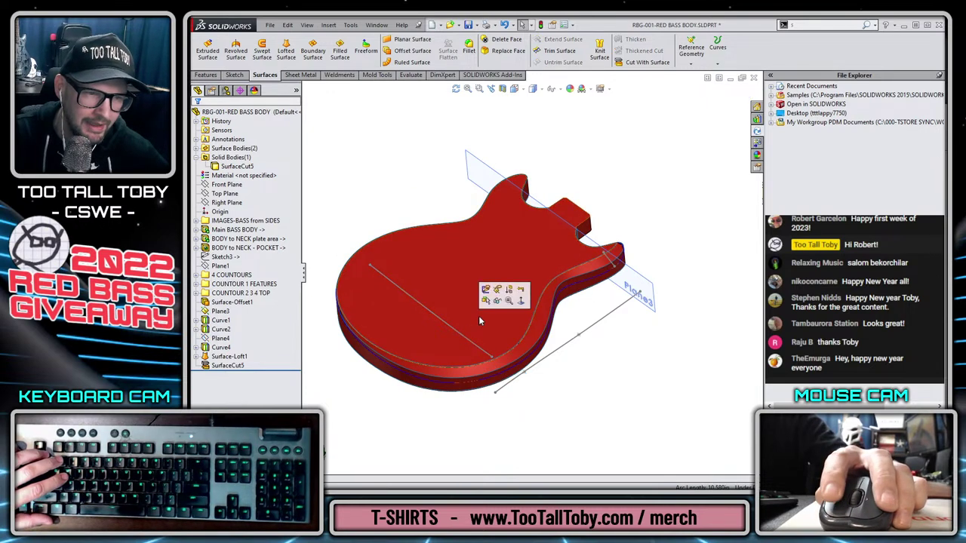
pyautogui.click(498, 358)
# Hide the solid bass body and the Surface-Loft1 surface.
pyautogui.click(539, 329)
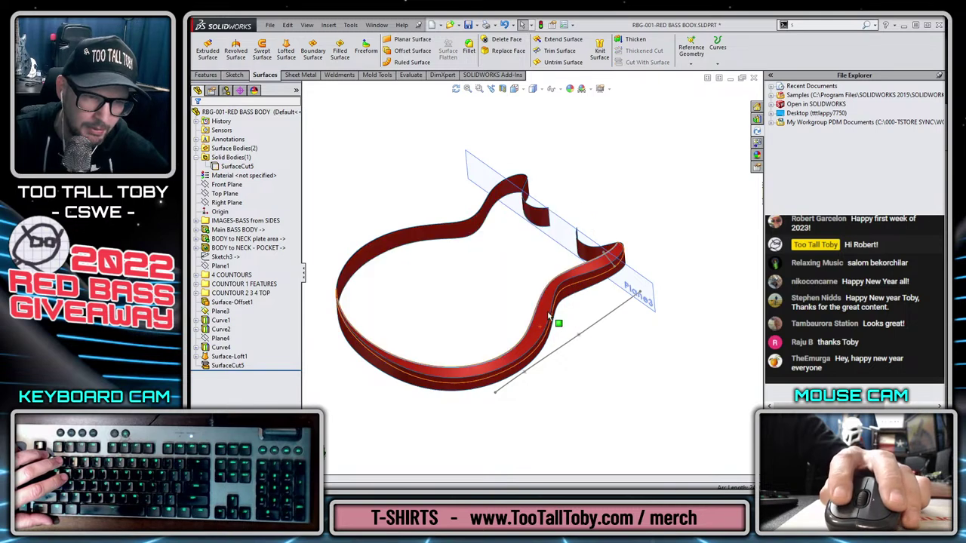
pyautogui.click(519, 349)
pyautogui.click(560, 324)
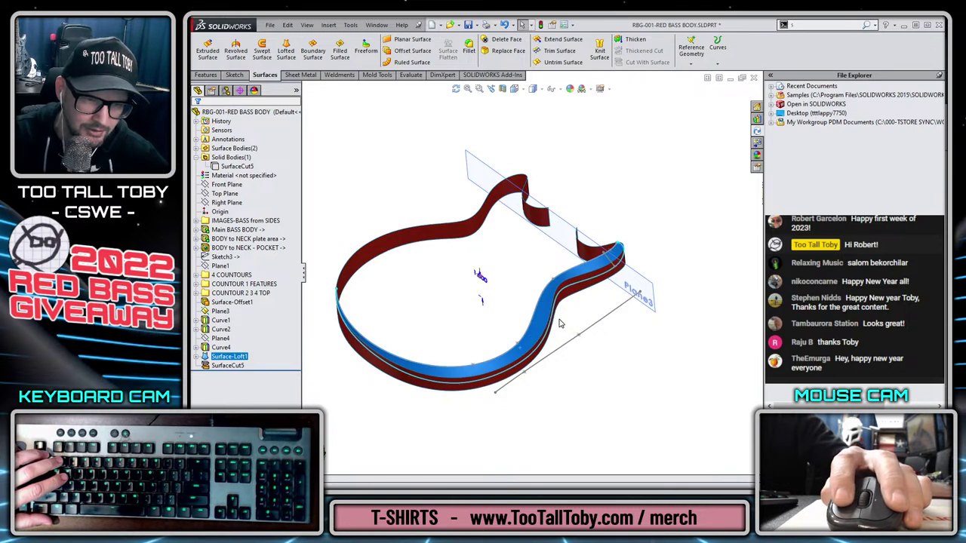
pyautogui.click(560, 300)
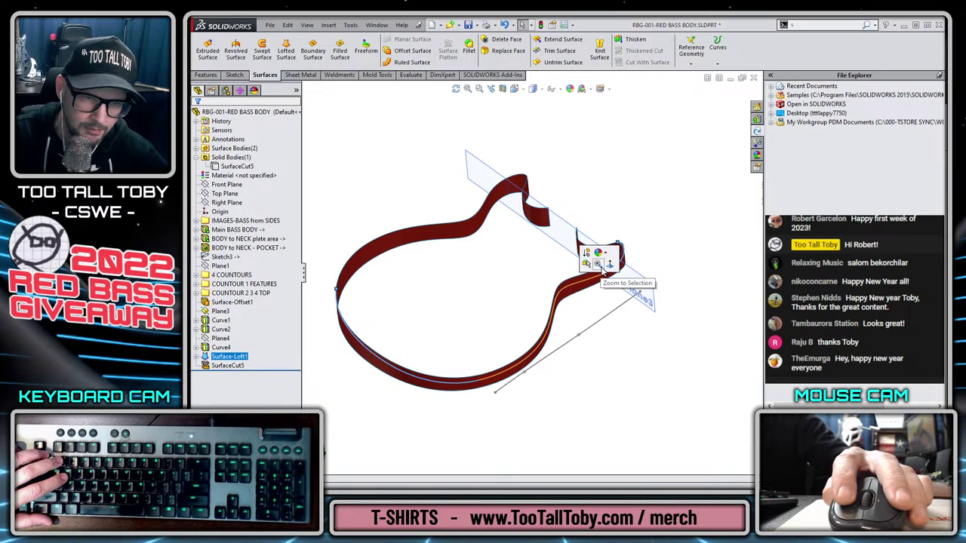
pyautogui.click(489, 323)
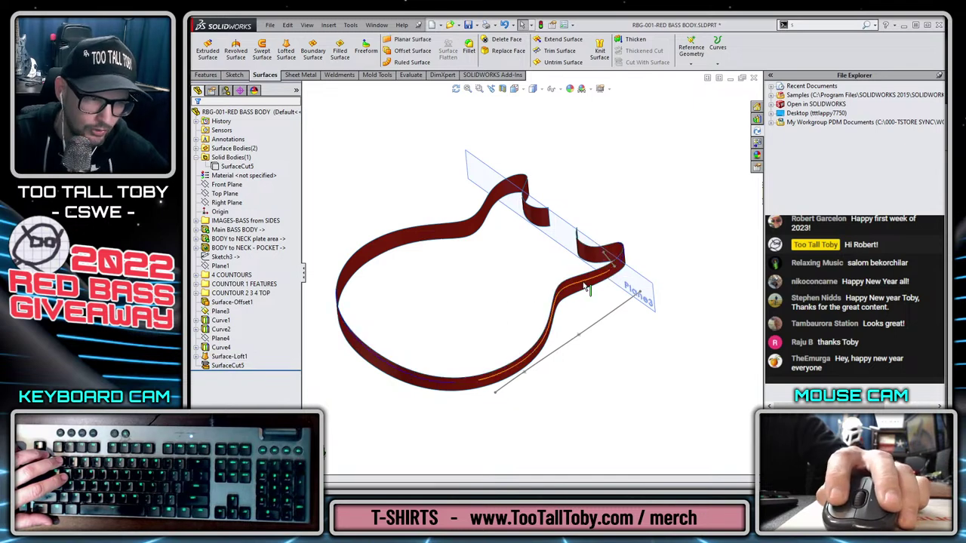
# Hide Curve1, Curve2 and Curve4, and show the solid bass body again.
pyautogui.click(221, 329)
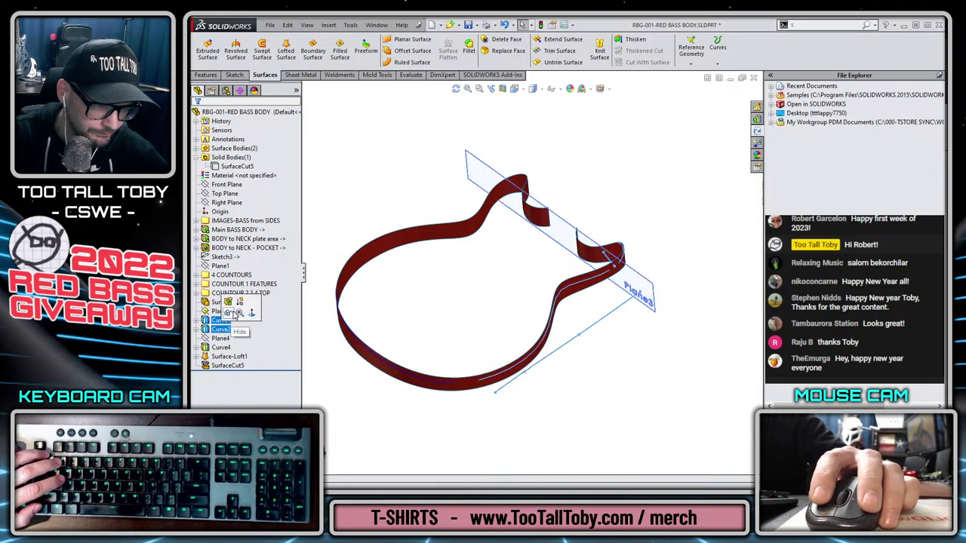
pyautogui.click(225, 348)
pyautogui.click(237, 331)
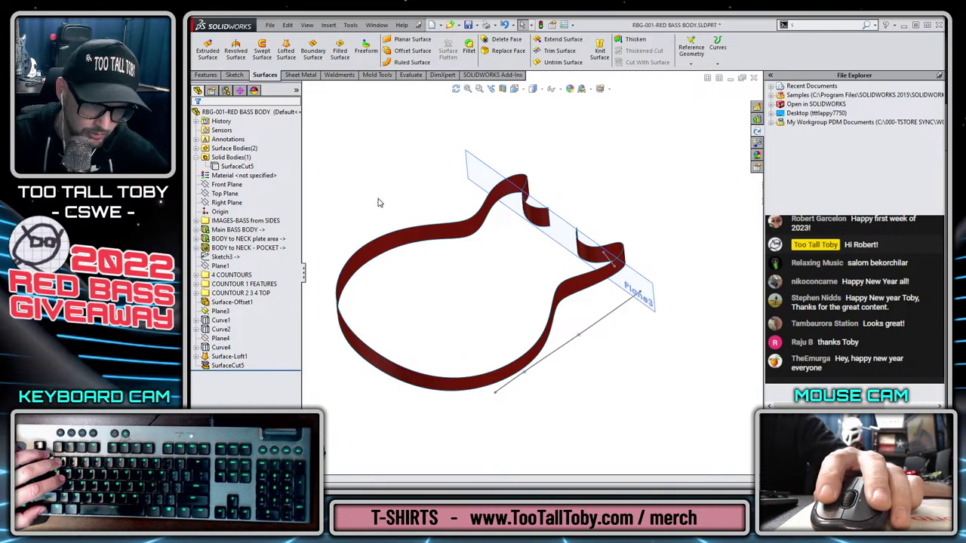
pyautogui.click(225, 239)
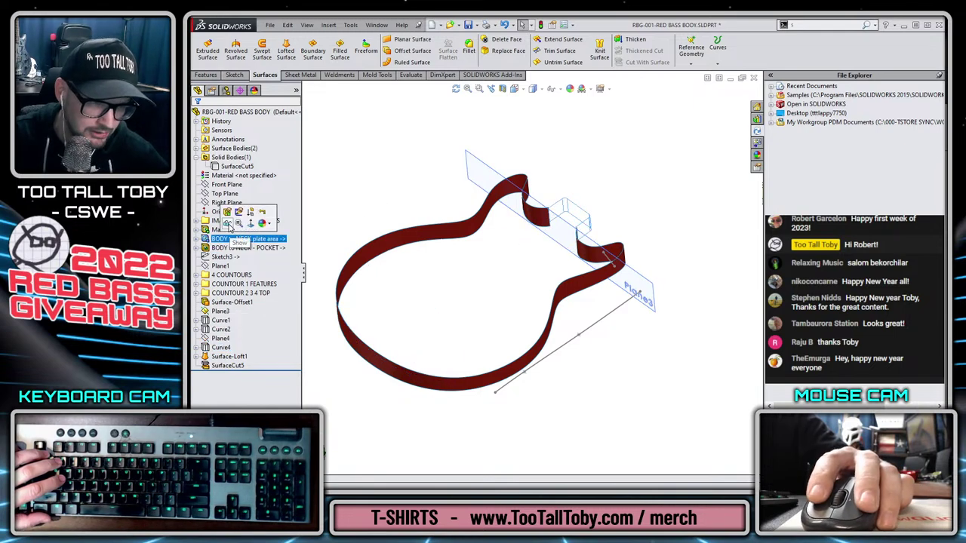
pyautogui.click(227, 225)
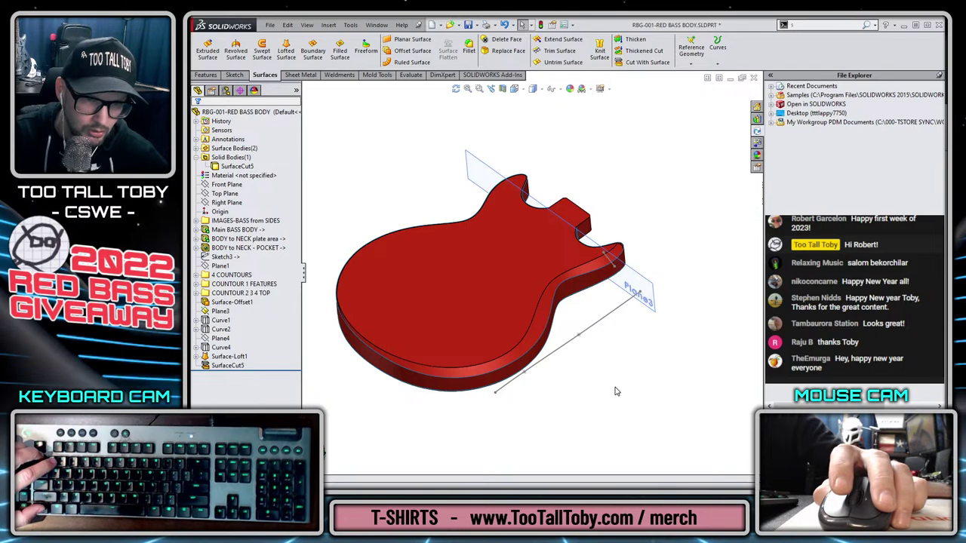
# Orient the model to the DIRECT BOTTOM view and check where Plane3 and Plane4 cross the body.
pyautogui.press('space')
pyautogui.click(565, 420)
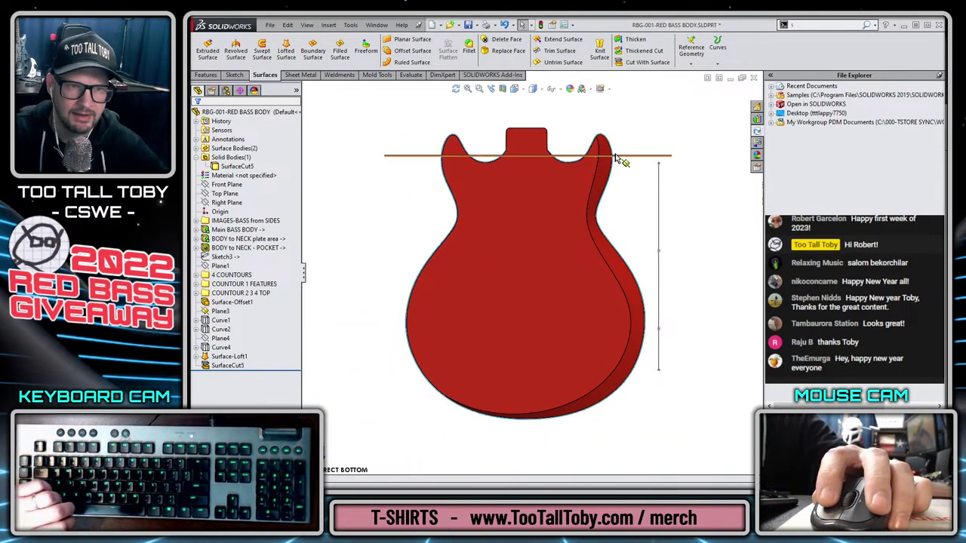
pyautogui.click(615, 156)
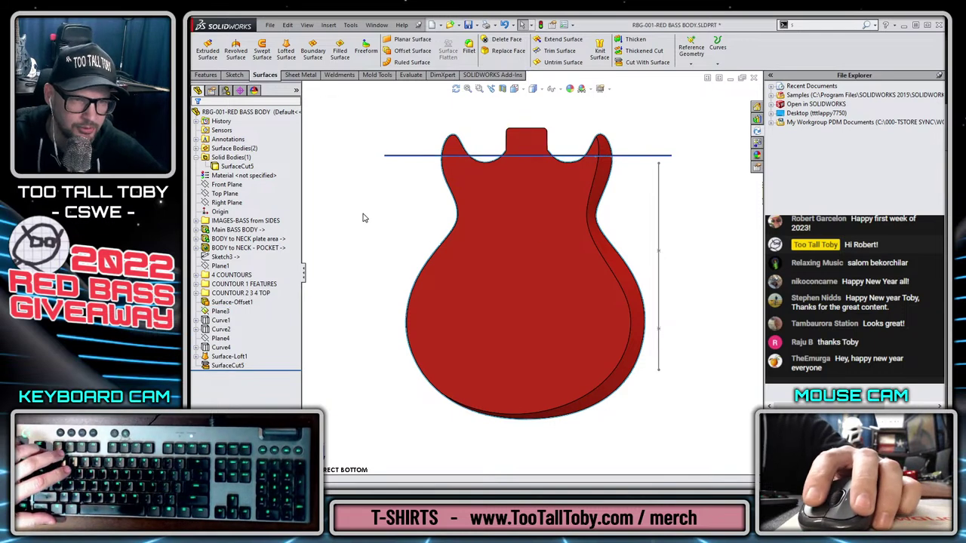
pyautogui.click(219, 339)
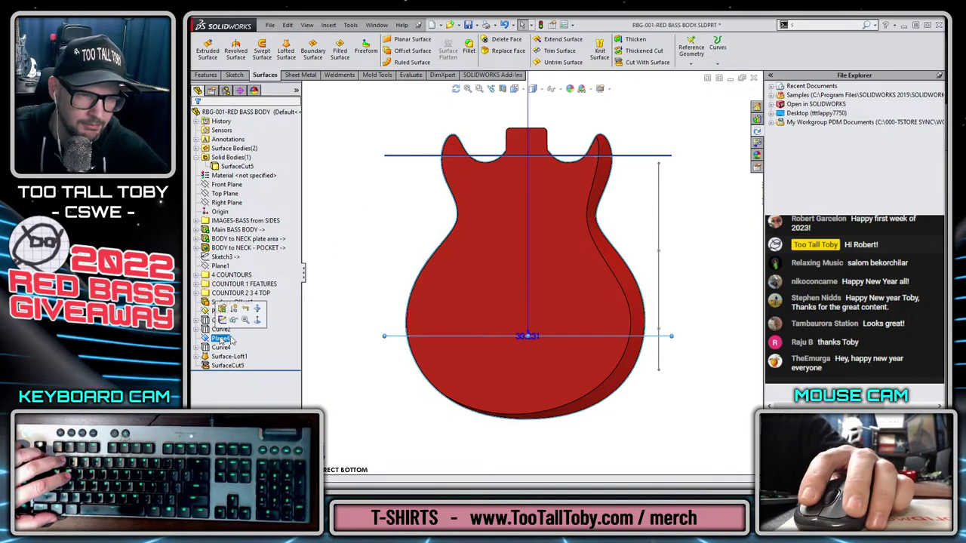
pyautogui.click(351, 259)
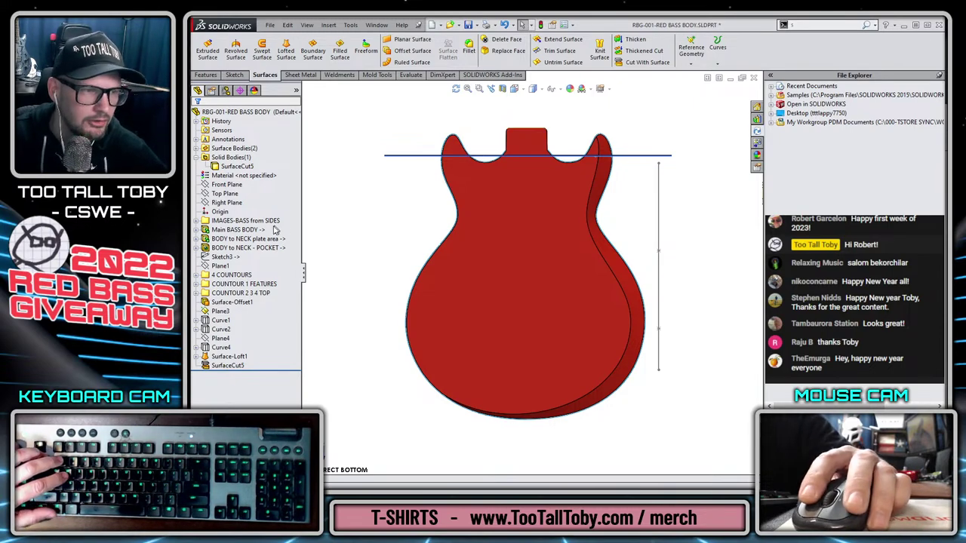
# Expand the IMAGES-BASS from SIDES folder and show the reference photo of the bass body's bottom.
pyautogui.click(197, 221)
pyautogui.click(250, 321)
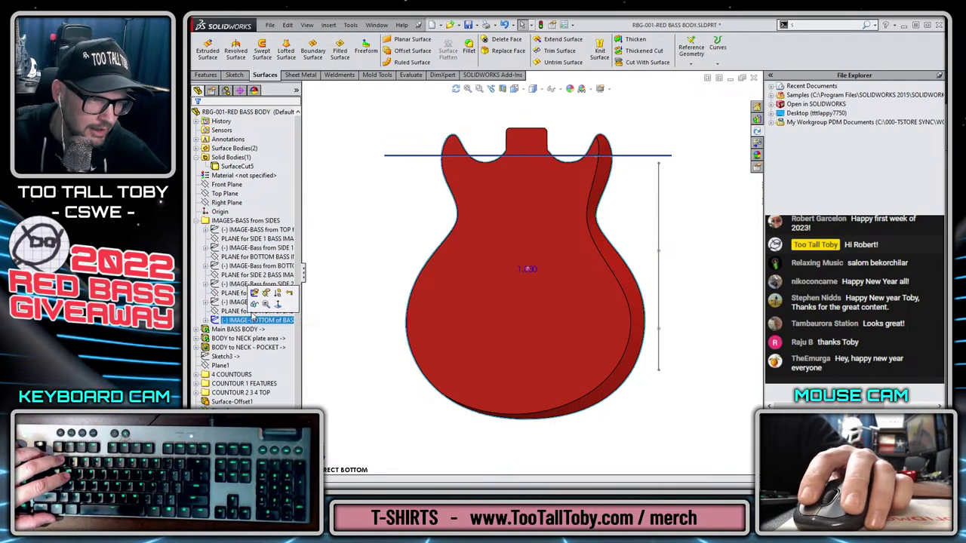
pyautogui.click(254, 304)
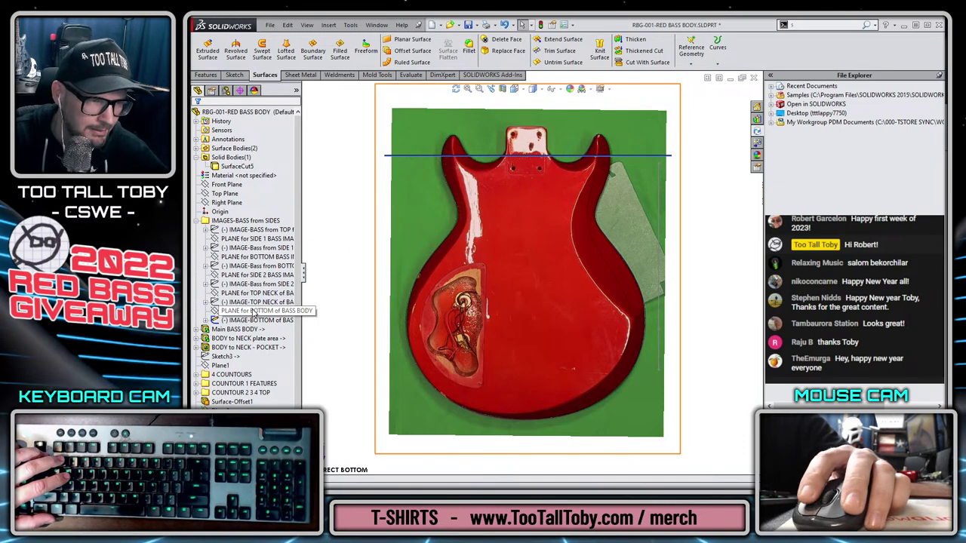
# Sketch a two-point, near-vertical spline beside the reference photo on PLANE for BOTTOM of BASS BODY.
pyautogui.click(249, 311)
pyautogui.click(257, 294)
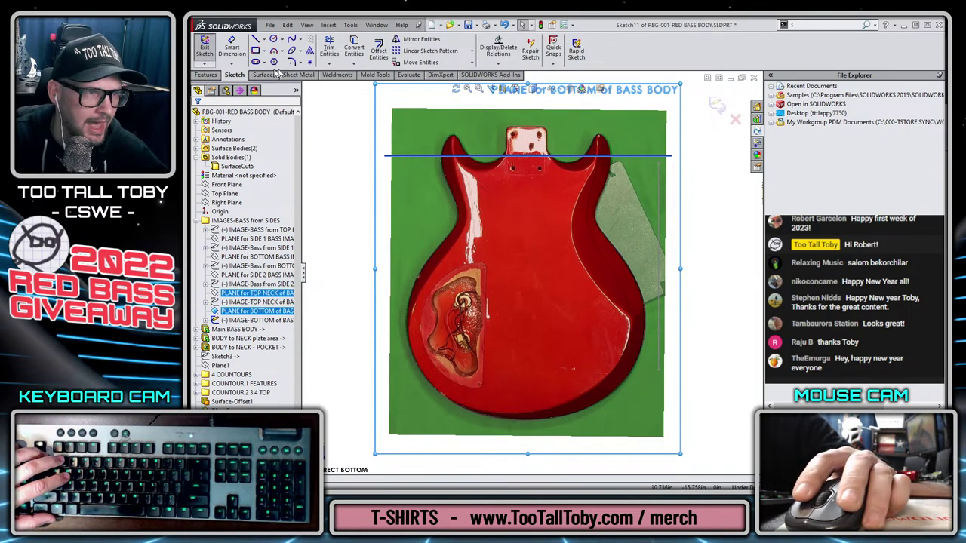
pyautogui.click(291, 40)
pyautogui.scroll(-5, 608, 198)
pyautogui.scroll(2, 604, 190)
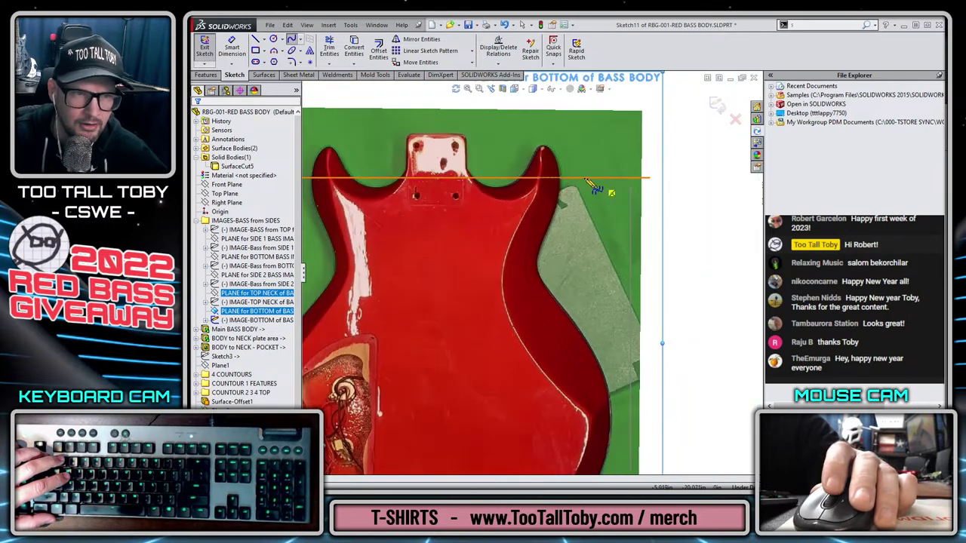
pyautogui.scroll(-2, 593, 183)
pyautogui.scroll(-2, 549, 212)
pyautogui.scroll(2, 541, 244)
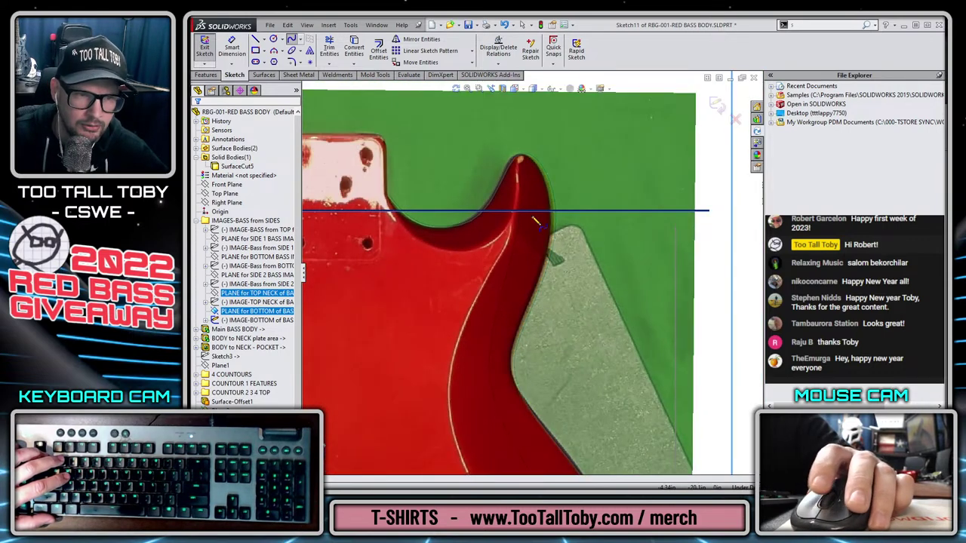
pyautogui.scroll(-1, 536, 221)
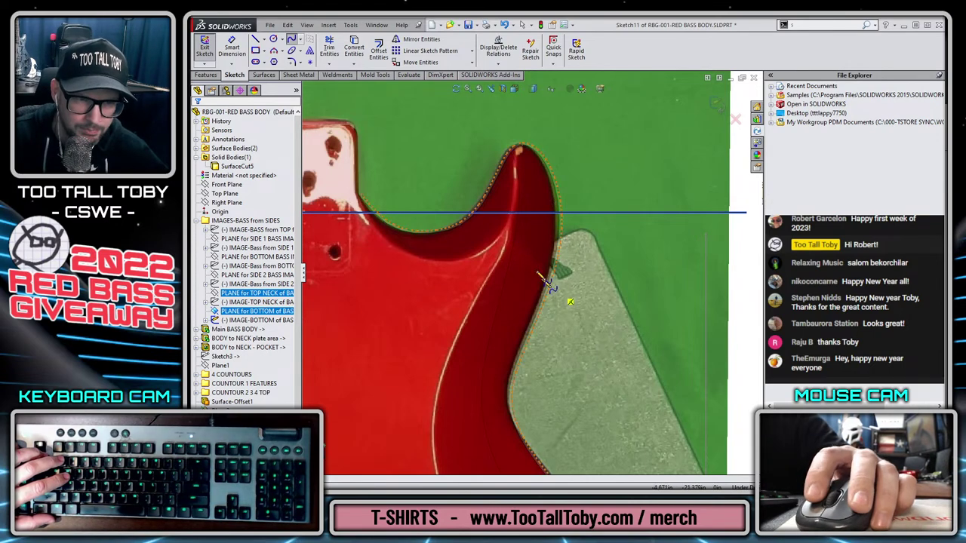
pyautogui.scroll(4, 583, 282)
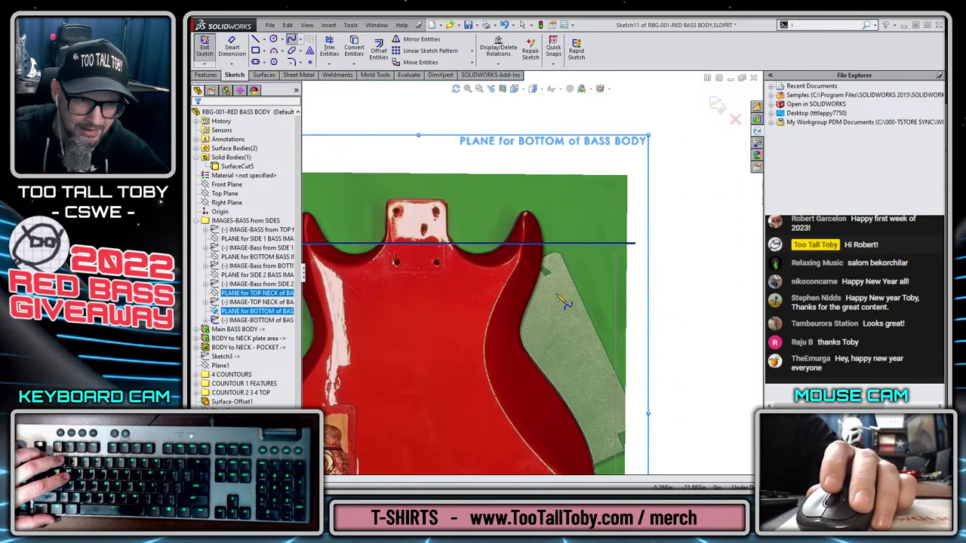
pyautogui.scroll(1, 568, 345)
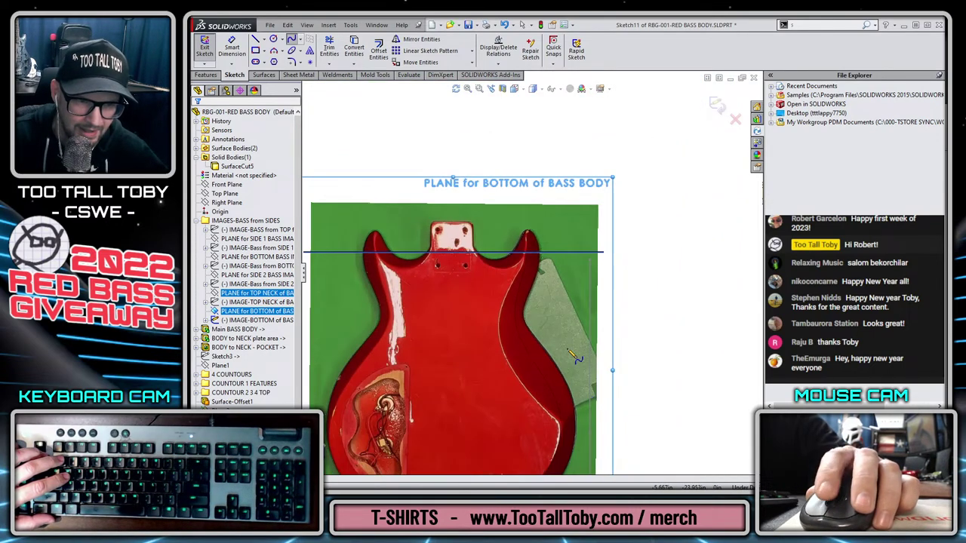
pyautogui.press('s')
pyautogui.click(605, 451)
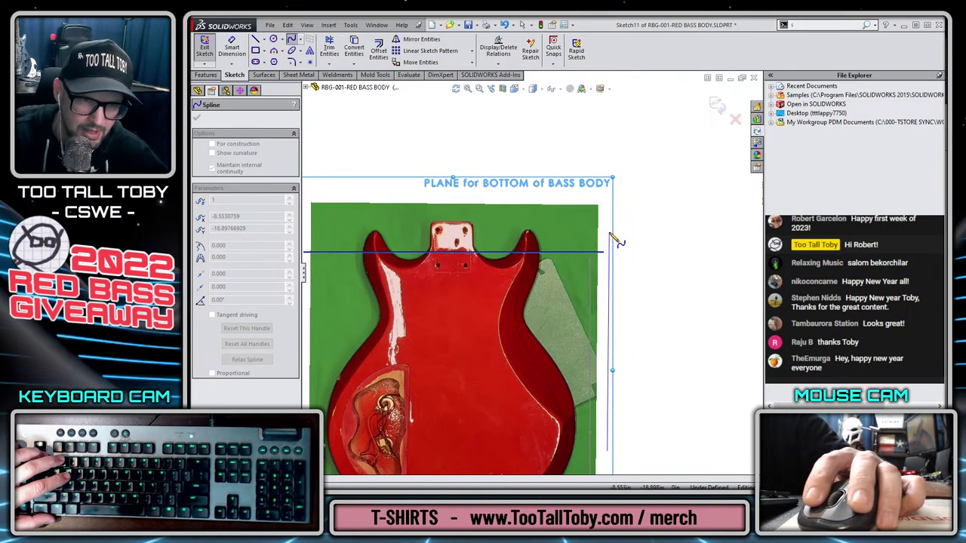
pyautogui.click(608, 231)
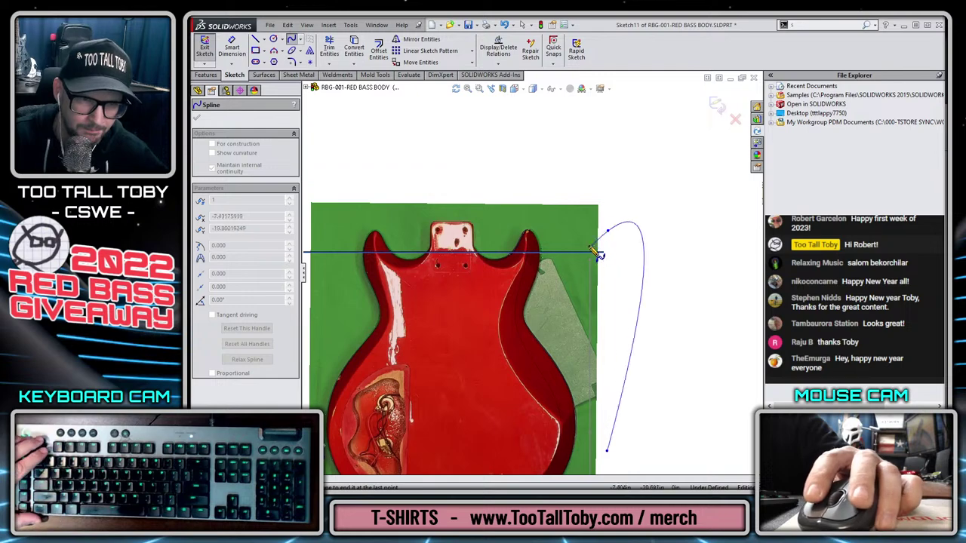
pyautogui.press('Escape')
# Bend the spline inward over the body so it roughly follows the photo's waist contour edge.
pyautogui.click(608, 323)
pyautogui.moveTo(608, 324); pyautogui.dragTo(433, 297)
pyautogui.scroll(-5, 494, 365)
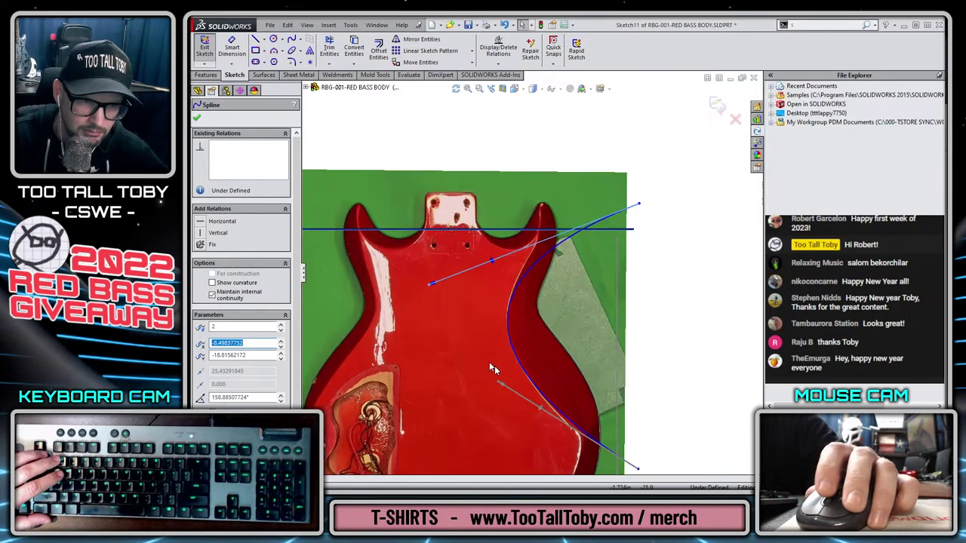
# Move the spline's lower endpoint close to the body outline and adjust its tangent handle to the contour edge.
pyautogui.moveTo(600, 404); pyautogui.dragTo(550, 378)
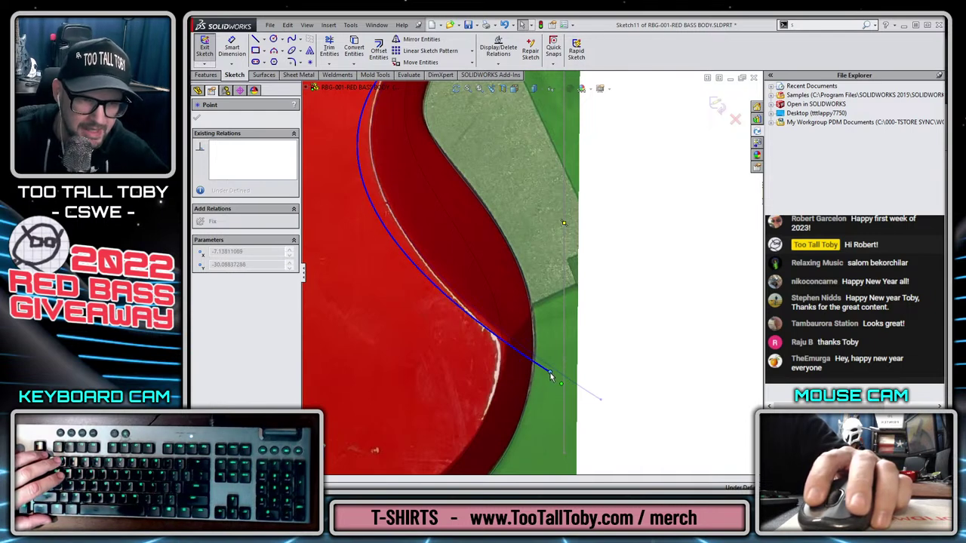
pyautogui.scroll(3, 475, 249)
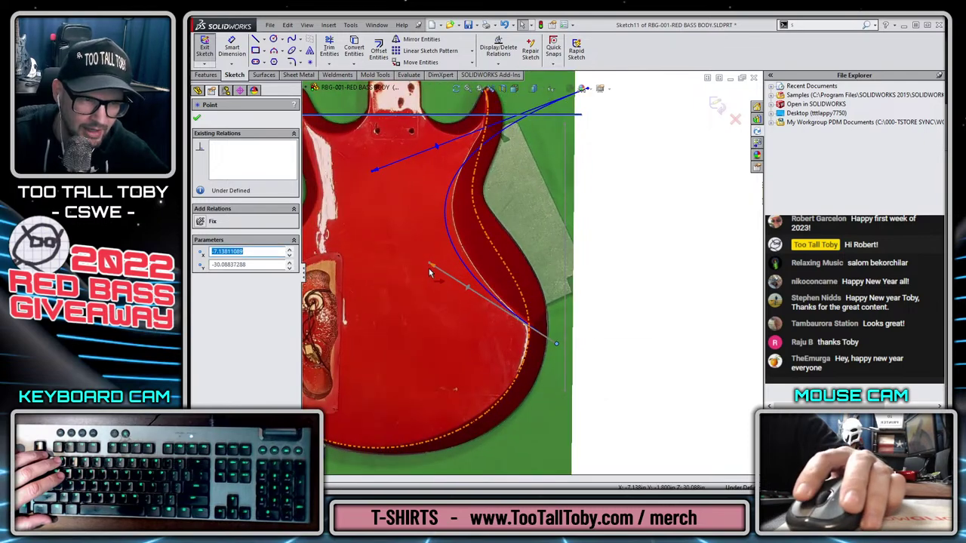
pyautogui.moveTo(432, 266); pyautogui.dragTo(445, 266)
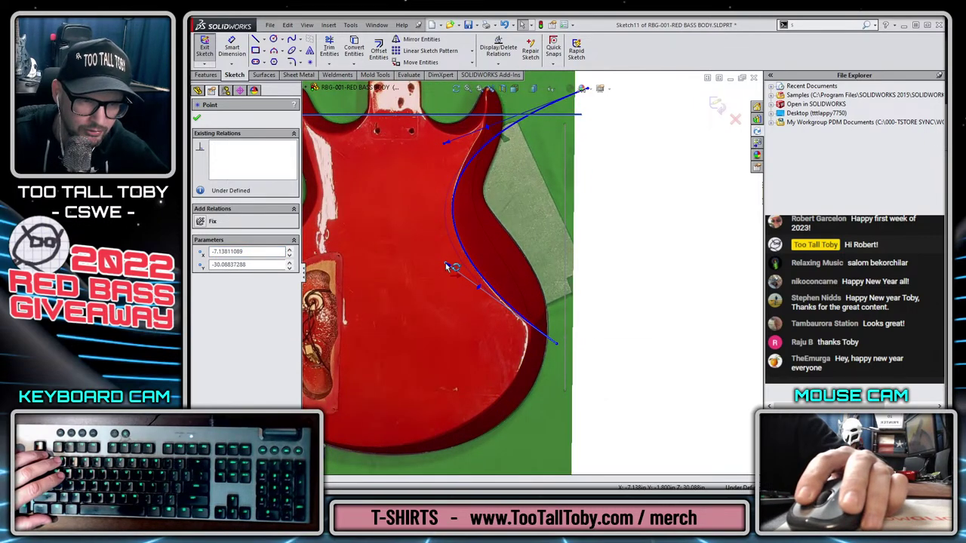
pyautogui.scroll(-2, 452, 272)
pyautogui.scroll(3, 468, 298)
pyautogui.scroll(-3, 551, 379)
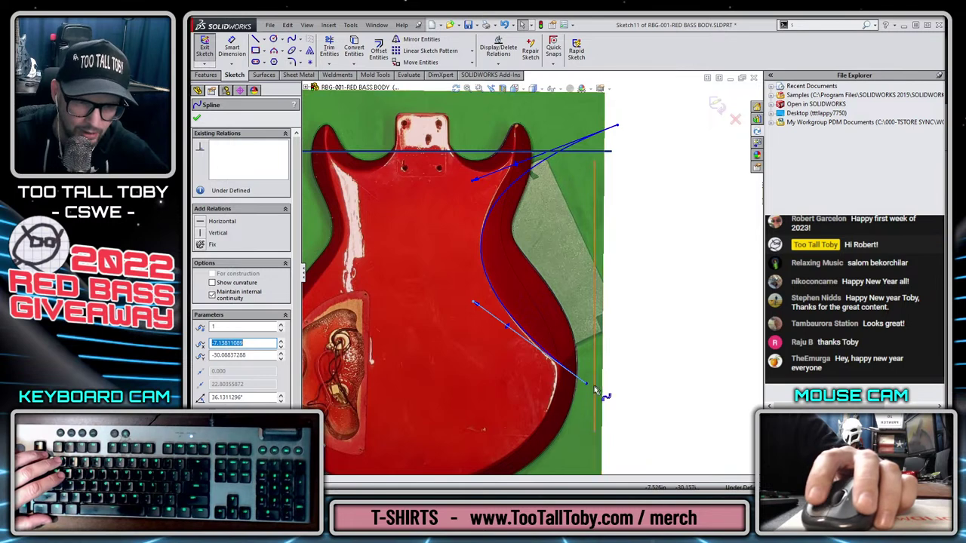
# Attach the spline's lower endpoint to the body outline and realign its tangent with the photo's contour edge.
pyautogui.moveTo(588, 387); pyautogui.dragTo(578, 390)
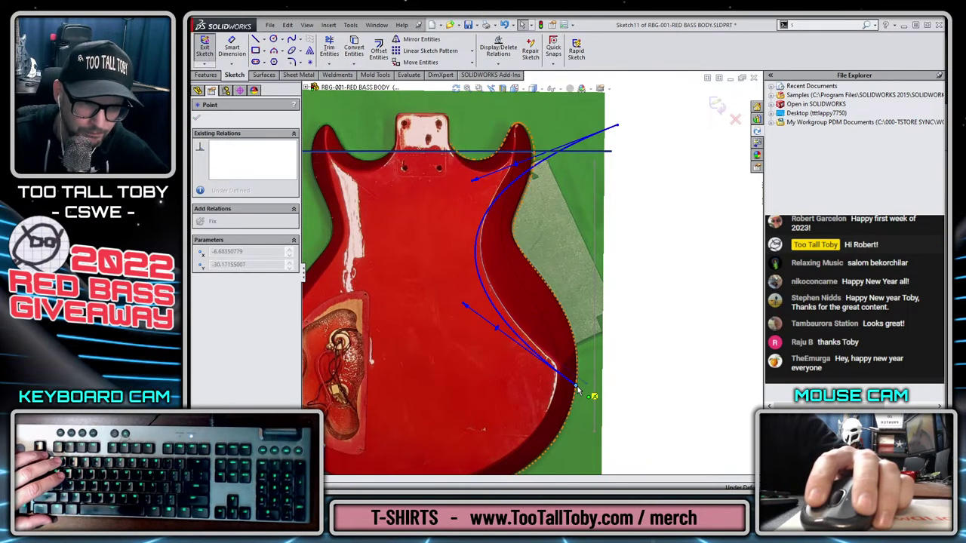
pyautogui.click(484, 292)
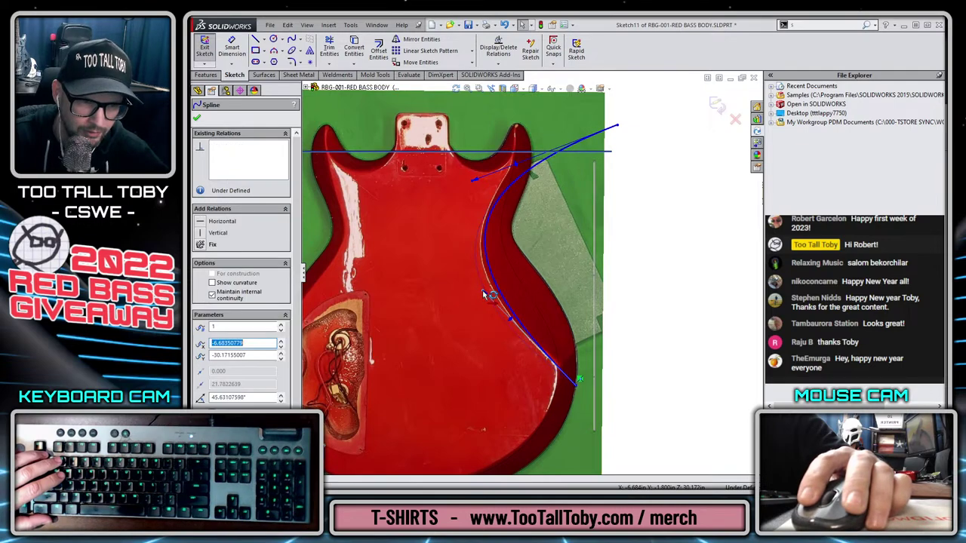
pyautogui.scroll(3, 543, 241)
pyautogui.scroll(-4, 587, 165)
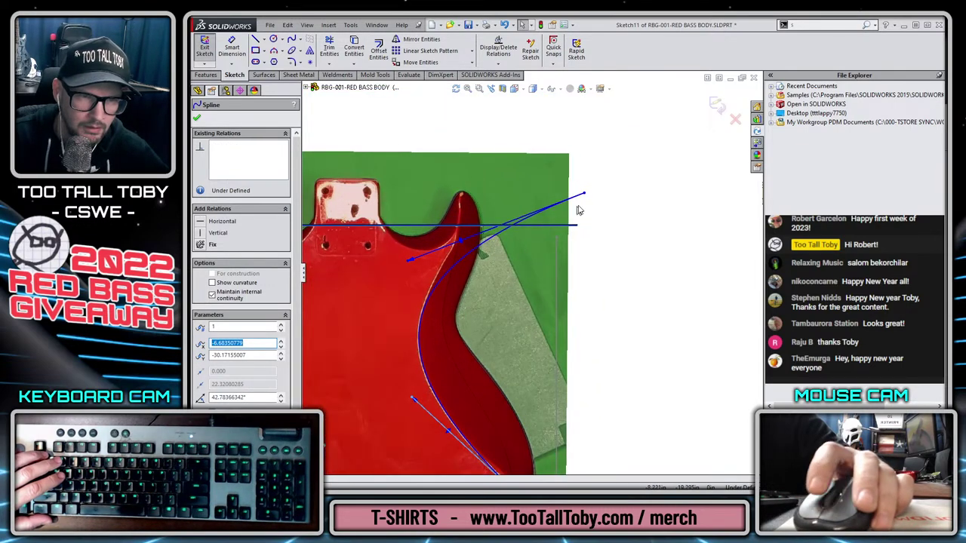
# Attach the spline's upper endpoint to the horn's outer outline and reshape its tangent along the contour edge.
pyautogui.moveTo(585, 195); pyautogui.dragTo(480, 210)
pyautogui.scroll(2, 362, 272)
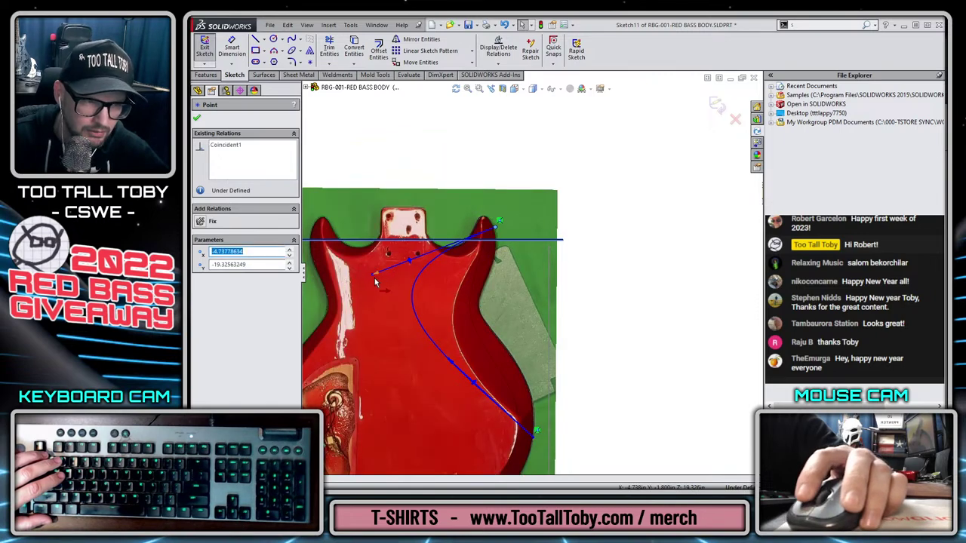
pyautogui.moveTo(390, 283); pyautogui.dragTo(450, 310)
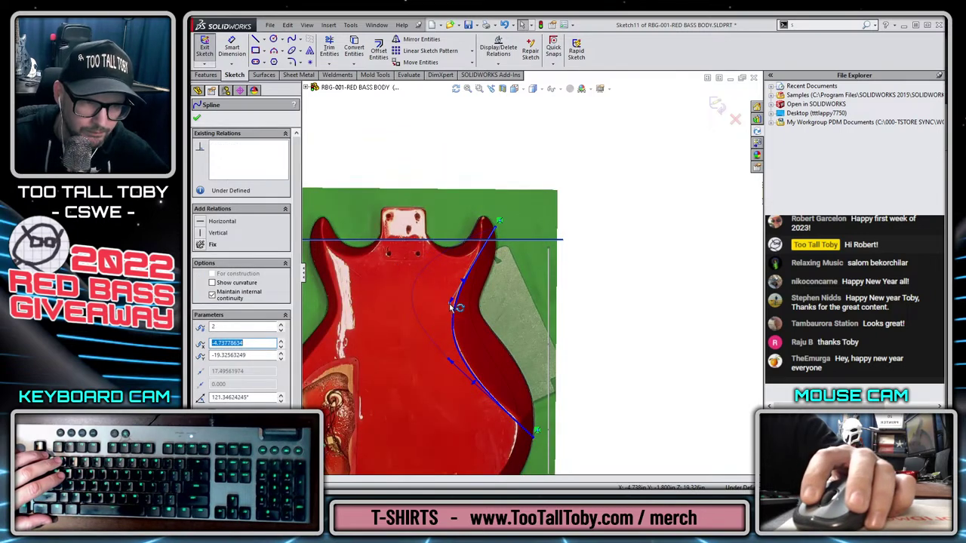
# Fine-tune the tangent handles at both spline ends so the curve matches the contour edge in the photo.
pyautogui.scroll(-3, 472, 373)
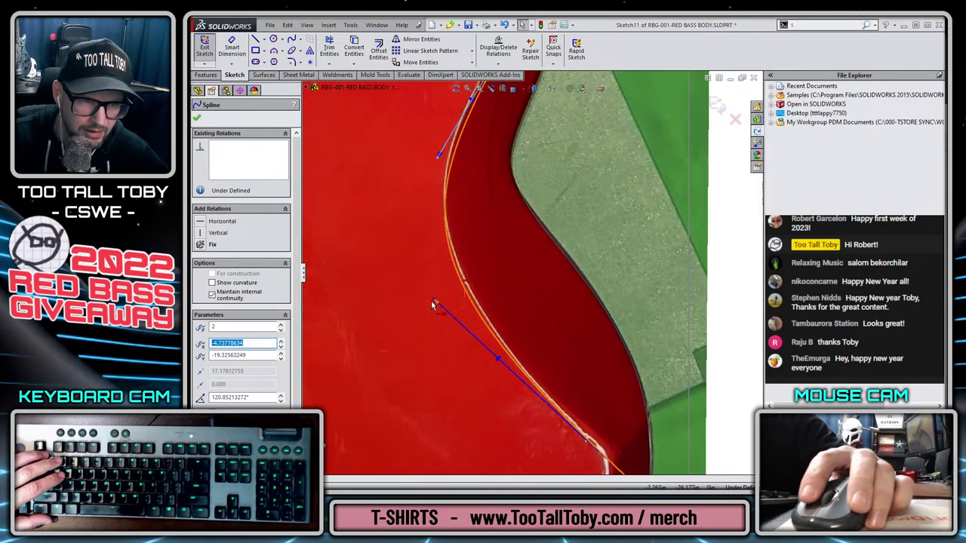
pyautogui.moveTo(433, 304); pyautogui.dragTo(445, 306)
pyautogui.scroll(3, 525, 147)
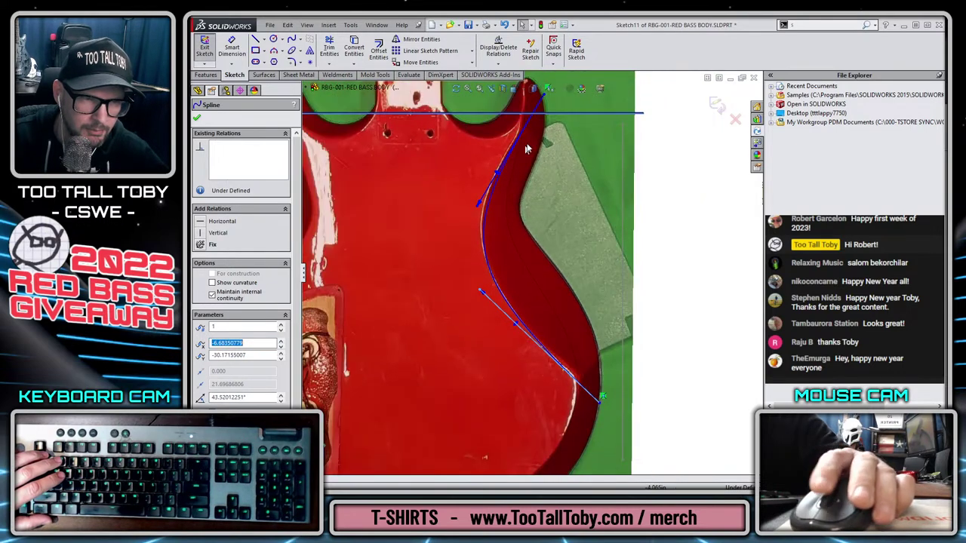
pyautogui.scroll(-2, 525, 120)
pyautogui.moveTo(452, 254); pyautogui.dragTo(449, 231)
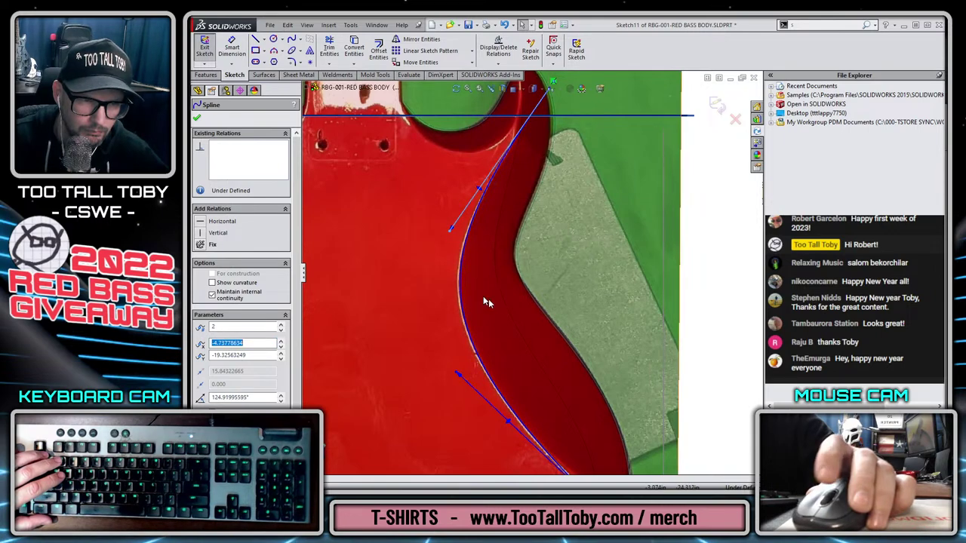
# Check both spline endpoints against the body outline and exit the sketch.
pyautogui.scroll(4, 528, 306)
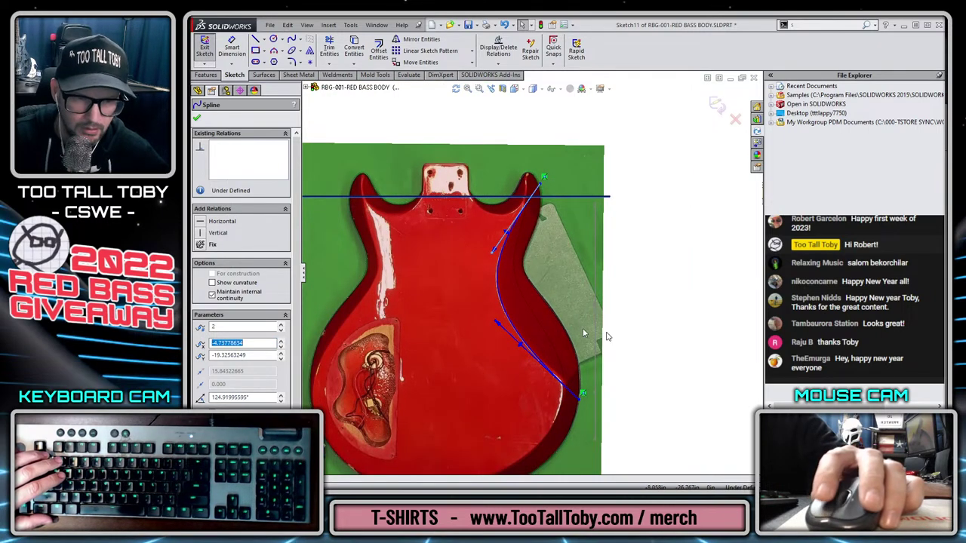
pyautogui.scroll(-3, 550, 195)
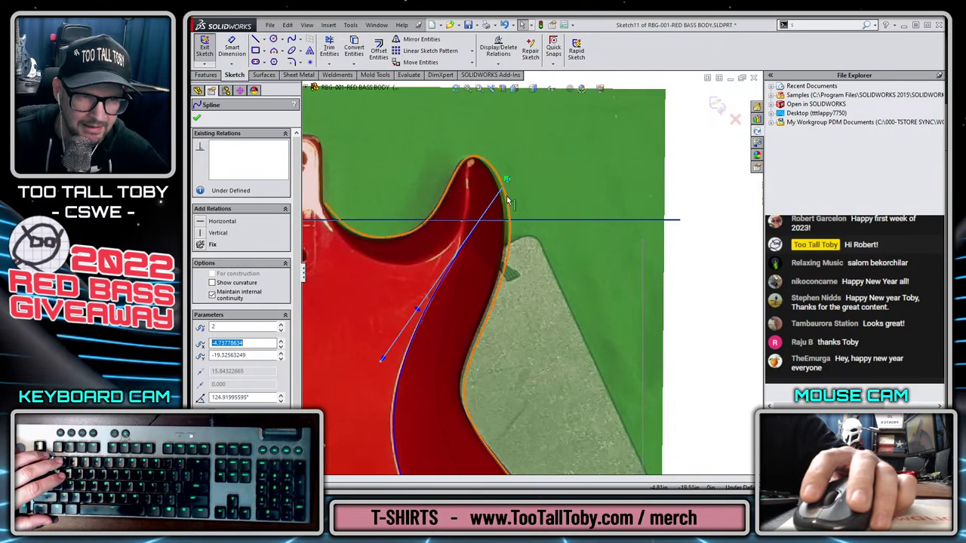
pyautogui.scroll(4, 508, 202)
pyautogui.scroll(-5, 546, 366)
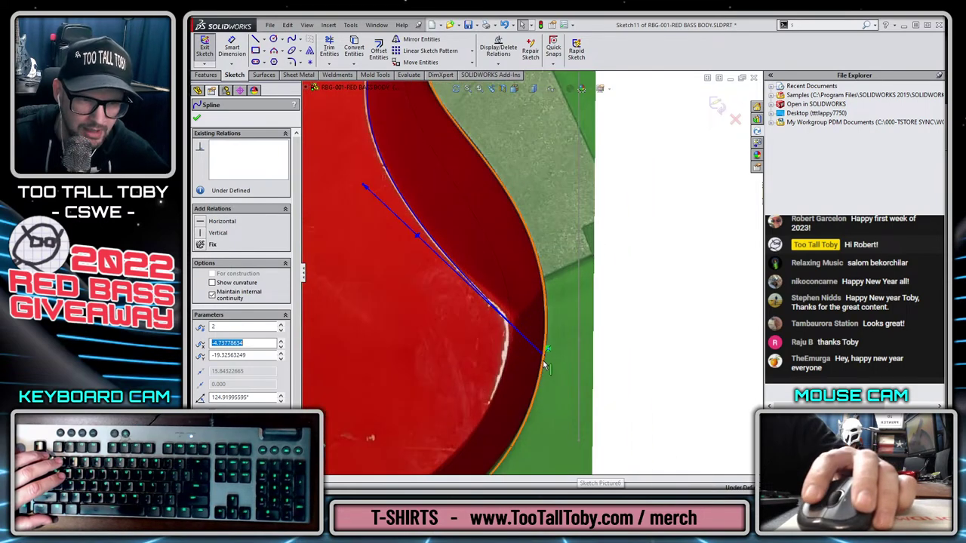
pyautogui.scroll(5, 546, 366)
pyautogui.click(639, 209)
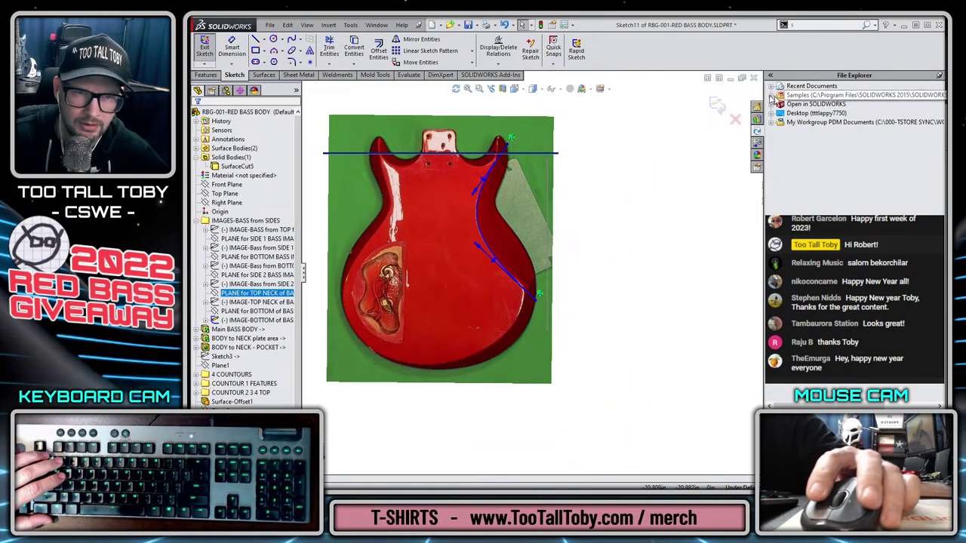
pyautogui.click(717, 105)
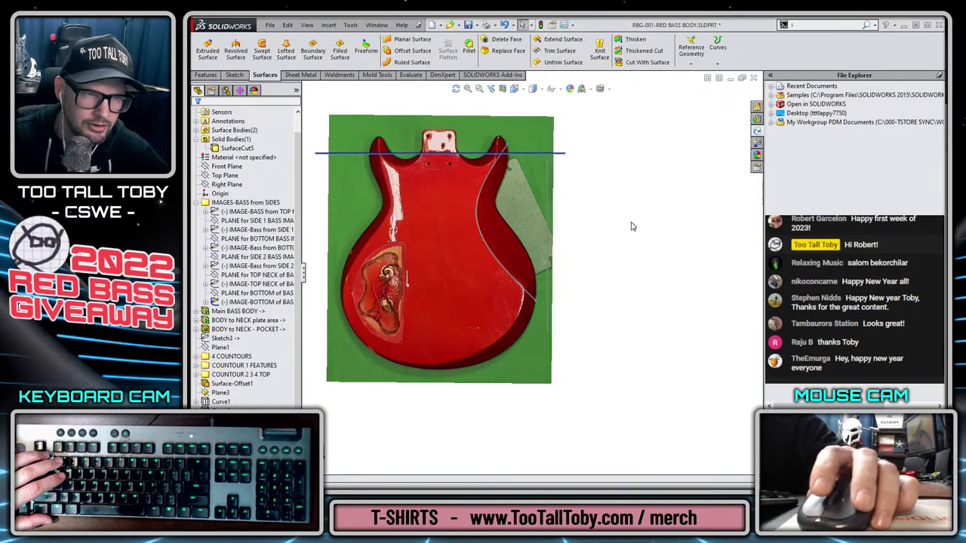
# Change the display color of Sketch11 to yellow.
pyautogui.rightClick(230, 420)
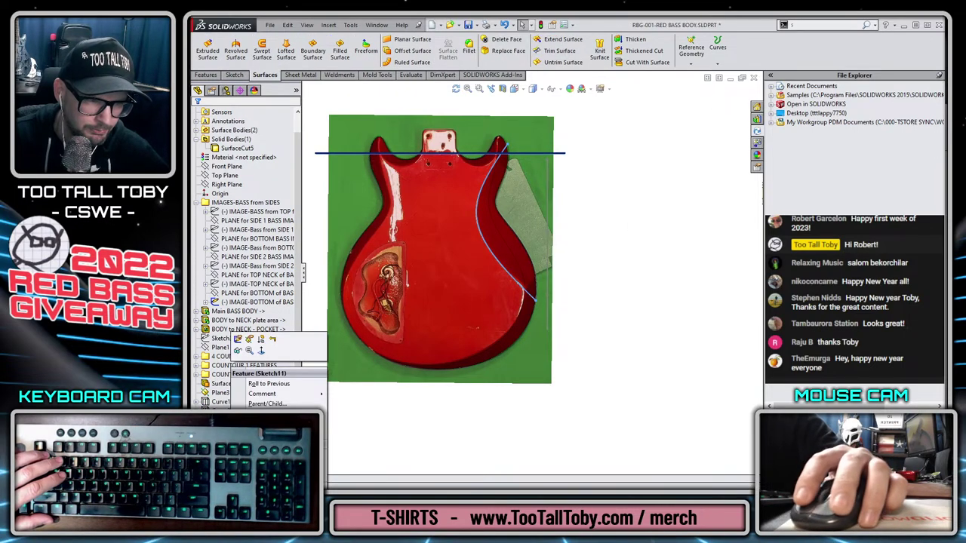
pyautogui.click(249, 445)
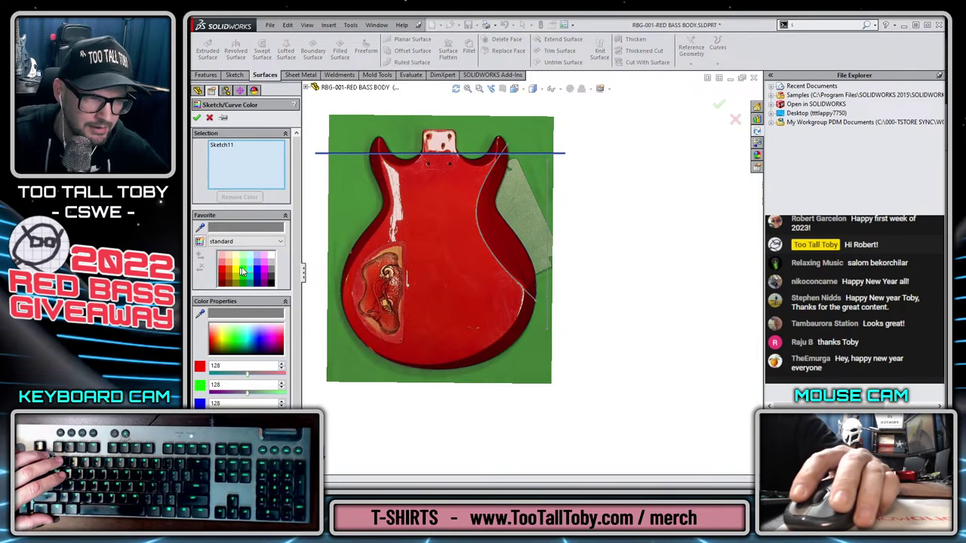
pyautogui.click(242, 272)
pyautogui.click(198, 118)
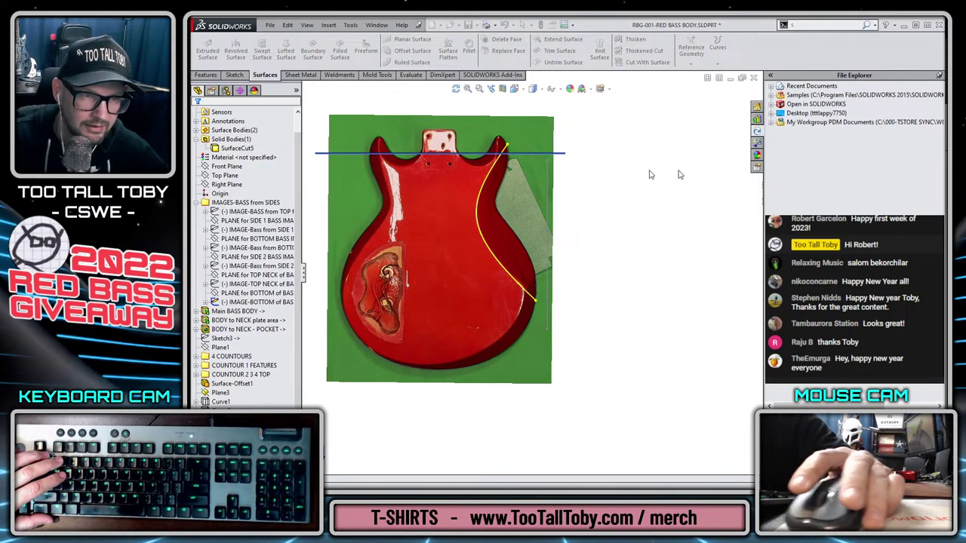
# Open a sketch on the PLANE for SIDE 1 BASS IMAGE, show the side 1 contours photo and view it face-on.
pyautogui.moveTo(564, 323)
pyautogui.mouseDown(button='middle')
pyautogui.moveTo(569, 227)
pyautogui.moveTo(602, 323)
pyautogui.moveTo(593, 209)
pyautogui.mouseUp(button='middle')
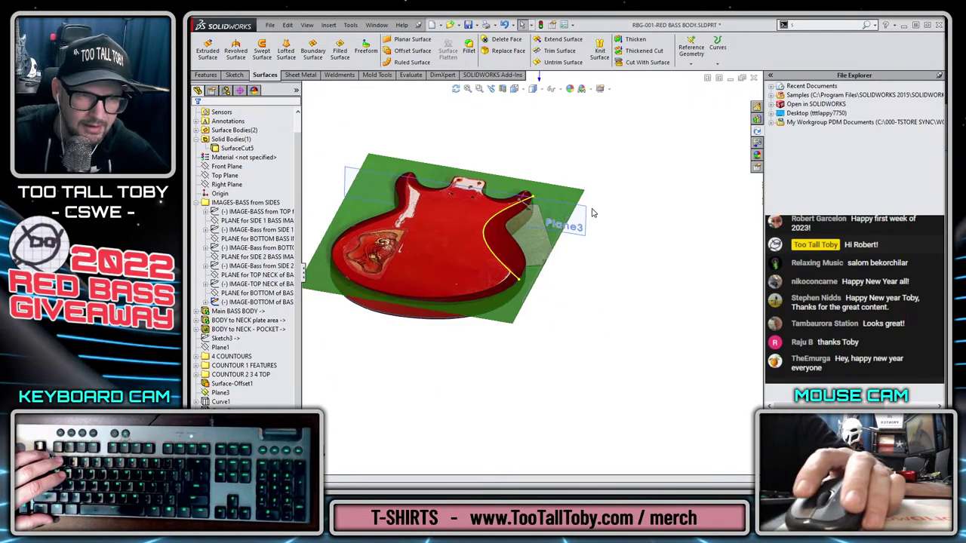
pyautogui.click(593, 210)
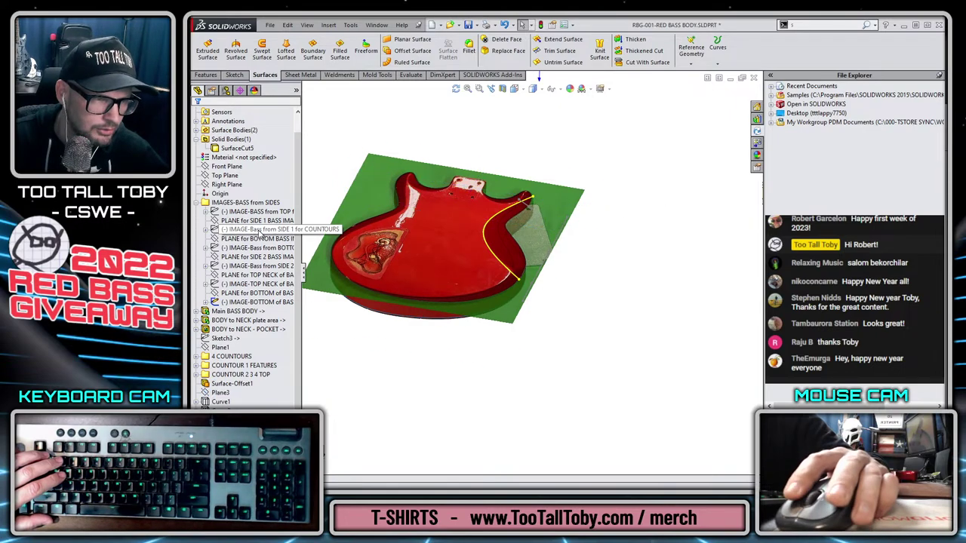
pyautogui.click(241, 284)
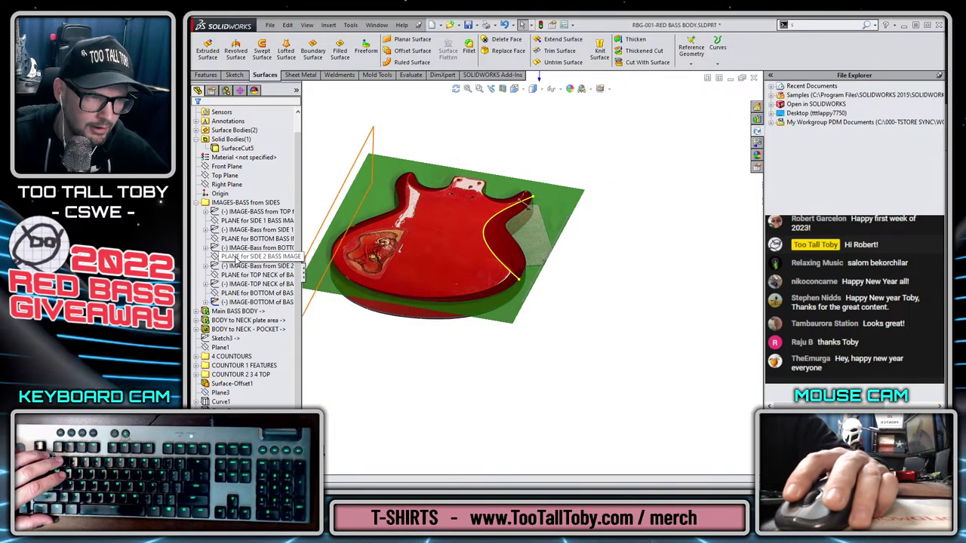
pyautogui.click(249, 221)
pyautogui.click(252, 208)
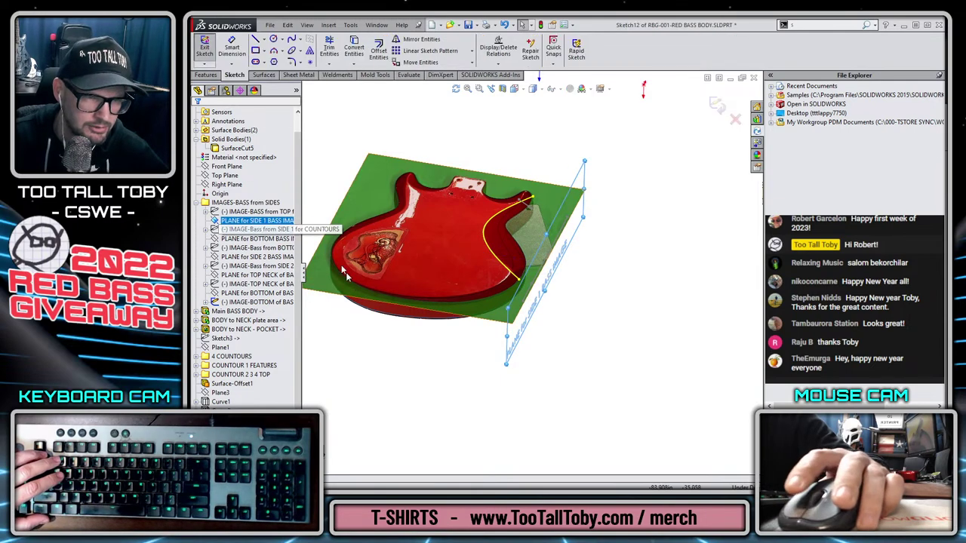
pyautogui.click(240, 229)
pyautogui.click(238, 216)
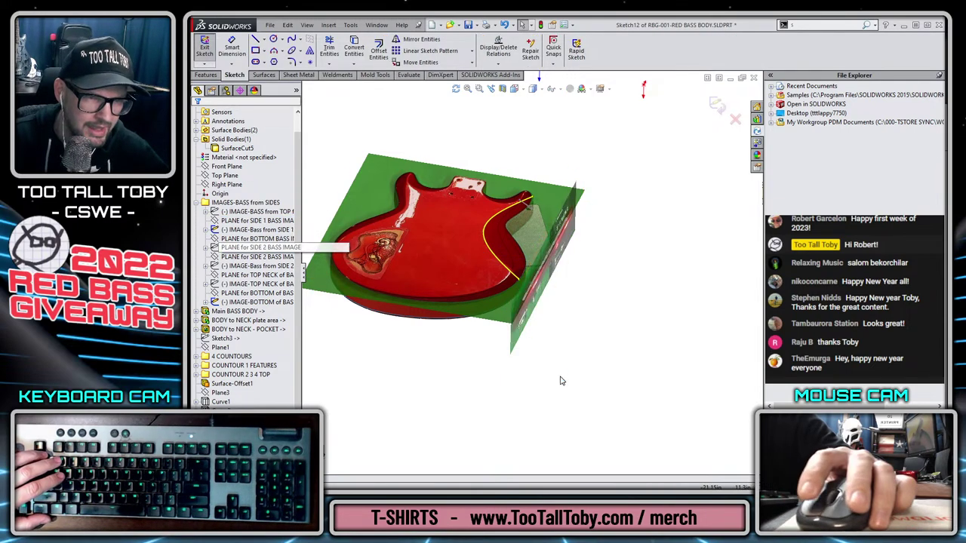
pyautogui.hotkey('ctrl', '8')
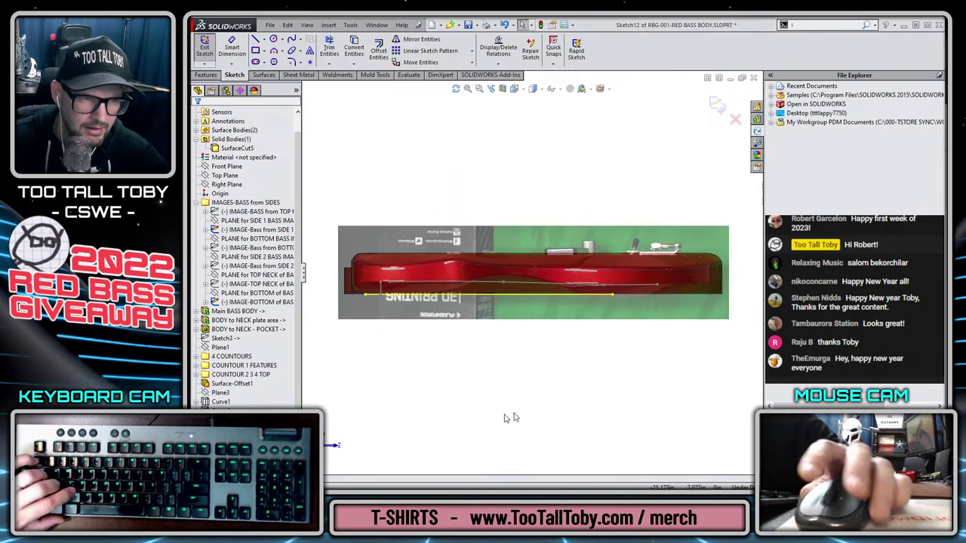
# Begin a spline over the side 1 photo, placing its first point on the body's bottom face line near the neck end.
pyautogui.scroll(-4, 493, 296)
pyautogui.scroll(2, 466, 297)
pyautogui.scroll(-5, 465, 293)
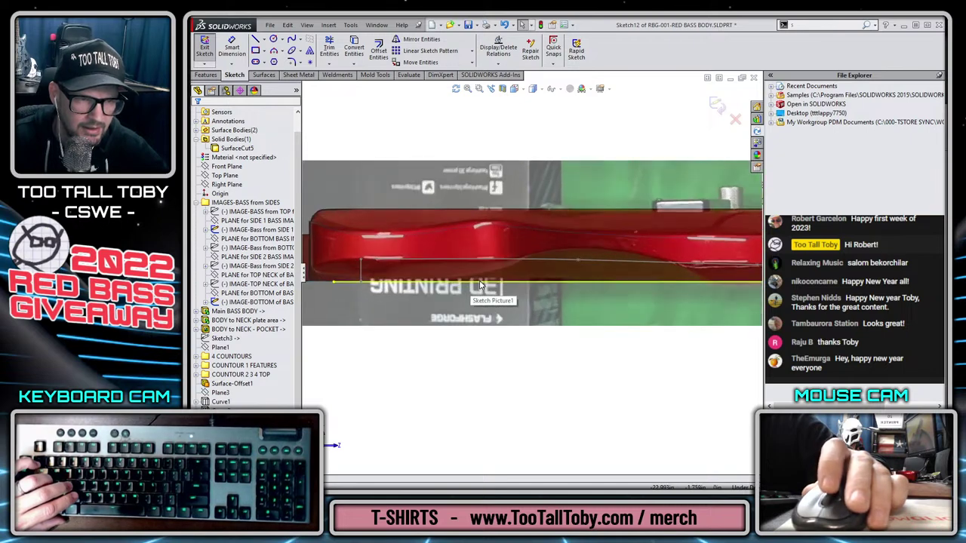
pyautogui.click(291, 40)
pyautogui.scroll(-3, 422, 218)
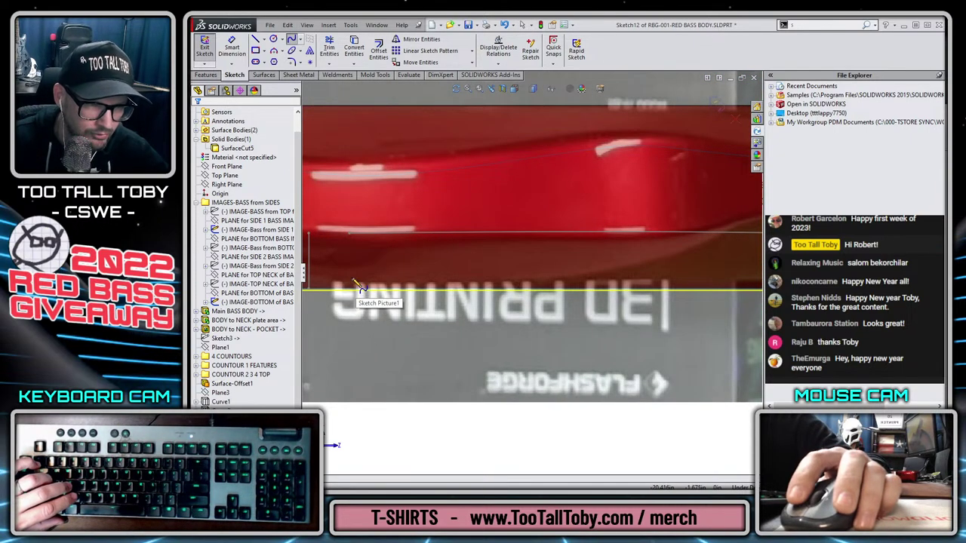
pyautogui.scroll(-2, 377, 296)
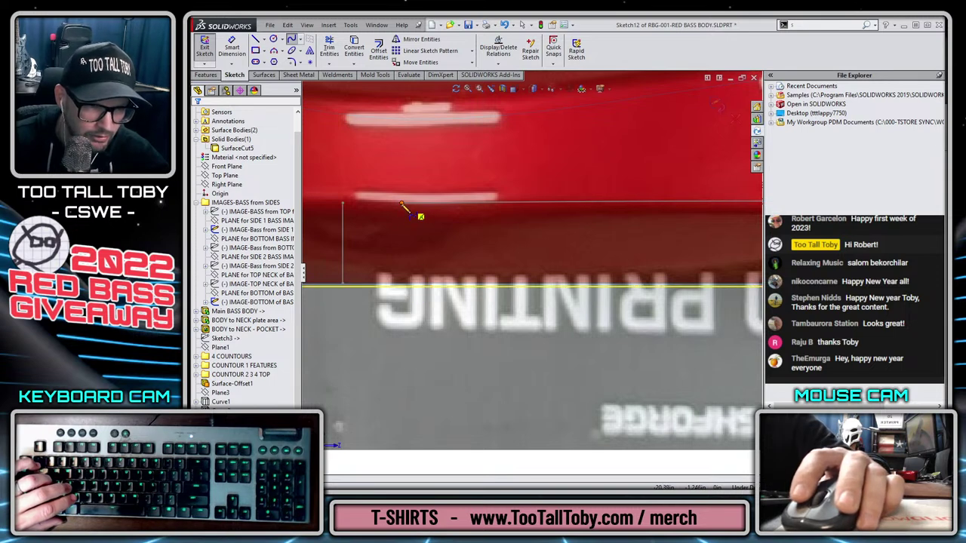
pyautogui.click(415, 296)
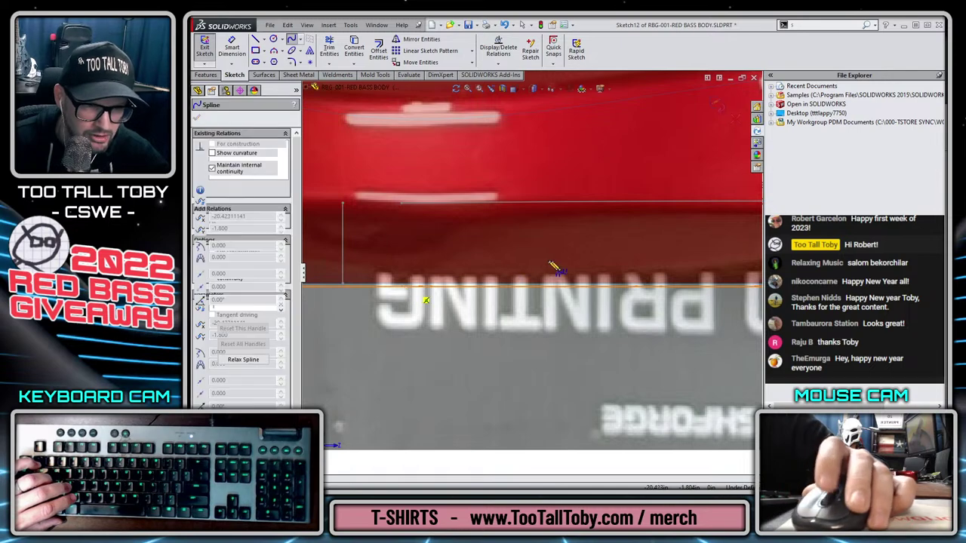
# Trace a spline from the horizontal line along the contour edge in the side image, ending near the line's far end.
pyautogui.scroll(3, 415, 297)
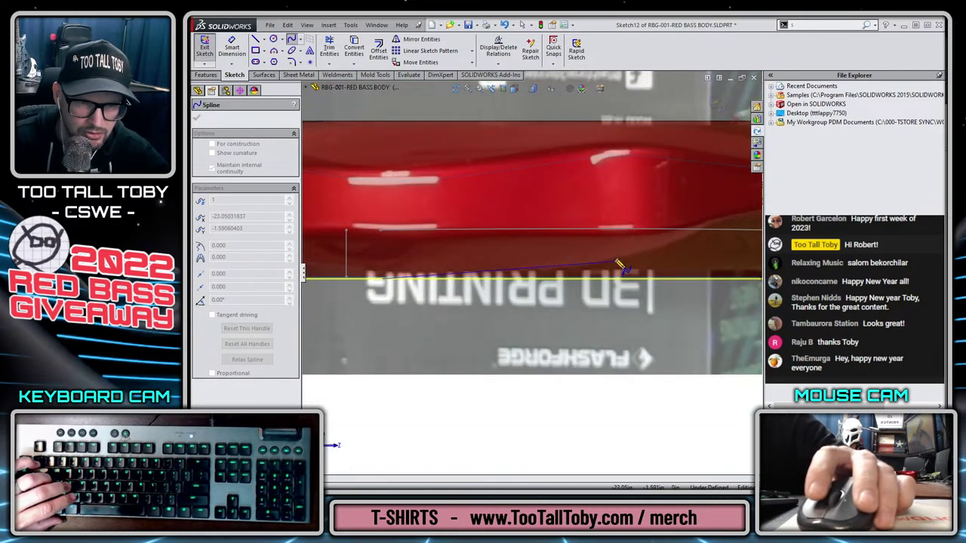
pyautogui.scroll(3, 619, 264)
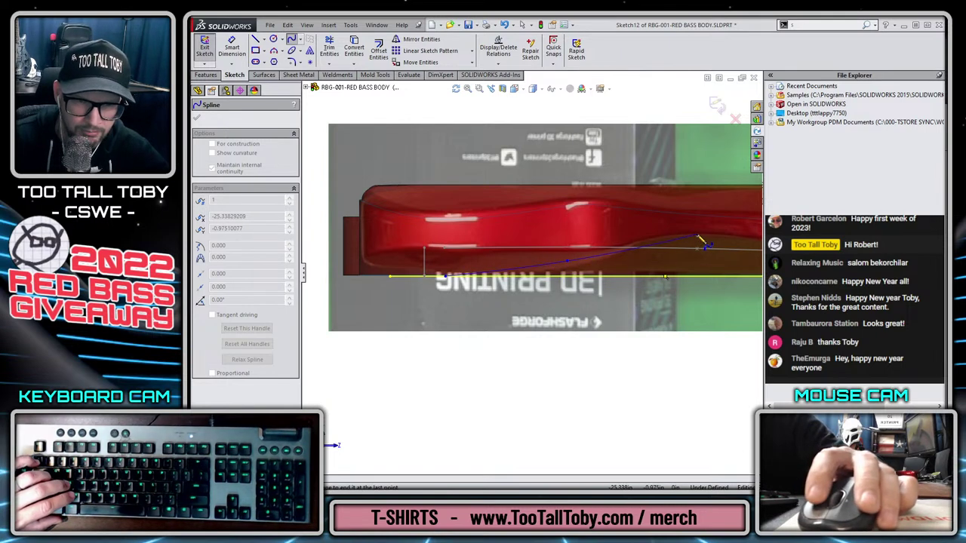
pyautogui.click(709, 240)
pyautogui.scroll(2, 709, 240)
pyautogui.scroll(-2, 702, 295)
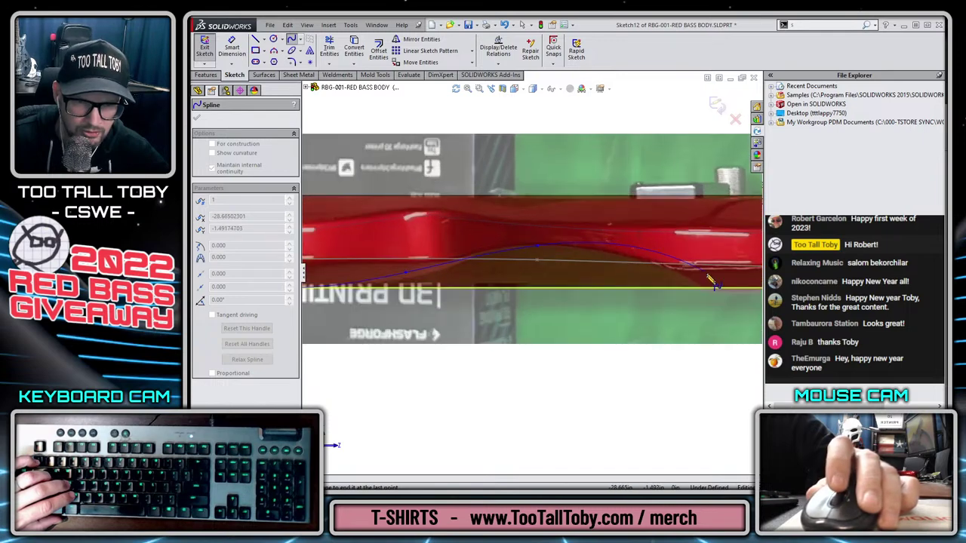
pyautogui.scroll(2, 707, 297)
pyautogui.scroll(-2, 631, 284)
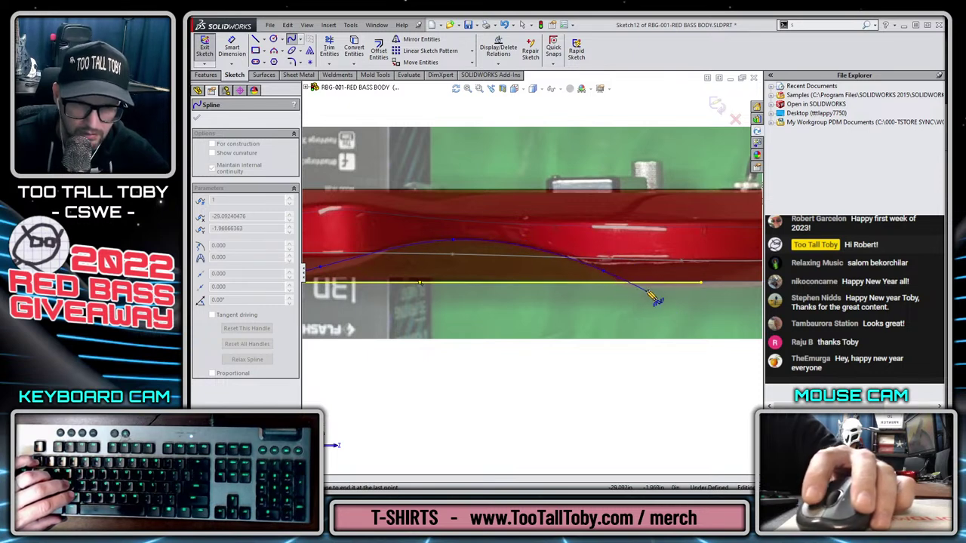
pyautogui.doubleClick(708, 283)
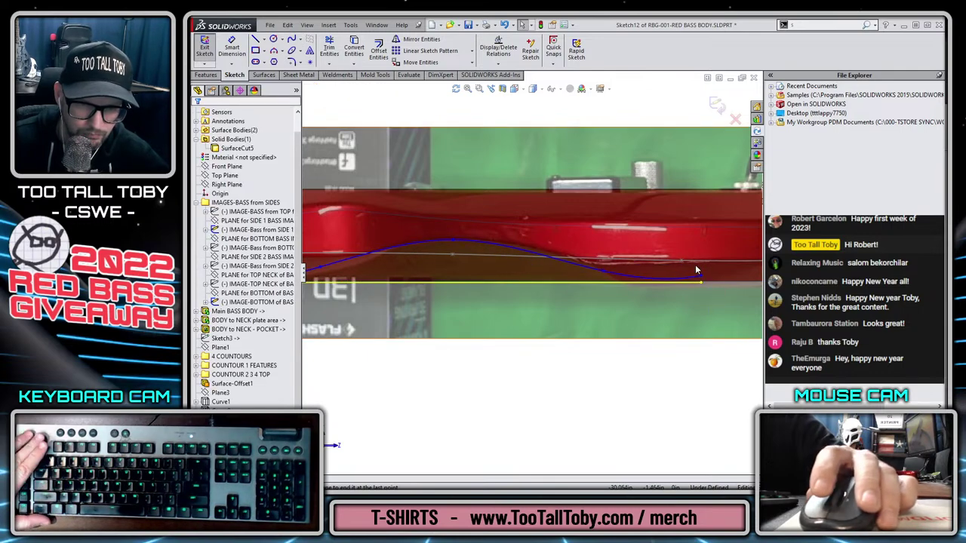
# Move the spline's free endpoint onto the horizontal line so the two are coincident.
pyautogui.scroll(-3, 679, 286)
pyautogui.moveTo(674, 287); pyautogui.dragTo(673, 294)
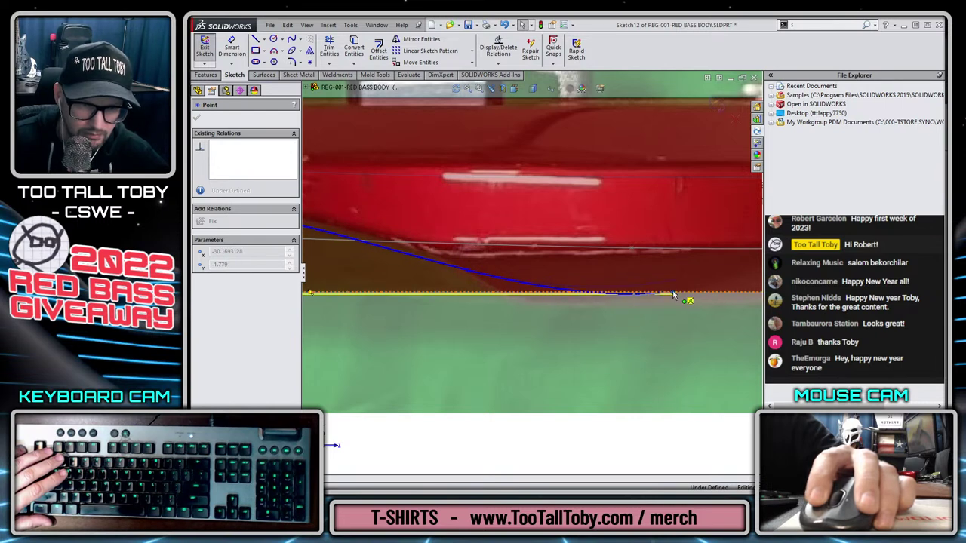
pyautogui.moveTo(674, 295); pyautogui.dragTo(671, 296)
pyautogui.scroll(-5, 641, 295)
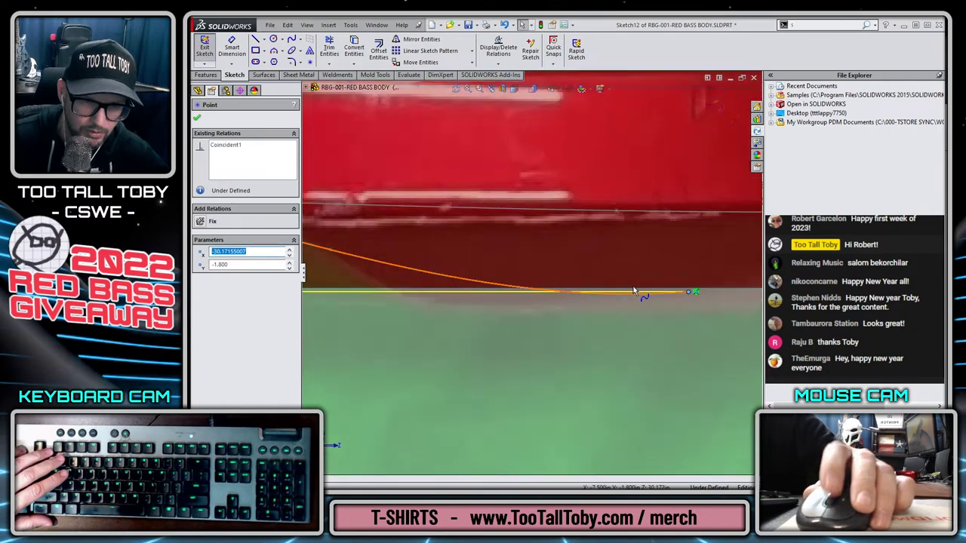
# Adjust the spline's tangency at that endpoint so the curve meets the horizontal line smoothly without dipping below it.
pyautogui.press('Escape')
pyautogui.click(614, 299)
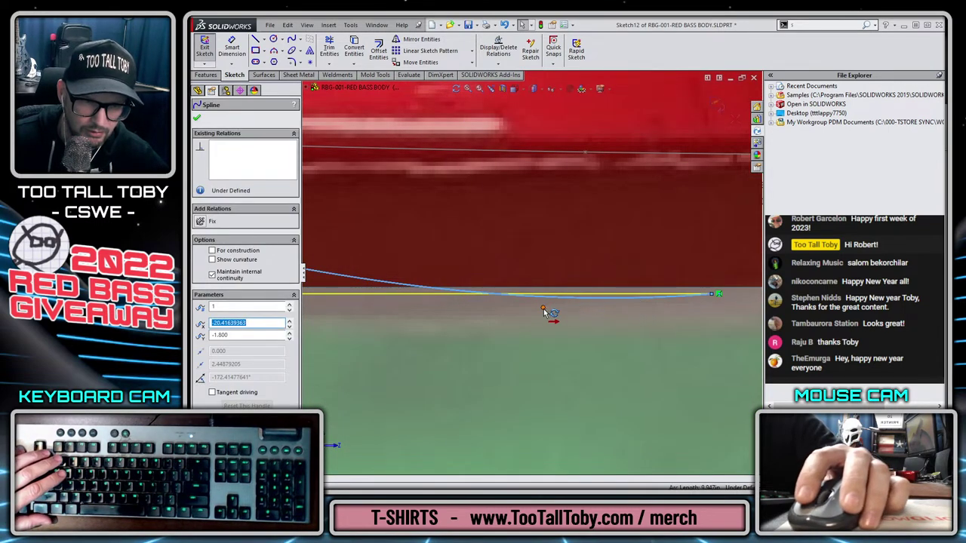
pyautogui.click(538, 293)
pyautogui.scroll(6, 453, 281)
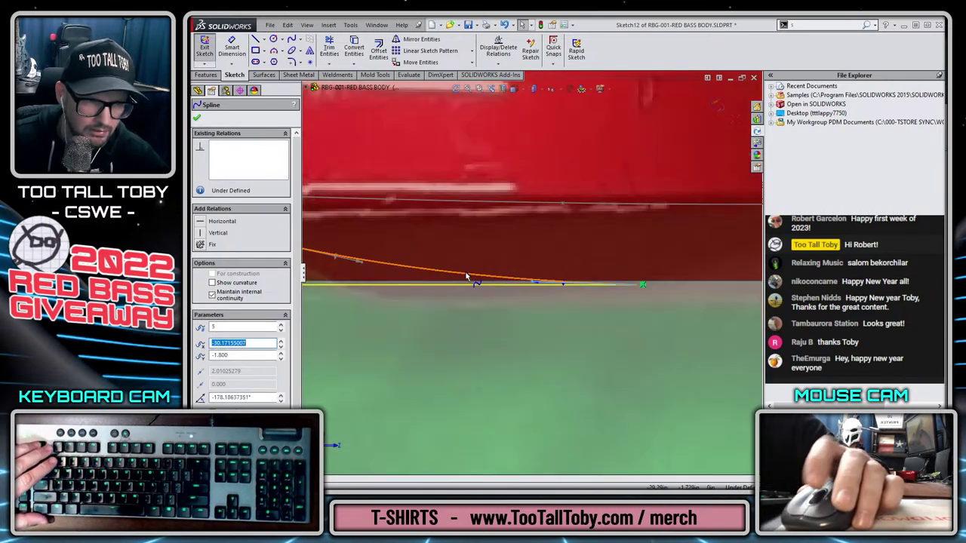
# Lower the spline's second point to follow the contour in the side image, and exit the sketch.
pyautogui.scroll(-5, 443, 279)
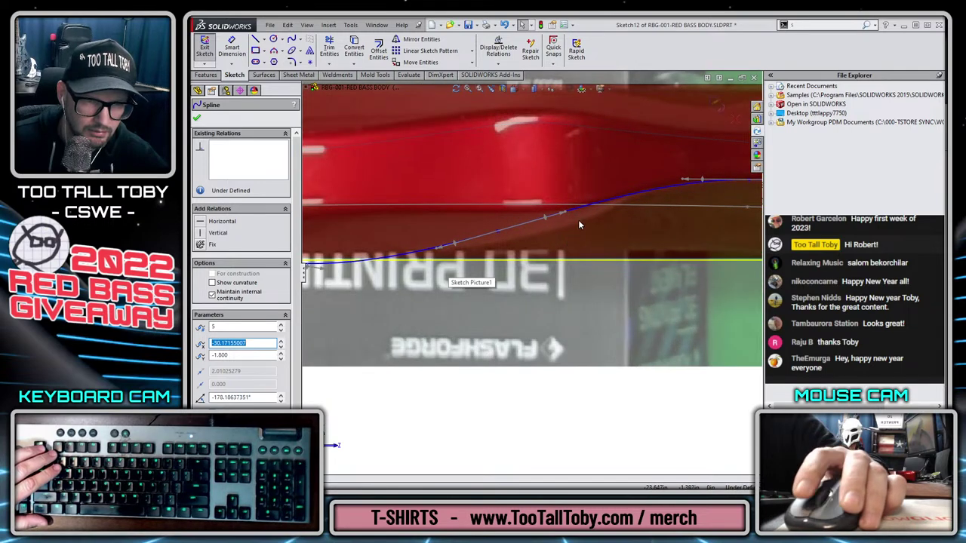
pyautogui.moveTo(568, 216); pyautogui.dragTo(568, 224)
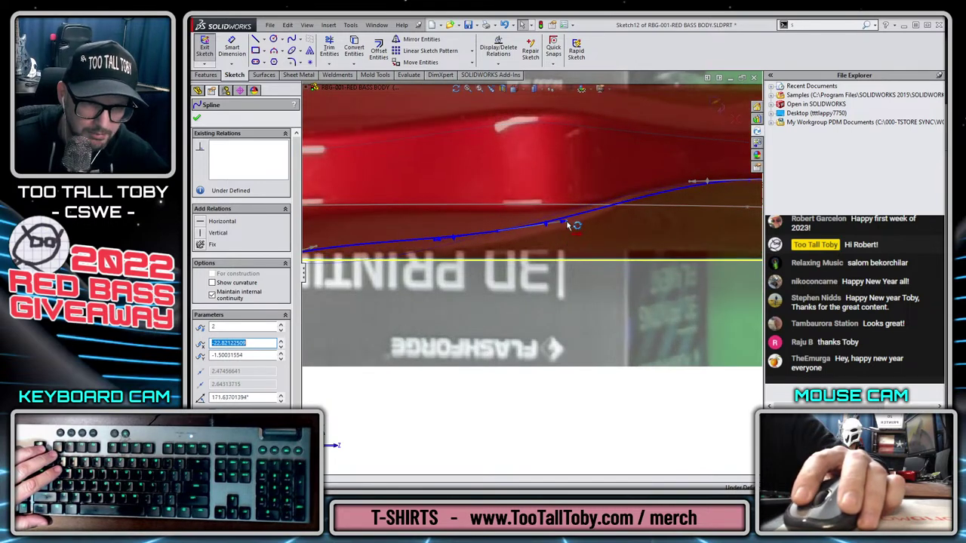
pyautogui.scroll(2, 573, 249)
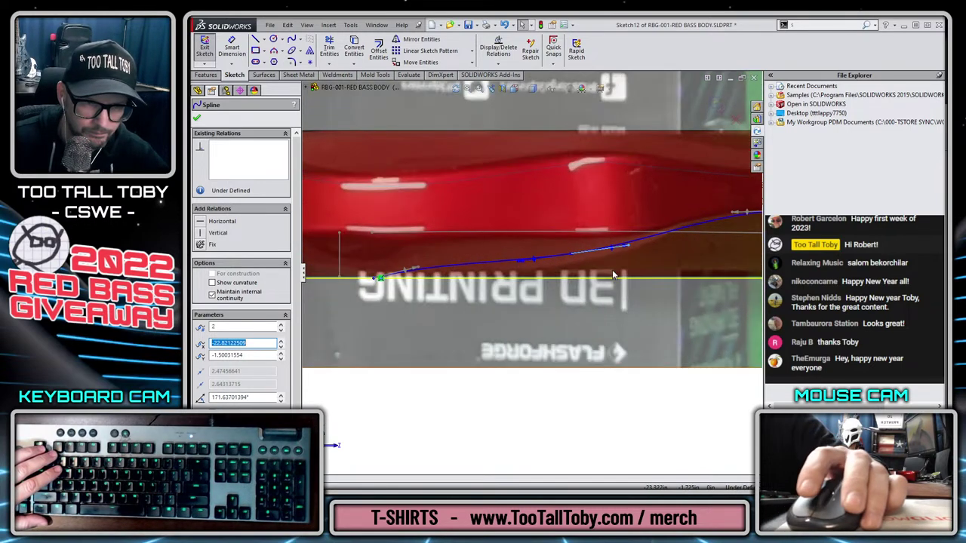
pyautogui.click(573, 265)
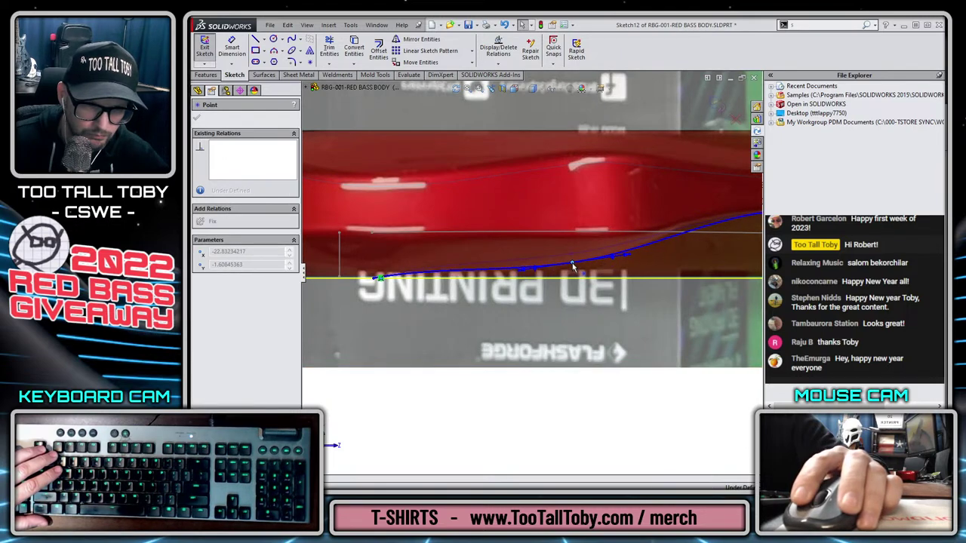
pyautogui.scroll(5, 715, 261)
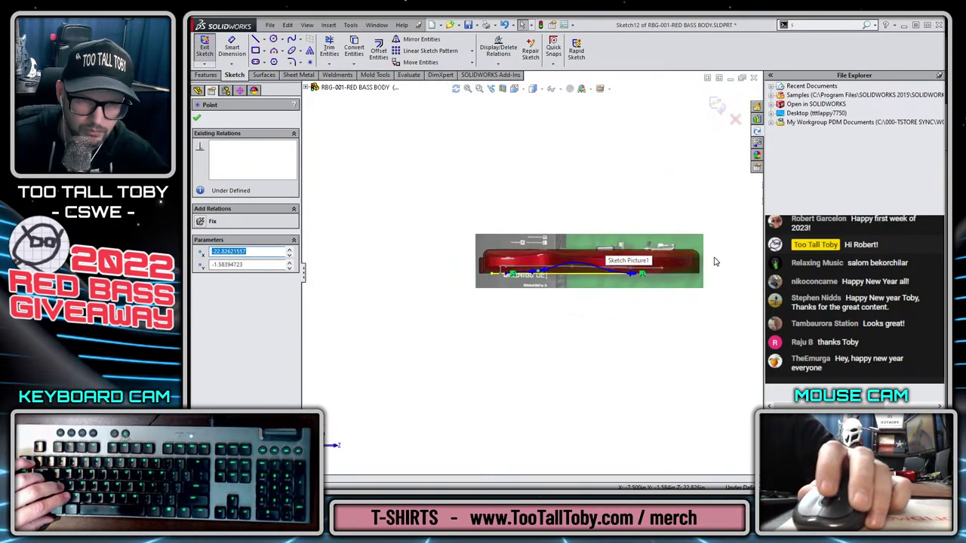
pyautogui.press('Escape')
pyautogui.click(716, 105)
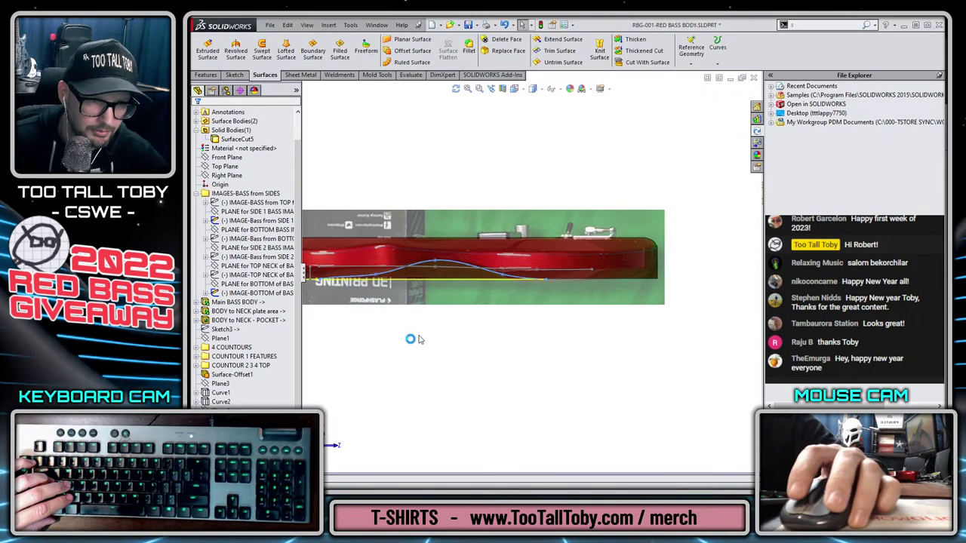
# Project the side-view spline sketch onto the offset side surface of the body using the Sketch on faces projection type.
pyautogui.scroll(-3, 527, 182)
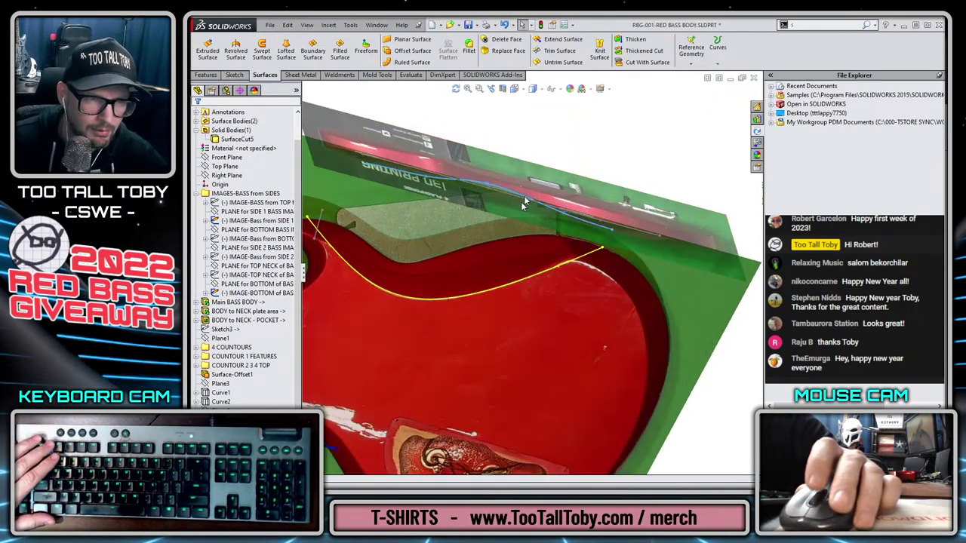
pyautogui.scroll(1, 524, 200)
pyautogui.click(714, 62)
pyautogui.click(729, 88)
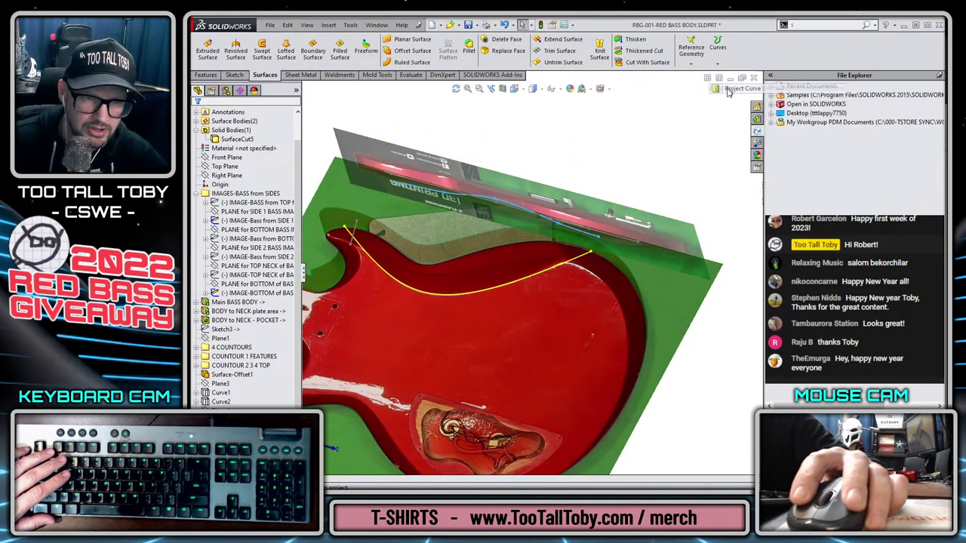
pyautogui.click(398, 247)
pyautogui.scroll(-2, 372, 221)
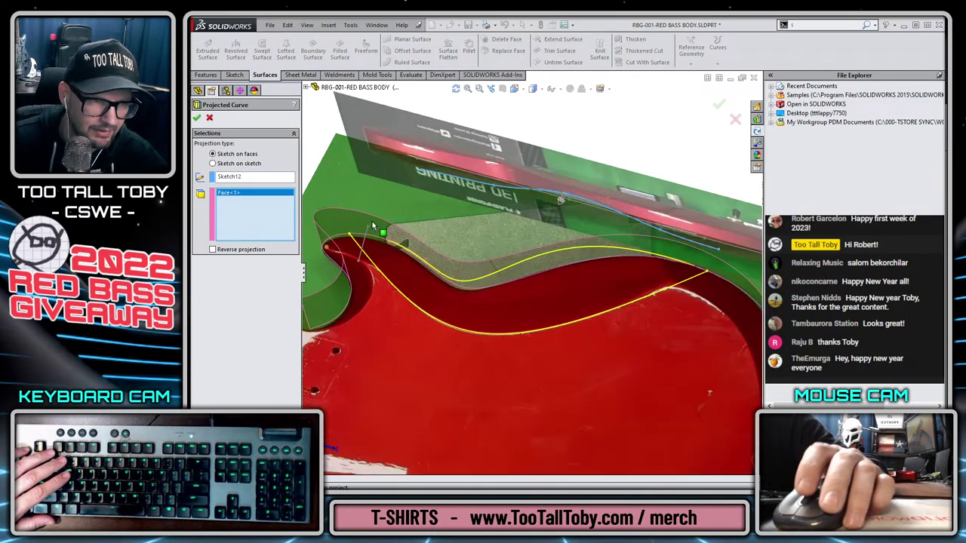
pyautogui.scroll(-1, 372, 221)
pyautogui.scroll(2, 535, 271)
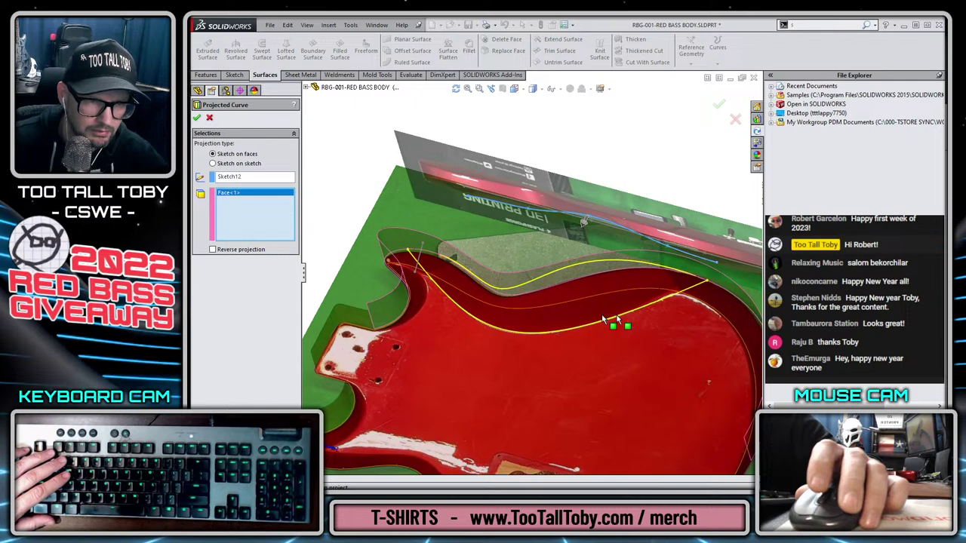
pyautogui.click(719, 102)
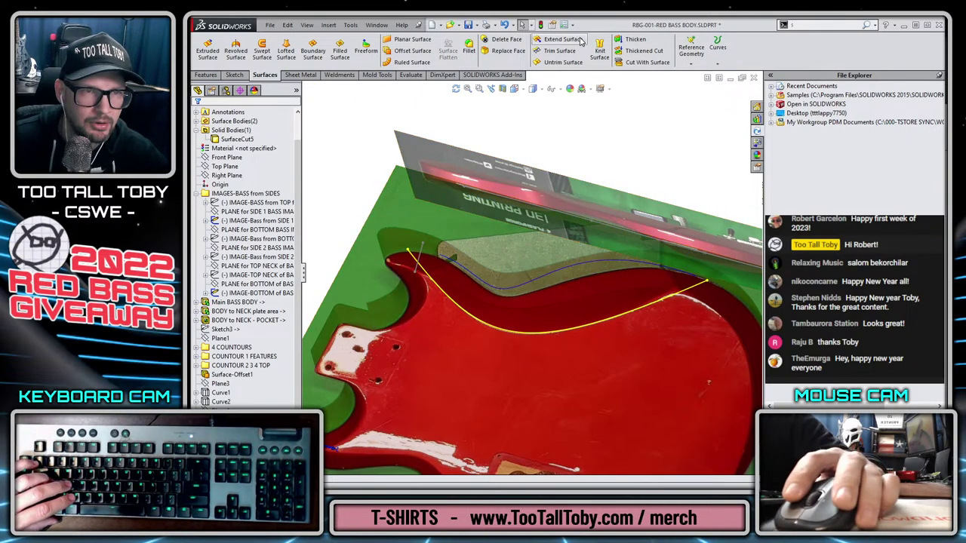
# Create a lofted surface between the contour spline on the back of the body (Sketch11) and the projected curve.
pyautogui.click(285, 52)
pyautogui.click(695, 285)
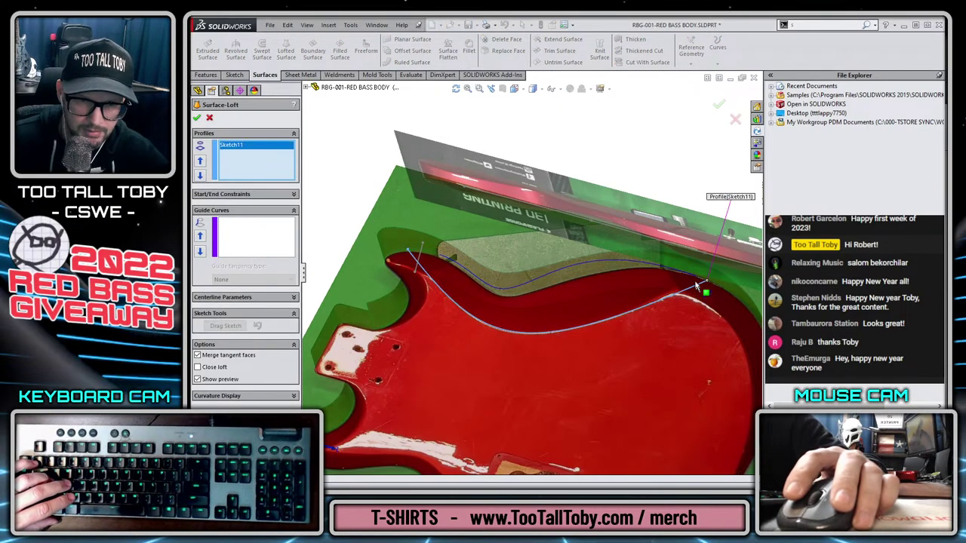
pyautogui.click(688, 277)
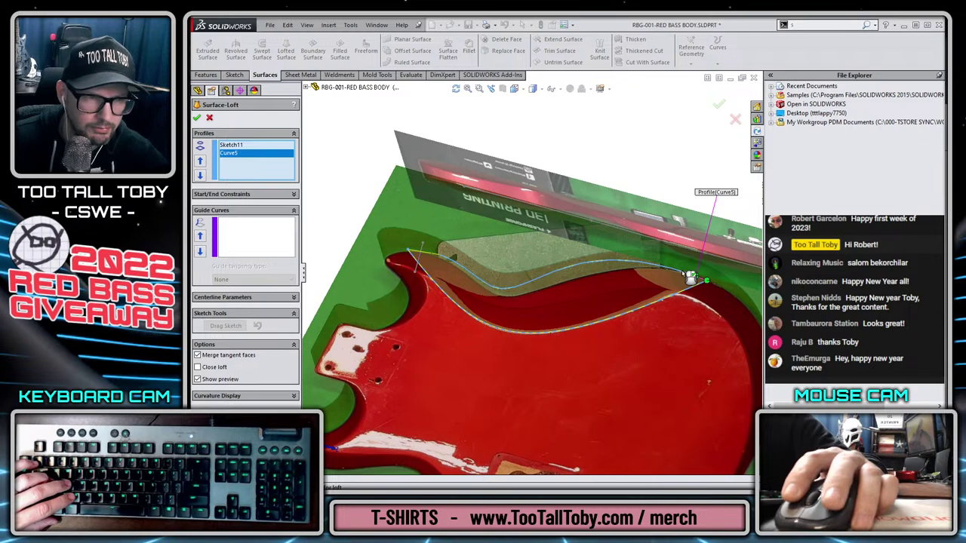
pyautogui.rightClick(683, 272)
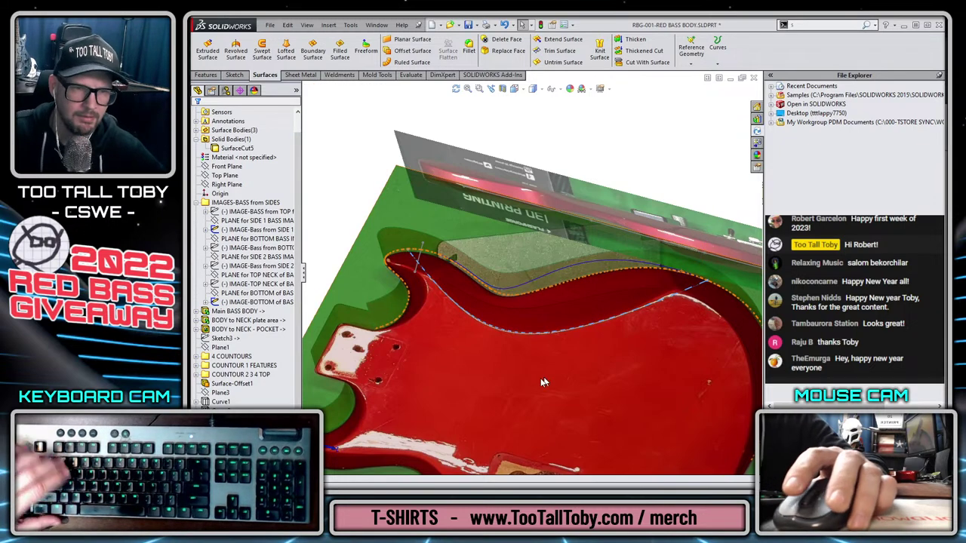
# Hide the SIDE 1 and BOTTOM of BASS reference image sketches and collapse the images folder.
pyautogui.click(260, 219)
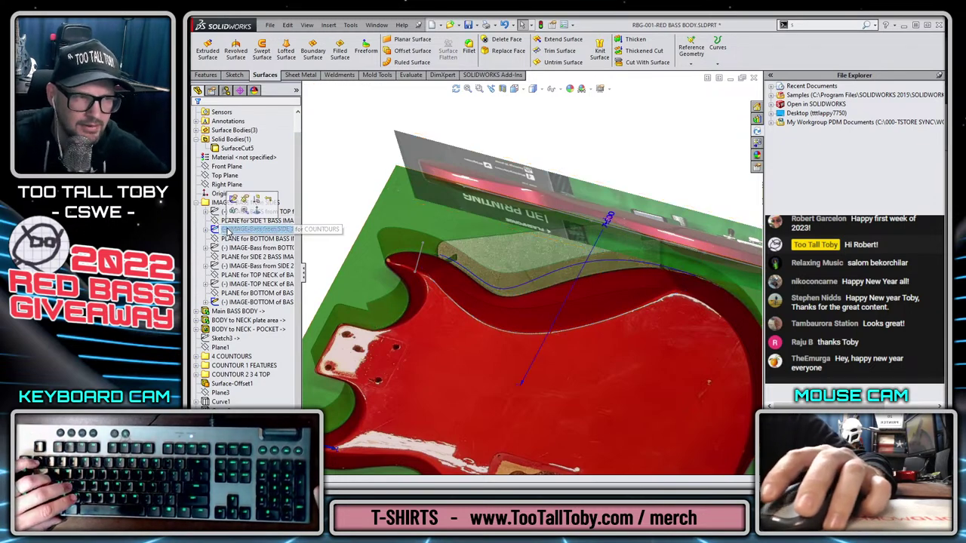
pyautogui.click(233, 211)
pyautogui.click(240, 301)
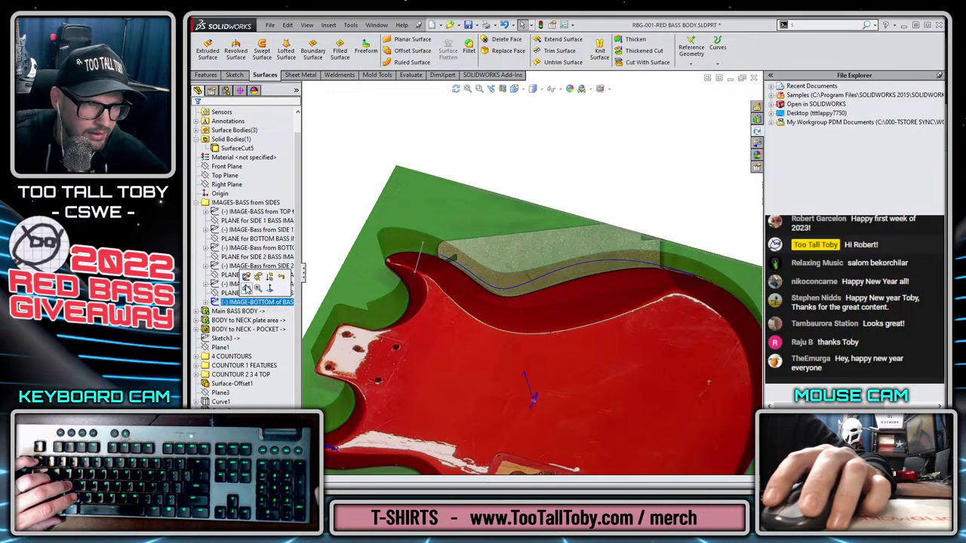
pyautogui.click(248, 288)
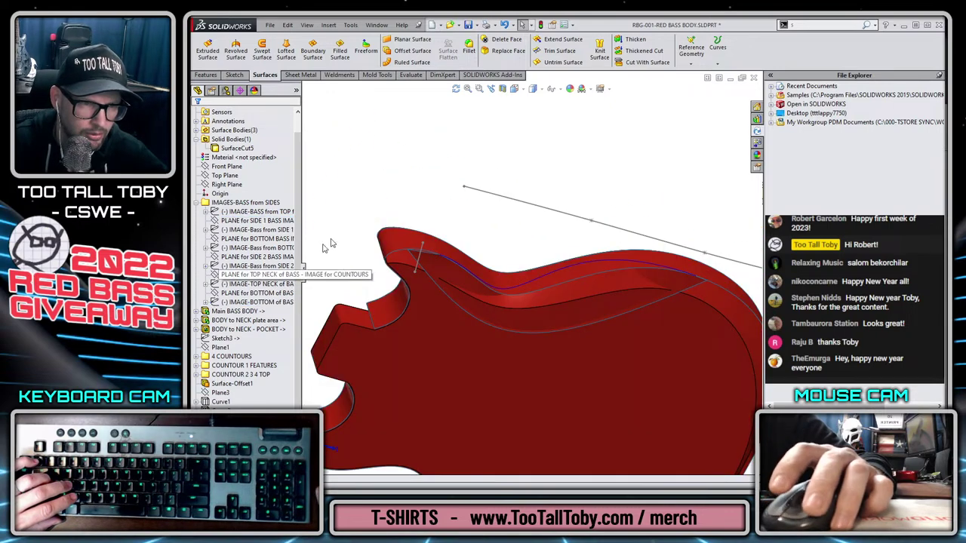
pyautogui.click(196, 203)
# Expand both surface lofts in the feature tree and hide the projected curve used by Surface-Loft2.
pyautogui.click(224, 360)
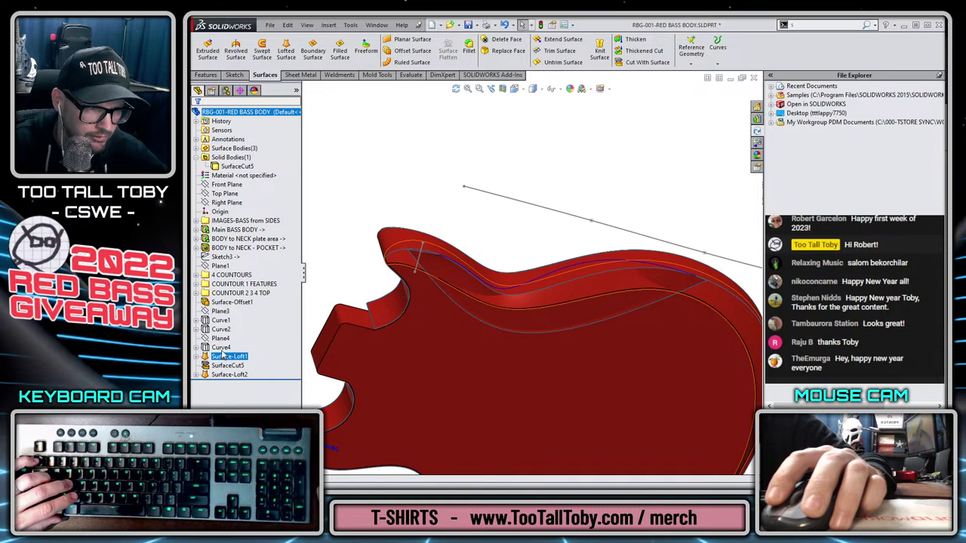
pyautogui.click(196, 356)
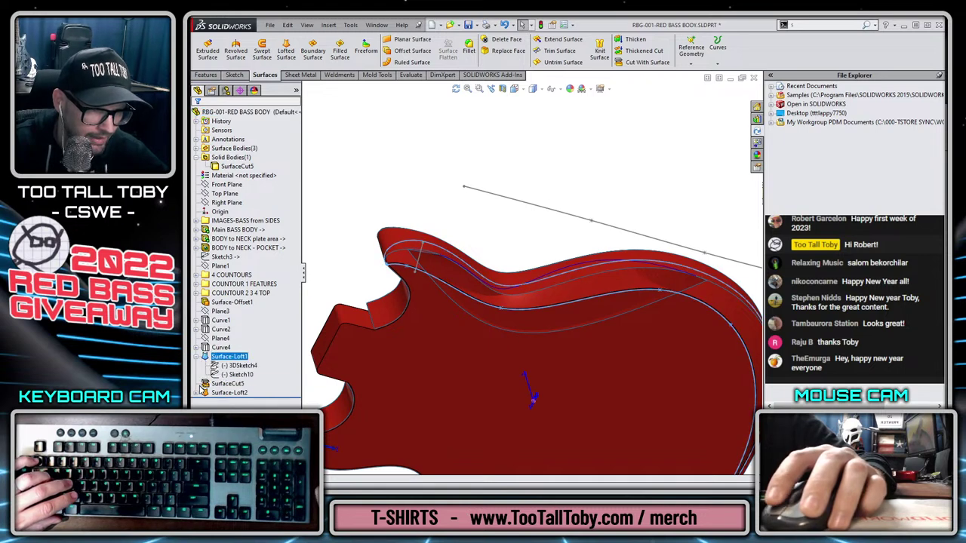
pyautogui.click(196, 392)
pyautogui.click(235, 402)
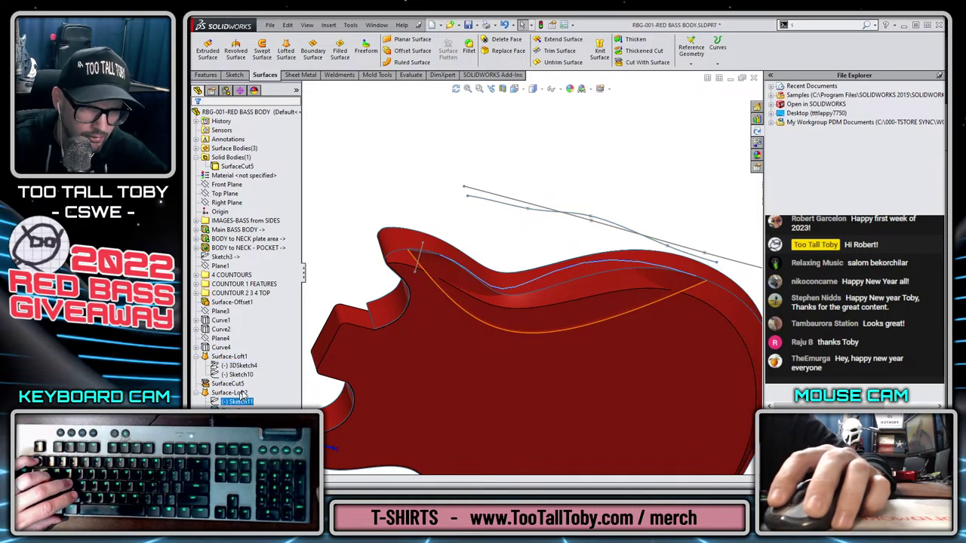
pyautogui.press('Escape')
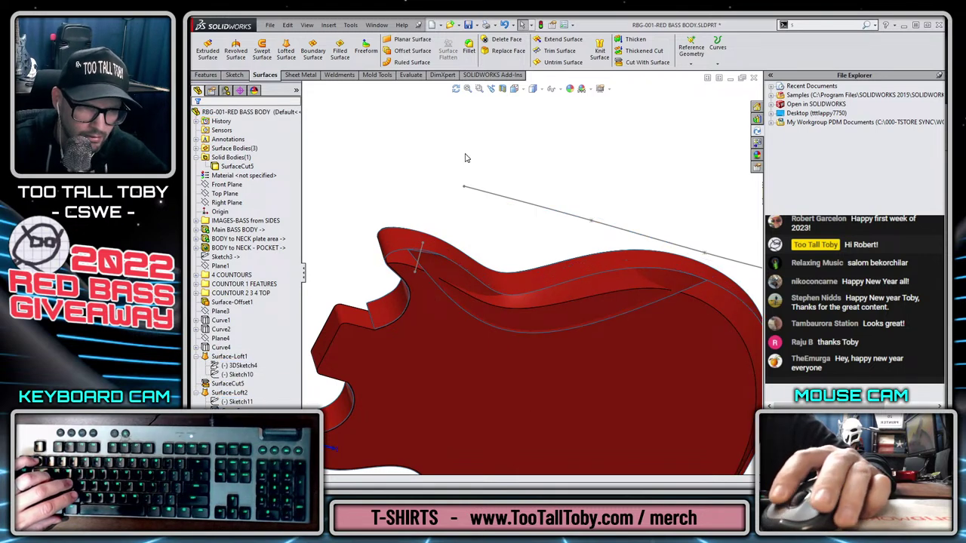
# Hide the short sketch line at the horn, the long sketch spline beside the body, and Surface-Offset1.
pyautogui.click(427, 260)
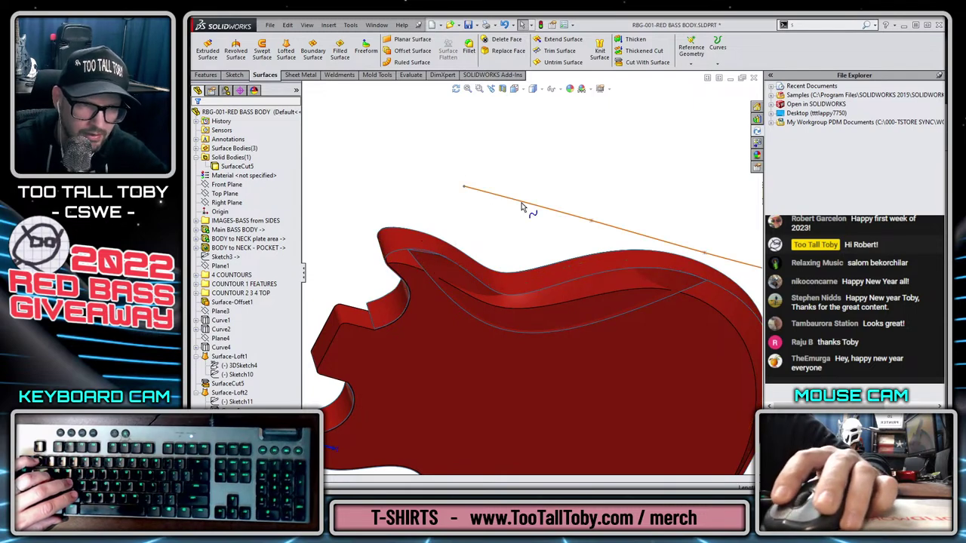
pyautogui.click(521, 203)
pyautogui.click(566, 172)
pyautogui.click(412, 235)
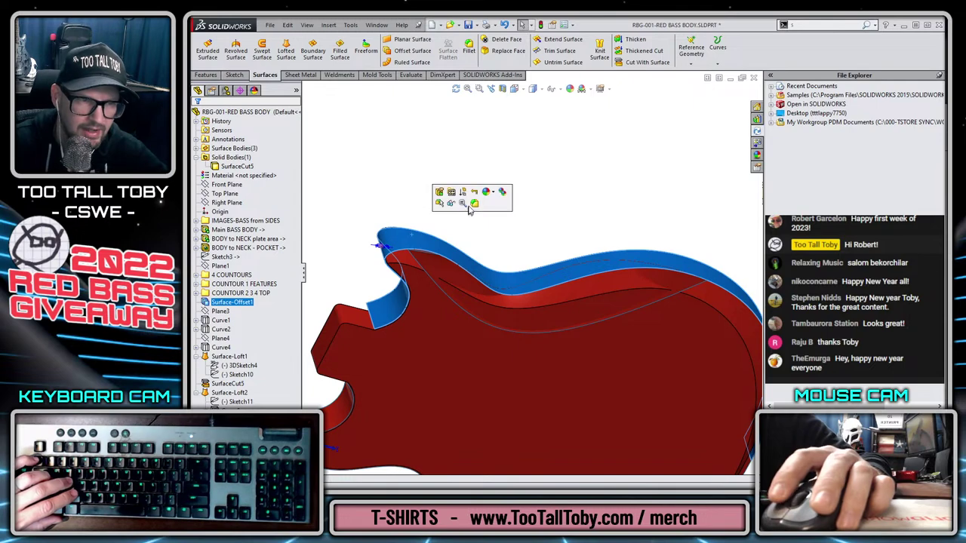
pyautogui.click(452, 209)
# Select Surface-Loft2 and examine how its ends and edges intersect the body around the contour.
pyautogui.moveTo(597, 334); pyautogui.dragTo(464, 229, button='middle')
pyautogui.scroll(-5, 673, 347)
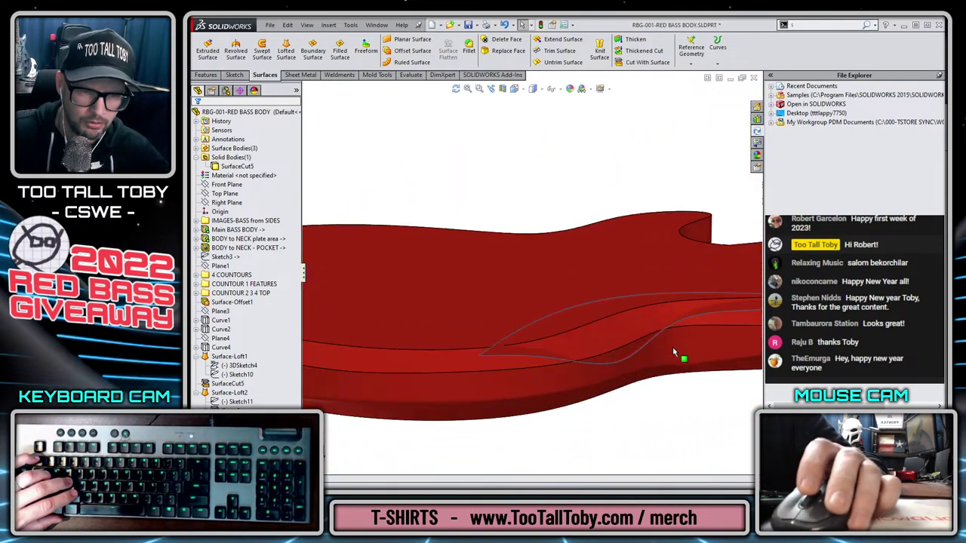
pyautogui.moveTo(491, 304); pyautogui.dragTo(486, 348, button='middle')
pyautogui.click(387, 340)
pyautogui.scroll(-2, 486, 348)
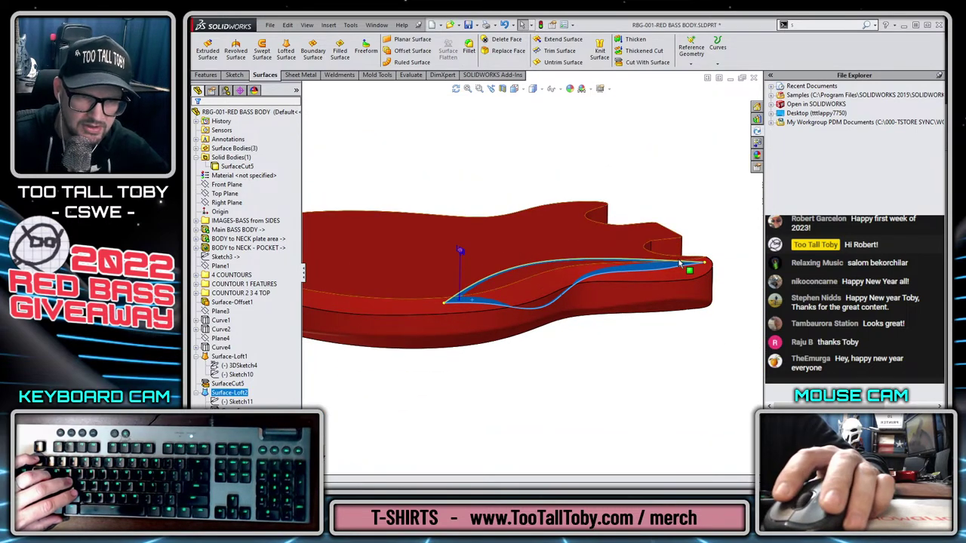
pyautogui.moveTo(640, 273); pyautogui.dragTo(623, 284, button='middle')
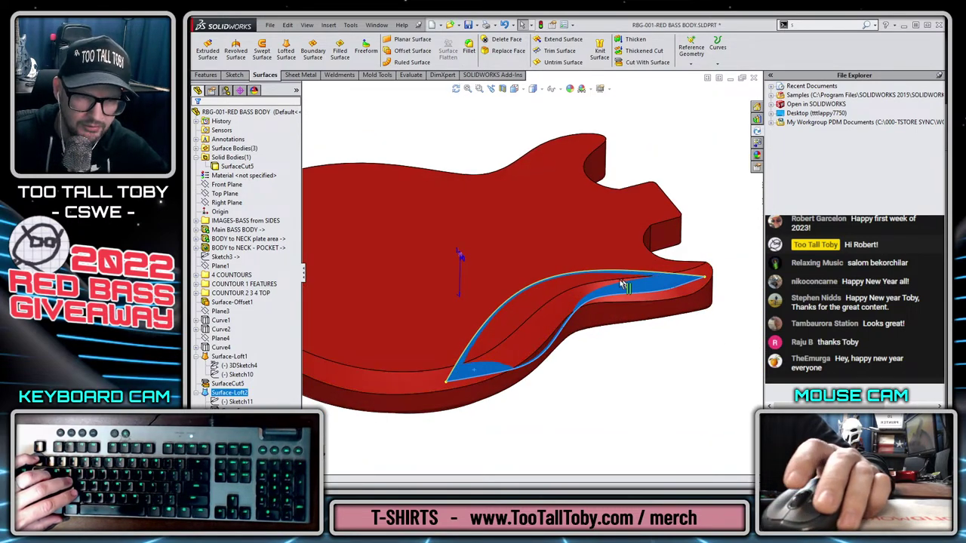
# Cut the body with the Surface-Loft2 face to remove the contour material, and hide the cutting surface.
pyautogui.scroll(-2, 623, 298)
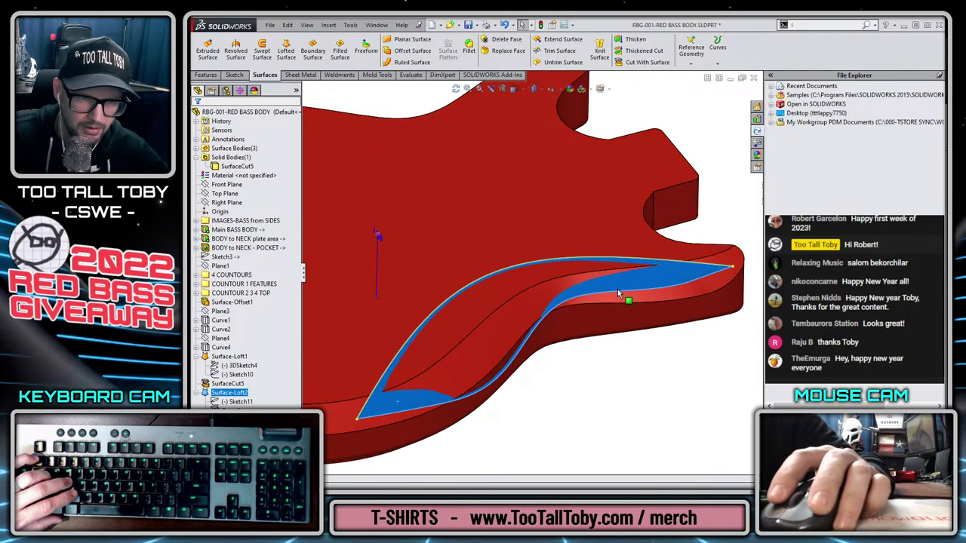
pyautogui.scroll(2, 592, 355)
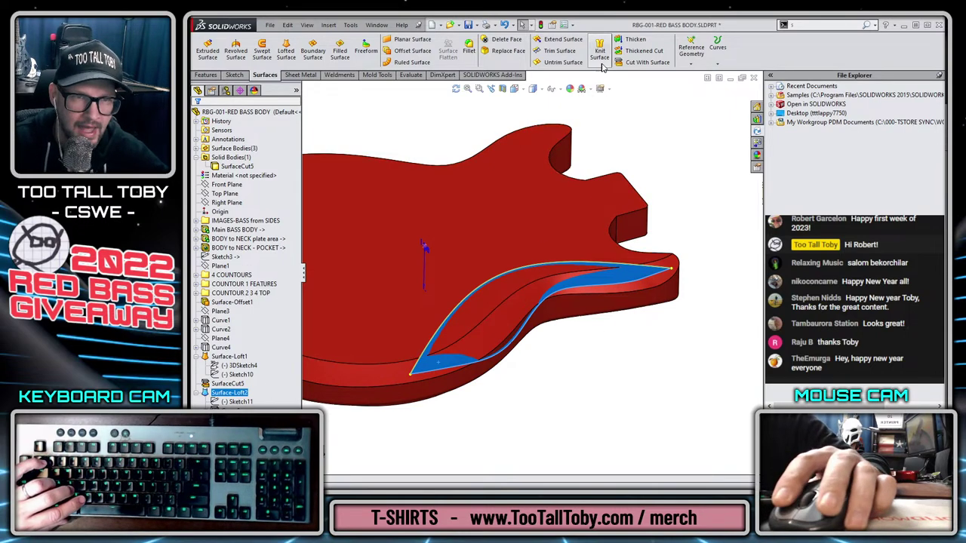
pyautogui.click(647, 63)
pyautogui.moveTo(541, 346); pyautogui.dragTo(600, 309, button='middle')
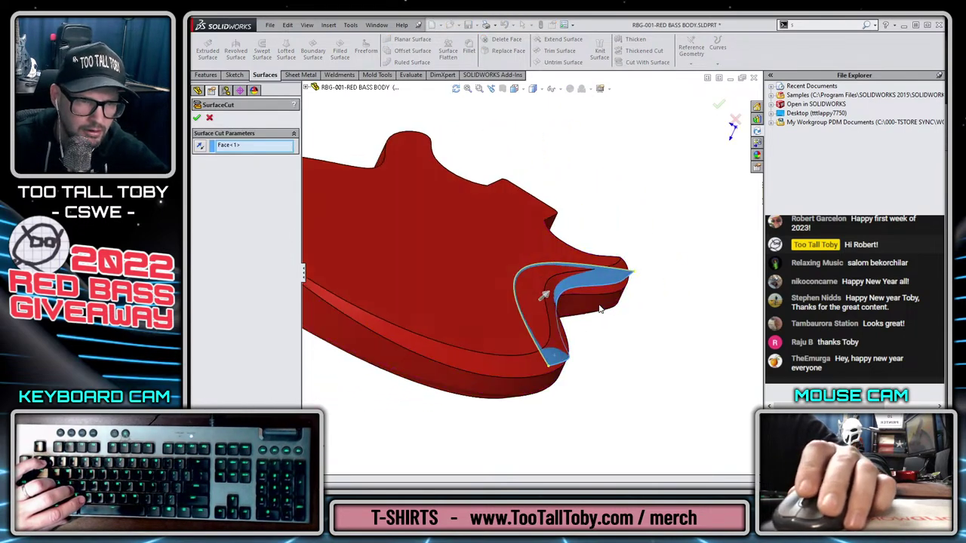
pyautogui.rightClick(719, 104)
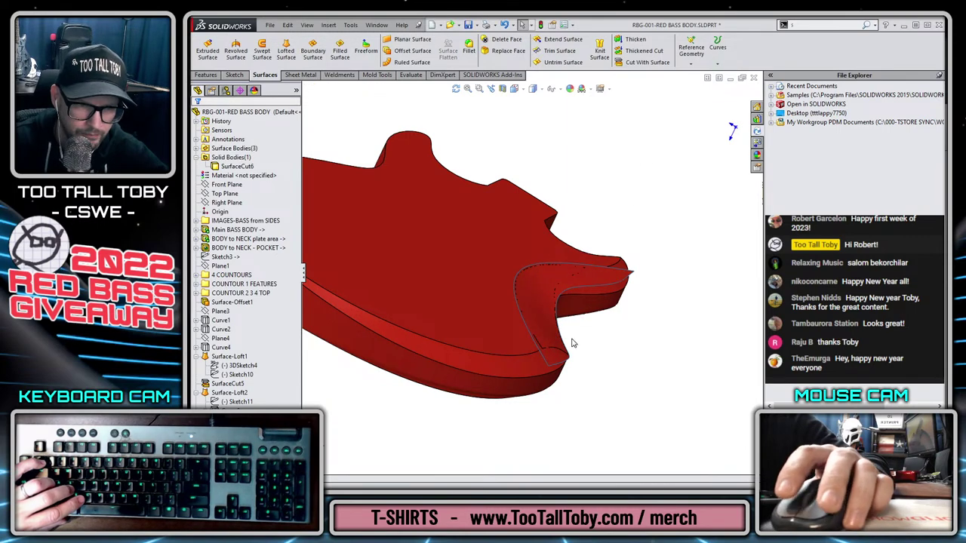
pyautogui.click(632, 268)
pyautogui.click(641, 251)
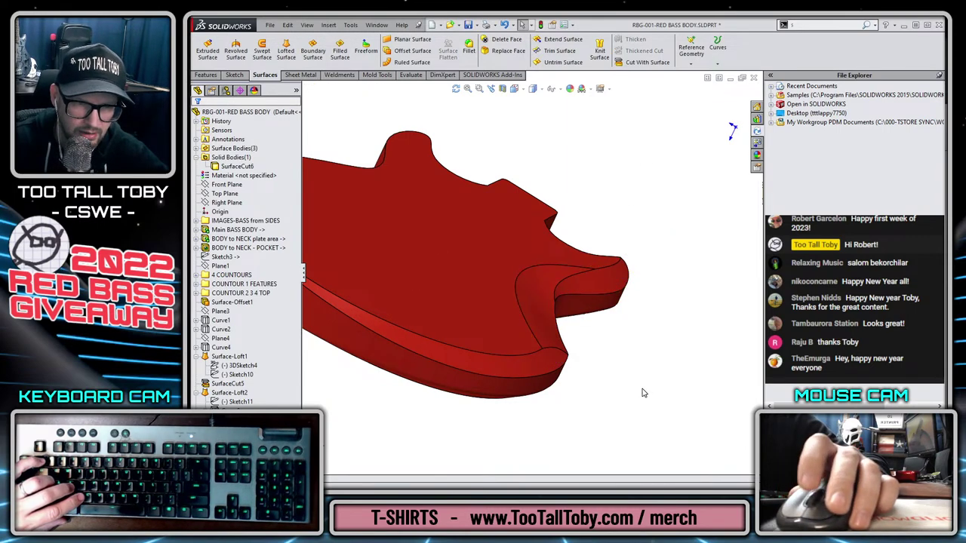
pyautogui.moveTo(643, 392); pyautogui.dragTo(555, 361, button='middle')
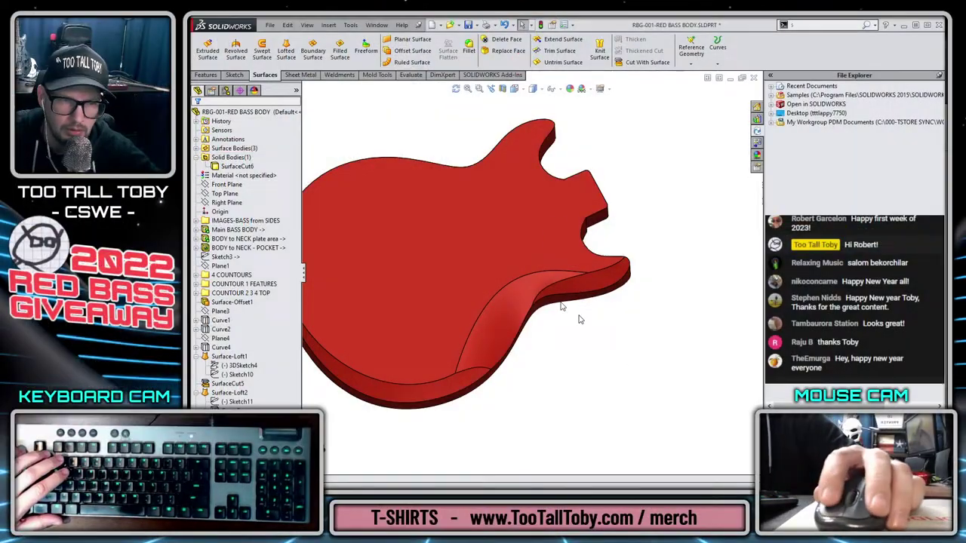
# Edit Sketch12 in the side view and reshape its spline by raising the second point near the horn to about Y -1.39.
pyautogui.click(519, 295)
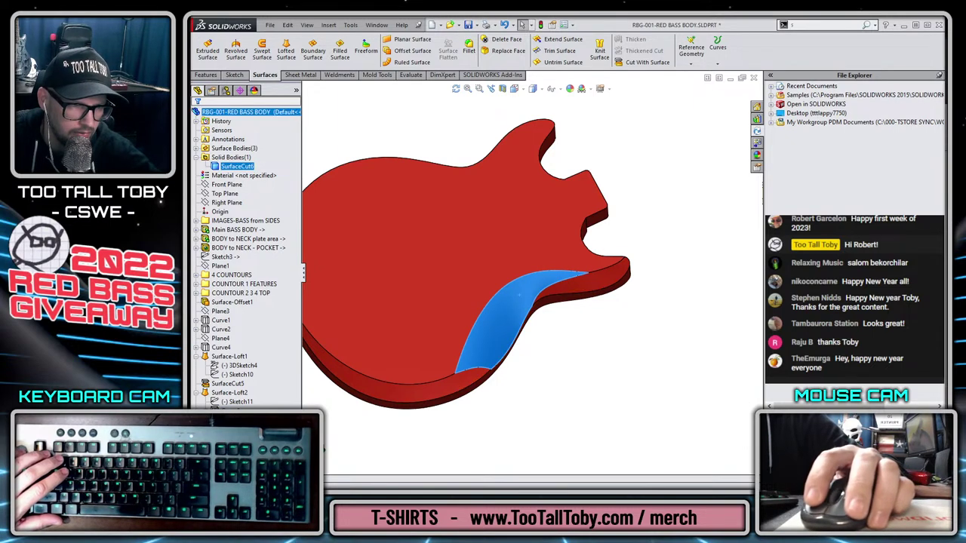
pyautogui.click(227, 384)
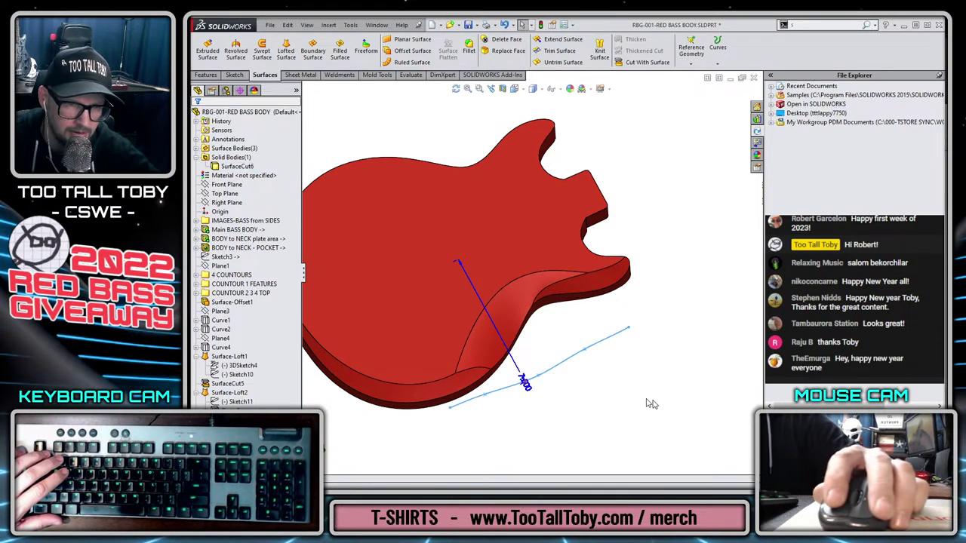
pyautogui.hotkey('ctrl', '8')
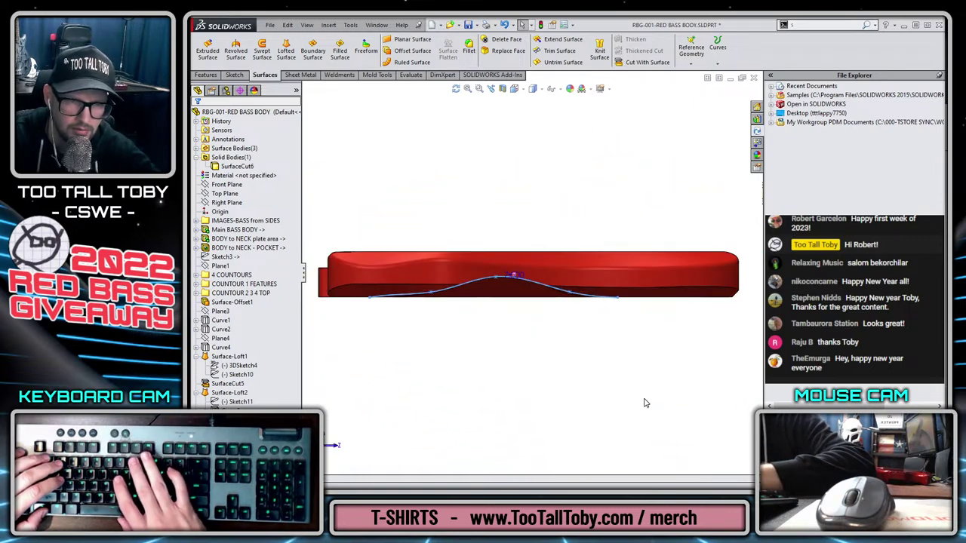
pyautogui.scroll(-3, 463, 295)
pyautogui.scroll(-1, 464, 295)
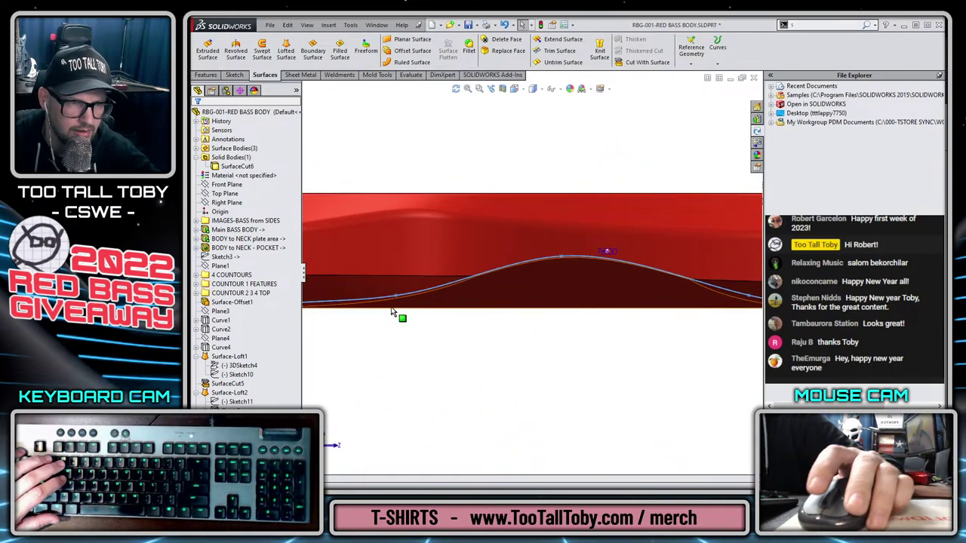
pyautogui.rightClick(252, 410)
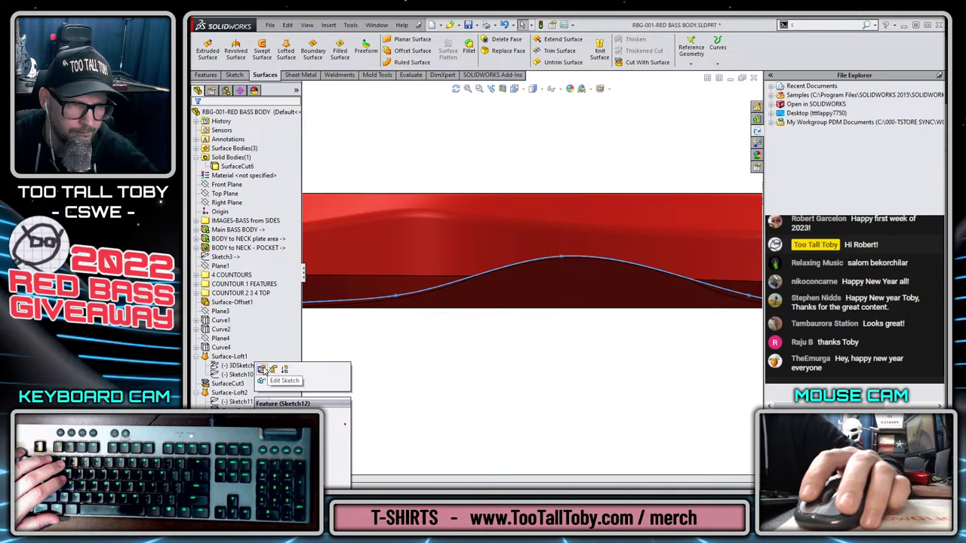
pyautogui.click(260, 368)
pyautogui.moveTo(396, 295); pyautogui.dragTo(362, 287)
pyautogui.click(402, 276)
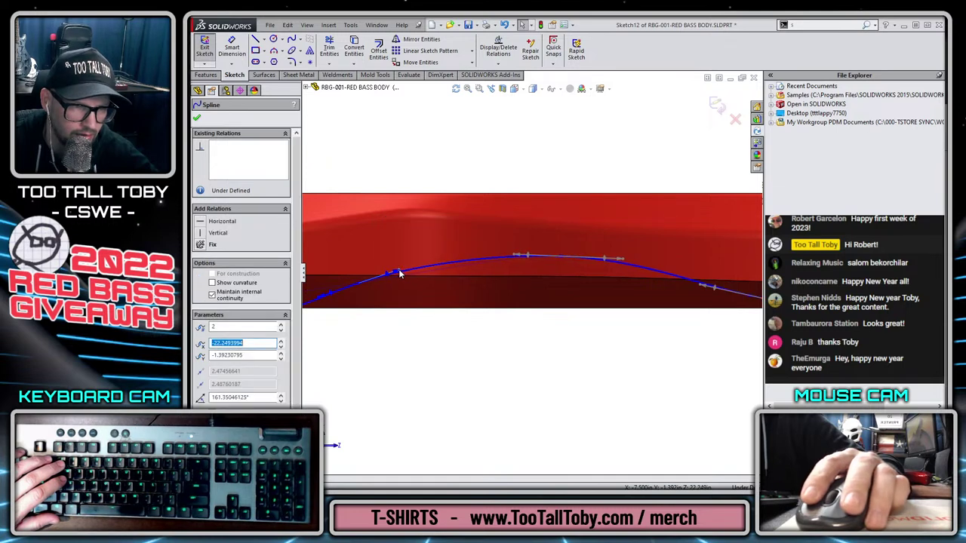
# Level the tangent handle at the spline's horn end to about 178.66° and exit the sketch to rebuild the cut.
pyautogui.scroll(3, 410, 327)
pyautogui.scroll(-1, 396, 307)
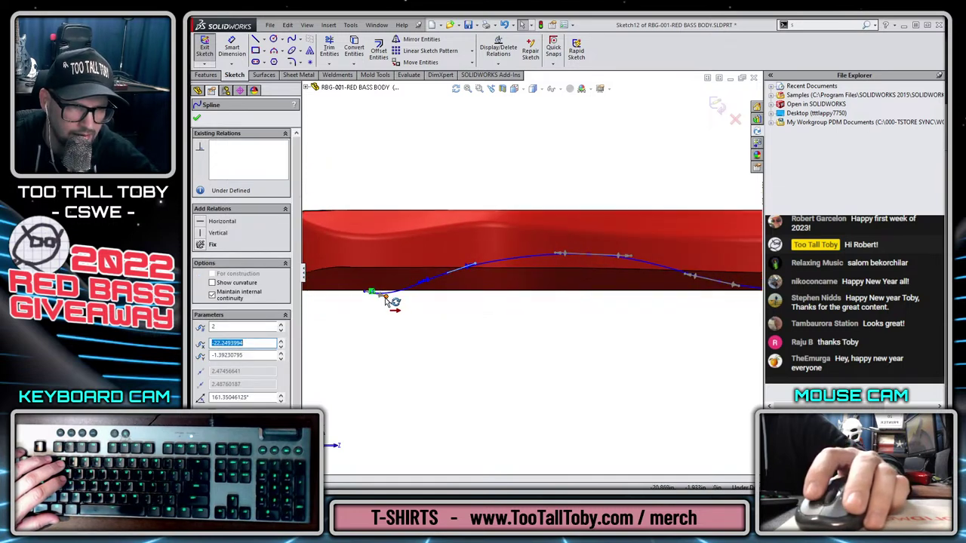
pyautogui.moveTo(385, 297); pyautogui.dragTo(388, 291)
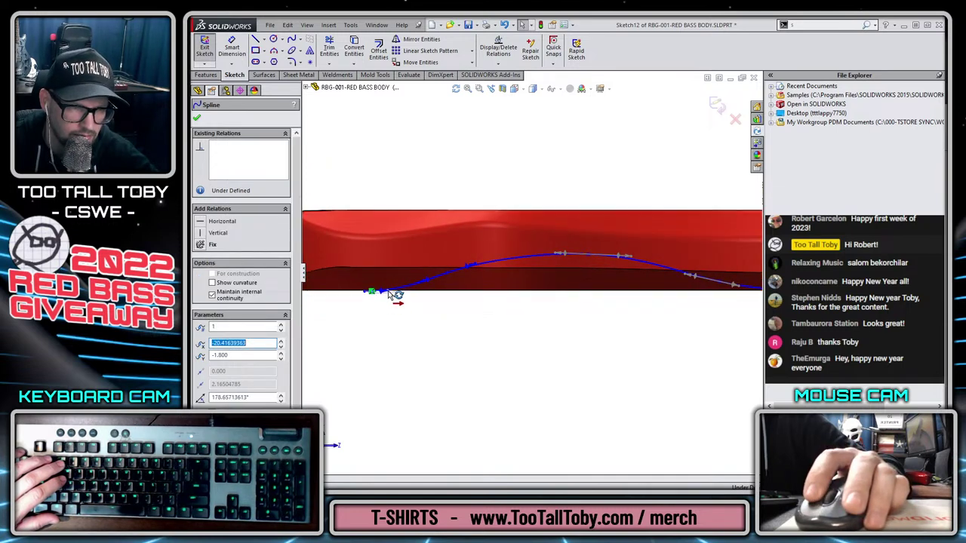
pyautogui.click(716, 106)
pyautogui.moveTo(526, 320); pyautogui.dragTo(478, 244, button='middle')
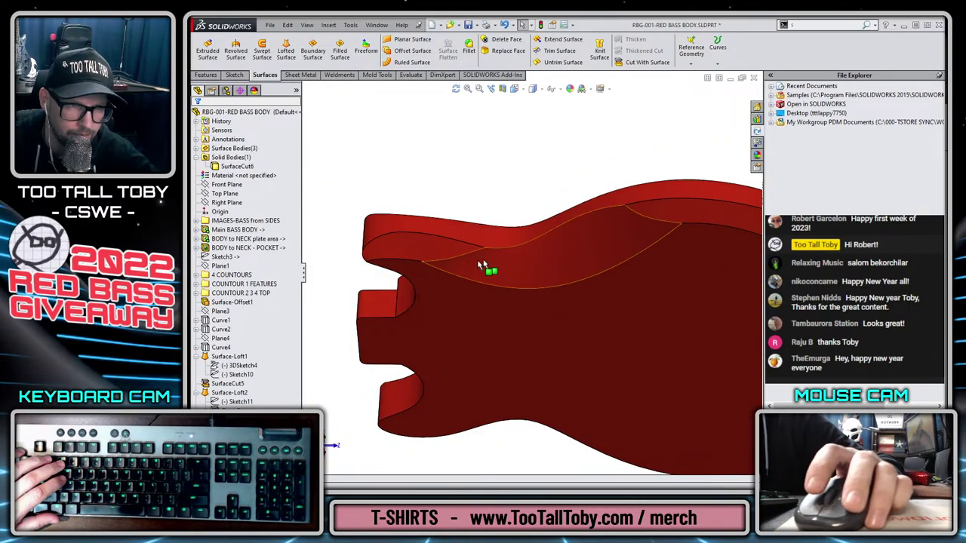
# Reopen Sketch12, steepen the second spline point's tangent to about 151.5°, move the point to about X -21.96, Y -1.40, and rebuild.
pyautogui.click(227, 427)
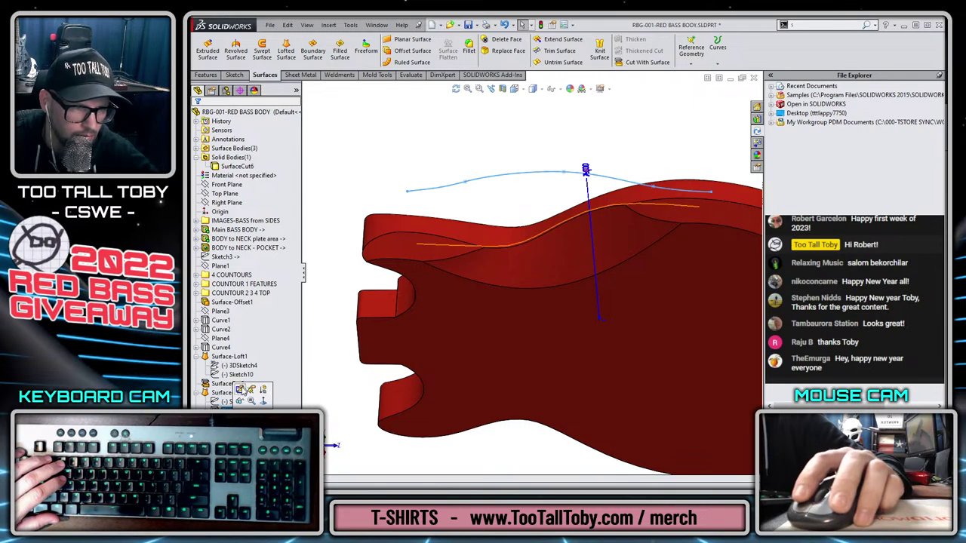
pyautogui.click(243, 390)
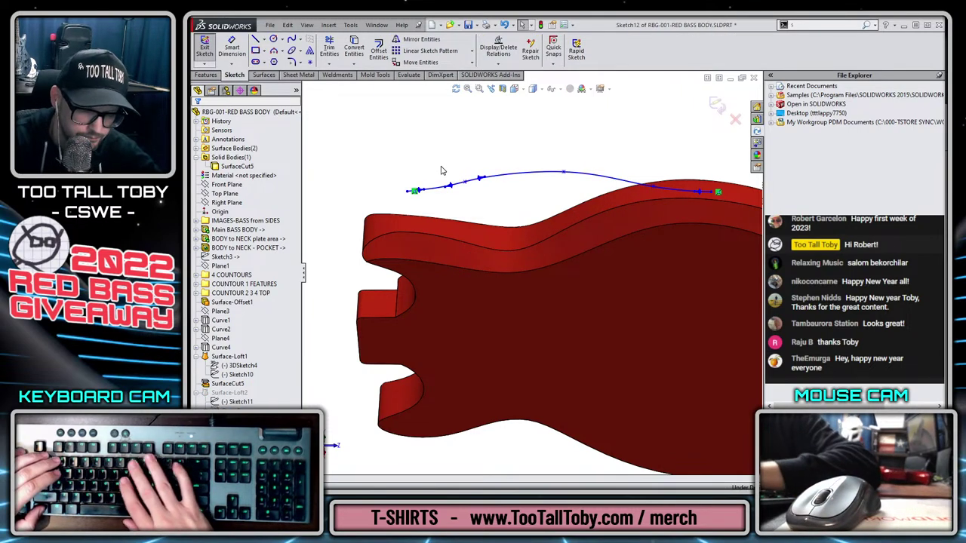
pyautogui.click(491, 90)
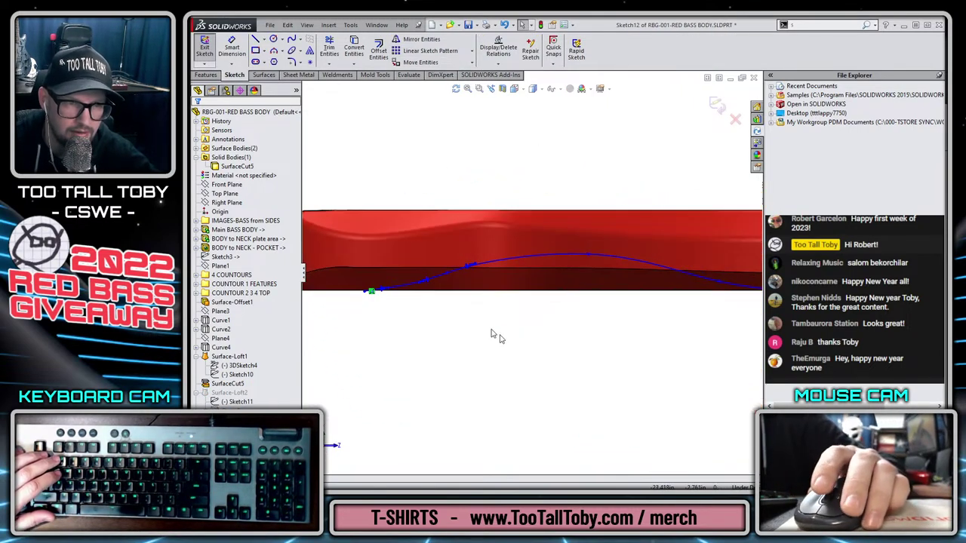
pyautogui.scroll(-3, 492, 334)
pyautogui.click(540, 211)
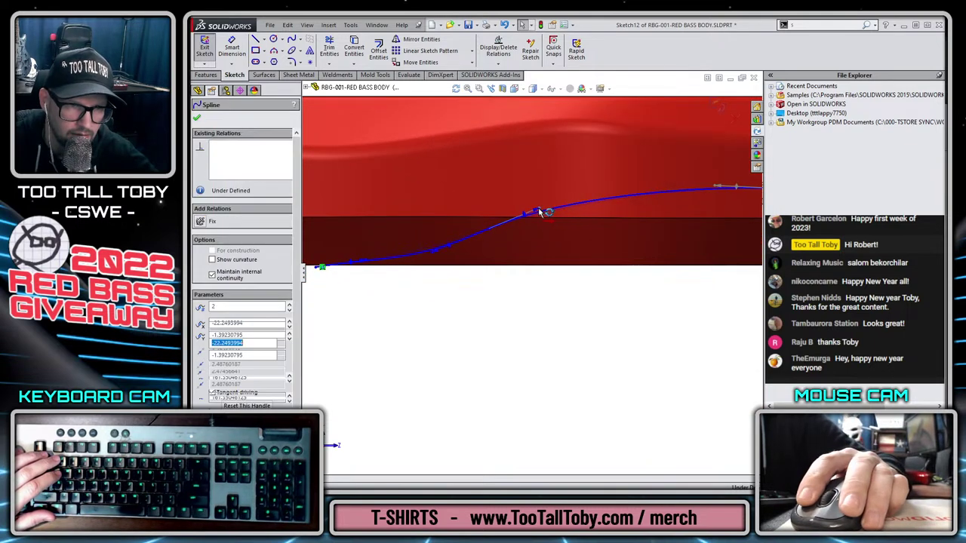
pyautogui.moveTo(539, 211); pyautogui.dragTo(531, 206)
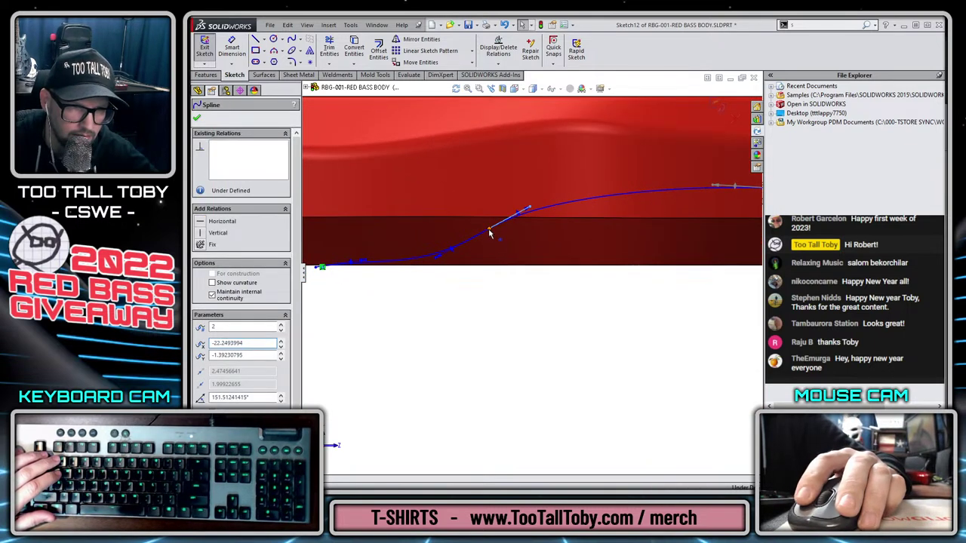
pyautogui.moveTo(489, 234); pyautogui.dragTo(462, 231)
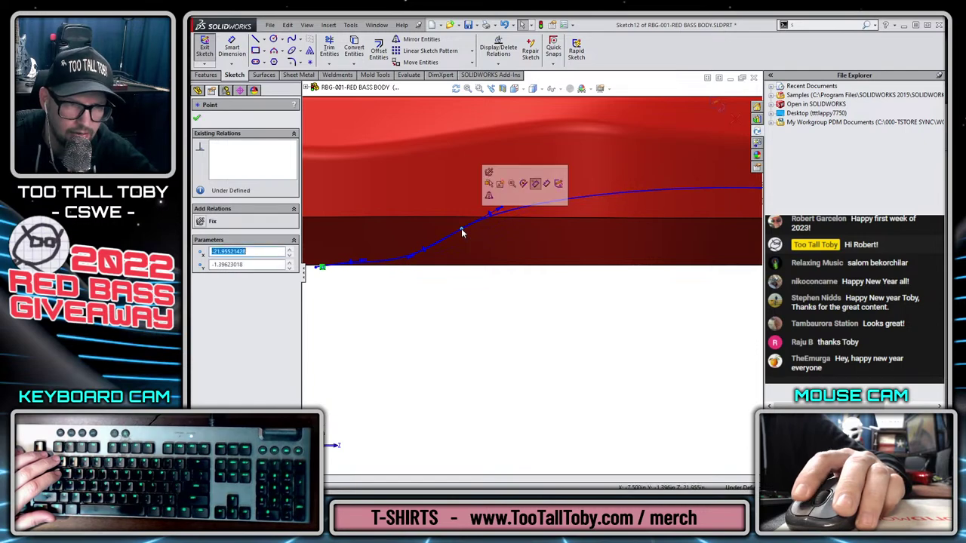
pyautogui.click(717, 111)
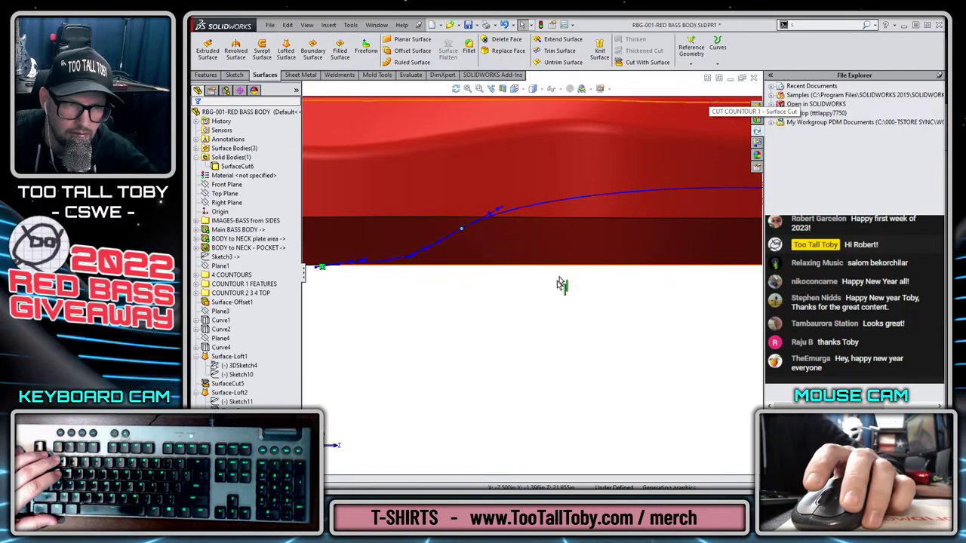
# Inspect the recut contour face from the back of the body and collapse Surface-Loft2 in the feature tree.
pyautogui.scroll(-1, 648, 290)
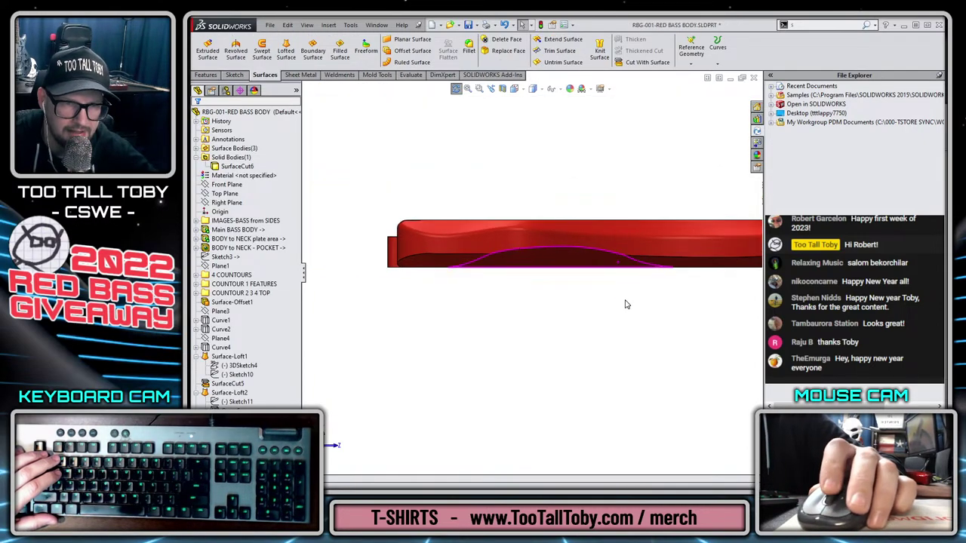
pyautogui.moveTo(625, 303); pyautogui.dragTo(620, 231, button='middle')
pyautogui.scroll(-1, 598, 297)
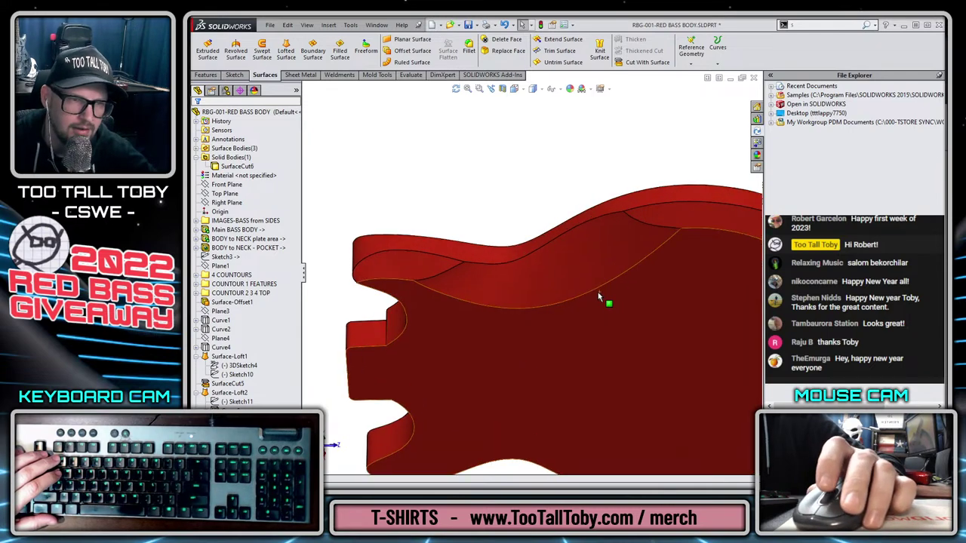
pyautogui.scroll(3, 598, 300)
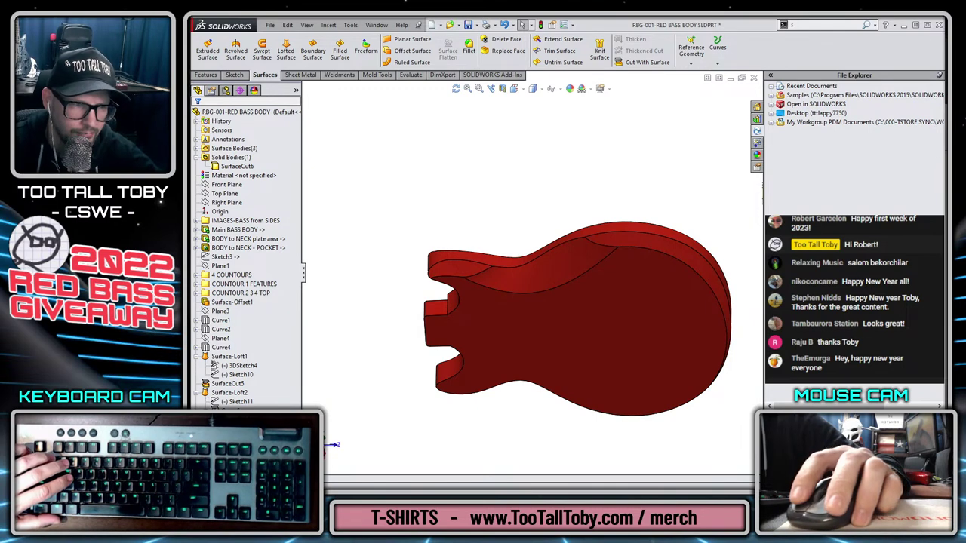
pyautogui.click(195, 394)
pyautogui.click(562, 257)
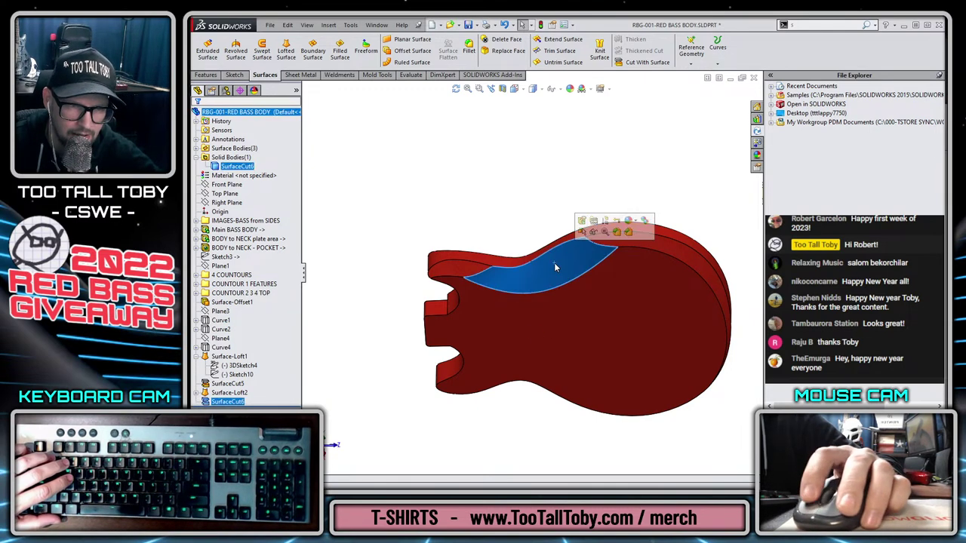
pyautogui.moveTo(534, 247); pyautogui.dragTo(615, 263, button='middle')
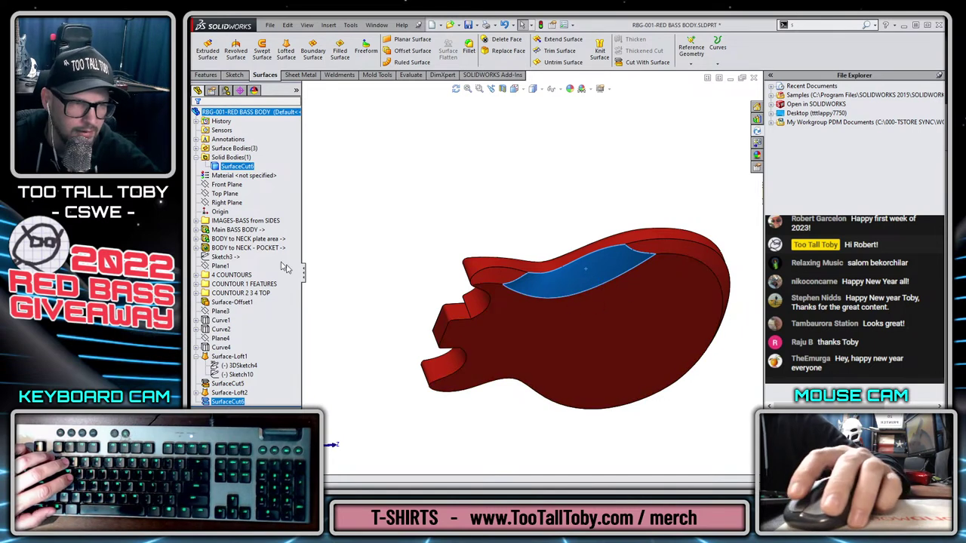
pyautogui.click(621, 183)
# Expand the IMAGES-BASS from SIDES folder and show the IMAGE-BOTTOM of BASS BODY reference sketch.
pyautogui.click(260, 223)
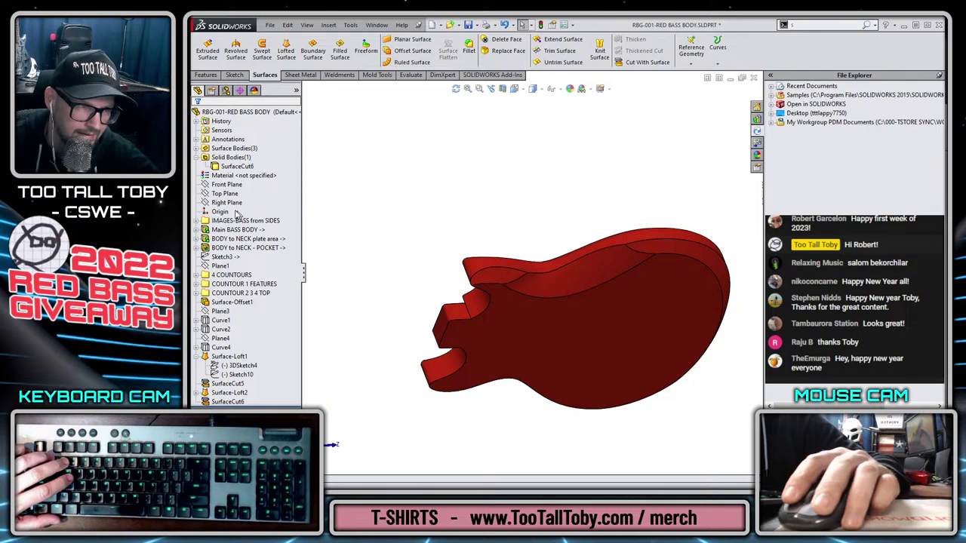
pyautogui.click(197, 220)
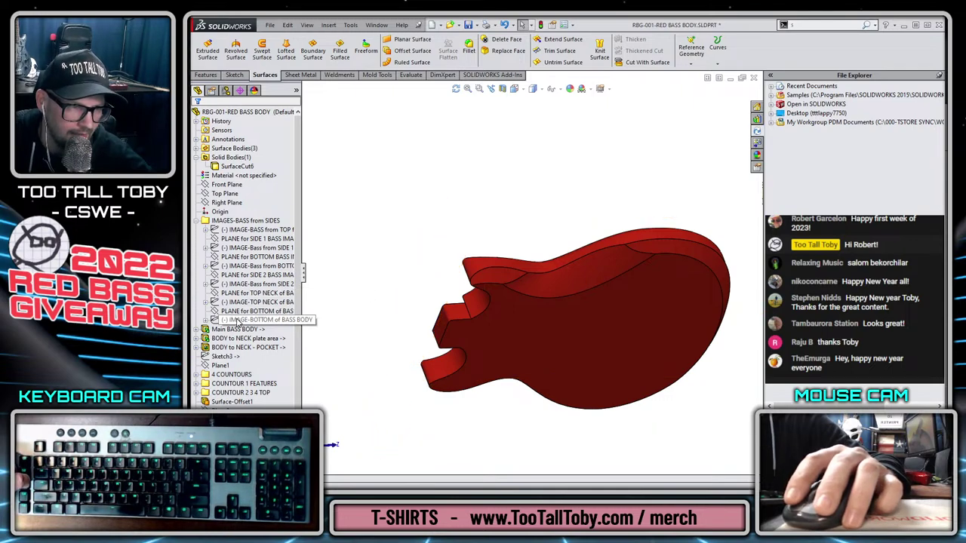
pyautogui.click(235, 320)
pyautogui.keyDown('ctrl'); pyautogui.click(233, 311); pyautogui.keyUp('ctrl')
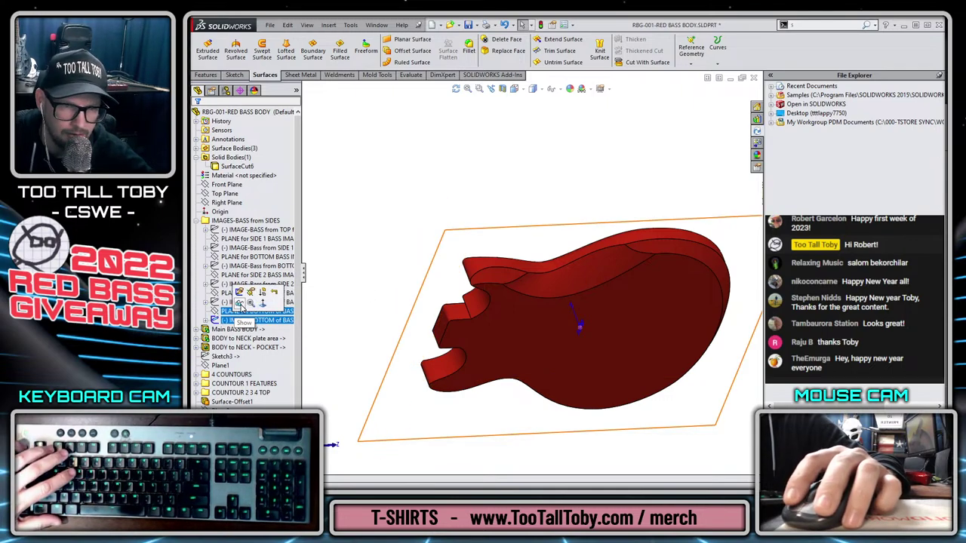
pyautogui.click(240, 303)
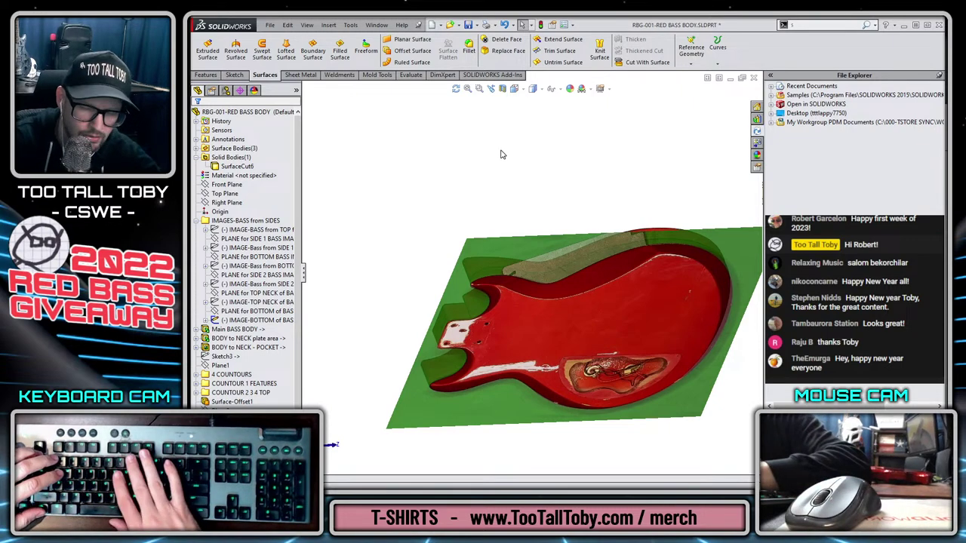
# Switch to the saved CORRECT BOTTOM view and compare the contour's lower end and horn end with the reference photo.
pyautogui.hotkey('ctrl', '3')
pyautogui.press('space')
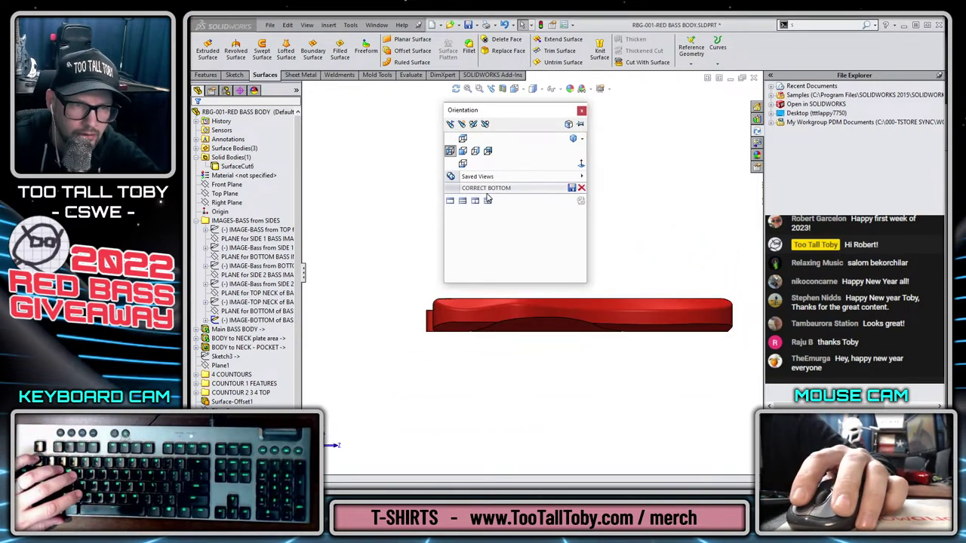
pyautogui.click(487, 191)
pyautogui.scroll(-5, 634, 320)
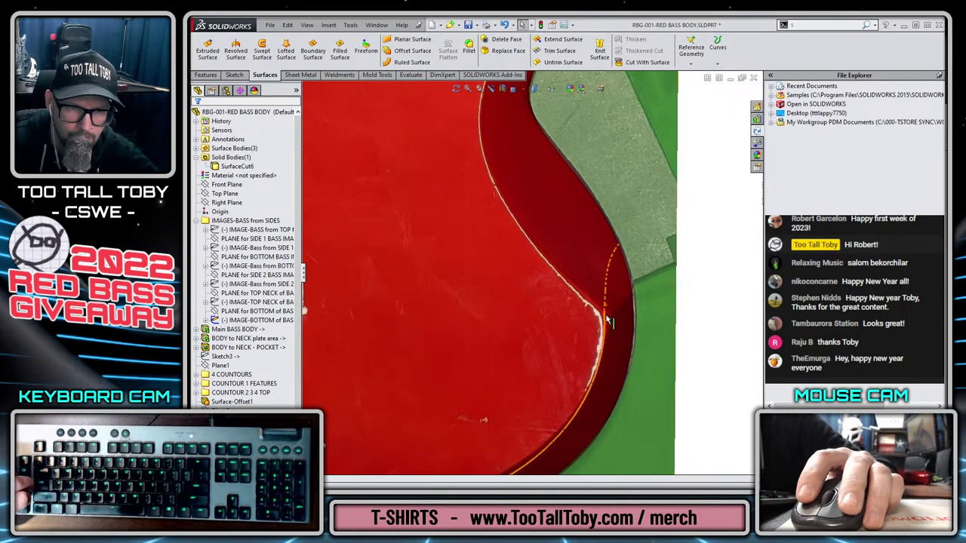
pyautogui.scroll(5, 613, 261)
pyautogui.scroll(-6, 550, 168)
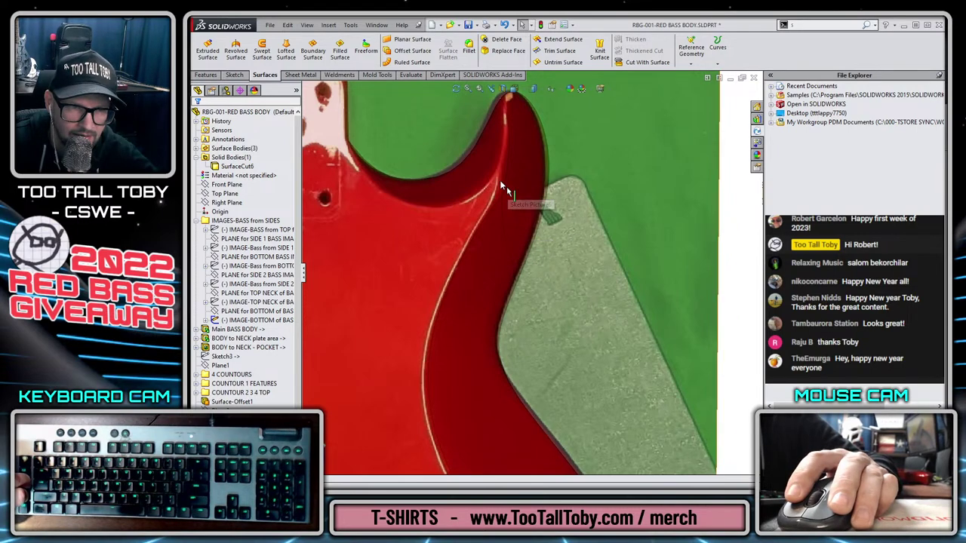
pyautogui.scroll(5, 543, 275)
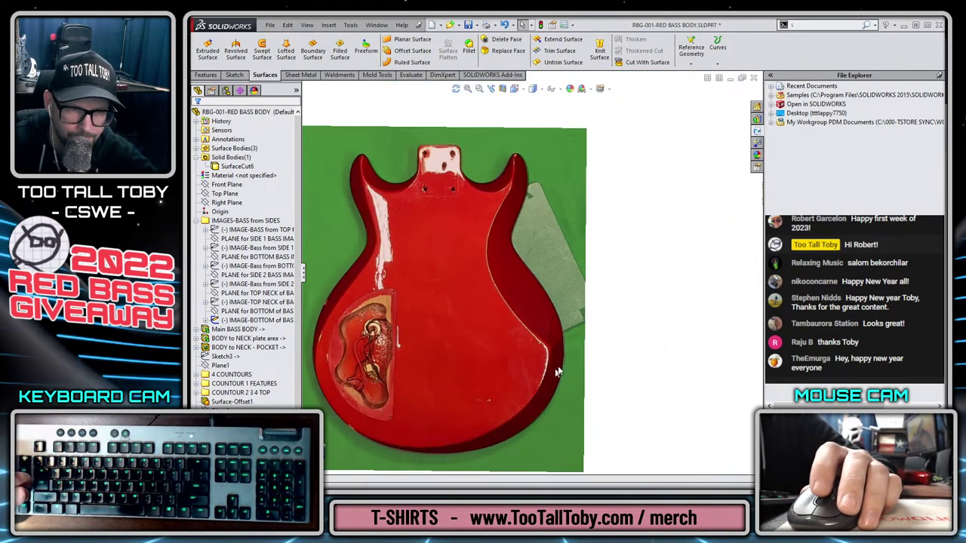
# Reopen Sketch12 under Surface-Loft1, move the fourth spline point to about X -28.30, Y -1.58, and steepen its tangent.
pyautogui.moveTo(619, 352); pyautogui.dragTo(498, 322, button='middle')
pyautogui.scroll(-3, 498, 323)
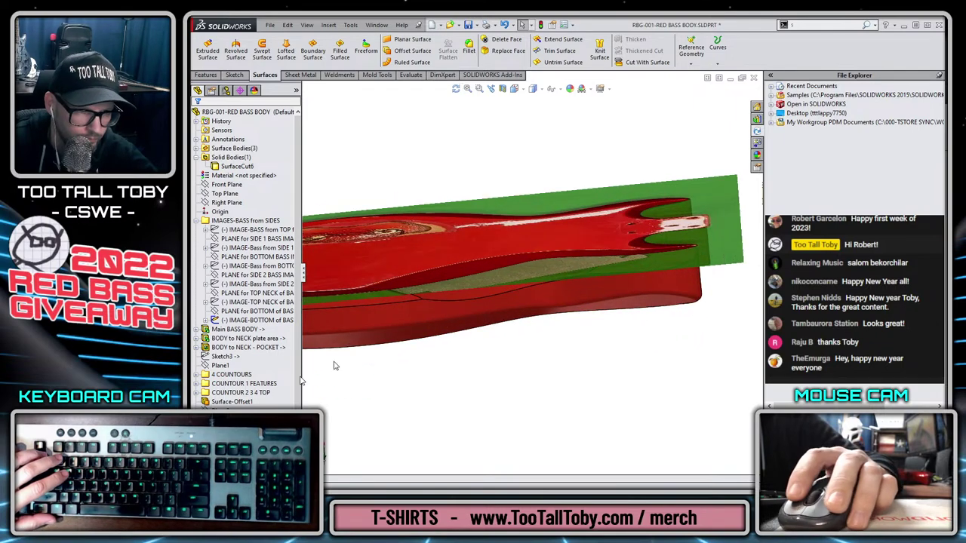
pyautogui.scroll(-2, 245, 257)
pyautogui.click(230, 420)
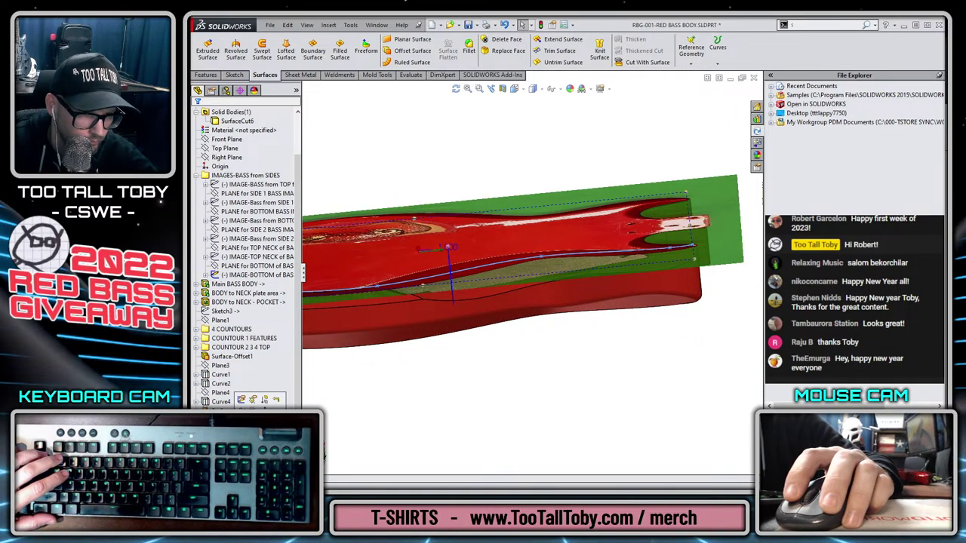
pyautogui.click(230, 420)
pyautogui.scroll(-1, 230, 407)
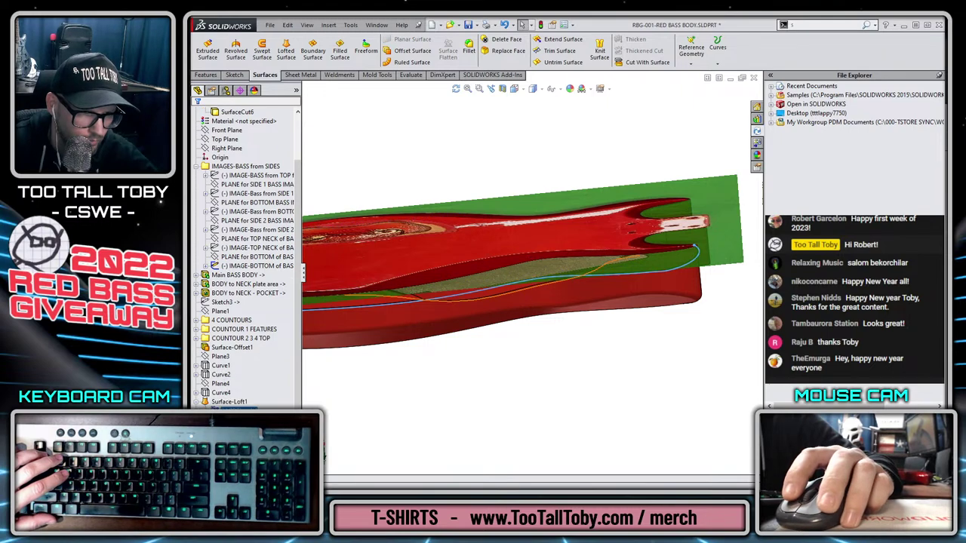
pyautogui.scroll(-1, 247, 259)
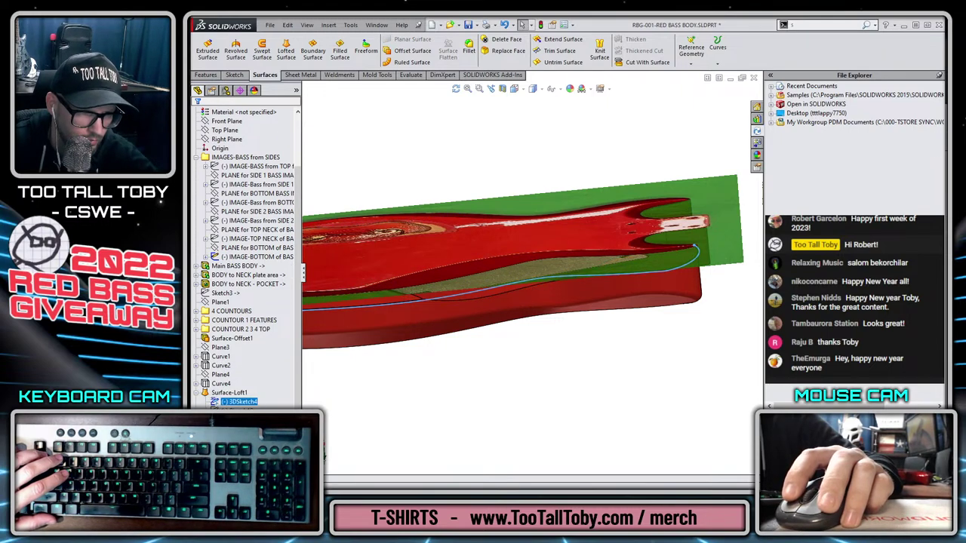
pyautogui.click(238, 411)
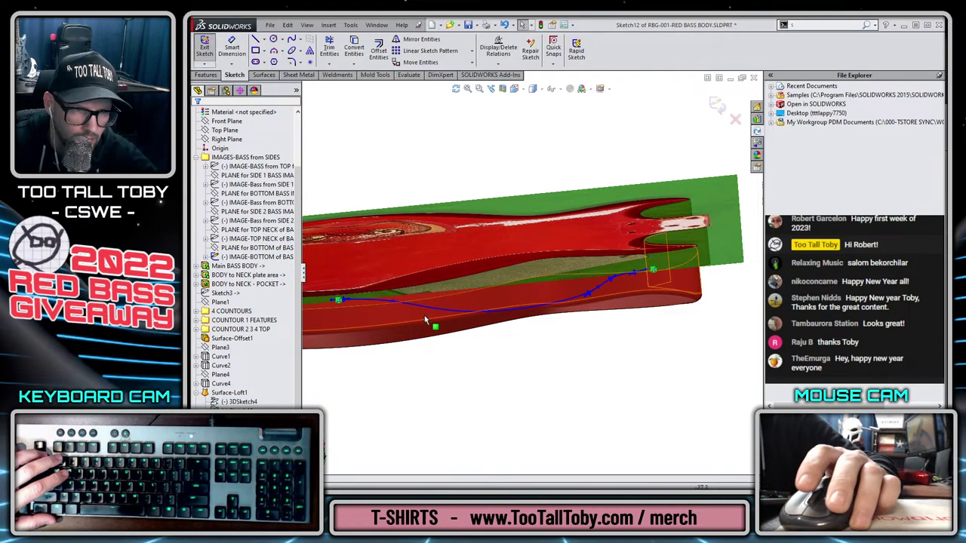
pyautogui.click(392, 303)
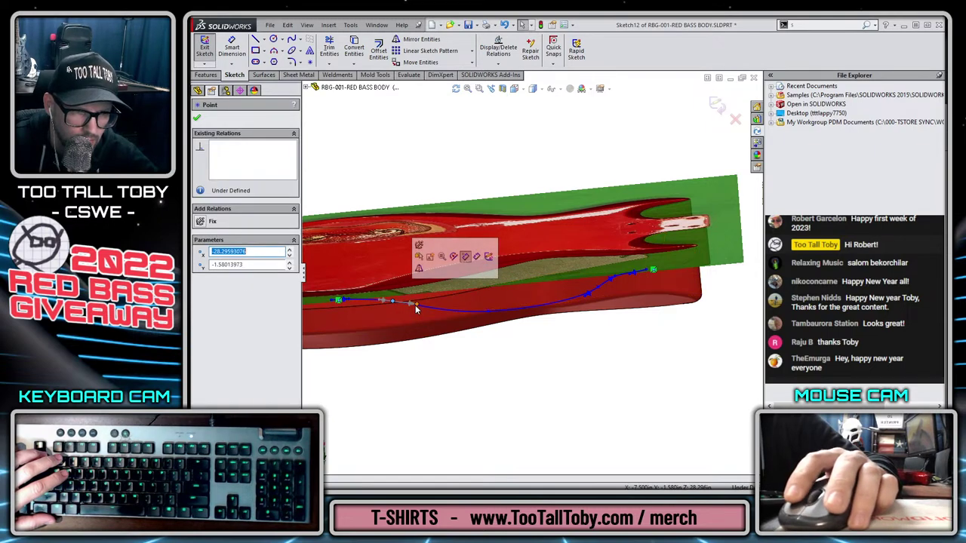
pyautogui.click(408, 307)
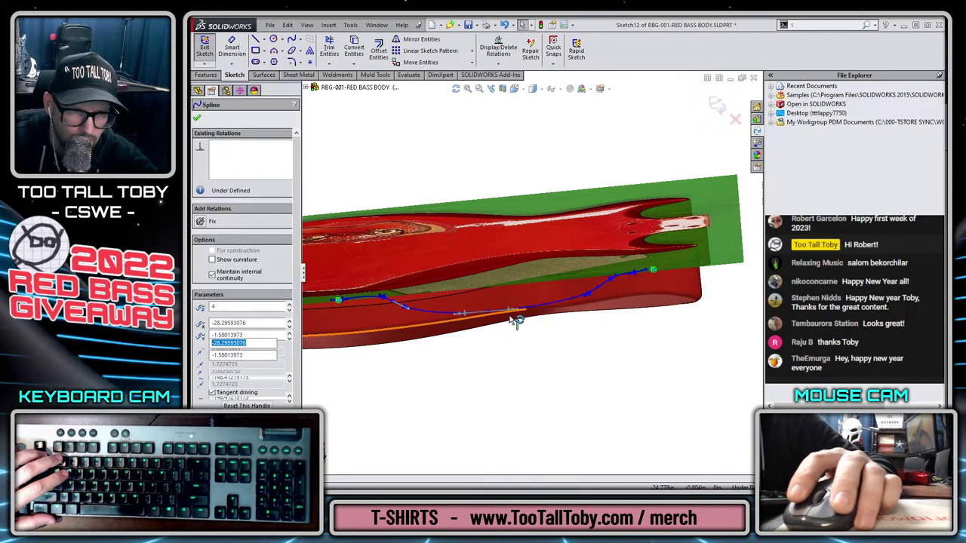
# Move the second spline point near the horn end to about X -21.44, Y -1.50.
pyautogui.click(609, 288)
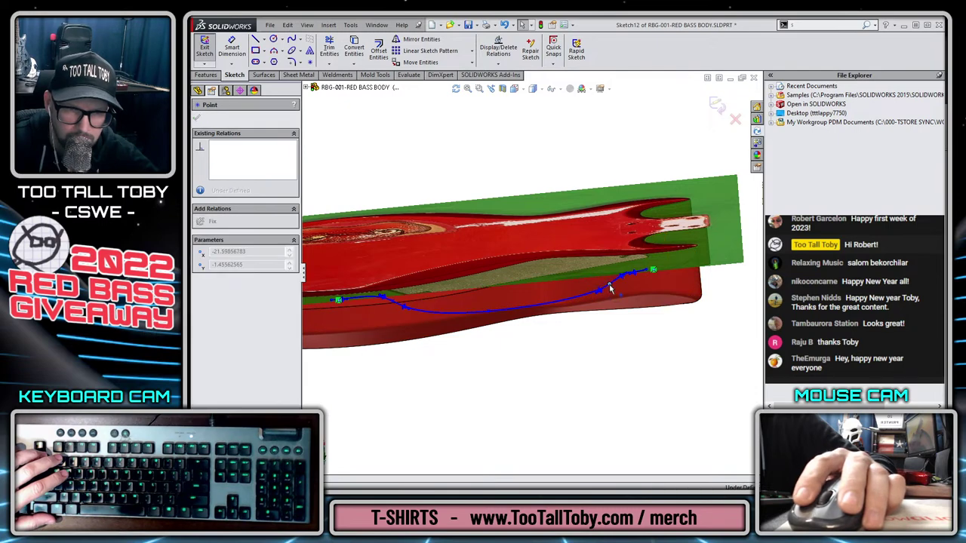
pyautogui.click(615, 286)
pyautogui.scroll(-5, 521, 295)
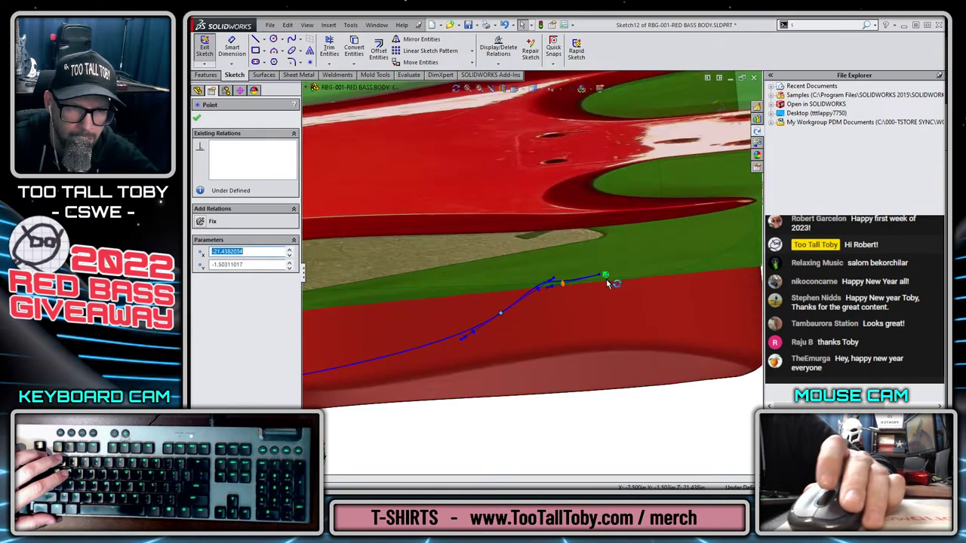
# Steepen the second spline point's tangent, set the horn-end point's tangent to about 178.4°, and exit the sketch to rebuild.
pyautogui.click(573, 280)
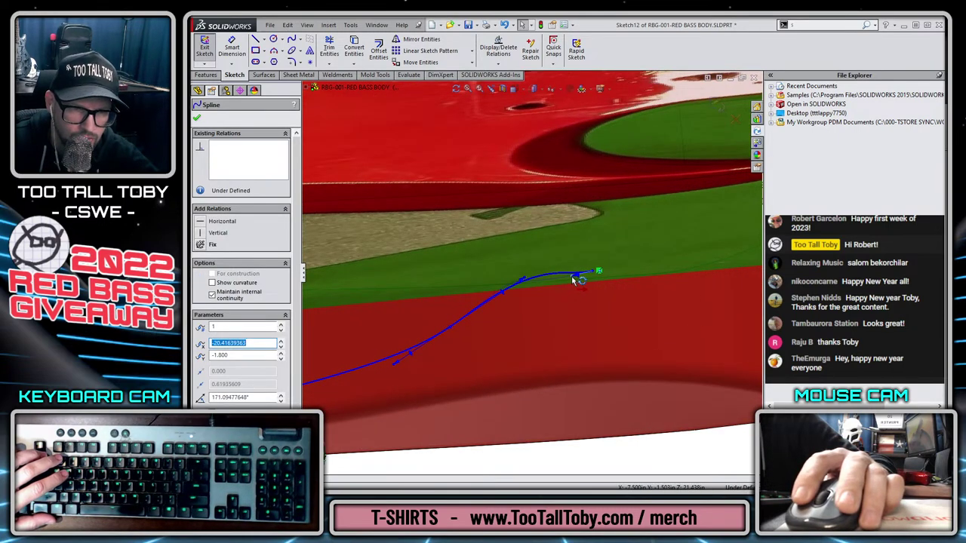
pyautogui.click(516, 286)
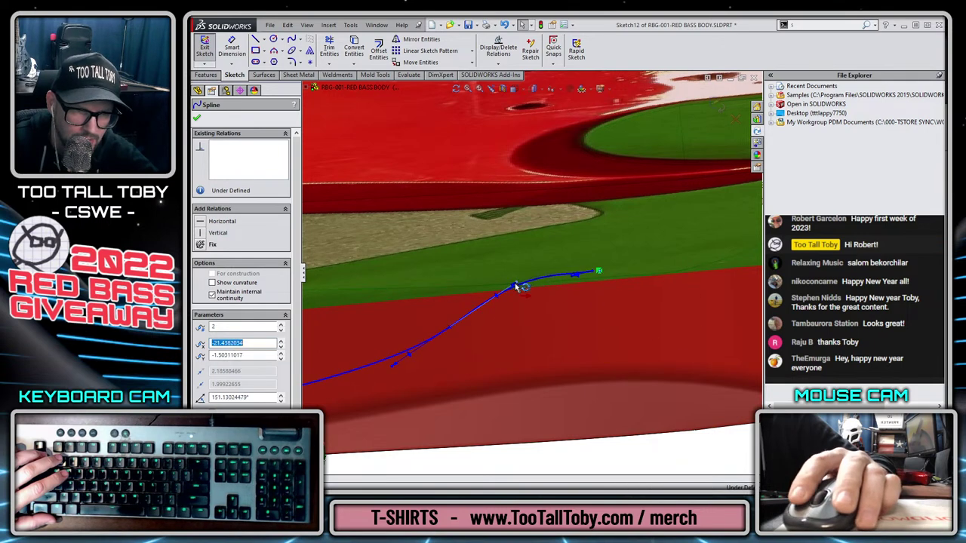
pyautogui.moveTo(516, 286); pyautogui.dragTo(487, 298)
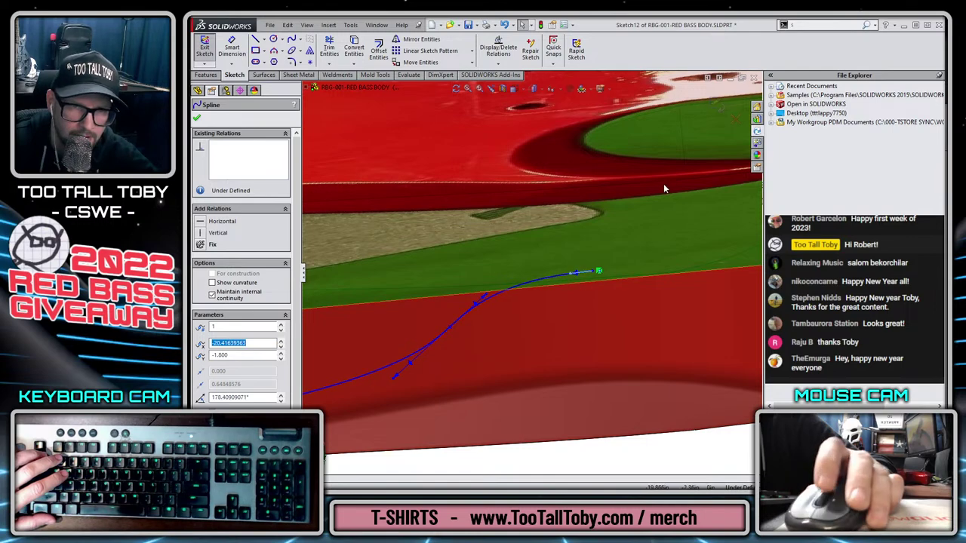
pyautogui.press('z')
pyautogui.press('z')
pyautogui.press('z')
pyautogui.click(716, 107)
pyautogui.press('z')
pyautogui.press('z')
pyautogui.press('z')
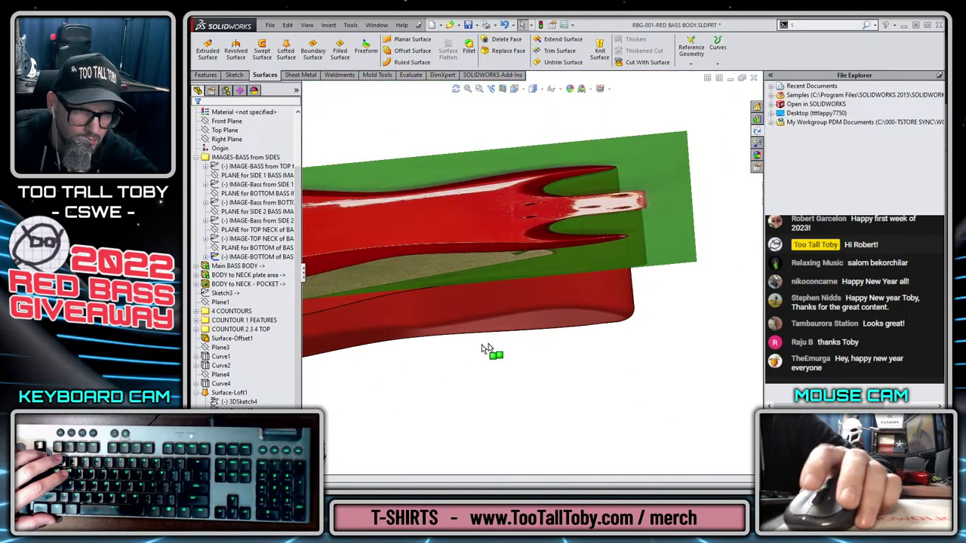
# Compare the rebuilt contour with the bottom reference photo, and hide the IMAGE-BOTTOM of BASS BODY sketch.
pyautogui.moveTo(475, 264); pyautogui.dragTo(485, 371, button='middle')
pyautogui.scroll(-5, 527, 318)
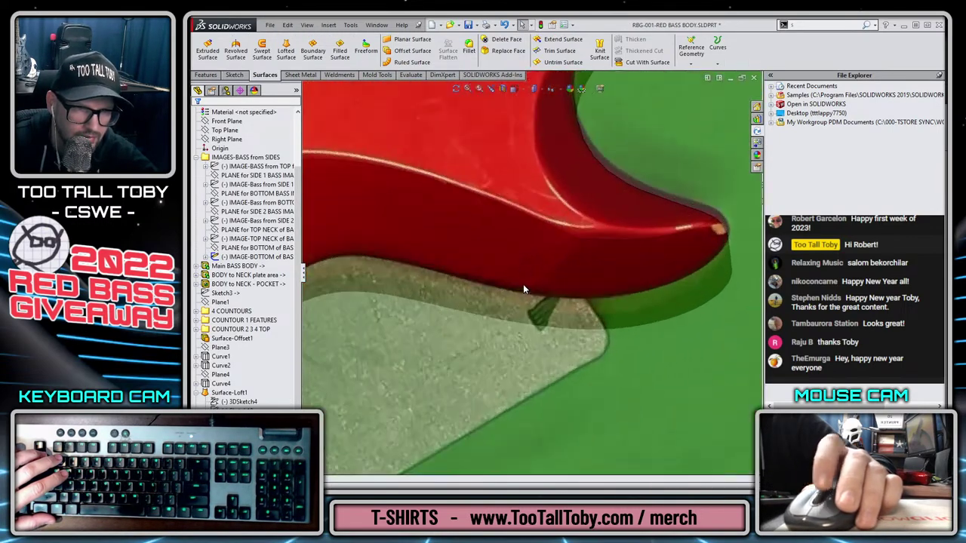
pyautogui.scroll(6, 519, 261)
pyautogui.scroll(-6, 452, 273)
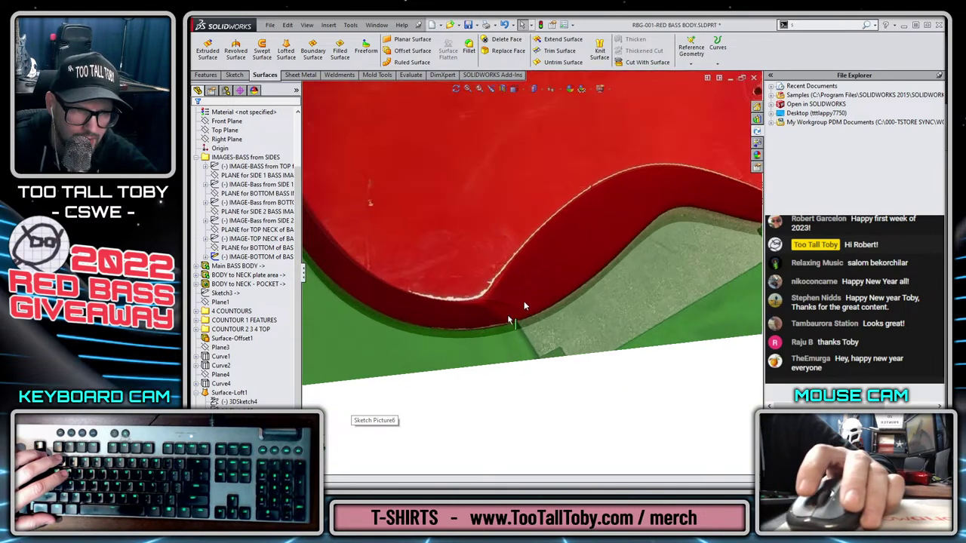
pyautogui.scroll(6, 498, 314)
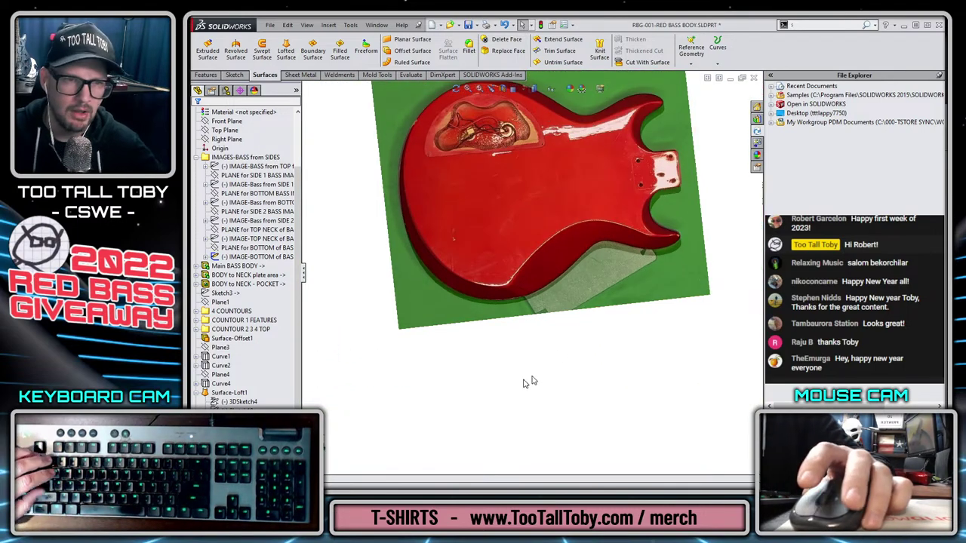
pyautogui.click(196, 392)
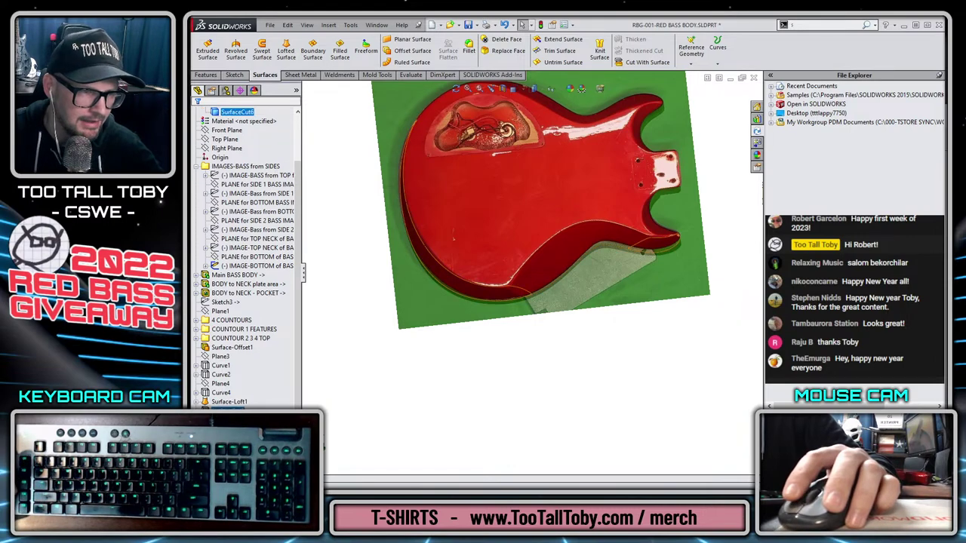
pyautogui.scroll(3, 530, 398)
pyautogui.moveTo(530, 398)
pyautogui.mouseDown(button='middle')
pyautogui.moveTo(636, 155)
pyautogui.moveTo(681, 207)
pyautogui.moveTo(500, 261)
pyautogui.mouseUp(button='middle')
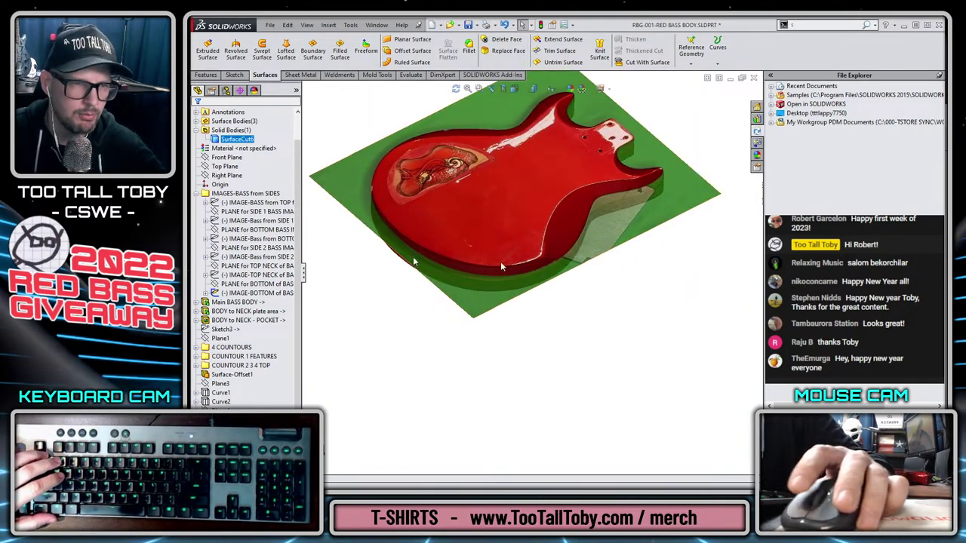
pyautogui.click(234, 292)
pyautogui.click(246, 278)
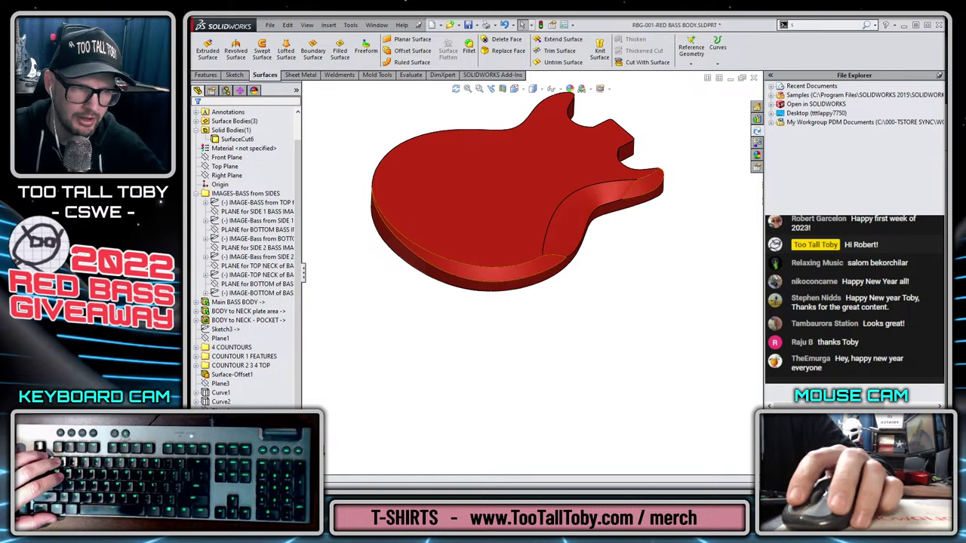
# Roll the model back to just after Surface-Loft2 and collapse the IMAGES-BASS from SIDES folder.
pyautogui.click(234, 429)
pyautogui.click(384, 444)
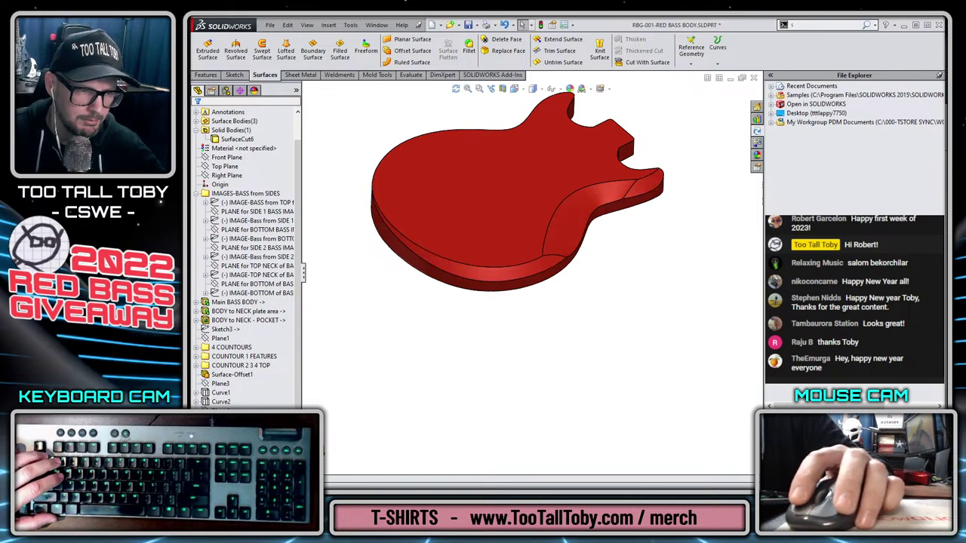
pyautogui.moveTo(257, 460); pyautogui.dragTo(257, 443)
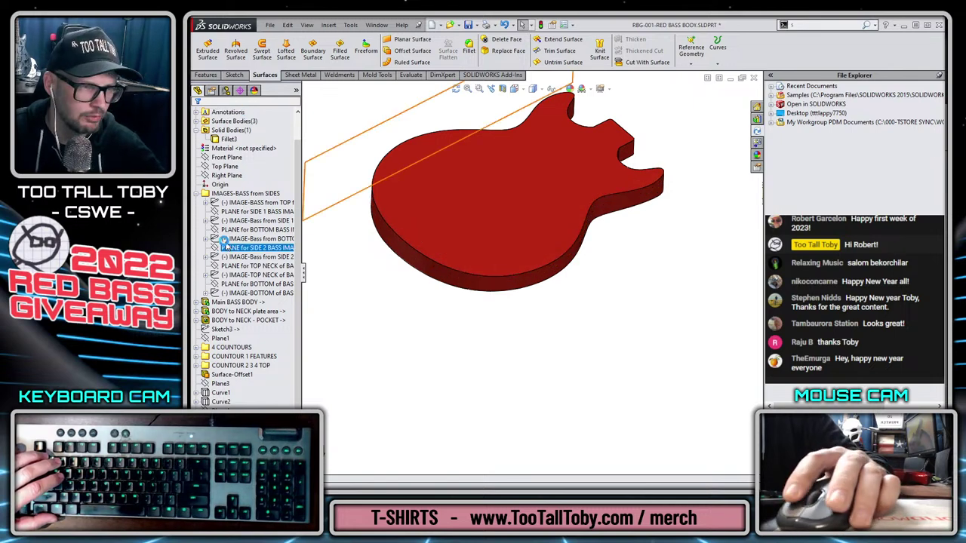
pyautogui.click(196, 193)
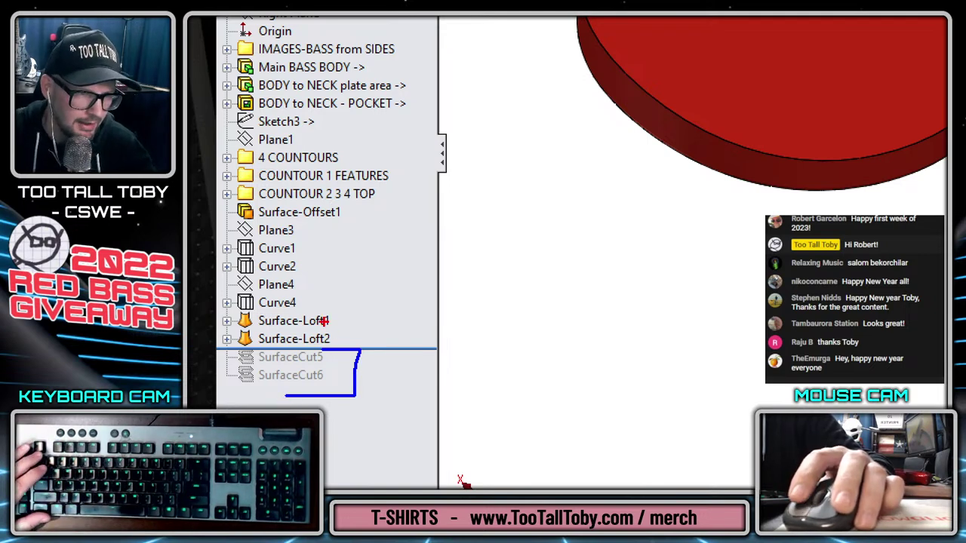
pyautogui.moveTo(336, 341); pyautogui.dragTo(494, 246)
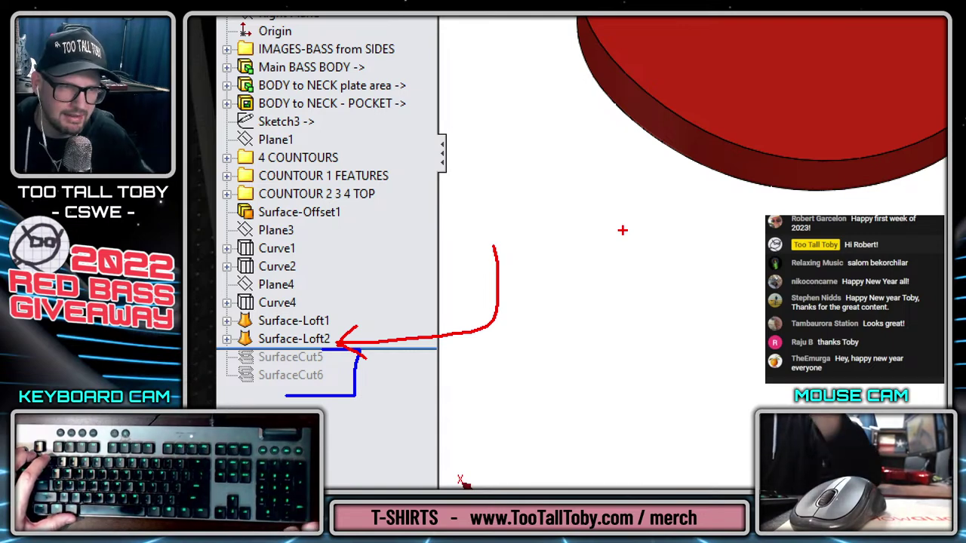
pyautogui.press('Escape')
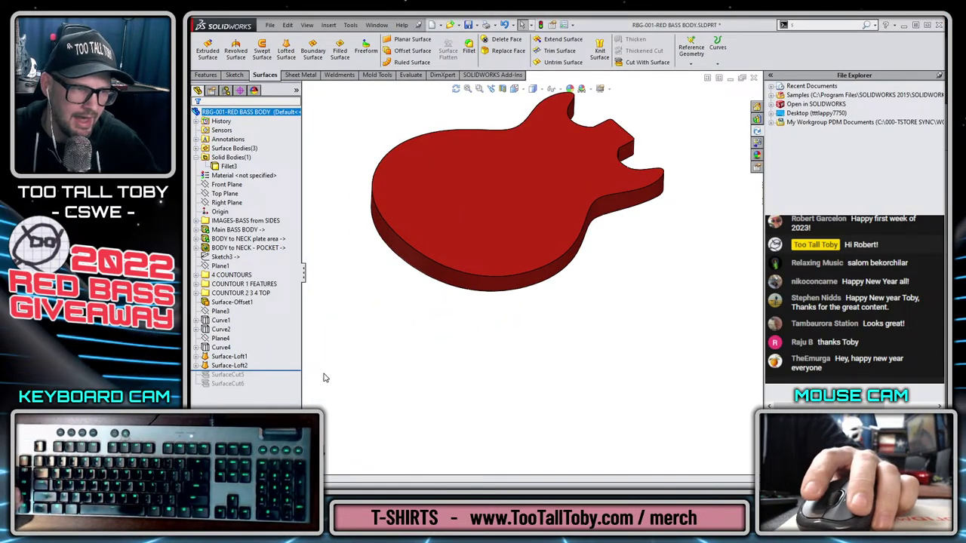
# Show the Surface-Loft1 and Surface-Loft2 surfaces together on the uncut body.
pyautogui.click(238, 358)
pyautogui.keyDown('ctrl'); pyautogui.click(233, 365); pyautogui.keyUp('ctrl')
pyautogui.rightClick(233, 366)
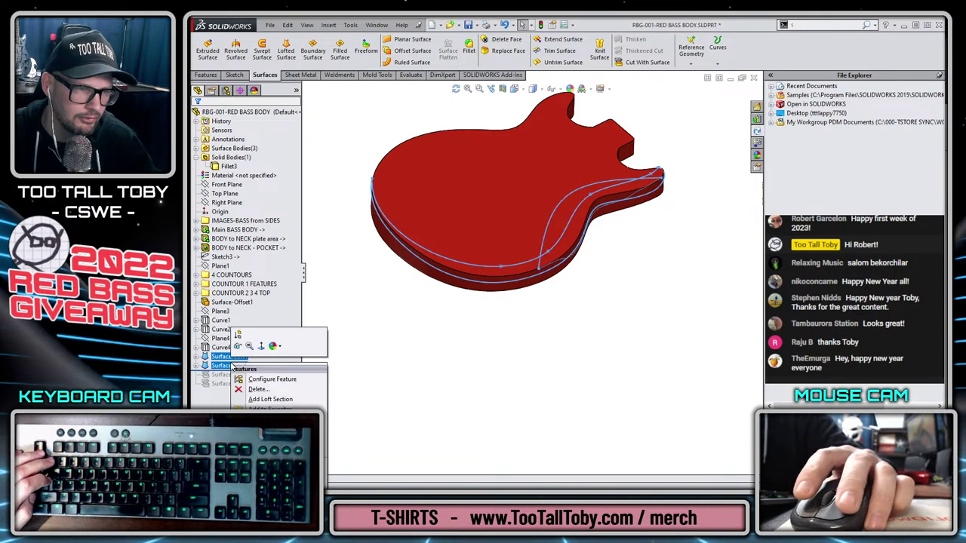
pyautogui.click(237, 347)
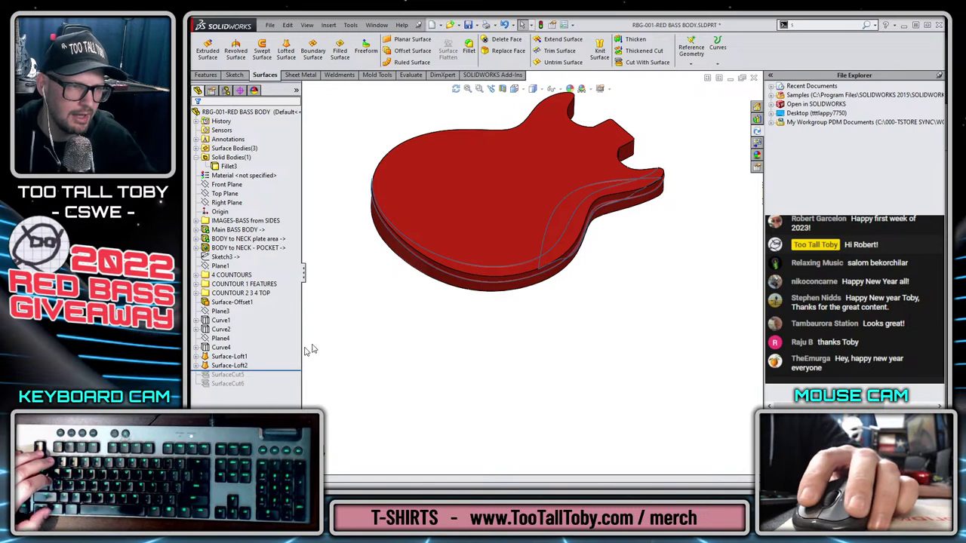
# Rename Surface-Offset1 with a name beginning BODY SURFACE OFFSET for BOTTOM.
pyautogui.click(222, 302)
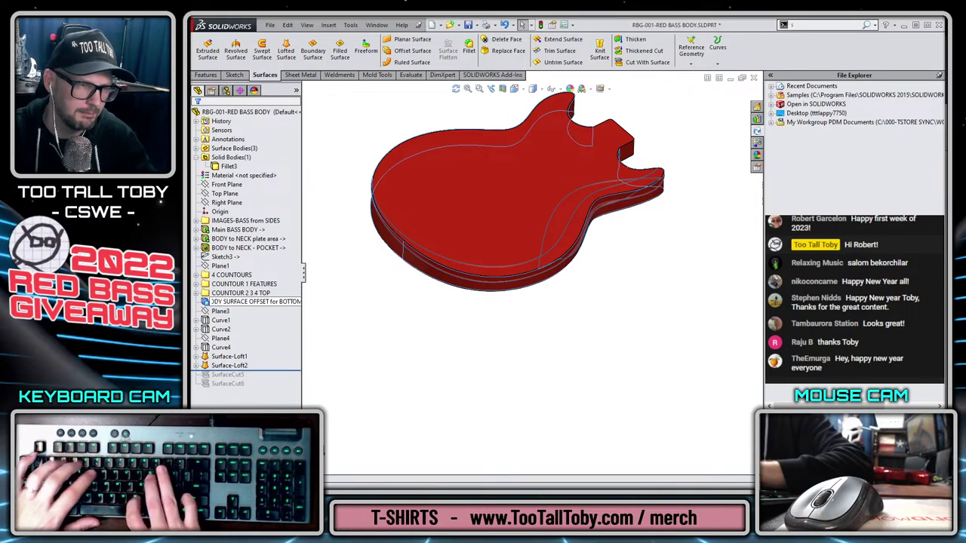
pyautogui.press('Return')
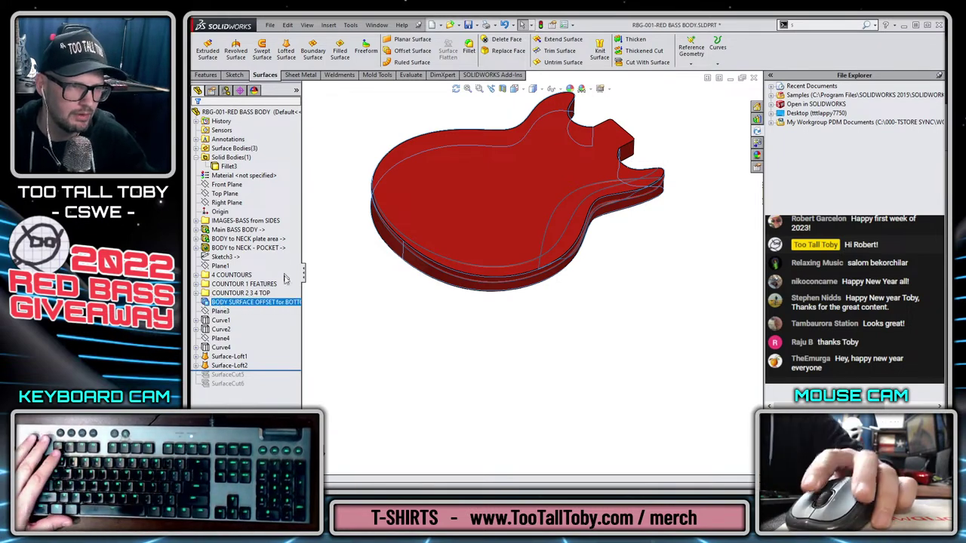
pyautogui.click(349, 332)
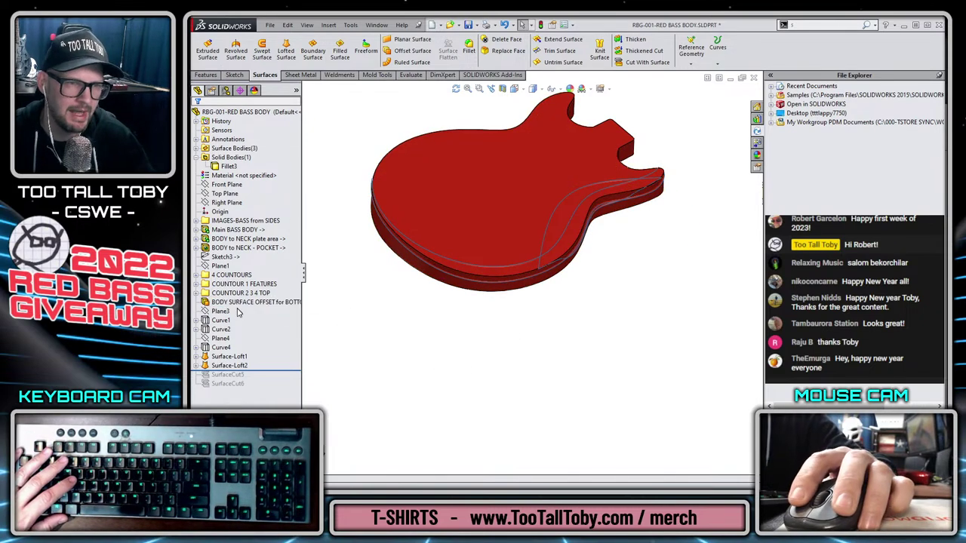
# Hide both lofted surfaces, Surface-Loft1 and Surface-Loft2.
pyautogui.click(226, 357)
pyautogui.keyDown('ctrl'); pyautogui.click(226, 365); pyautogui.keyUp('ctrl')
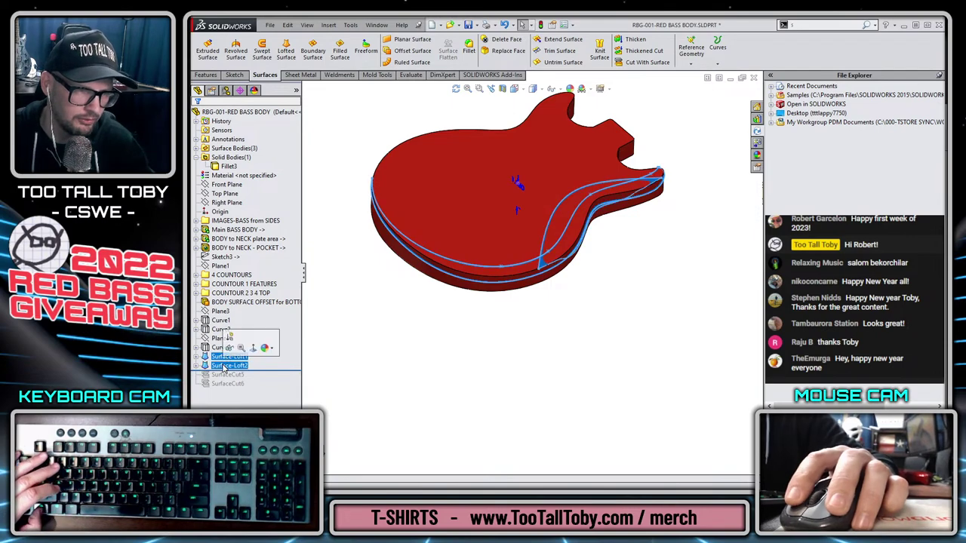
pyautogui.click(228, 346)
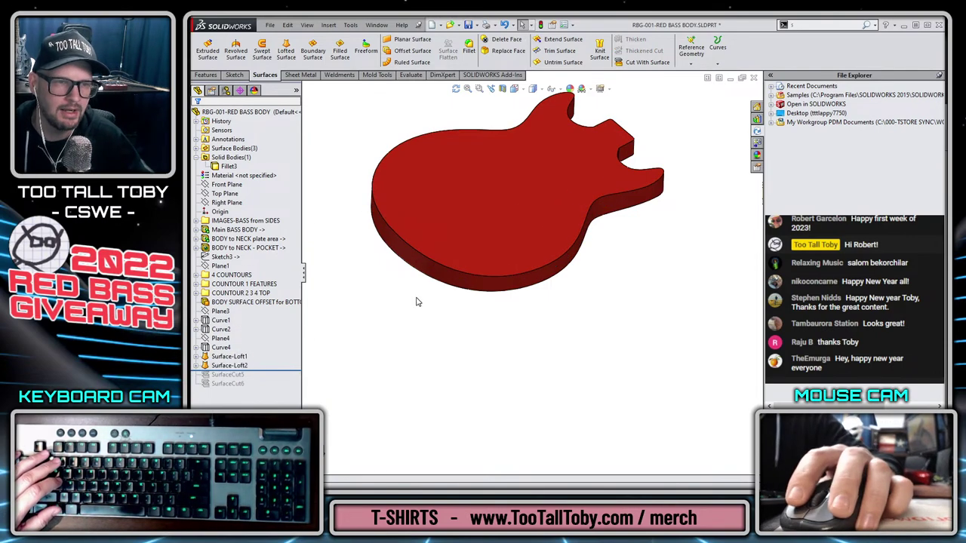
# Rename Surface-Loft1 as LOFT COUNTOUR Bottom SIDE 1 and Surface-Loft2 as LOFT COUNTOUR Bottom SIDE 1-LARGE.
pyautogui.click(229, 356)
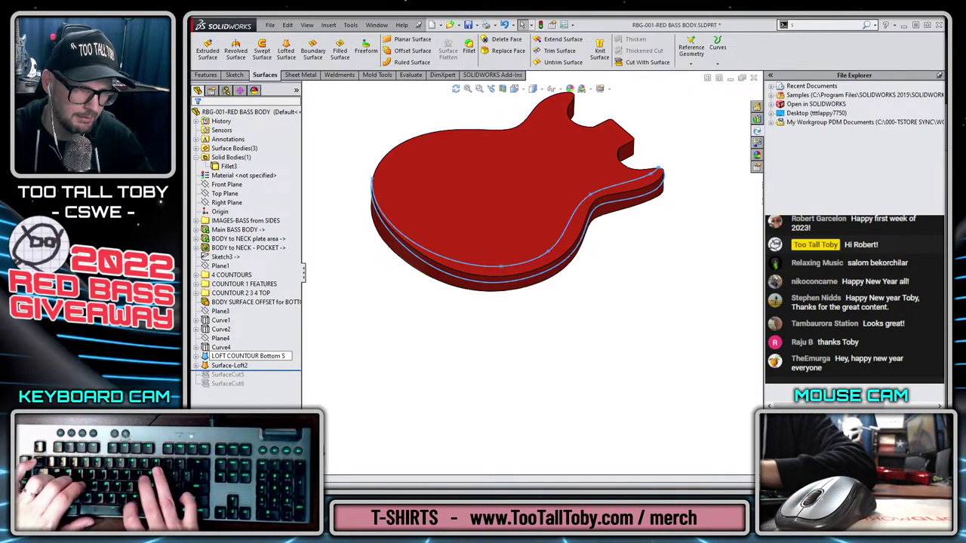
pyautogui.press('Return')
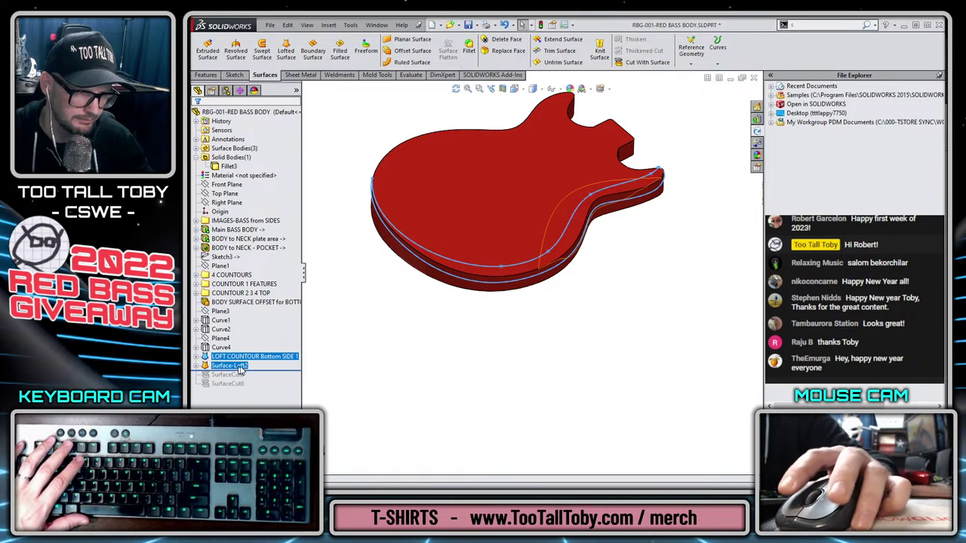
pyautogui.click(246, 358)
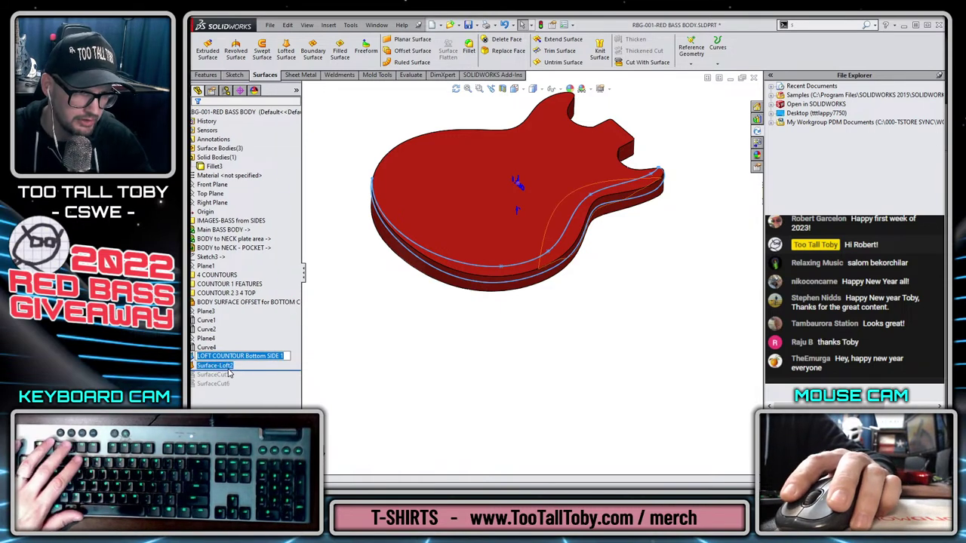
pyautogui.click(217, 365)
pyautogui.write('LOFT CONTOUR Bottom SIDE 1')
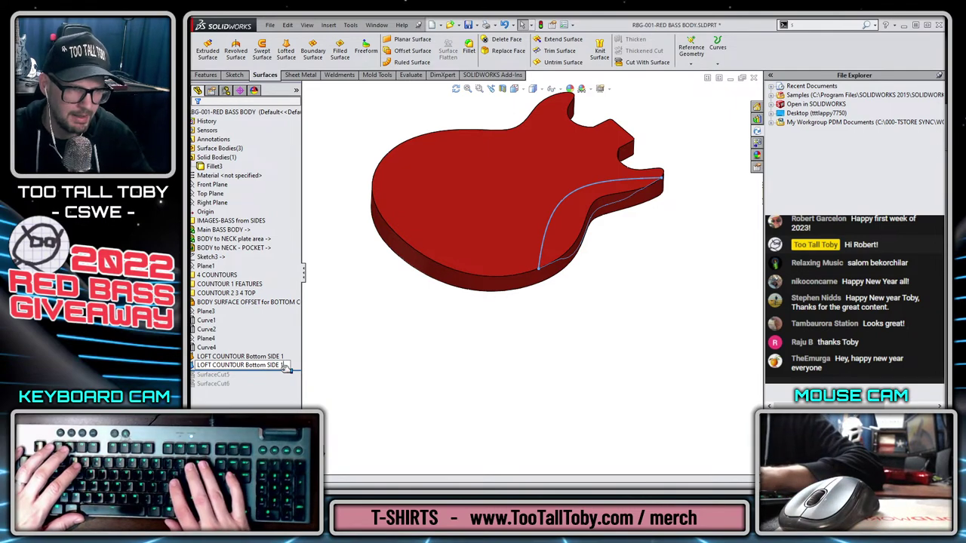
pyautogui.write('-LARGE')
pyautogui.press('Return')
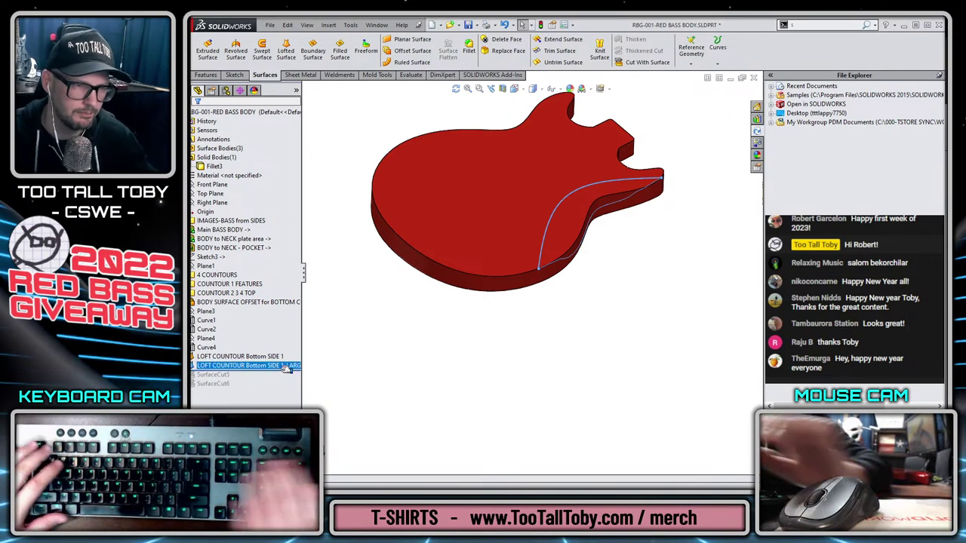
pyautogui.click(372, 358)
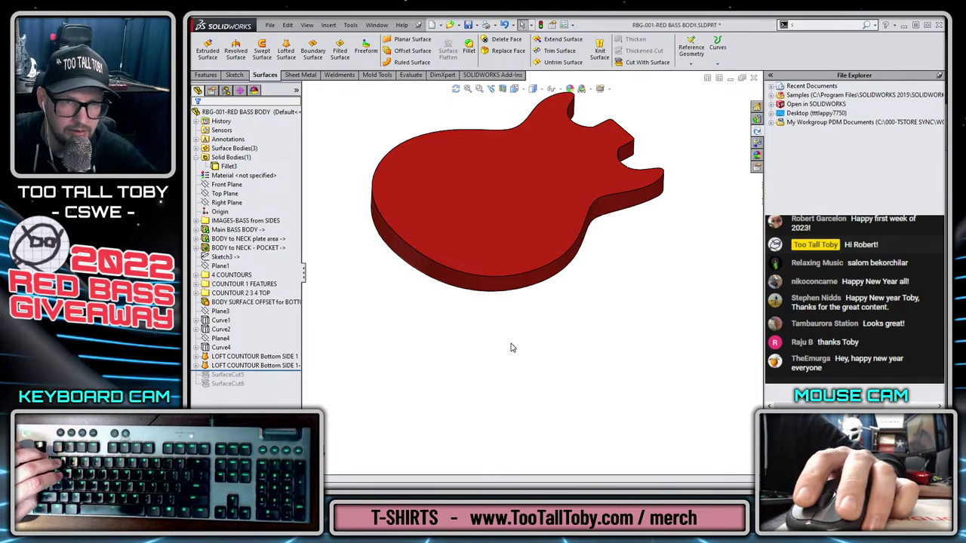
# Switch to the saved CORRECT BOTTOM view and show the IMAGE-BOTTOM of BASS BODY sketch from the IMAGES-BASS from SIDES folder.
pyautogui.press('space')
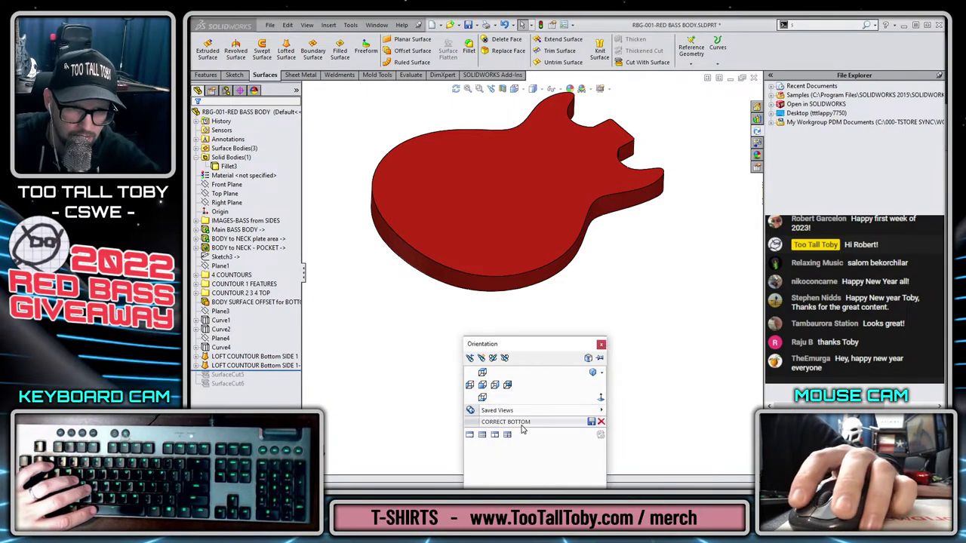
pyautogui.click(527, 421)
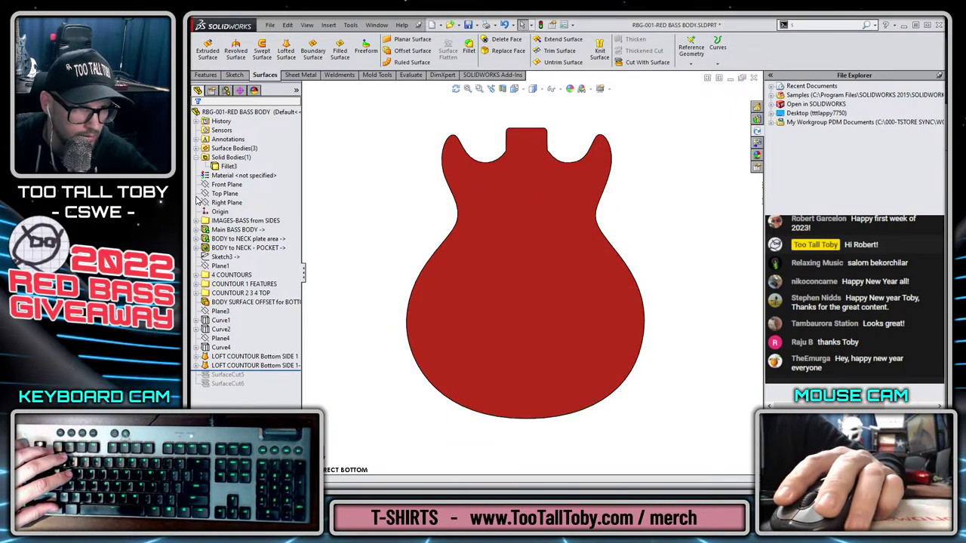
pyautogui.click(218, 239)
pyautogui.click(196, 220)
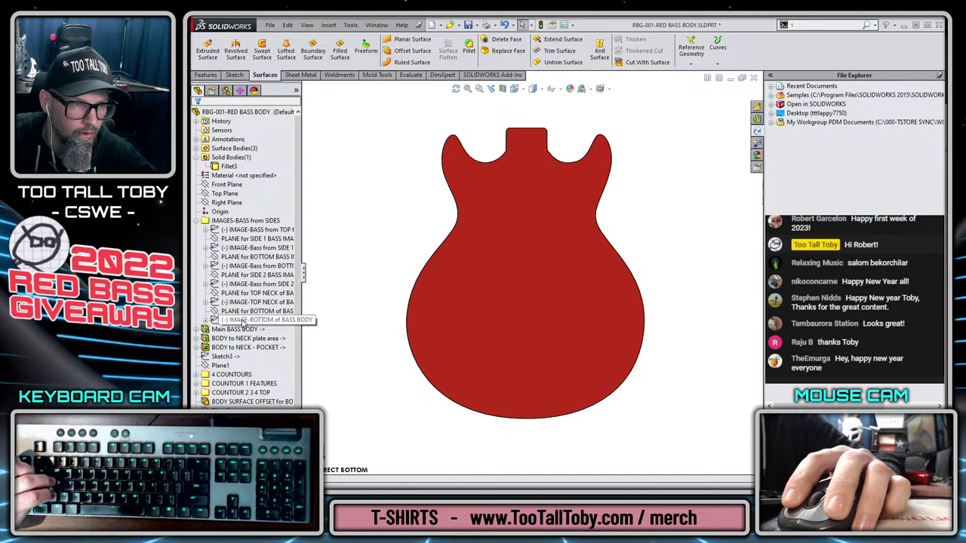
pyautogui.click(242, 320)
pyautogui.click(264, 305)
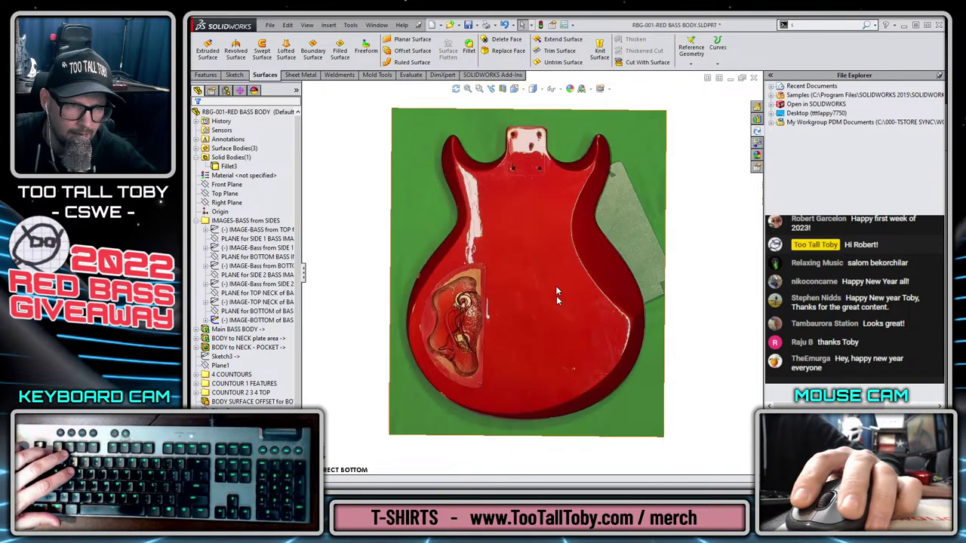
# Start a spline sketch on PLANE for BOTTOM of BASS BODY and show the BODY SURFACE OFFSET surface for reference.
pyautogui.click(249, 310)
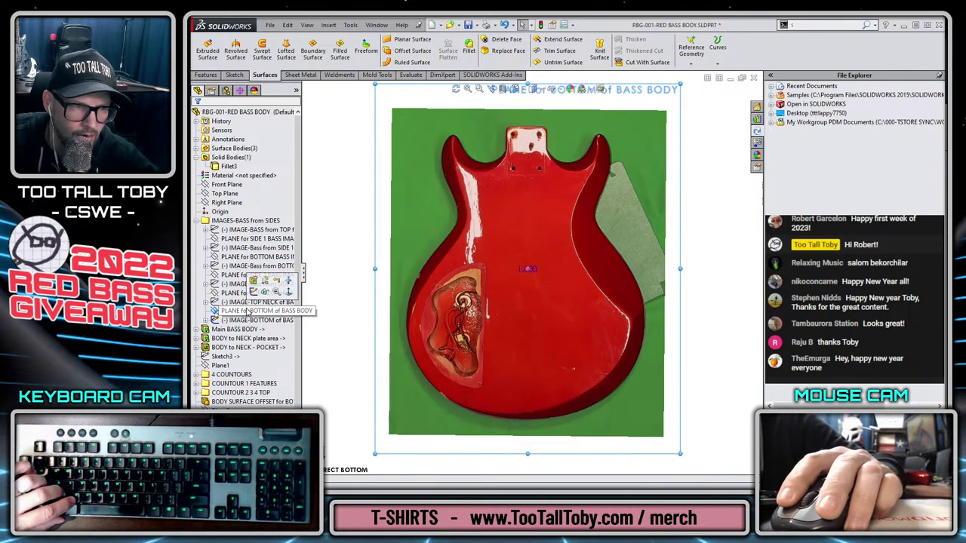
pyautogui.click(253, 292)
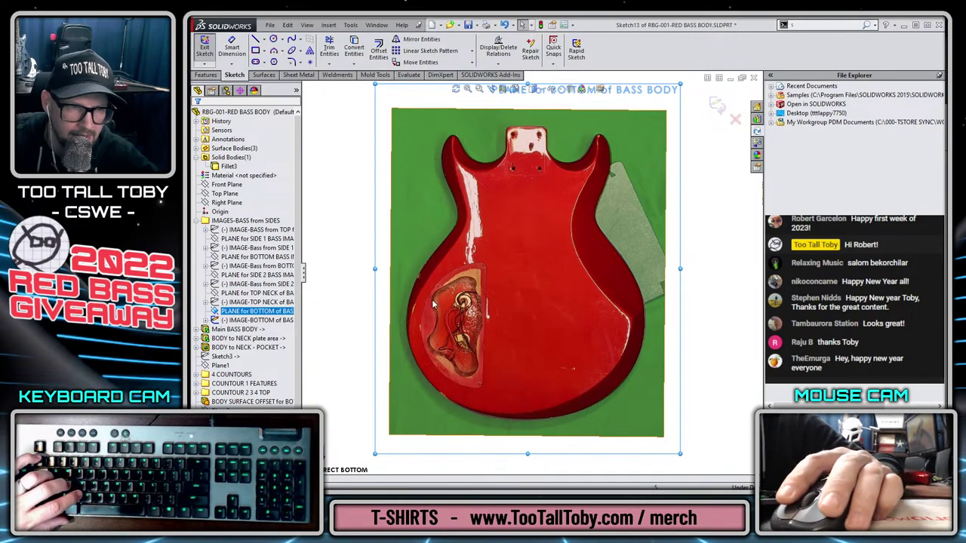
pyautogui.press('s')
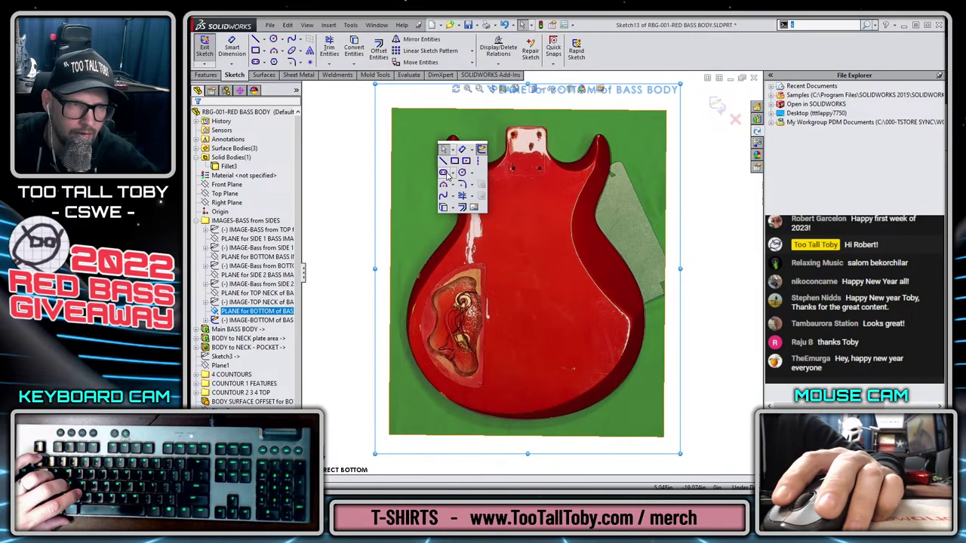
pyautogui.click(444, 196)
pyautogui.scroll(-5, 460, 167)
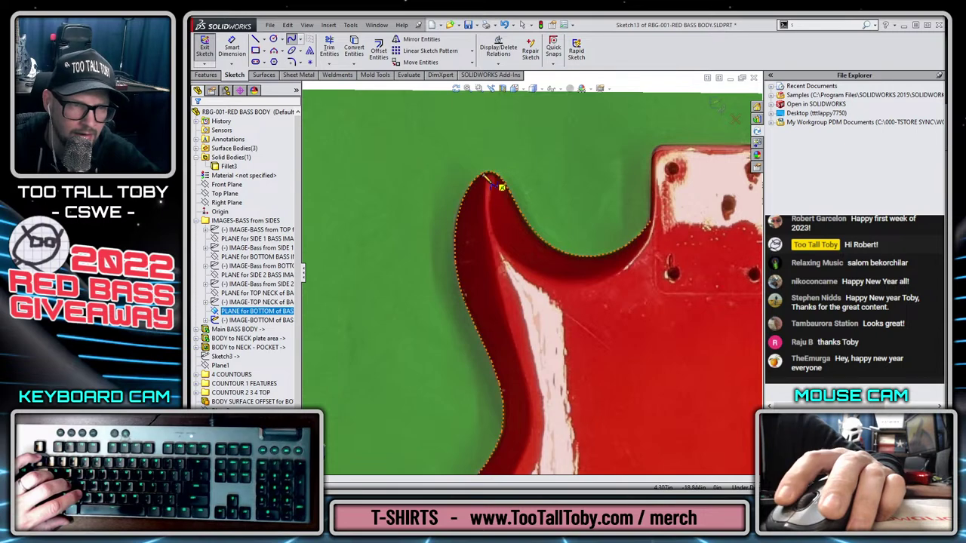
pyautogui.scroll(-4, 481, 170)
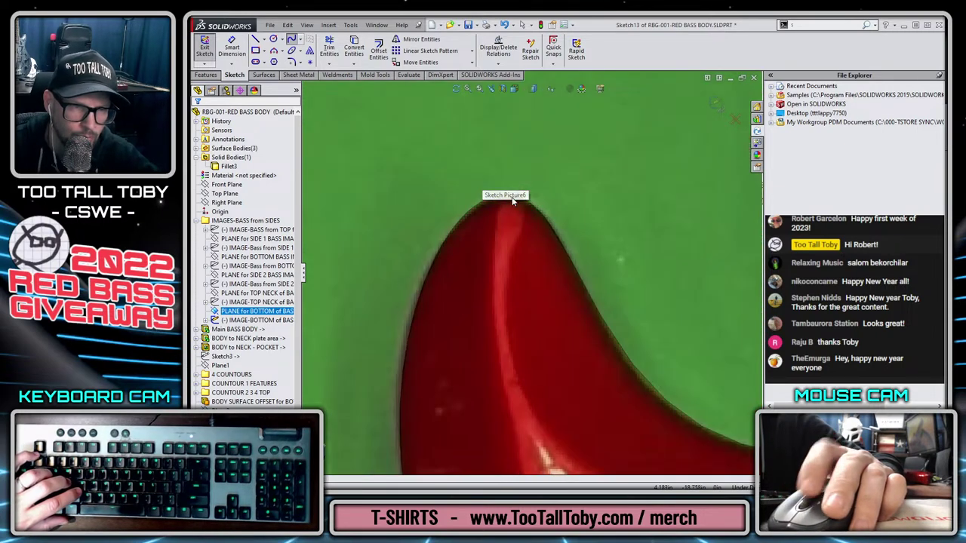
pyautogui.scroll(-2, 241, 377)
pyautogui.rightClick(242, 365)
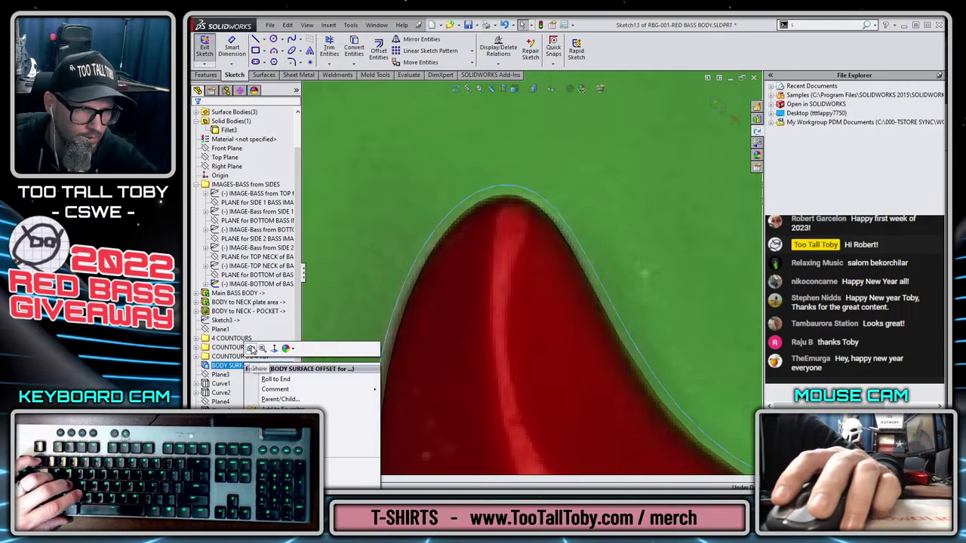
pyautogui.click(252, 350)
pyautogui.press('Escape')
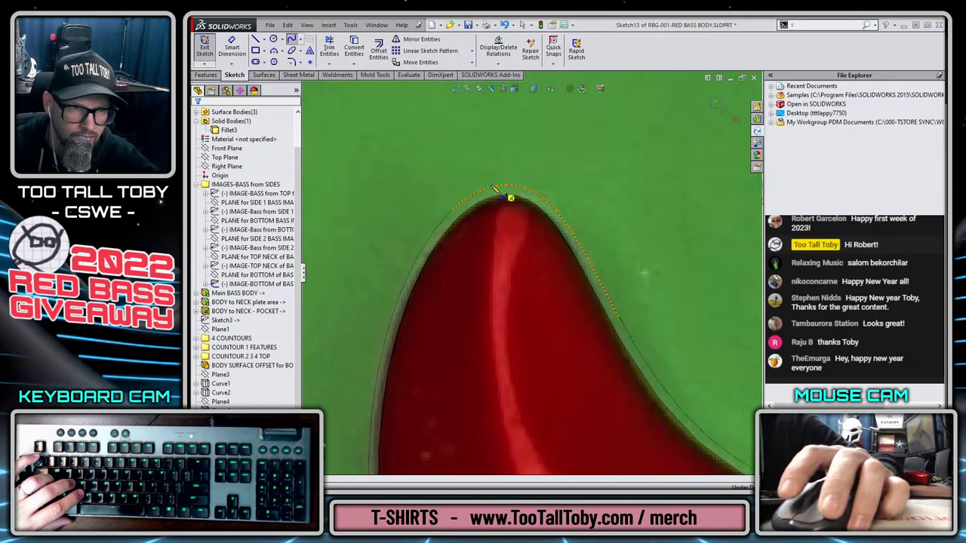
# Sketch a three-point spline about 13 in long from the horn tip past the waist to the body edge beside the control cavity.
pyautogui.click(494, 189)
pyautogui.scroll(6, 498, 196)
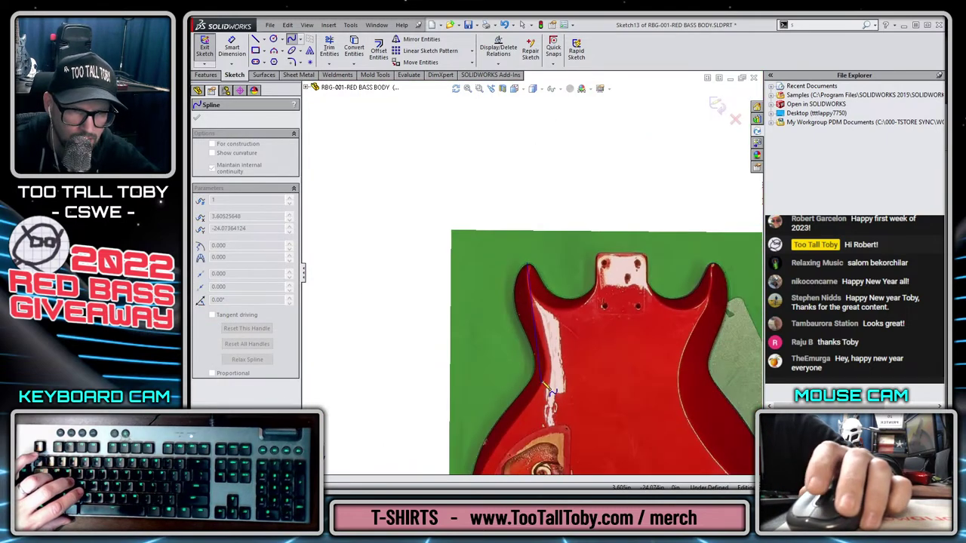
pyautogui.scroll(2, 554, 375)
pyautogui.scroll(-6, 528, 393)
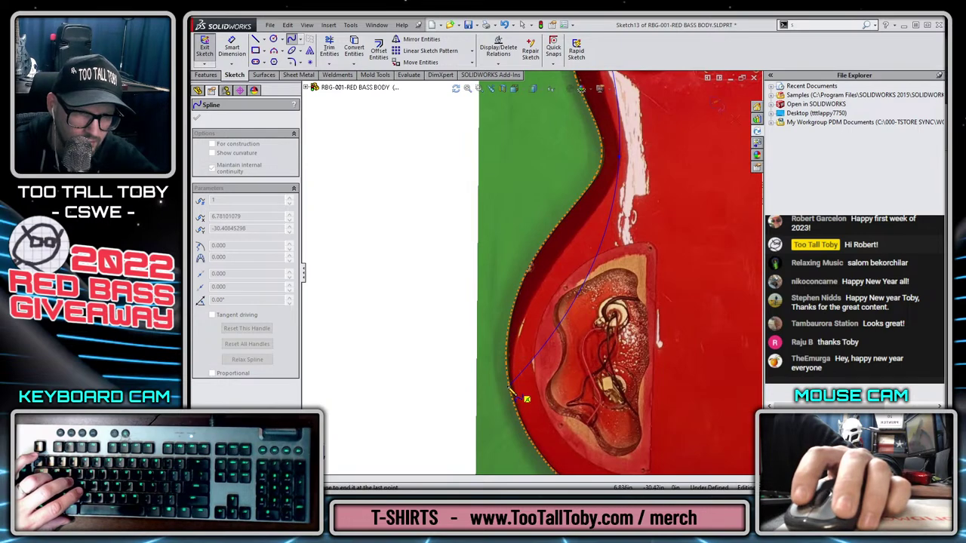
pyautogui.scroll(-4, 510, 390)
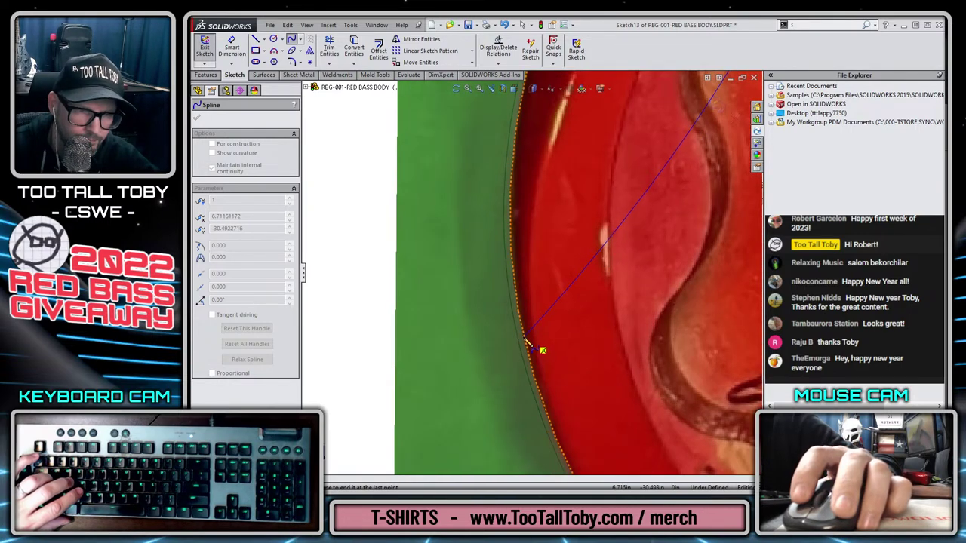
pyautogui.doubleClick(531, 383)
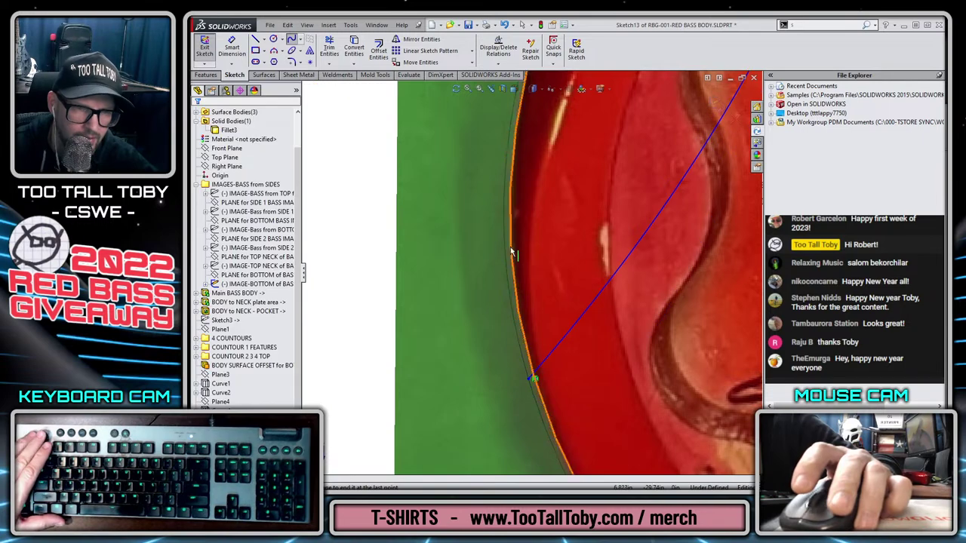
# Adjust the spline's tangents at the cavity-side end point and the waist point so the curve bends toward the pictured contour line.
pyautogui.scroll(5, 569, 211)
pyautogui.click(578, 245)
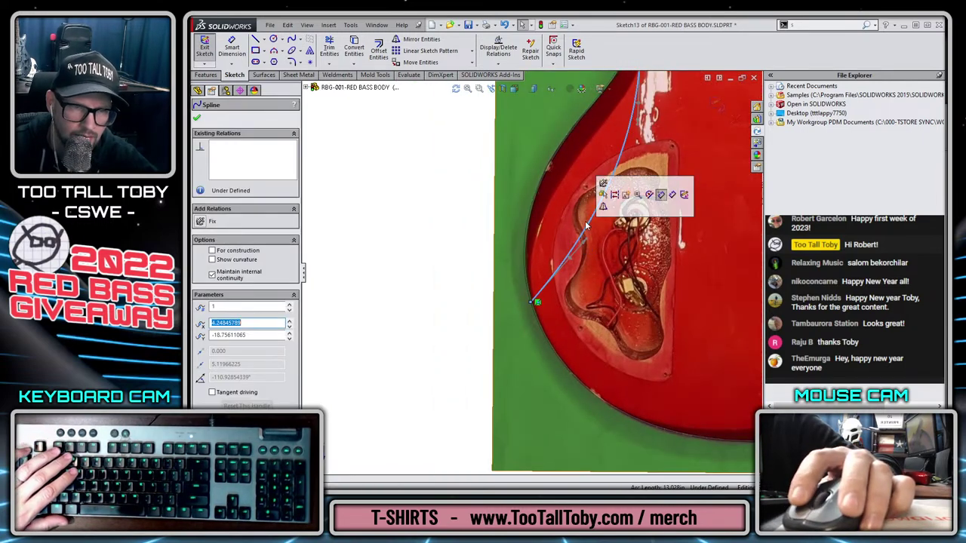
pyautogui.moveTo(530, 224); pyautogui.dragTo(513, 233)
pyautogui.scroll(4, 531, 272)
pyautogui.scroll(-4, 567, 220)
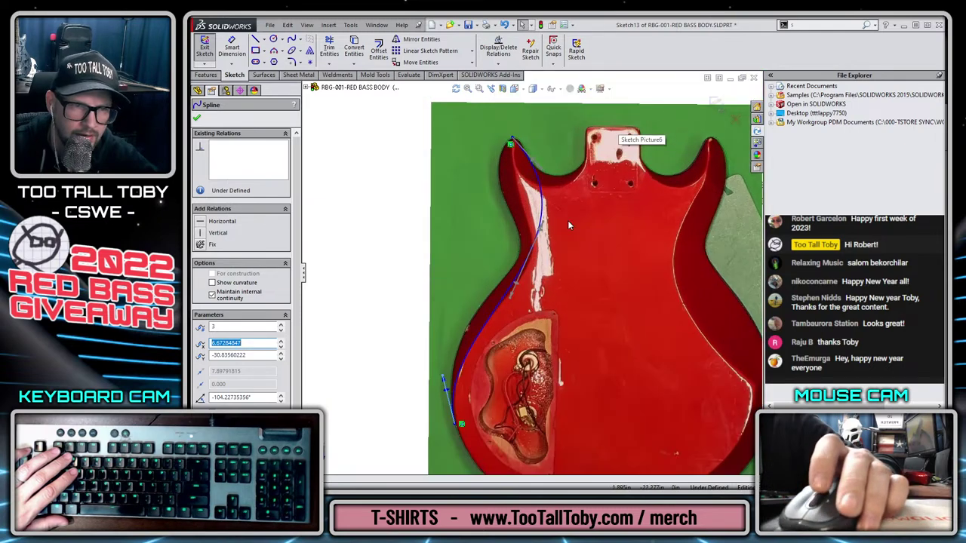
pyautogui.click(489, 295)
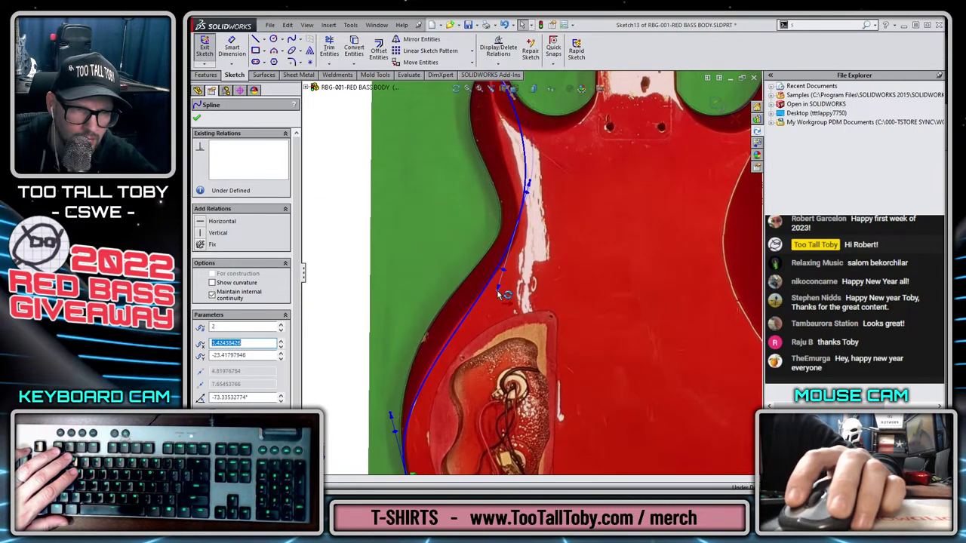
pyautogui.scroll(-3, 525, 186)
pyautogui.scroll(4, 526, 182)
pyautogui.scroll(-3, 520, 113)
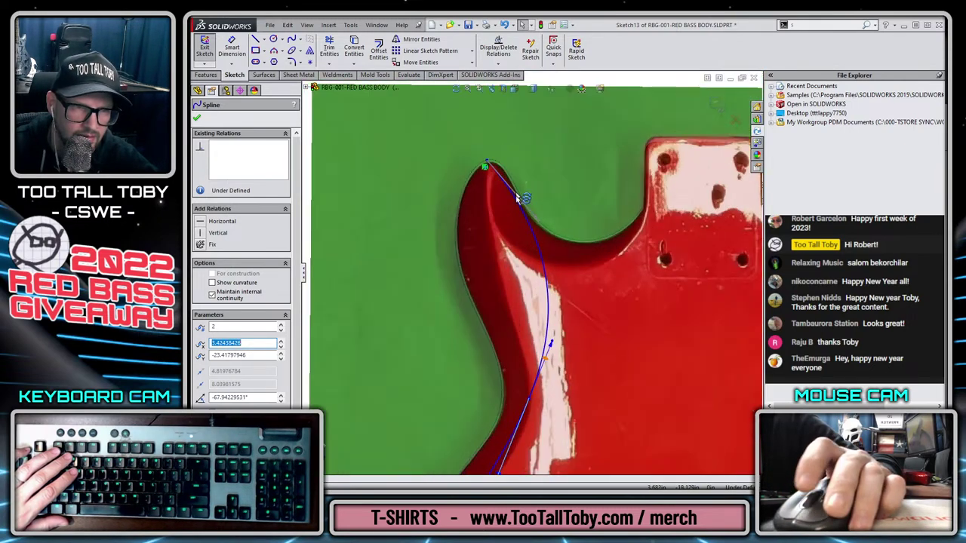
# Reposition the spline's horn end point and steepen the tangents there and at the waist to follow the contour line in the picture.
pyautogui.moveTo(543, 233); pyautogui.dragTo(477, 262)
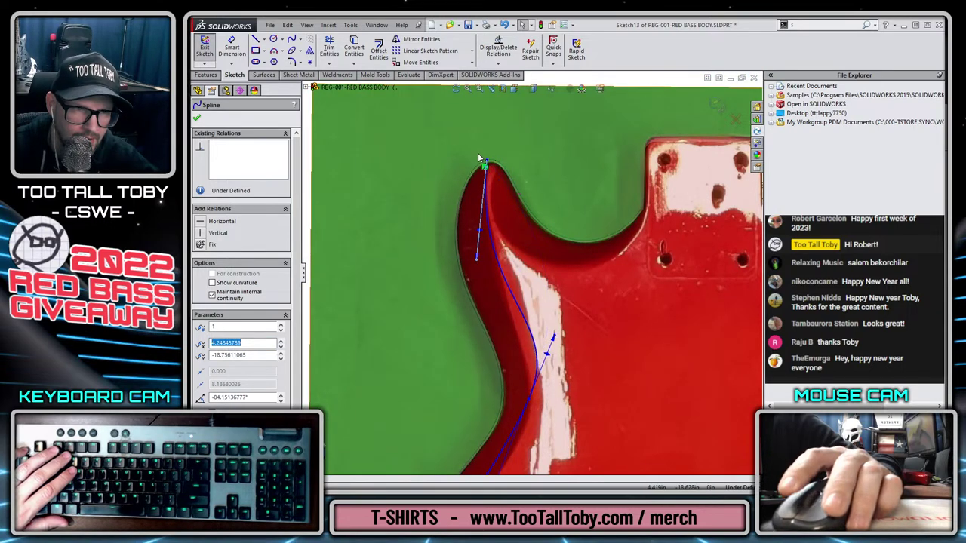
pyautogui.scroll(-3, 511, 203)
pyautogui.moveTo(511, 202); pyautogui.dragTo(504, 203)
pyautogui.scroll(6, 524, 258)
pyautogui.scroll(-4, 575, 382)
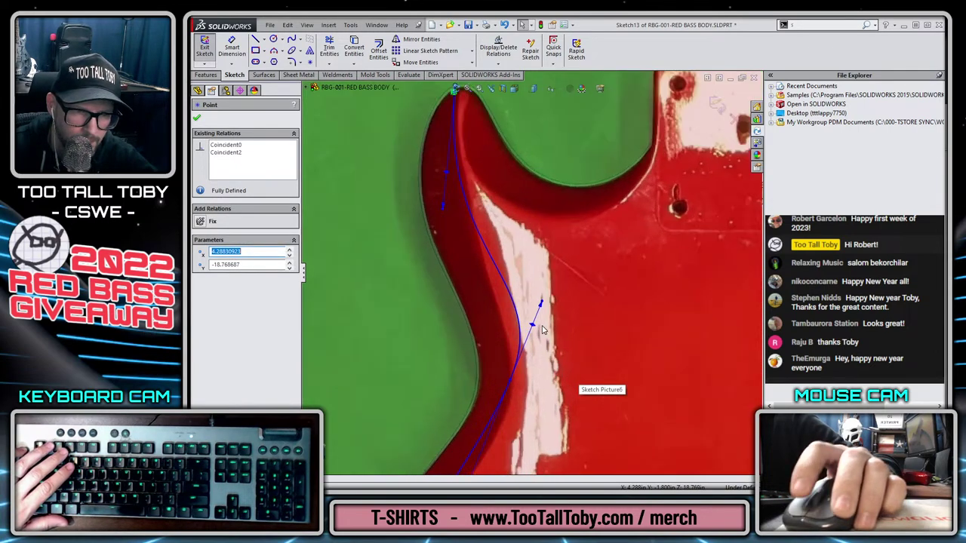
pyautogui.moveTo(542, 305); pyautogui.dragTo(514, 318)
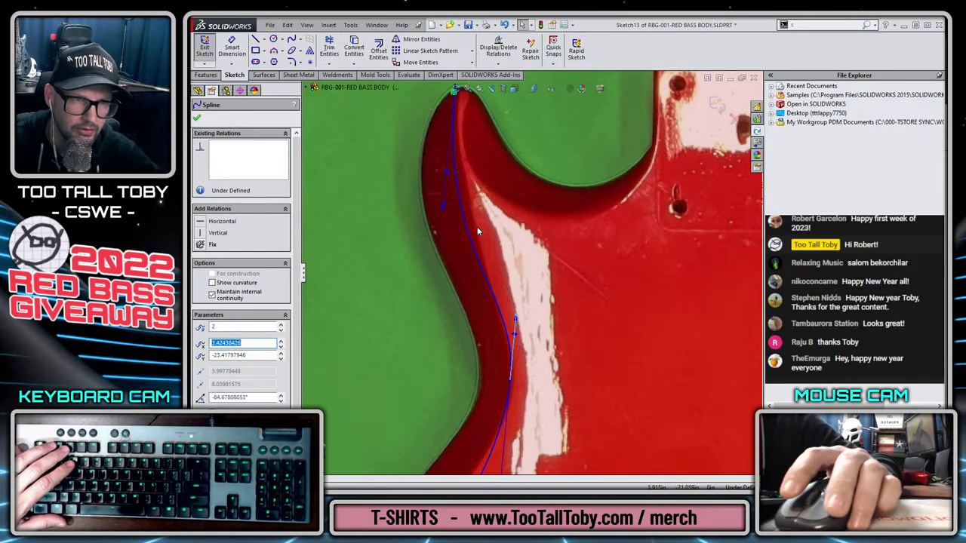
pyautogui.moveTo(445, 215); pyautogui.dragTo(452, 205)
# Lengthen the tangent at the cavity-side end point and fine-tune the waist tangent so the spline matches the pictured contour along the body's side.
pyautogui.scroll(5, 453, 204)
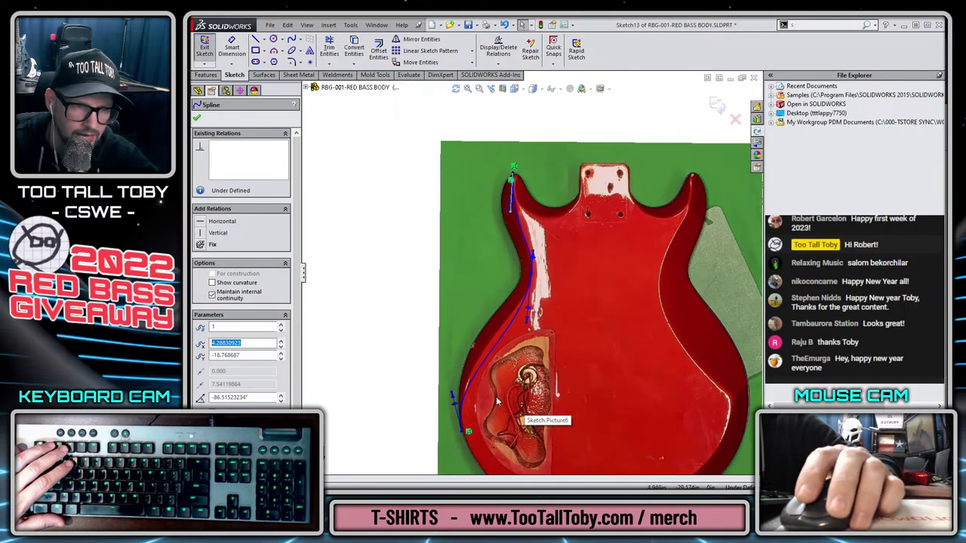
pyautogui.scroll(-4, 490, 399)
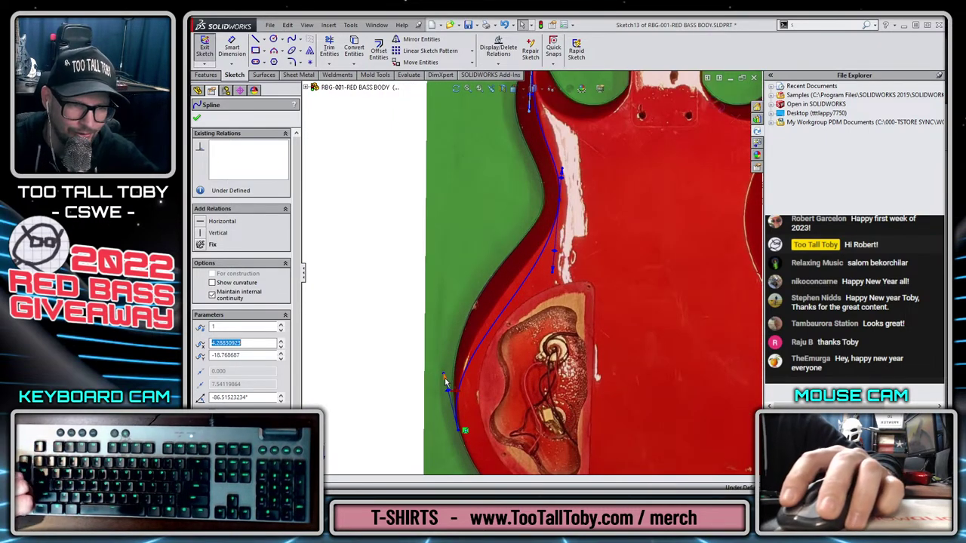
pyautogui.moveTo(442, 383); pyautogui.dragTo(450, 331)
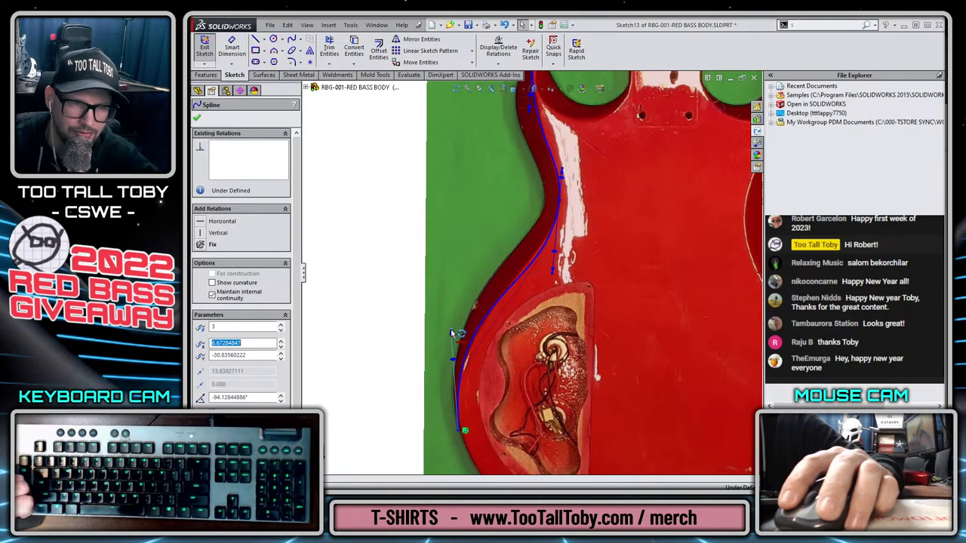
pyautogui.click(552, 275)
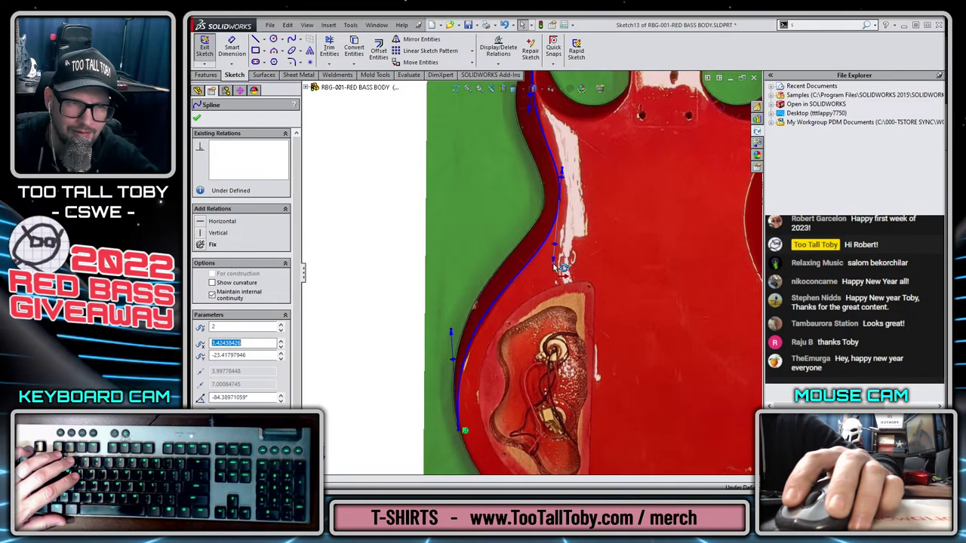
pyautogui.scroll(3, 553, 265)
pyautogui.keyDown('ctrl'); pyautogui.moveTo(600, 226); pyautogui.dragTo(595, 244, button='middle'); pyautogui.keyUp('ctrl')
pyautogui.scroll(-1, 550, 381)
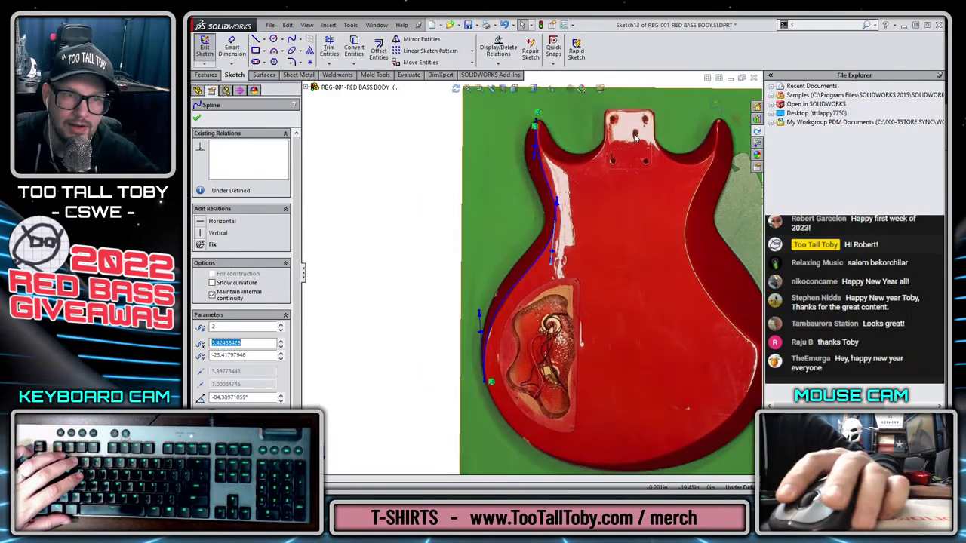
# Finish the contour spline sketch on the back image and set its sketch colour to yellow.
pyautogui.click(716, 103)
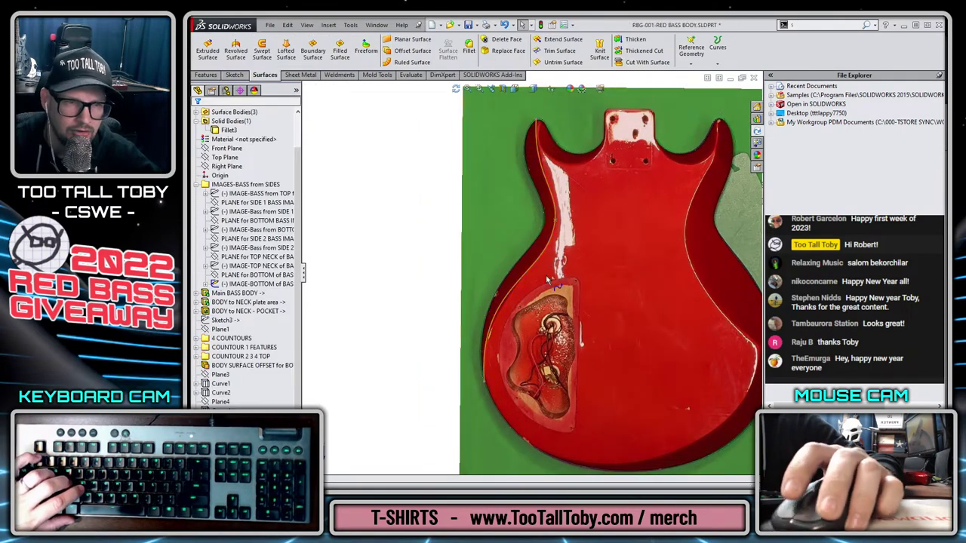
pyautogui.rightClick(223, 321)
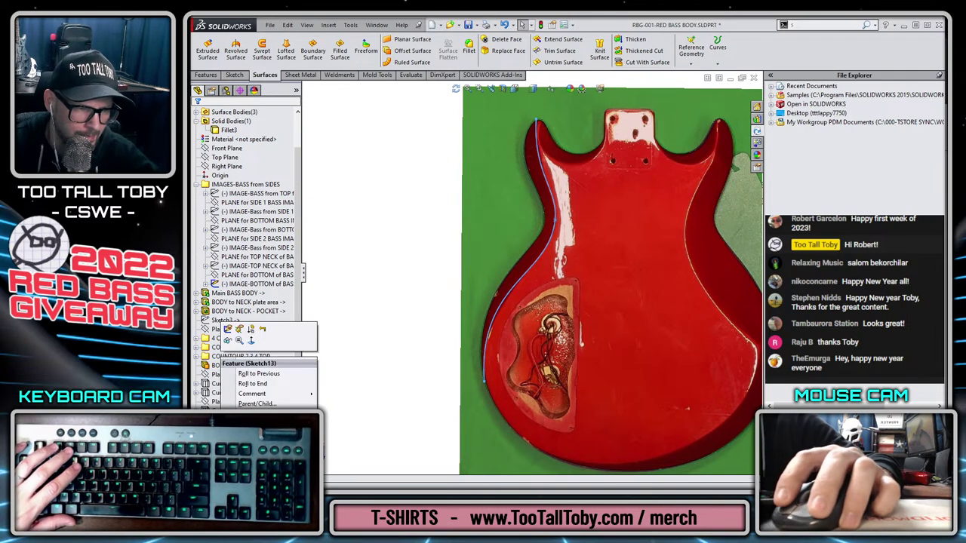
pyautogui.click(253, 444)
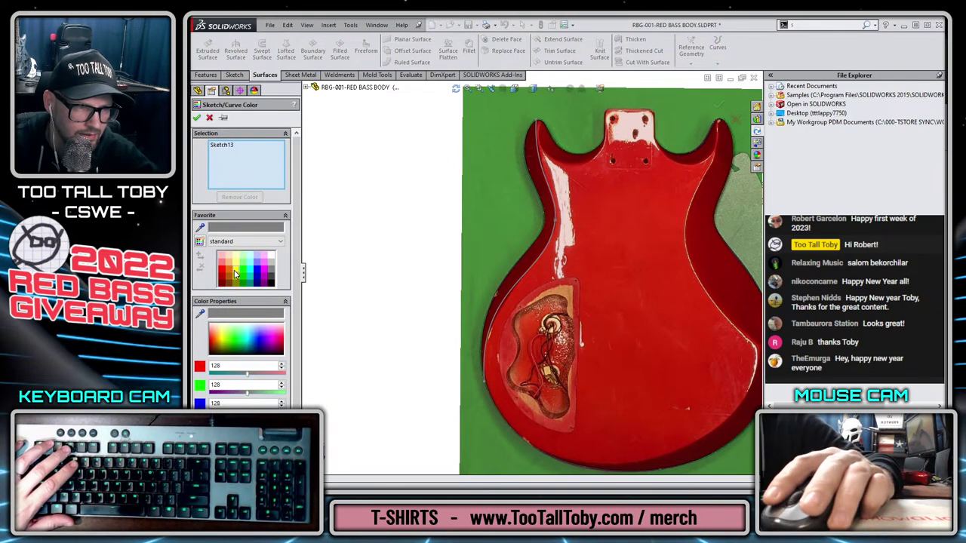
pyautogui.click(237, 266)
pyautogui.click(196, 120)
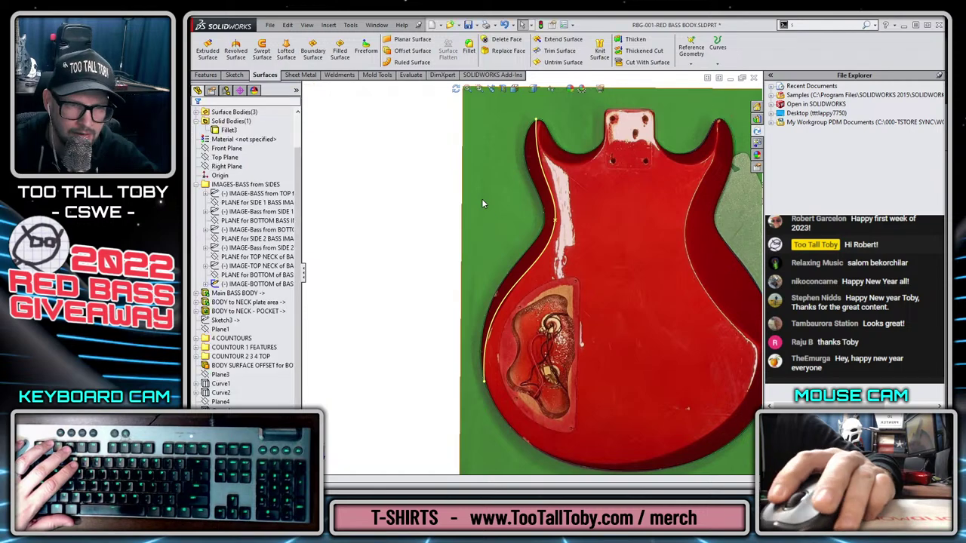
# Hide the IMAGE-BOTTOM of BASS reference sketch and show the side 2 bass reference image.
pyautogui.scroll(2, 482, 268)
pyautogui.moveTo(571, 259); pyautogui.dragTo(612, 263, button='middle')
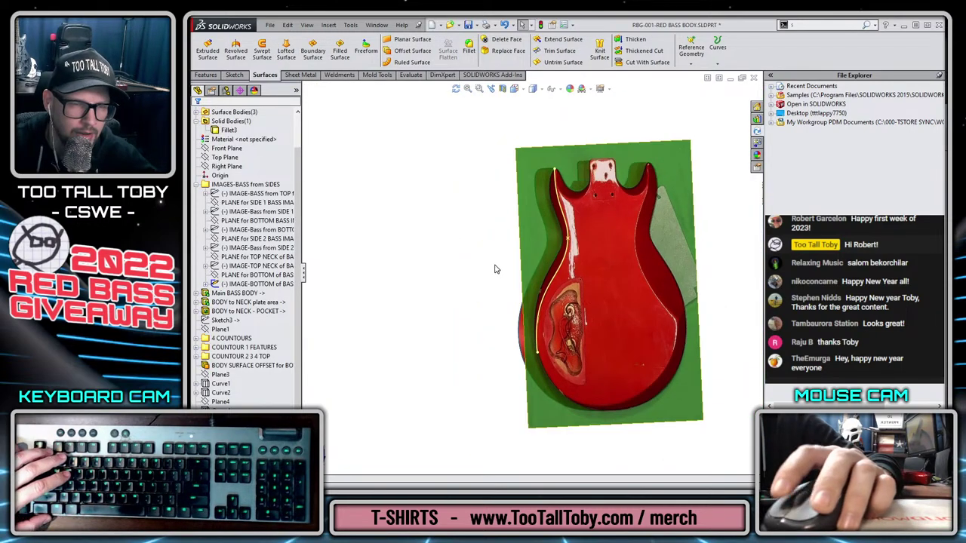
pyautogui.click(257, 284)
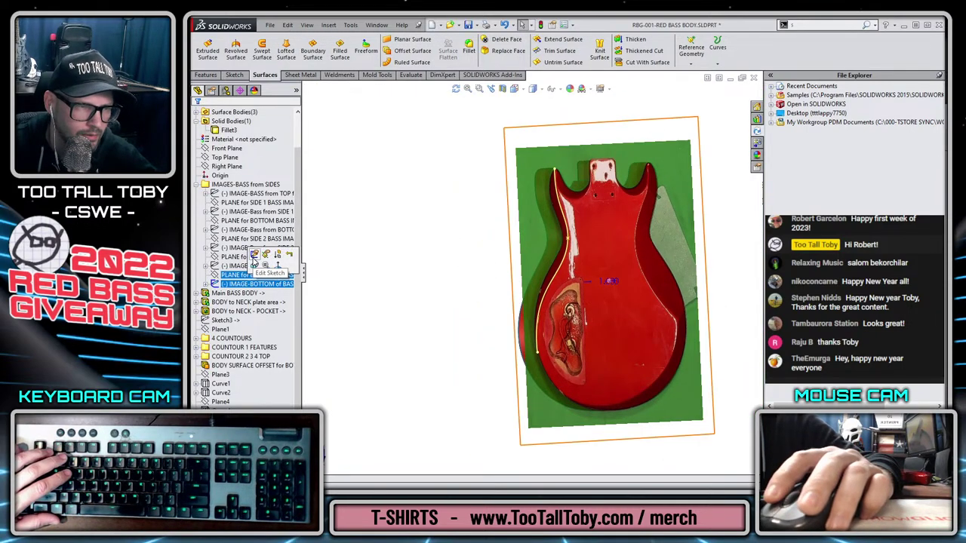
pyautogui.click(254, 264)
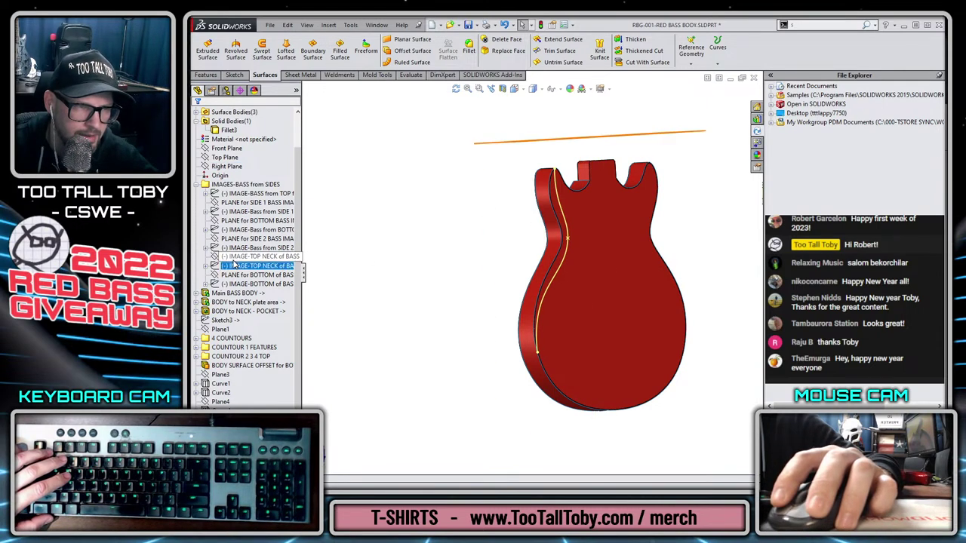
pyautogui.click(240, 249)
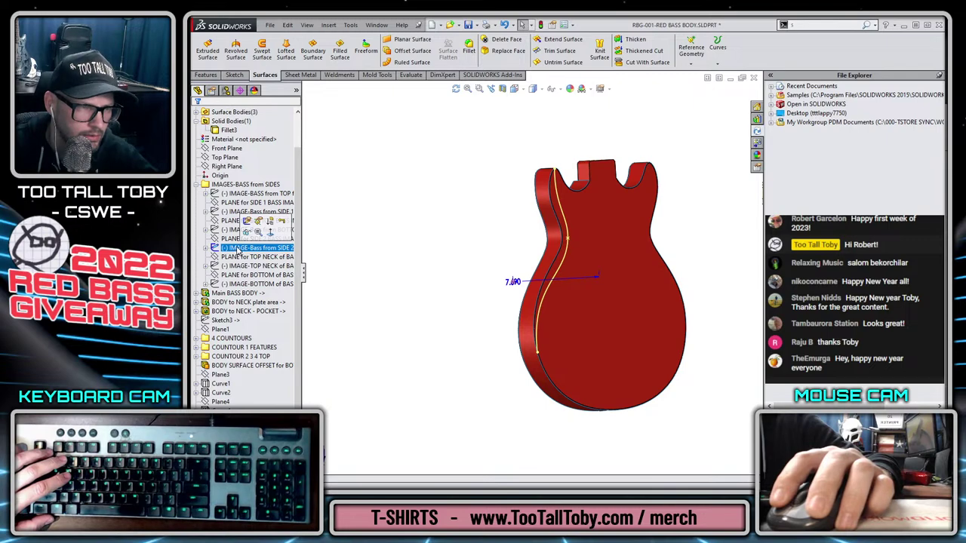
pyautogui.click(246, 234)
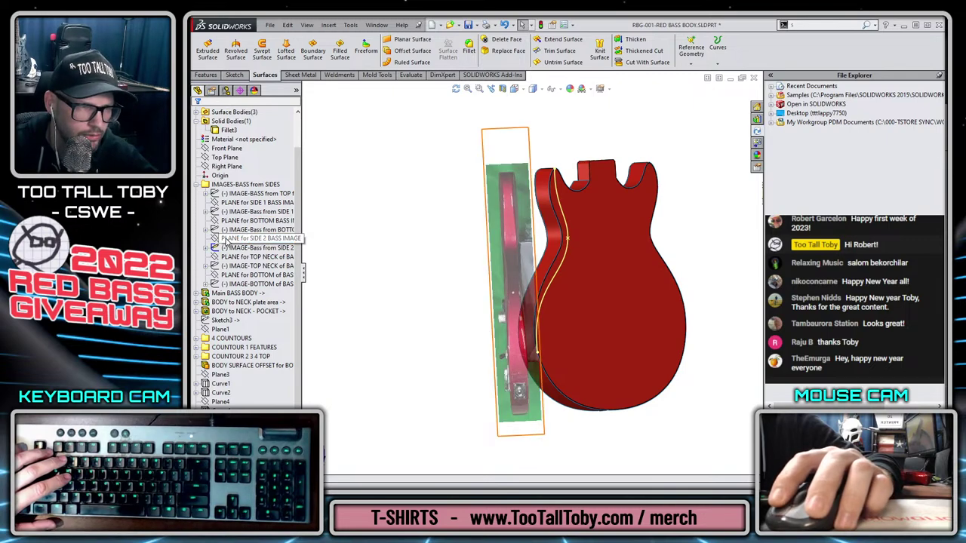
# On the side 2 image plane, sketch a five-point spline about 12 in long tracing the contour from the horn end to the body's back edge.
pyautogui.click(225, 240)
pyautogui.click(233, 226)
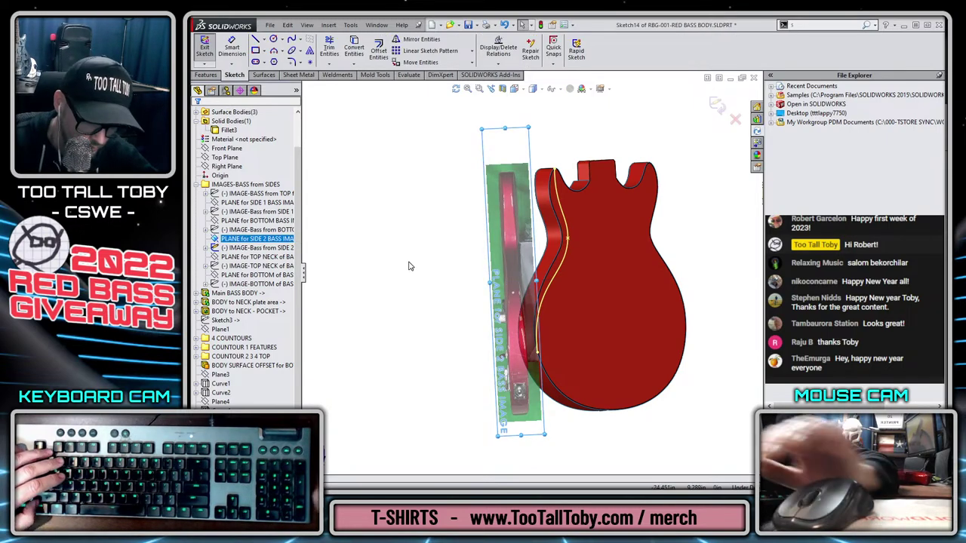
pyautogui.hotkey('ctrl', '8')
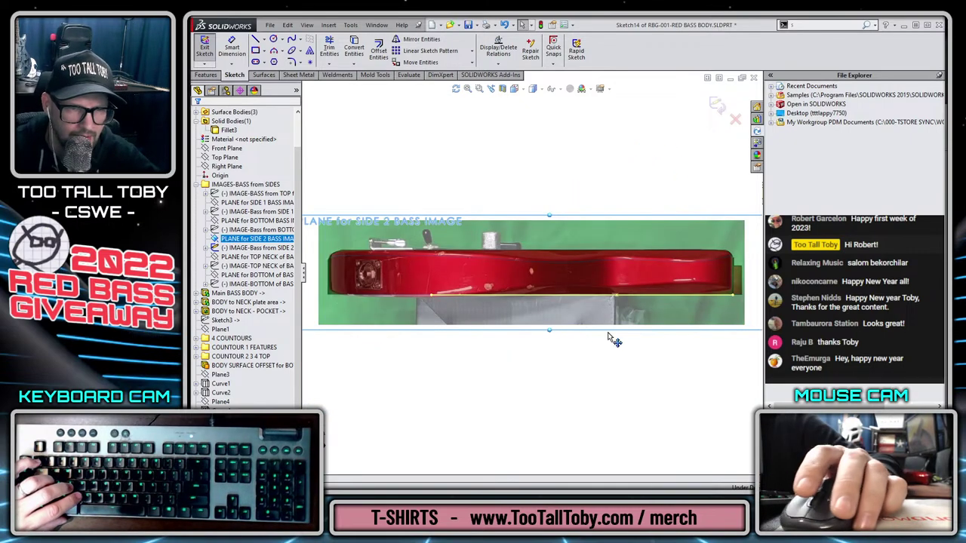
pyautogui.scroll(-3, 611, 339)
pyautogui.scroll(2, 629, 293)
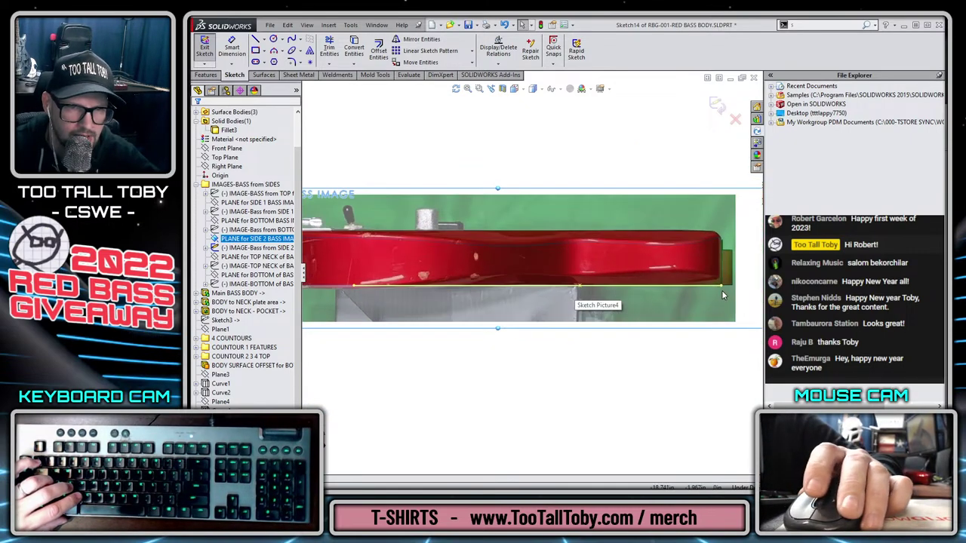
pyautogui.scroll(-1, 721, 290)
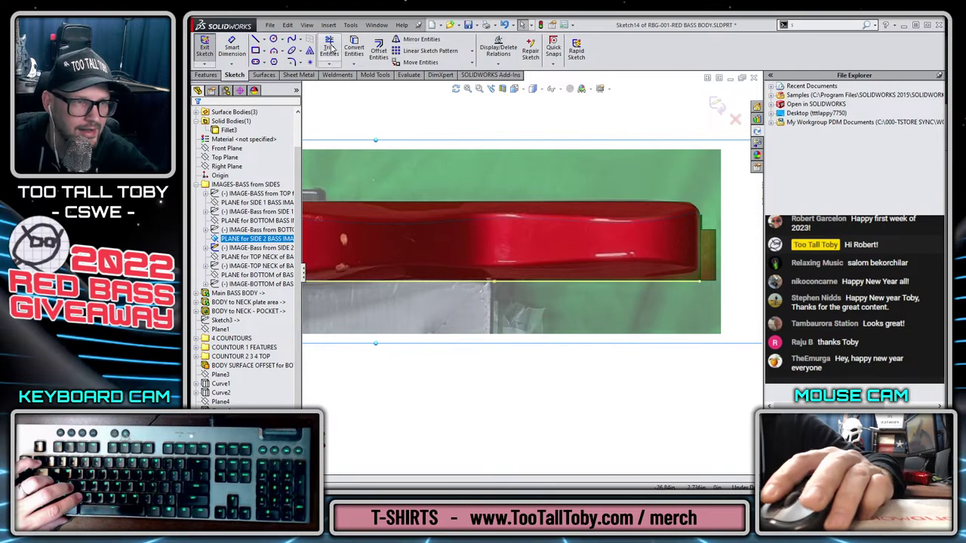
pyautogui.click(292, 39)
pyautogui.scroll(-3, 697, 280)
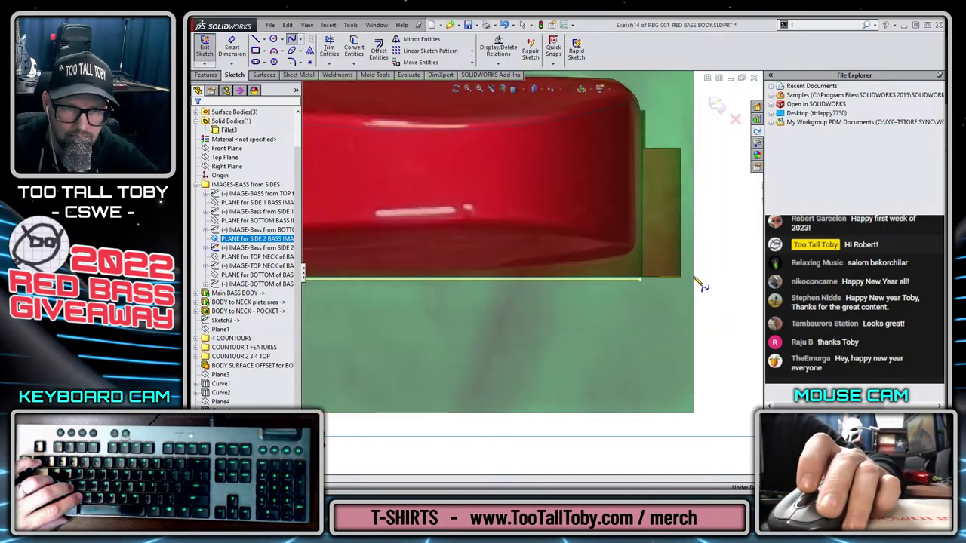
pyautogui.click(646, 259)
pyautogui.scroll(3, 528, 252)
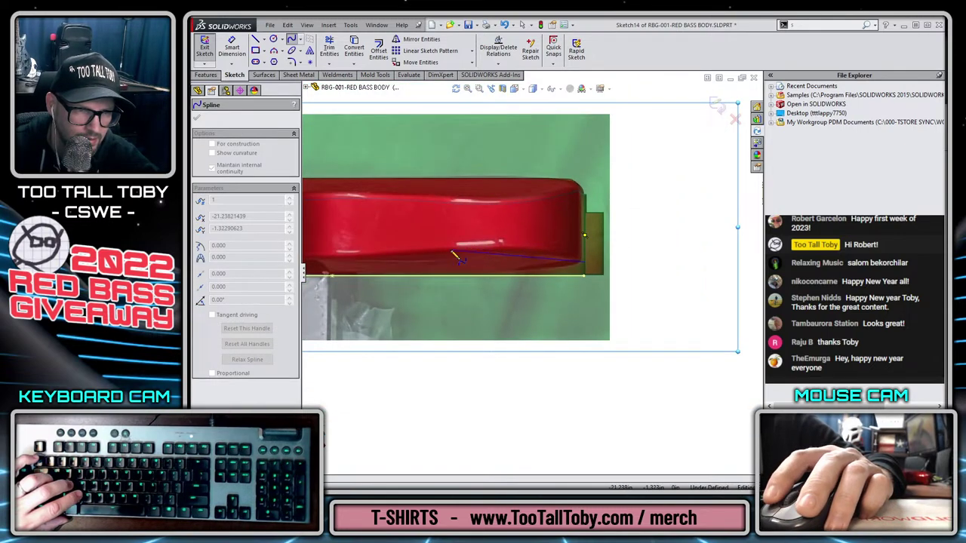
pyautogui.click(452, 252)
pyautogui.scroll(3, 348, 272)
pyautogui.scroll(-3, 352, 273)
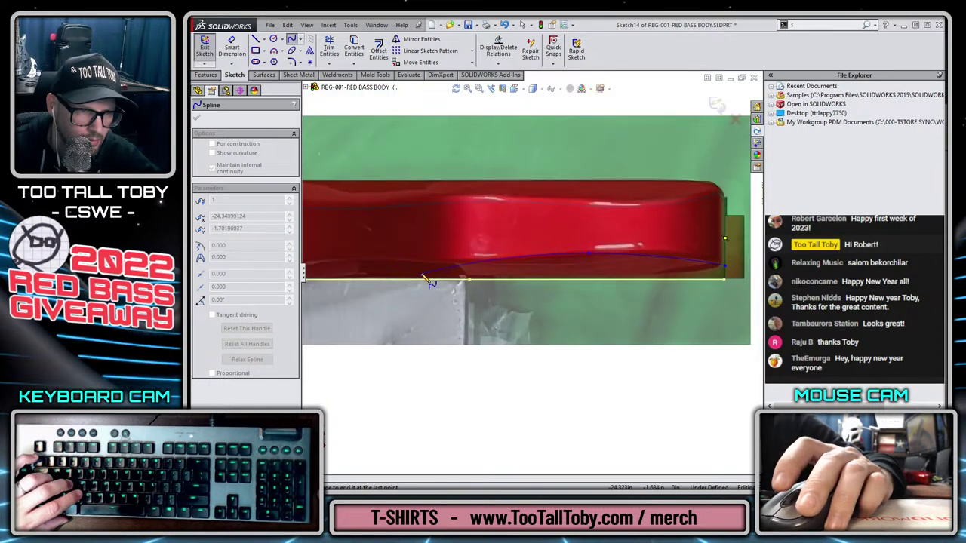
pyautogui.keyDown('ctrl'); pyautogui.moveTo(427, 270); pyautogui.dragTo(458, 283, button='middle'); pyautogui.keyUp('ctrl')
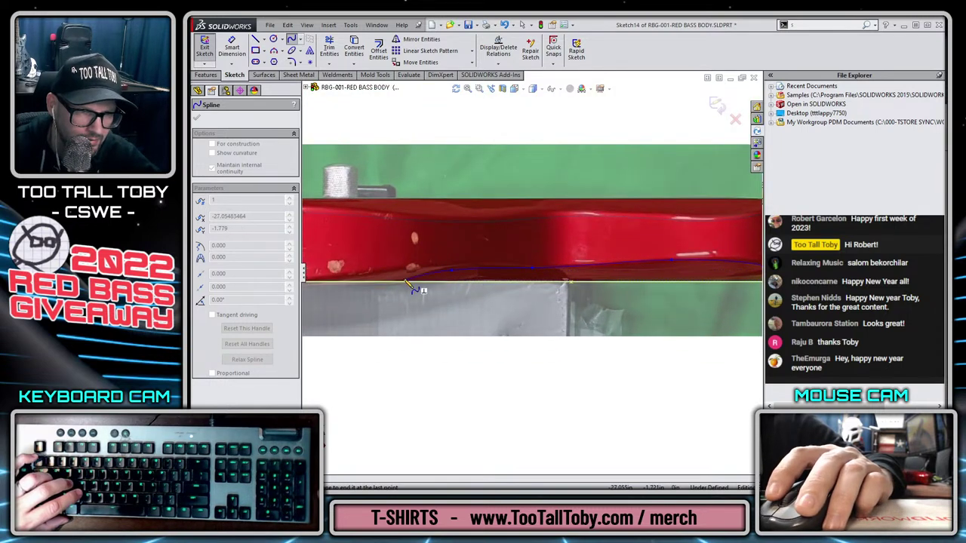
pyautogui.scroll(2, 413, 290)
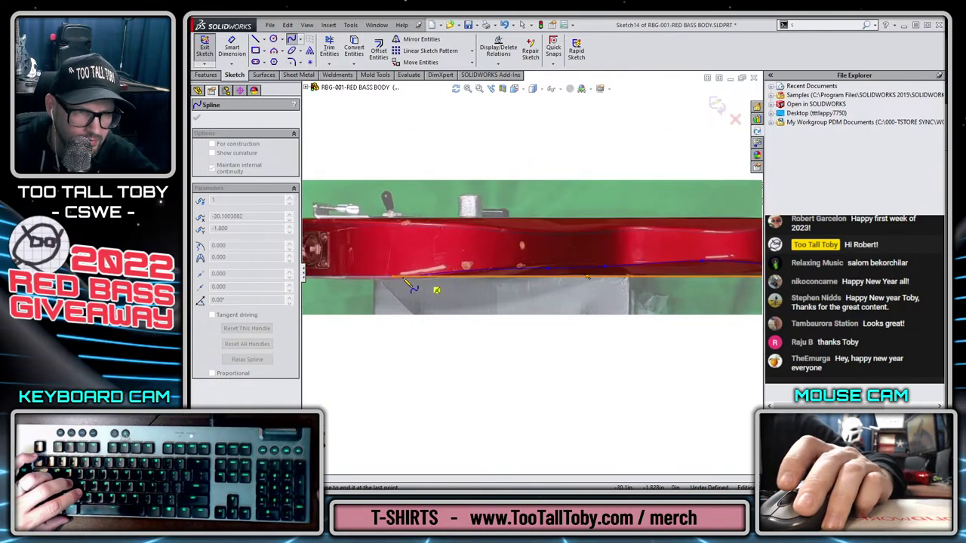
pyautogui.scroll(-5, 406, 282)
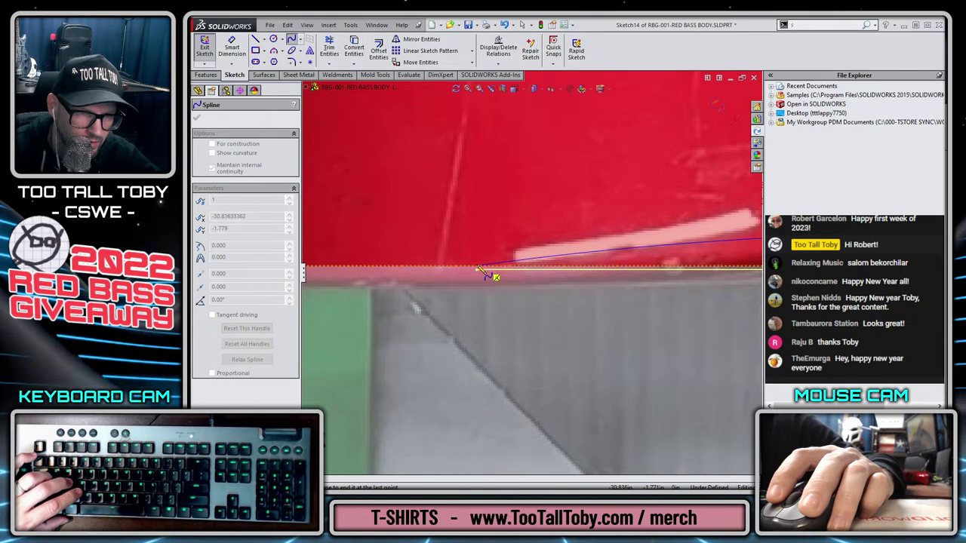
pyautogui.click(477, 269)
pyautogui.press('Escape')
pyautogui.scroll(9, 606, 278)
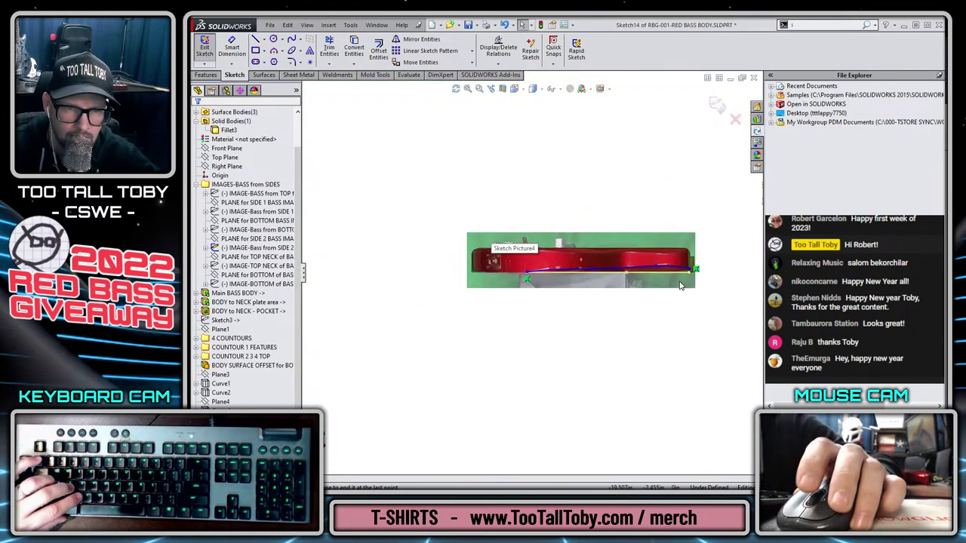
# Try to reposition the side-view spline's point near the waist to follow the pictured contour, and undo the move.
pyautogui.keyDown('ctrl'); pyautogui.moveTo(681, 281); pyautogui.dragTo(564, 272, button='middle'); pyautogui.keyUp('ctrl')
pyautogui.scroll(-2, 564, 272)
pyautogui.scroll(-3, 565, 271)
pyautogui.scroll(3, 502, 275)
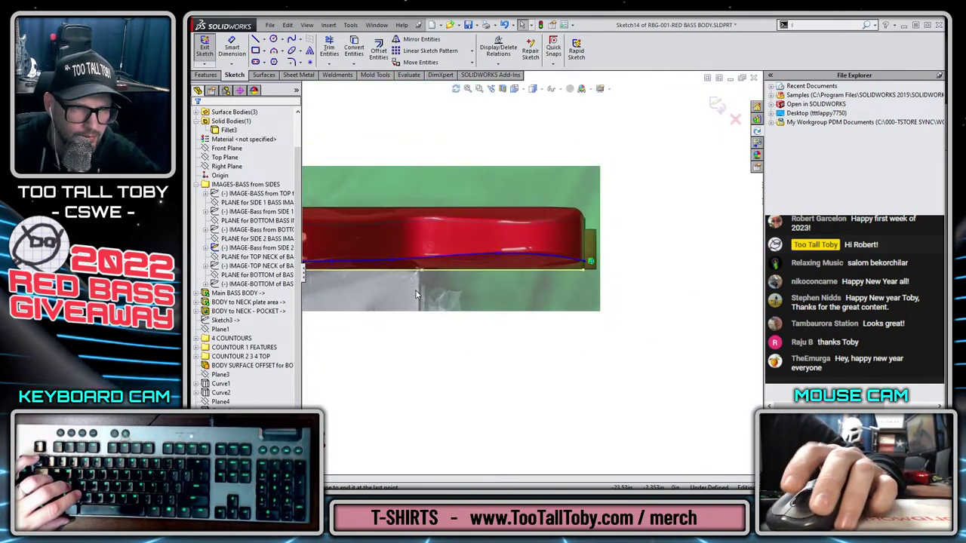
pyautogui.scroll(-3, 398, 293)
pyautogui.scroll(2, 498, 259)
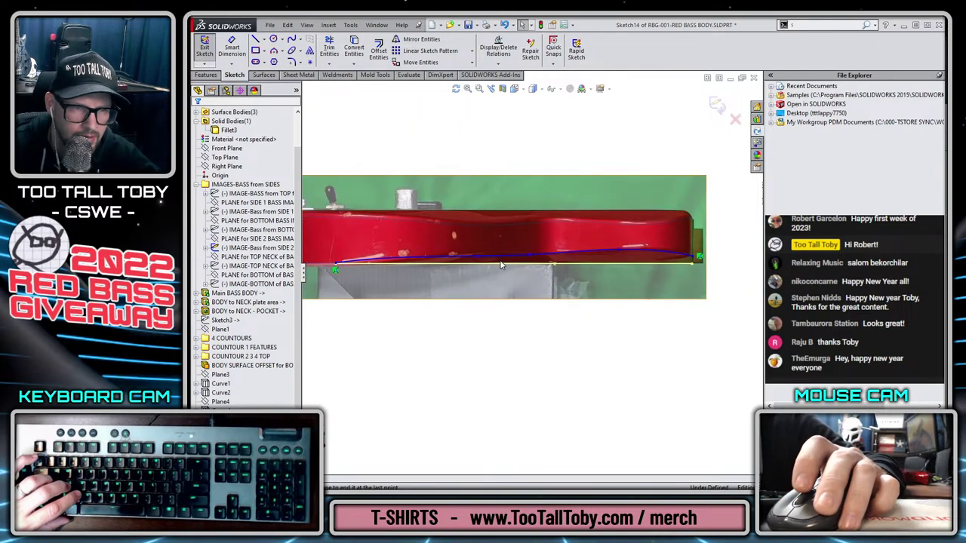
pyautogui.scroll(-3, 498, 254)
pyautogui.scroll(-2, 498, 254)
pyautogui.click(492, 264)
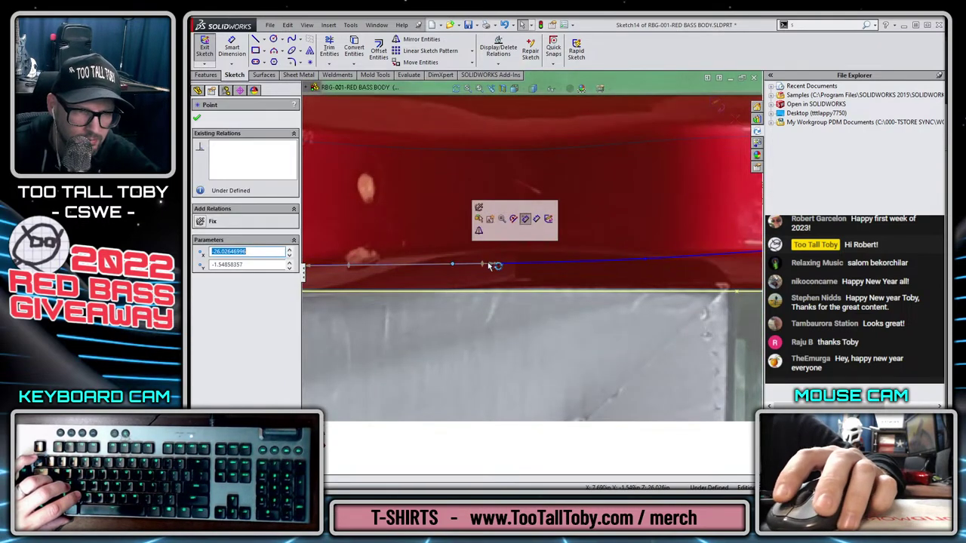
pyautogui.moveTo(495, 262); pyautogui.dragTo(489, 258)
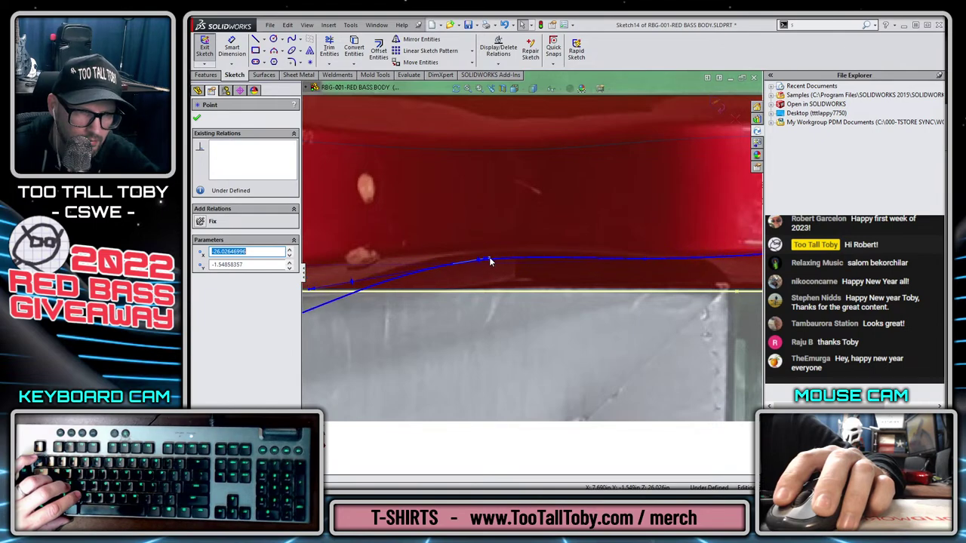
pyautogui.hotkey('ctrl', 'z')
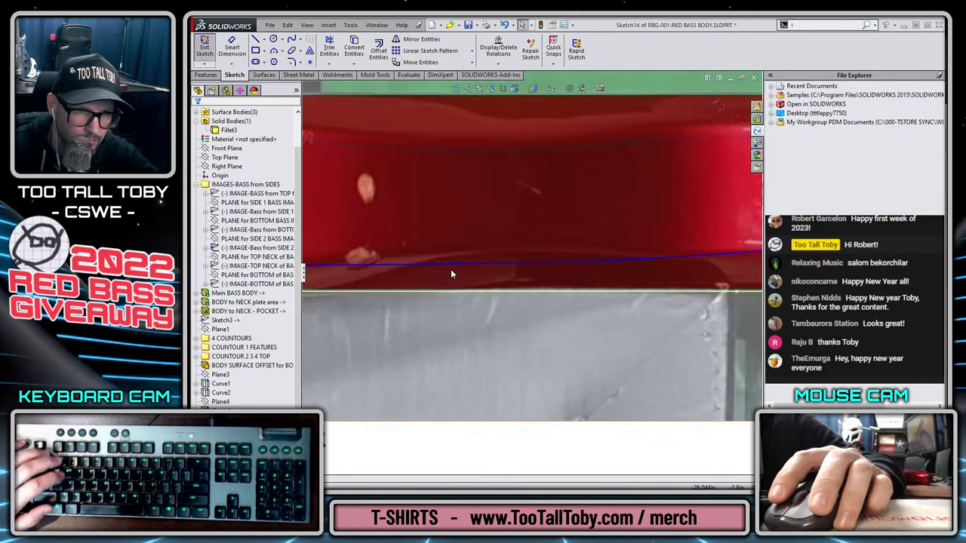
# Move the side-view spline's fourth point to about X -25.51, Y -1.44 in and adjust its tangent to follow the pictured waist contour.
pyautogui.moveTo(453, 265); pyautogui.dragTo(510, 252)
pyautogui.scroll(3, 391, 268)
pyautogui.scroll(-3, 391, 269)
pyautogui.moveTo(452, 260)
pyautogui.mouseDown()
pyautogui.moveTo(455, 272)
pyautogui.moveTo(449, 266)
pyautogui.mouseUp()
pyautogui.scroll(4, 394, 280)
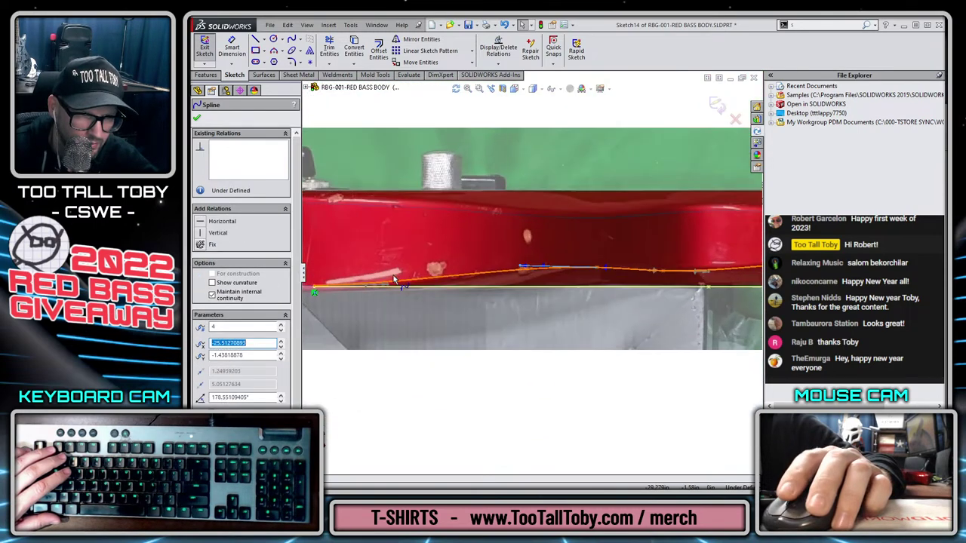
# Stretch the tangent at the side-view spline's back-edge end point to about 7.17 at 179.7° and finish the sketch.
pyautogui.scroll(-2, 535, 287)
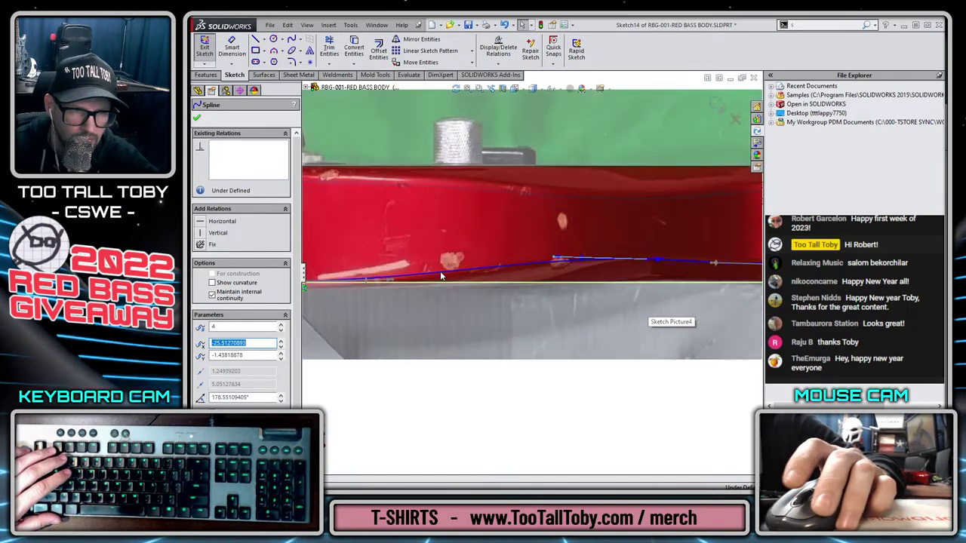
pyautogui.click(395, 283)
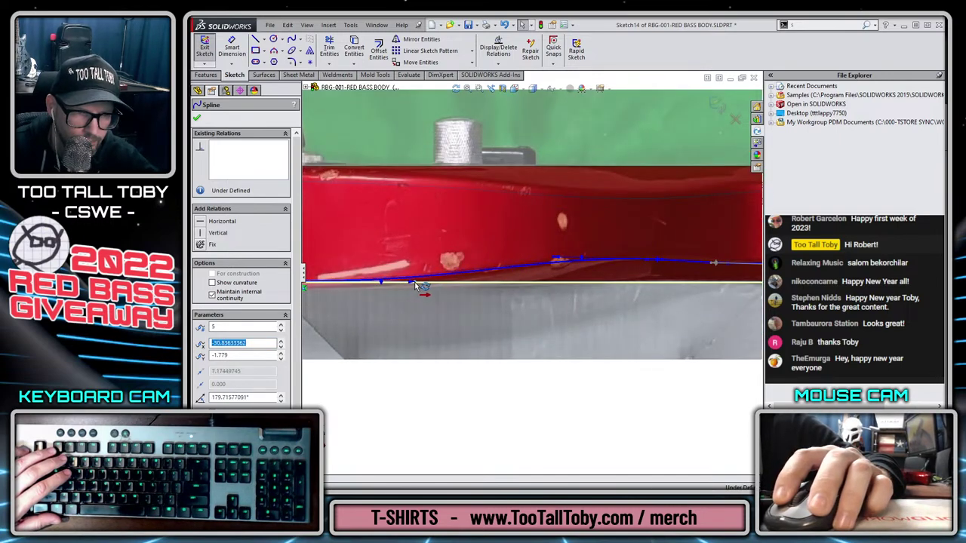
pyautogui.scroll(2, 532, 273)
pyautogui.scroll(4, 634, 276)
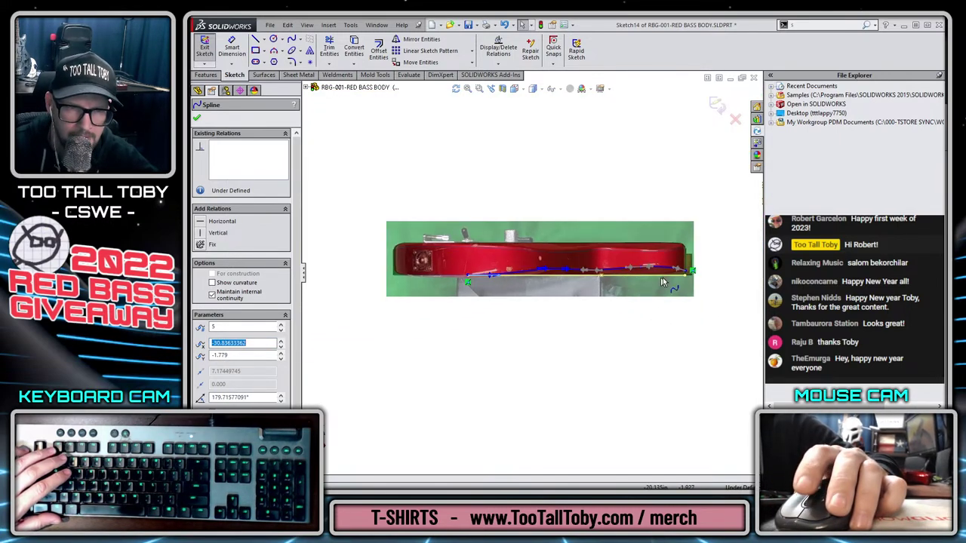
pyautogui.click(510, 325)
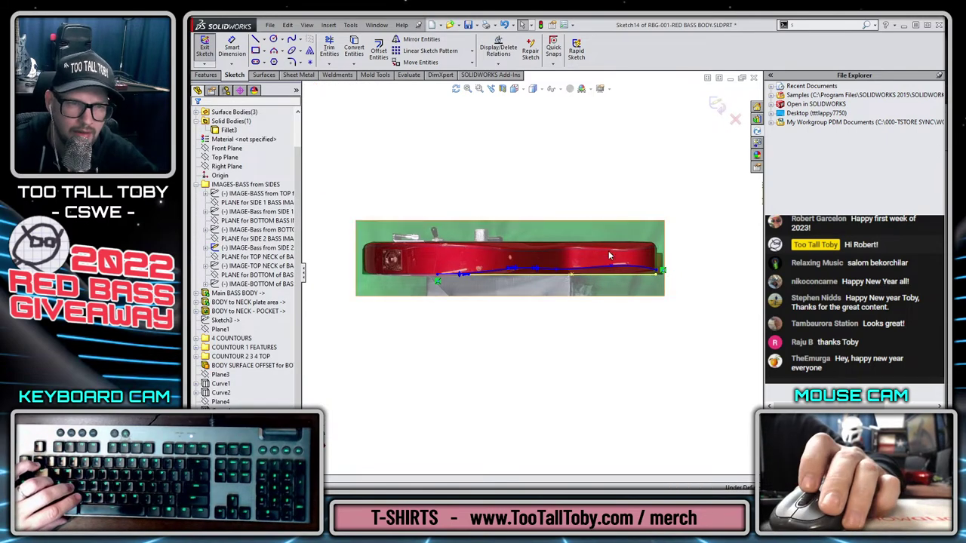
pyautogui.moveTo(608, 250); pyautogui.dragTo(722, 148, button='middle')
pyautogui.hotkey('ctrl', 'b')
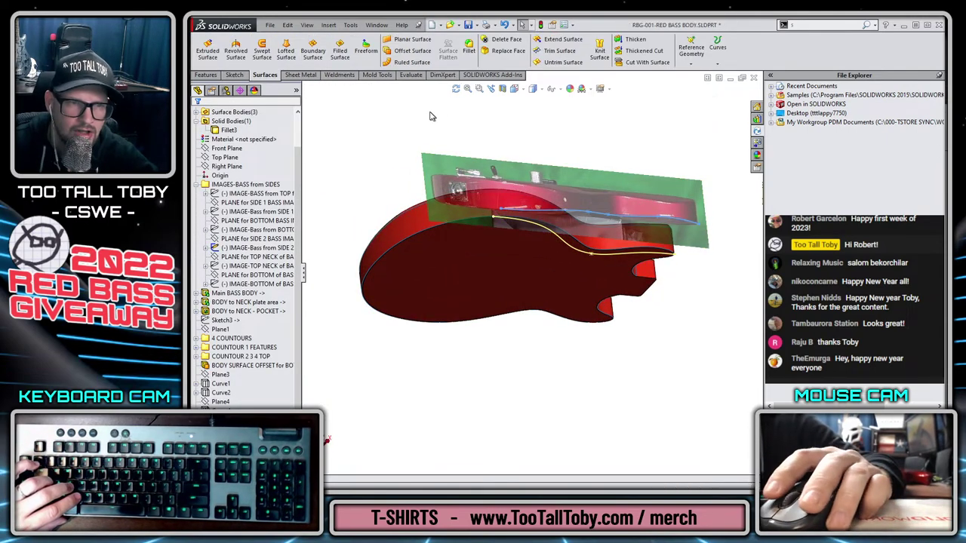
# Project the side-view spline onto the body's side face around the horn and waist, with the projection direction reversed.
pyautogui.click(715, 48)
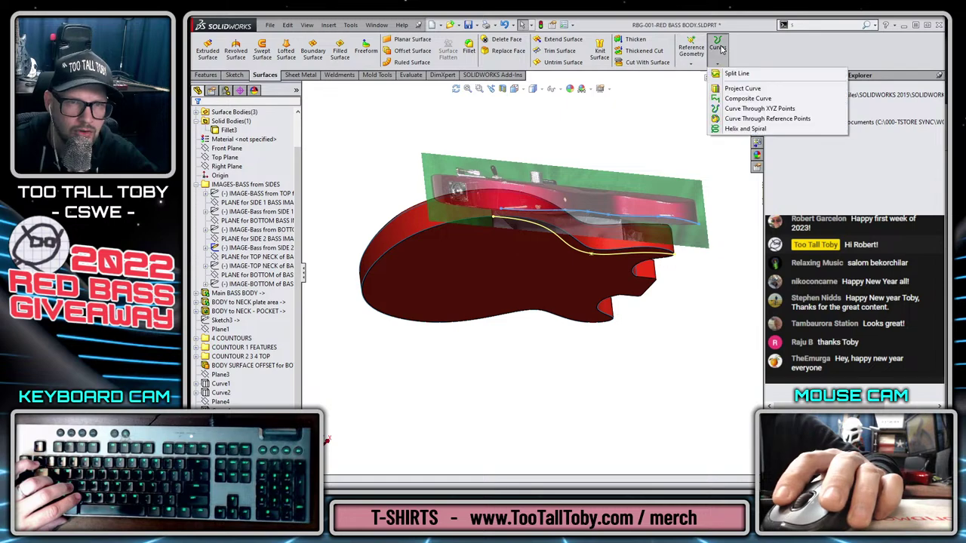
pyautogui.click(731, 87)
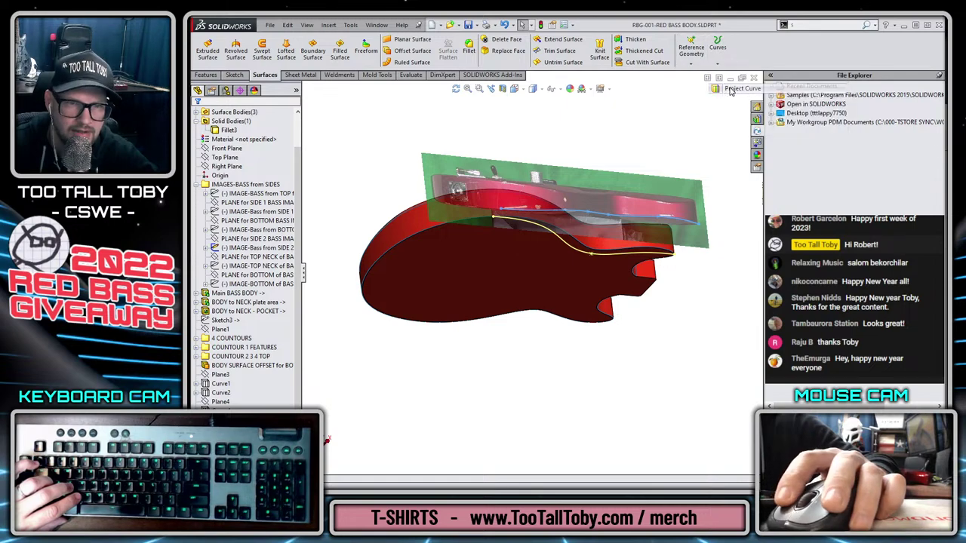
pyautogui.click(607, 244)
pyautogui.click(231, 250)
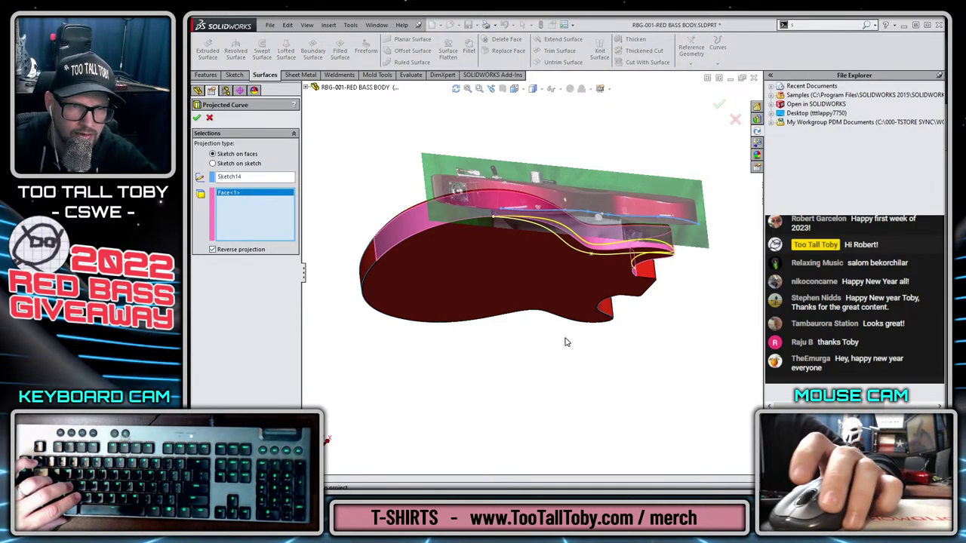
pyautogui.moveTo(594, 353); pyautogui.dragTo(589, 317, button='middle')
pyautogui.scroll(-2, 651, 227)
pyautogui.scroll(-1, 651, 227)
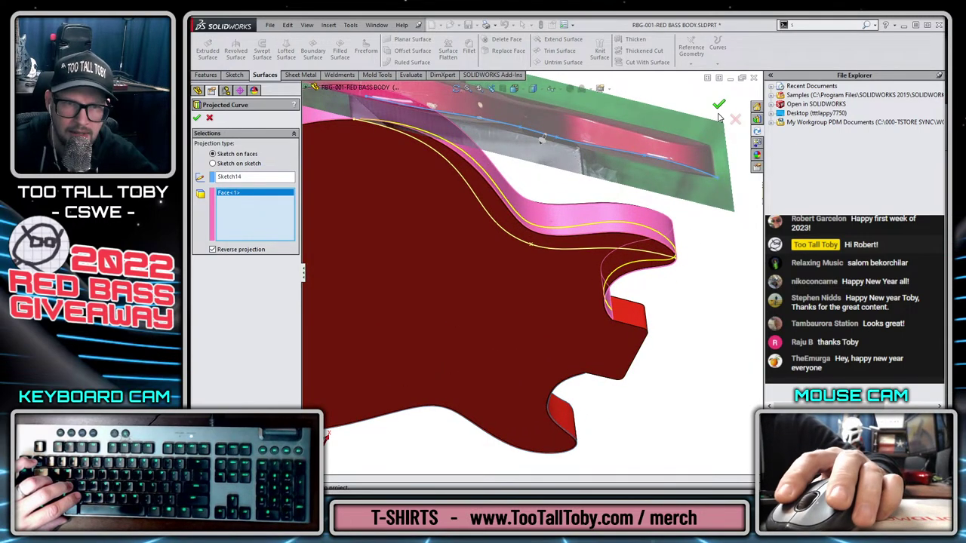
pyautogui.press('Return')
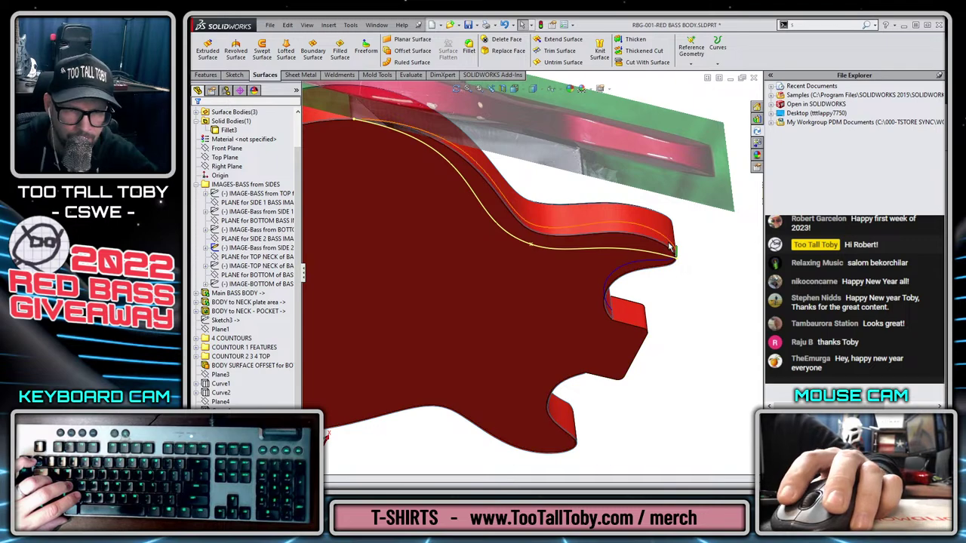
# Edit the side-view sketch, move the spline's horn end point to about X -18.77, Y -1.53 in, and finish the sketch.
pyautogui.scroll(2, 595, 400)
pyautogui.moveTo(596, 400); pyautogui.dragTo(559, 253, button='middle')
pyautogui.press('Escape')
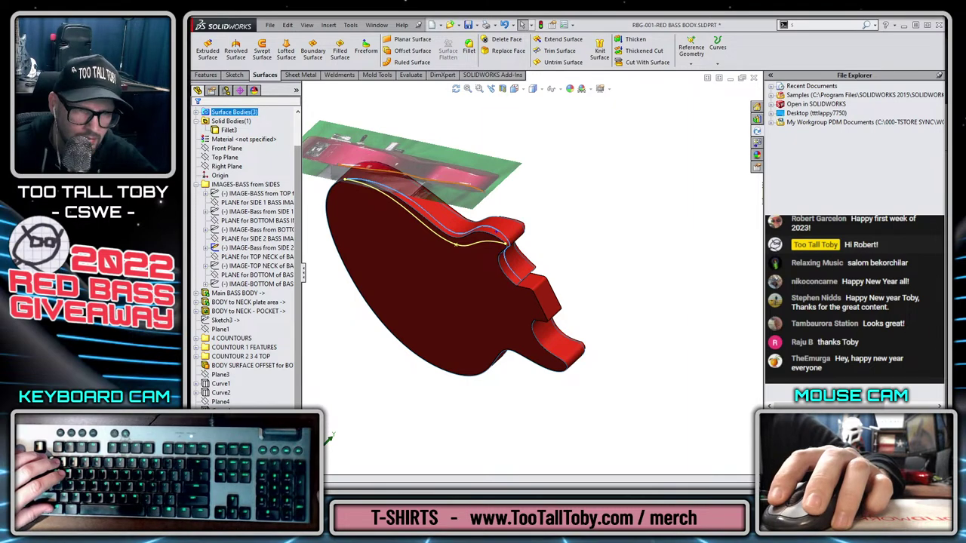
pyautogui.click(407, 173)
pyautogui.moveTo(625, 247); pyautogui.dragTo(620, 202, button='middle')
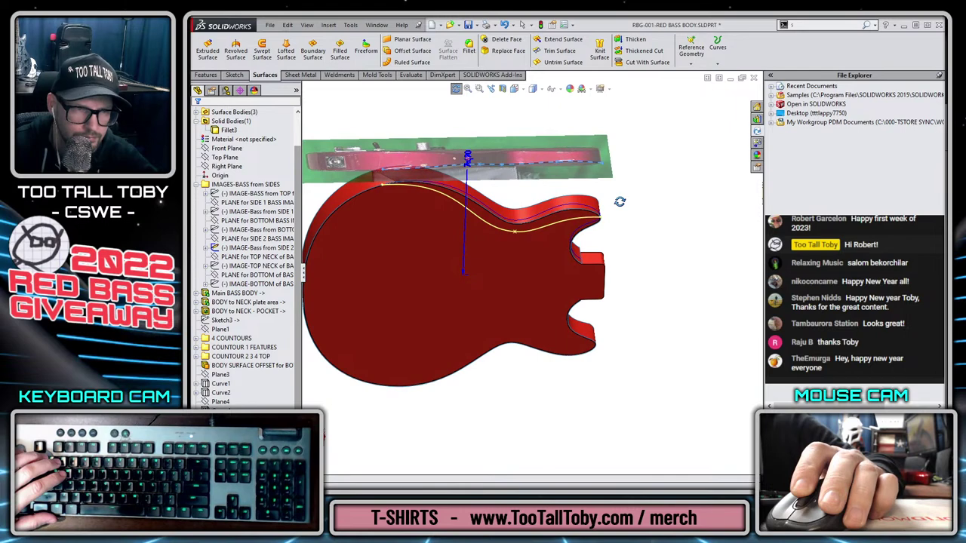
pyautogui.hotkey('ctrl', '8')
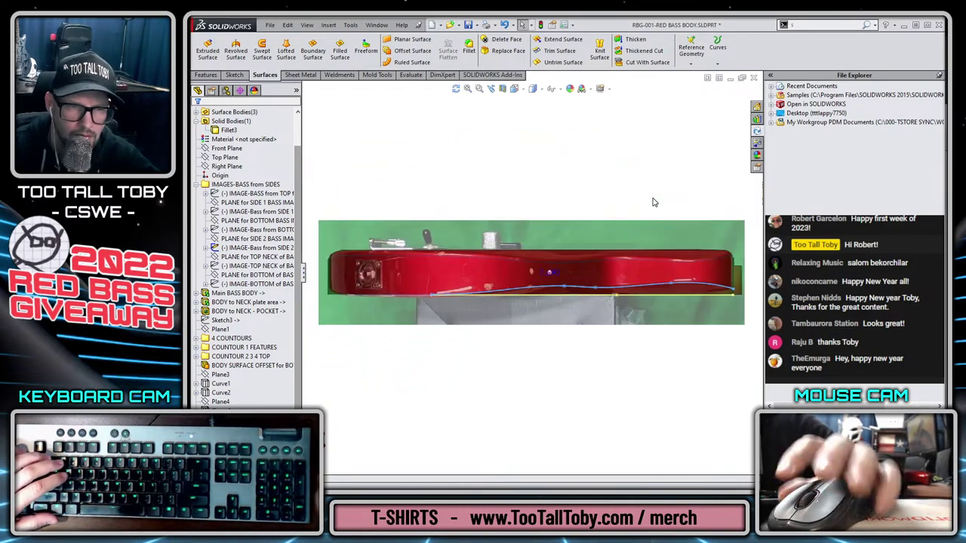
pyautogui.scroll(-5, 705, 311)
pyautogui.scroll(-2, 708, 309)
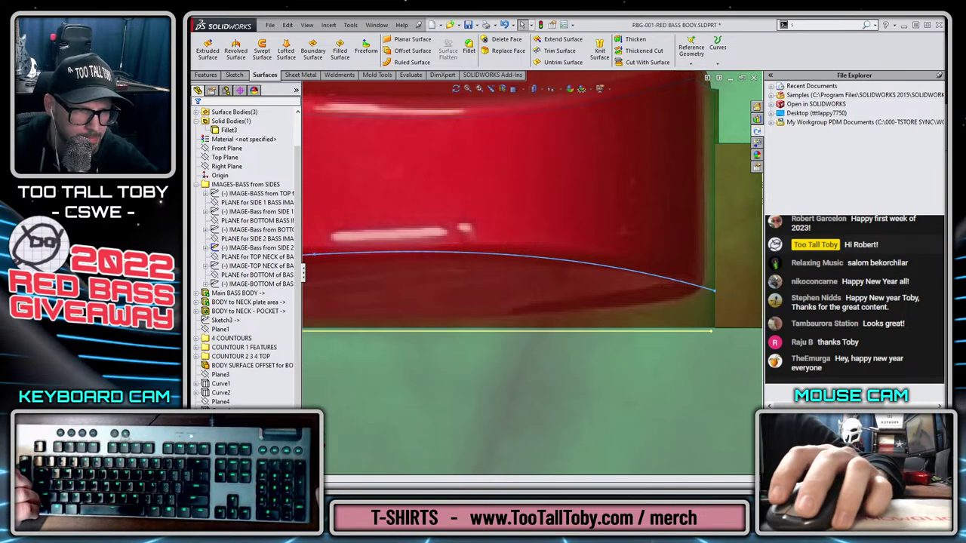
pyautogui.rightClick(243, 366)
pyautogui.click(242, 360)
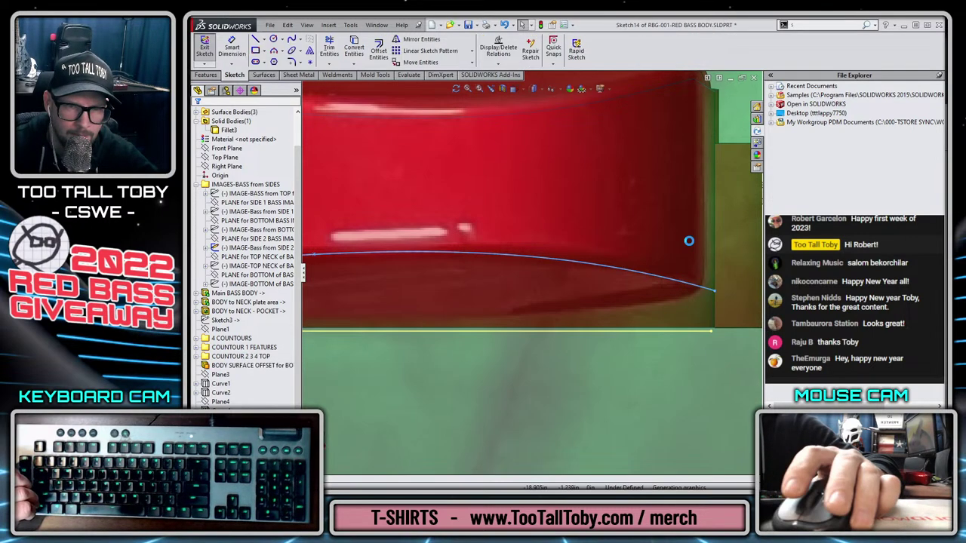
pyautogui.scroll(-3, 726, 273)
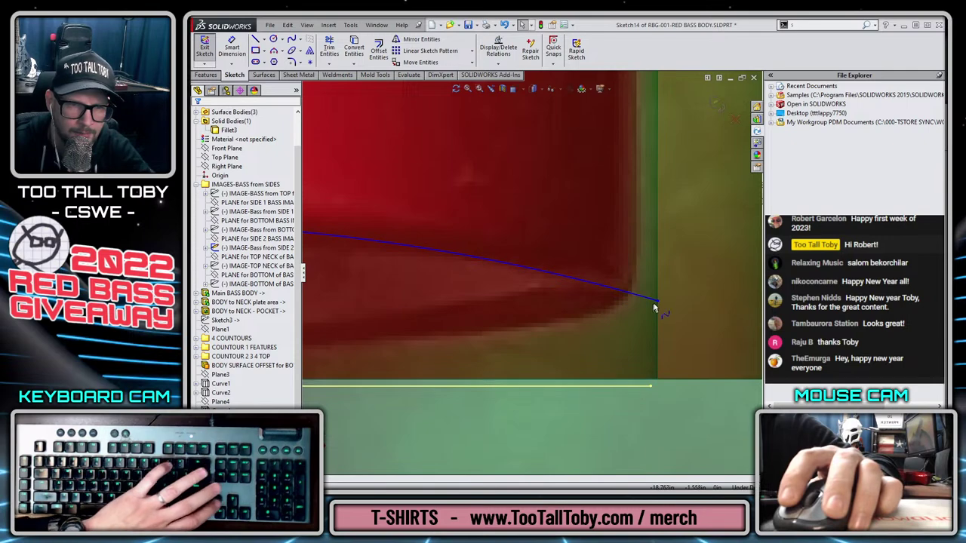
pyautogui.moveTo(657, 301); pyautogui.dragTo(650, 297)
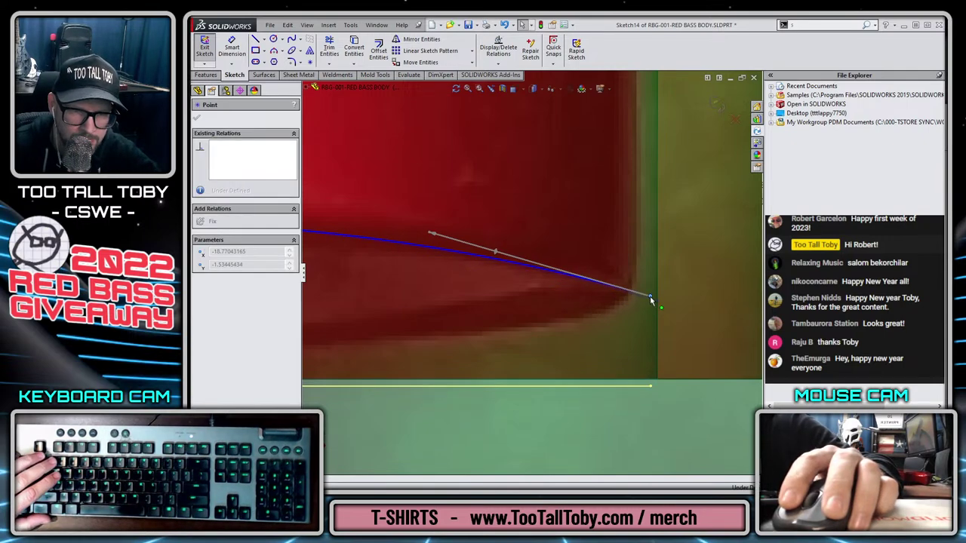
pyautogui.click(715, 103)
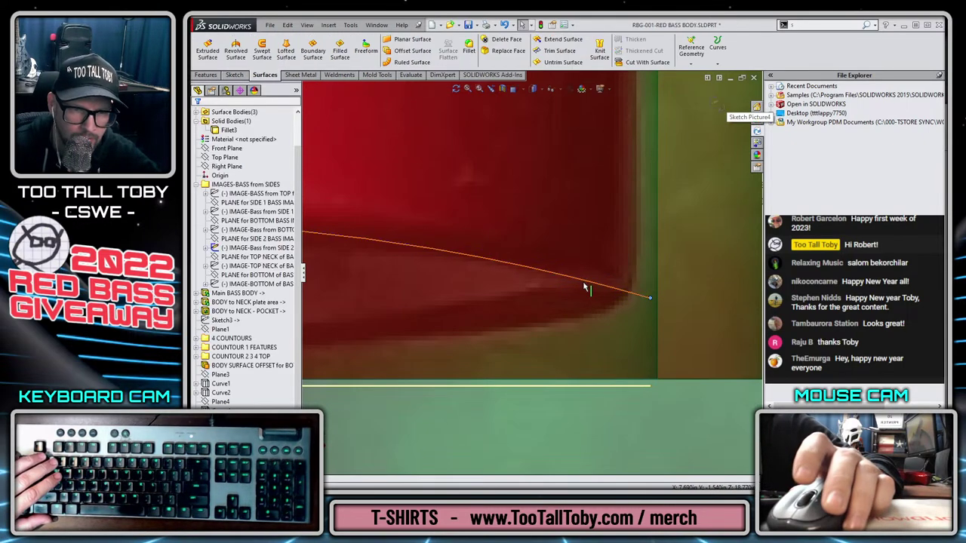
# Loft a surface between the back-face contour spline and the curve projected onto the body's side.
pyautogui.scroll(5, 572, 355)
pyautogui.moveTo(465, 391)
pyautogui.mouseDown(button='middle')
pyautogui.moveTo(463, 308)
pyautogui.moveTo(571, 249)
pyautogui.mouseUp(button='middle')
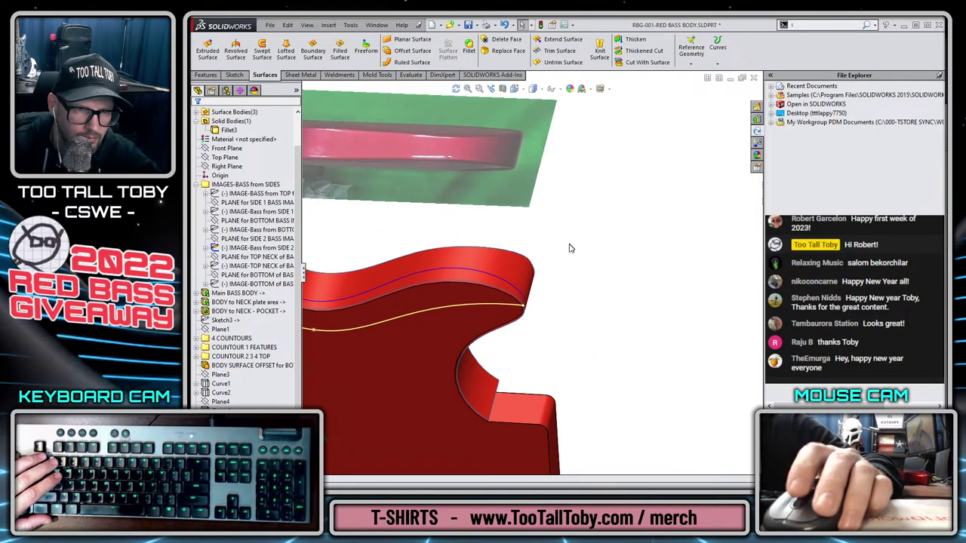
pyautogui.click(512, 286)
pyautogui.scroll(8, 556, 345)
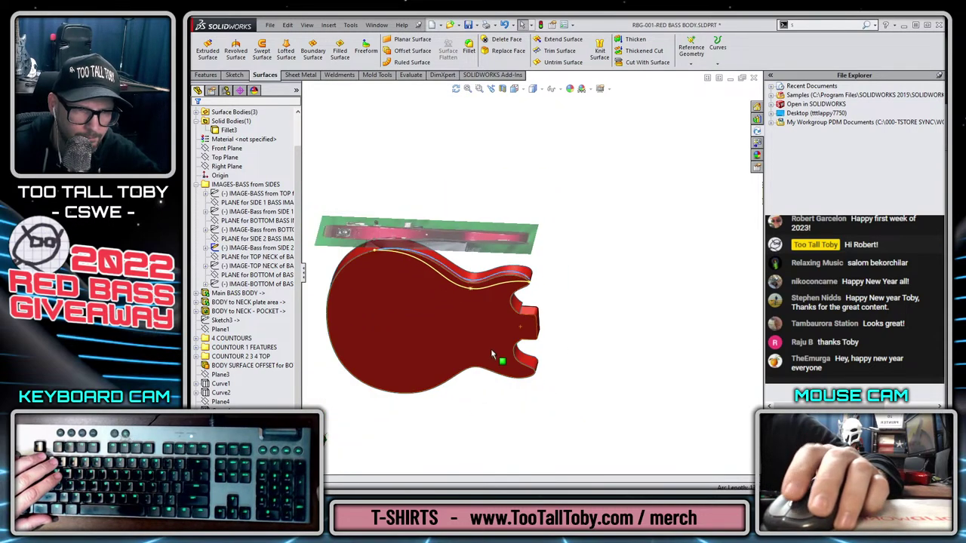
pyautogui.scroll(-2, 453, 313)
pyautogui.scroll(-2, 446, 264)
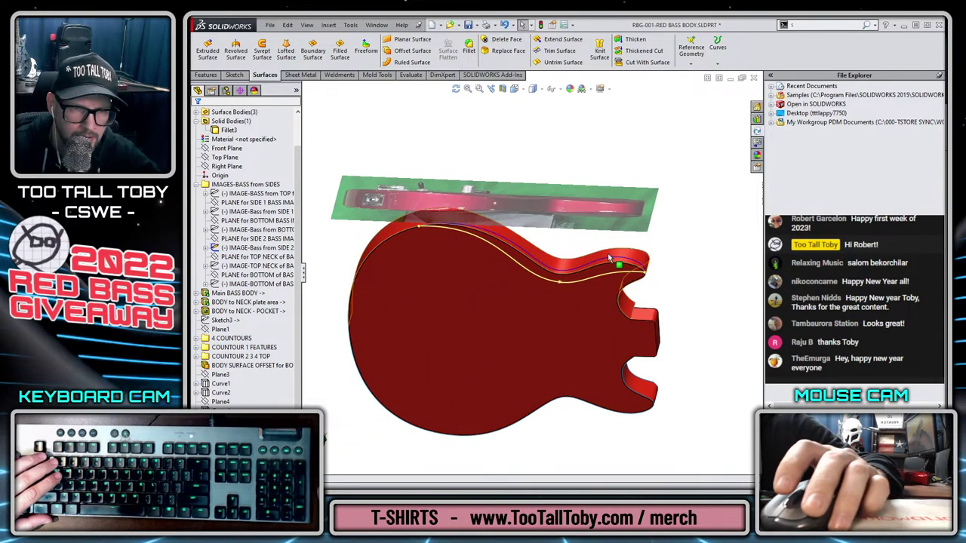
pyautogui.scroll(-3, 686, 284)
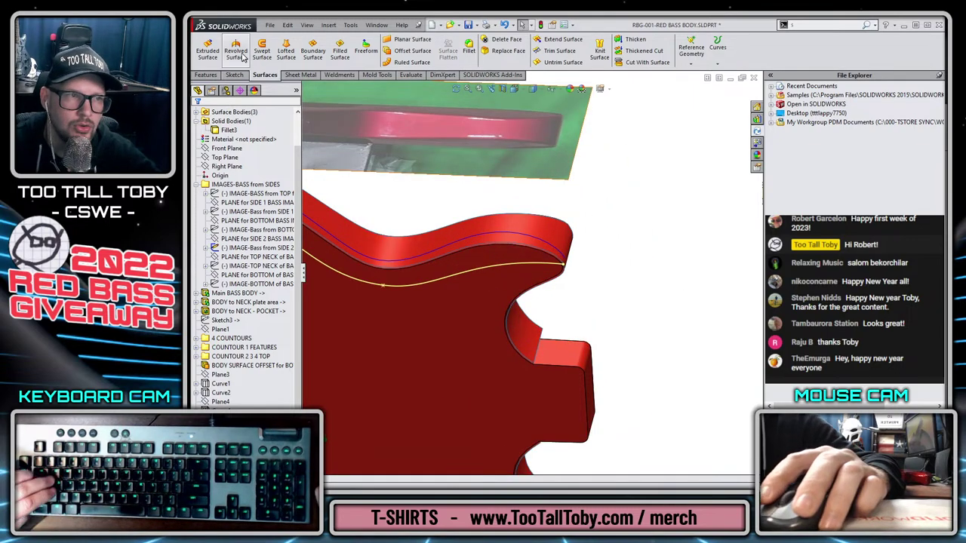
pyautogui.click(286, 47)
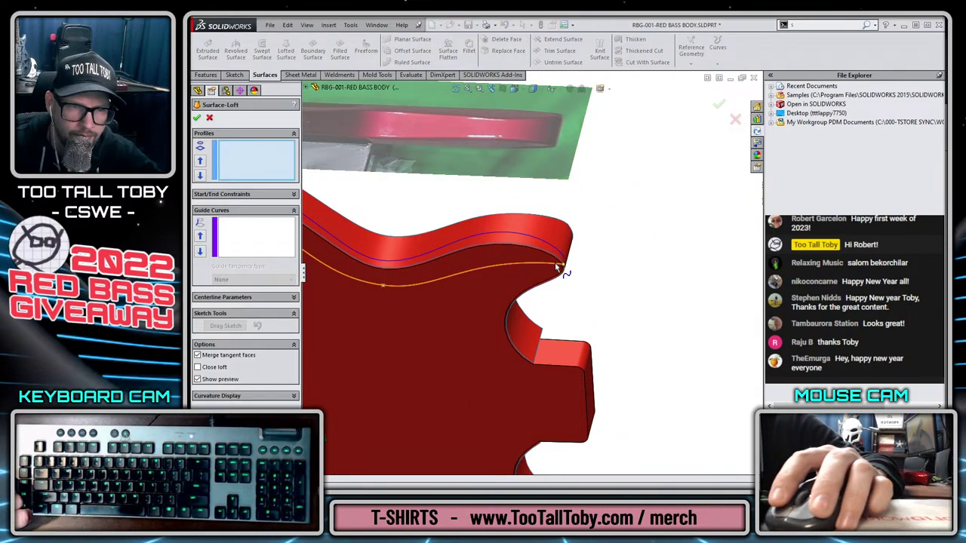
pyautogui.click(556, 264)
pyautogui.click(565, 259)
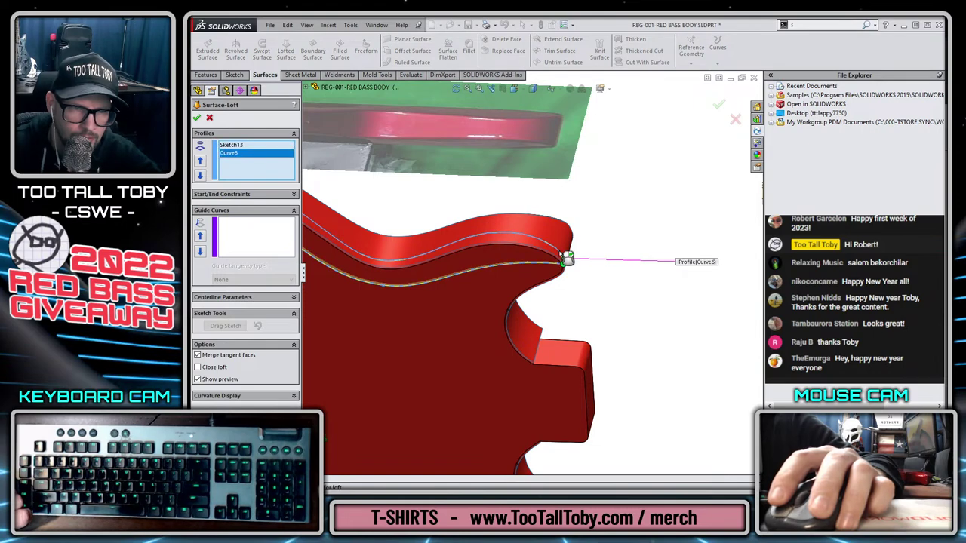
pyautogui.rightClick(561, 253)
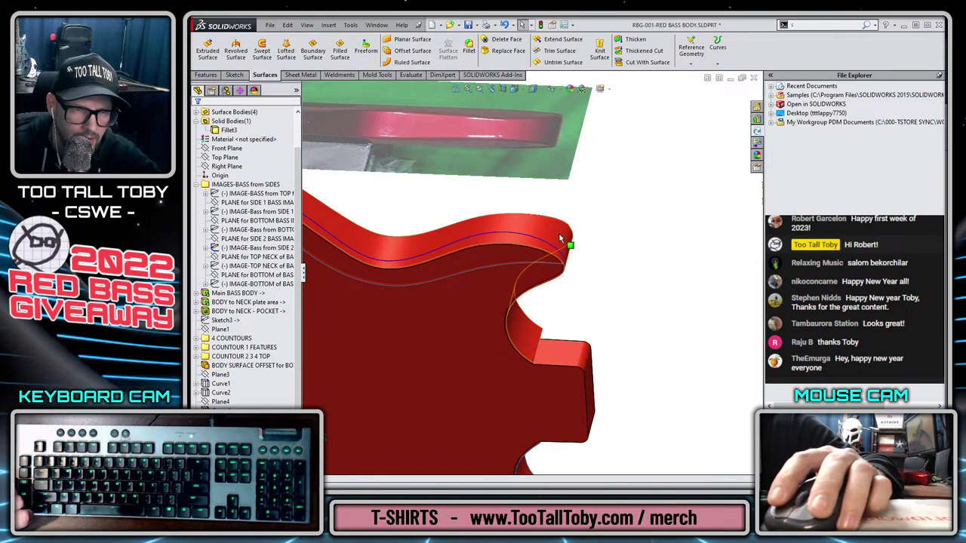
# Try cutting the solid body with the new lofted surface and examine the contour along the waist and horn.
pyautogui.scroll(3, 572, 314)
pyautogui.scroll(4, 528, 297)
pyautogui.scroll(-3, 528, 297)
pyautogui.moveTo(581, 250); pyautogui.dragTo(534, 276, button='middle')
pyautogui.scroll(-2, 534, 292)
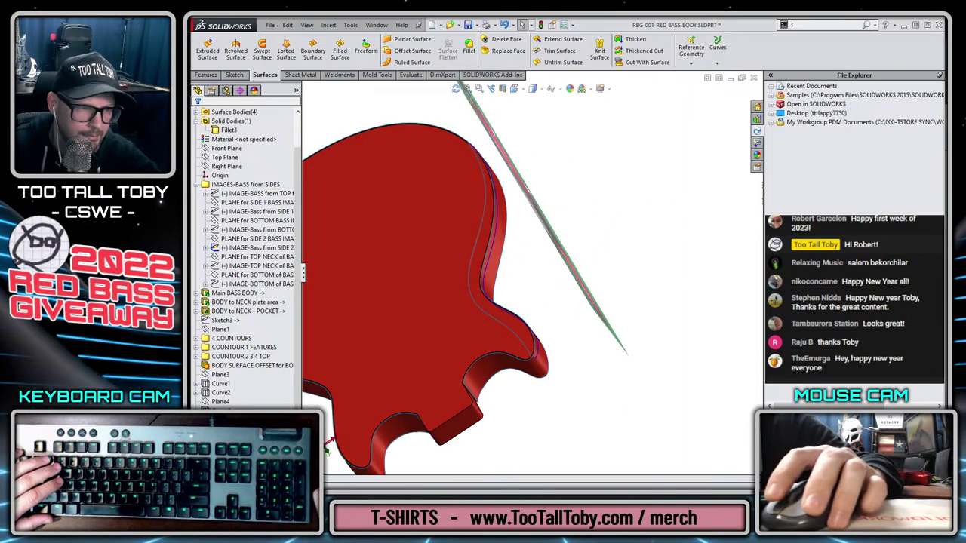
pyautogui.click(471, 297)
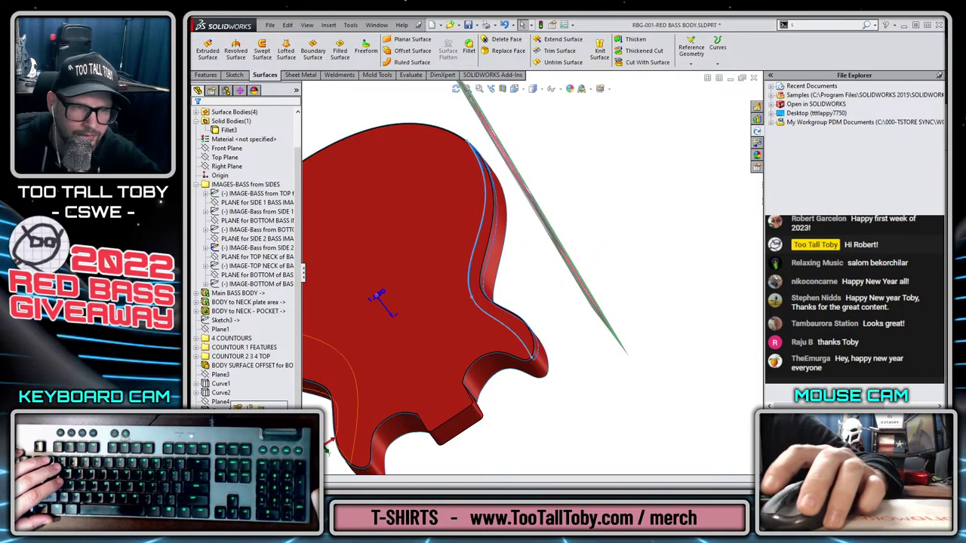
pyautogui.click(637, 65)
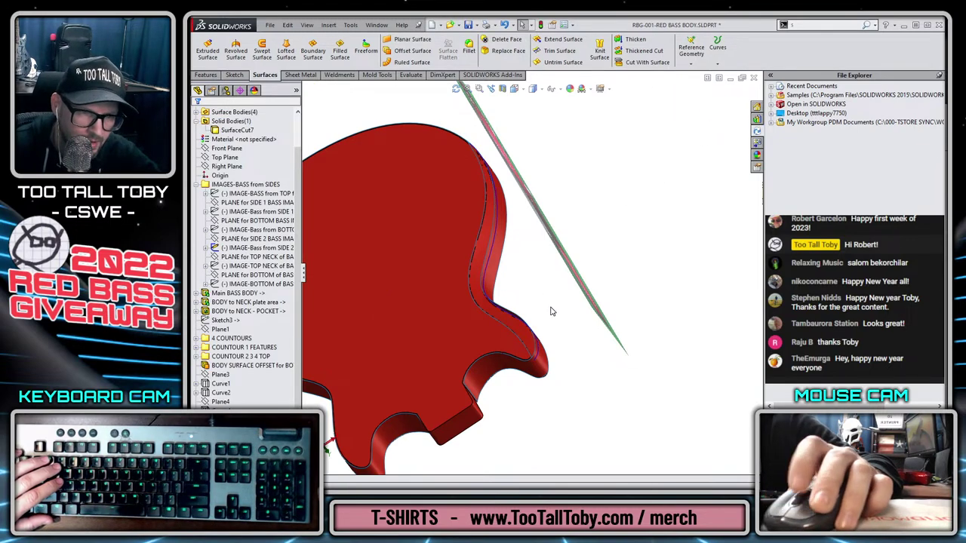
pyautogui.moveTo(551, 307); pyautogui.dragTo(477, 235, button='middle')
pyautogui.scroll(-7, 487, 246)
pyautogui.click(478, 236)
pyautogui.scroll(7, 483, 266)
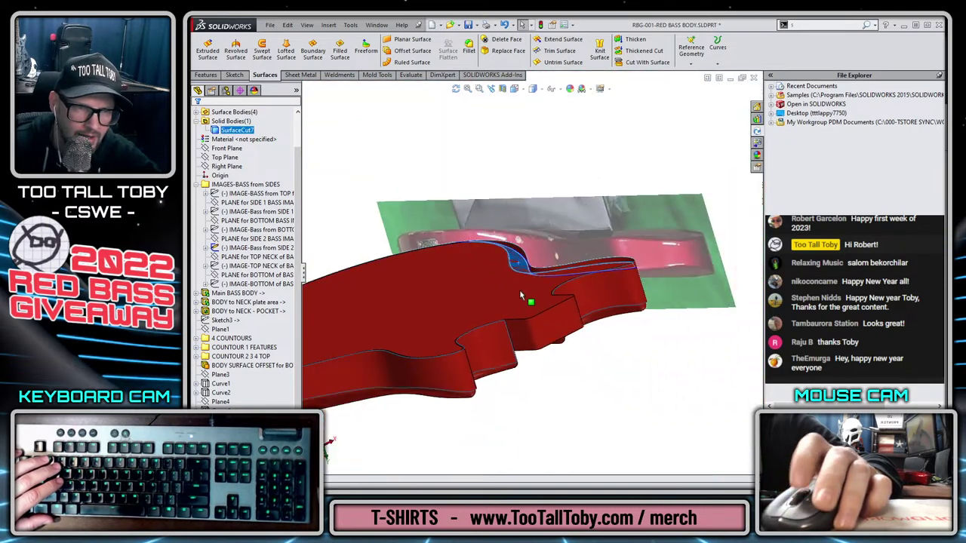
pyautogui.moveTo(520, 295); pyautogui.dragTo(550, 381, button='middle')
pyautogui.click(672, 317)
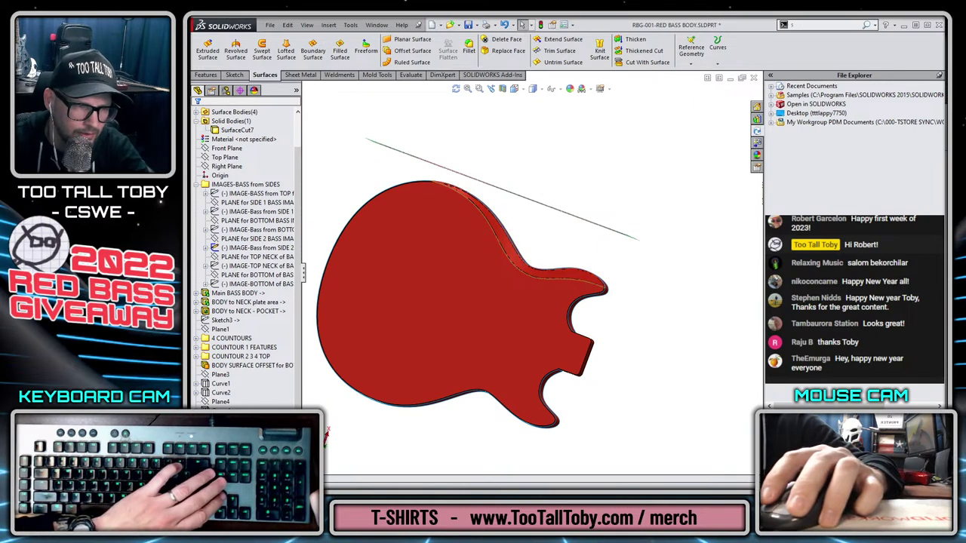
# Delete the surface cut just made along the waist and horn.
pyautogui.click(355, 395)
pyautogui.press('Delete')
pyautogui.press('Return')
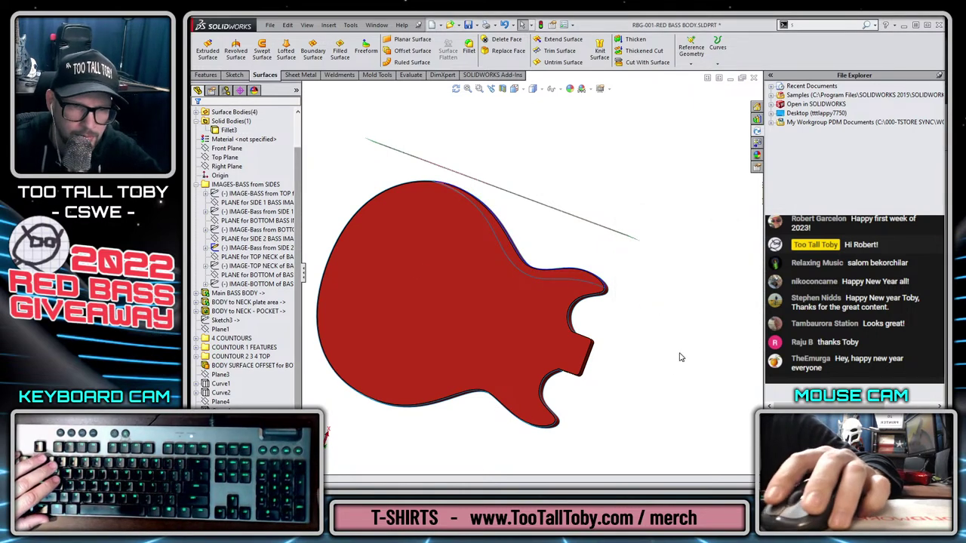
# Show the bottom-of-bass reference image in the CORRECT BOTTOM view and start a sketch on its plane.
pyautogui.press('space')
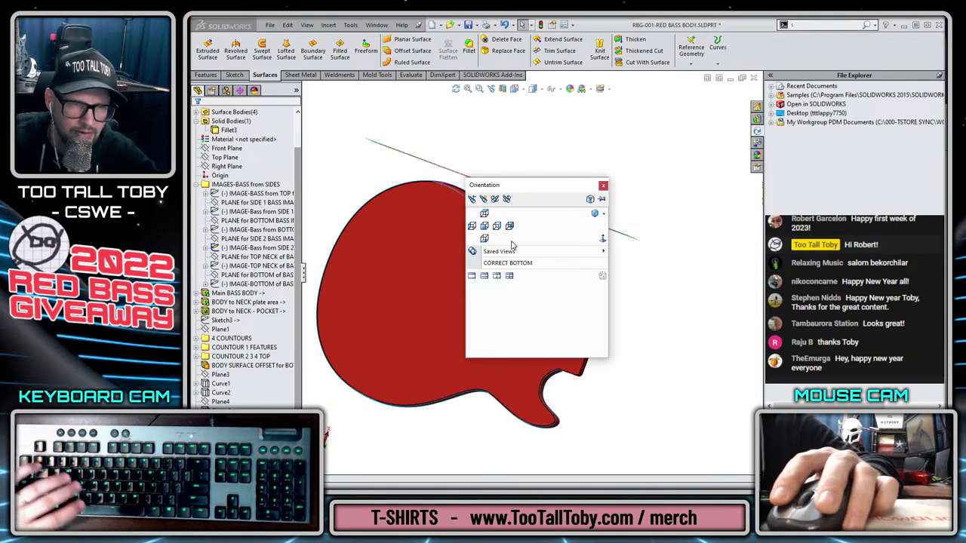
pyautogui.click(507, 263)
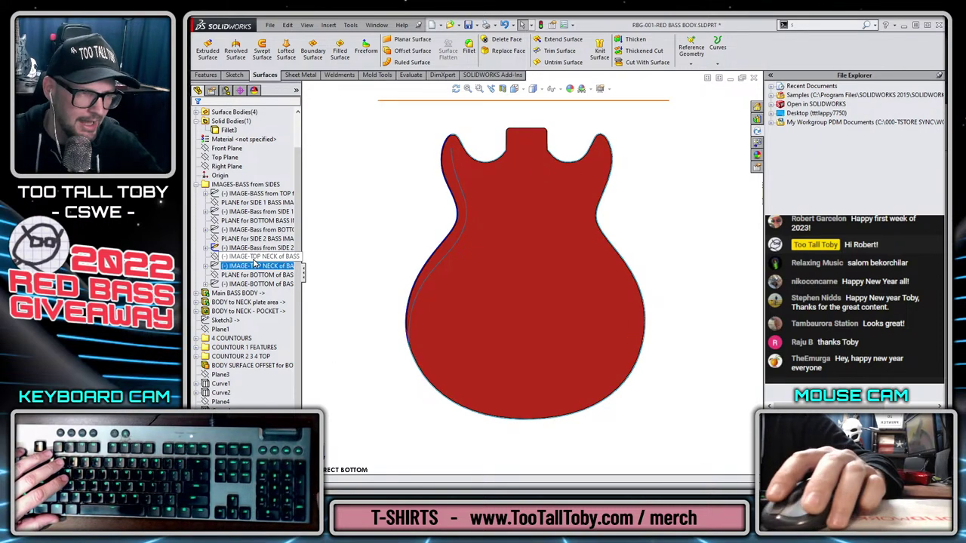
pyautogui.click(257, 283)
pyautogui.click(255, 268)
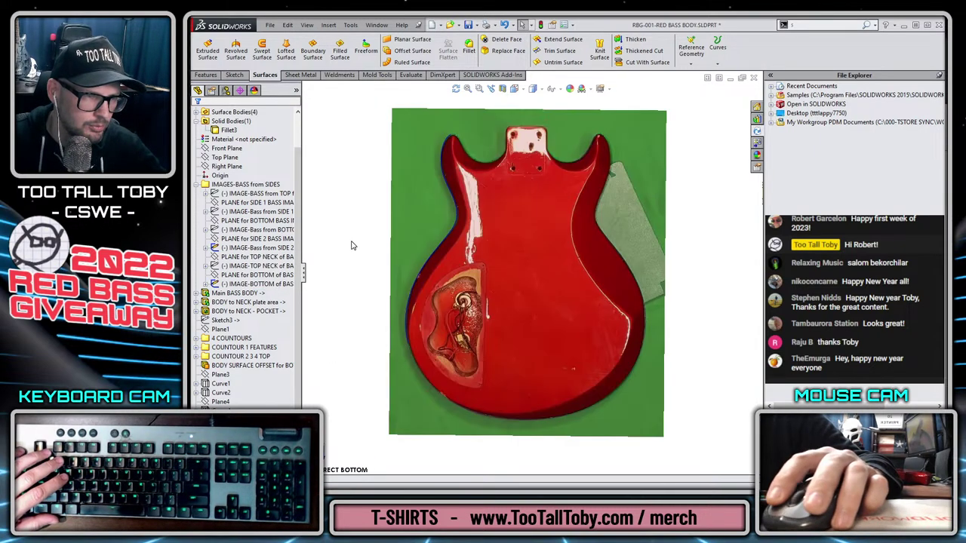
pyautogui.click(237, 276)
pyautogui.click(242, 260)
pyautogui.scroll(-8, 468, 151)
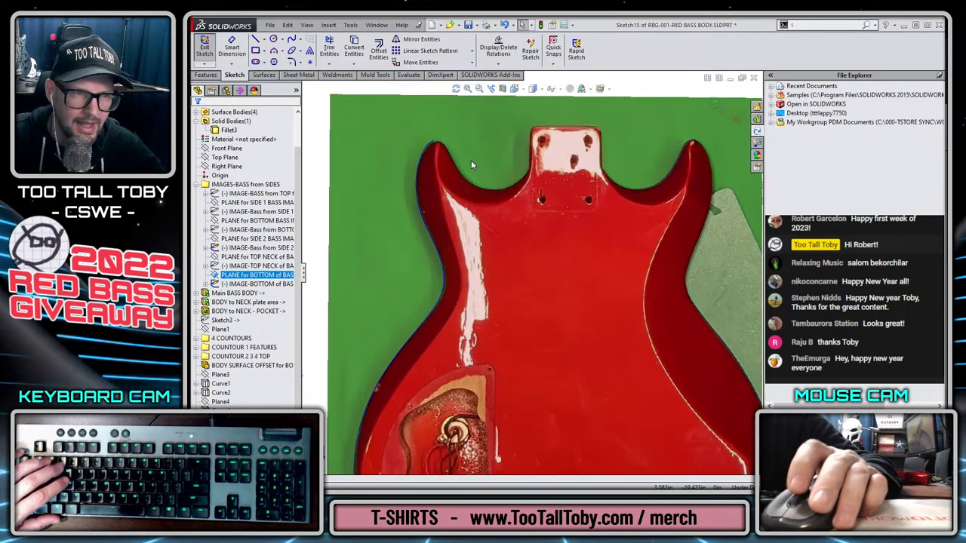
# Sketch a three-point spline from the horn tip along the pictured cutaway contour to the body edge beside the neck pocket.
pyautogui.press('l')
pyautogui.scroll(2, 445, 200)
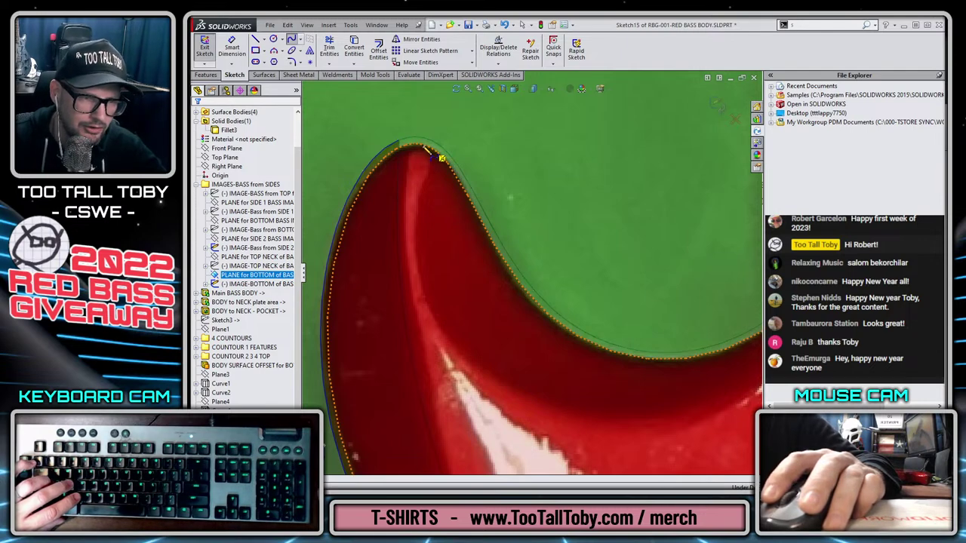
pyautogui.press('s')
pyautogui.click(434, 157)
pyautogui.scroll(-1, 434, 156)
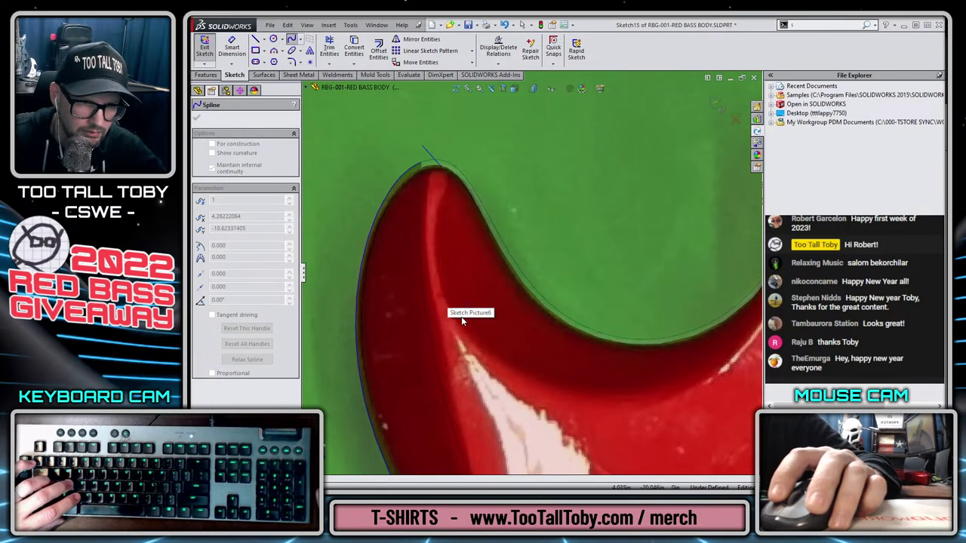
pyautogui.click(591, 405)
pyautogui.scroll(4, 603, 400)
pyautogui.scroll(-3, 655, 324)
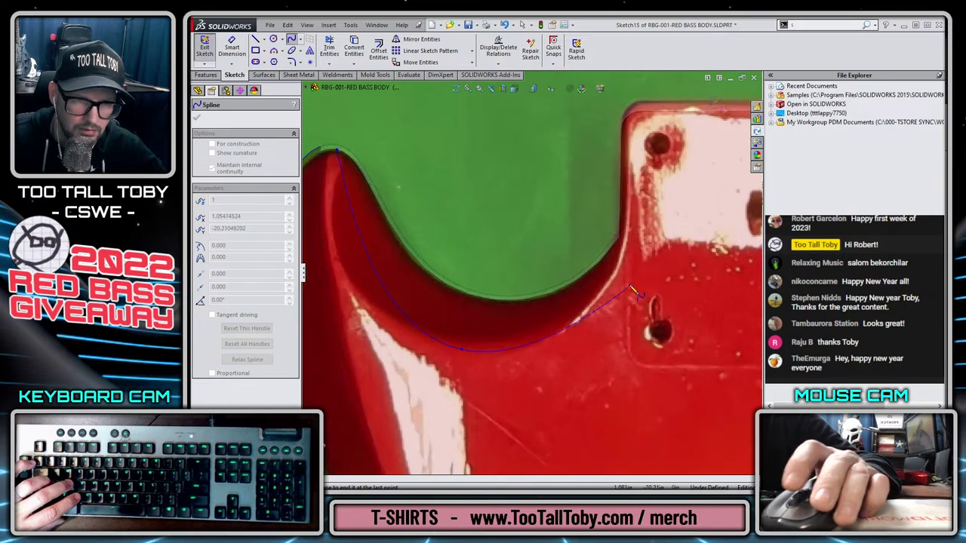
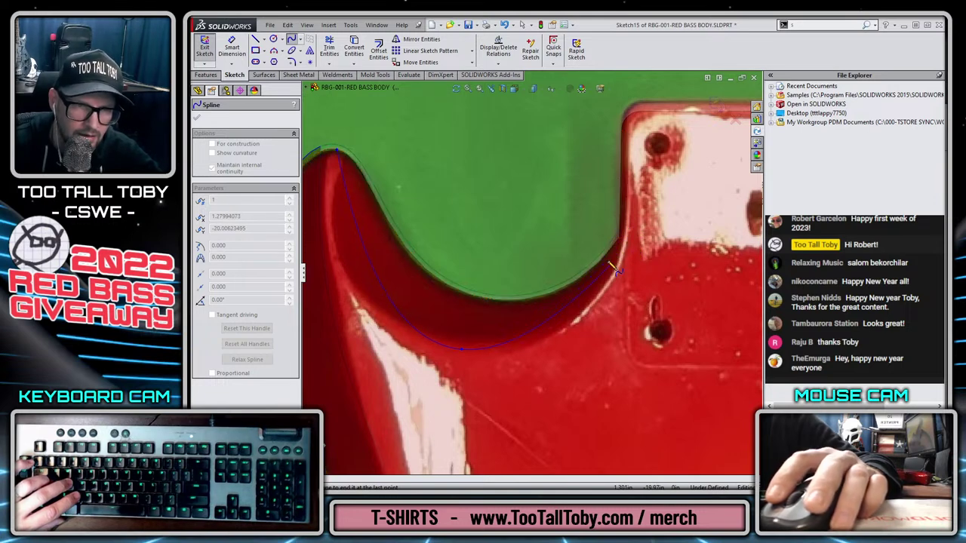
pyautogui.doubleClick(618, 249)
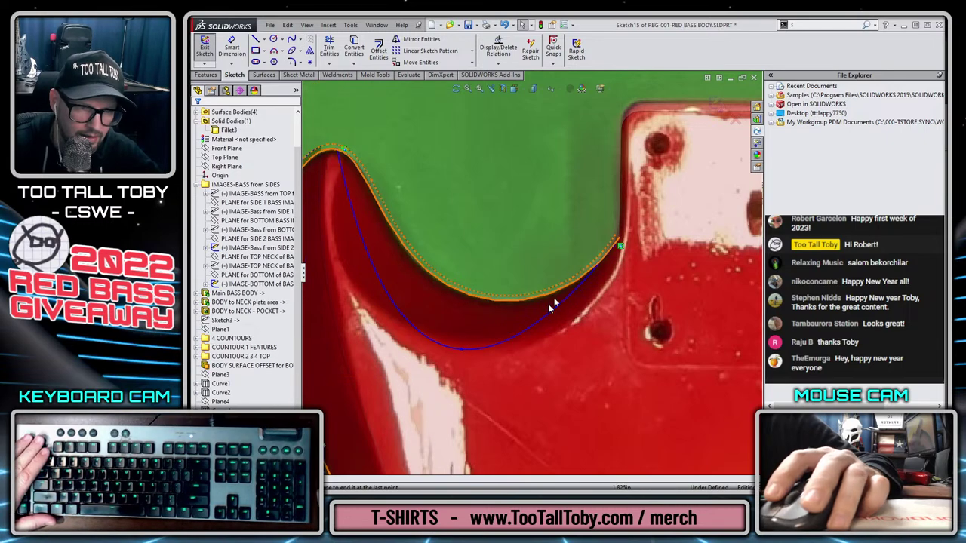
# Reshape the horn cutaway spline with its tangency handles and middle point to follow the pictured contour, and finish the sketch.
pyautogui.click(465, 351)
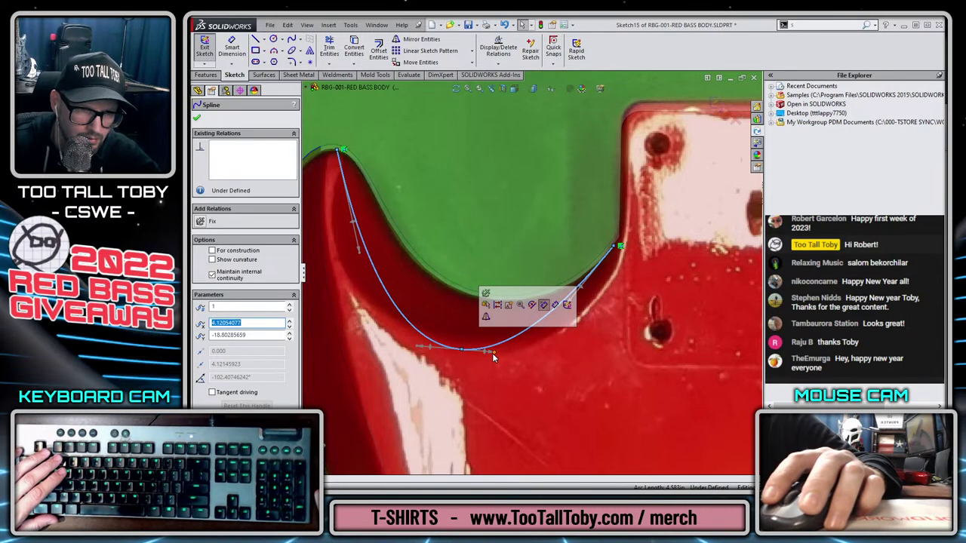
pyautogui.moveTo(494, 352); pyautogui.dragTo(510, 365)
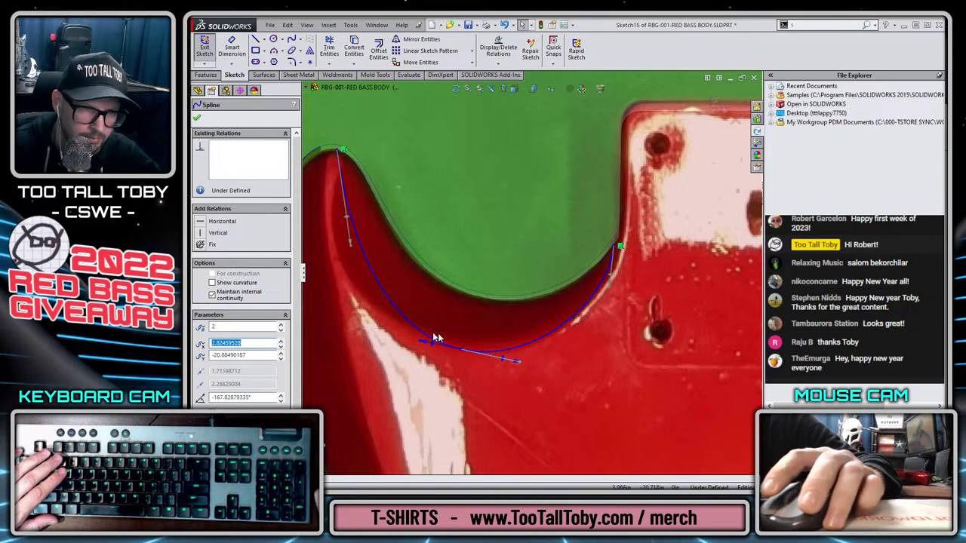
pyautogui.moveTo(349, 243); pyautogui.dragTo(322, 261)
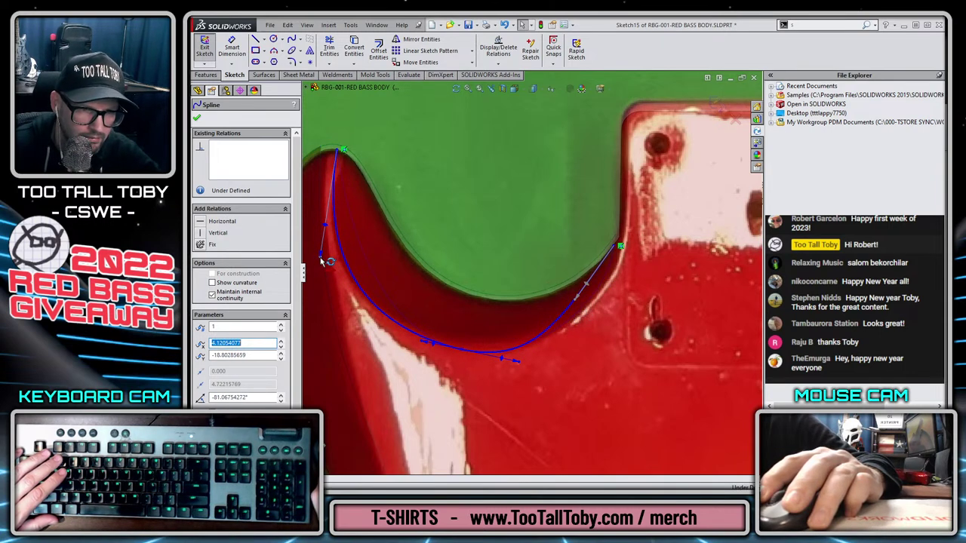
pyautogui.moveTo(575, 304); pyautogui.dragTo(601, 300)
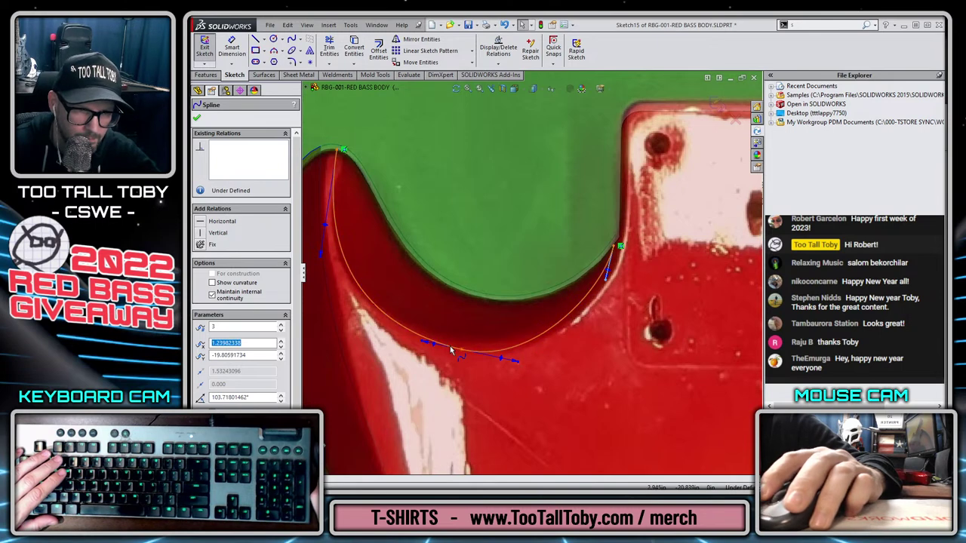
pyautogui.moveTo(462, 350)
pyautogui.mouseDown()
pyautogui.moveTo(455, 330)
pyautogui.moveTo(458, 350)
pyautogui.mouseUp()
pyautogui.scroll(4, 466, 223)
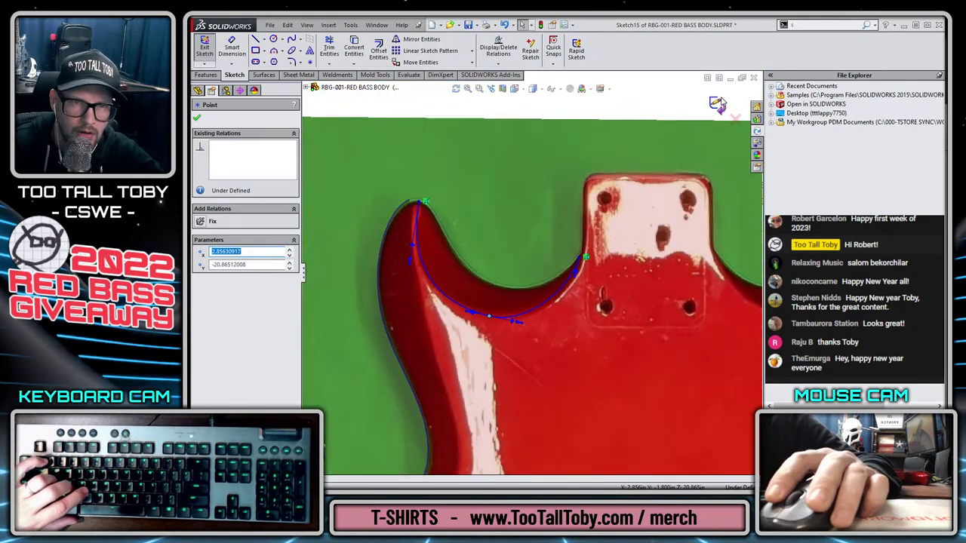
pyautogui.click(720, 104)
# Set the sketch colour of the finished horn cutaway curve to bright green.
pyautogui.scroll(3, 604, 302)
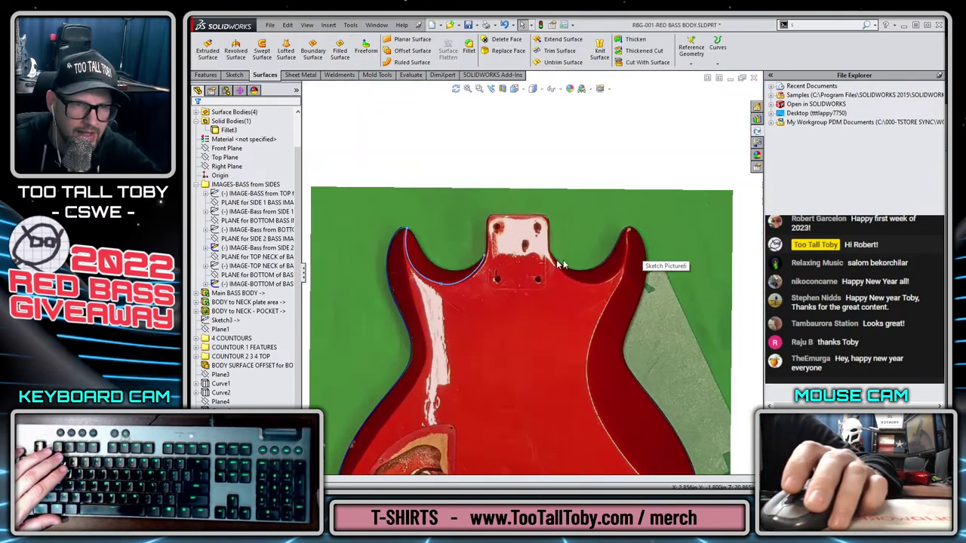
pyautogui.scroll(-1, 559, 265)
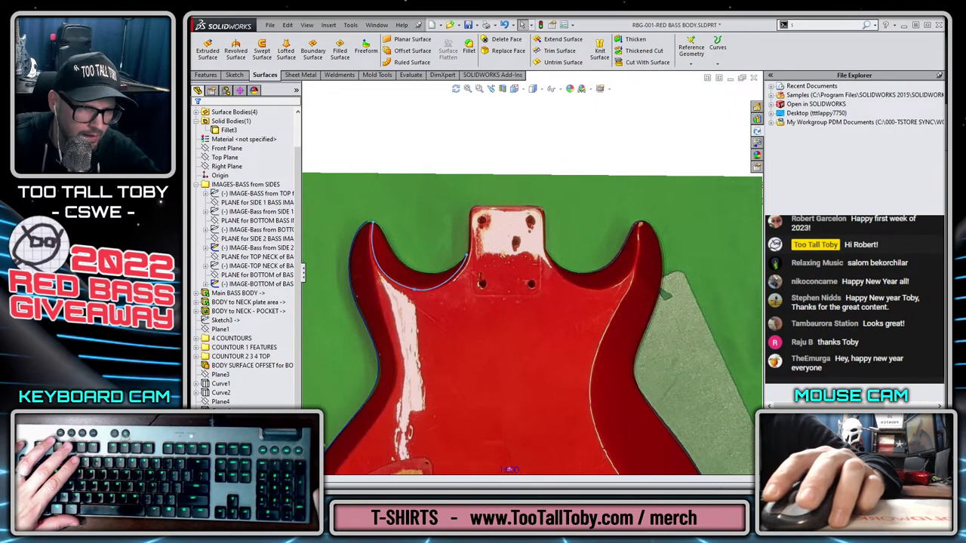
pyautogui.rightClick(221, 429)
pyautogui.click(257, 445)
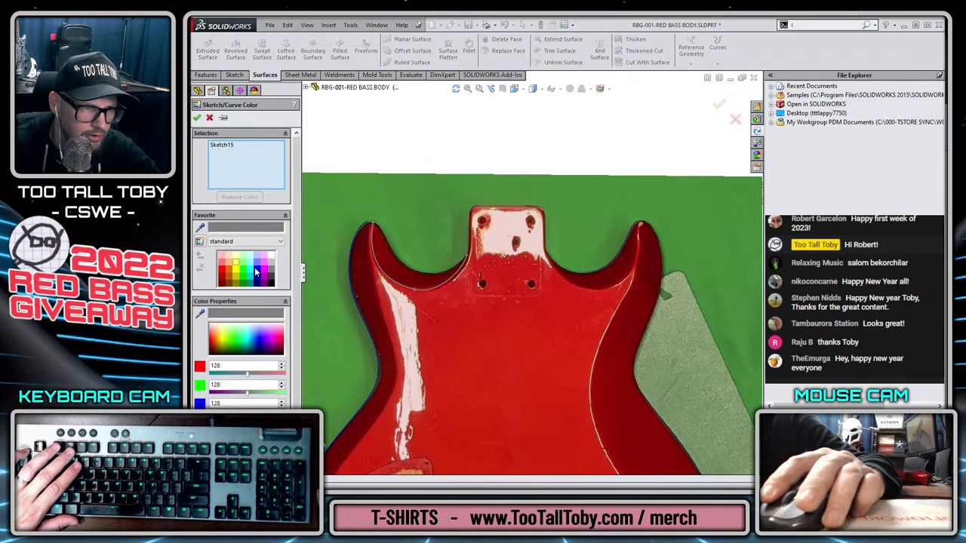
pyautogui.click(241, 275)
pyautogui.click(197, 119)
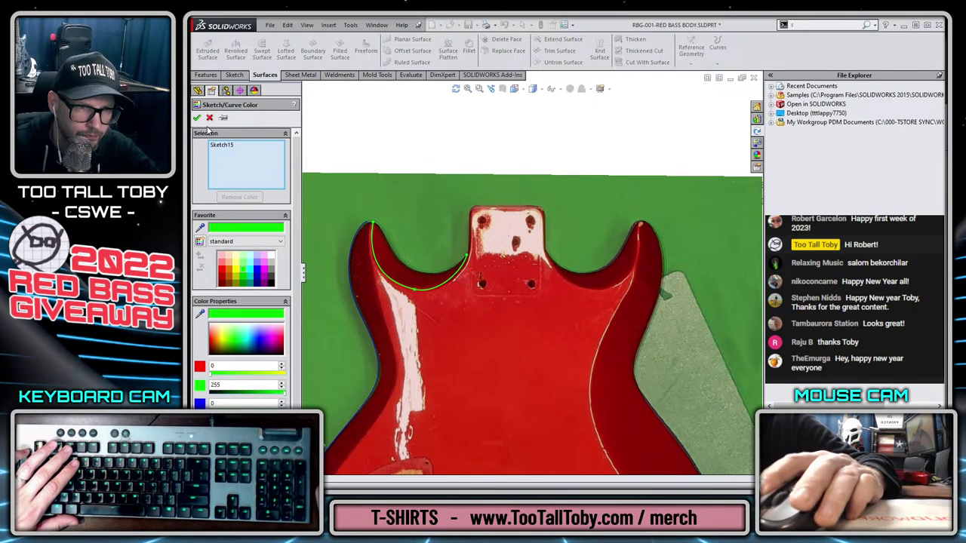
# Reopen the green cutaway sketch and fine-tune its spline handles at the horn tip and middle point against the image.
pyautogui.scroll(-2, 443, 300)
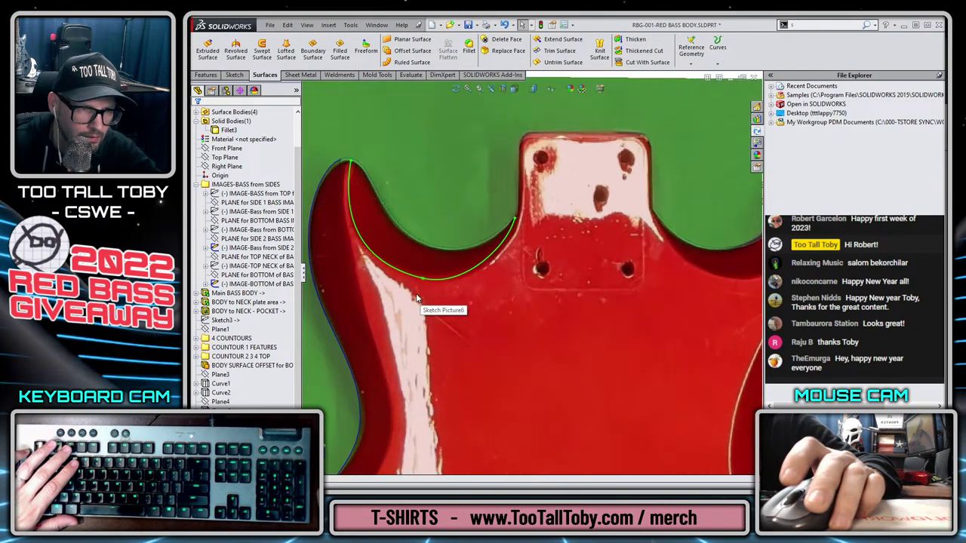
pyautogui.click(380, 258)
pyautogui.click(409, 219)
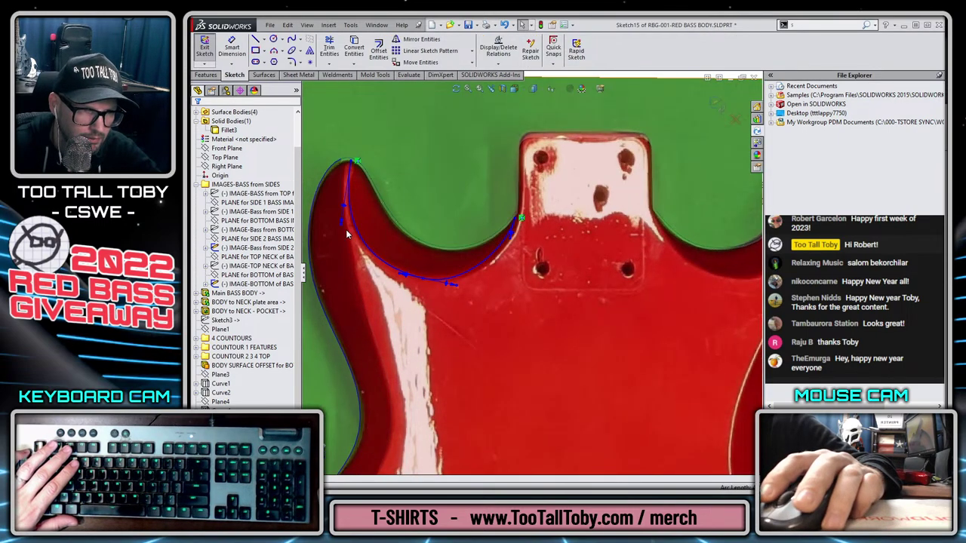
pyautogui.moveTo(343, 230); pyautogui.dragTo(347, 224)
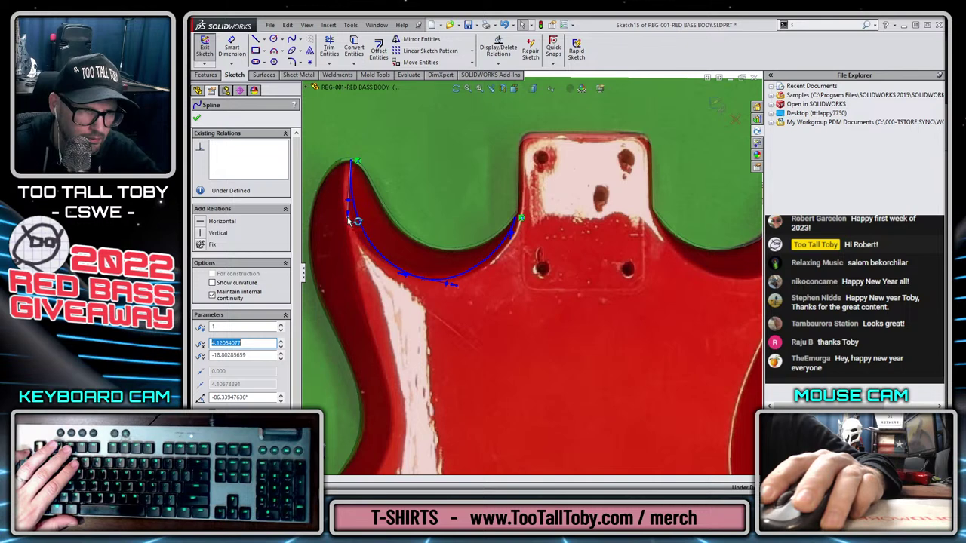
pyautogui.moveTo(455, 287); pyautogui.dragTo(454, 286)
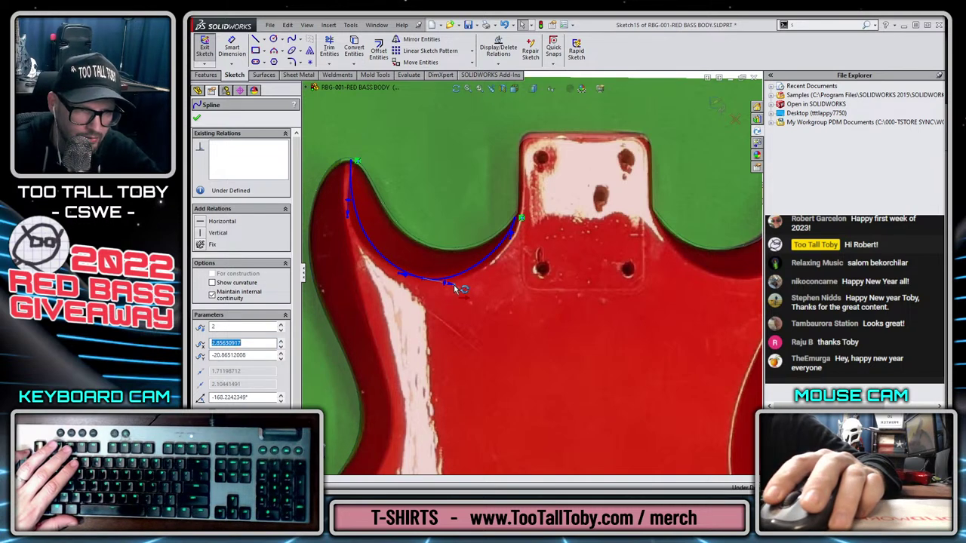
pyautogui.click(716, 103)
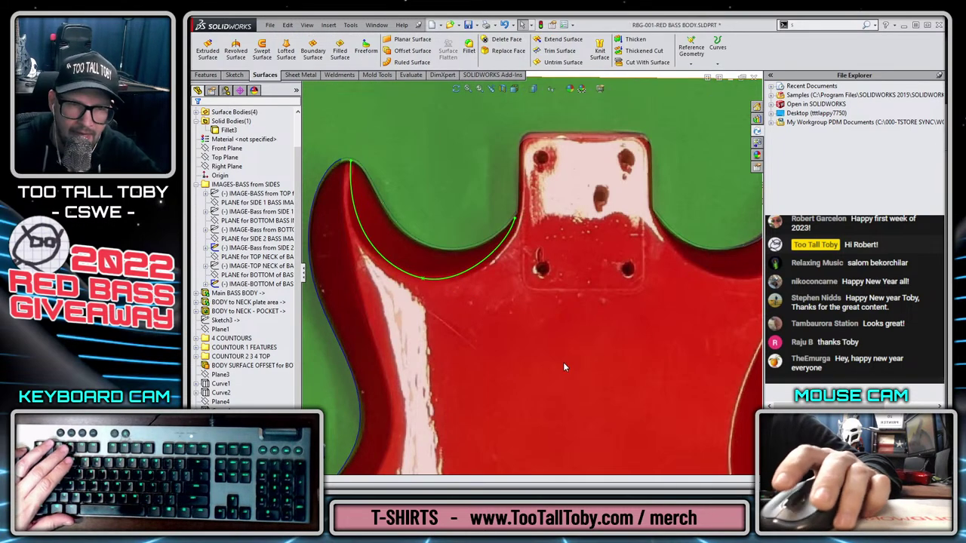
# On the bottom-of-bass image plane, sketch a three-point spline along the opposite cutaway from beside the neck pocket to the horn tip.
pyautogui.press('z')
pyautogui.press('z')
pyautogui.press('z')
pyautogui.press('z')
pyautogui.scroll(-2, 627, 299)
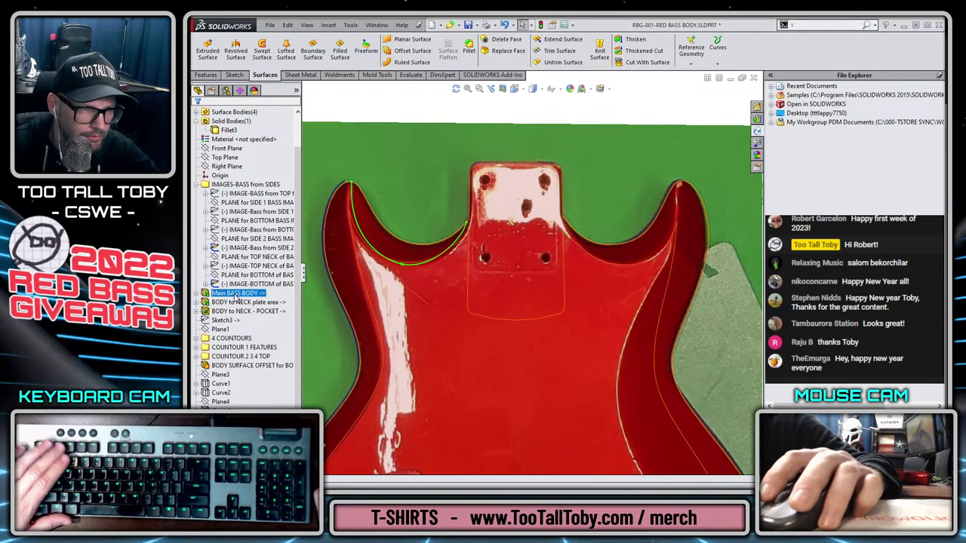
pyautogui.click(235, 276)
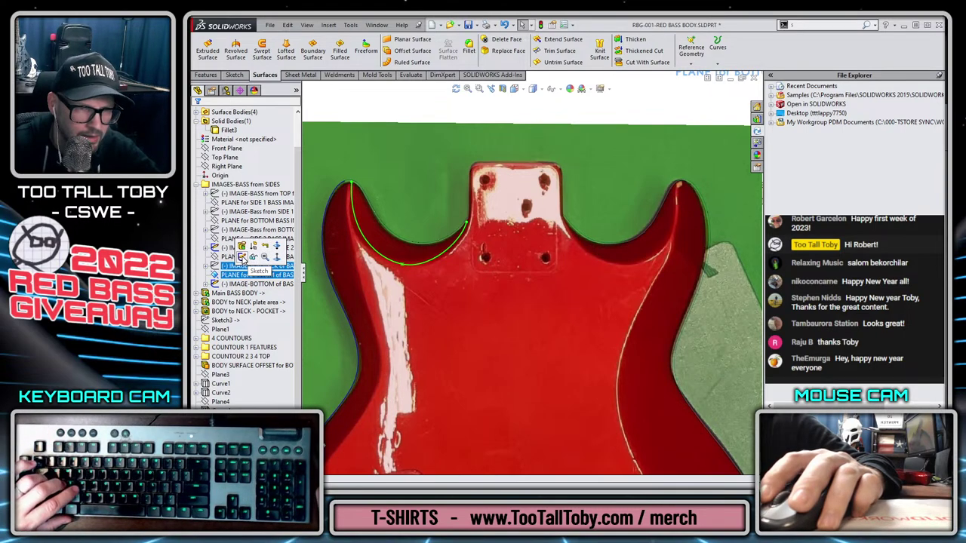
pyautogui.click(241, 257)
pyautogui.scroll(-3, 631, 215)
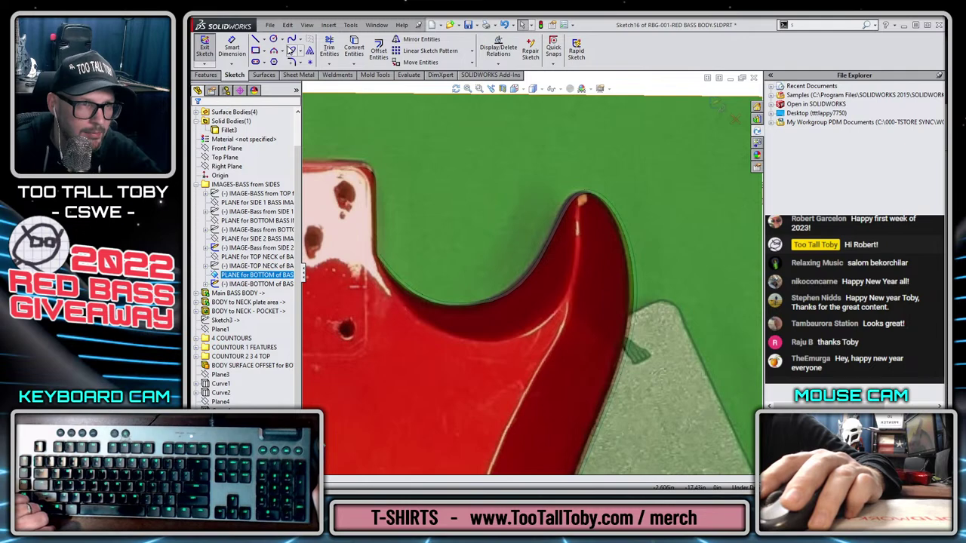
pyautogui.click(291, 40)
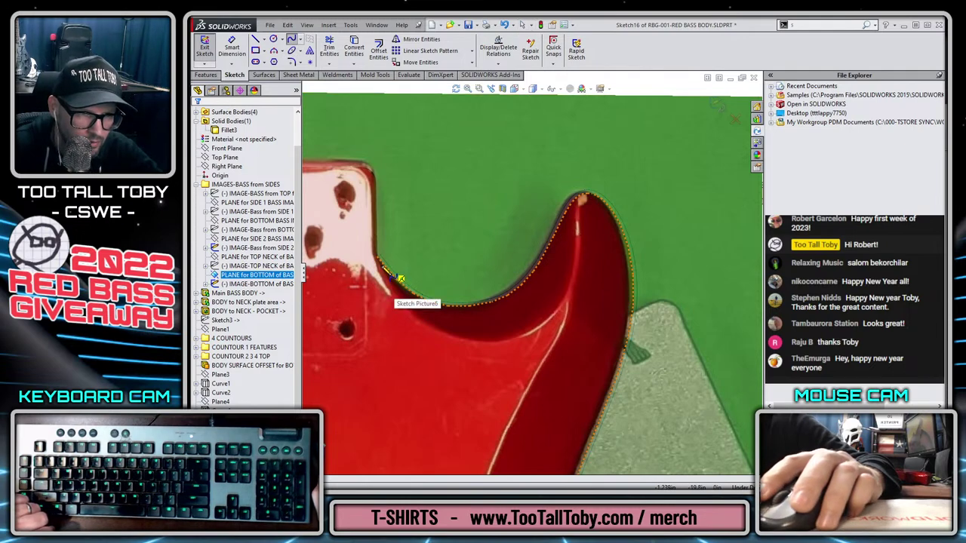
pyautogui.scroll(-5, 394, 273)
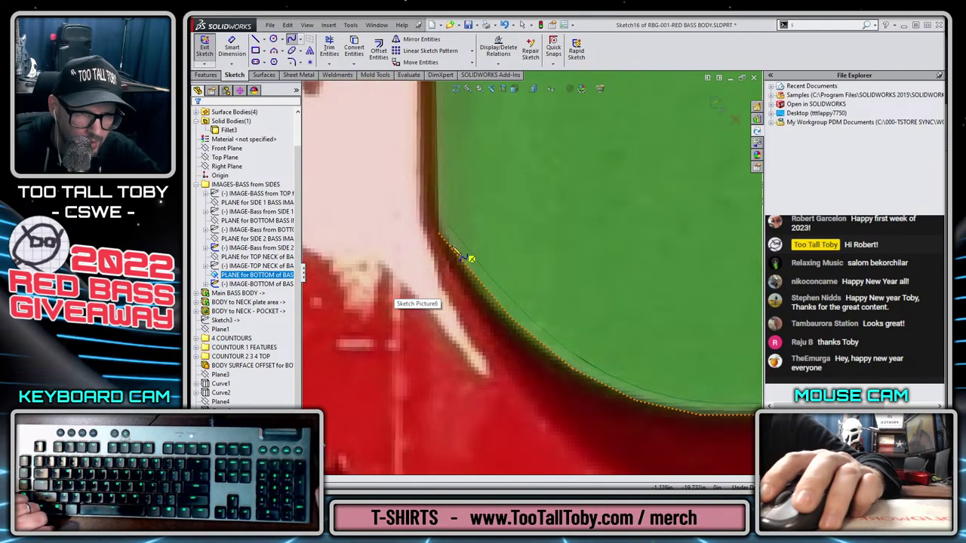
pyautogui.click(458, 257)
pyautogui.scroll(5, 483, 271)
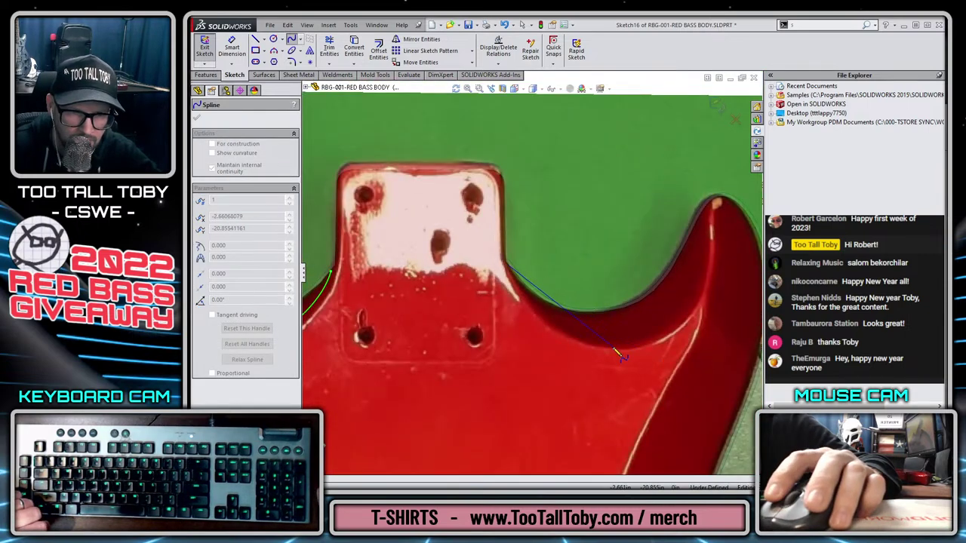
pyautogui.scroll(-4, 722, 258)
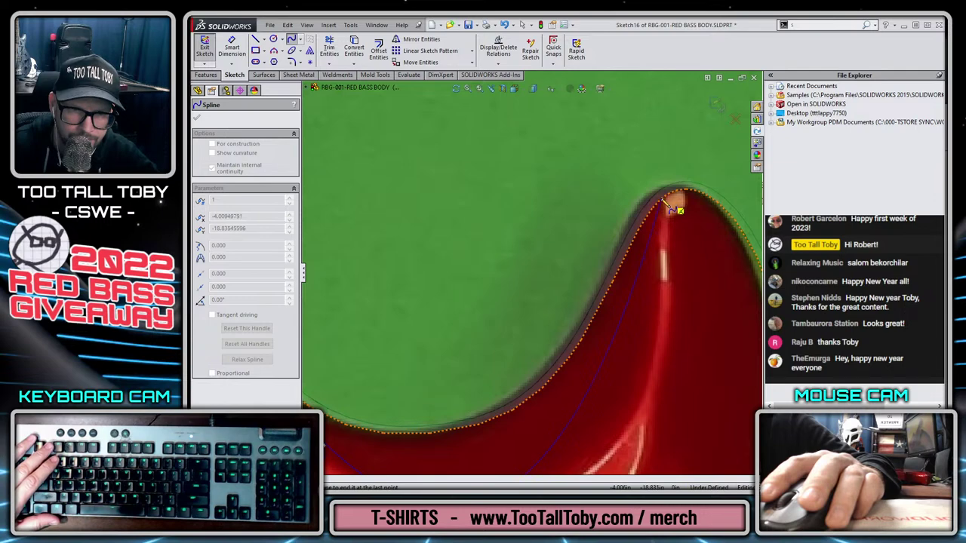
pyautogui.doubleClick(672, 210)
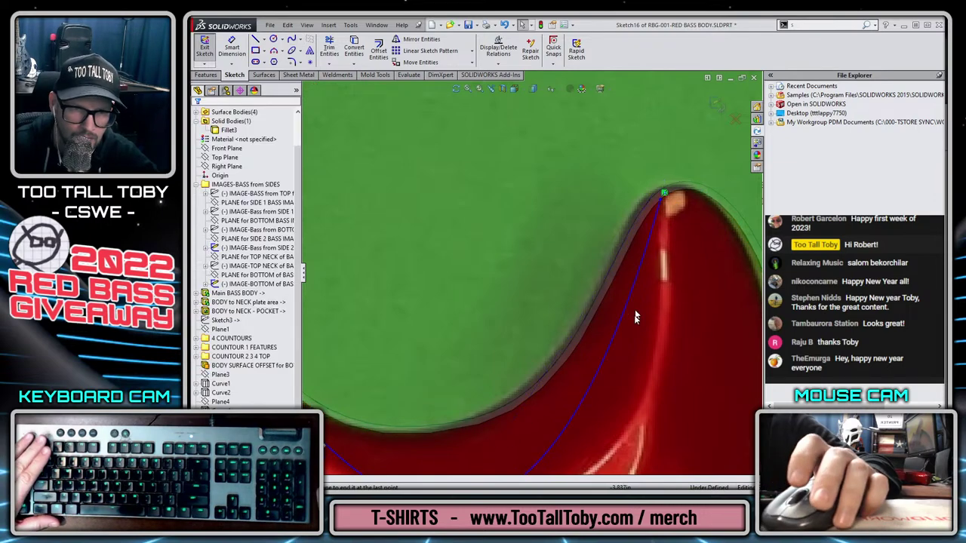
# Adjust the opposite cutaway spline's handles, mainly at the horn tip, to follow the pictured contour, and finish the sketch.
pyautogui.scroll(3, 636, 317)
pyautogui.click(542, 343)
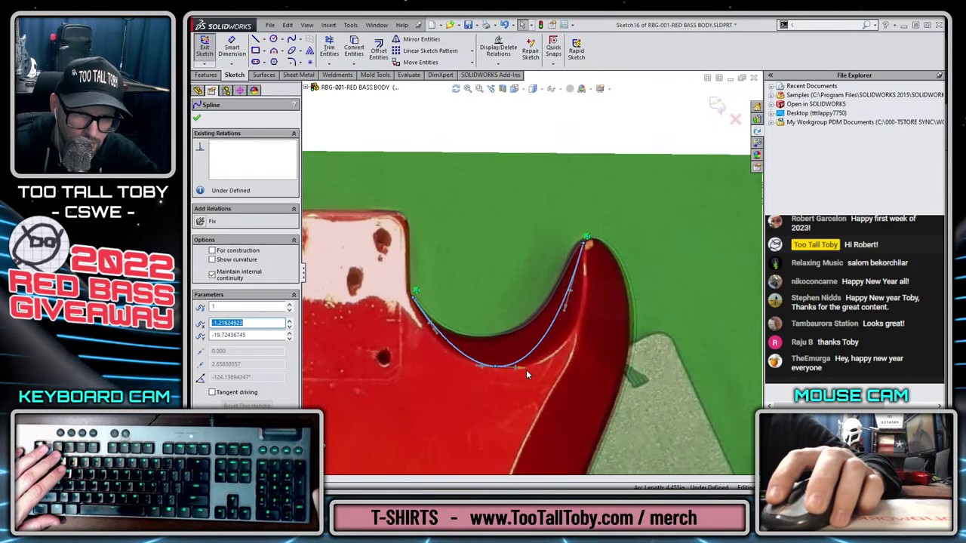
pyautogui.moveTo(567, 317); pyautogui.dragTo(581, 325)
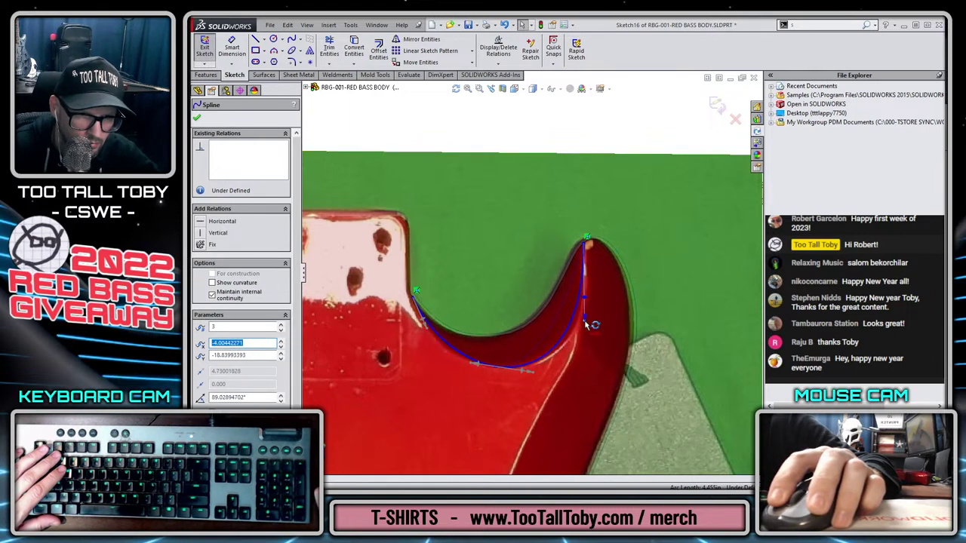
pyautogui.moveTo(587, 328); pyautogui.dragTo(589, 328)
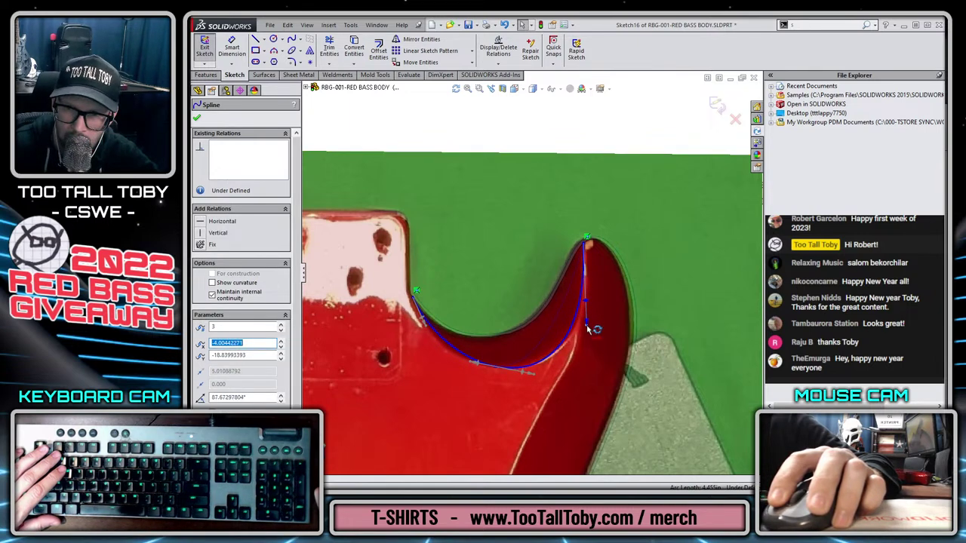
pyautogui.press('Escape')
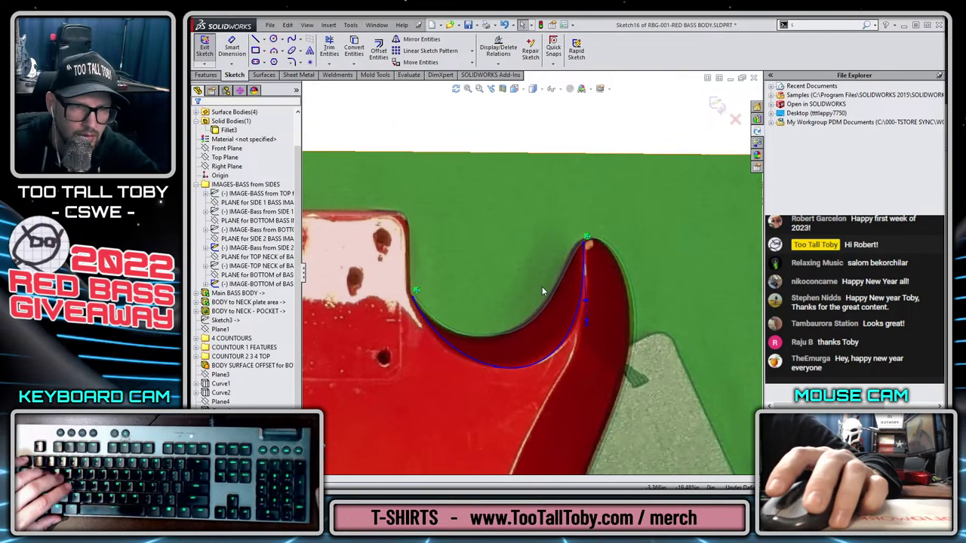
pyautogui.click(715, 104)
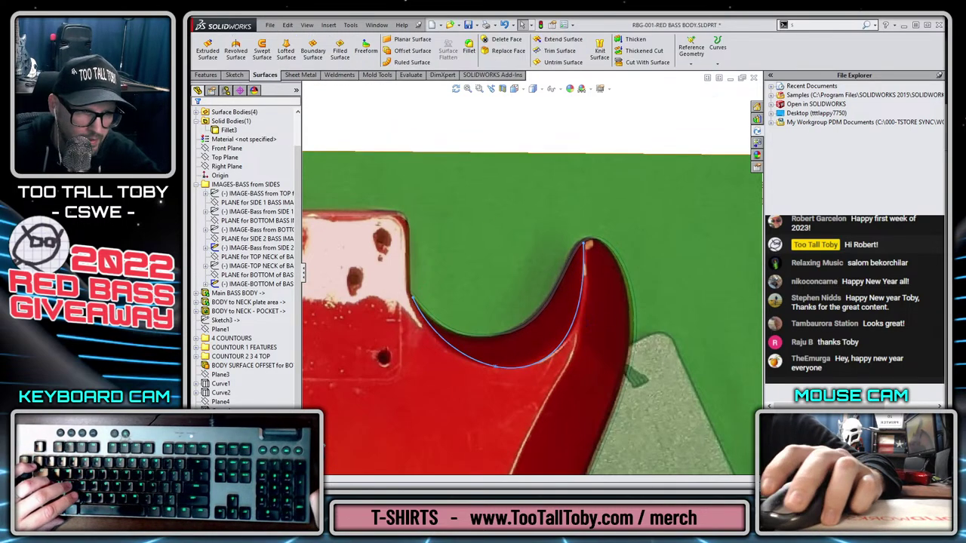
# Set the sketch colour of the opposite cutaway curve to cyan.
pyautogui.rightClick(234, 445)
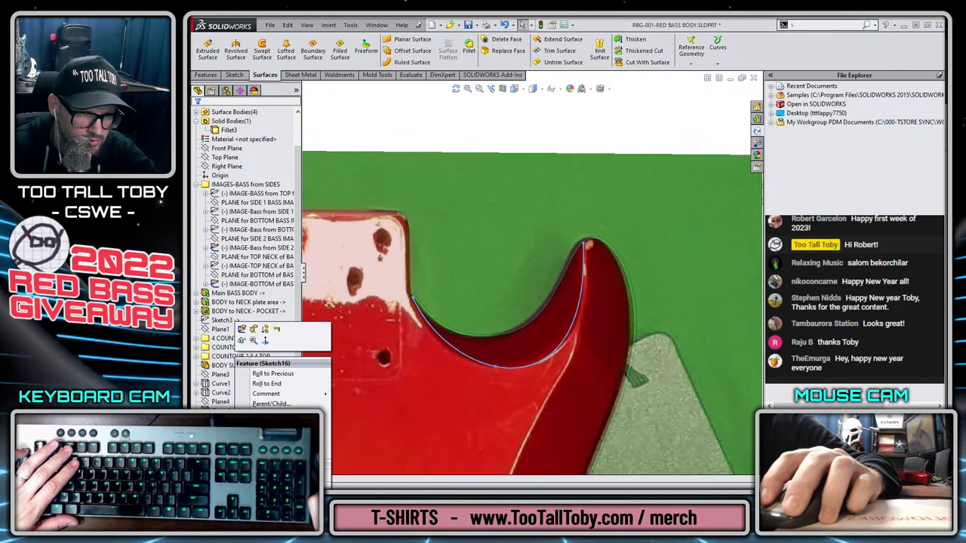
pyautogui.click(268, 449)
pyautogui.click(252, 272)
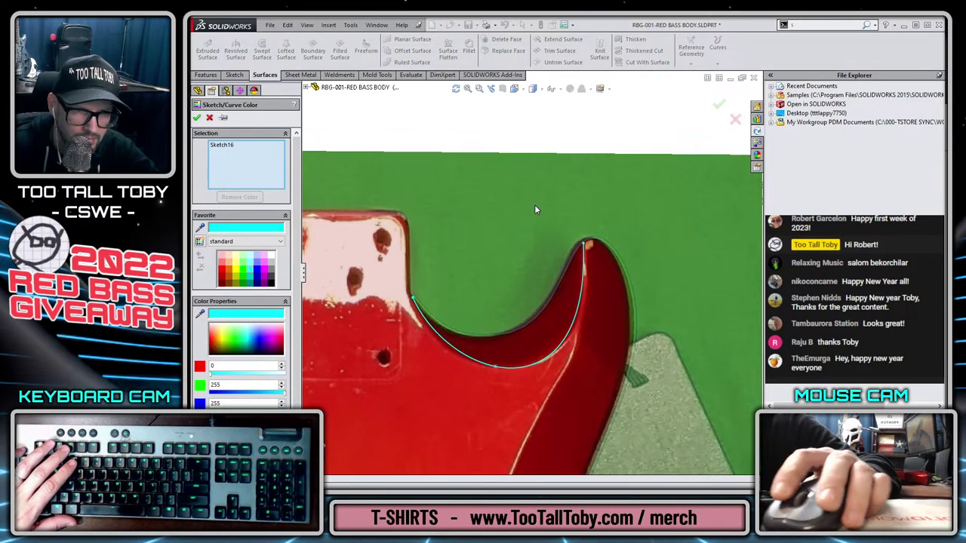
pyautogui.click(719, 104)
pyautogui.scroll(5, 426, 304)
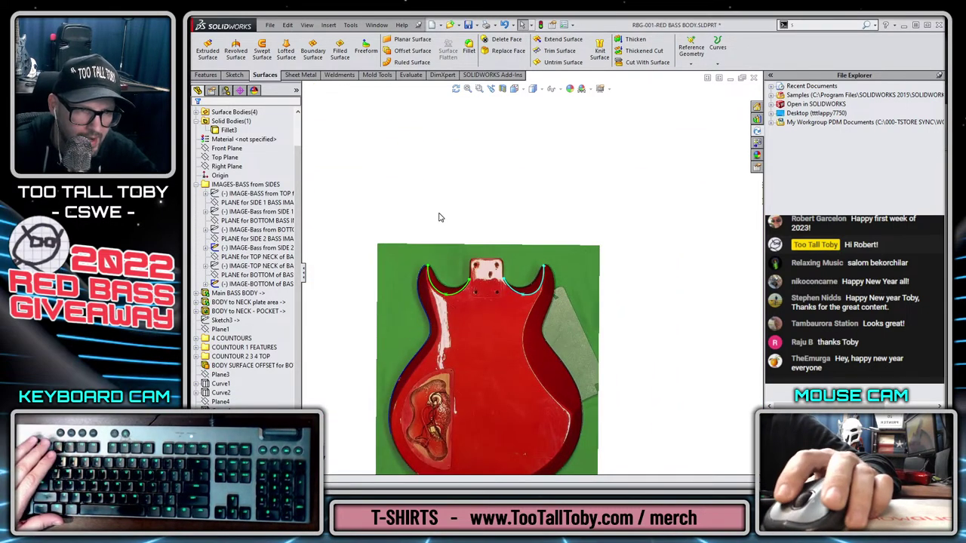
# Hide the bottom-of-bass reference image and the side 2 contour image.
pyautogui.click(258, 284)
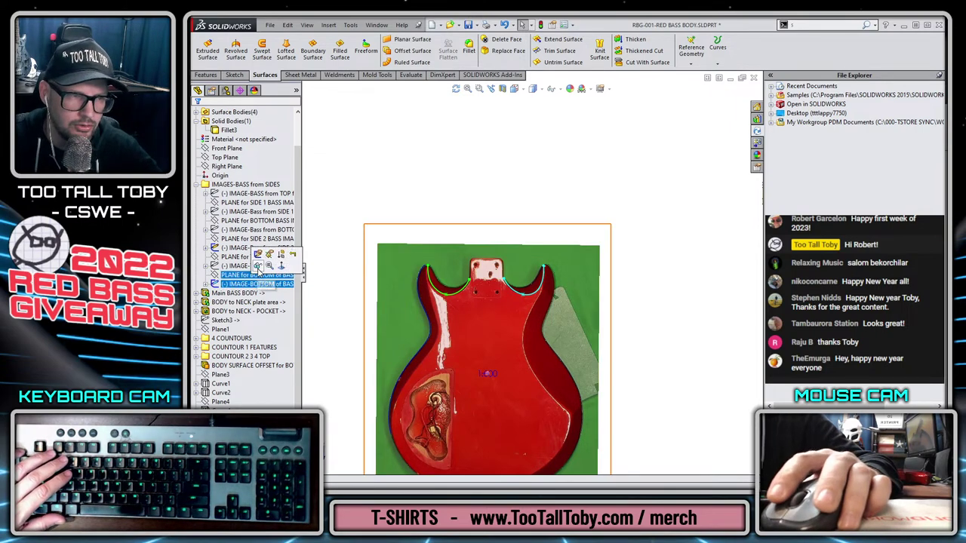
pyautogui.click(256, 267)
pyautogui.click(257, 248)
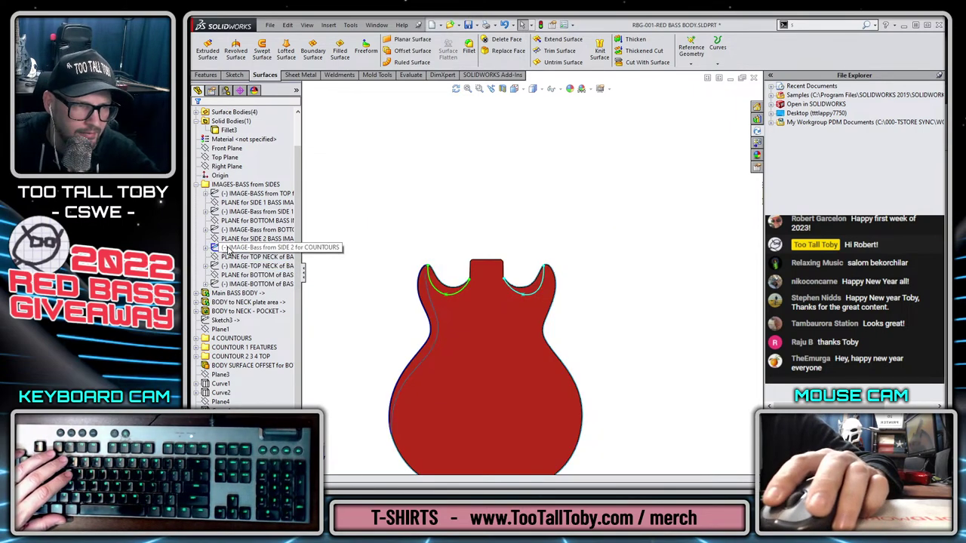
pyautogui.rightClick(266, 249)
pyautogui.click(261, 230)
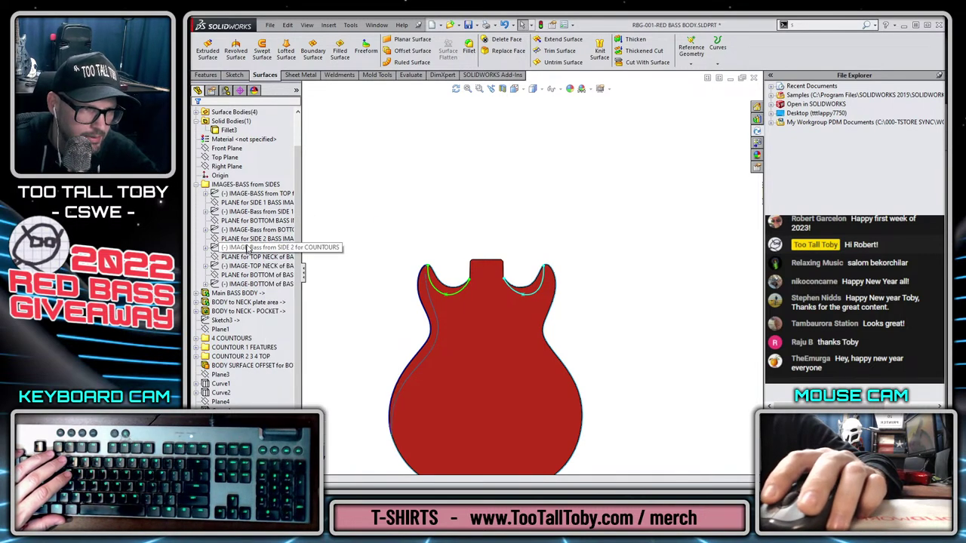
# Show the top-neck reference image and view the model normal to its image plane.
pyautogui.click(257, 265)
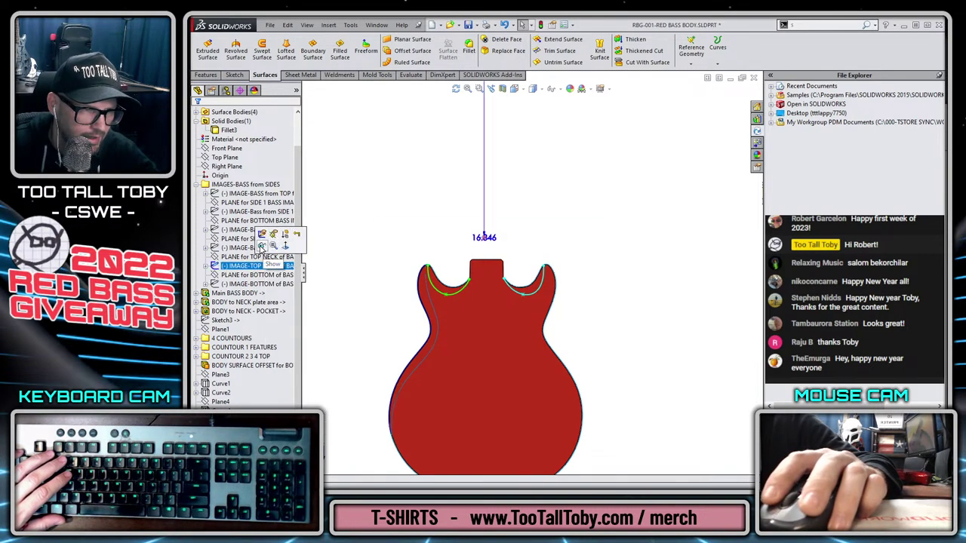
pyautogui.click(261, 246)
pyautogui.click(235, 258)
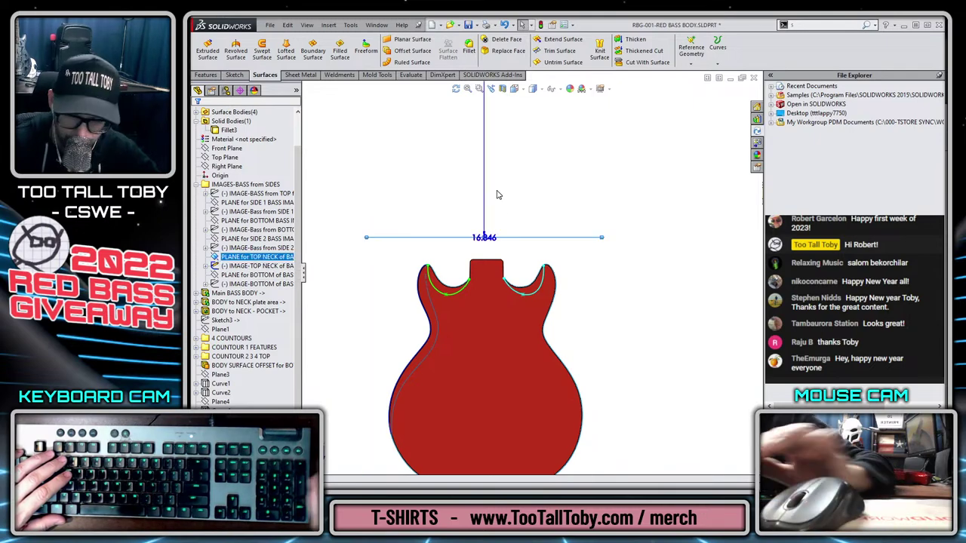
pyautogui.hotkey('ctrl', '8')
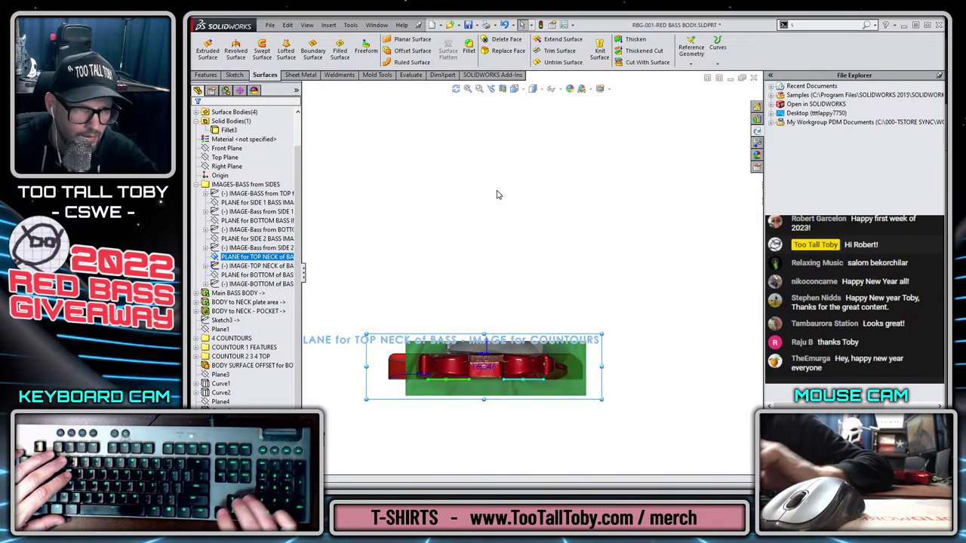
pyautogui.click(221, 375)
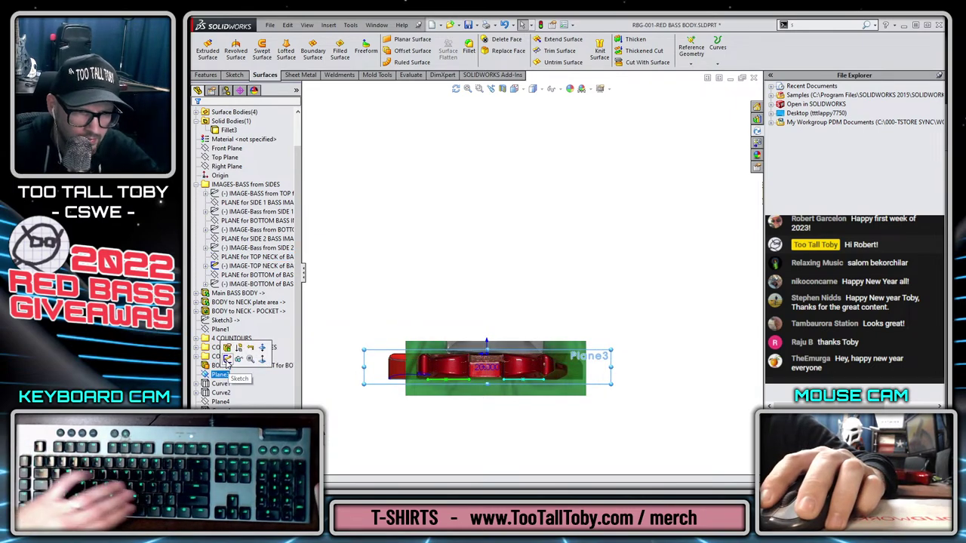
pyautogui.click(226, 361)
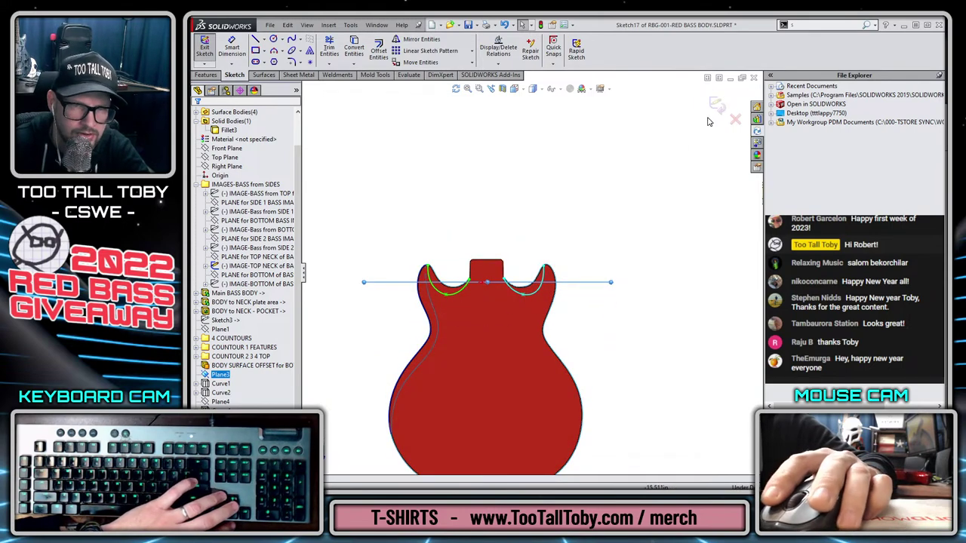
pyautogui.click(238, 358)
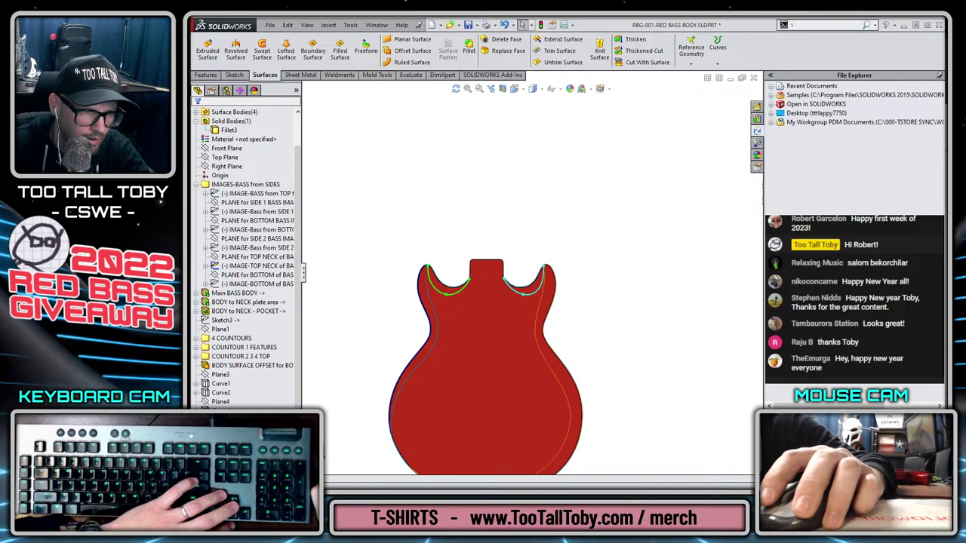
pyautogui.click(220, 401)
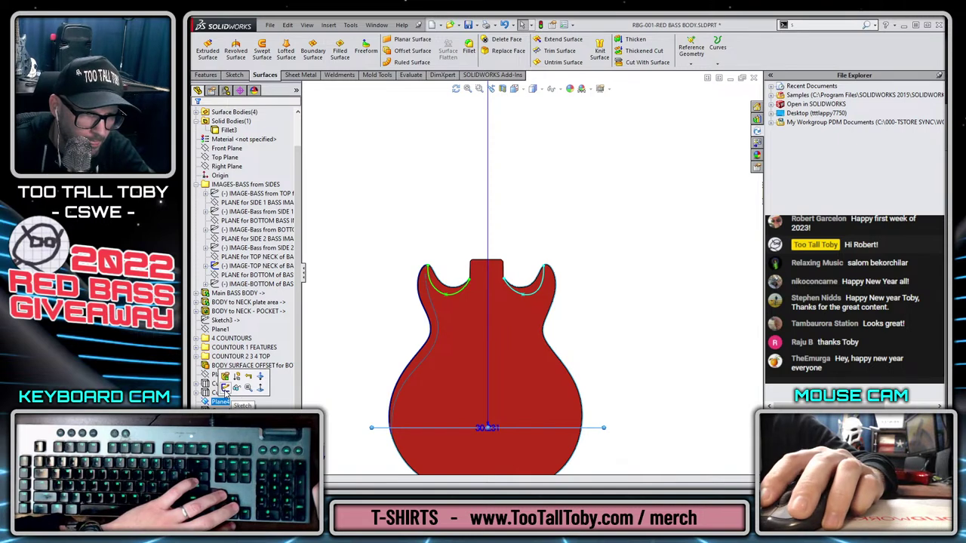
pyautogui.click(224, 157)
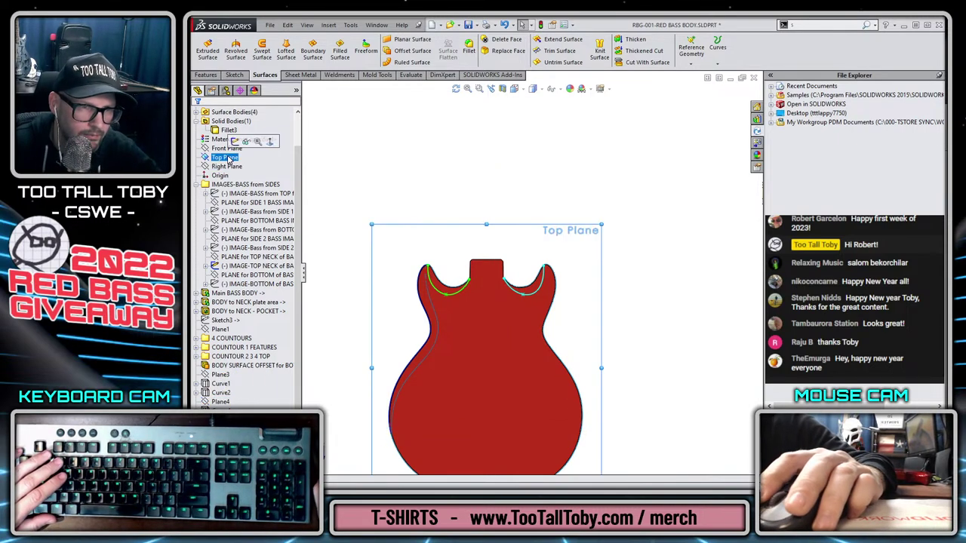
# Create a reference plane offset about 21.767 in from the Front Plane, just past the horn cutaways.
pyautogui.click(228, 148)
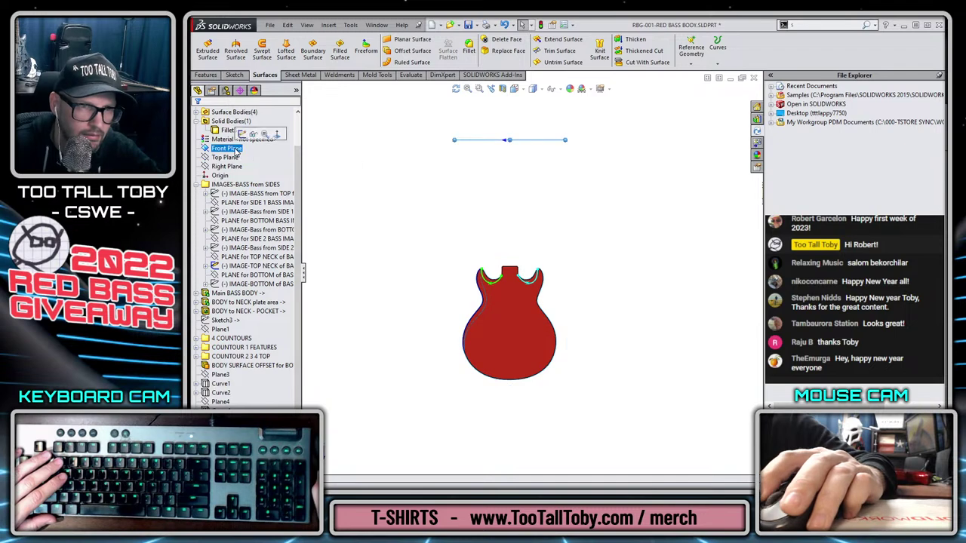
pyautogui.keyDown('ctrl'); pyautogui.moveTo(487, 140); pyautogui.dragTo(497, 249); pyautogui.keyUp('ctrl')
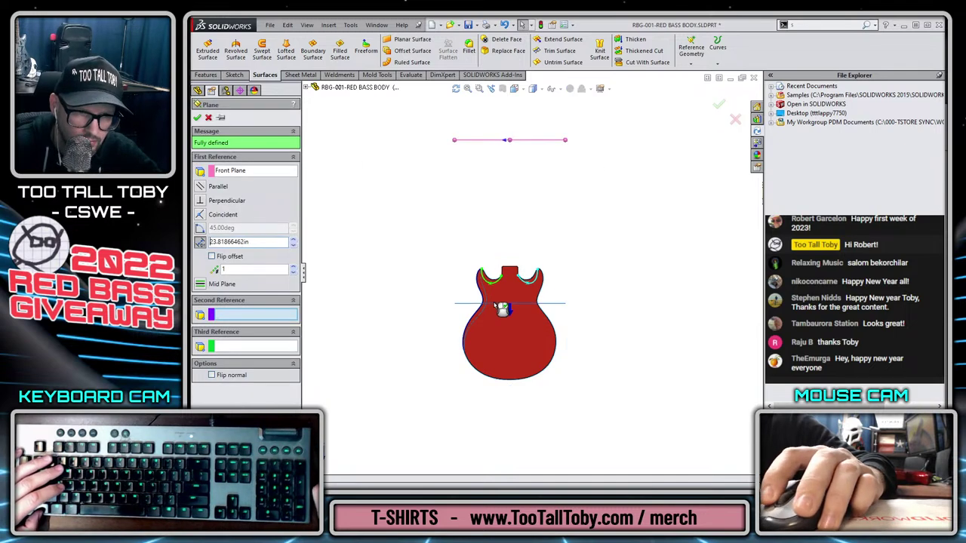
pyautogui.moveTo(504, 297); pyautogui.dragTo(505, 293)
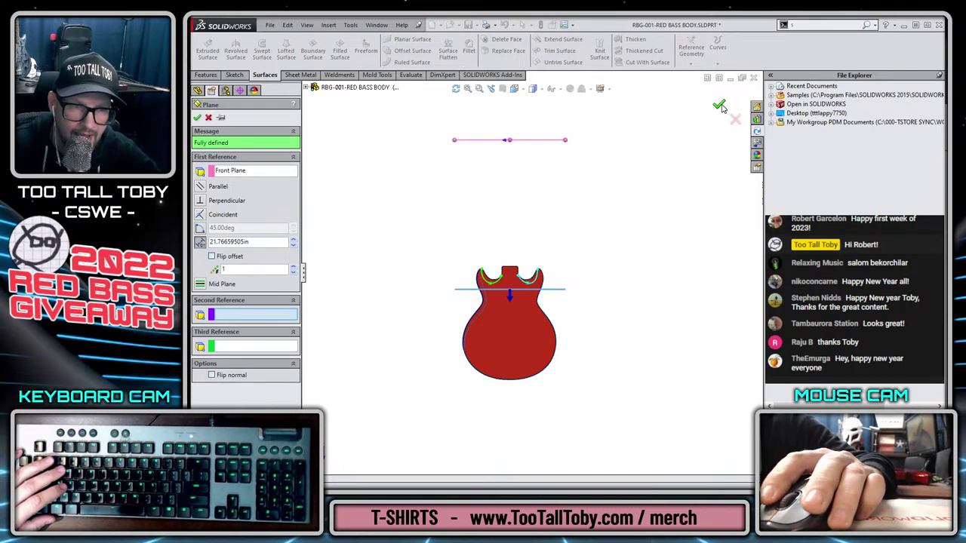
pyautogui.click(719, 106)
# On the new offset plane, sketch a three-point spline arching over the cutaway, with both endpoints on the body's back edge.
pyautogui.click(539, 289)
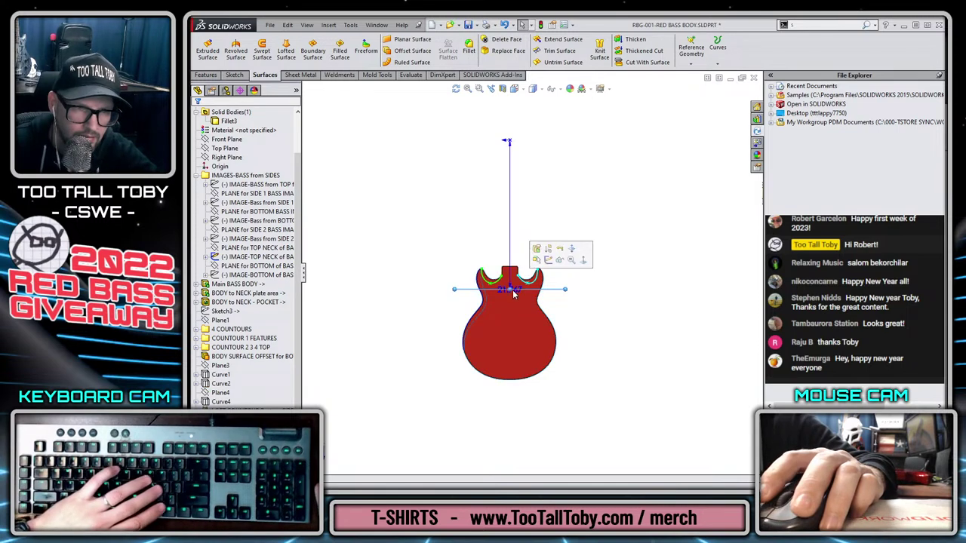
pyautogui.click(550, 261)
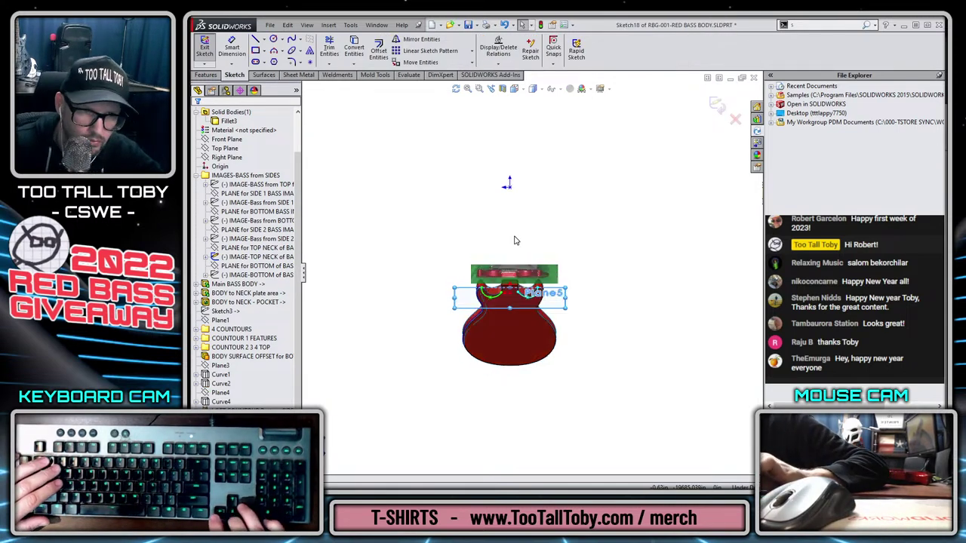
pyautogui.scroll(-6, 503, 328)
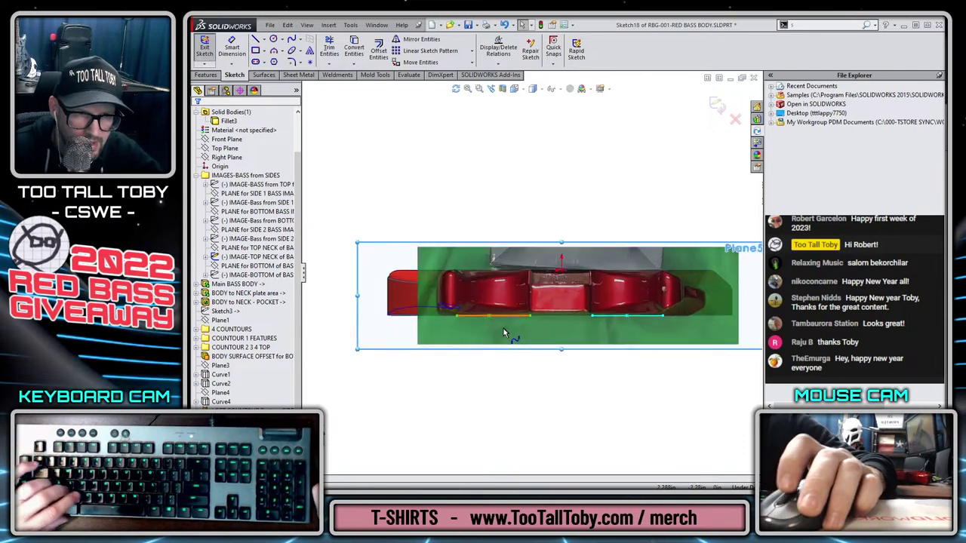
pyautogui.scroll(-2, 475, 302)
pyautogui.press('s')
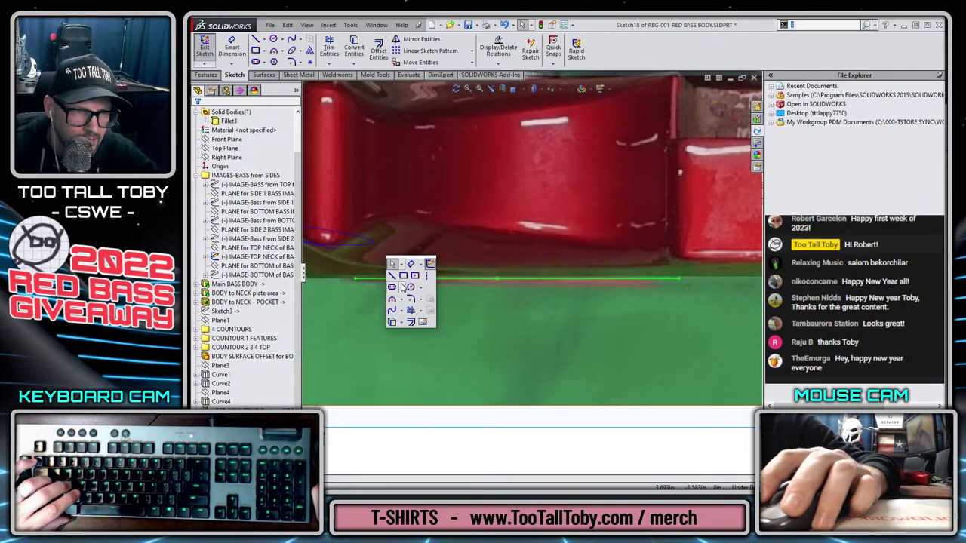
pyautogui.click(392, 310)
pyautogui.scroll(-2, 475, 263)
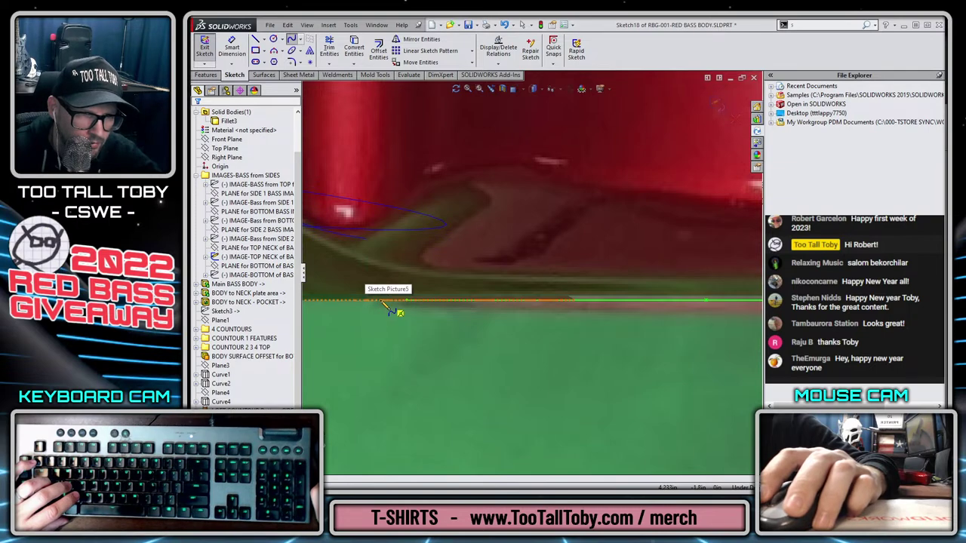
pyautogui.scroll(3, 422, 287)
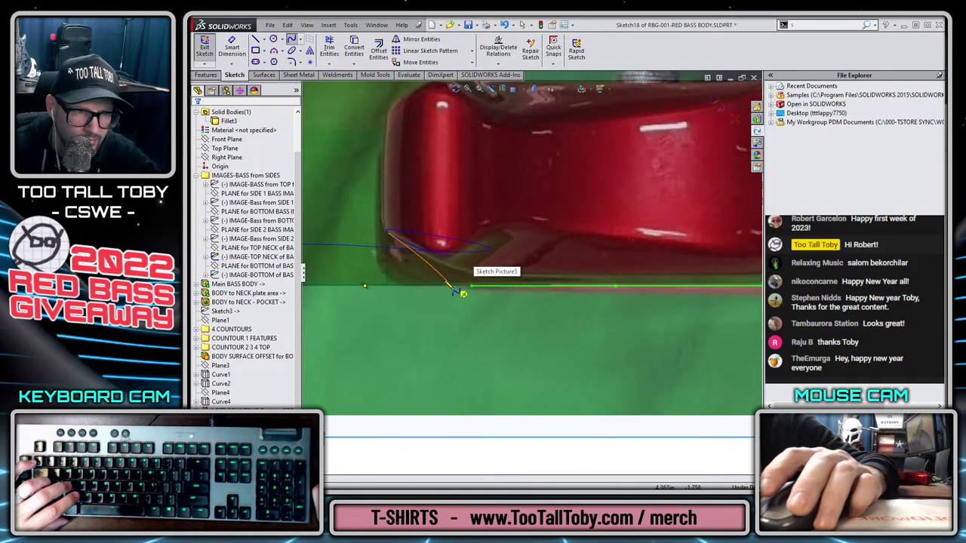
pyautogui.scroll(-2, 461, 289)
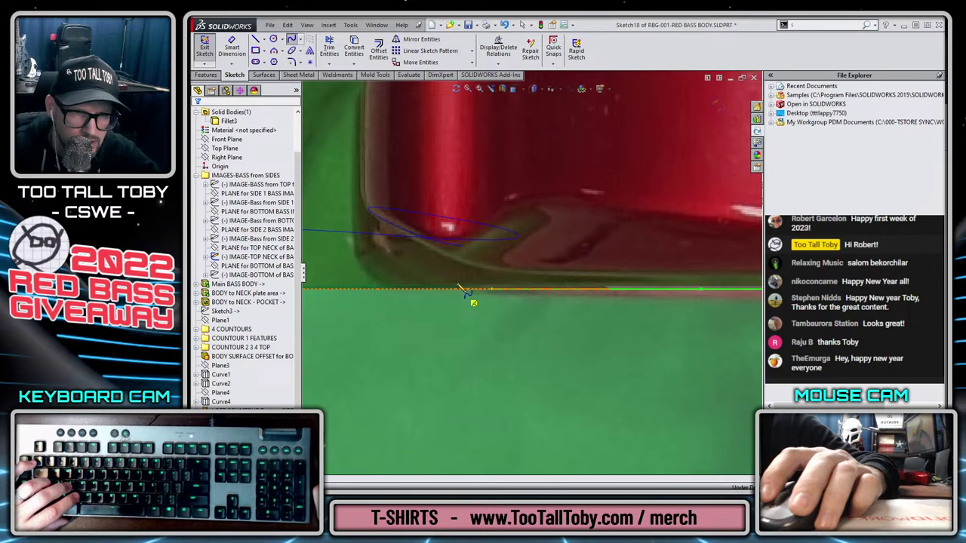
pyautogui.click(466, 290)
pyautogui.scroll(3, 547, 226)
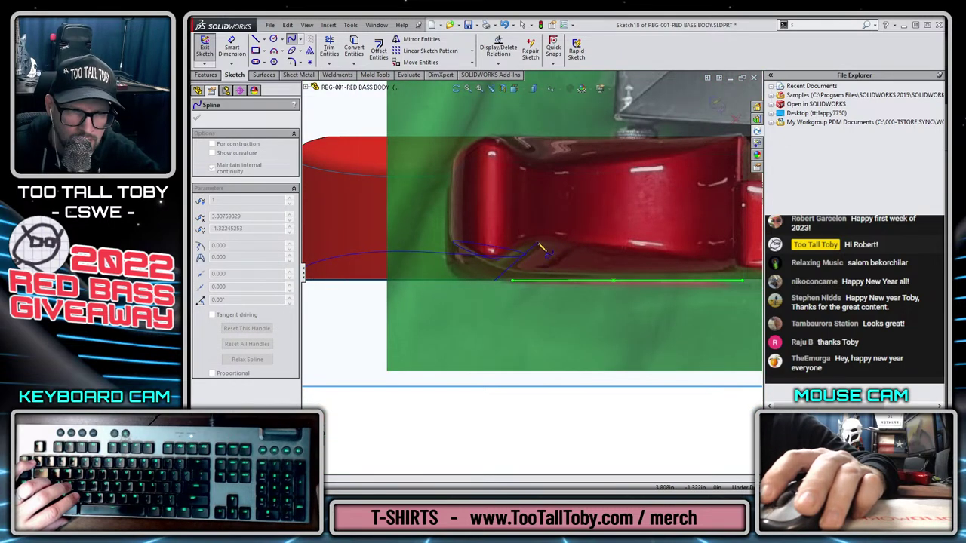
pyautogui.click(540, 248)
pyautogui.scroll(-3, 746, 285)
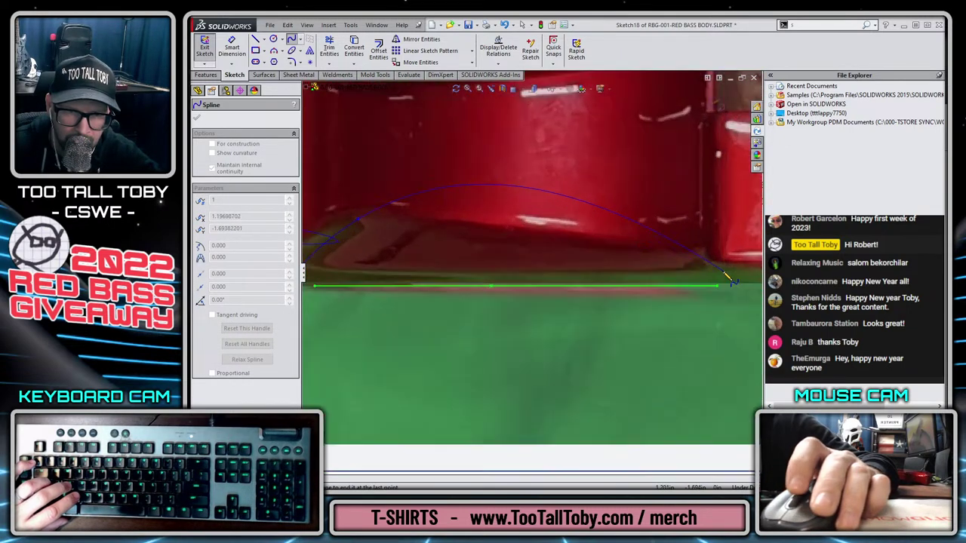
pyautogui.scroll(-3, 702, 300)
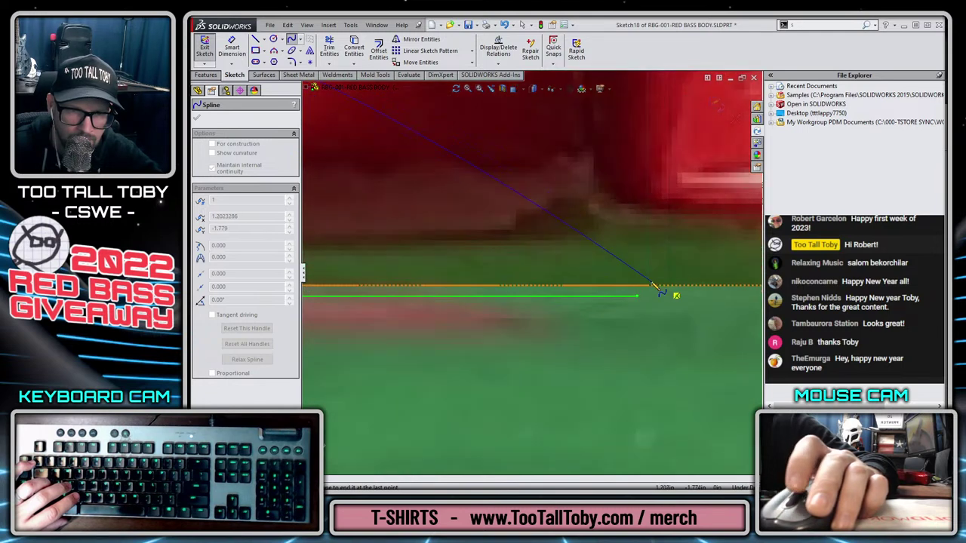
pyautogui.click(636, 286)
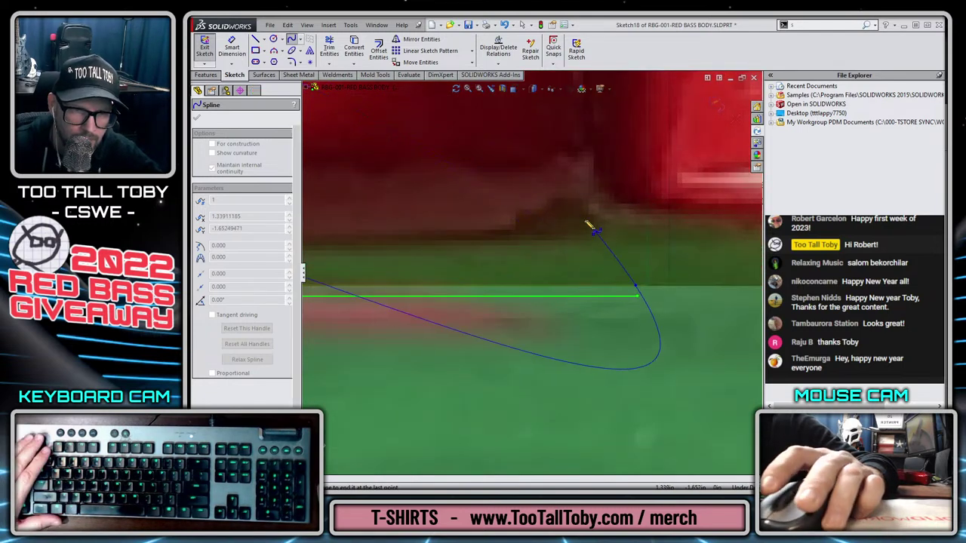
pyautogui.press('Escape')
# Flatten the cutaway spline by adjusting its handles to follow the pictured contour, and finish the sketch.
pyautogui.scroll(5, 519, 199)
pyautogui.scroll(-1, 431, 238)
pyautogui.scroll(3, 432, 242)
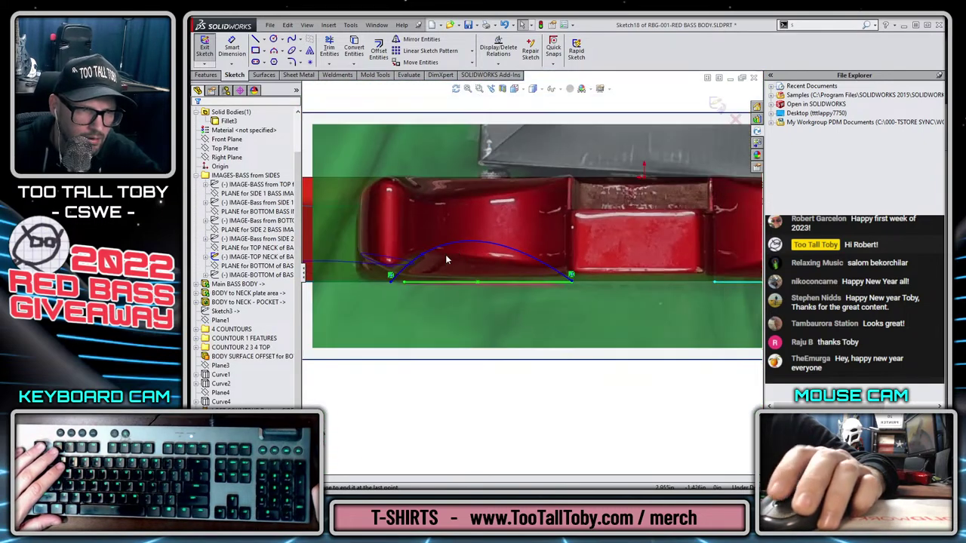
pyautogui.click(492, 249)
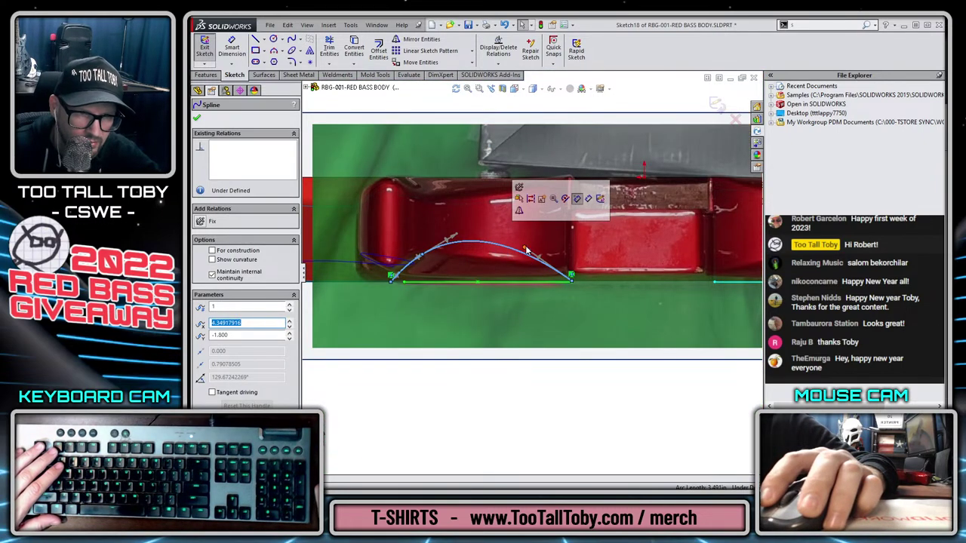
pyautogui.moveTo(526, 249); pyautogui.dragTo(517, 264)
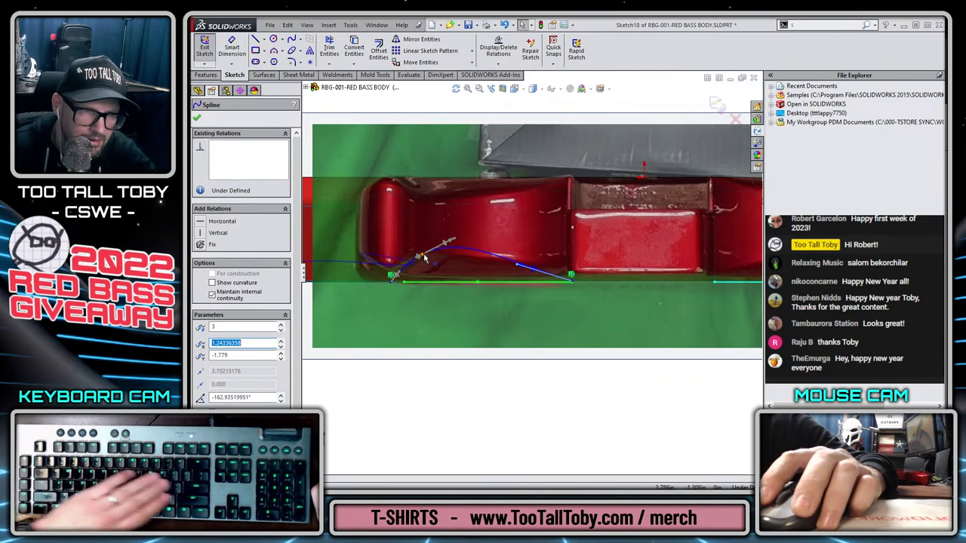
pyautogui.press('Escape')
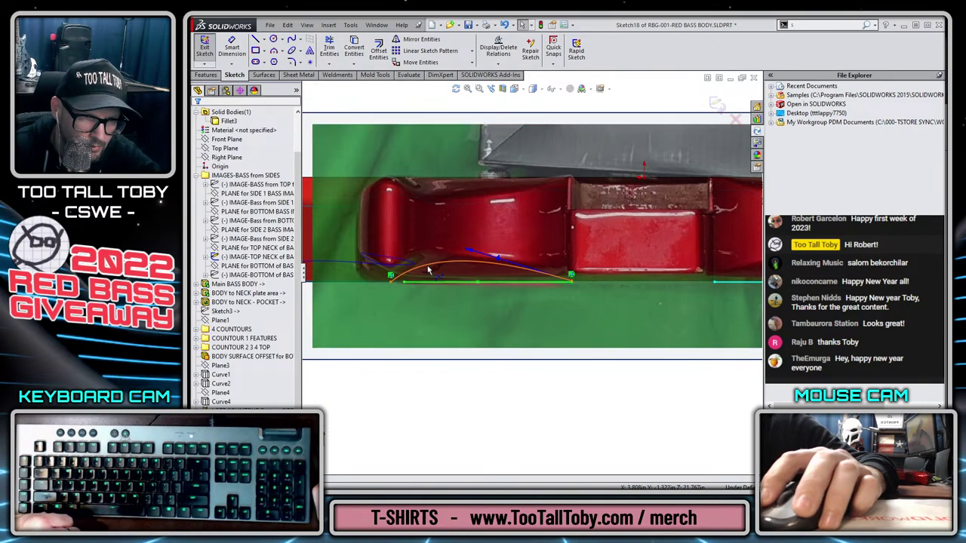
pyautogui.click(428, 270)
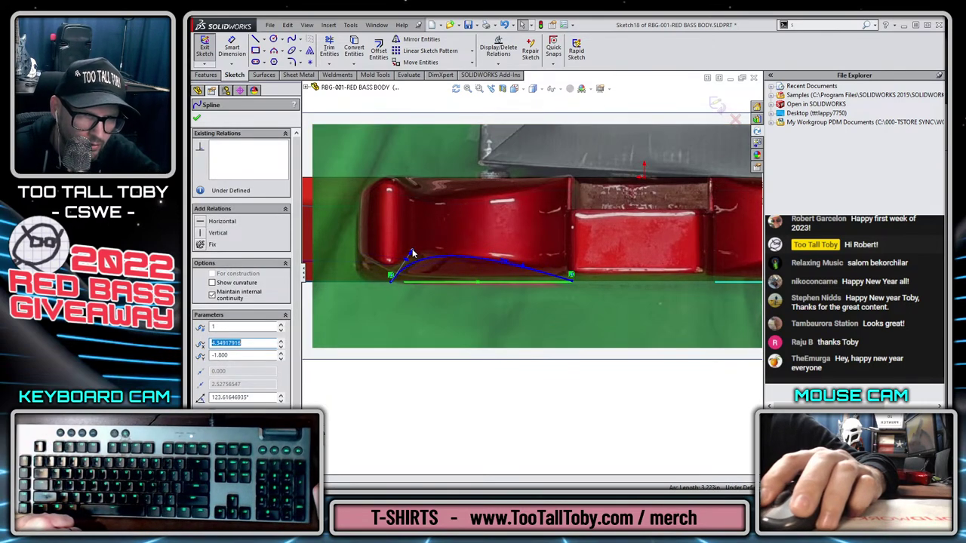
pyautogui.scroll(2, 531, 265)
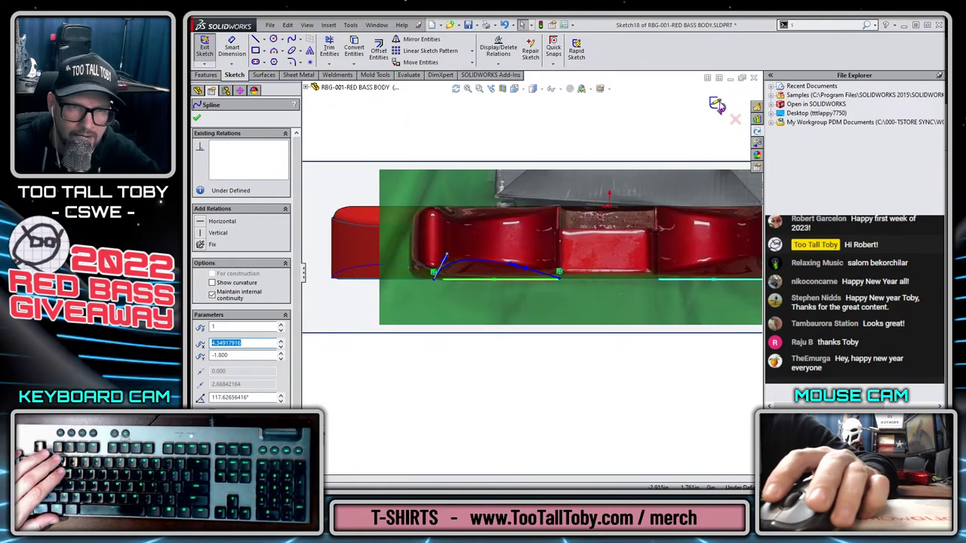
pyautogui.click(717, 104)
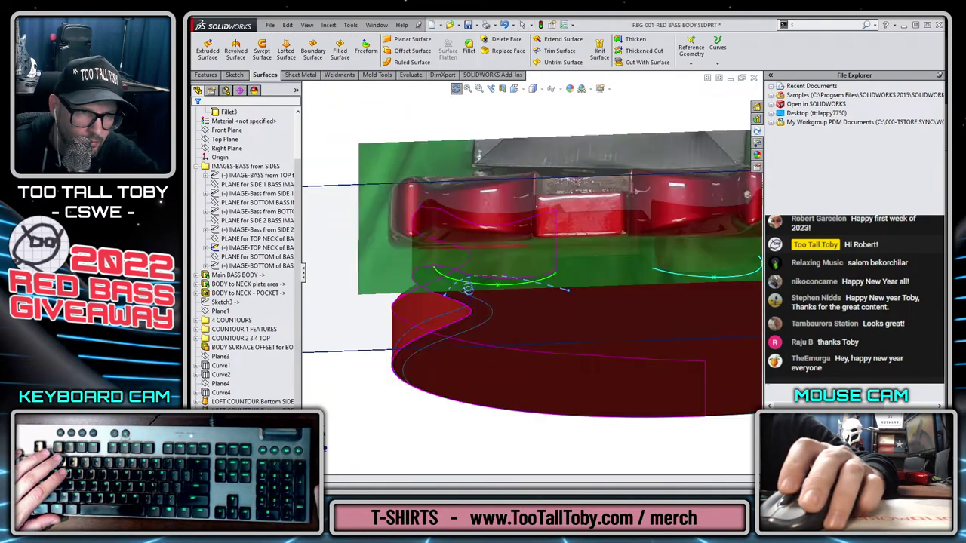
# Project the cutaway spline sketch onto the offset body surface face as a curve, with the projection direction reversed.
pyautogui.scroll(-2, 510, 279)
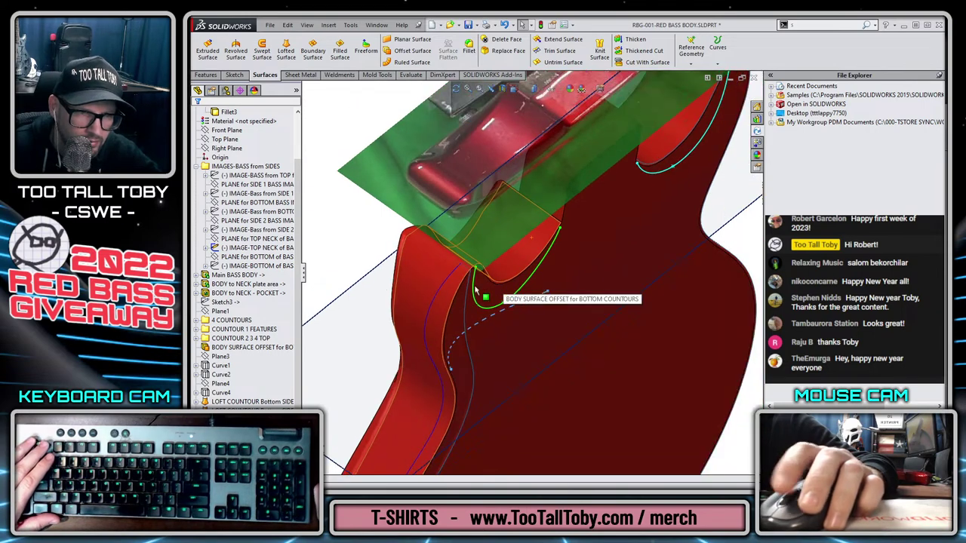
pyautogui.click(717, 49)
pyautogui.click(729, 86)
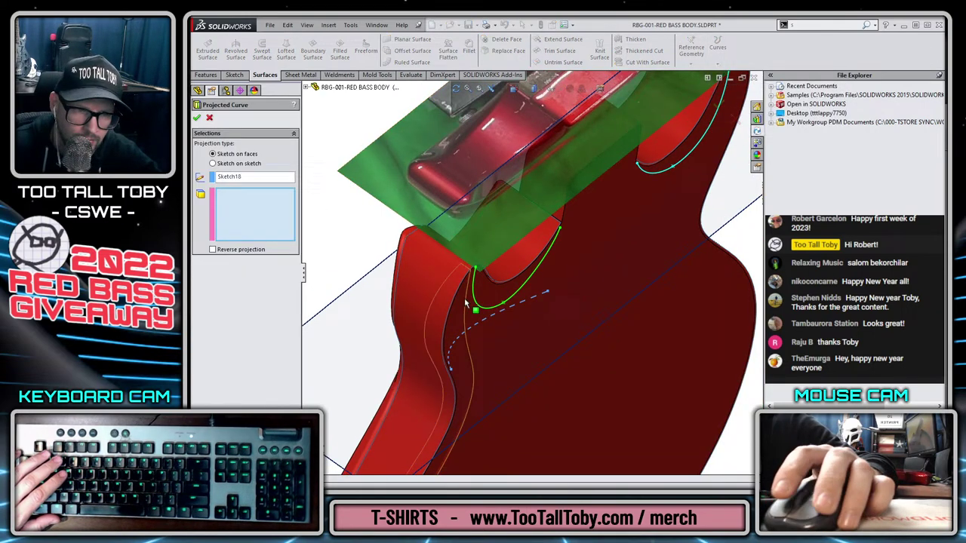
pyautogui.click(513, 266)
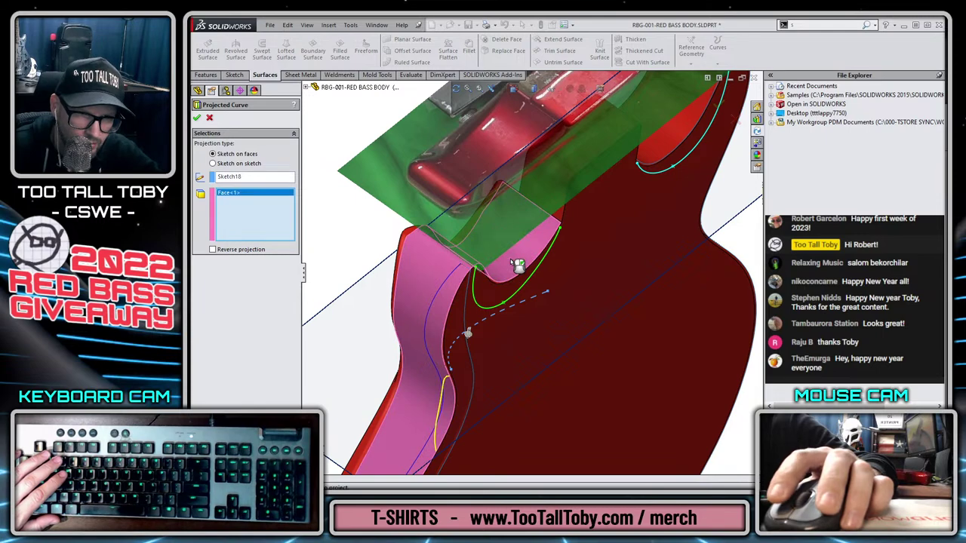
pyautogui.click(213, 250)
pyautogui.click(721, 107)
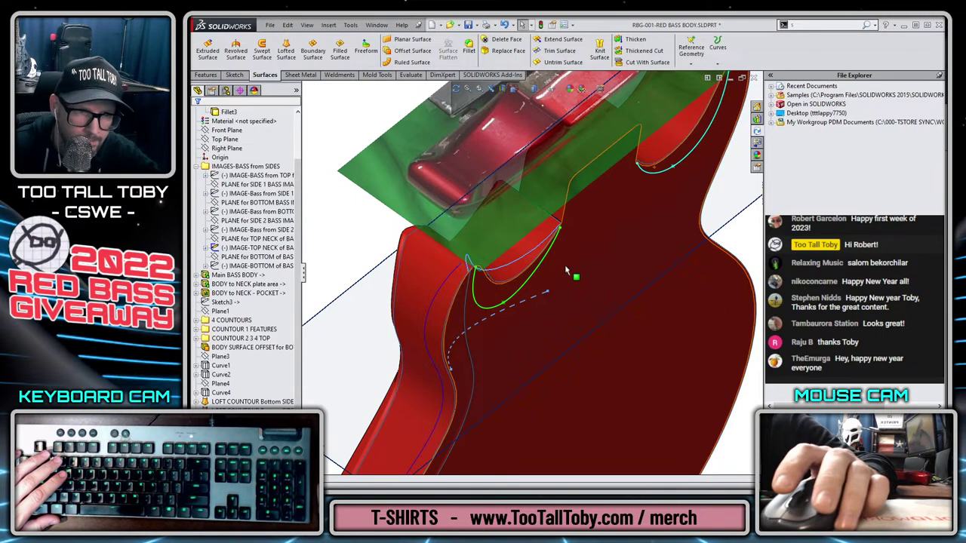
# Edit the first horn cutaway's contour sketch, align its spline endpoint with the endpoint of the curve traced on the body's back, and finish the sketch.
pyautogui.scroll(-5, 528, 257)
pyautogui.moveTo(413, 218); pyautogui.dragTo(399, 256, button='middle')
pyautogui.scroll(-3, 413, 220)
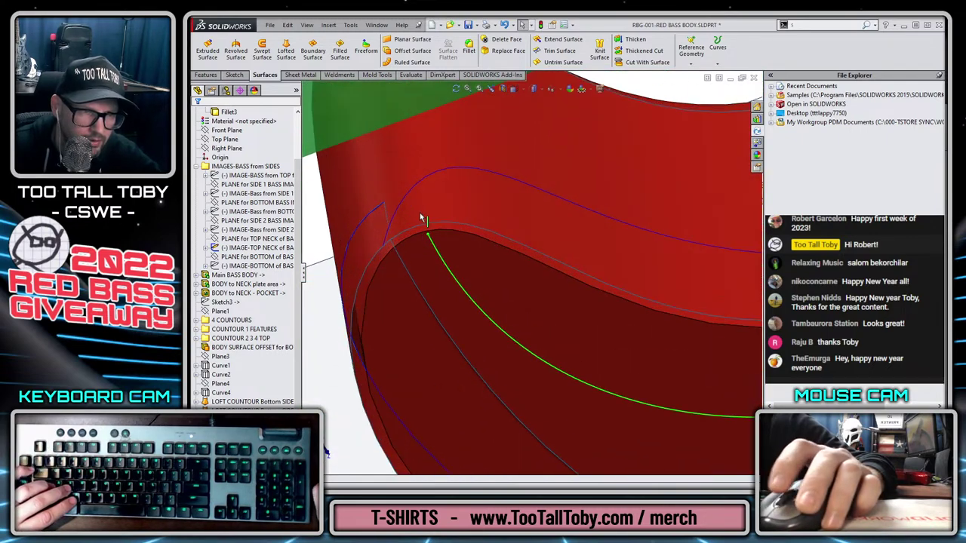
pyautogui.scroll(-1, 248, 252)
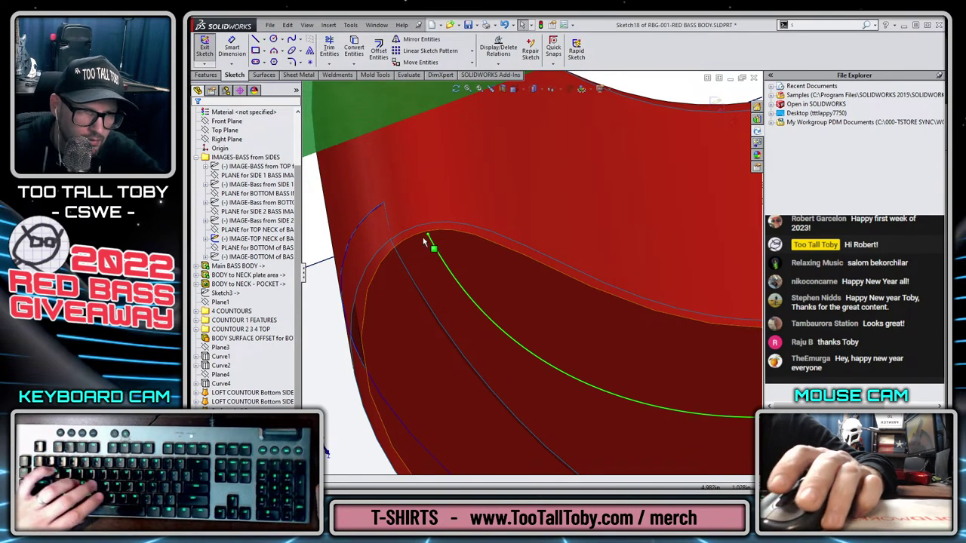
pyautogui.press('z')
pyautogui.press('z')
pyautogui.press('z')
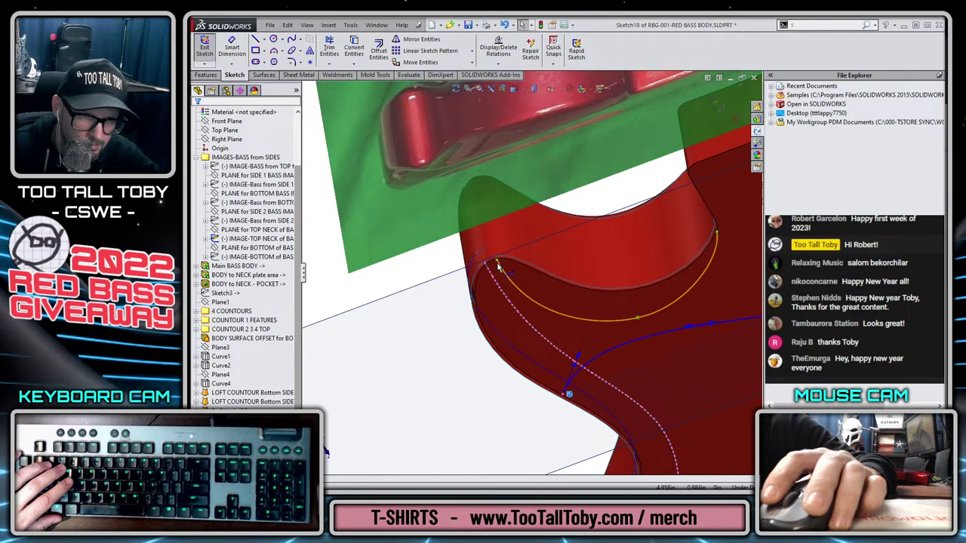
pyautogui.press('Escape')
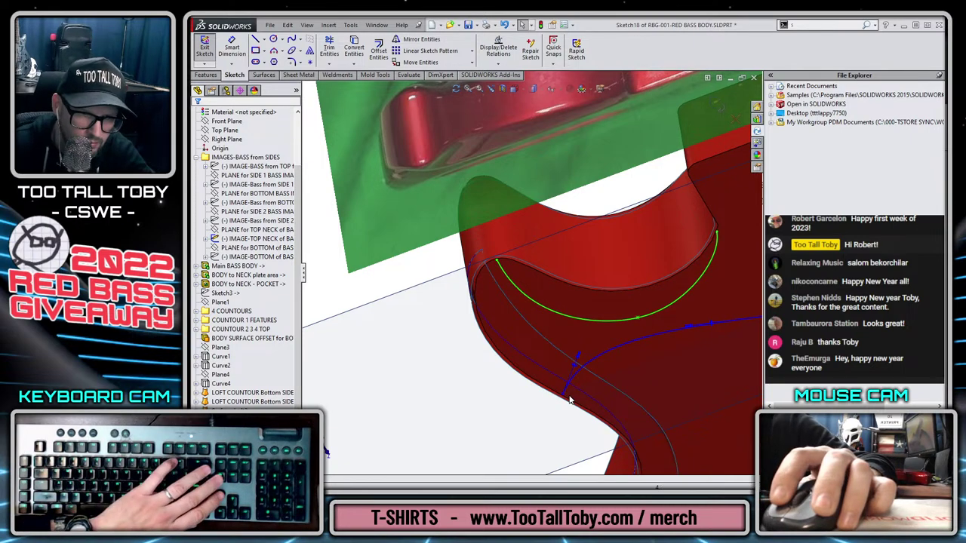
pyautogui.click(563, 396)
pyautogui.keyDown('ctrl'); pyautogui.click(497, 262); pyautogui.keyUp('ctrl')
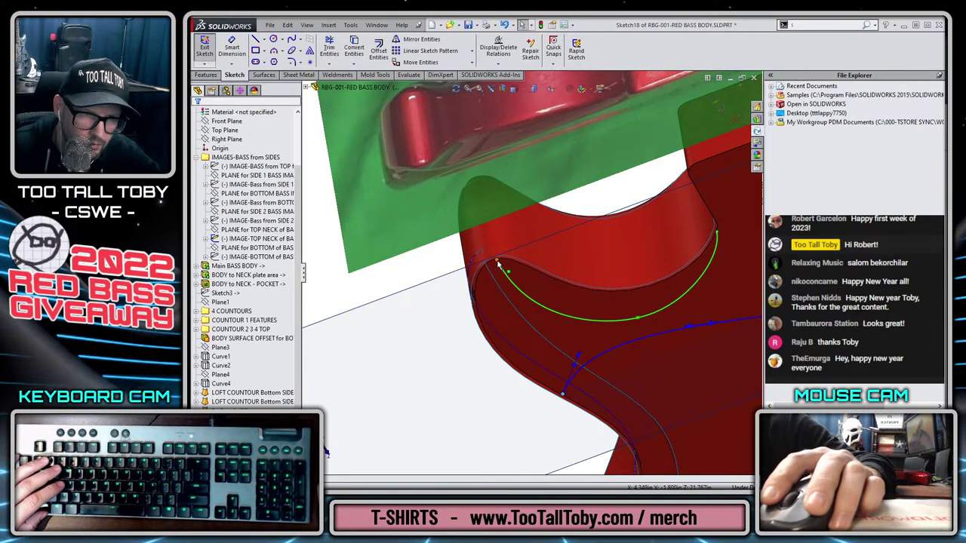
pyautogui.click(497, 263)
pyautogui.click(549, 205)
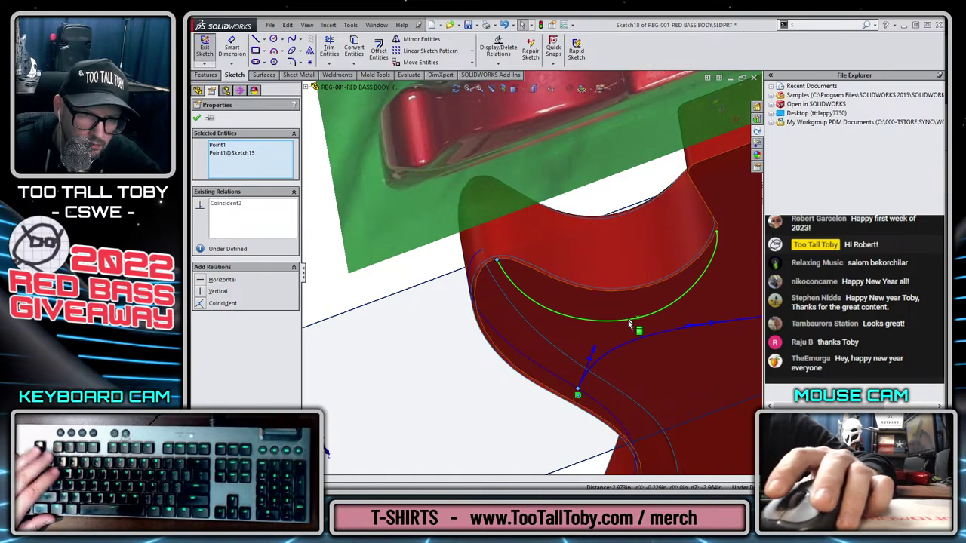
pyautogui.click(718, 105)
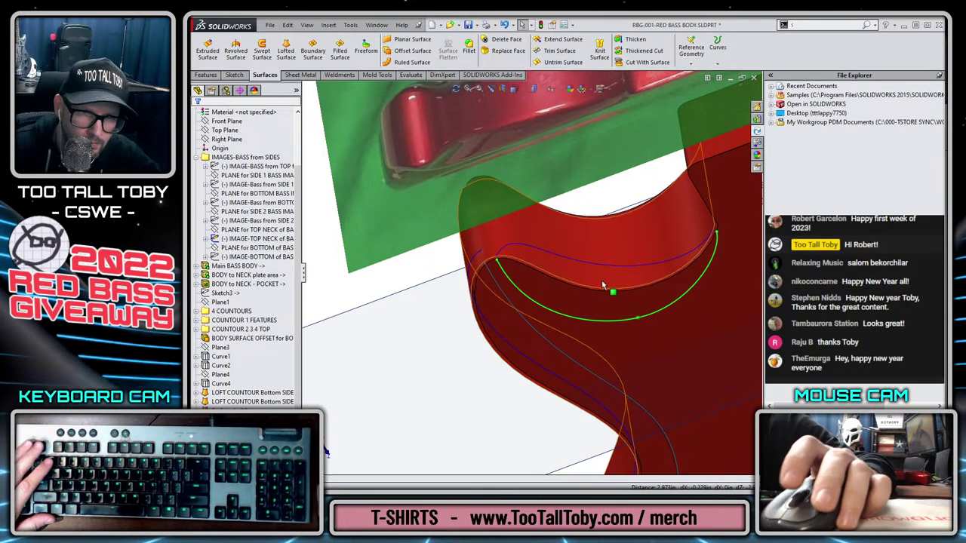
# Loft a surface between the traced back curve and the projected curve at the first horn cutaway.
pyautogui.press('z')
pyautogui.press('z')
pyautogui.moveTo(658, 258); pyautogui.dragTo(669, 264, button='middle')
pyautogui.scroll(-4, 639, 268)
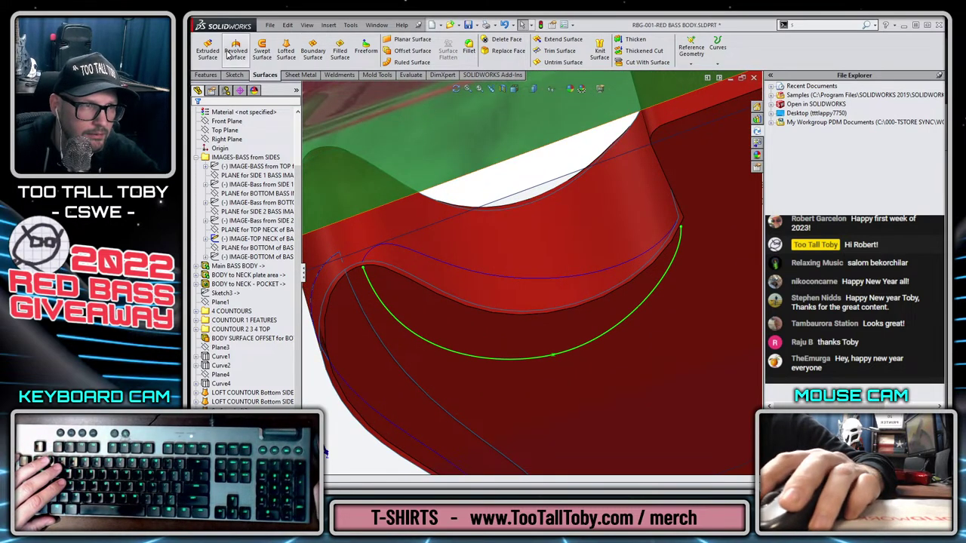
pyautogui.click(286, 51)
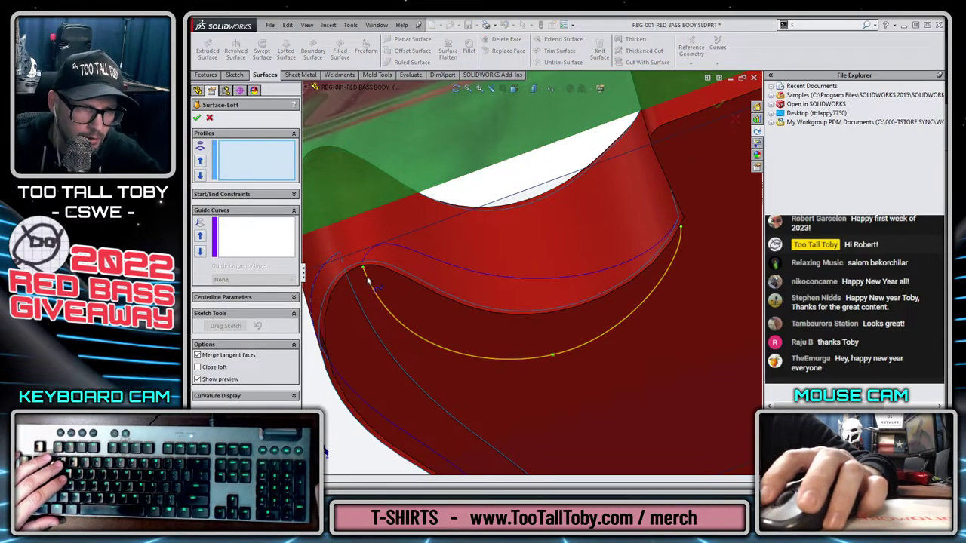
pyautogui.click(366, 252)
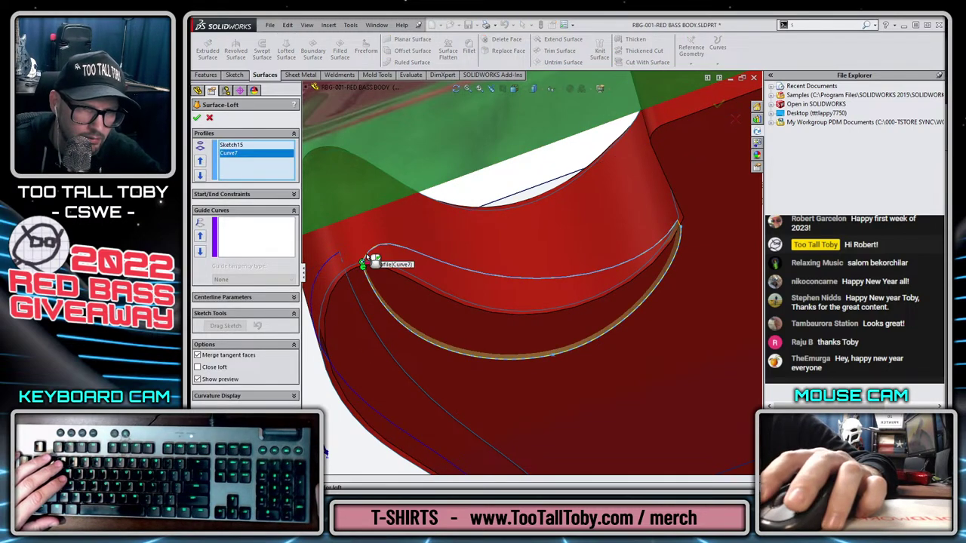
pyautogui.rightClick(366, 255)
pyautogui.scroll(8, 640, 291)
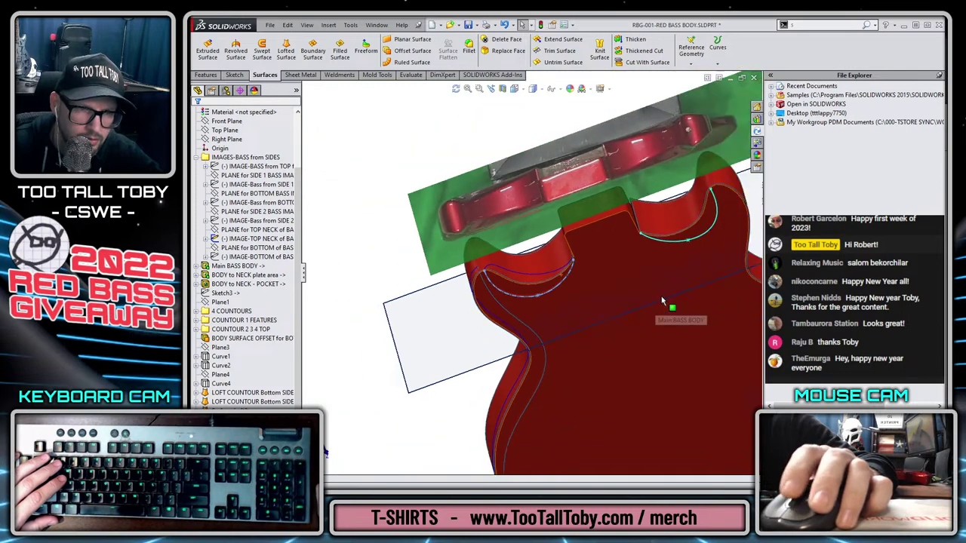
# Start a sketch on the offset plane just past the horn cutaways for the second cutaway's contour.
pyautogui.scroll(-4, 634, 260)
pyautogui.scroll(5, 642, 256)
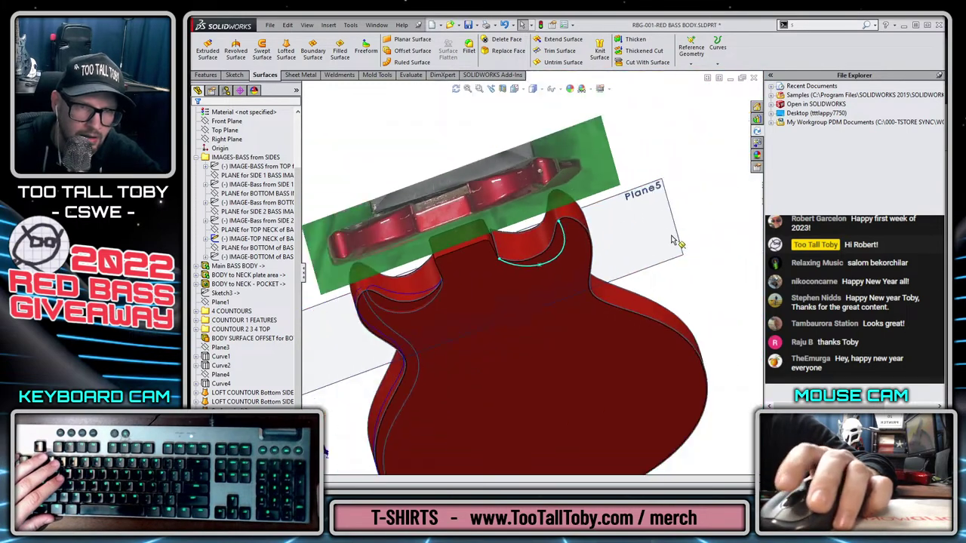
pyautogui.click(647, 270)
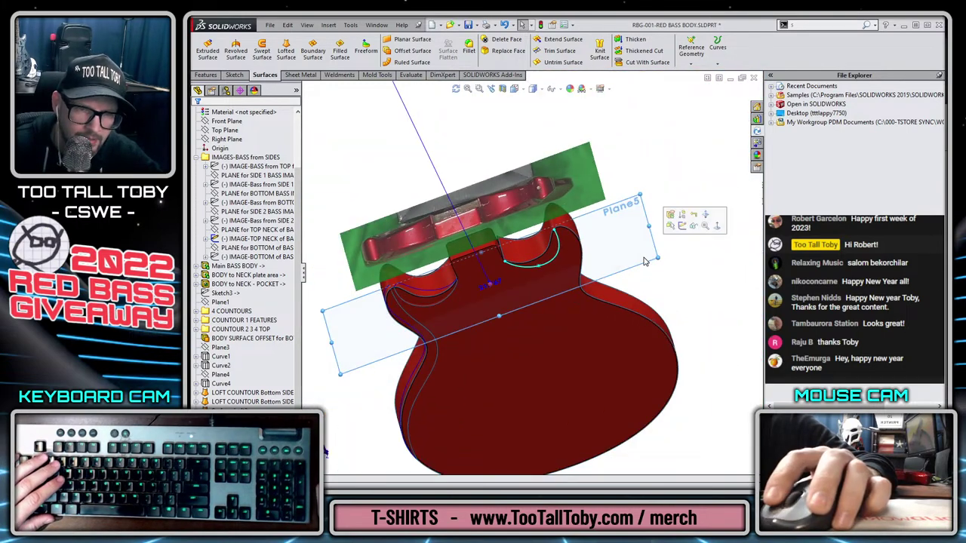
pyautogui.click(681, 225)
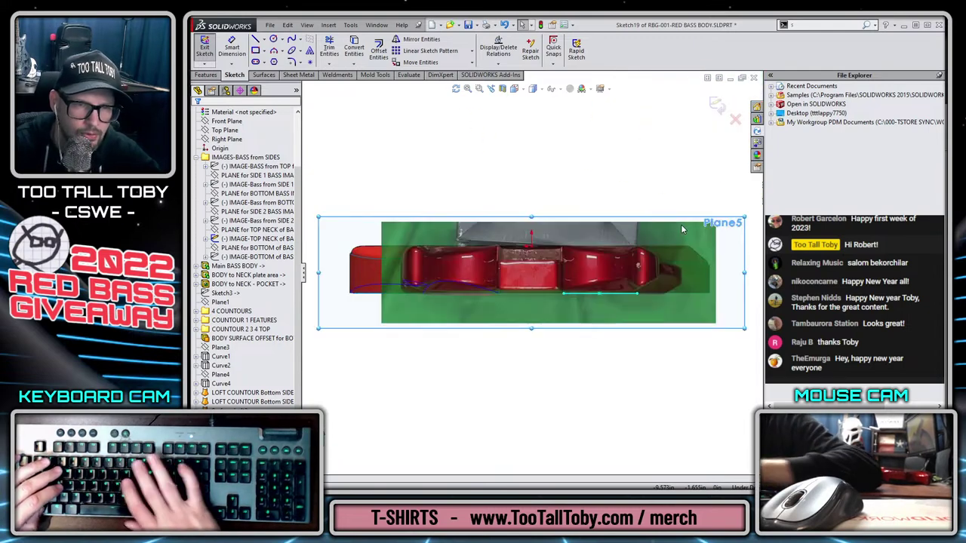
pyautogui.scroll(-5, 616, 283)
pyautogui.press('s')
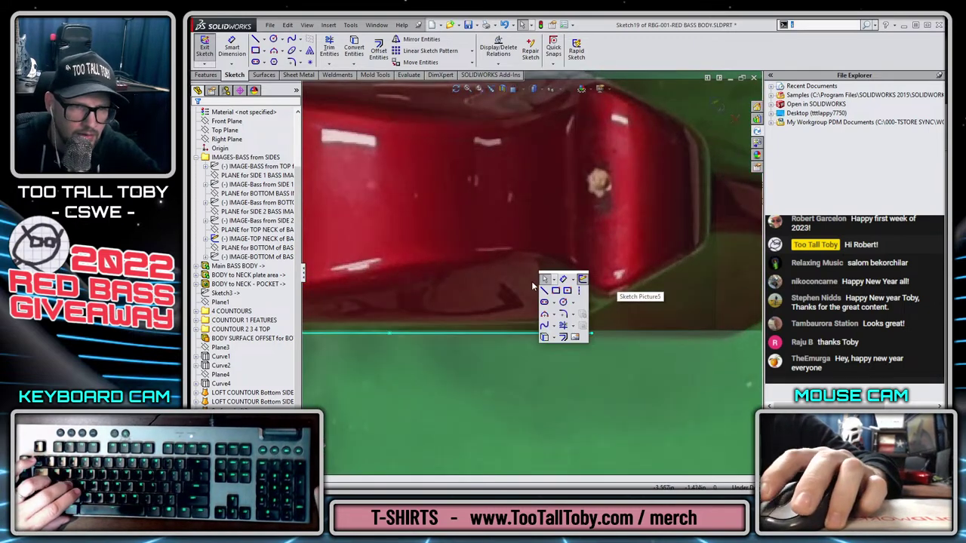
pyautogui.click(563, 317)
pyautogui.scroll(3, 586, 325)
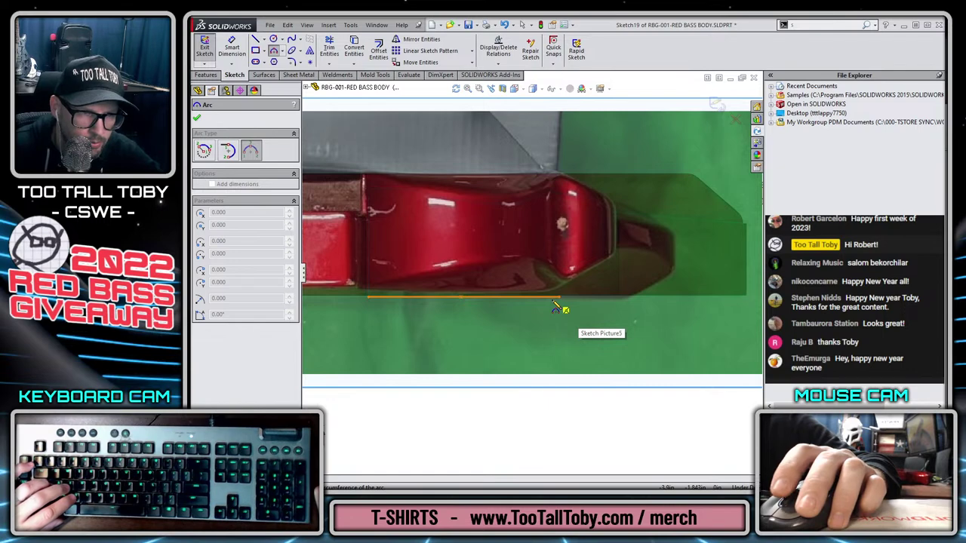
pyautogui.click(562, 296)
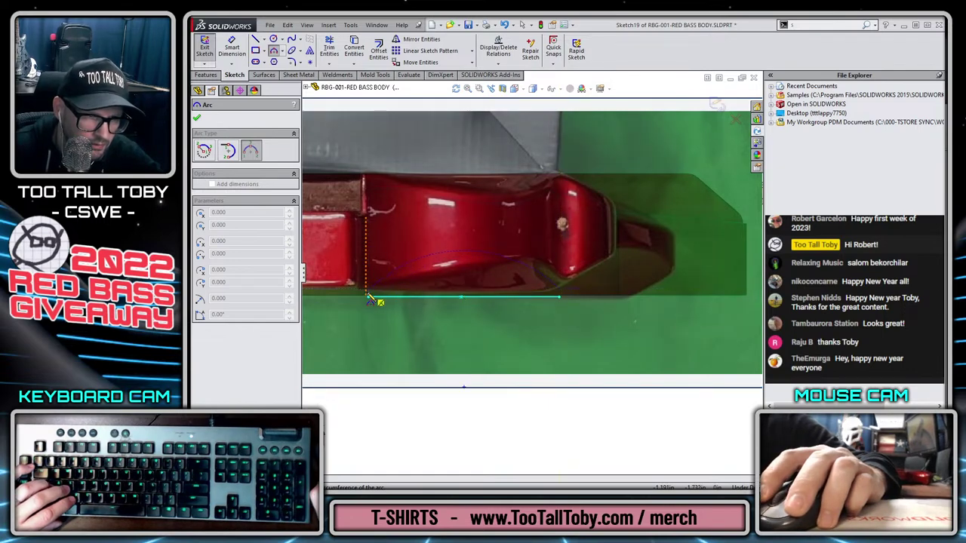
pyautogui.scroll(-5, 375, 300)
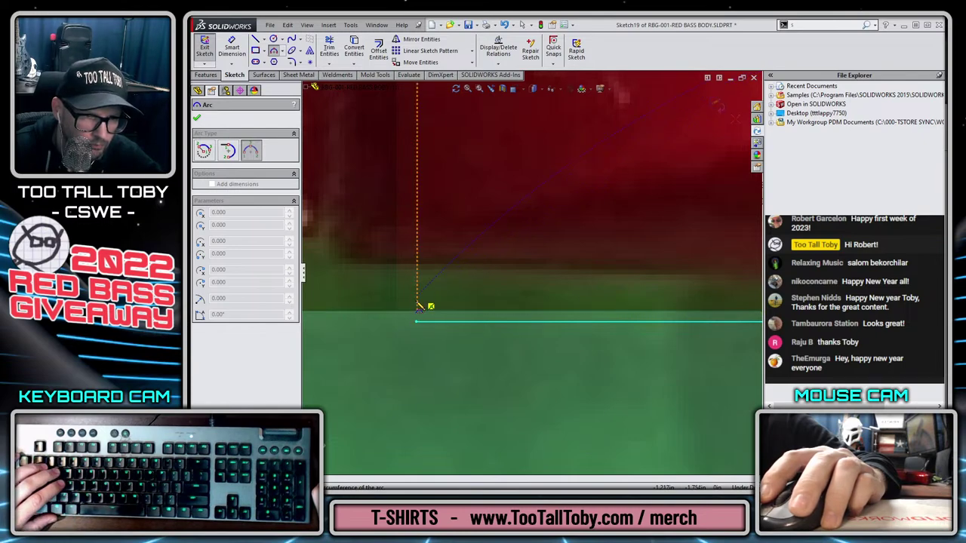
pyautogui.press('Escape')
pyautogui.scroll(2, 531, 276)
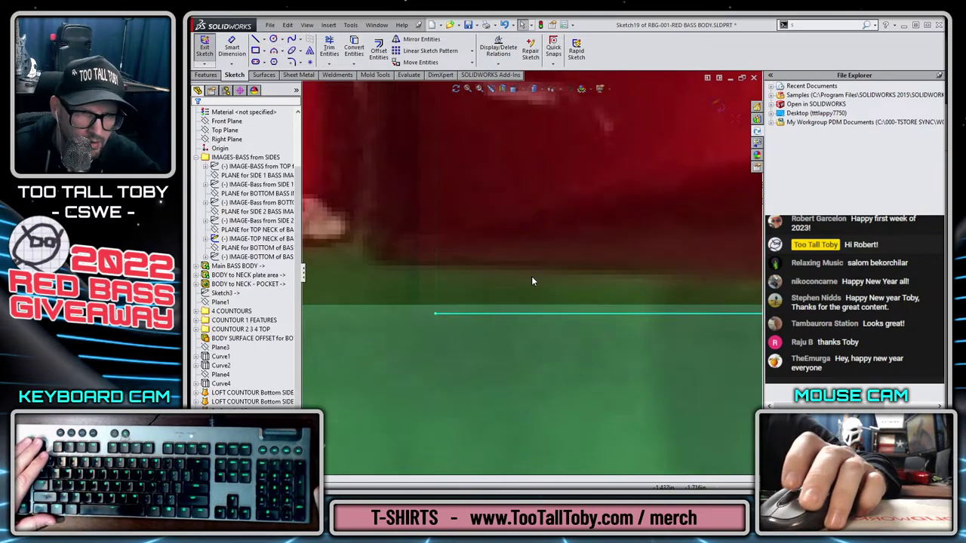
# Sketch a two-point spline along the body's back edge, spanning the ends of the second cutaway's traced curve.
pyautogui.press('s')
pyautogui.click(503, 319)
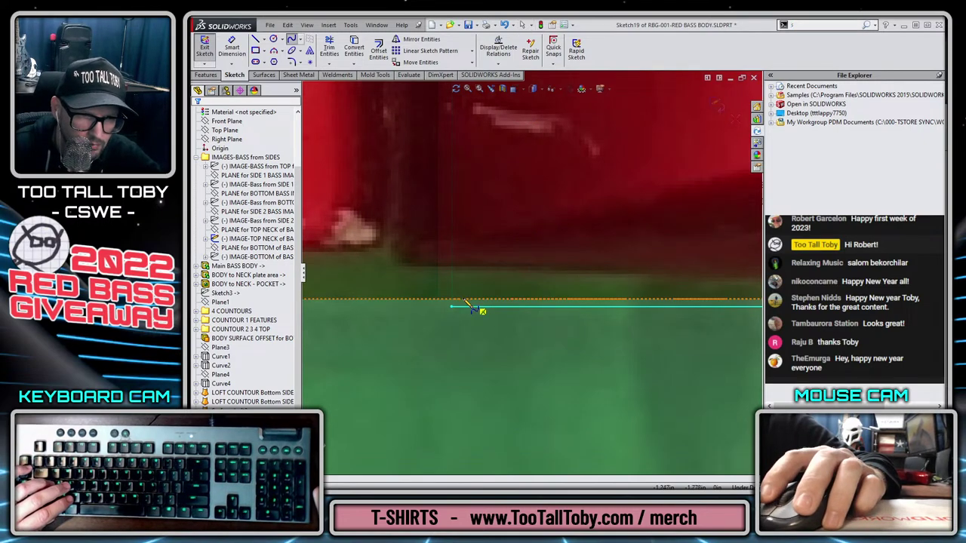
pyautogui.click(457, 305)
pyautogui.scroll(3, 597, 276)
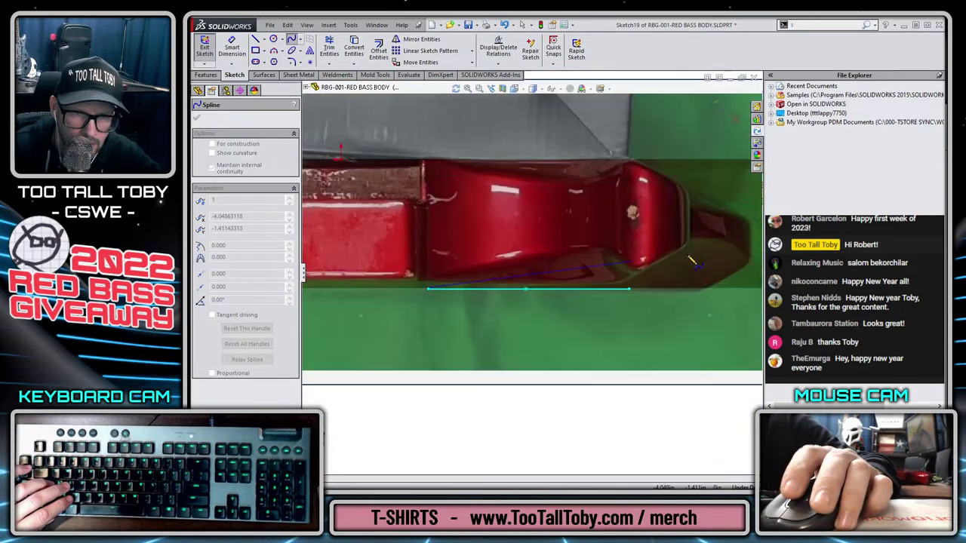
pyautogui.scroll(-4, 543, 315)
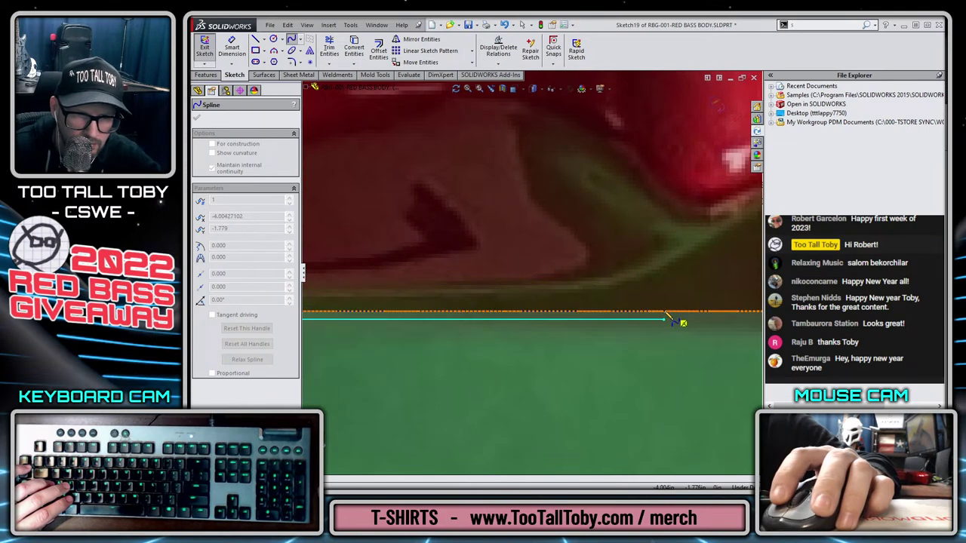
pyautogui.click(662, 317)
pyautogui.press('Escape')
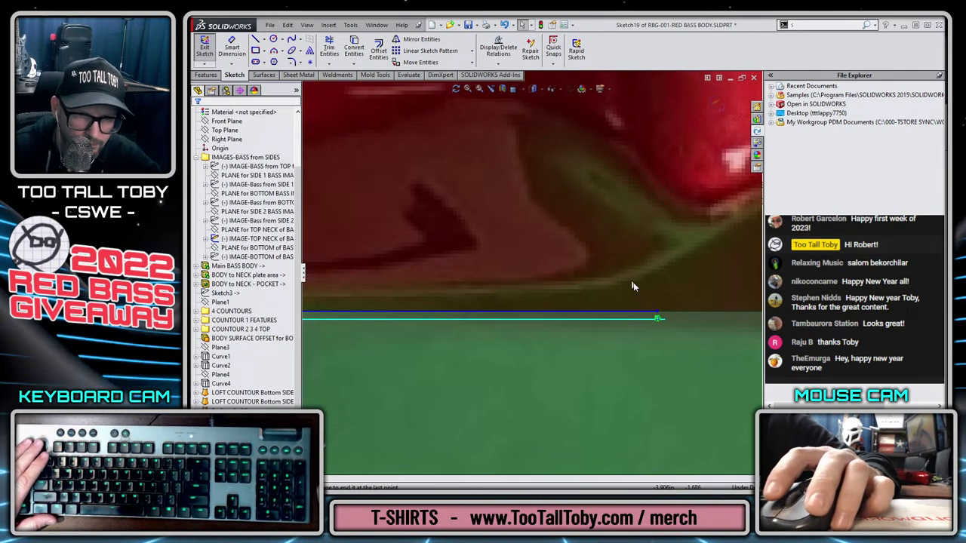
# Bend the spline into an arch with its end handles to follow the pictured cutaway contour, and finish the sketch.
pyautogui.click(607, 312)
pyautogui.scroll(2, 528, 298)
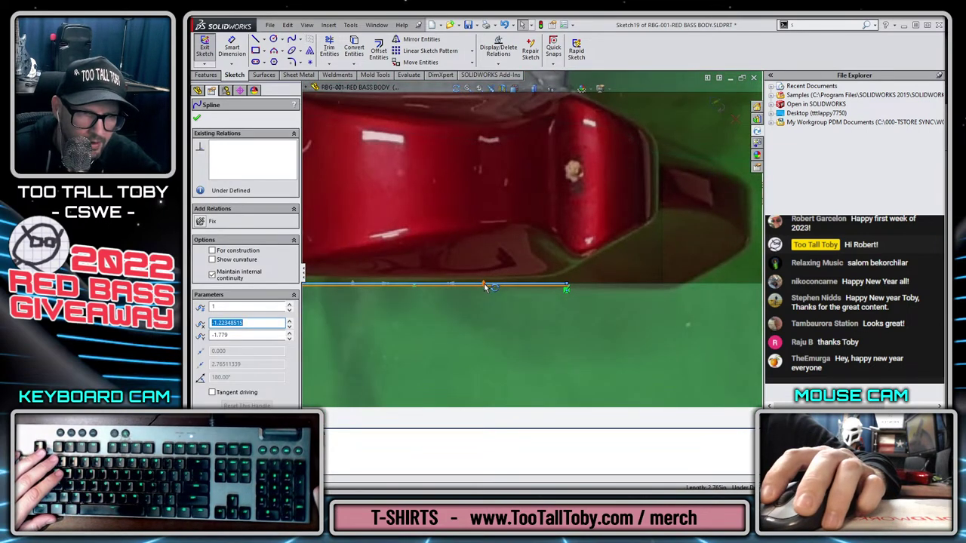
pyautogui.moveTo(486, 287); pyautogui.dragTo(560, 195)
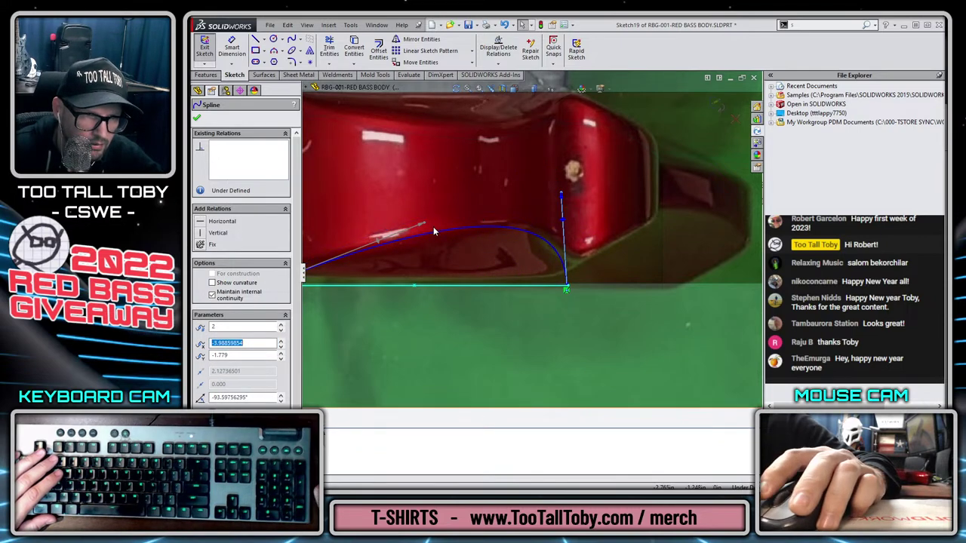
pyautogui.scroll(2, 494, 270)
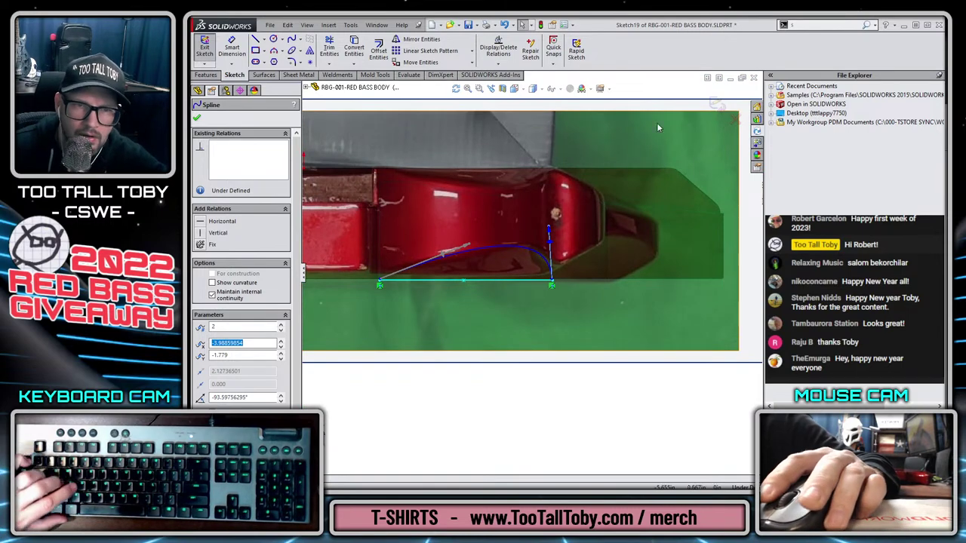
pyautogui.click(716, 106)
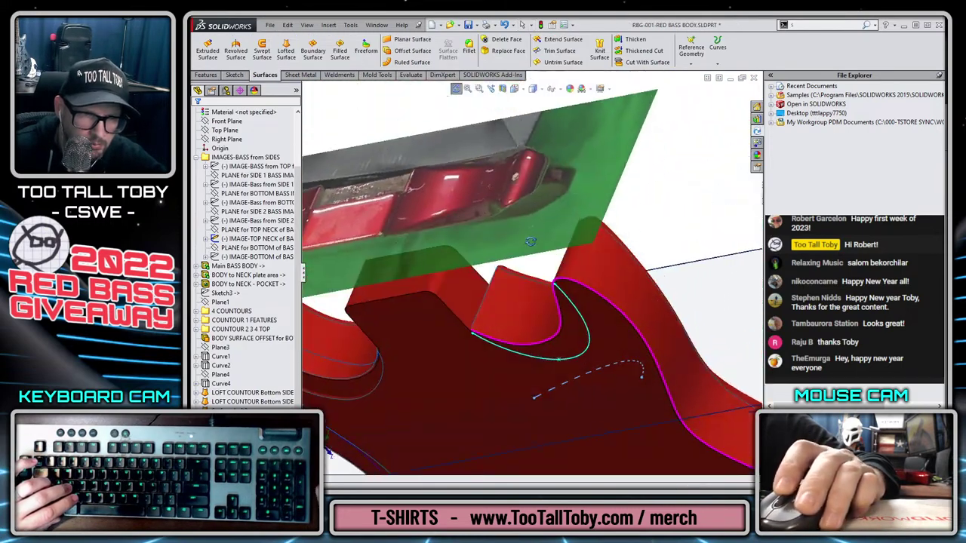
# Project the second cutaway's spline sketch onto the offset body surface face as a curve, with the projection direction reversed.
pyautogui.click(716, 47)
pyautogui.click(734, 91)
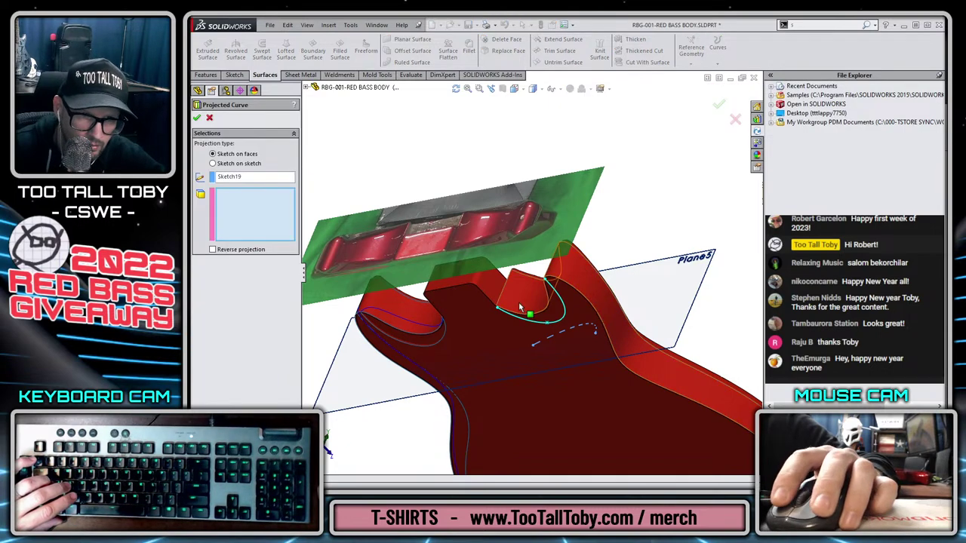
pyautogui.click(519, 307)
pyautogui.click(231, 250)
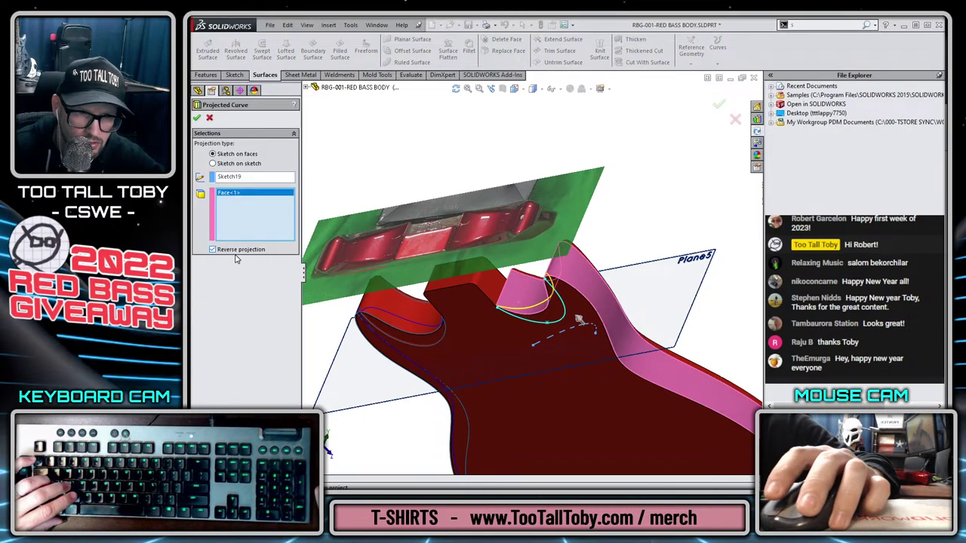
pyautogui.click(198, 119)
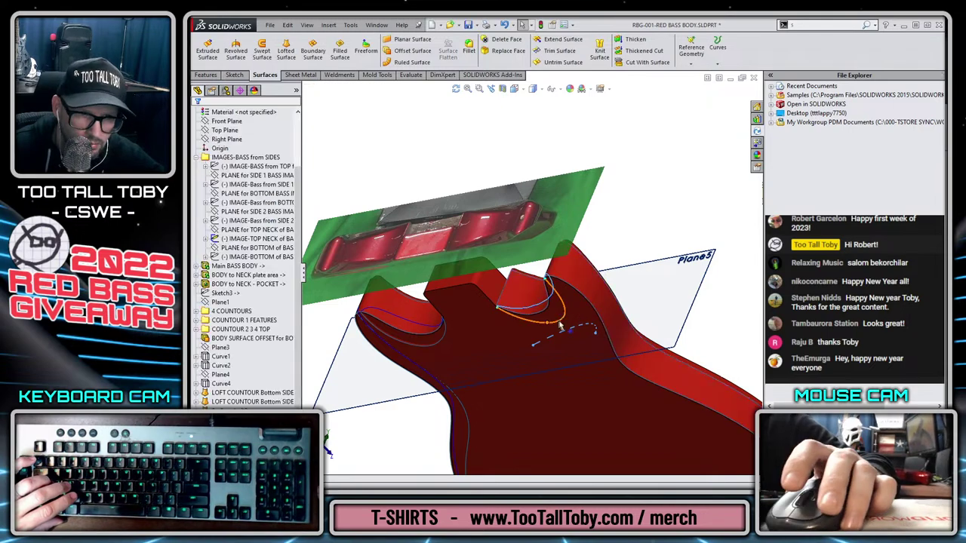
# Loft a surface between the second cutaway's sketched spline and its projected curve, picking both profiles near the same end.
pyautogui.scroll(-6, 495, 259)
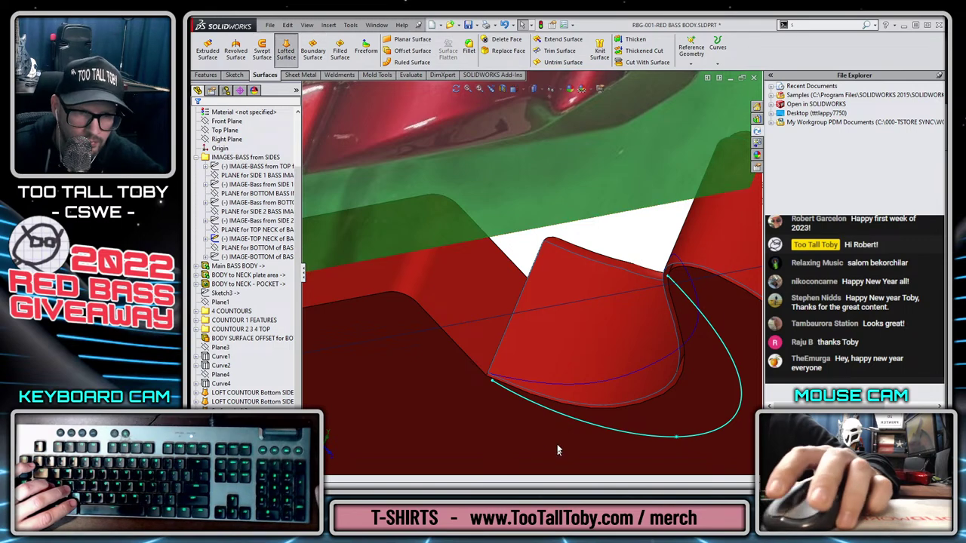
pyautogui.click(504, 385)
pyautogui.click(525, 387)
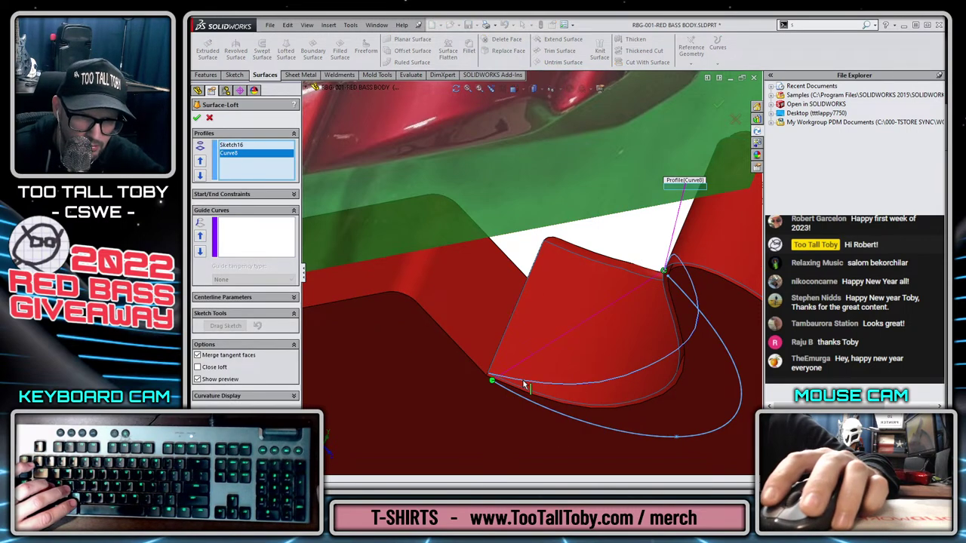
pyautogui.click(526, 386)
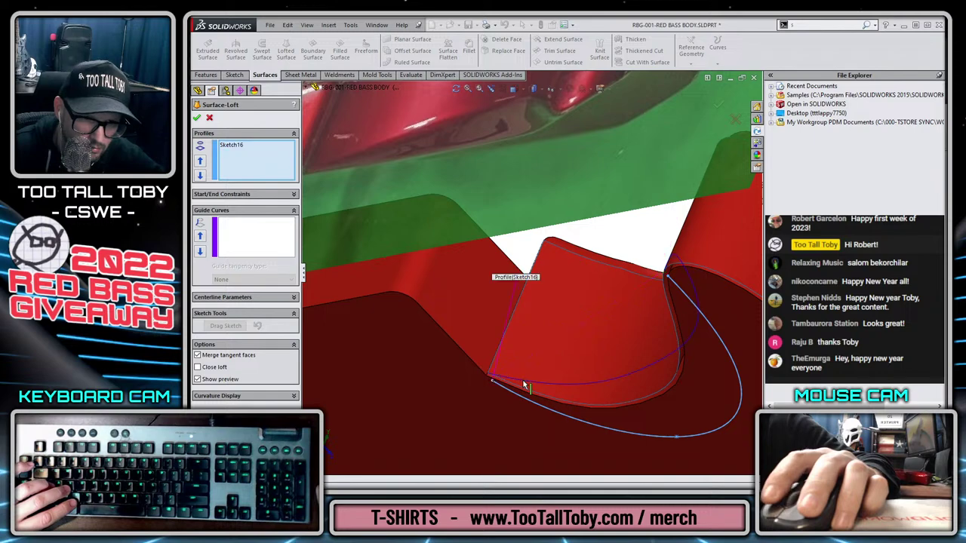
pyautogui.click(498, 381)
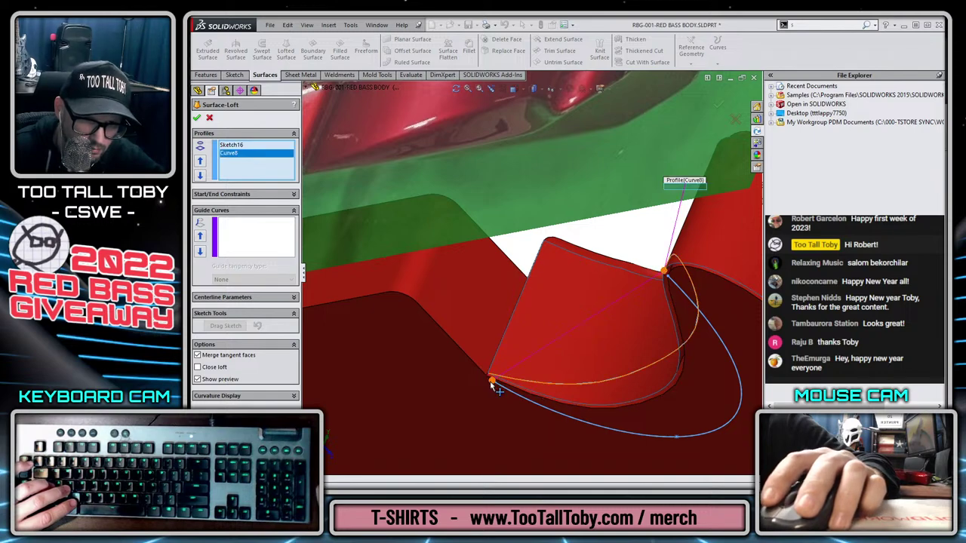
pyautogui.scroll(5, 549, 392)
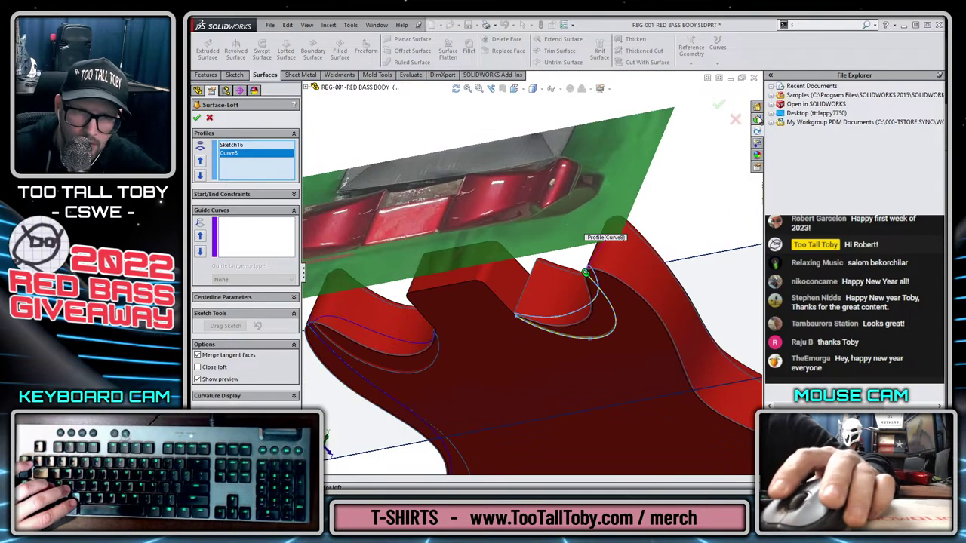
pyautogui.click(718, 107)
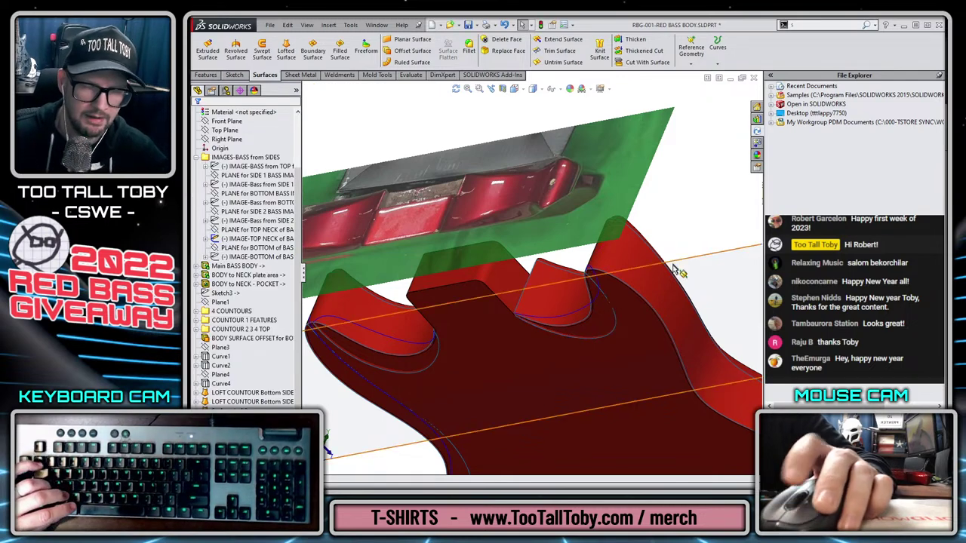
# Hide the top-of-neck reference image with its plane, and hide Plane5 across the horns.
pyautogui.scroll(6, 555, 368)
pyautogui.scroll(-2, 554, 368)
pyautogui.click(256, 229)
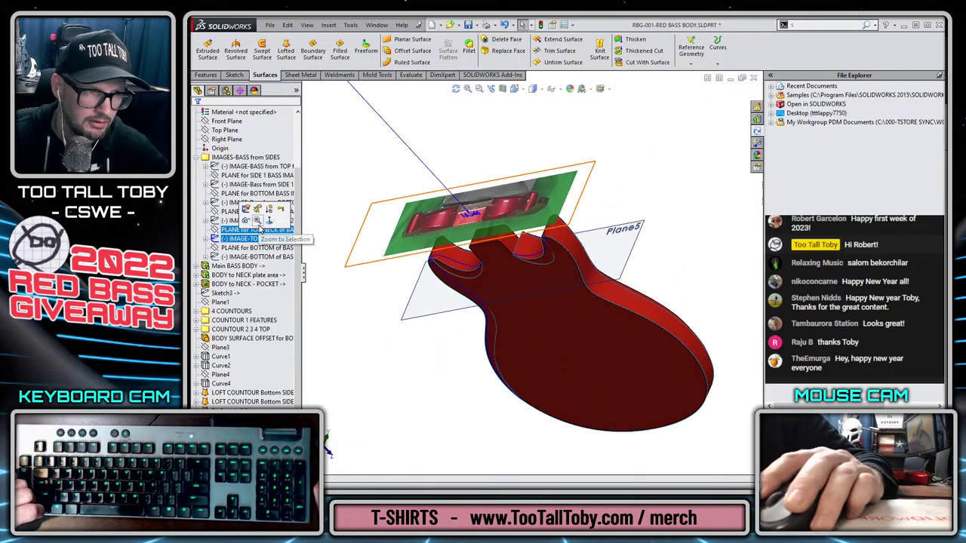
pyautogui.click(247, 220)
pyautogui.moveTo(429, 158); pyautogui.dragTo(480, 290, button='middle')
pyautogui.click(480, 290)
pyautogui.click(490, 254)
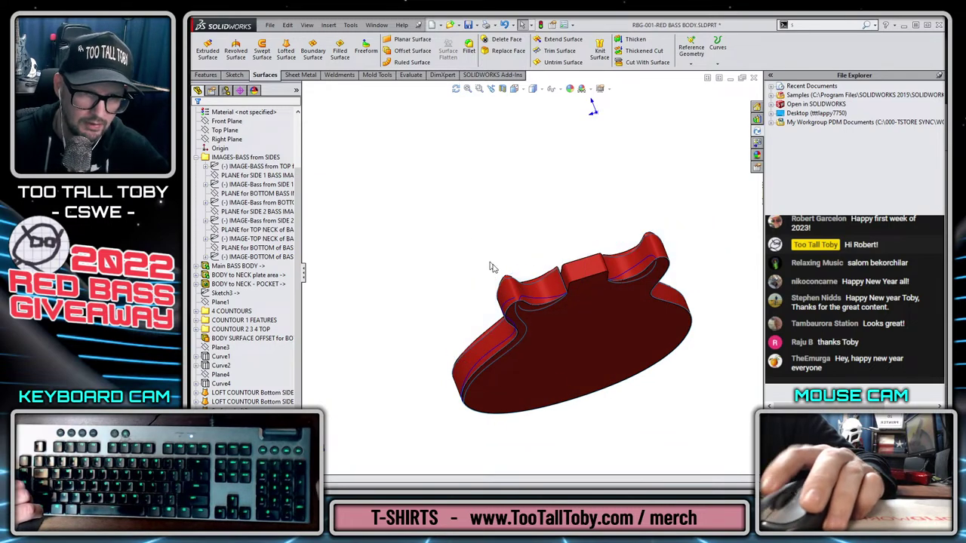
# Hide the offset body surface overlaying the bass body.
pyautogui.scroll(2, 536, 279)
pyautogui.moveTo(577, 322); pyautogui.dragTo(624, 388, button='middle')
pyautogui.scroll(-3, 625, 388)
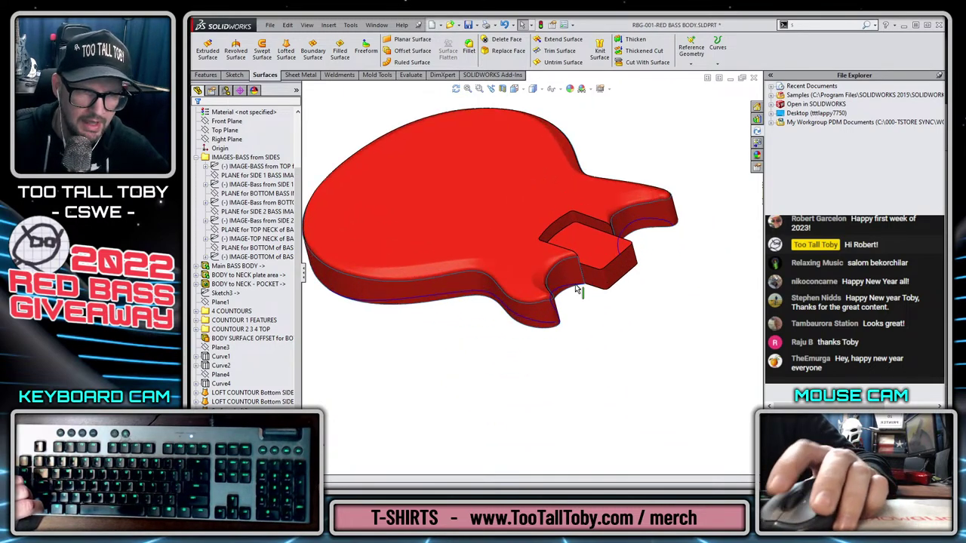
pyautogui.click(587, 269)
pyautogui.click(606, 240)
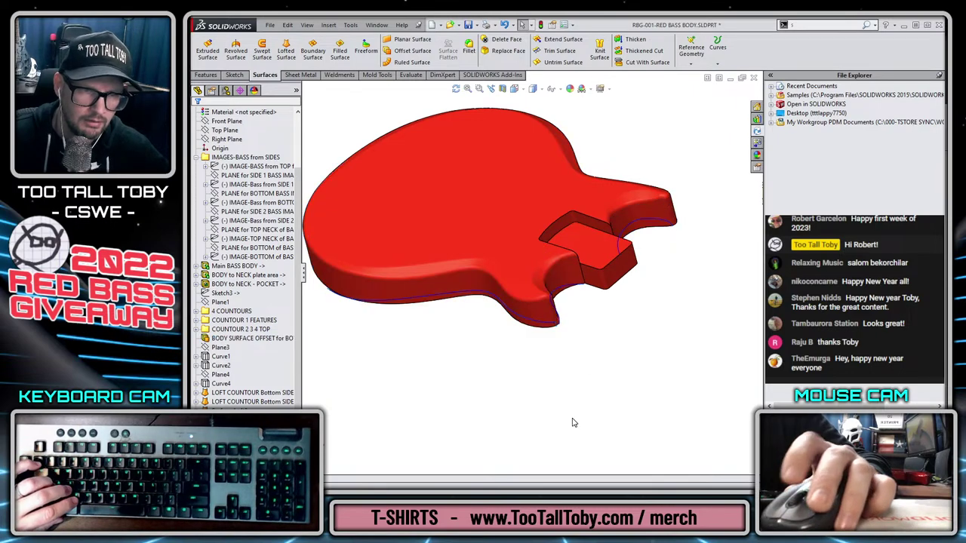
pyautogui.moveTo(571, 423); pyautogui.dragTo(609, 208, button='middle')
pyautogui.scroll(4, 612, 210)
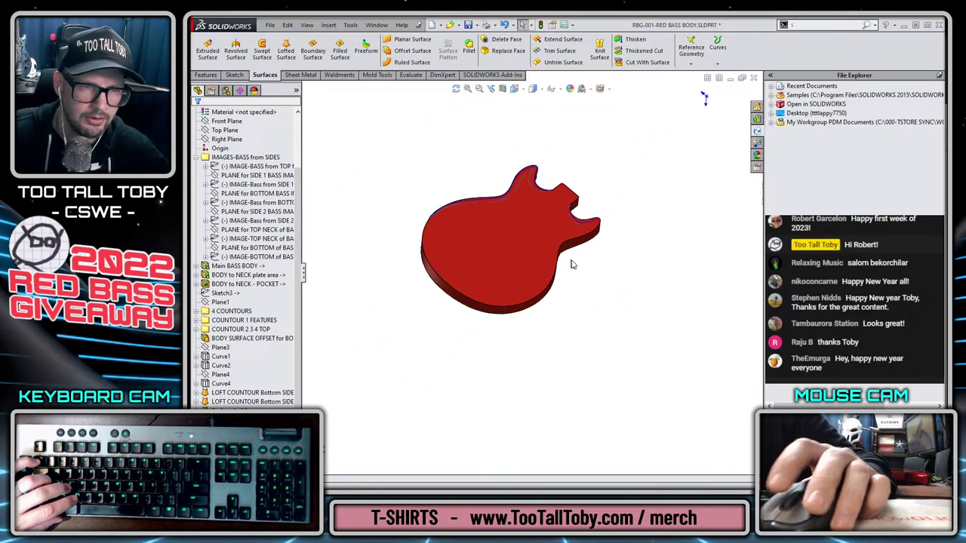
# Fillet the perimeter edges on the front face of the bass body with a symmetric 0.220in radius.
pyautogui.moveTo(593, 276); pyautogui.dragTo(526, 214, button='middle')
pyautogui.click(526, 214)
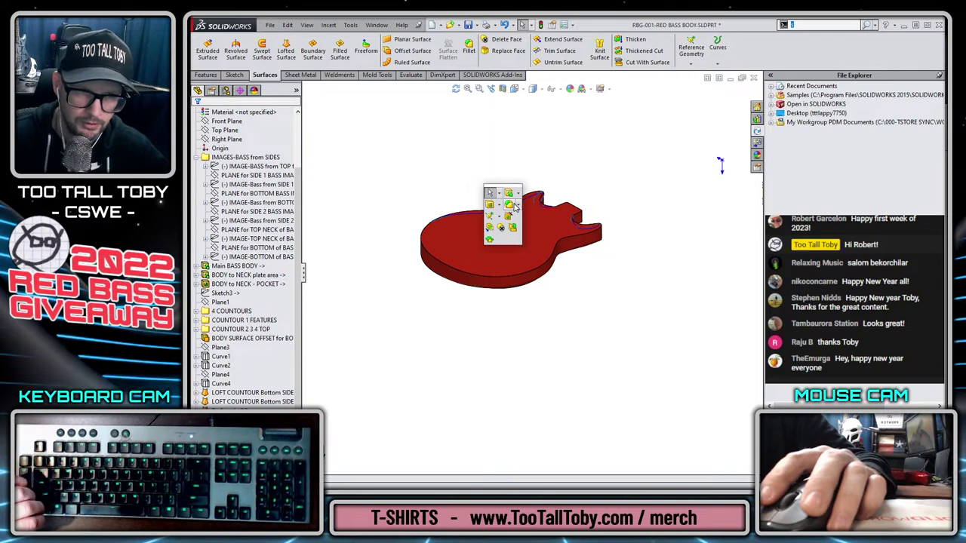
pyautogui.click(511, 205)
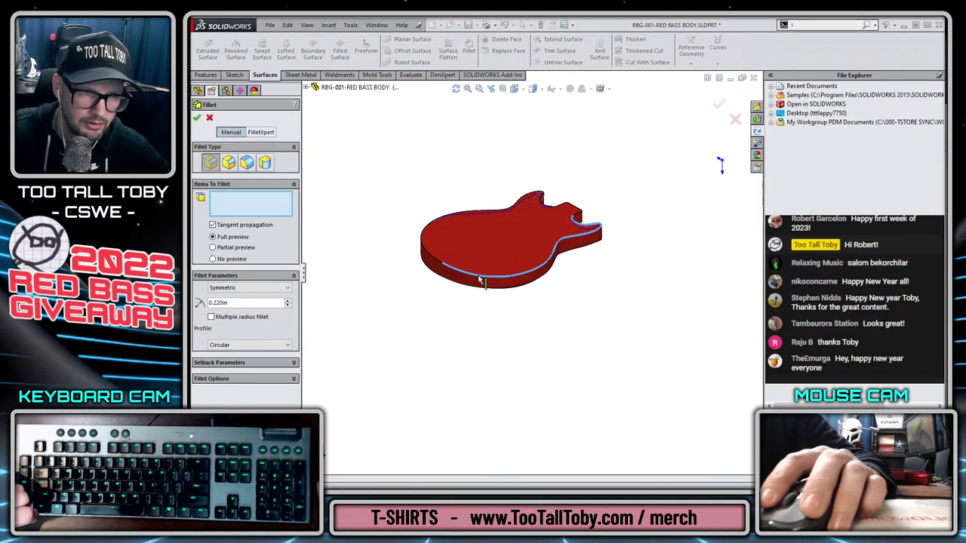
pyautogui.click(478, 277)
pyautogui.click(433, 258)
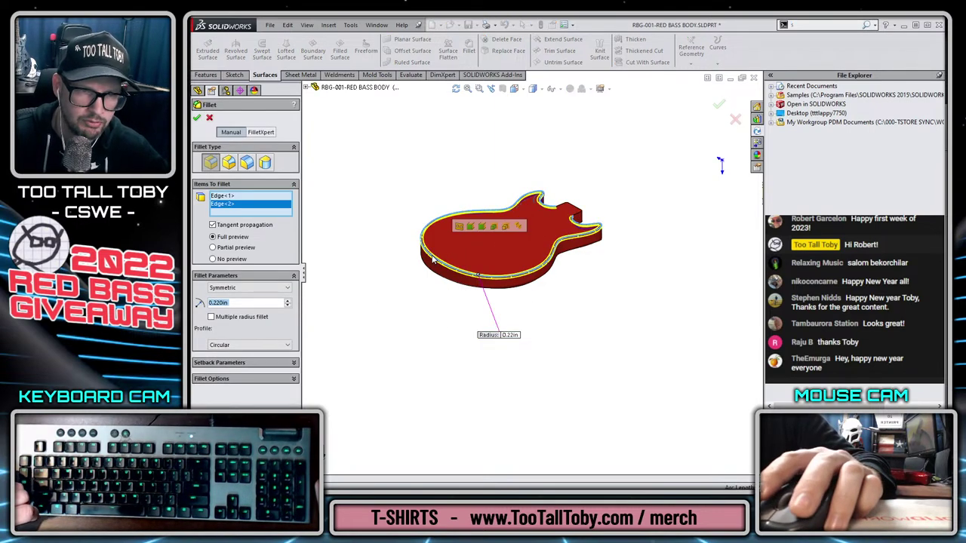
pyautogui.rightClick(645, 253)
pyautogui.scroll(-4, 577, 234)
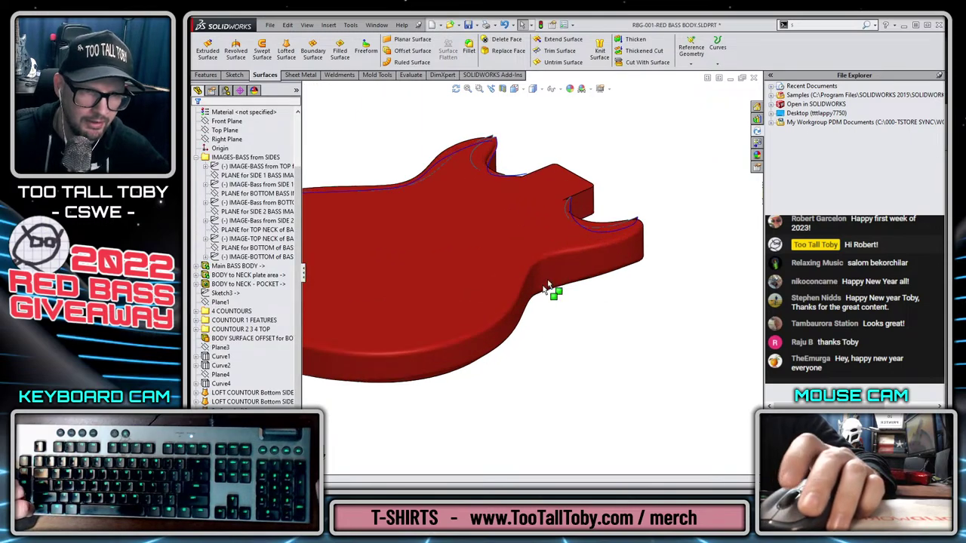
# Examine the rounded edges of the bass body around both horns and the neck pocket from several angles.
pyautogui.scroll(2, 574, 259)
pyautogui.moveTo(540, 257); pyautogui.dragTo(547, 316, button='middle')
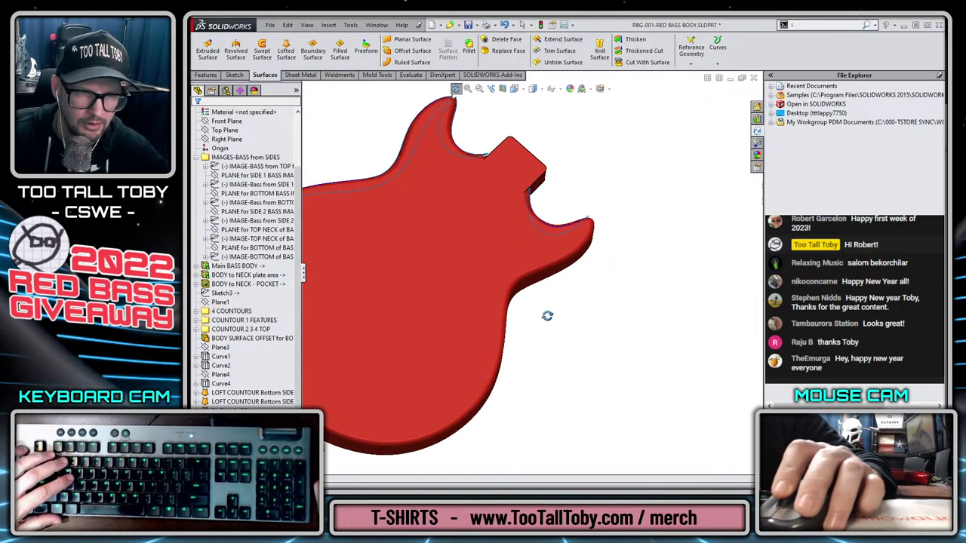
pyautogui.scroll(-5, 537, 222)
pyautogui.moveTo(521, 276); pyautogui.dragTo(502, 261, button='middle')
pyautogui.scroll(4, 561, 350)
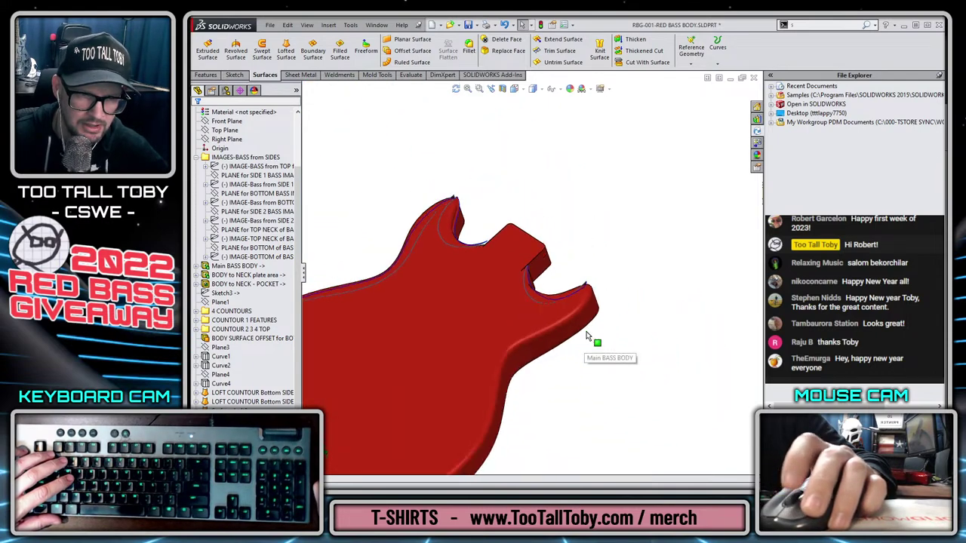
pyautogui.moveTo(585, 335); pyautogui.dragTo(565, 325, button='middle')
pyautogui.moveTo(504, 285); pyautogui.dragTo(541, 152, button='middle')
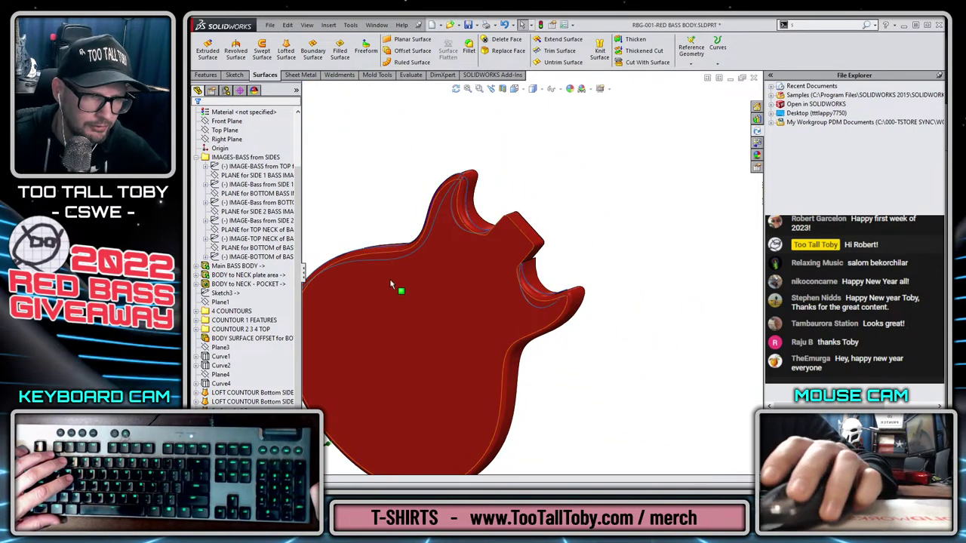
pyautogui.scroll(-1, 276, 350)
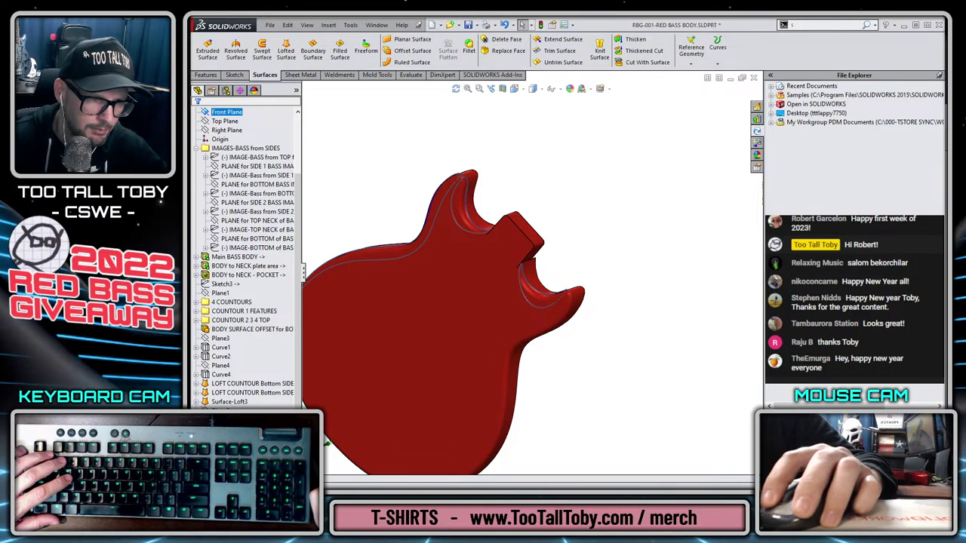
# Add the contour cuts along the long curved side and the waist of the bass body.
pyautogui.moveTo(438, 436); pyautogui.dragTo(427, 424, button='middle')
pyautogui.scroll(4, 526, 349)
pyautogui.moveTo(526, 382); pyautogui.dragTo(562, 310, button='middle')
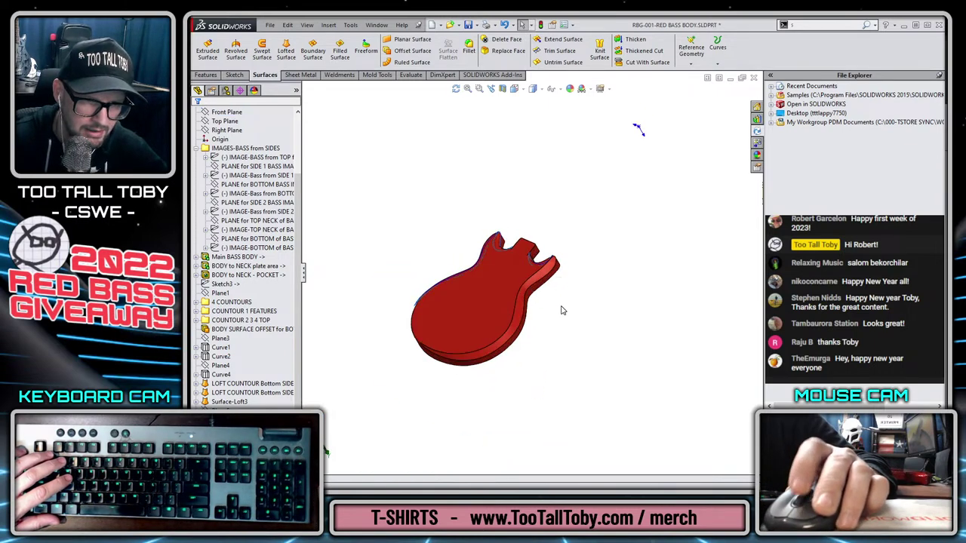
pyautogui.scroll(-3, 561, 310)
pyautogui.moveTo(472, 362); pyautogui.dragTo(505, 422, button='middle')
pyautogui.scroll(3, 546, 349)
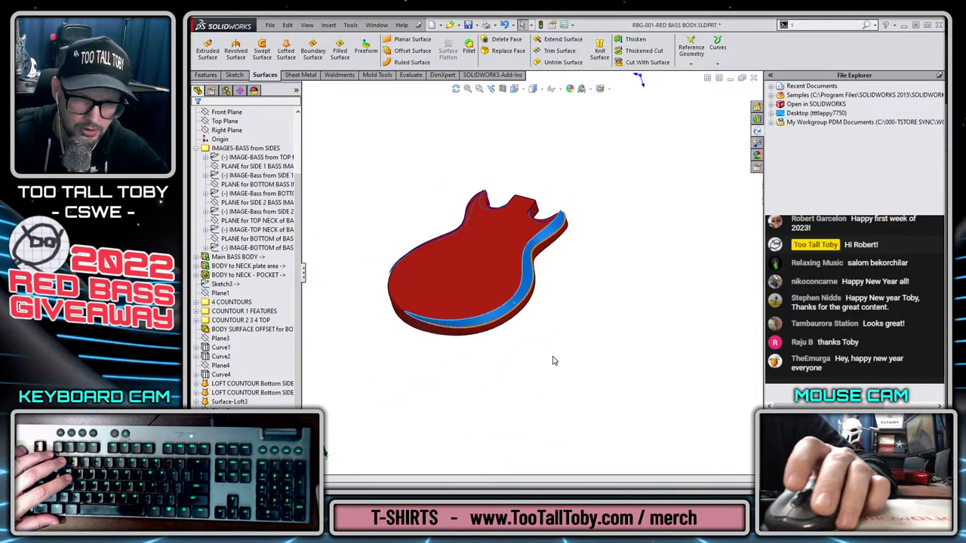
pyautogui.scroll(-2, 552, 348)
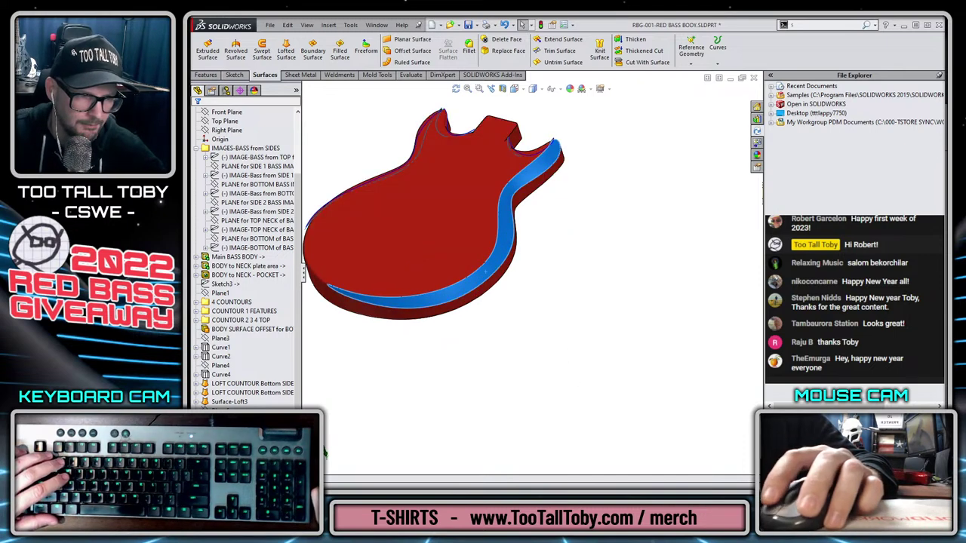
pyautogui.press('Escape')
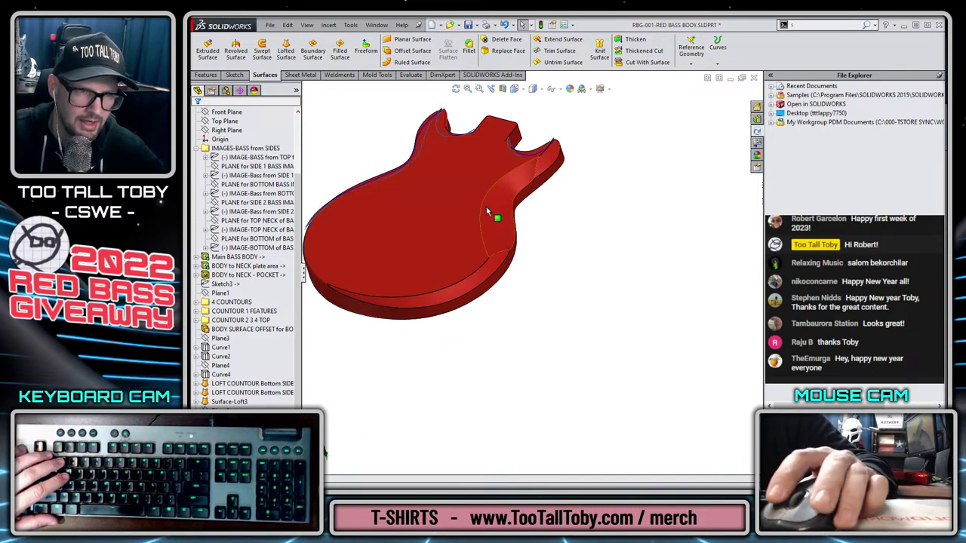
pyautogui.scroll(1, 480, 351)
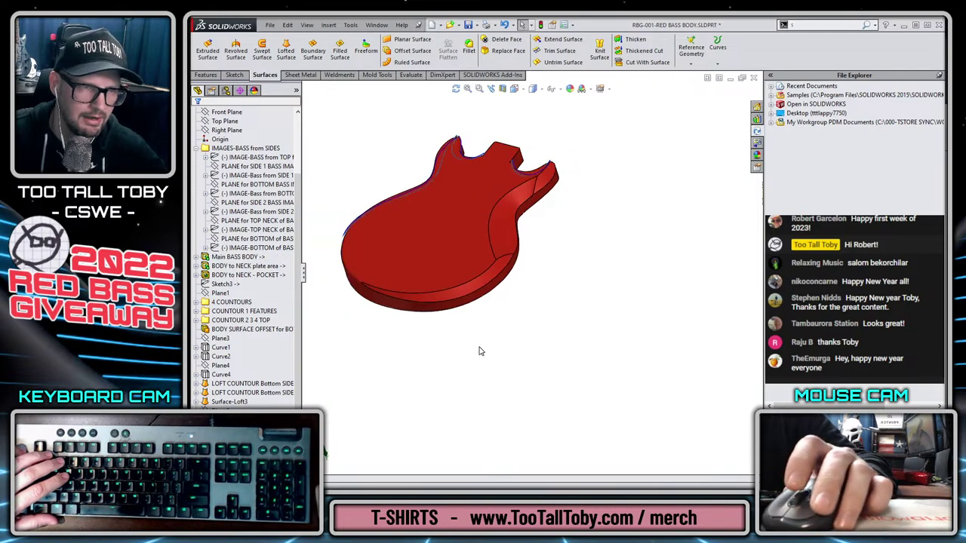
# Cut the body with Surface-Loft3 along the outer side of the horn opposite the existing contour cuts.
pyautogui.moveTo(480, 351); pyautogui.dragTo(504, 311, button='middle')
pyautogui.scroll(-9, 453, 243)
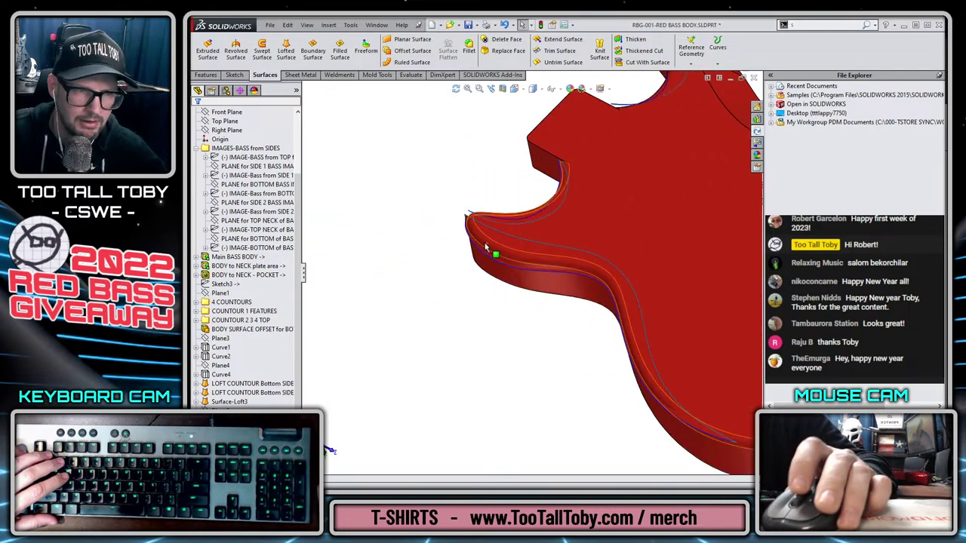
pyautogui.click(466, 242)
pyautogui.scroll(6, 467, 246)
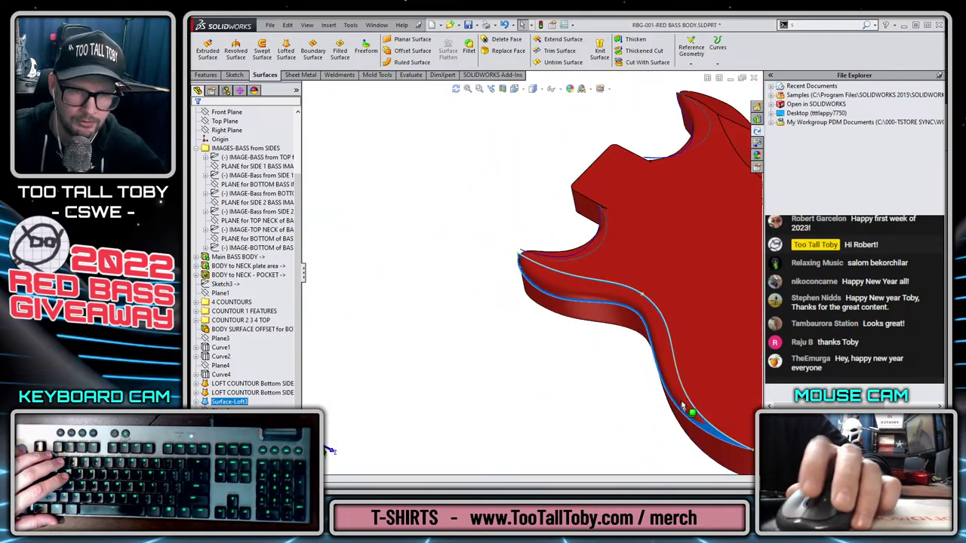
pyautogui.click(647, 63)
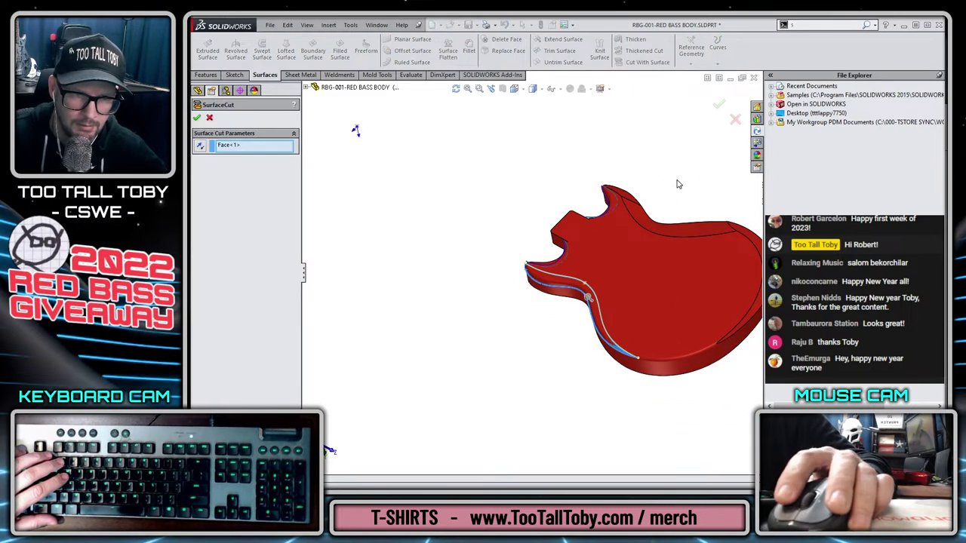
pyautogui.click(718, 103)
# Hide the lofted surface left along the outer side of the freshly cut horn.
pyautogui.scroll(-5, 641, 363)
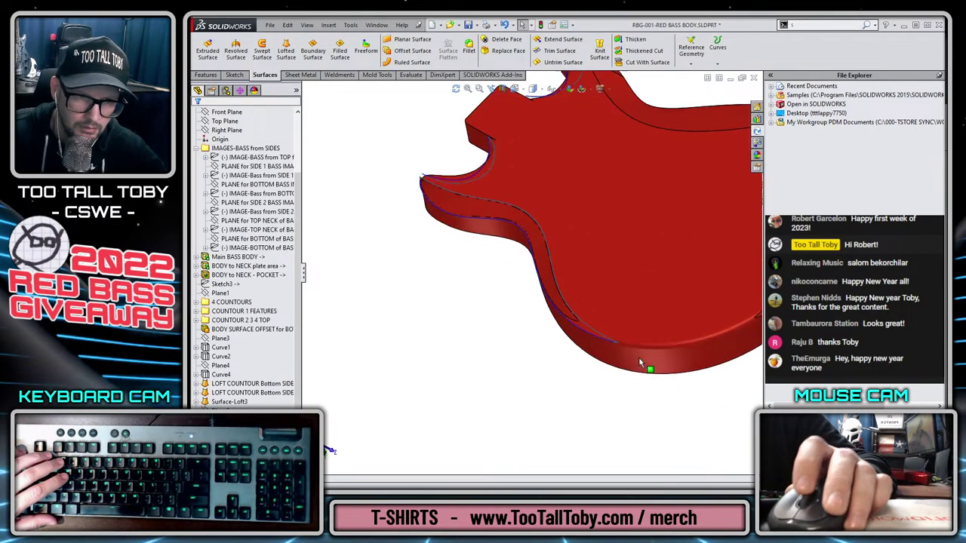
pyautogui.click(577, 317)
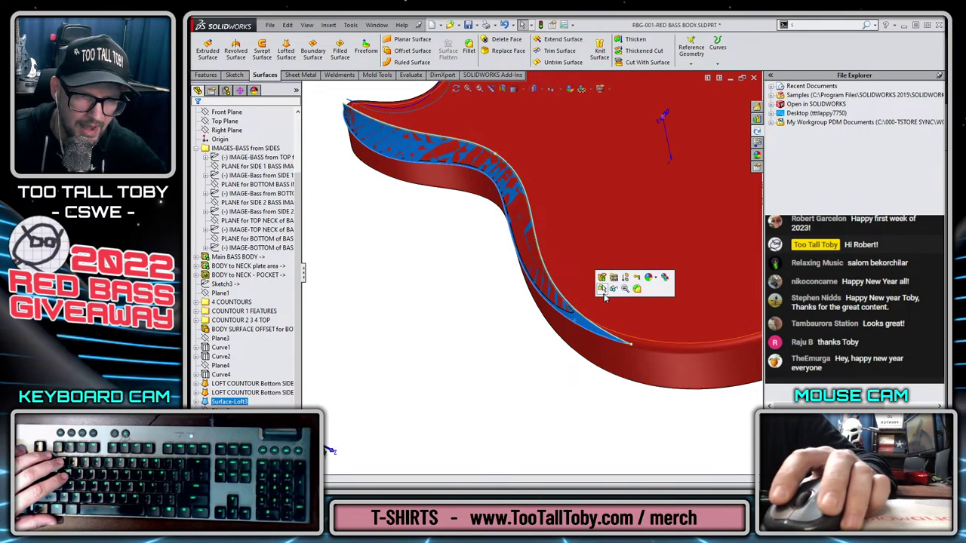
pyautogui.click(614, 293)
pyautogui.scroll(5, 581, 304)
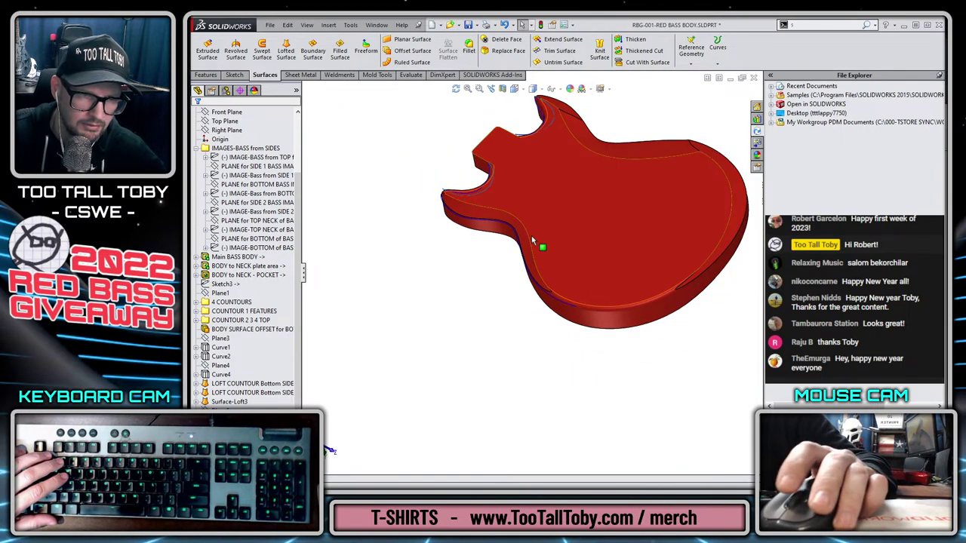
# Hide the sketch curves that run along the horn and define its lofted contour surfaces.
pyautogui.scroll(-5, 532, 298)
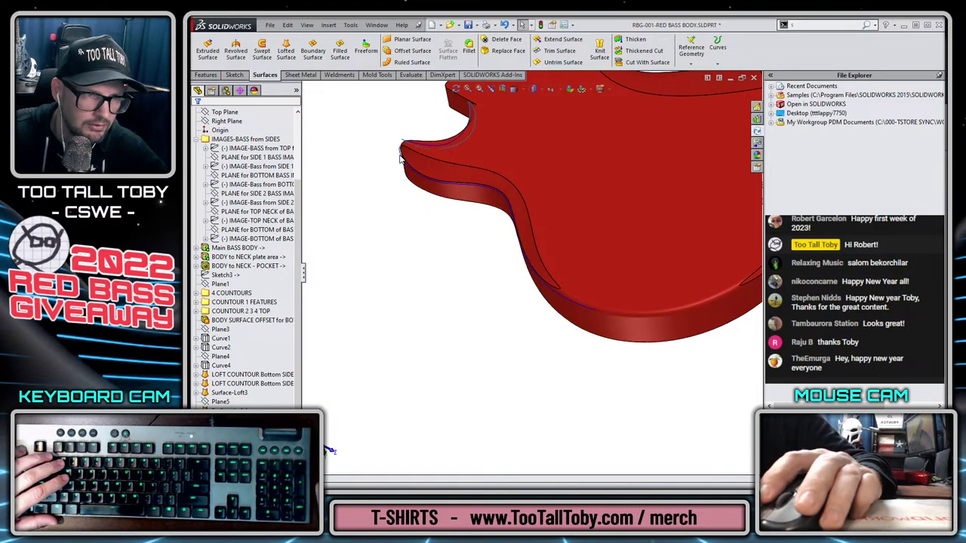
pyautogui.scroll(-4, 401, 156)
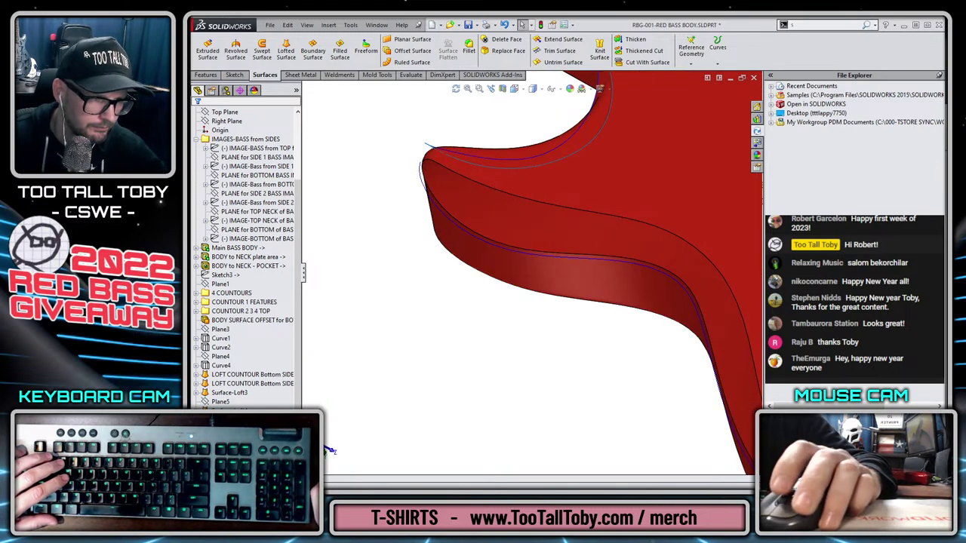
pyautogui.click(224, 111)
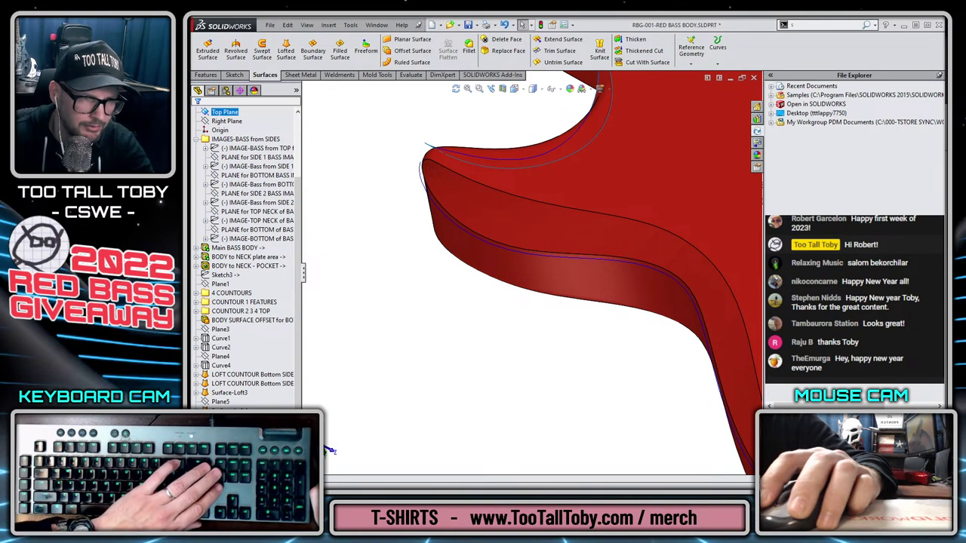
pyautogui.click(219, 424)
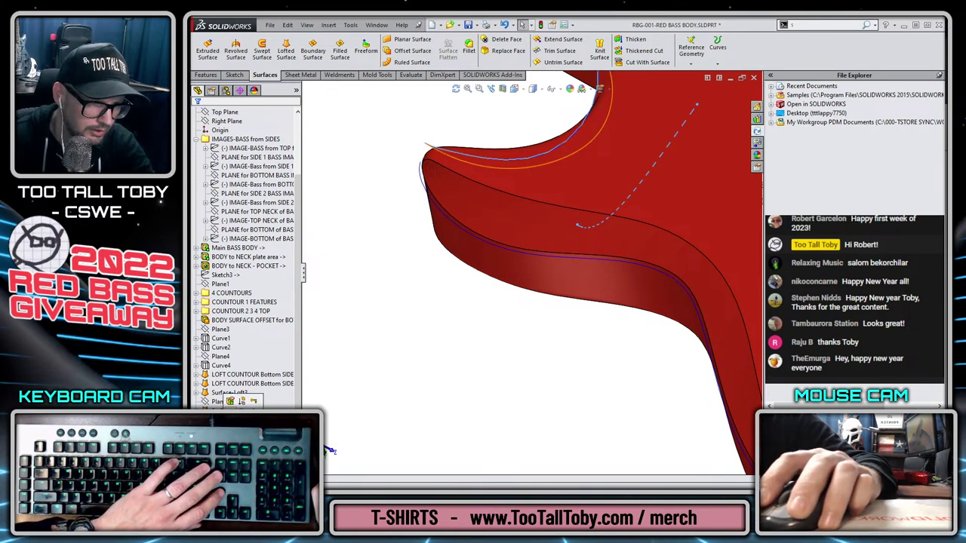
pyautogui.press('Up')
pyautogui.press('Up')
pyautogui.press('Up')
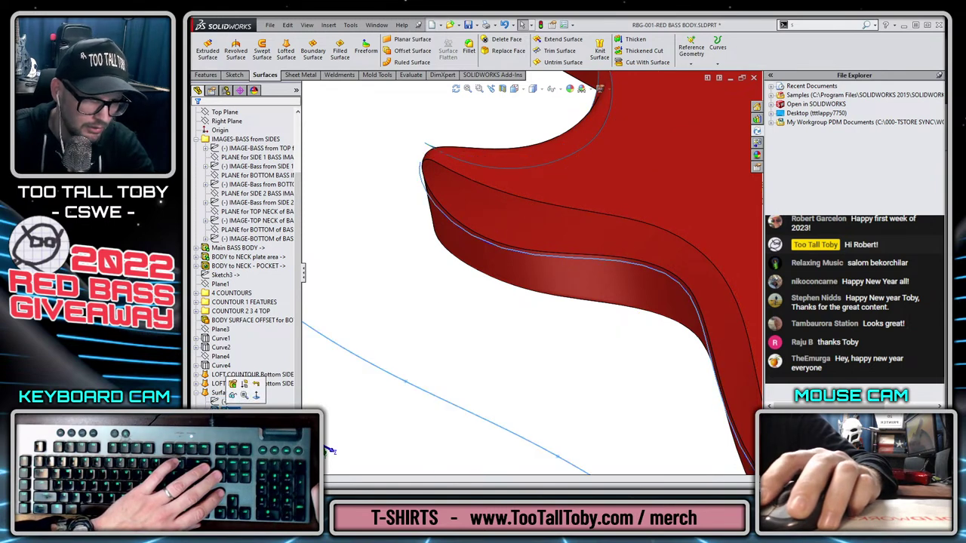
pyautogui.press('Up')
pyautogui.press('Escape')
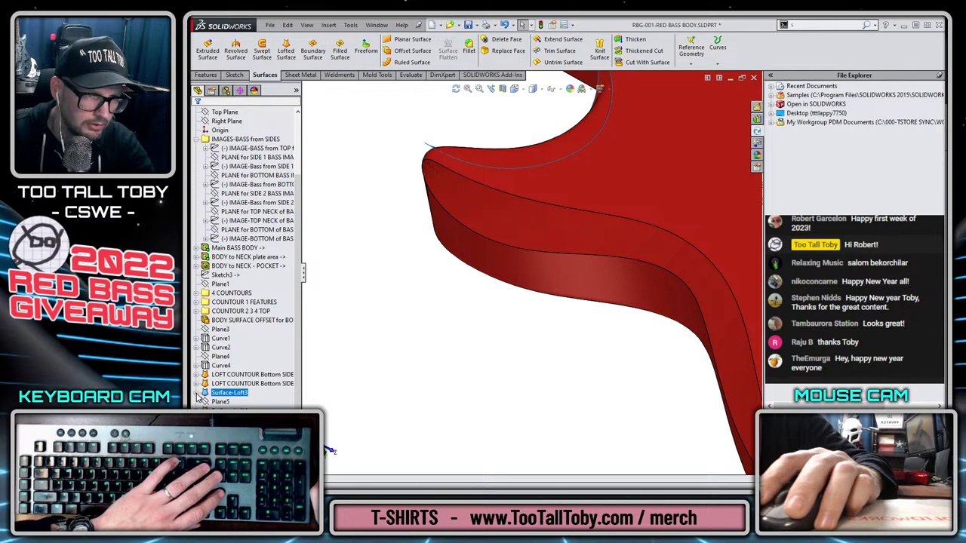
# Cut the body with the lofted surface on the inner curve between the horn and the neck block.
pyautogui.scroll(3, 462, 156)
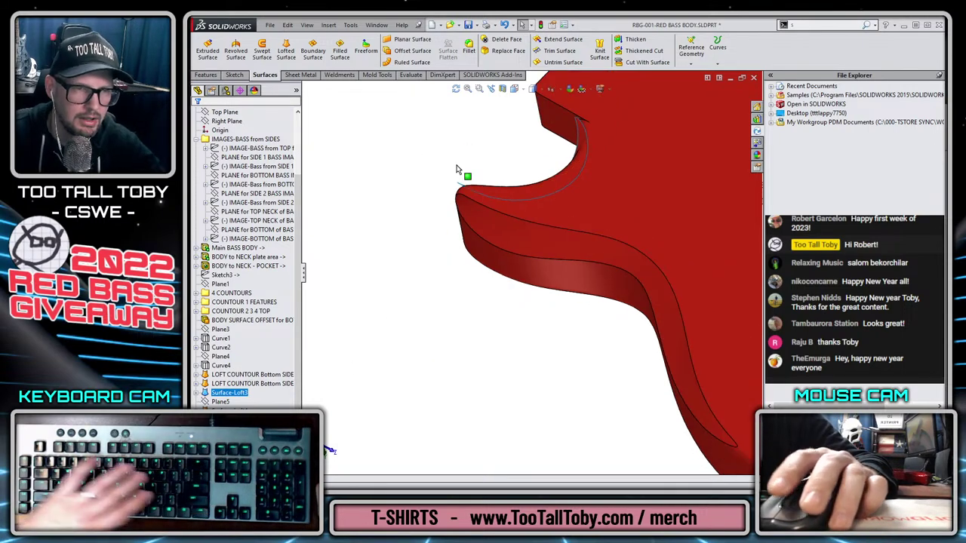
pyautogui.moveTo(500, 243); pyautogui.dragTo(600, 111, button='middle')
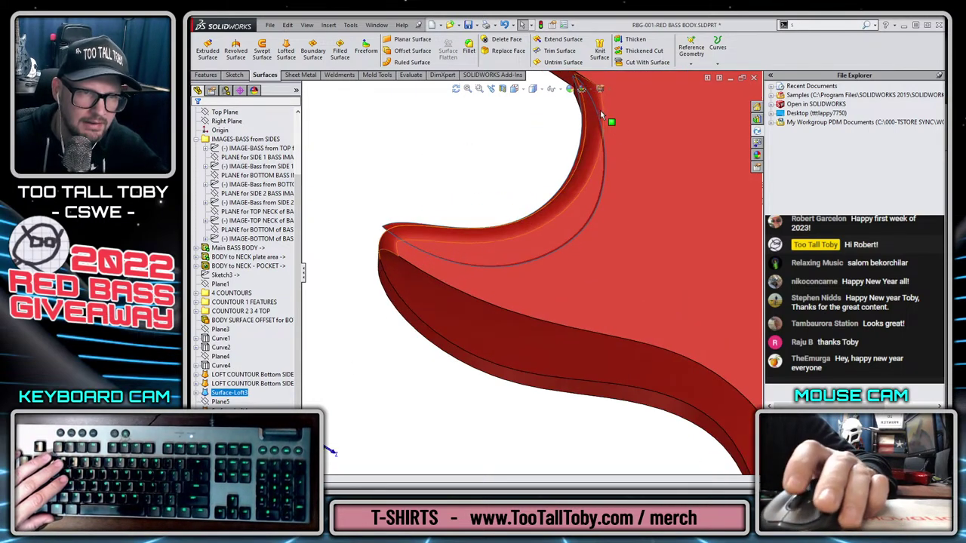
pyautogui.click(593, 110)
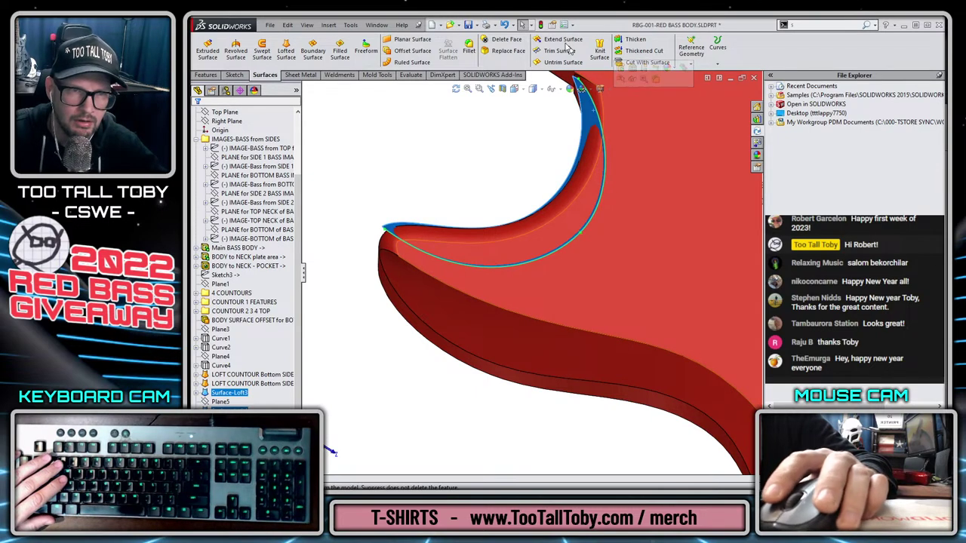
pyautogui.click(646, 63)
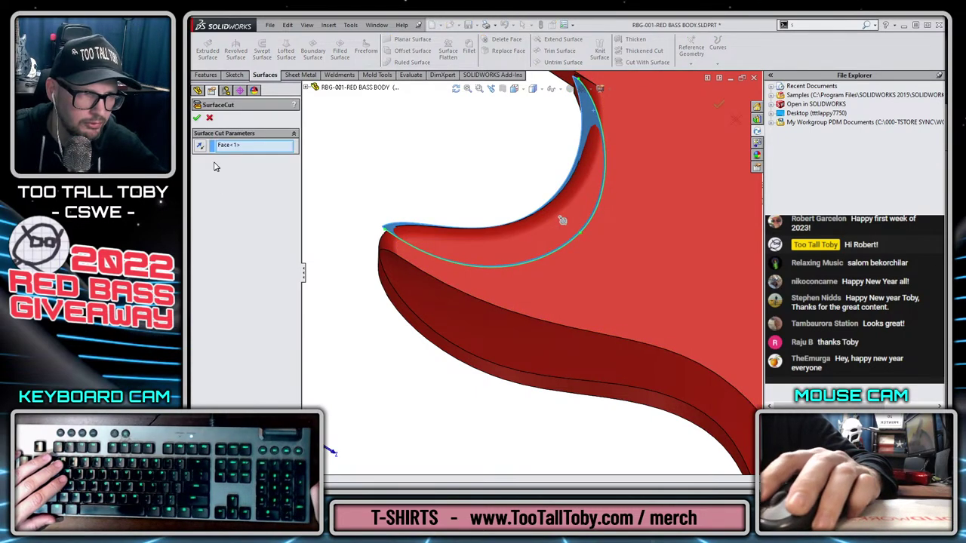
pyautogui.click(197, 118)
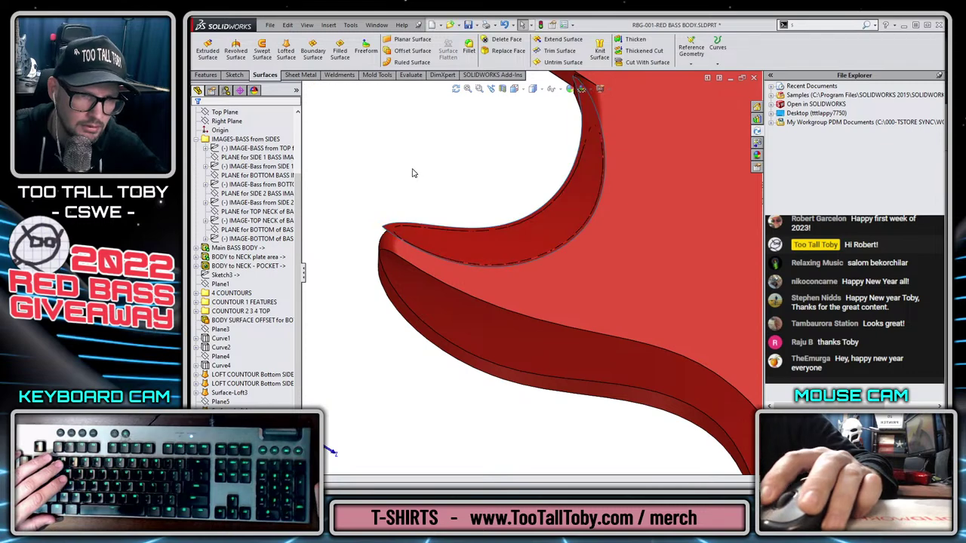
# Hide the lofted surface on the inner curve of that horn.
pyautogui.scroll(3, 413, 173)
pyautogui.scroll(-6, 450, 247)
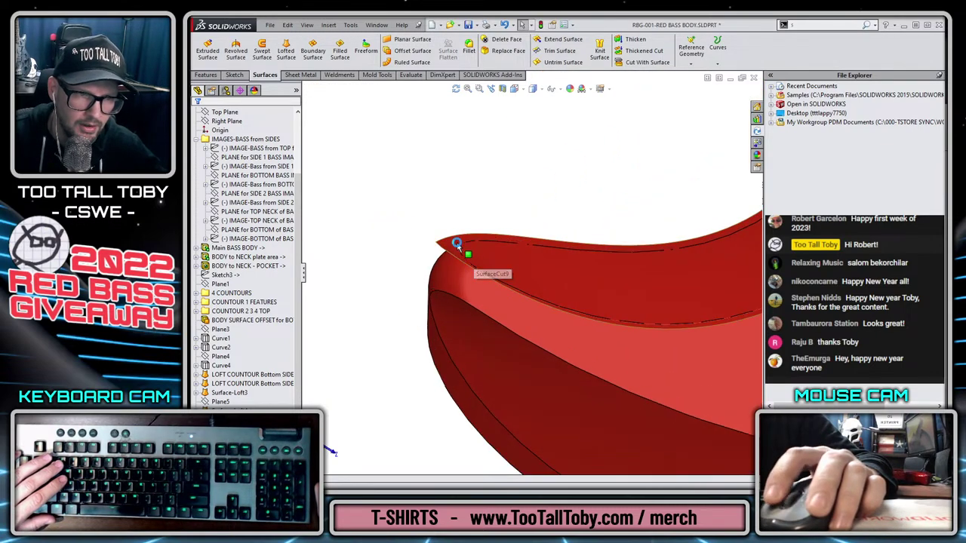
pyautogui.click(455, 244)
pyautogui.click(498, 212)
# Cut the body with the lofted surface Surface-Loft5 on the inner curve of the opposite horn.
pyautogui.moveTo(553, 240); pyautogui.dragTo(569, 166, button='middle')
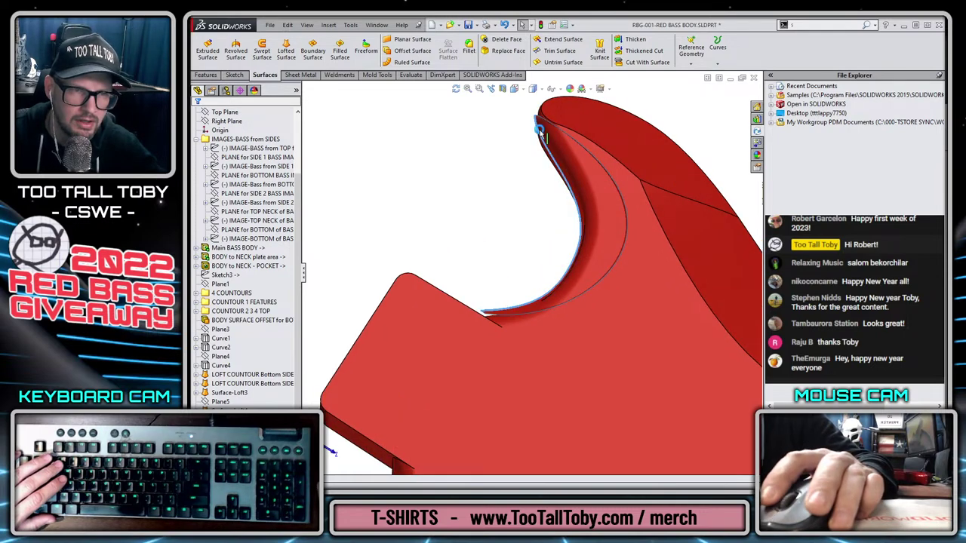
pyautogui.click(539, 130)
pyautogui.scroll(-2, 538, 129)
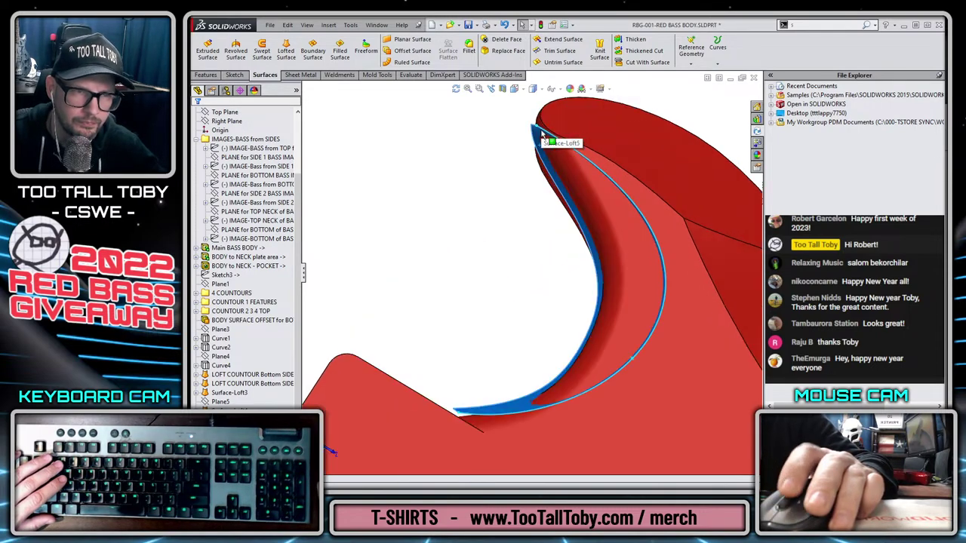
pyautogui.click(639, 64)
pyautogui.scroll(2, 492, 289)
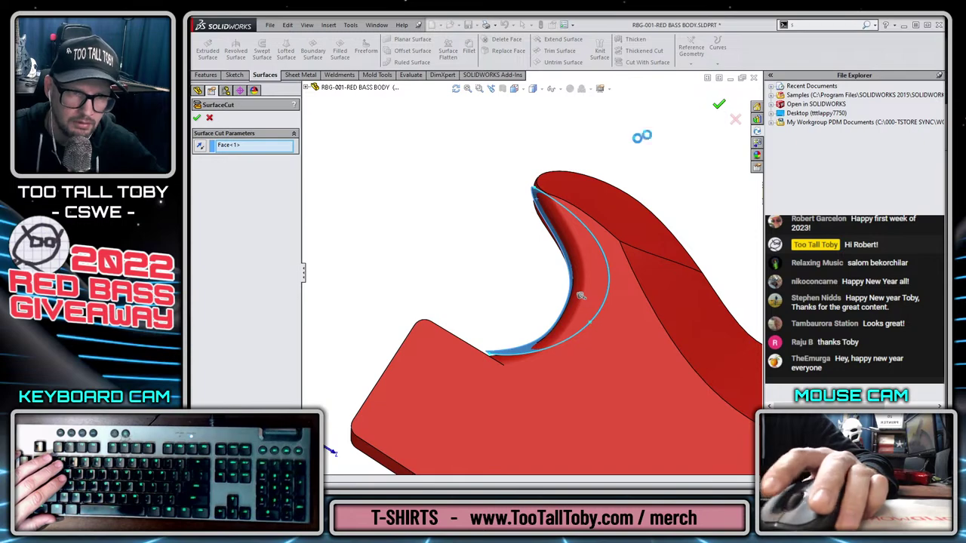
pyautogui.press('Escape')
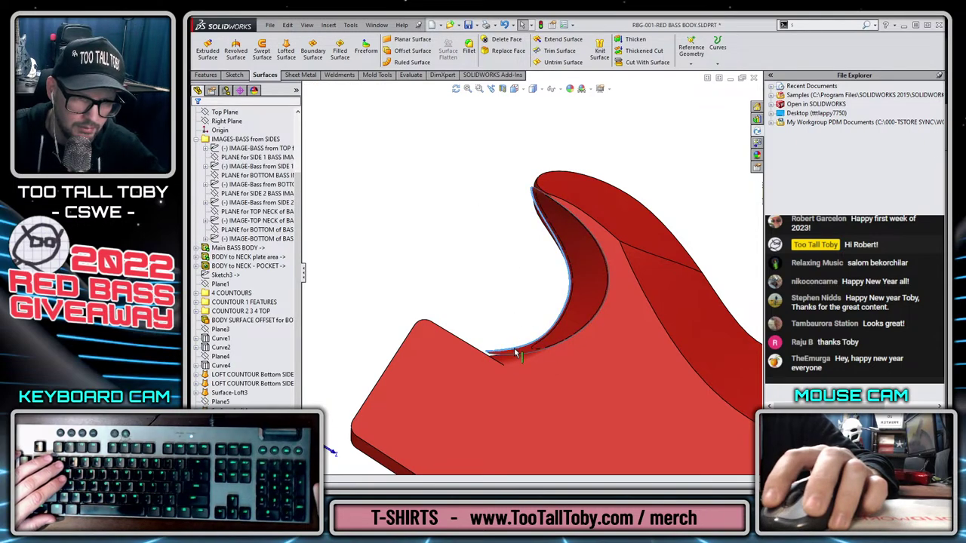
# Hide the lofted surface left on the inner curve of the horn that was just cut.
pyautogui.click(514, 349)
pyautogui.click(553, 323)
pyautogui.scroll(2, 533, 273)
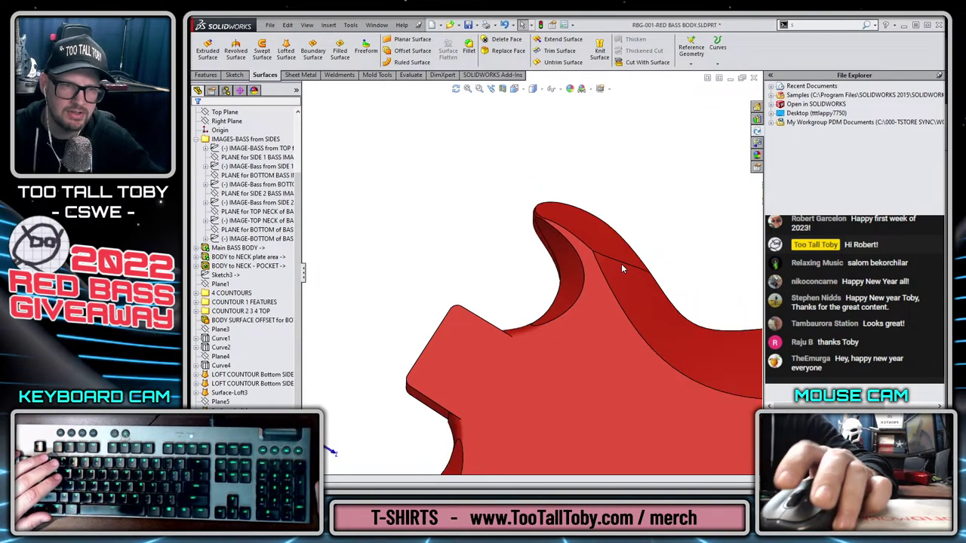
# Fillet the edges of the four contour faces along the horns and sides of the body's back with a 0.22 in radius.
pyautogui.scroll(7, 621, 268)
pyautogui.scroll(-1, 630, 313)
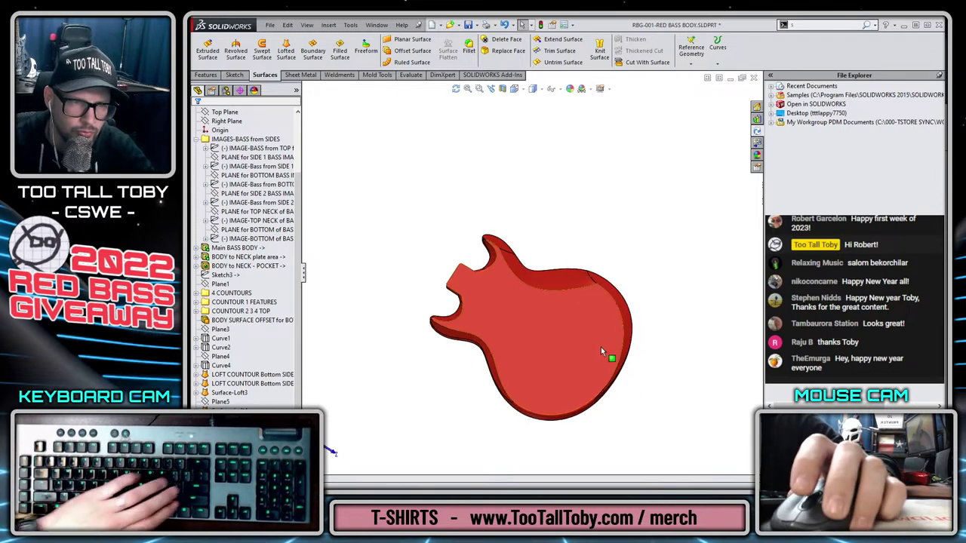
pyautogui.moveTo(600, 347); pyautogui.dragTo(457, 325, button='middle')
pyautogui.scroll(-3, 602, 280)
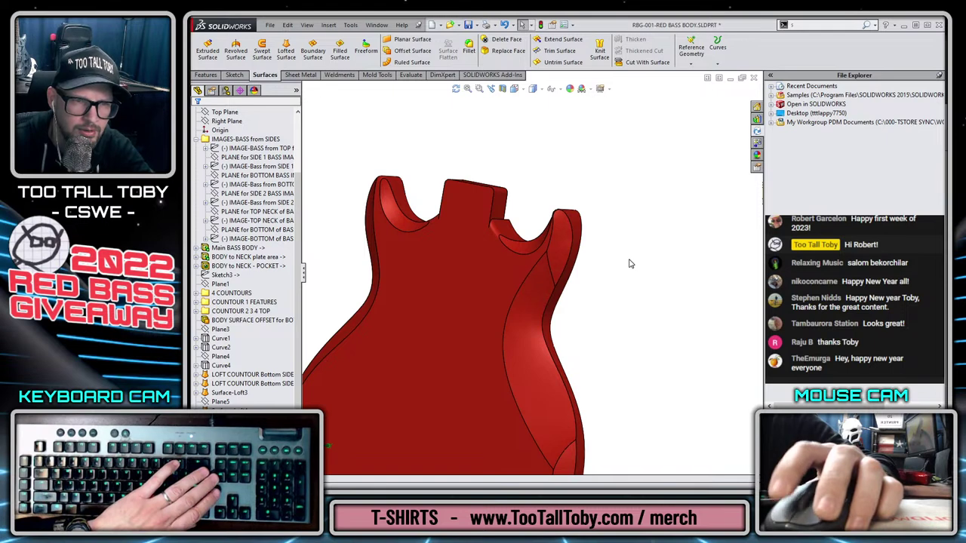
pyautogui.click(469, 51)
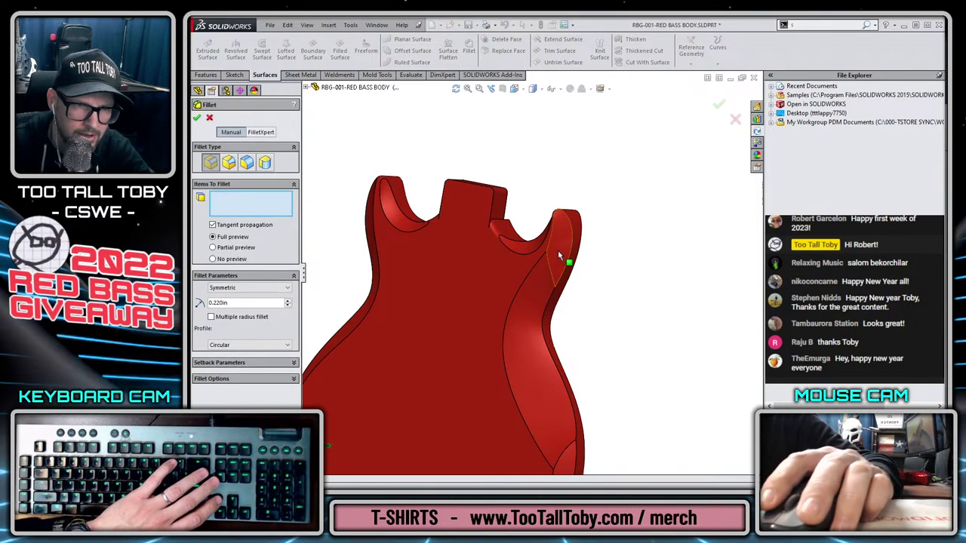
pyautogui.click(559, 252)
pyautogui.click(540, 299)
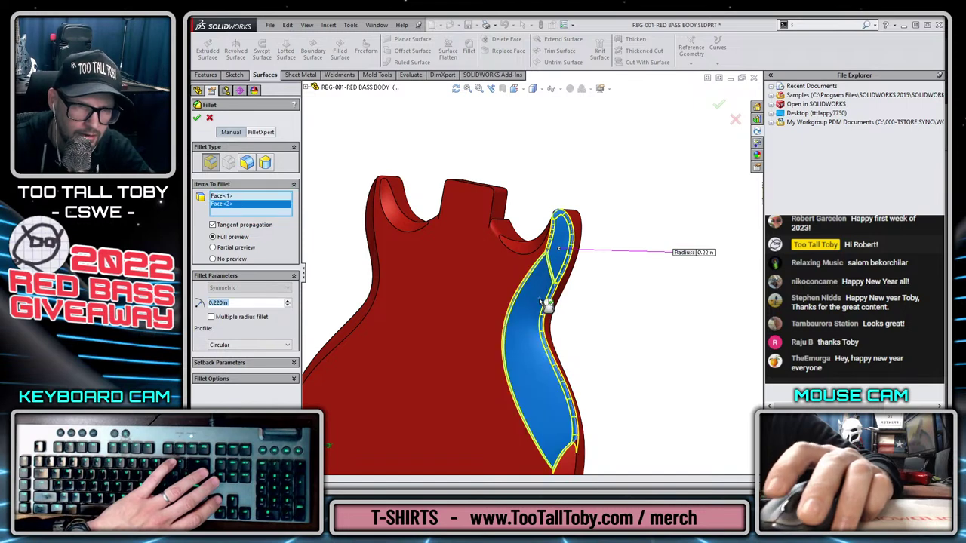
pyautogui.scroll(3, 540, 302)
pyautogui.click(553, 408)
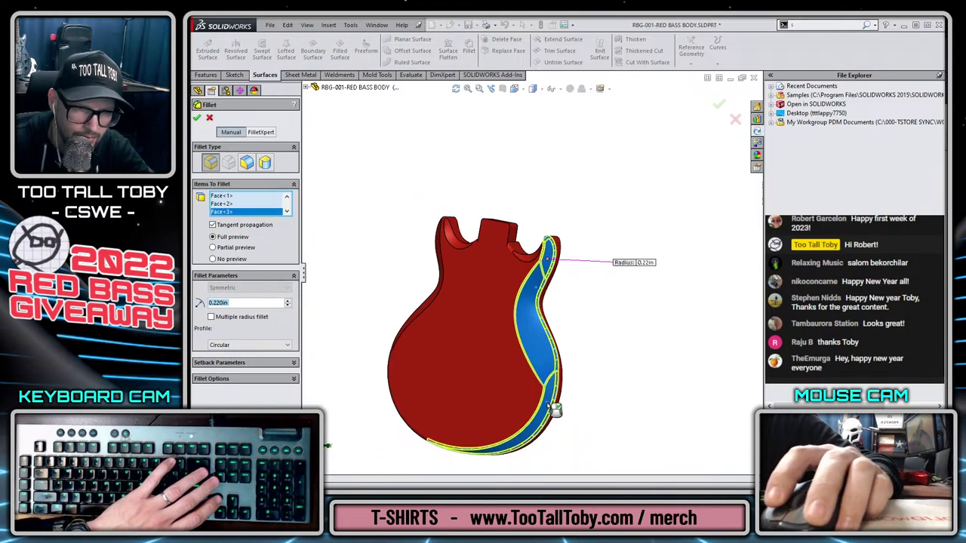
pyautogui.click(422, 313)
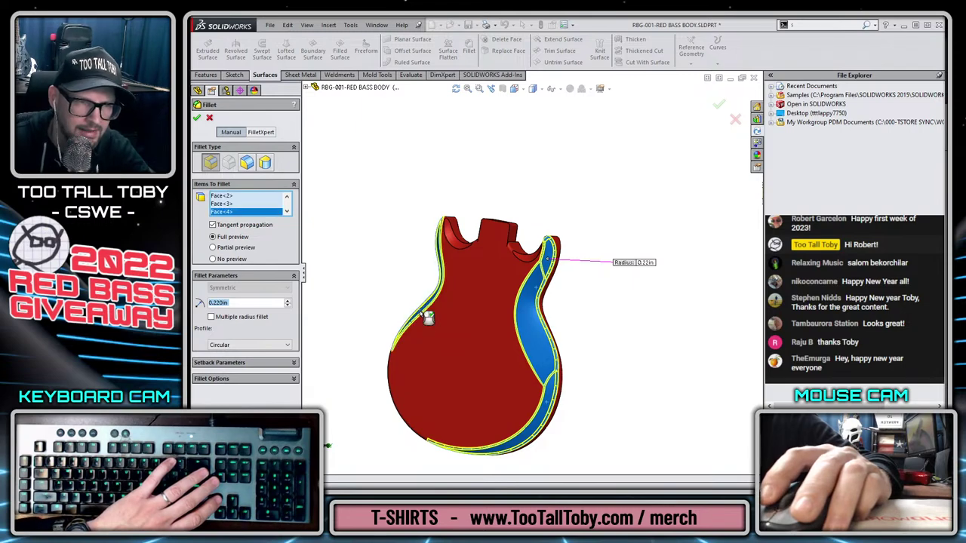
pyautogui.rightClick(619, 345)
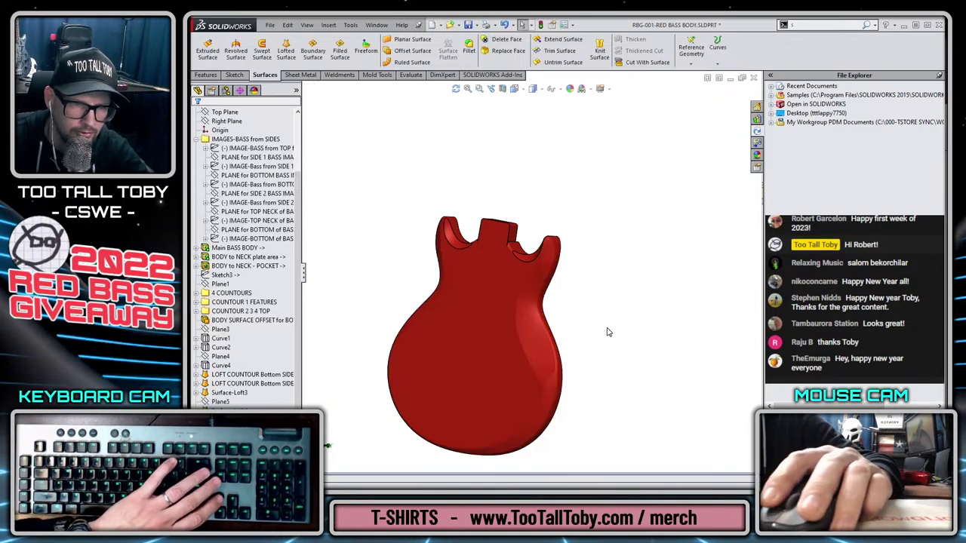
# Fillet the two cut faces on the inner curves of both horns beside the neck block with a 0.22 in radius.
pyautogui.moveTo(612, 329)
pyautogui.mouseDown(button='middle')
pyautogui.moveTo(623, 334)
pyautogui.moveTo(625, 263)
pyautogui.moveTo(595, 297)
pyautogui.moveTo(614, 355)
pyautogui.moveTo(612, 295)
pyautogui.moveTo(616, 336)
pyautogui.mouseUp(button='middle')
pyautogui.scroll(-3, 533, 295)
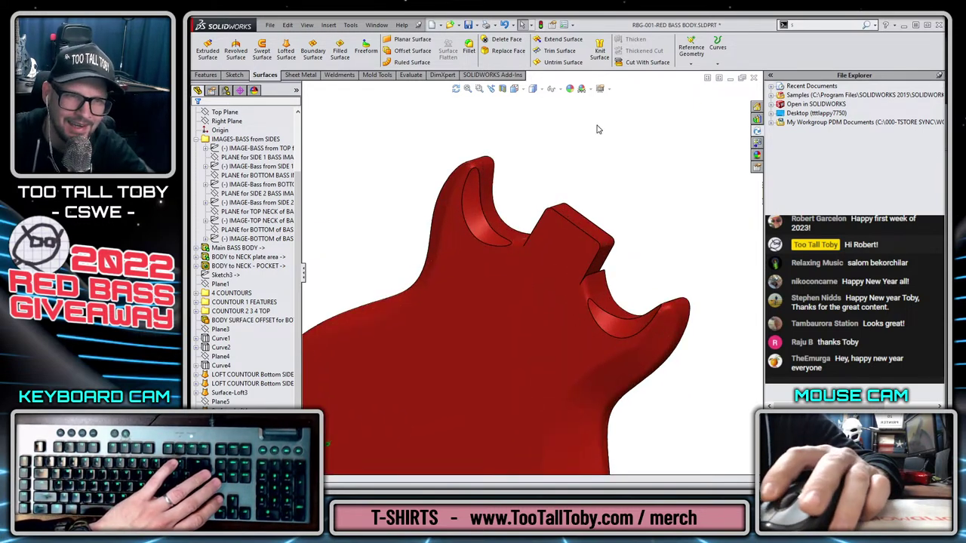
pyautogui.click(469, 50)
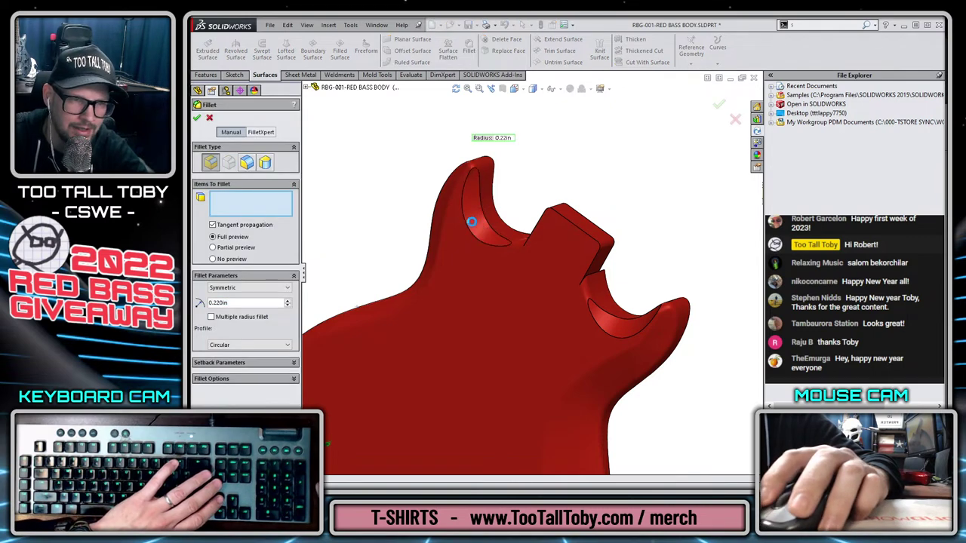
pyautogui.click(471, 221)
pyautogui.click(614, 327)
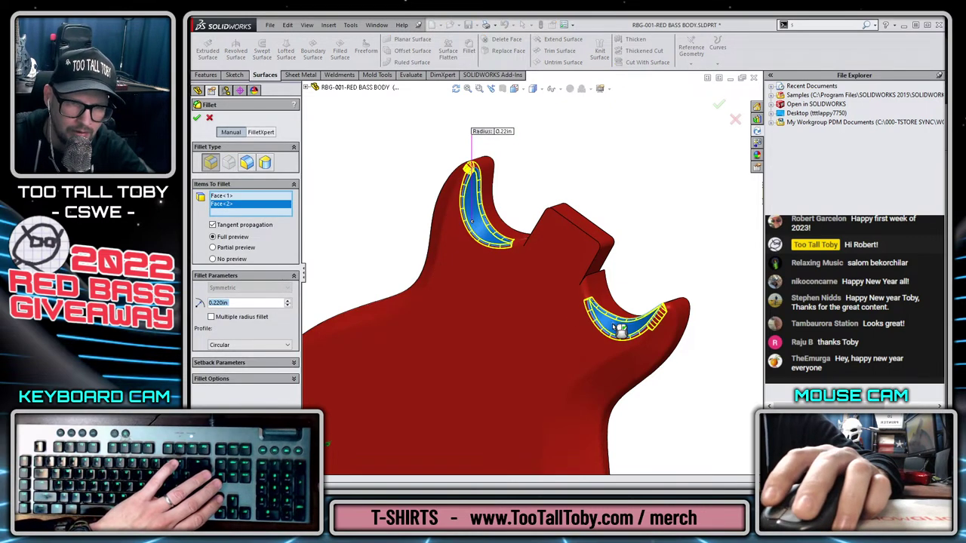
pyautogui.rightClick(668, 218)
# Examine the filleted body from front and back, checking the contour faces and the junction between side and horn contours.
pyautogui.keyDown('shift'); pyautogui.moveTo(659, 216); pyautogui.dragTo(611, 274, button='middle'); pyautogui.keyUp('shift')
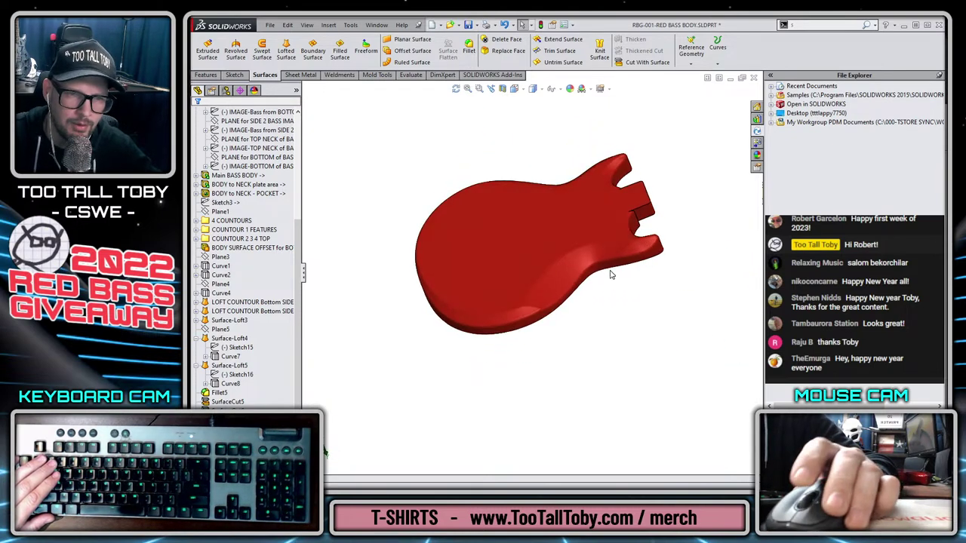
pyautogui.scroll(-3, 612, 264)
pyautogui.scroll(2, 614, 262)
pyautogui.click(533, 298)
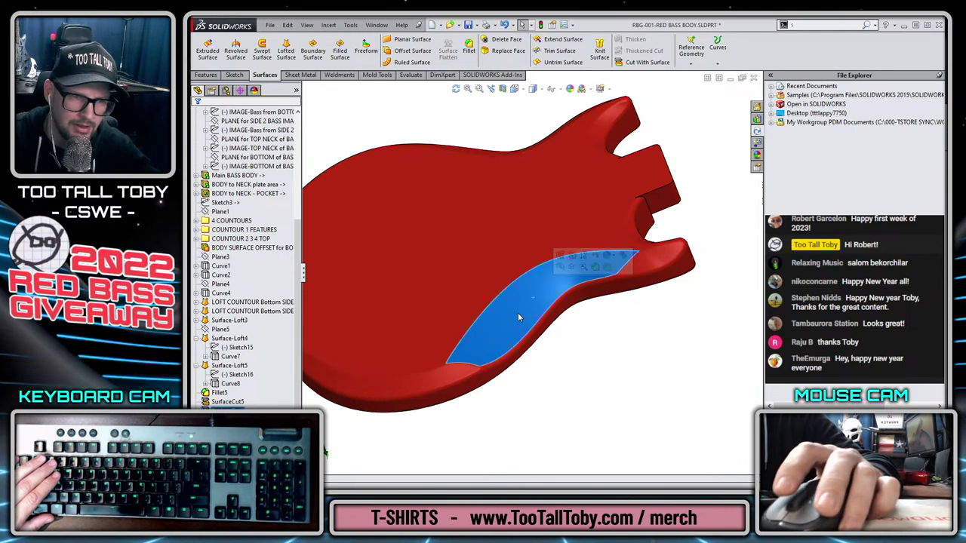
pyautogui.scroll(2, 561, 335)
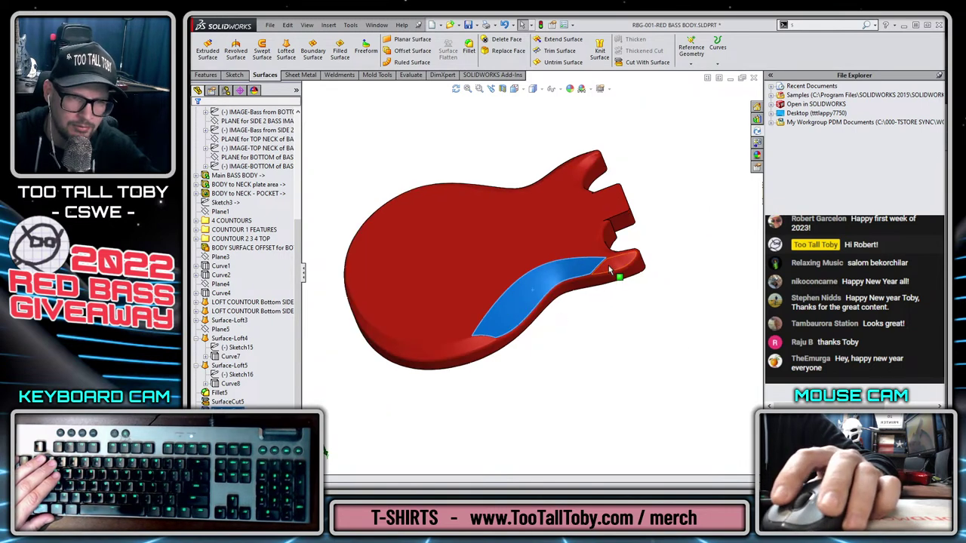
pyautogui.click(474, 342)
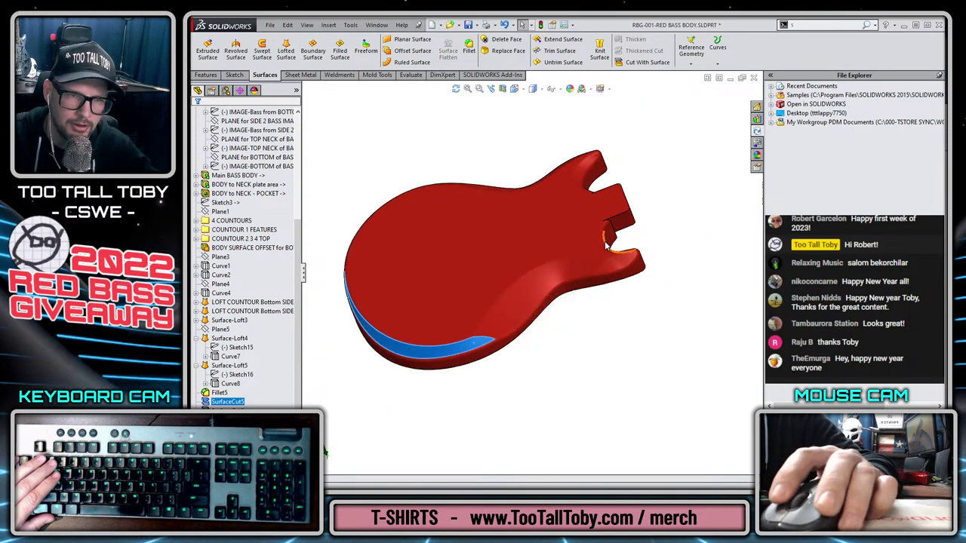
pyautogui.press('Escape')
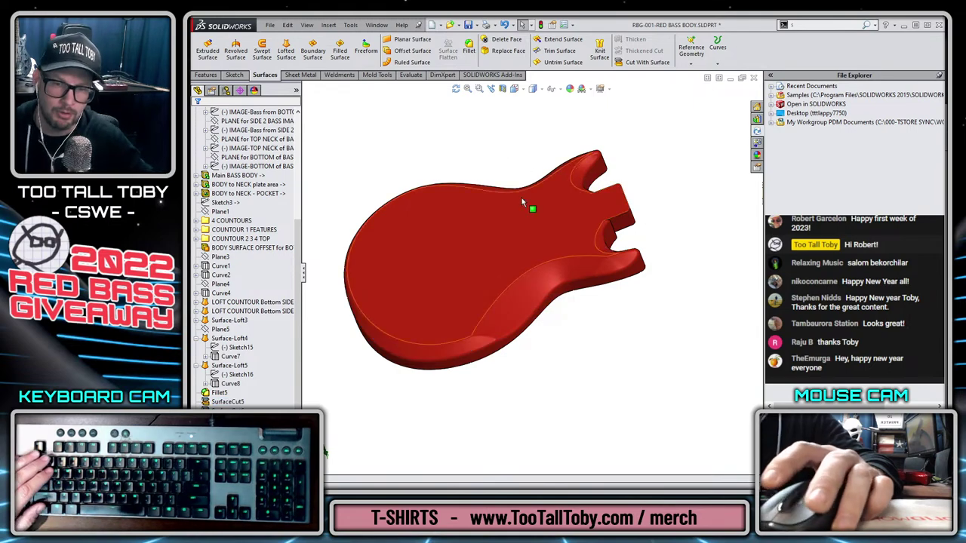
pyautogui.hotkey('ctrl', '7')
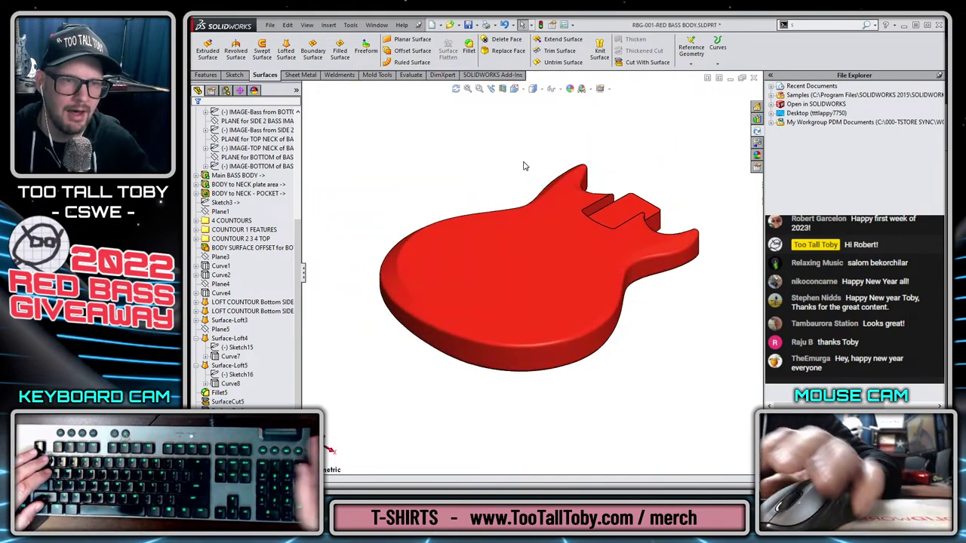
pyautogui.moveTo(633, 285); pyautogui.dragTo(522, 332, button='middle')
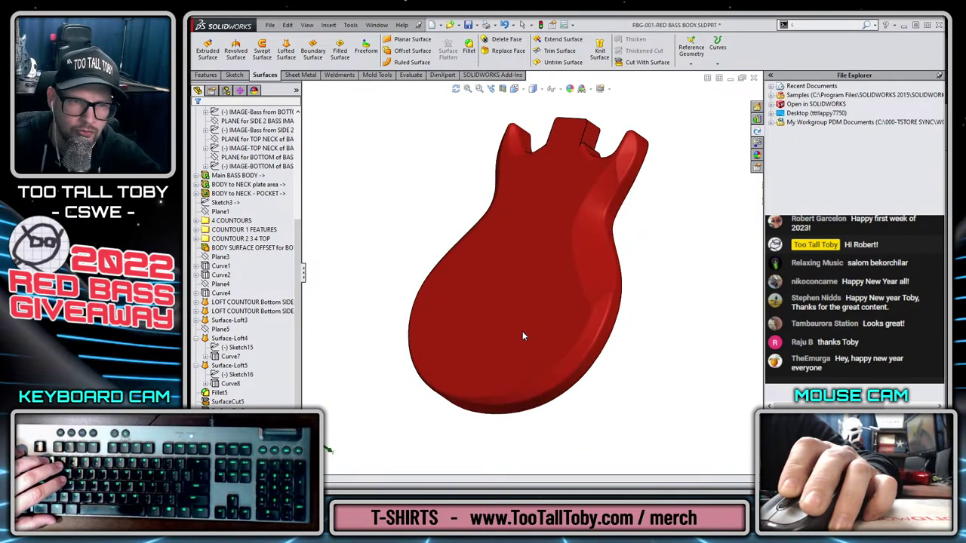
pyautogui.scroll(5, 657, 161)
pyautogui.moveTo(563, 217); pyautogui.dragTo(566, 255, button='middle')
pyautogui.click(498, 218)
pyautogui.click(430, 266)
pyautogui.moveTo(528, 305); pyautogui.dragTo(574, 329, button='middle')
pyautogui.click(587, 335)
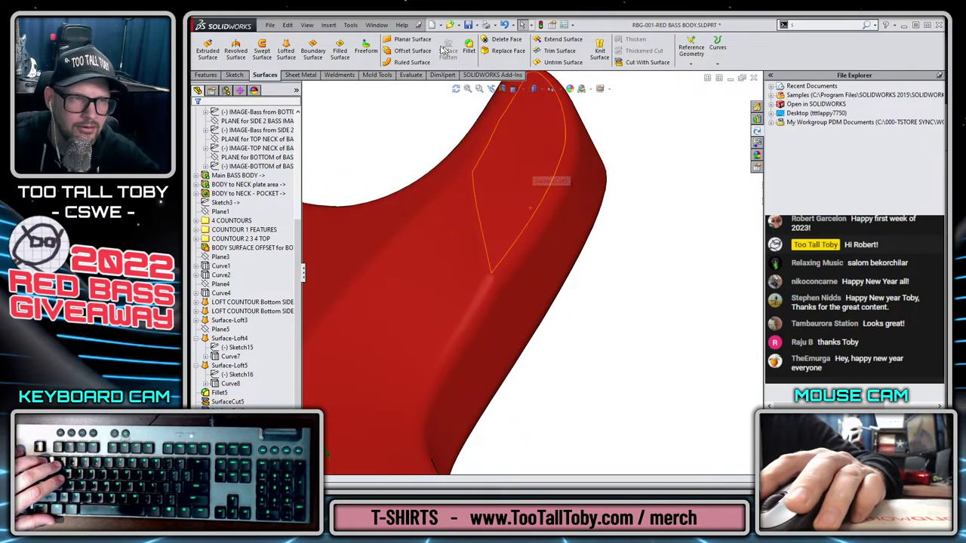
# Create a face fillet of 1 in radius between the long side contour face and the horn tip's contour face.
pyautogui.click(470, 51)
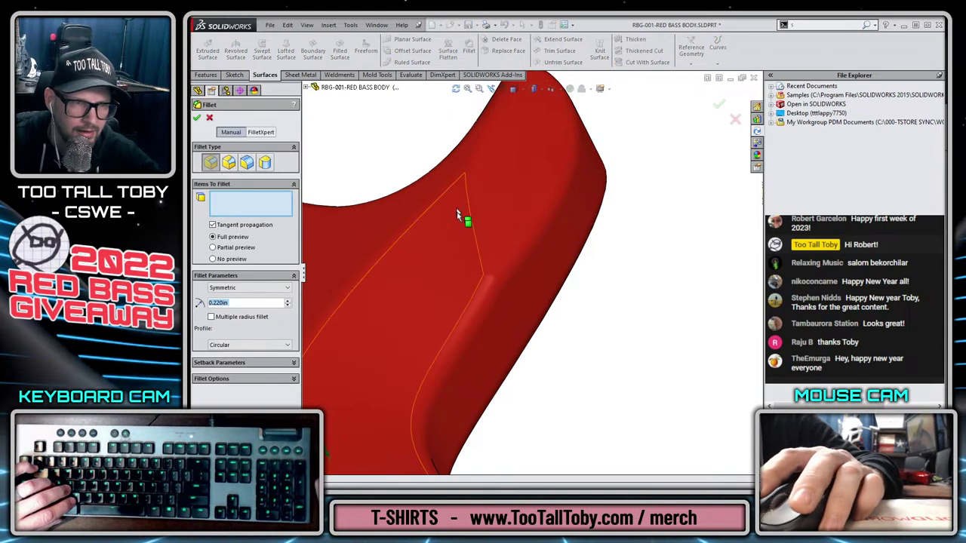
pyautogui.click(246, 163)
pyautogui.click(432, 254)
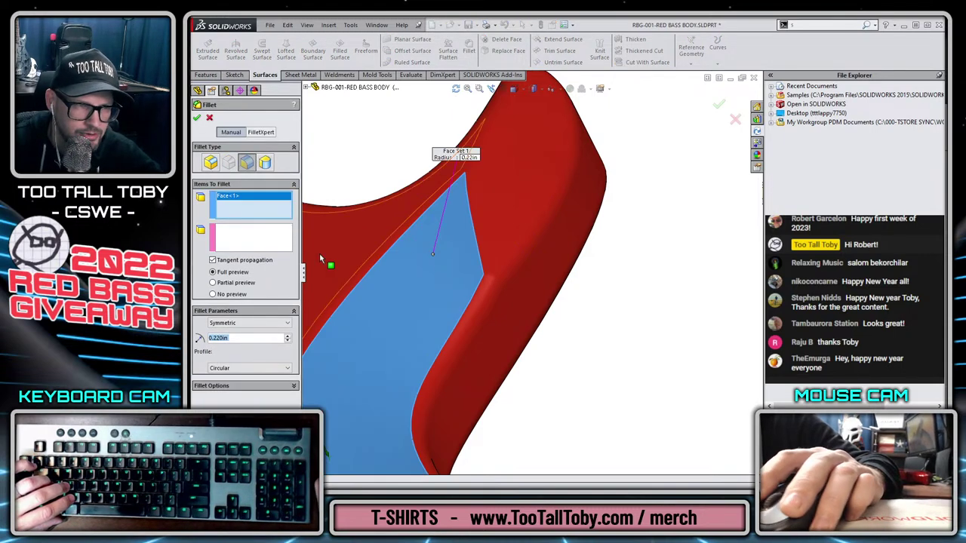
pyautogui.click(483, 196)
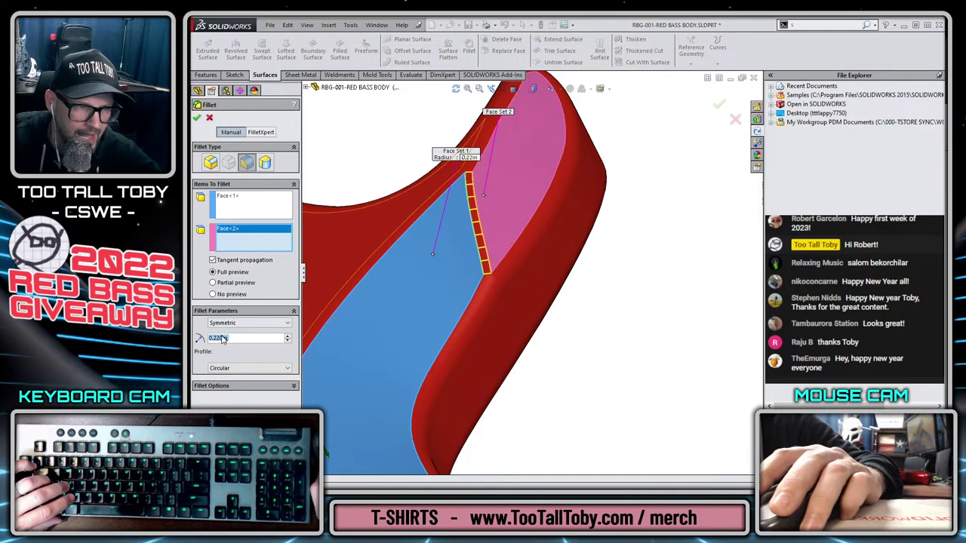
pyautogui.write('1')
pyautogui.press('Return')
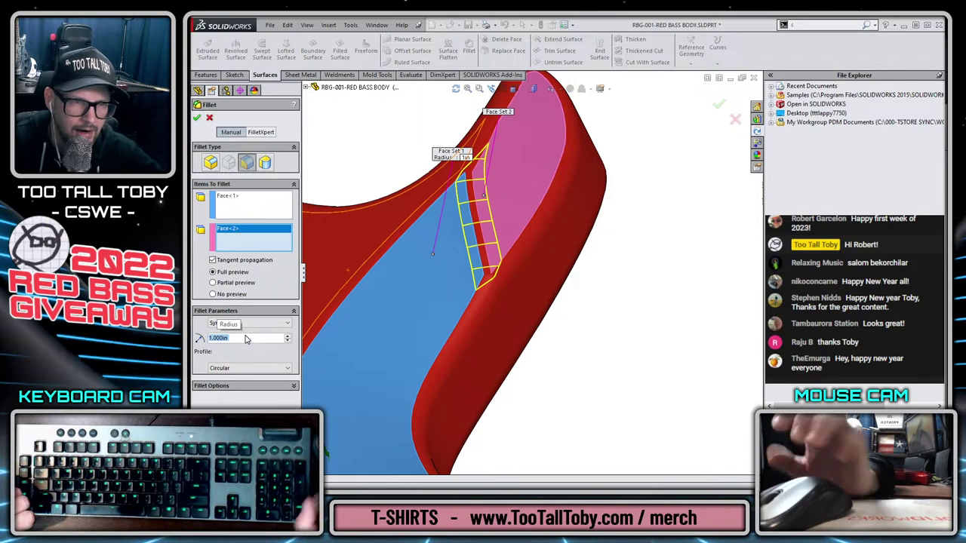
pyautogui.moveTo(545, 267); pyautogui.dragTo(477, 230, button='middle')
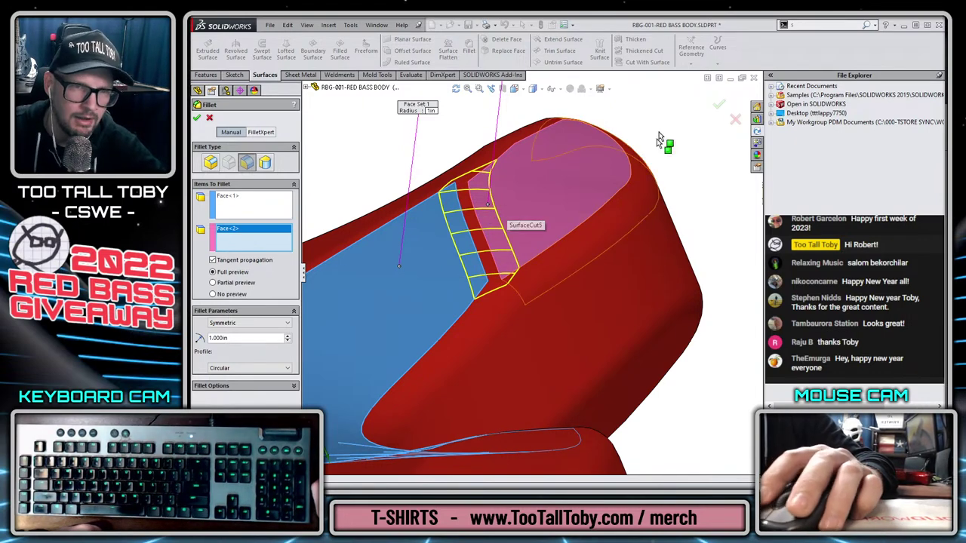
pyautogui.click(717, 101)
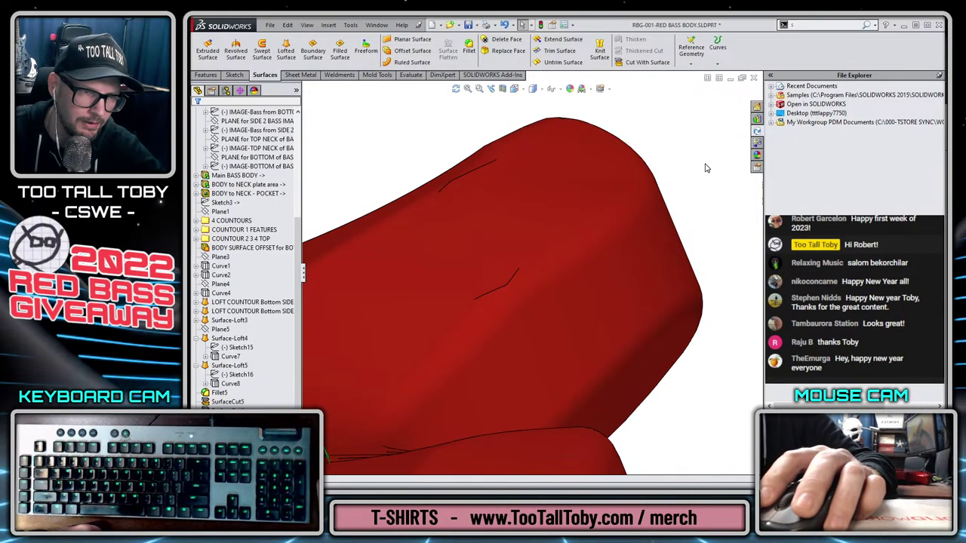
# Inspect the face fillet at the horn junction and how its ends blend into the surrounding faces.
pyautogui.click(485, 231)
pyautogui.click(535, 226)
pyautogui.click(480, 245)
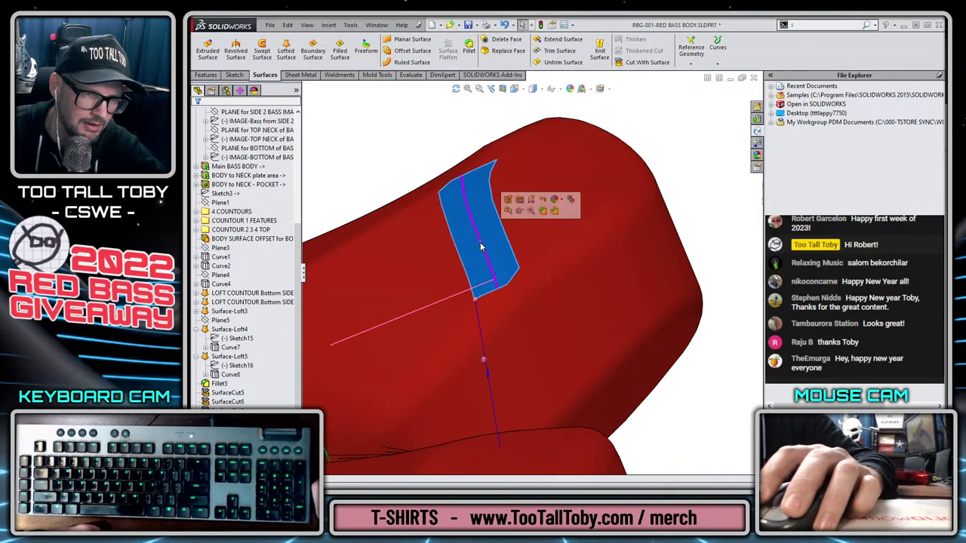
pyautogui.click(443, 288)
pyautogui.moveTo(444, 290); pyautogui.dragTo(528, 332, button='middle')
pyautogui.click(593, 349)
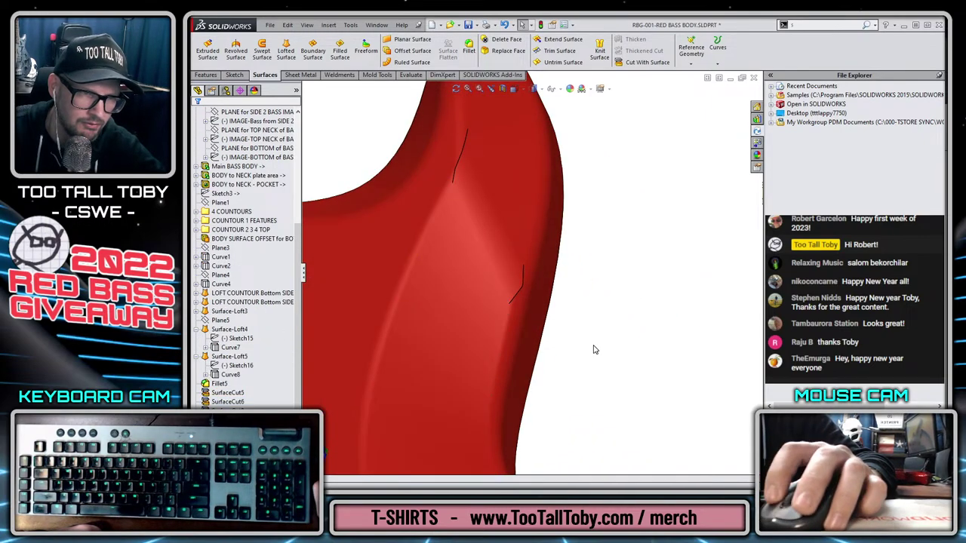
pyautogui.click(470, 197)
pyautogui.moveTo(470, 211); pyautogui.dragTo(552, 279, button='middle')
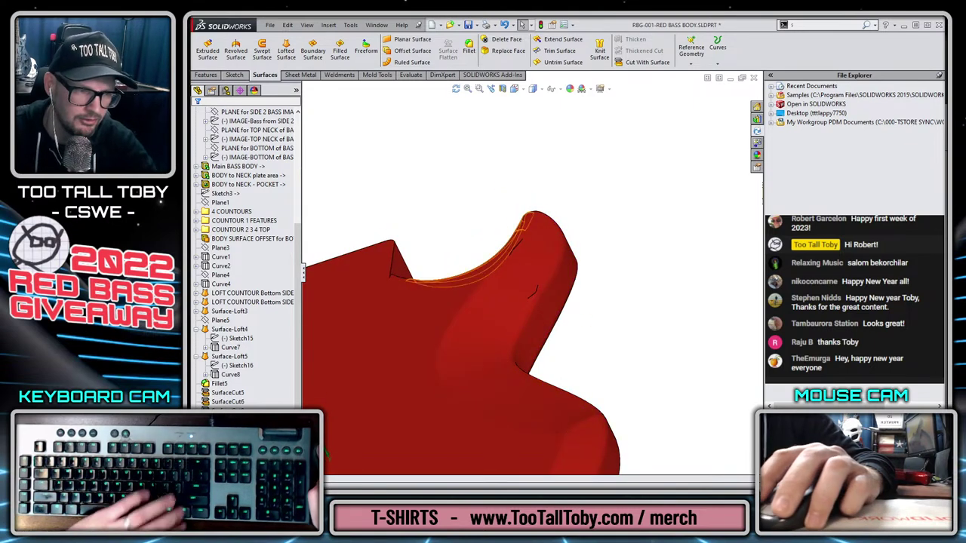
# Delete the 1 in face fillet between the side and horn contour faces.
pyautogui.click(524, 273)
pyautogui.press('Delete')
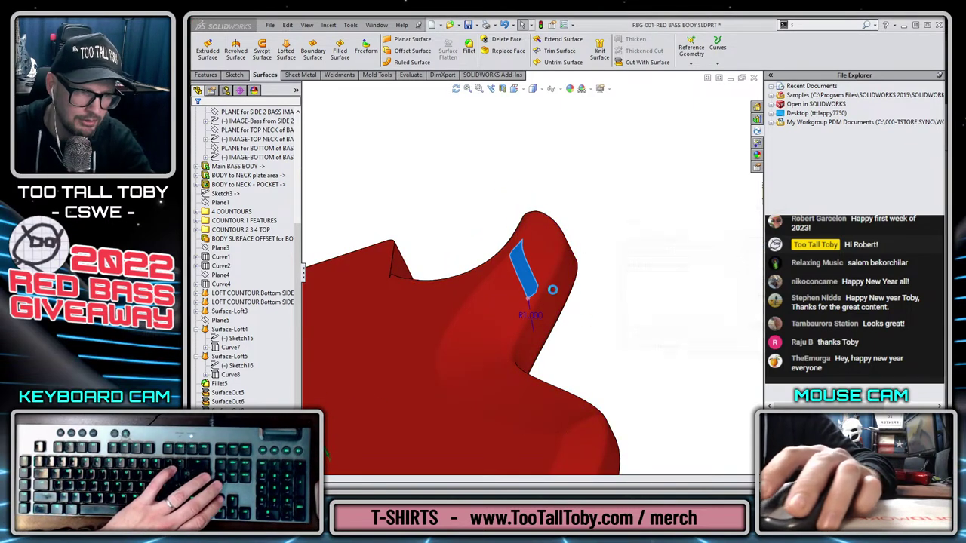
pyautogui.press('Return')
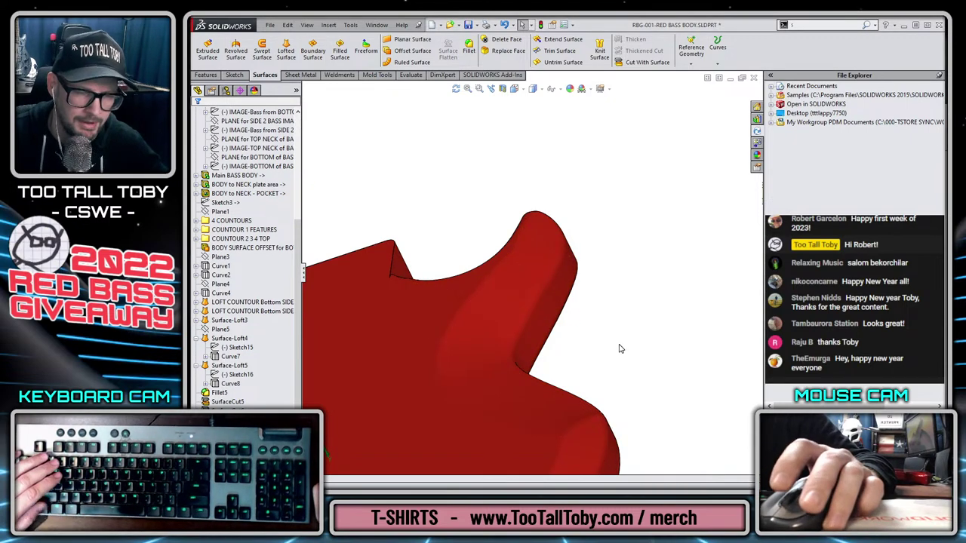
# Check in RBG-001-RED BASS BODY.SLDPRT from an isometric view with ownership retained, and open the preview of its latest revision.
pyautogui.hotkey('ctrl', '7')
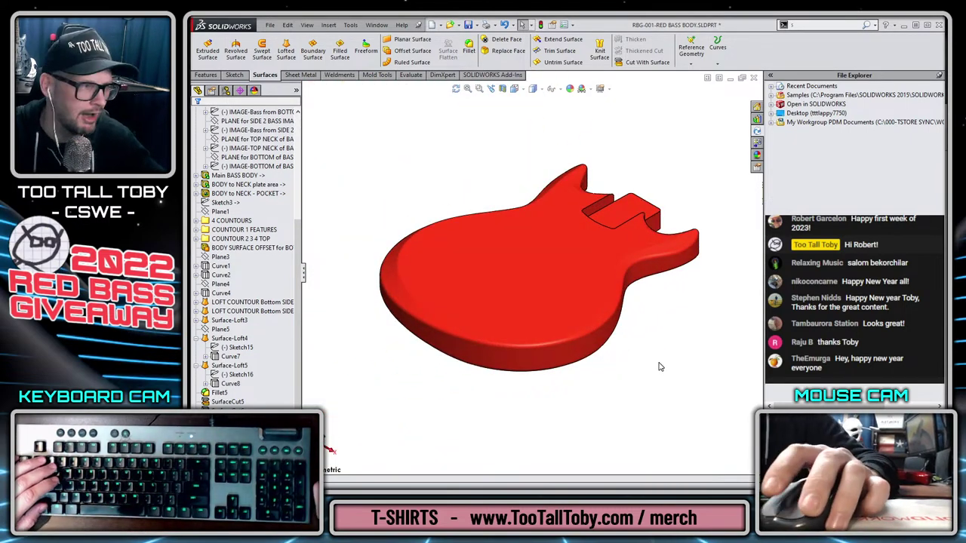
pyautogui.rightClick(839, 302)
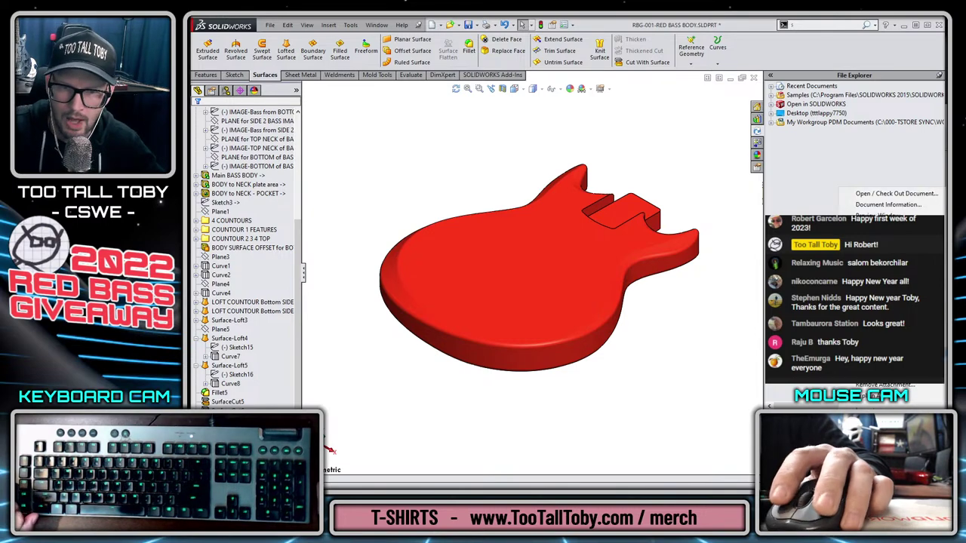
pyautogui.click(868, 256)
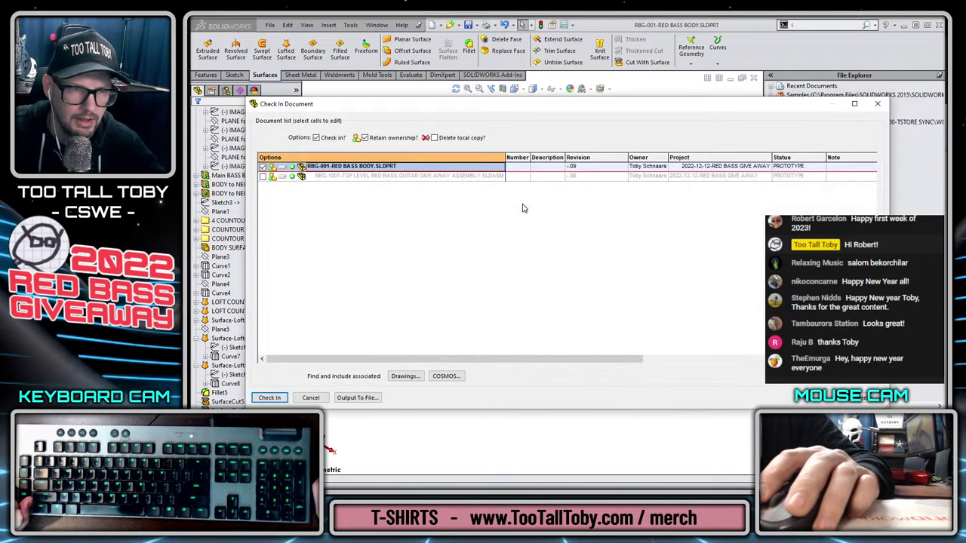
pyautogui.click(274, 398)
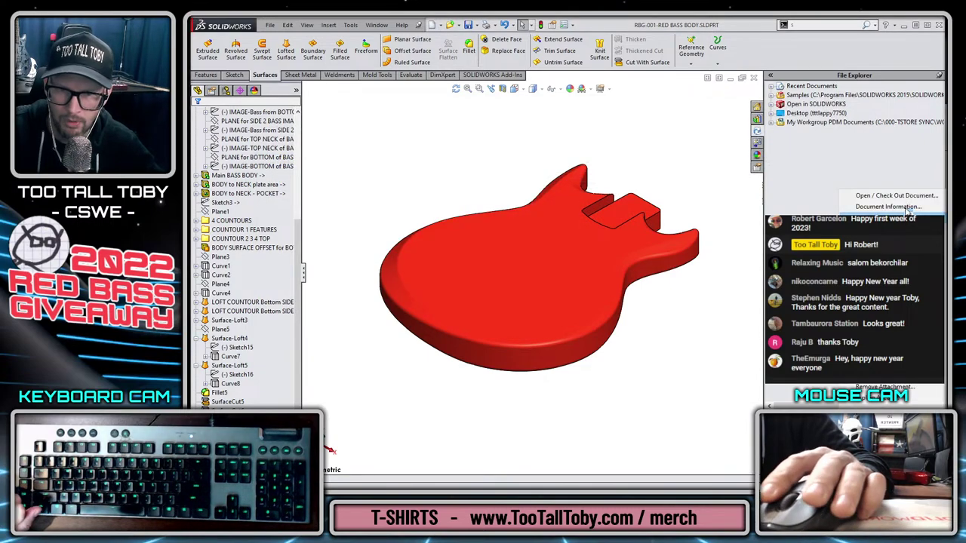
pyautogui.click(888, 216)
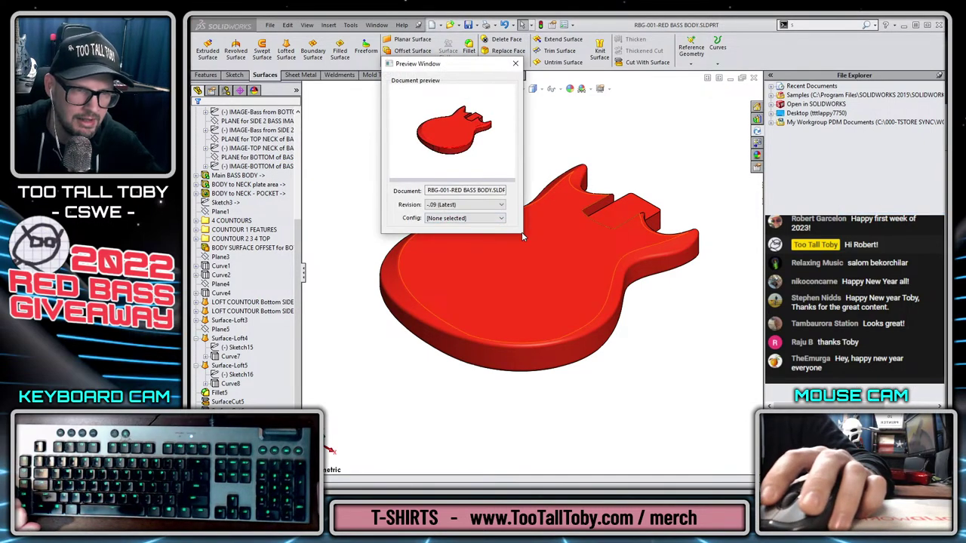
# Enlarge the document preview and compare the part's earlier revisions from .01 up to .09, closing the preview when finished.
pyautogui.moveTo(524, 236); pyautogui.dragTo(701, 393)
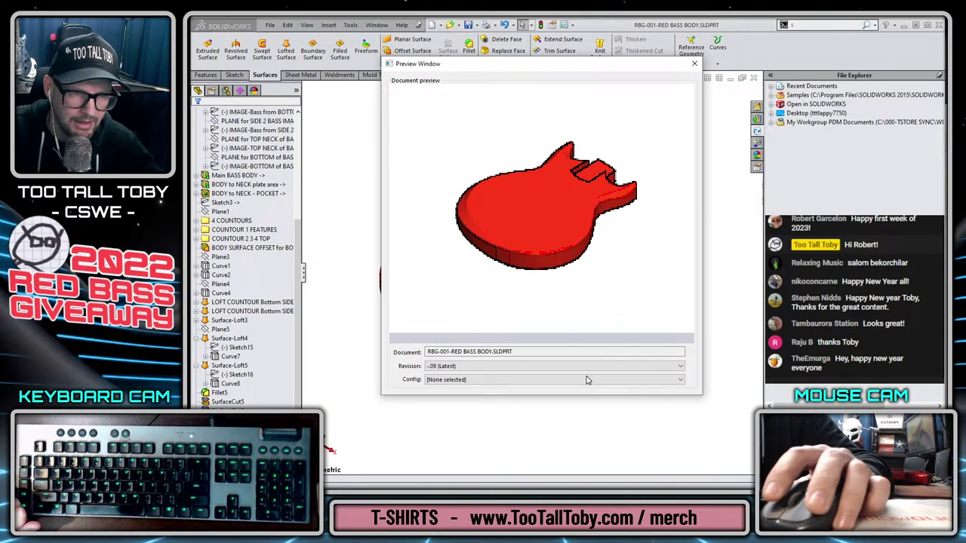
pyautogui.click(508, 369)
pyautogui.click(447, 429)
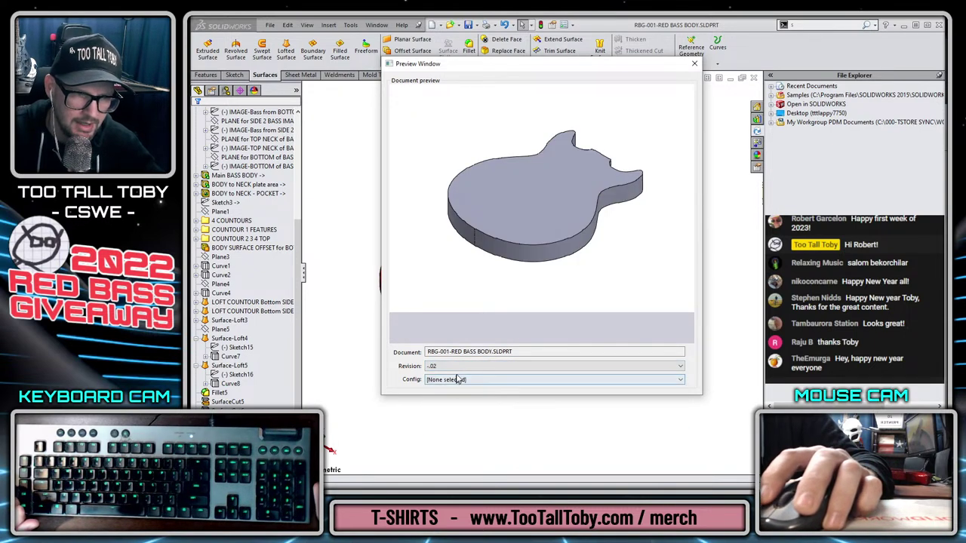
pyautogui.click(461, 367)
pyautogui.click(436, 427)
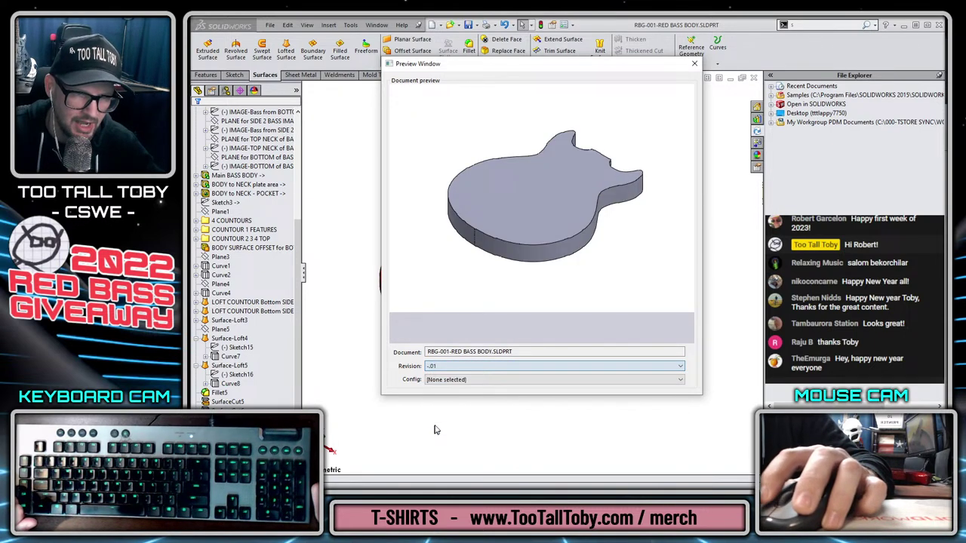
pyautogui.click(456, 367)
pyautogui.click(453, 371)
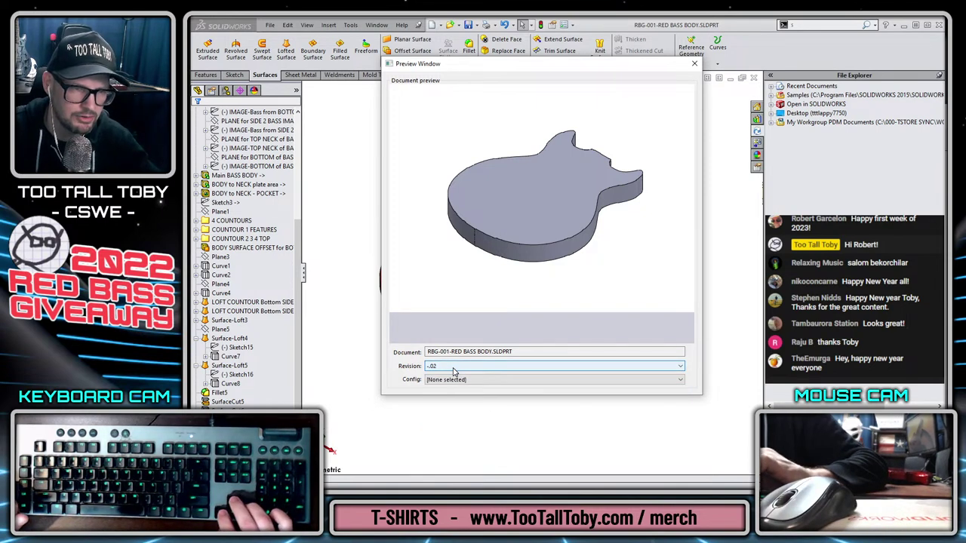
pyautogui.press('Down')
pyautogui.press('Down')
pyautogui.press('Down')
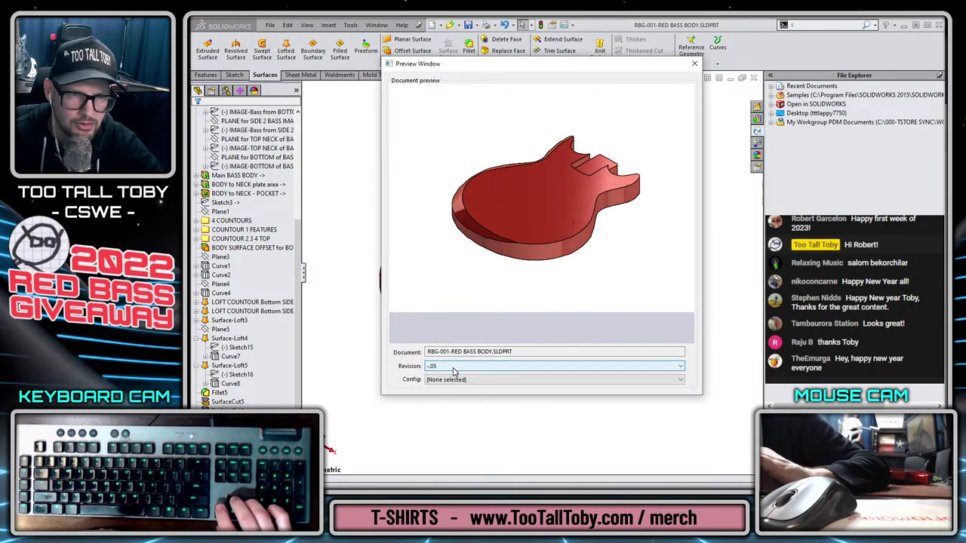
pyautogui.press('Down')
pyautogui.press('Down')
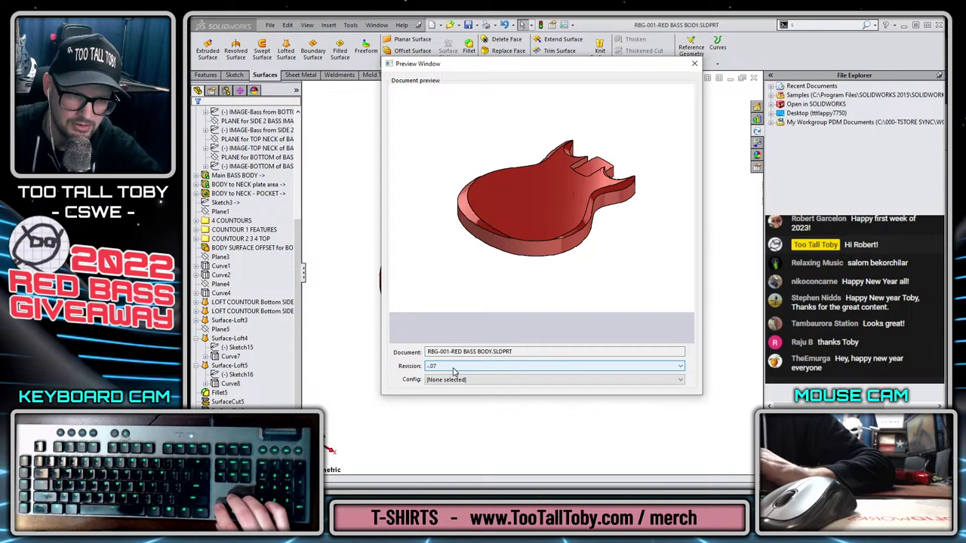
pyautogui.press('Down')
pyautogui.press('Down')
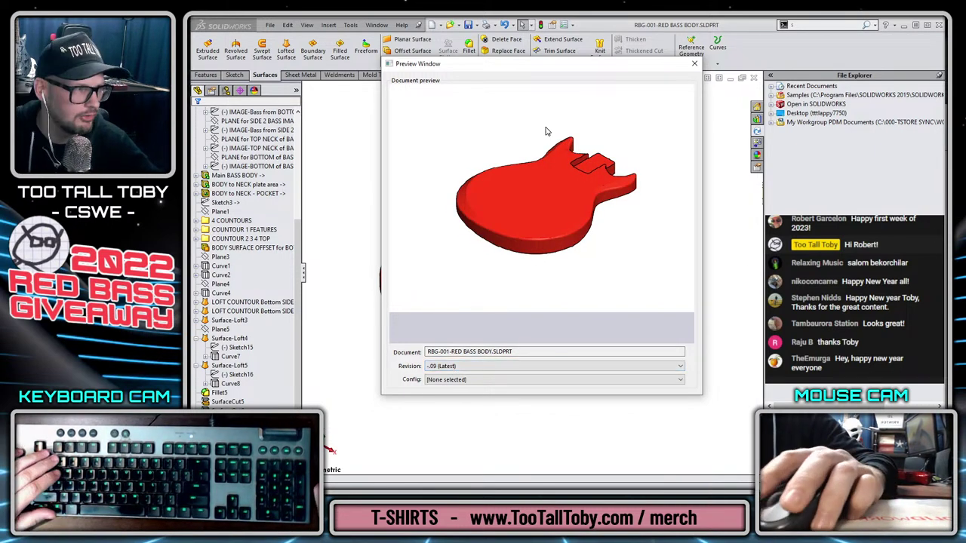
pyautogui.click(695, 64)
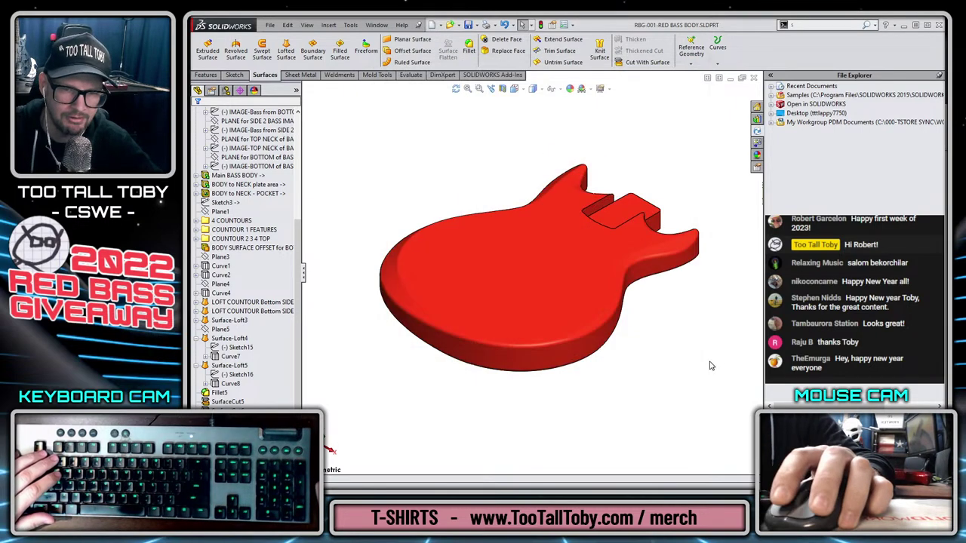
# Save the part and collapse the IMAGES-BASS from SIDES and Solid Bodies folders in the feature tree.
pyautogui.click(469, 25)
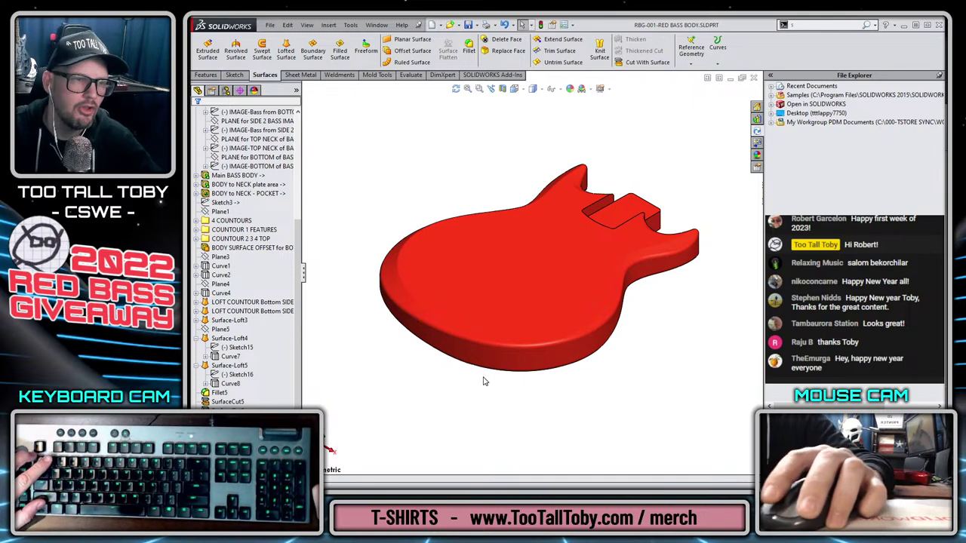
pyautogui.scroll(5, 209, 237)
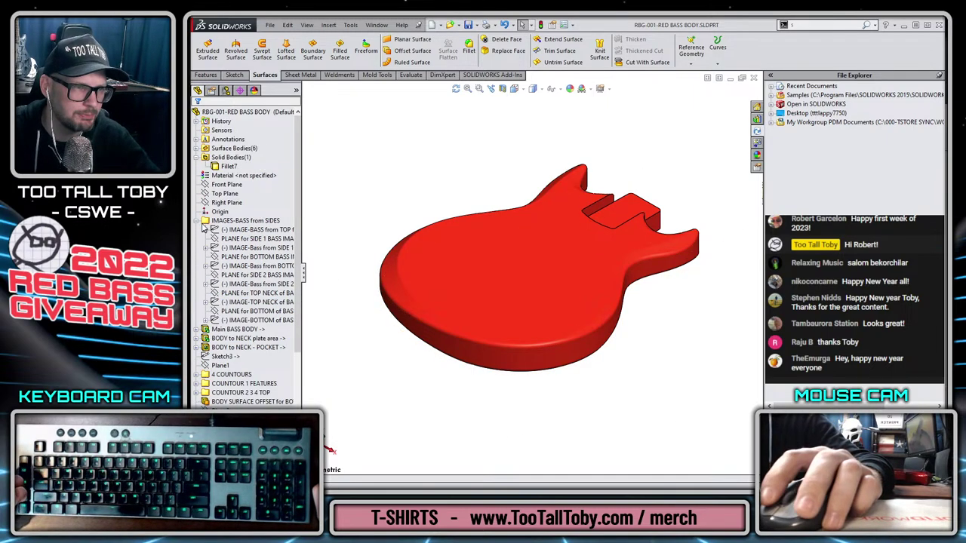
pyautogui.click(197, 220)
pyautogui.click(197, 157)
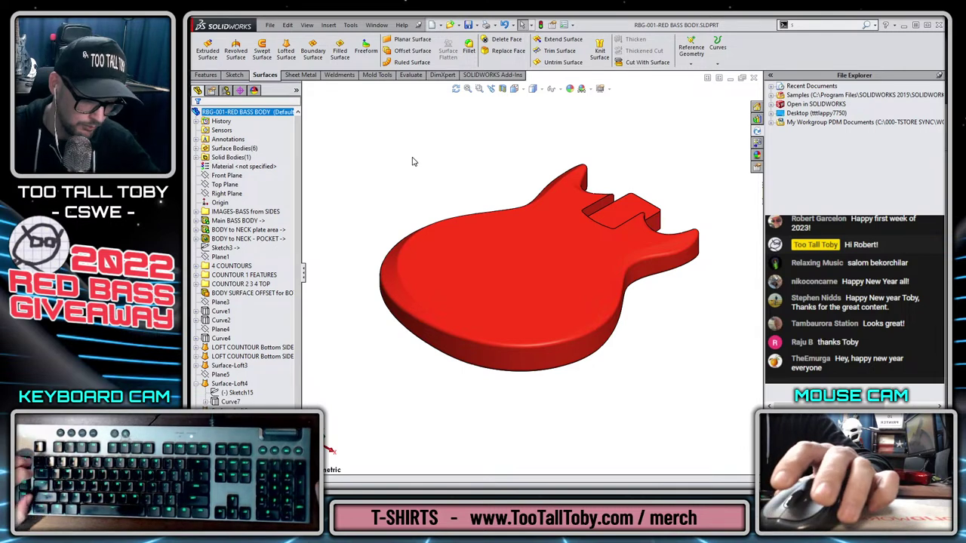
# Orient the body to its saved bottom view and start a sketch on the flat back face.
pyautogui.hotkey('ctrl', '1')
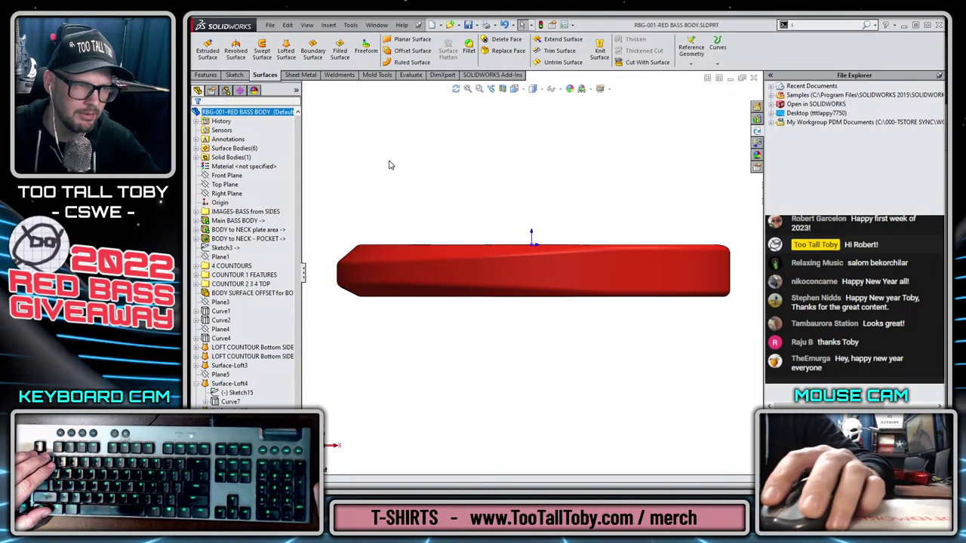
pyautogui.press('space')
pyautogui.click(371, 188)
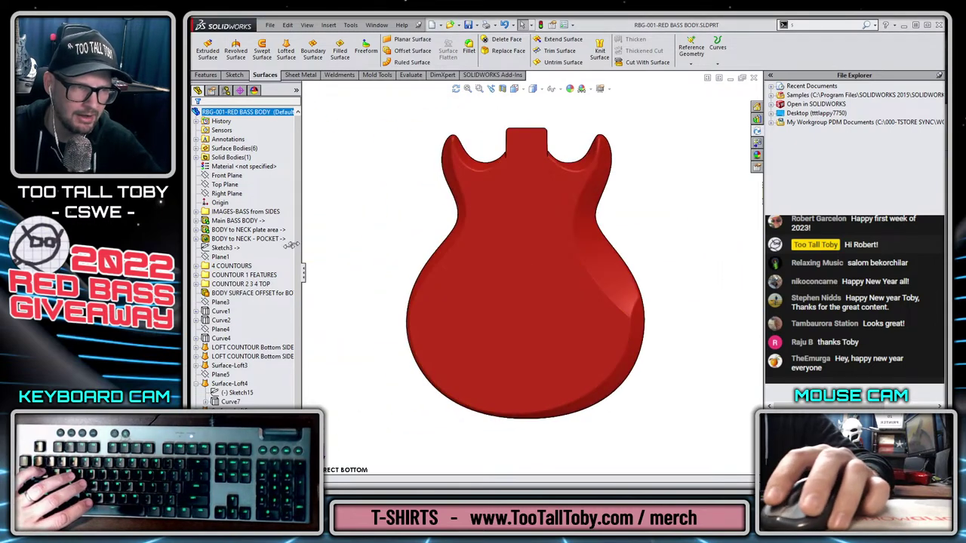
pyautogui.click(225, 284)
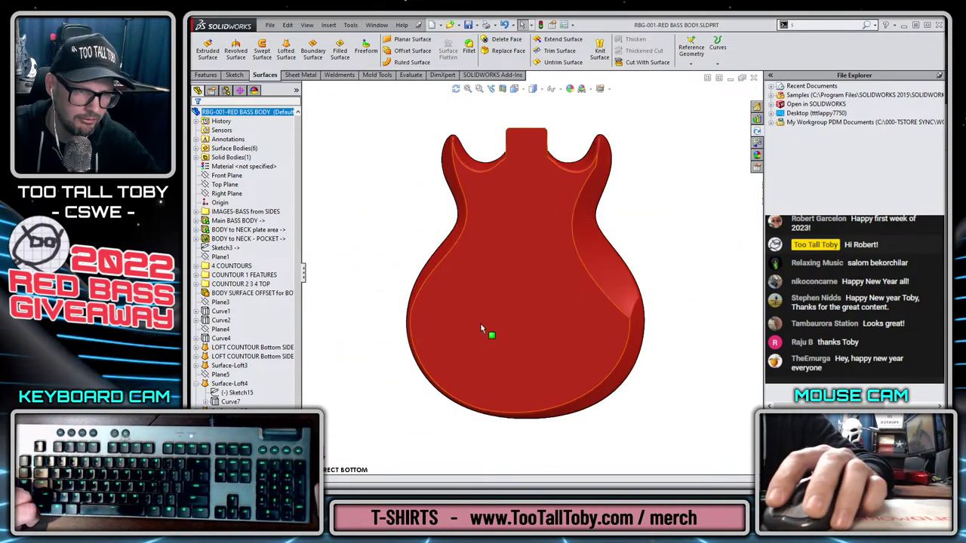
pyautogui.click(522, 304)
pyautogui.click(520, 297)
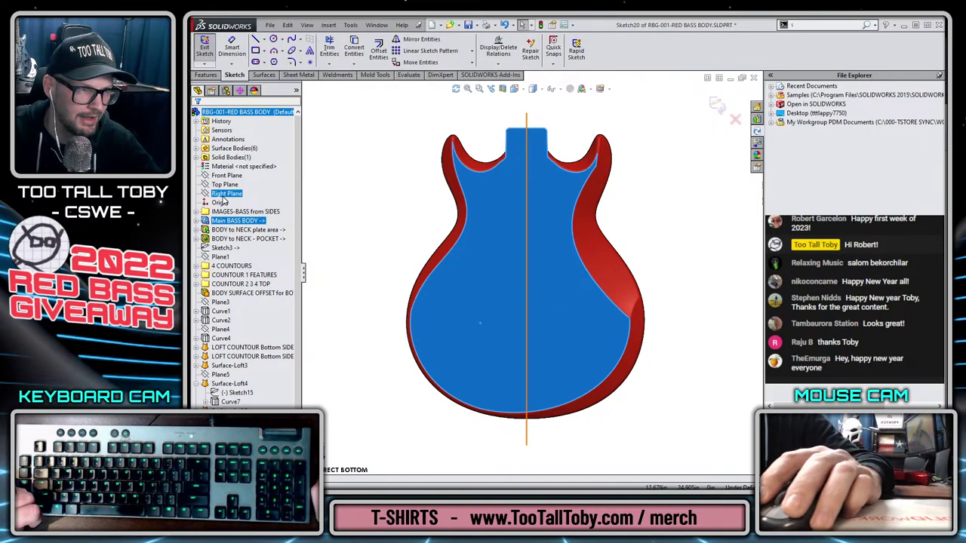
# Show the reference photo of the bass's back from the IMAGES-BASS from SIDES folder, framing the control cavity.
pyautogui.click(197, 214)
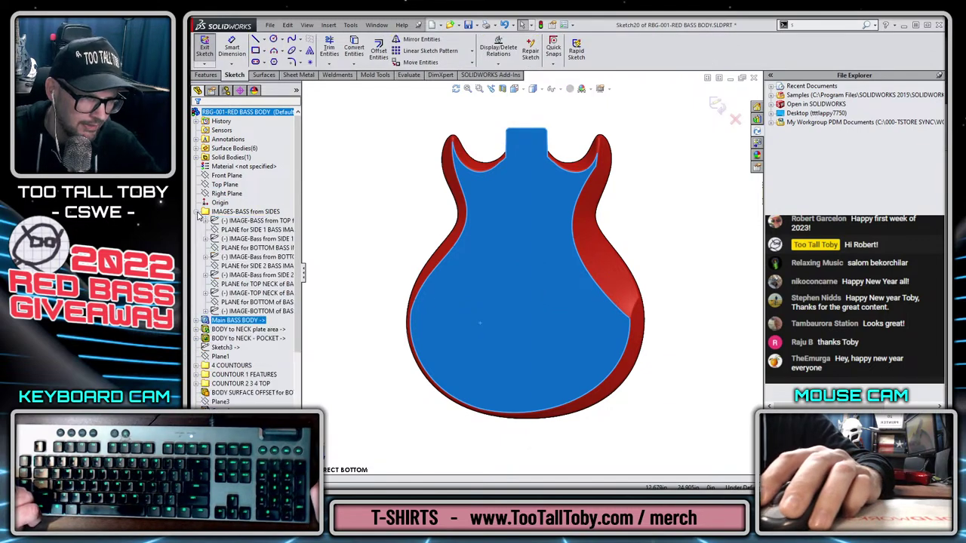
pyautogui.click(265, 302)
pyautogui.click(258, 295)
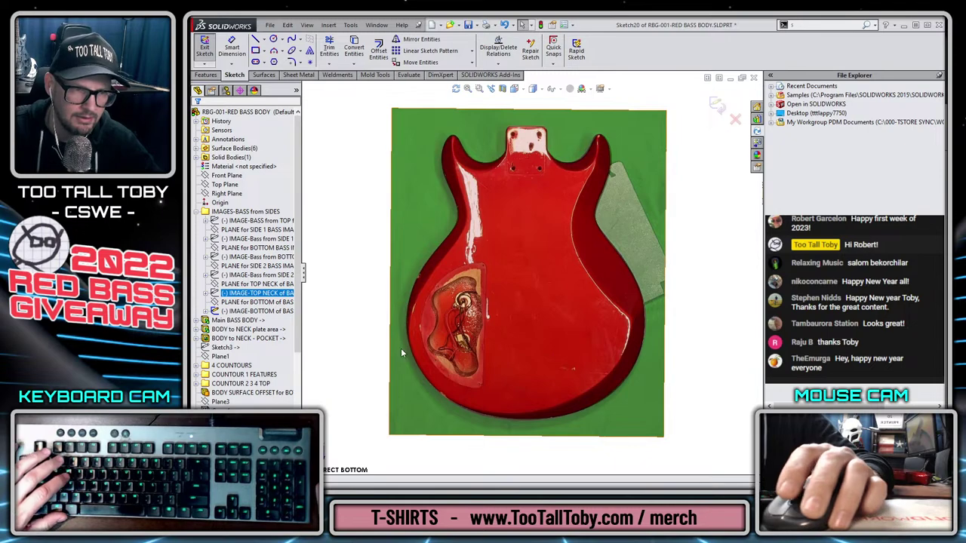
pyautogui.scroll(-7, 401, 347)
pyautogui.scroll(2, 540, 258)
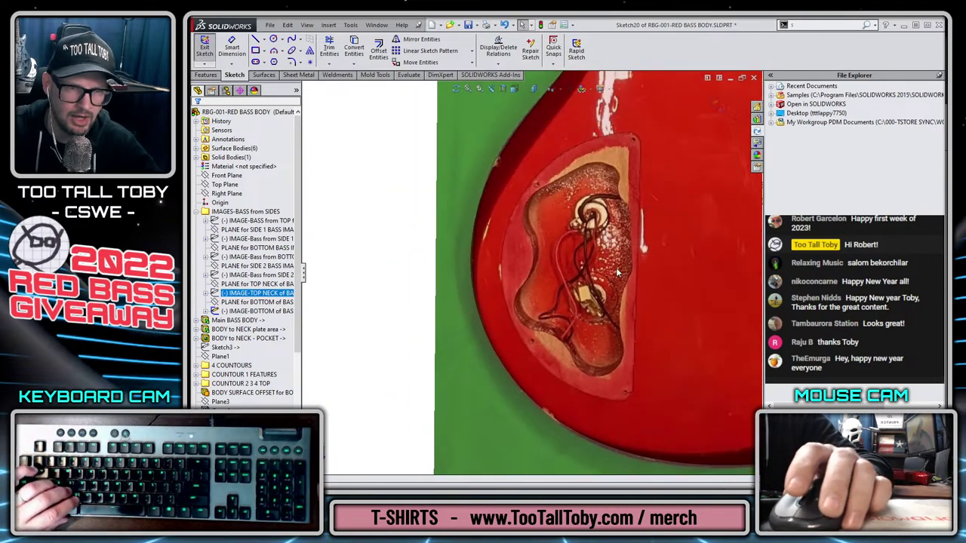
pyautogui.press('l')
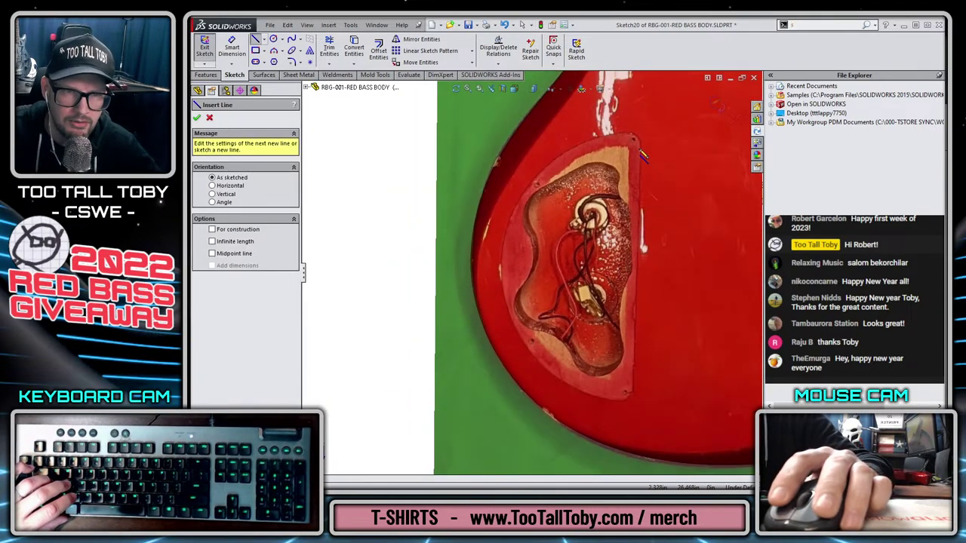
pyautogui.moveTo(641, 151); pyautogui.dragTo(643, 427)
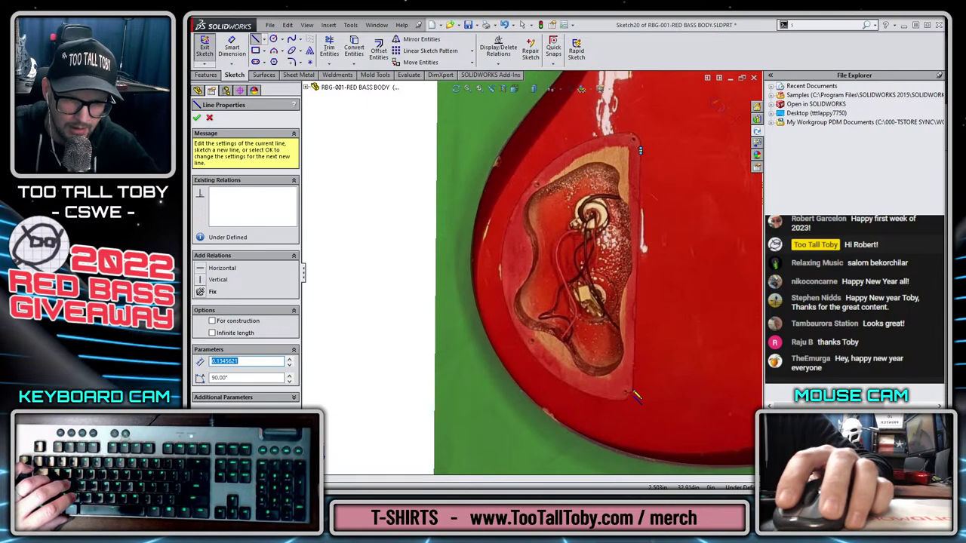
pyautogui.moveTo(636, 395); pyautogui.dragTo(628, 394)
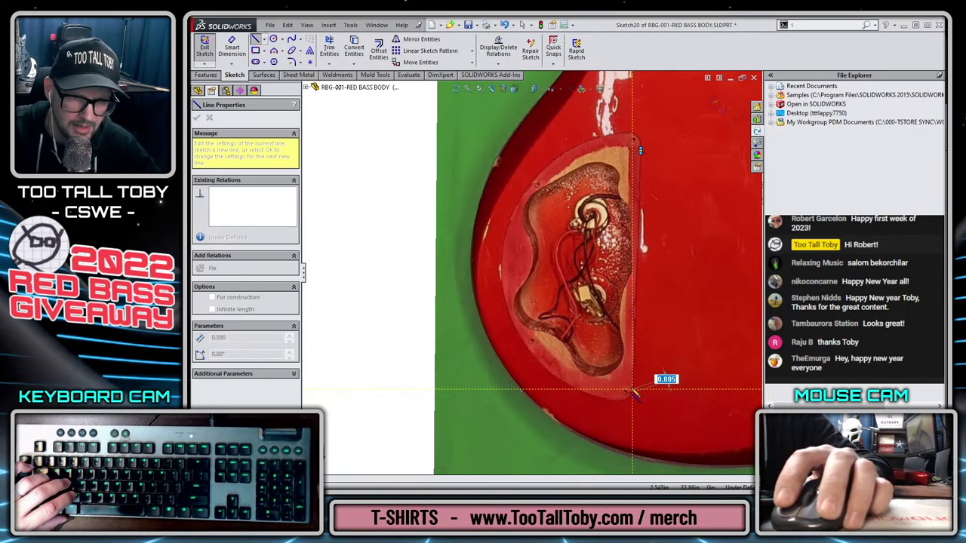
pyautogui.scroll(1, 631, 320)
pyautogui.scroll(-1, 621, 211)
pyautogui.press('Escape')
pyautogui.press('Escape')
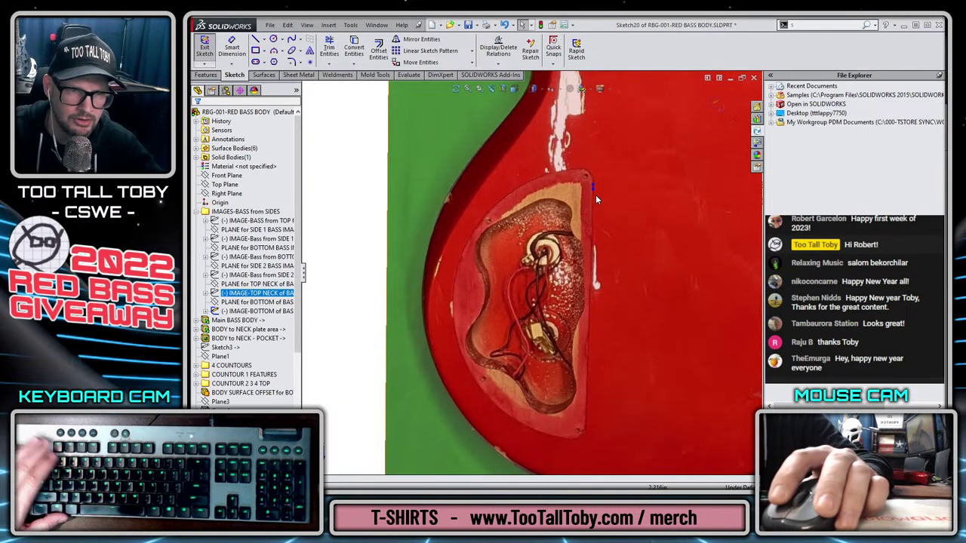
pyautogui.moveTo(341, 129); pyautogui.dragTo(613, 262)
# Trace the control cavity's cover recess with a straight edge, two small corner arcs and one large arc, closed with tangent joints.
pyautogui.press('s')
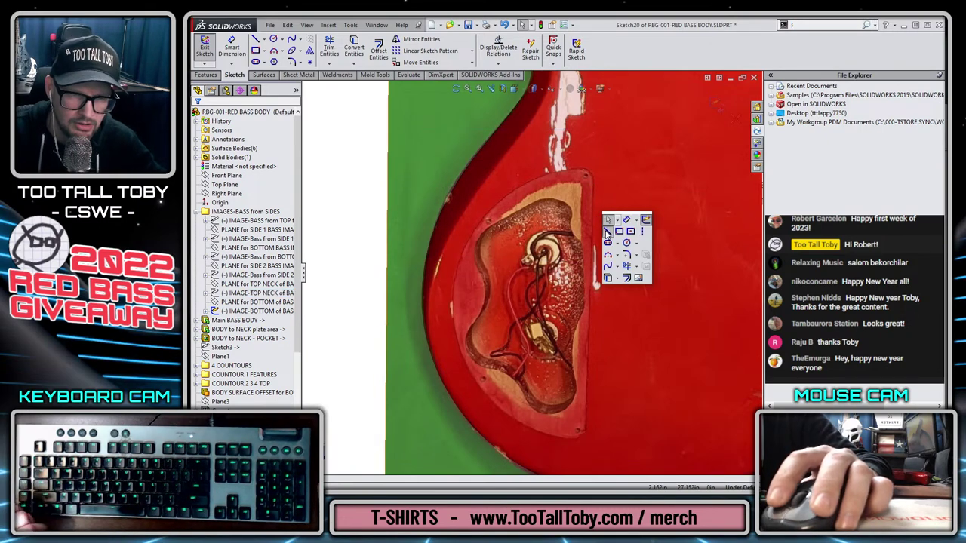
pyautogui.click(607, 232)
pyautogui.click(593, 182)
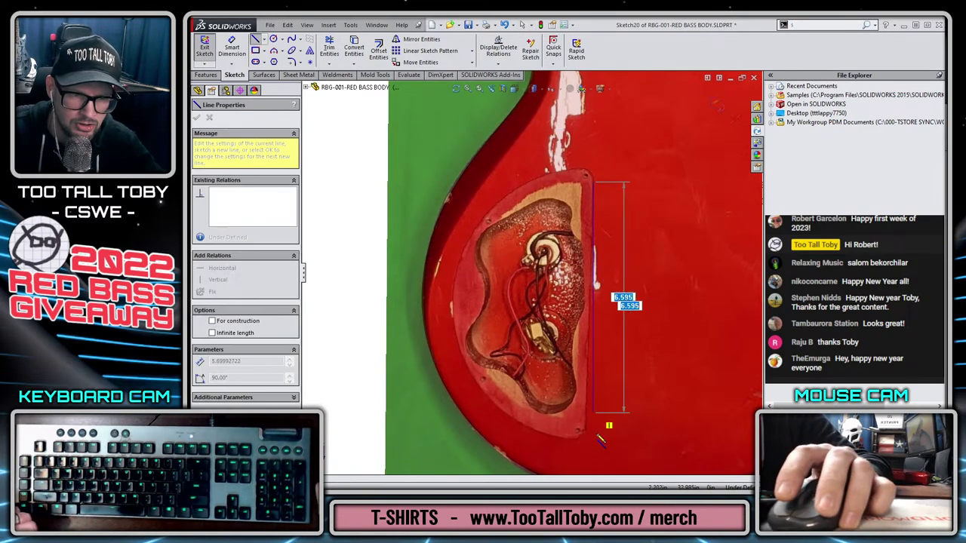
pyautogui.click(585, 426)
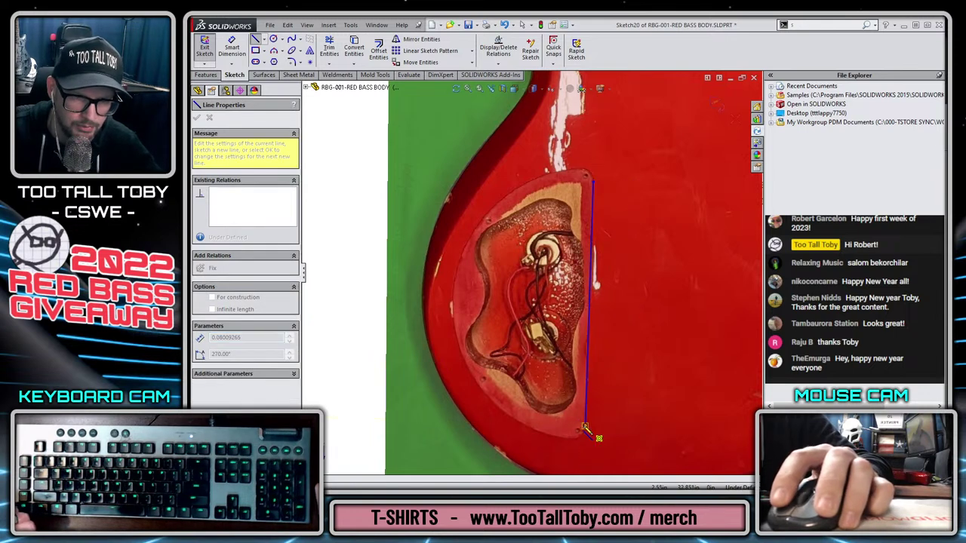
pyautogui.moveTo(586, 426)
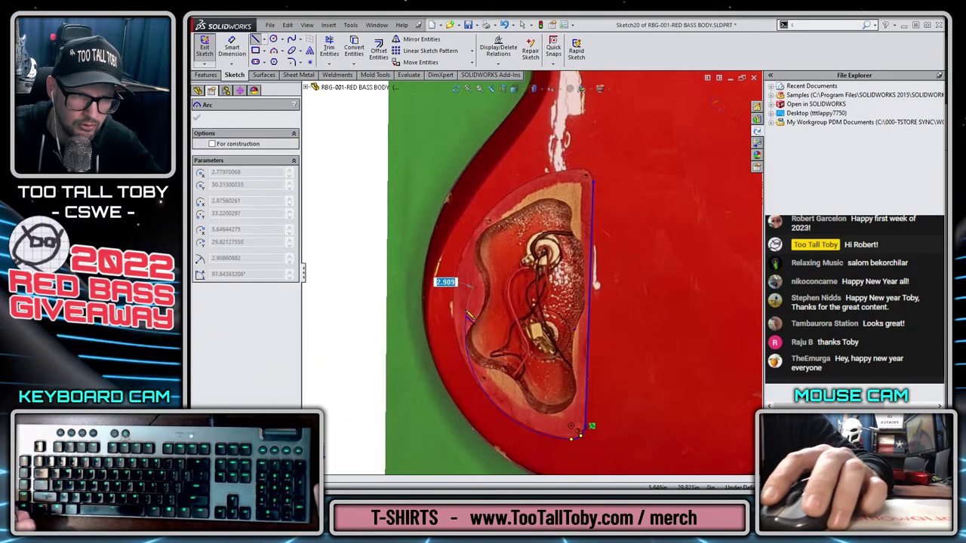
pyautogui.click(590, 179)
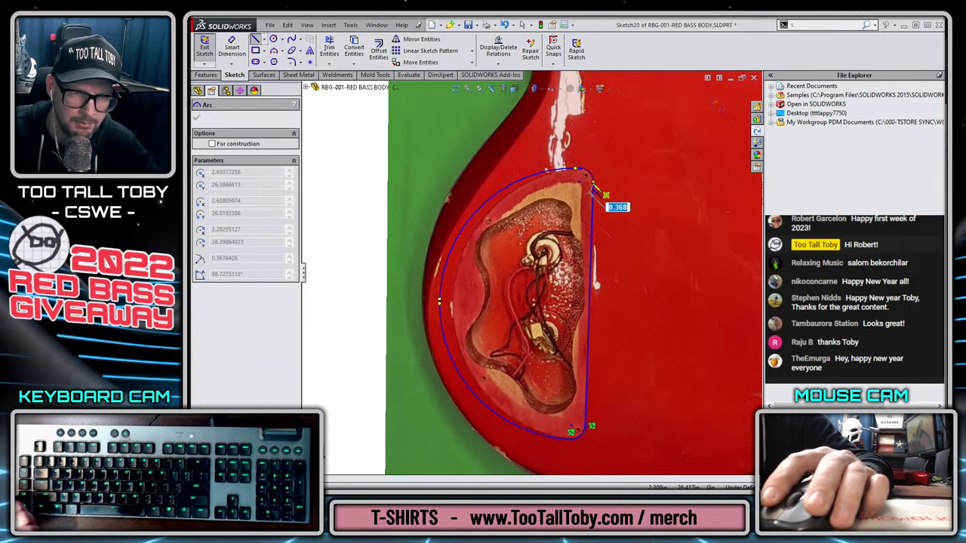
pyautogui.click(593, 182)
pyautogui.press('Escape')
pyautogui.click(593, 183)
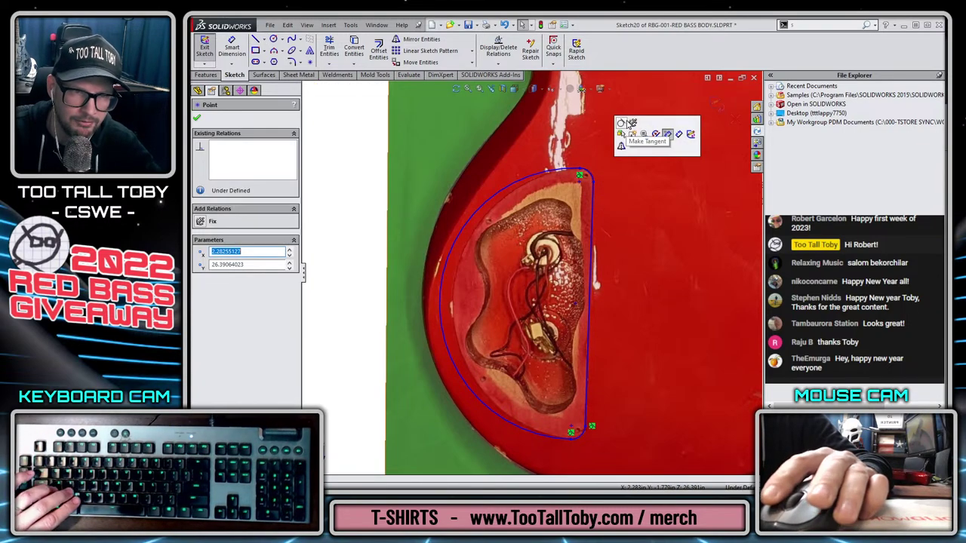
# Dimension the radius of the recess outline's upper corner arc at 0.375 in.
pyautogui.press('s')
pyautogui.click(627, 210)
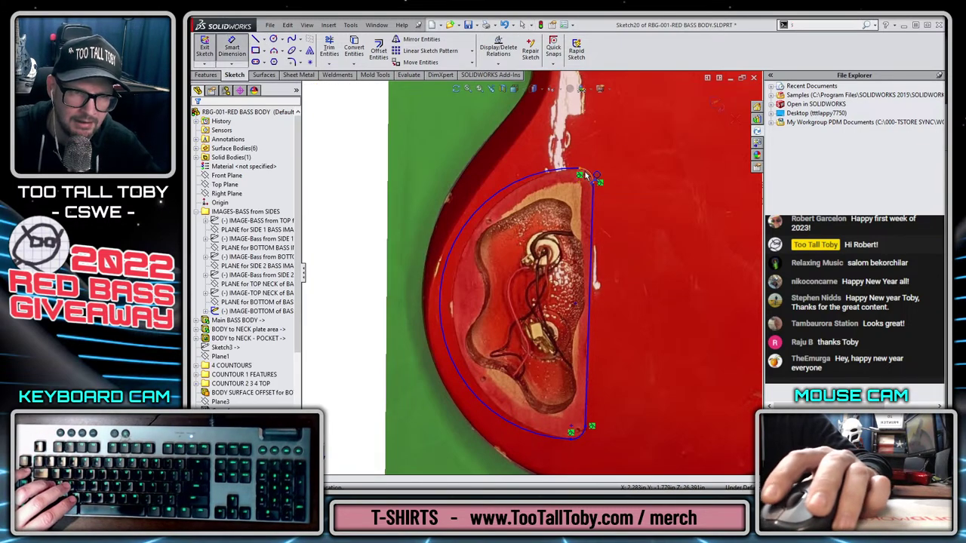
pyautogui.click(592, 178)
pyautogui.click(623, 163)
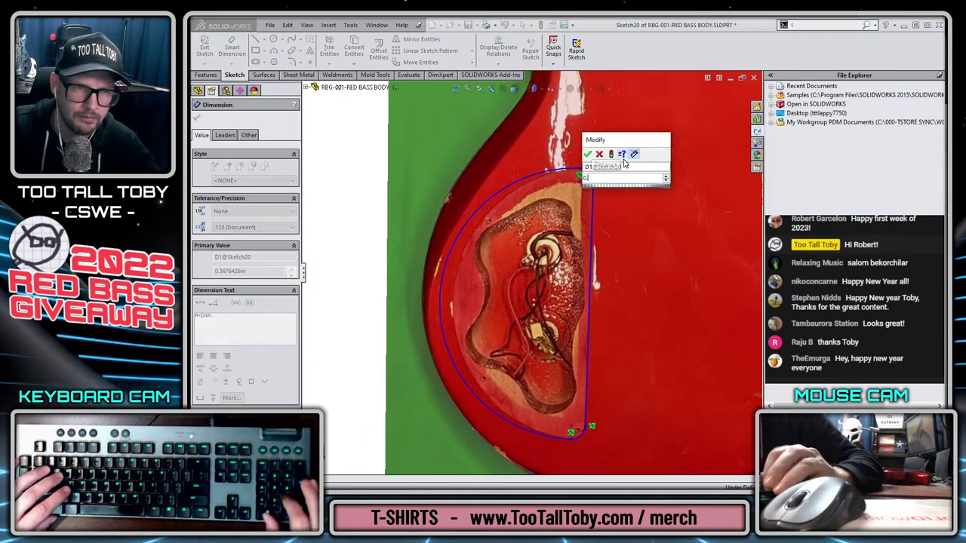
pyautogui.write('.375')
pyautogui.press('Return')
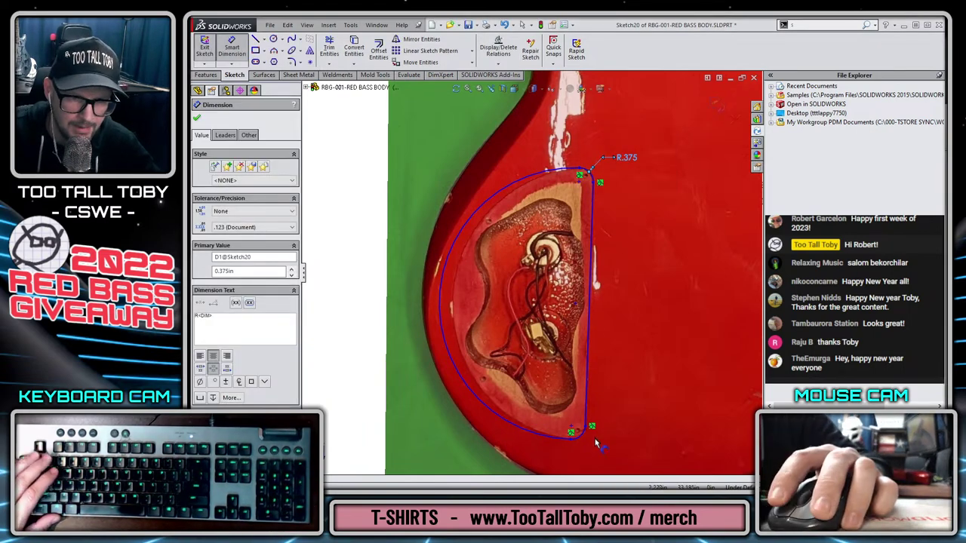
# Change the upper corner arc's radius dimension to 0.3 in.
pyautogui.doubleClick(626, 157)
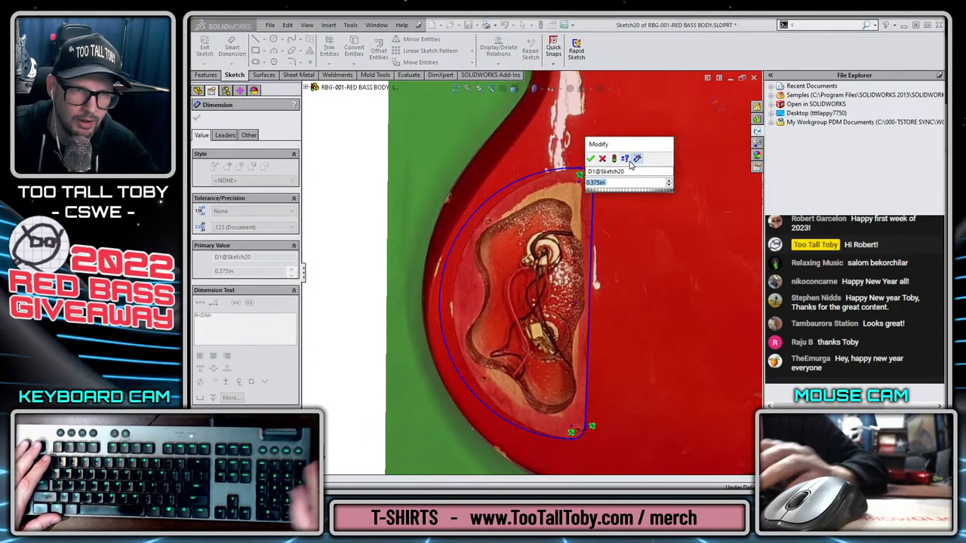
pyautogui.write('.3')
pyautogui.press('Return')
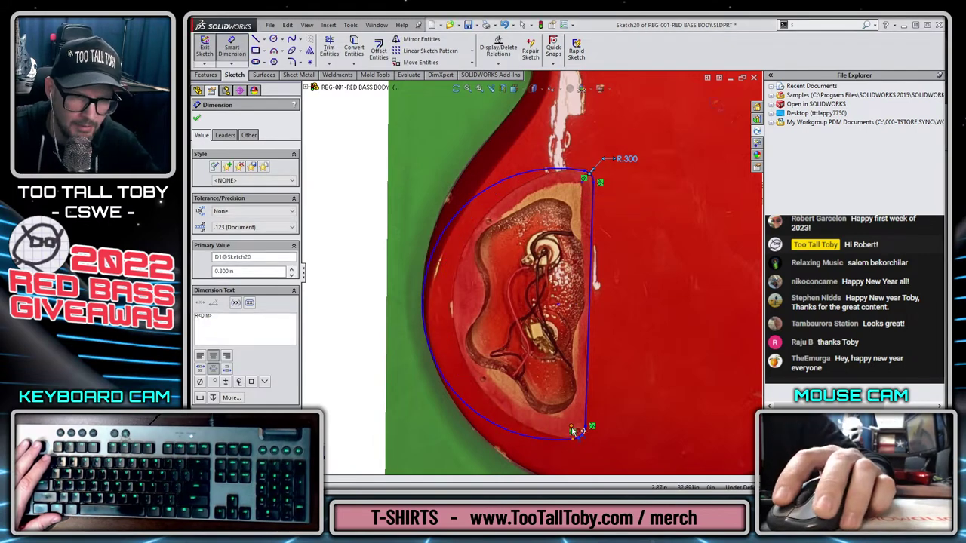
pyautogui.press('Escape')
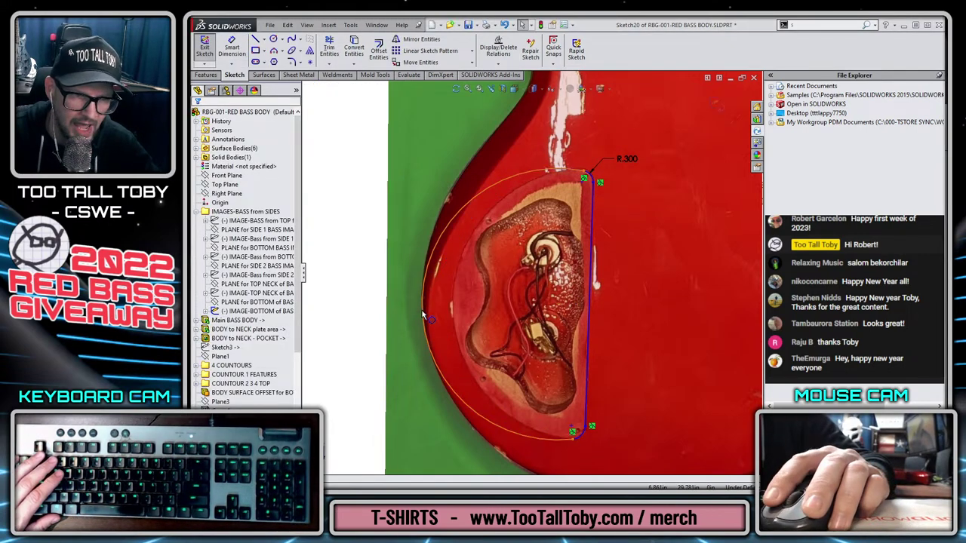
# Pull the large arc in to the cavity recess edge on the photo and dimension its radius at 3.575 in.
pyautogui.moveTo(426, 316); pyautogui.dragTo(452, 306)
pyautogui.press('s')
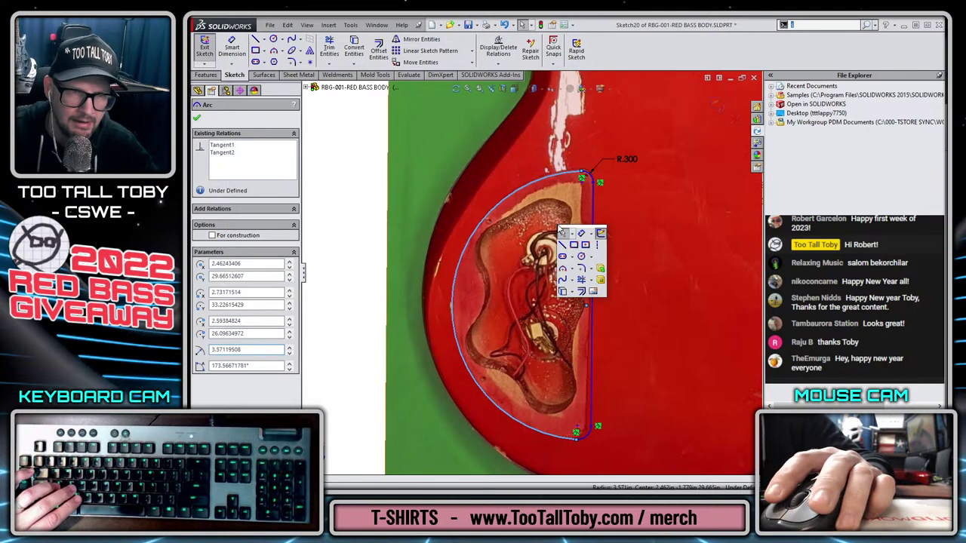
pyautogui.click(600, 233)
pyautogui.click(453, 287)
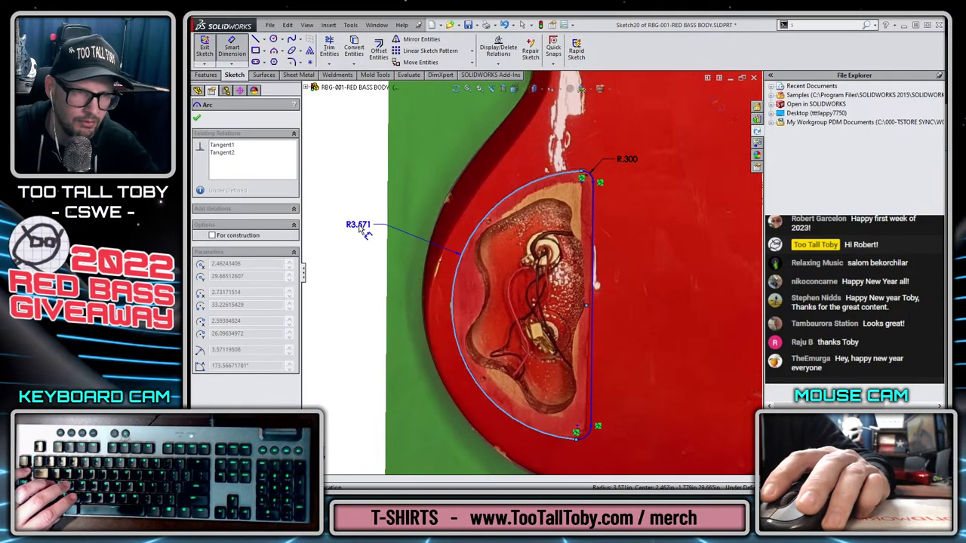
pyautogui.click(360, 230)
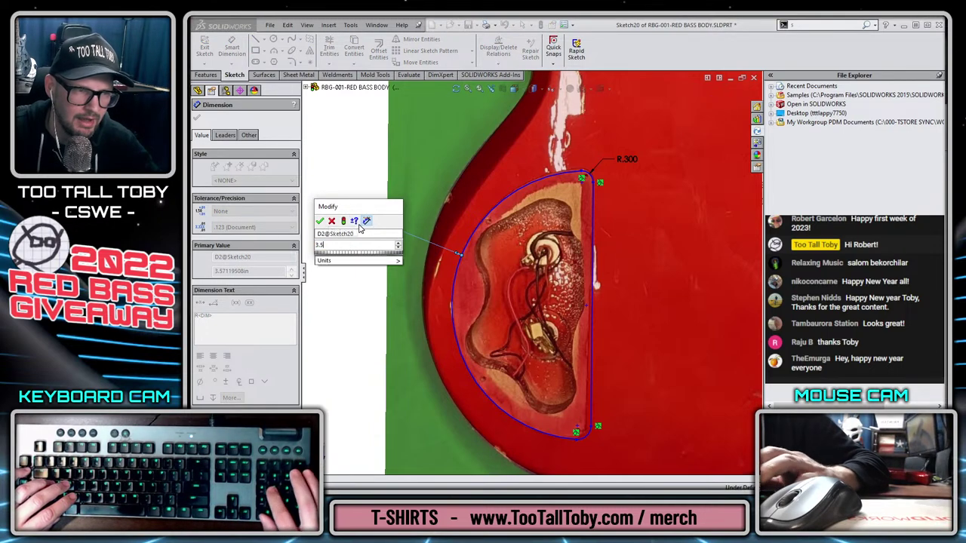
pyautogui.press('Return')
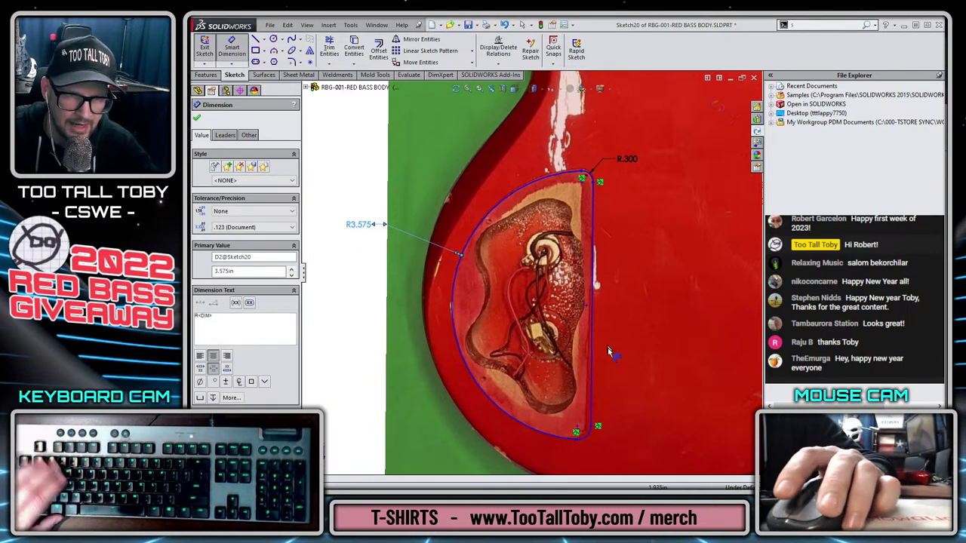
pyautogui.press('Escape')
# Make the recess outline's lower and upper corner arcs equal in radius.
pyautogui.click(585, 444)
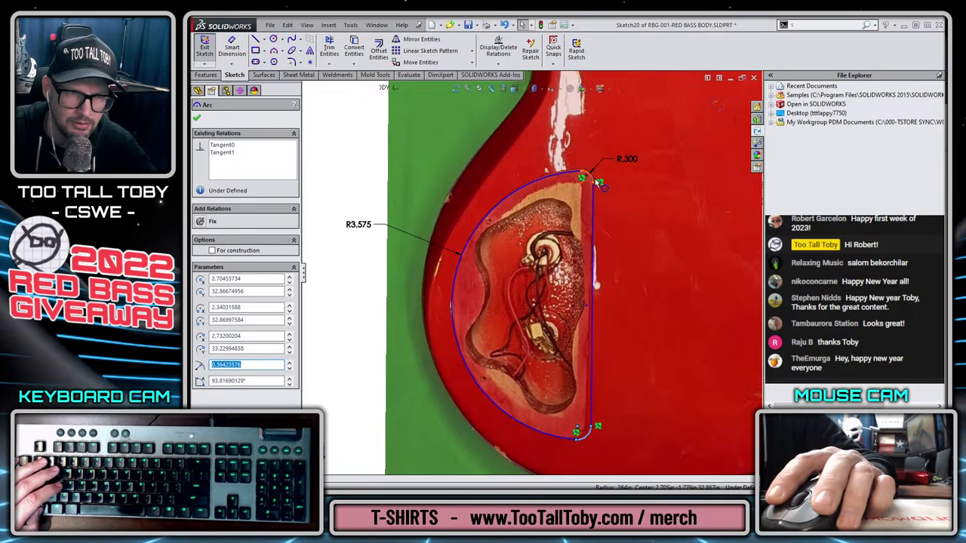
pyautogui.keyDown('ctrl'); pyautogui.click(597, 182); pyautogui.keyUp('ctrl')
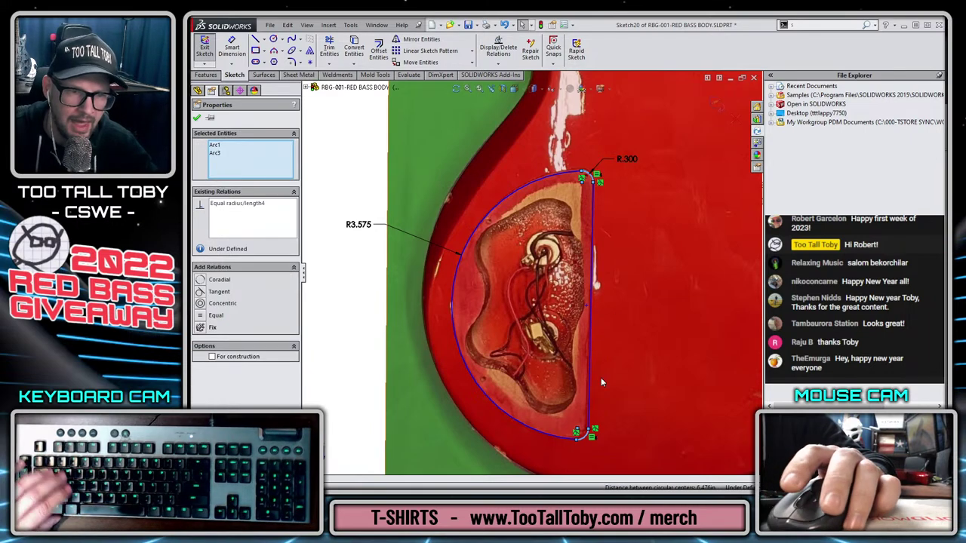
pyautogui.press('Escape')
# Adjust the lower corner arc and the large arc so the outline follows the recess edge in the photo.
pyautogui.scroll(-3, 601, 382)
pyautogui.moveTo(572, 377)
pyautogui.mouseDown()
pyautogui.moveTo(565, 370)
pyautogui.moveTo(561, 382)
pyautogui.mouseUp()
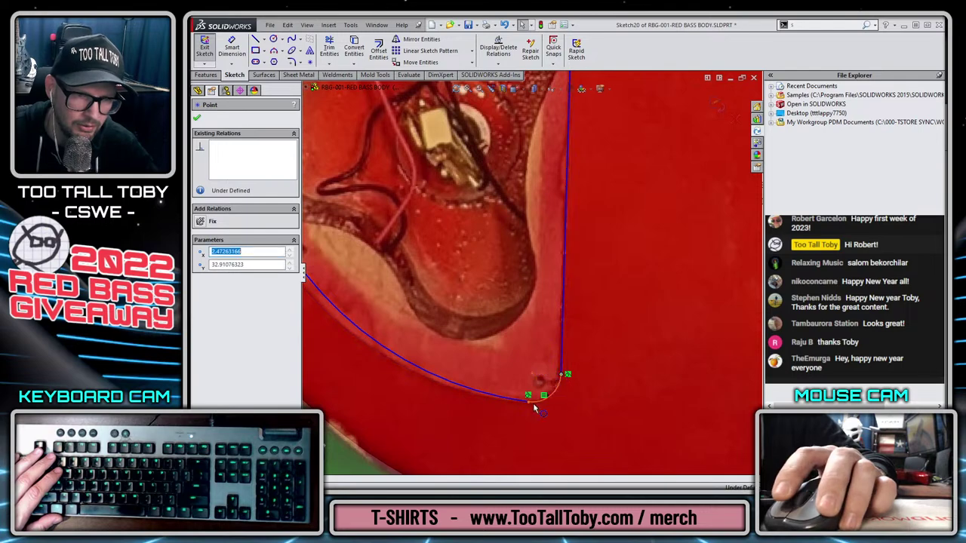
pyautogui.scroll(5, 542, 383)
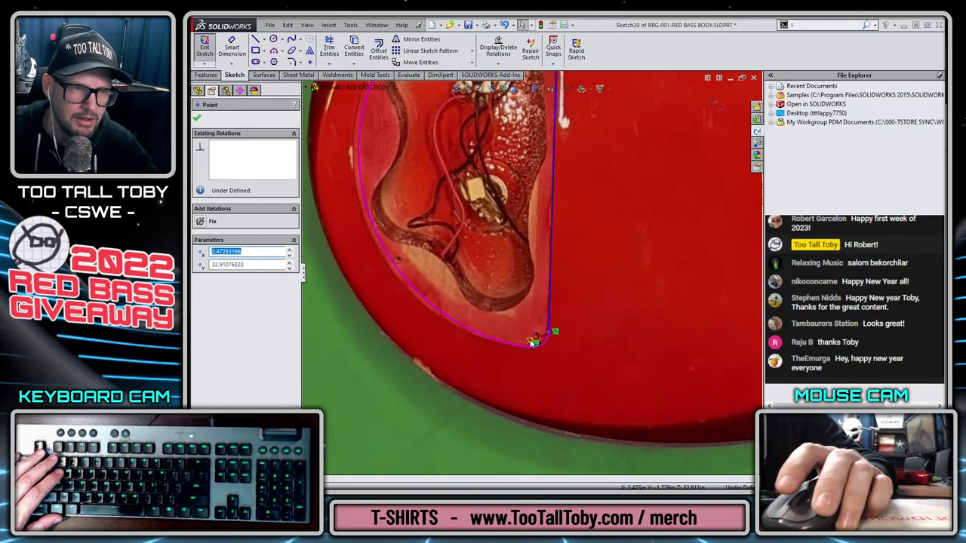
pyautogui.scroll(-3, 467, 168)
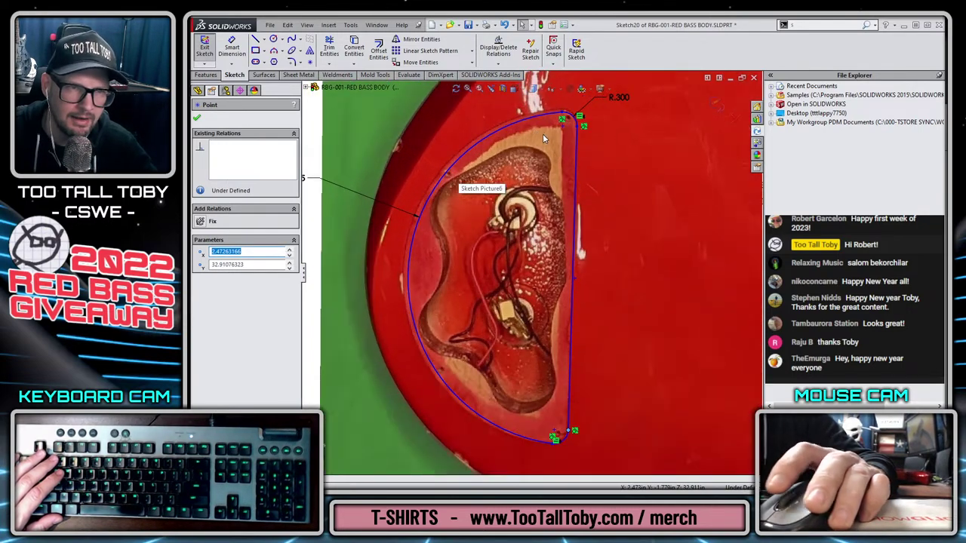
pyautogui.moveTo(409, 255)
pyautogui.mouseDown()
pyautogui.moveTo(396, 250)
pyautogui.moveTo(410, 253)
pyautogui.mouseUp()
pyautogui.press('Escape')
pyautogui.press('z')
pyautogui.keyDown('ctrl'); pyautogui.moveTo(580, 172); pyautogui.dragTo(570, 192, button='middle'); pyautogui.keyUp('ctrl')
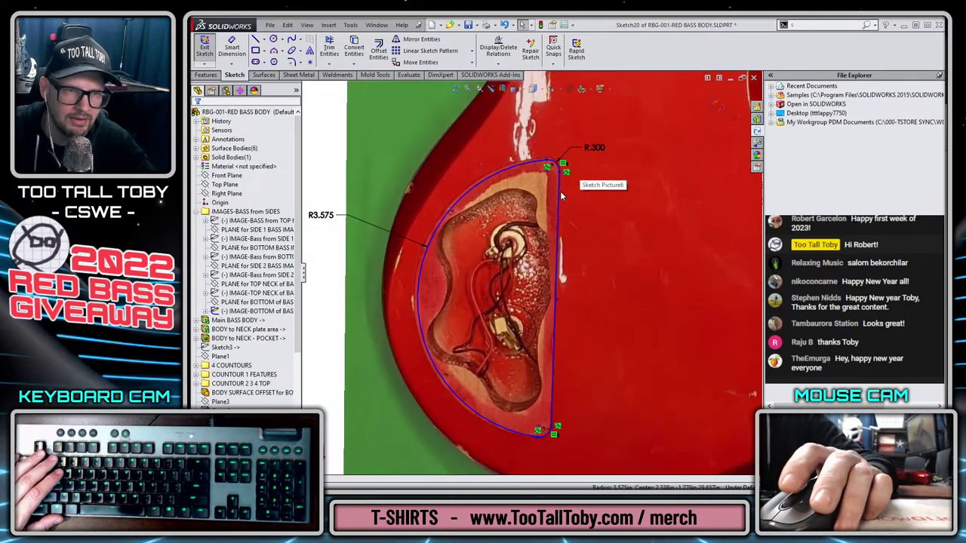
# Fix the outline's straight edge and nudge its upper end onto the recess corner in the photo.
pyautogui.click(552, 371)
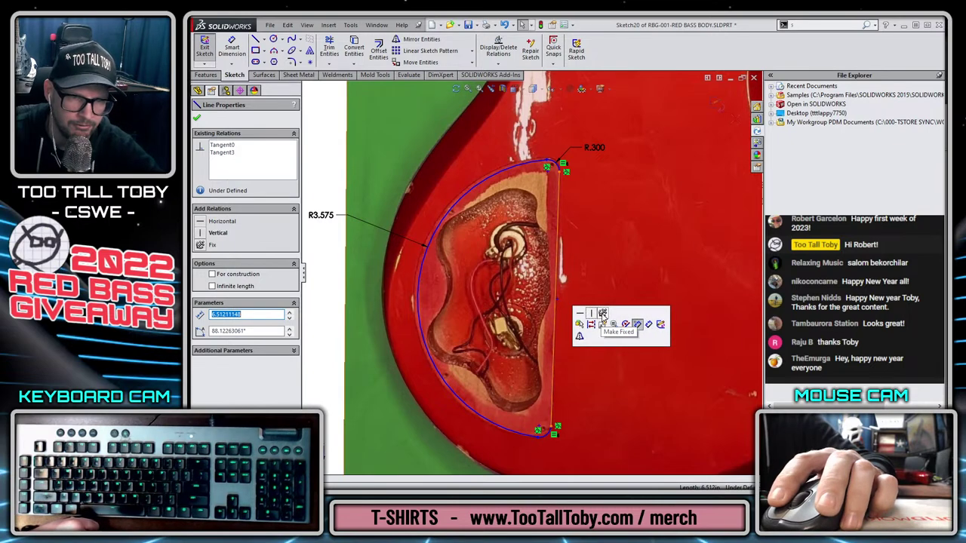
pyautogui.click(602, 313)
pyautogui.press('Escape')
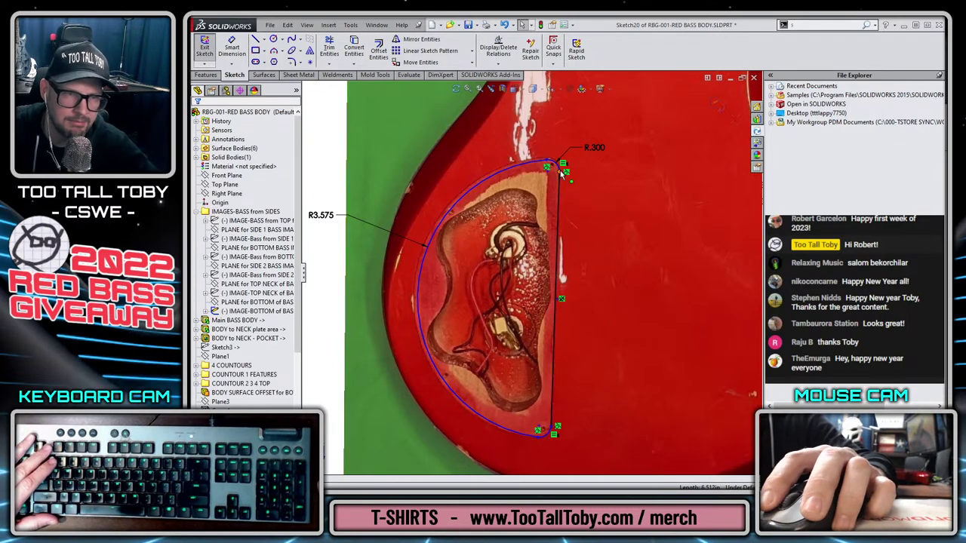
pyautogui.moveTo(560, 172)
pyautogui.mouseDown()
pyautogui.moveTo(561, 116)
pyautogui.moveTo(555, 225)
pyautogui.moveTo(559, 172)
pyautogui.mouseUp()
# Dimension the vertical distance from the origin to the upper corner arc's centre, accepting the value as drawn.
pyautogui.press('s')
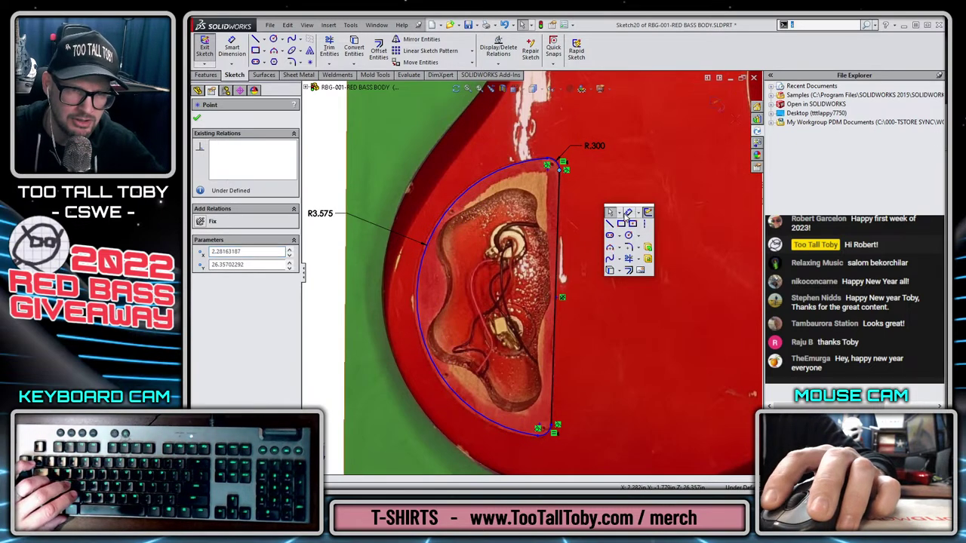
pyautogui.click(612, 212)
pyautogui.click(564, 166)
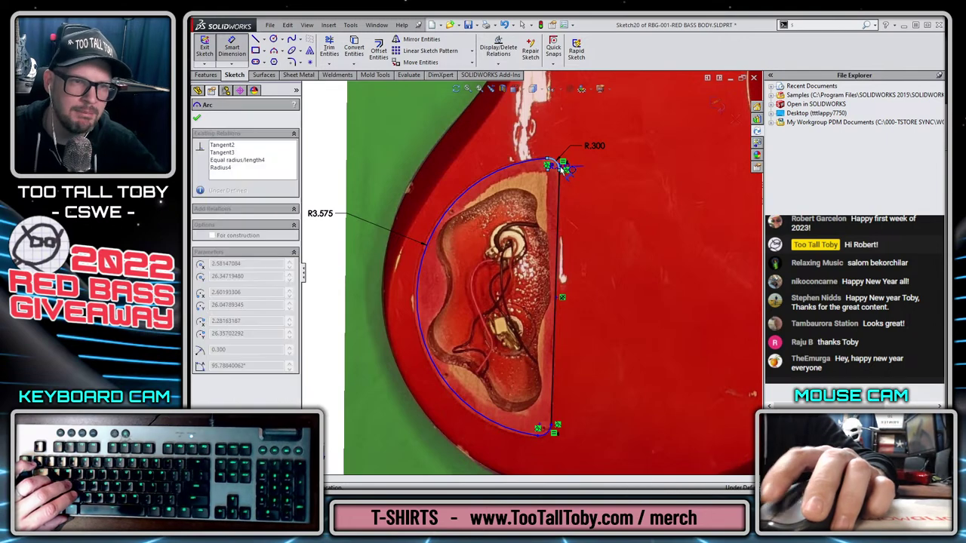
pyautogui.scroll(5, 574, 155)
pyautogui.scroll(3, 577, 149)
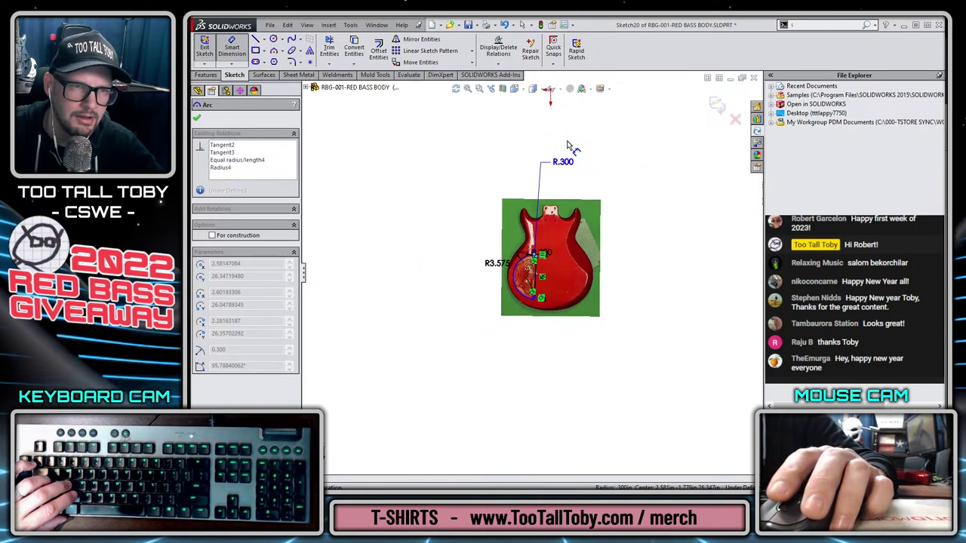
pyautogui.click(547, 121)
pyautogui.scroll(-2, 552, 212)
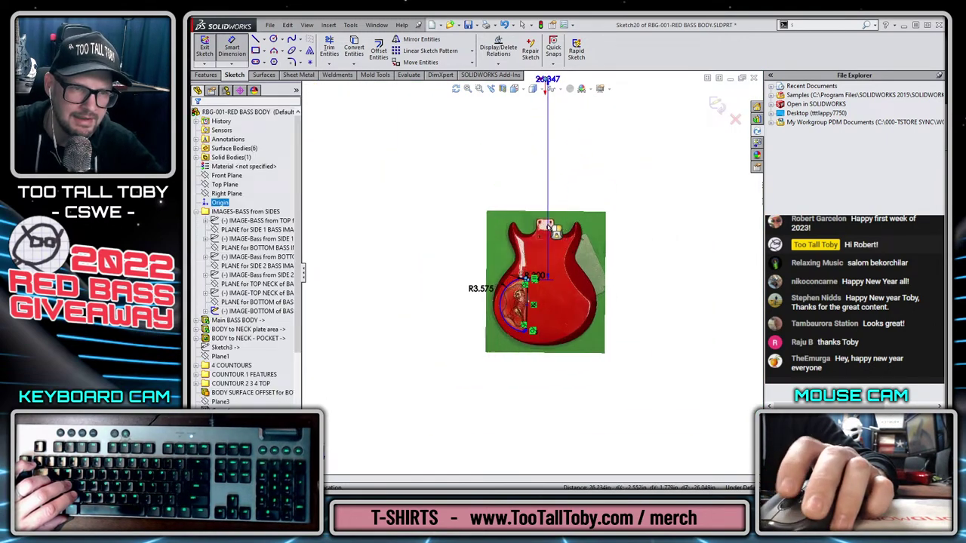
pyautogui.click(474, 192)
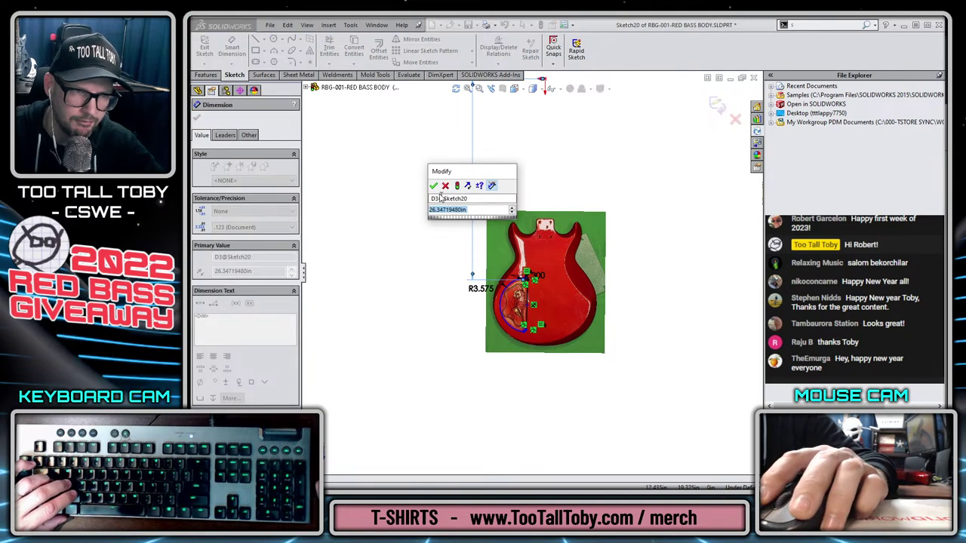
pyautogui.click(434, 188)
pyautogui.scroll(-5, 564, 269)
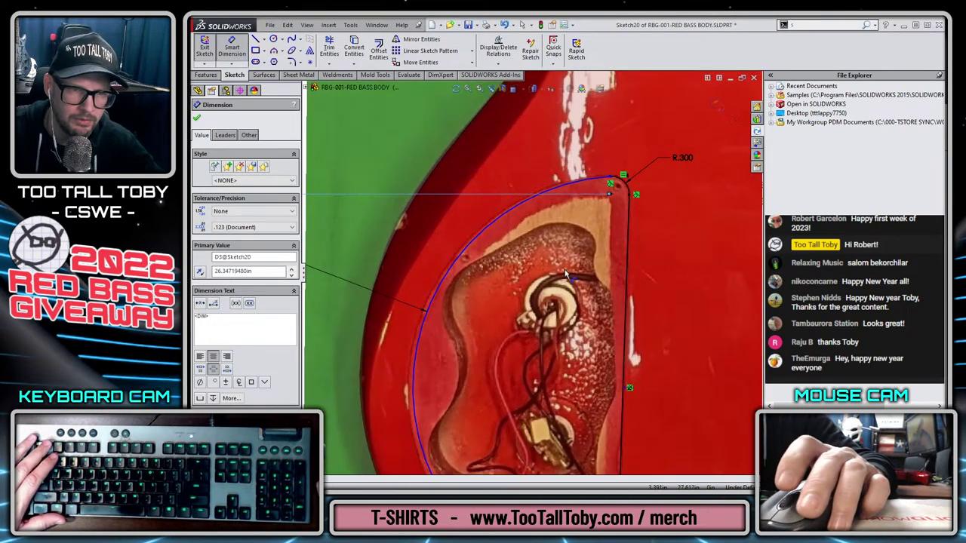
pyautogui.press('Escape')
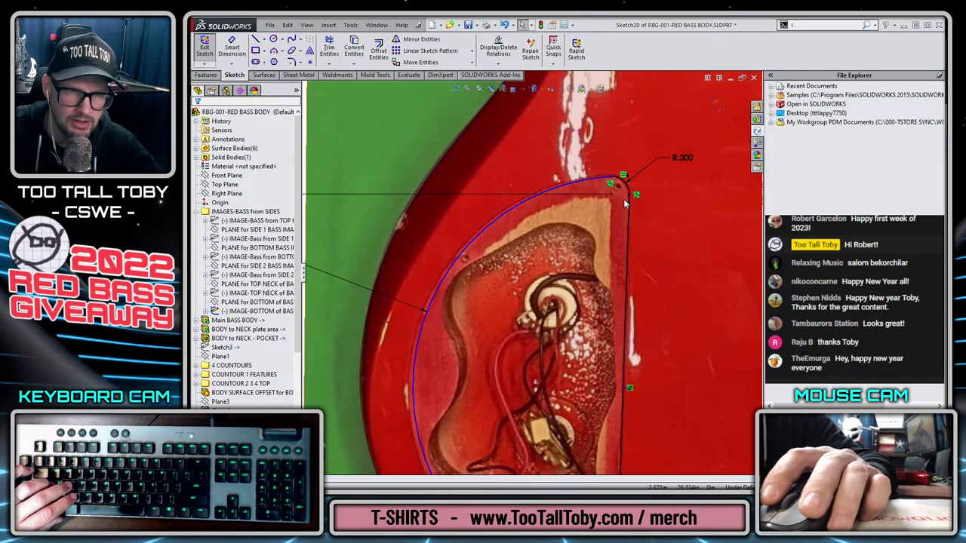
# Dimension the recess width between the straight edge and the far side of the large arc, accepting the value as drawn.
pyautogui.scroll(3, 559, 333)
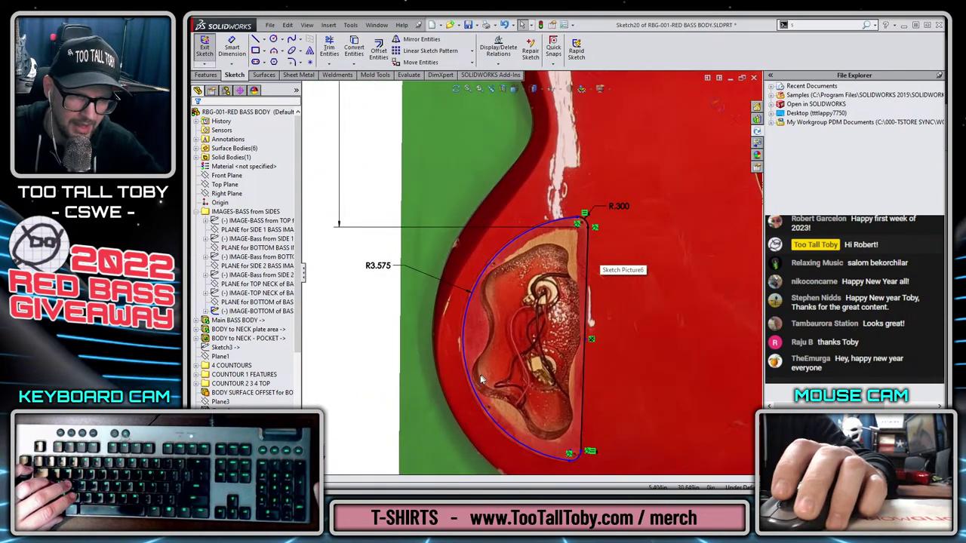
pyautogui.scroll(-1, 481, 380)
pyautogui.click(475, 373)
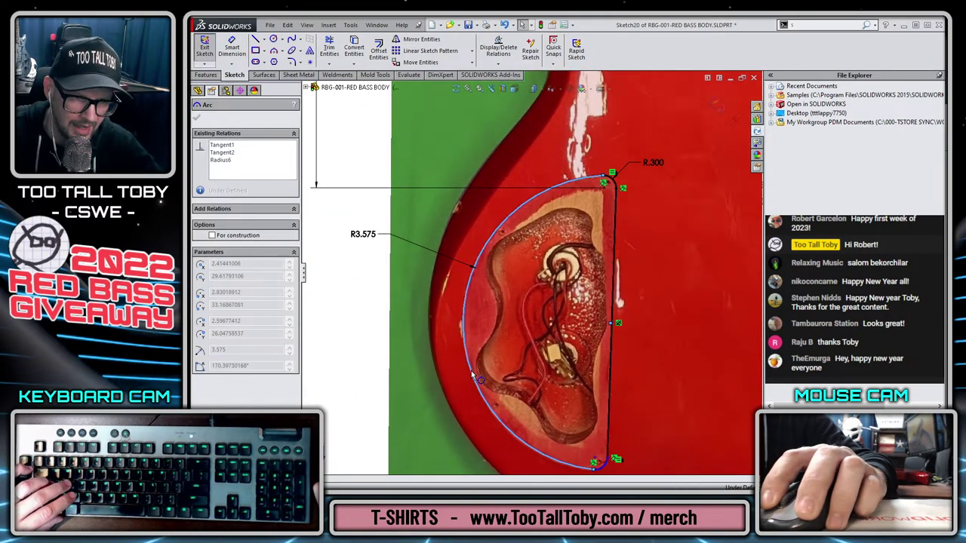
pyautogui.press('s')
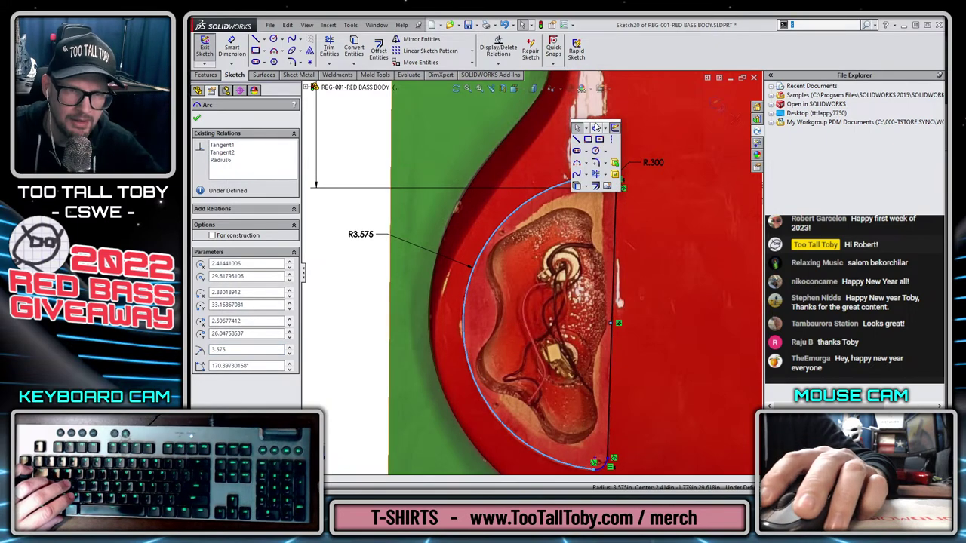
pyautogui.press('Escape')
pyautogui.click(614, 291)
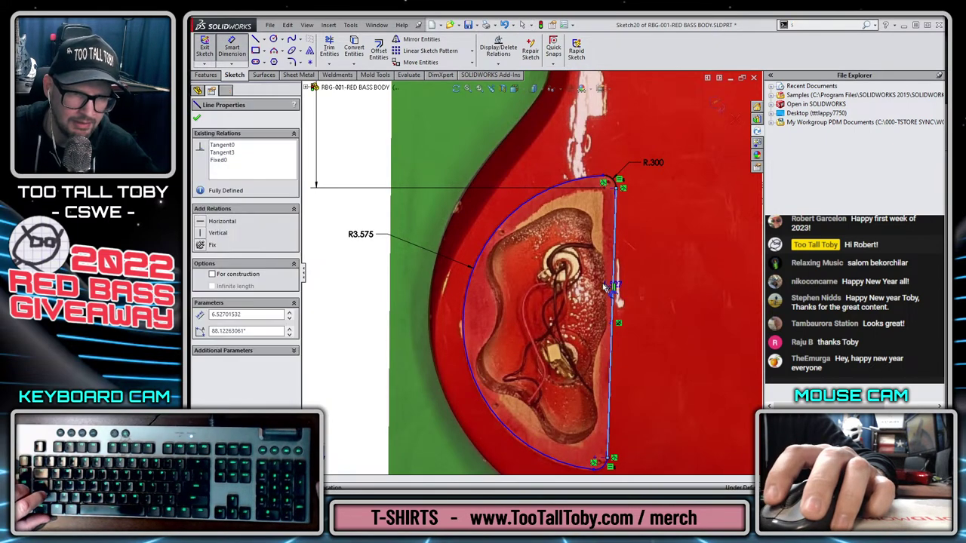
pyautogui.keyDown('ctrl'); pyautogui.click(465, 294); pyautogui.keyUp('ctrl')
pyautogui.scroll(-4, 528, 276)
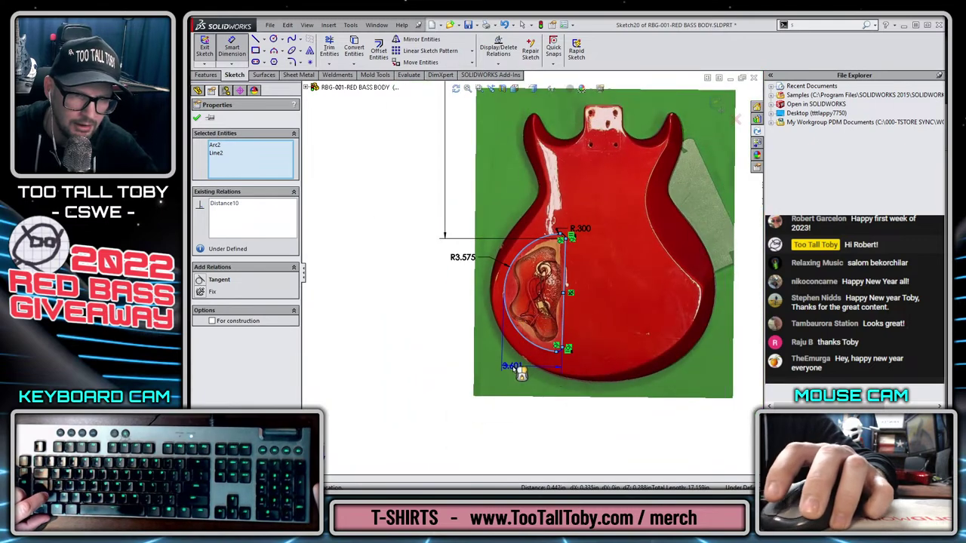
pyautogui.click(529, 384)
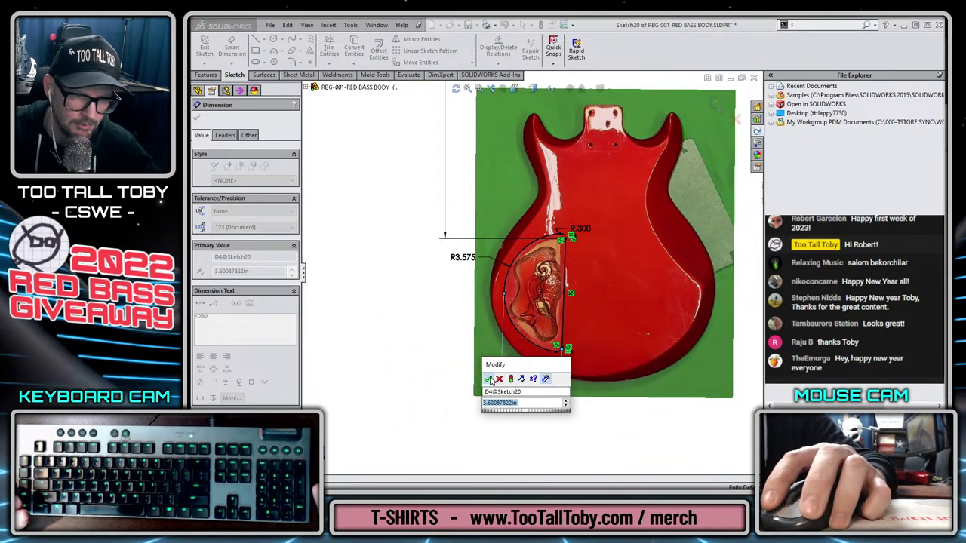
pyautogui.click(489, 379)
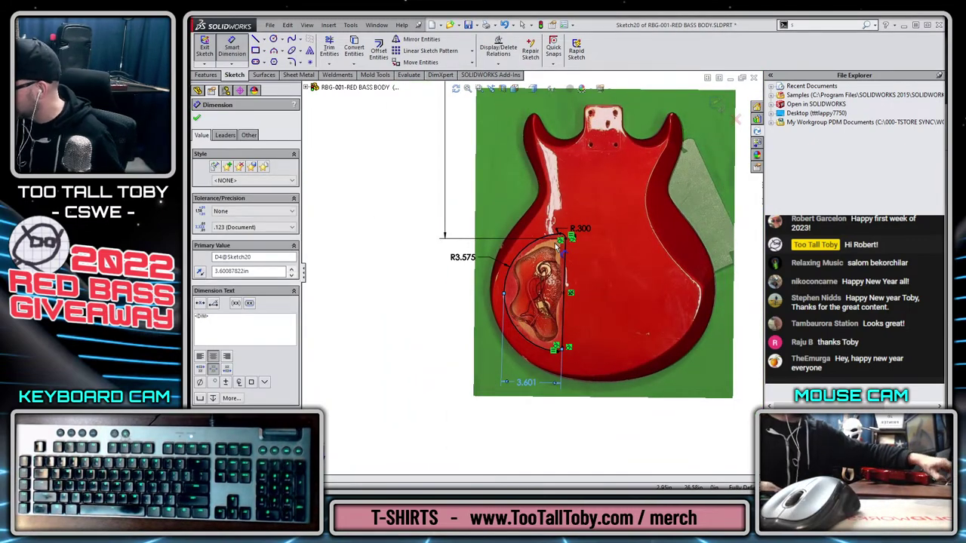
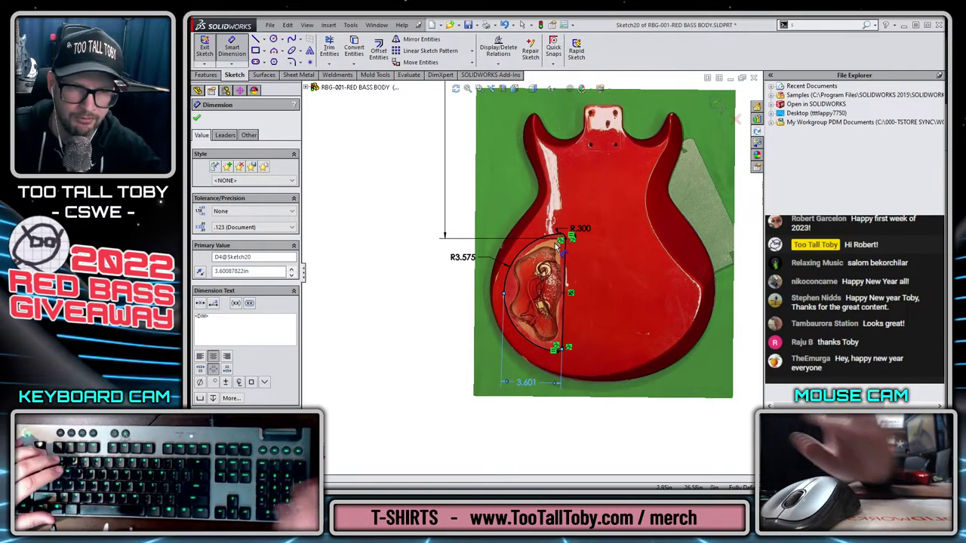
# Set the recess width dimension to 3.63 in and compare the outline with the cavity in the photo.
pyautogui.doubleClick(528, 383)
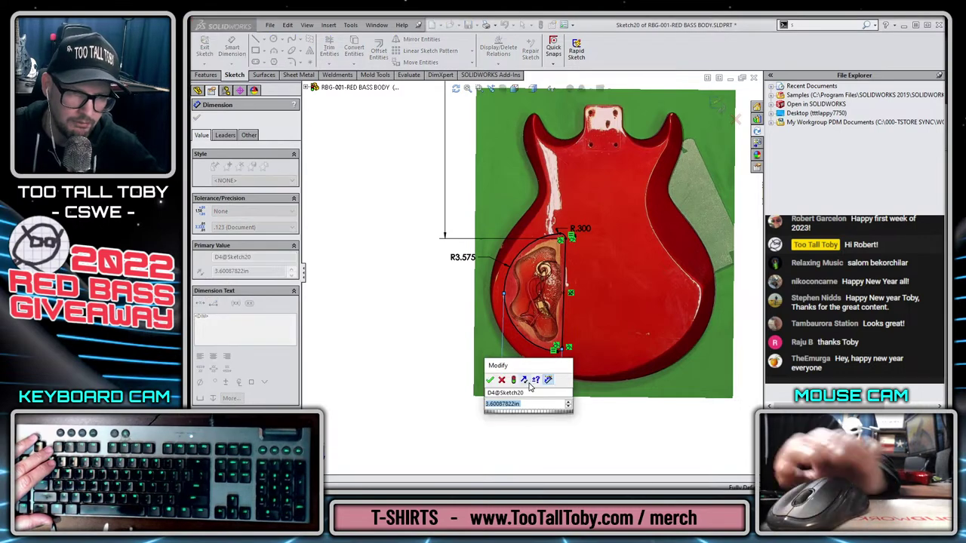
pyautogui.write('3.6')
pyautogui.press('Return')
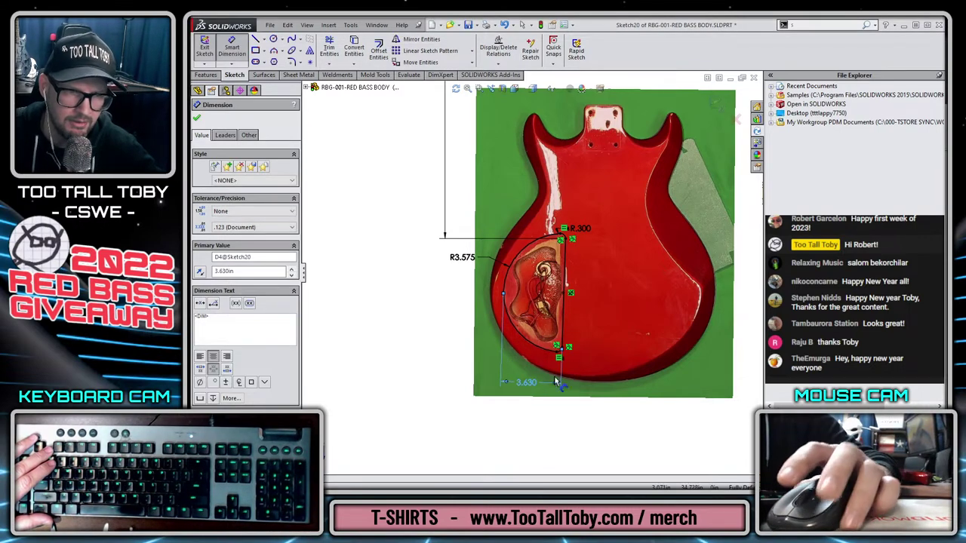
pyautogui.scroll(-6, 543, 264)
pyautogui.scroll(-3, 645, 458)
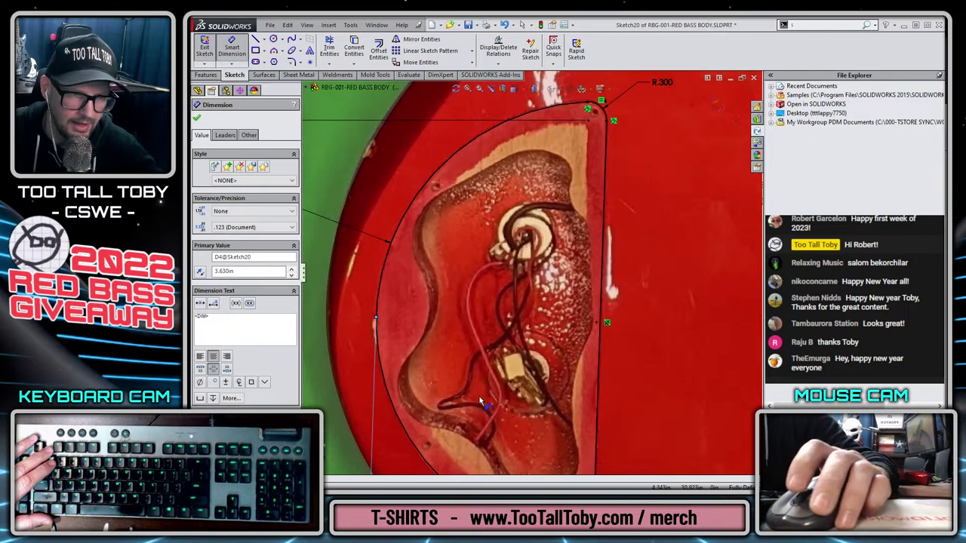
pyautogui.scroll(1, 380, 332)
pyautogui.scroll(3, 594, 434)
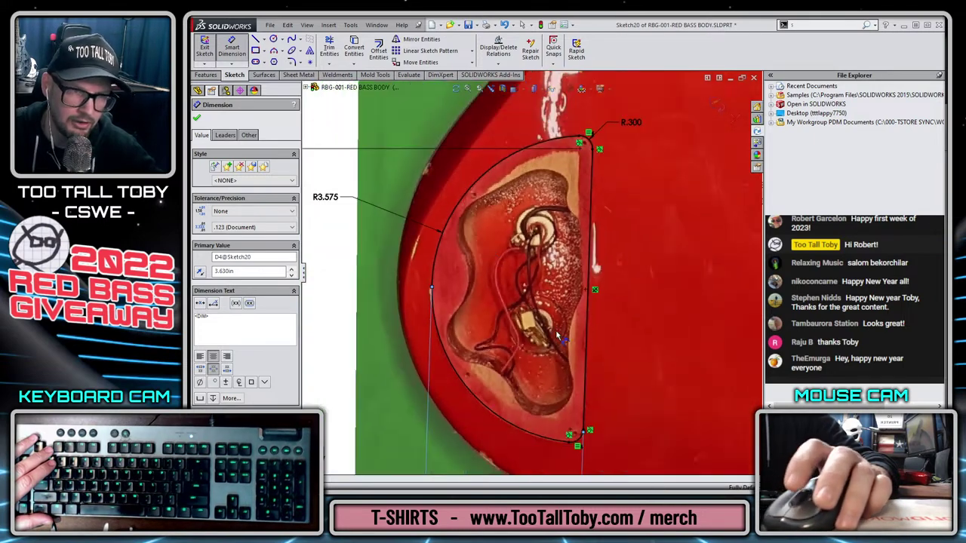
pyautogui.scroll(4, 541, 440)
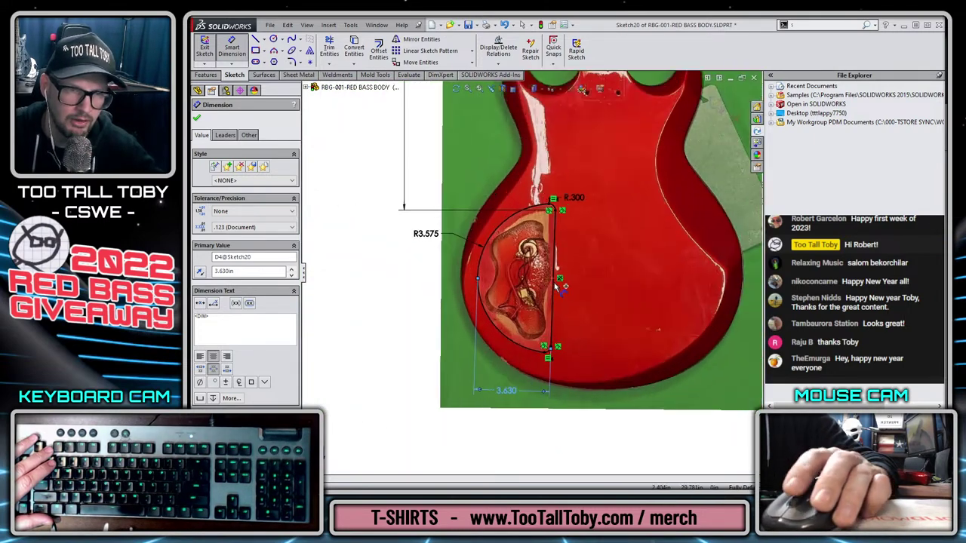
# Dimension the recess's overall height between the outer edges of its two corner arcs and keep it as a driven dimension.
pyautogui.scroll(-3, 544, 191)
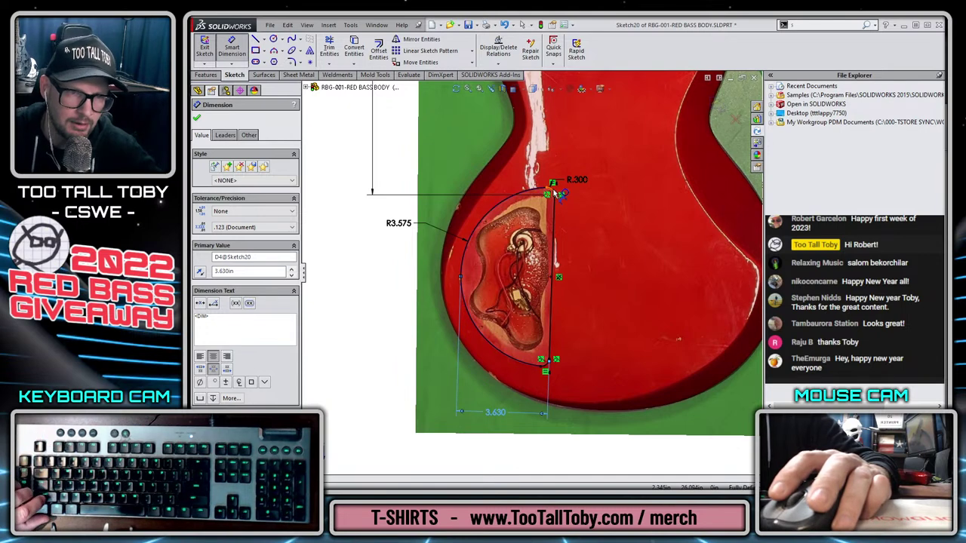
pyautogui.click(555, 194)
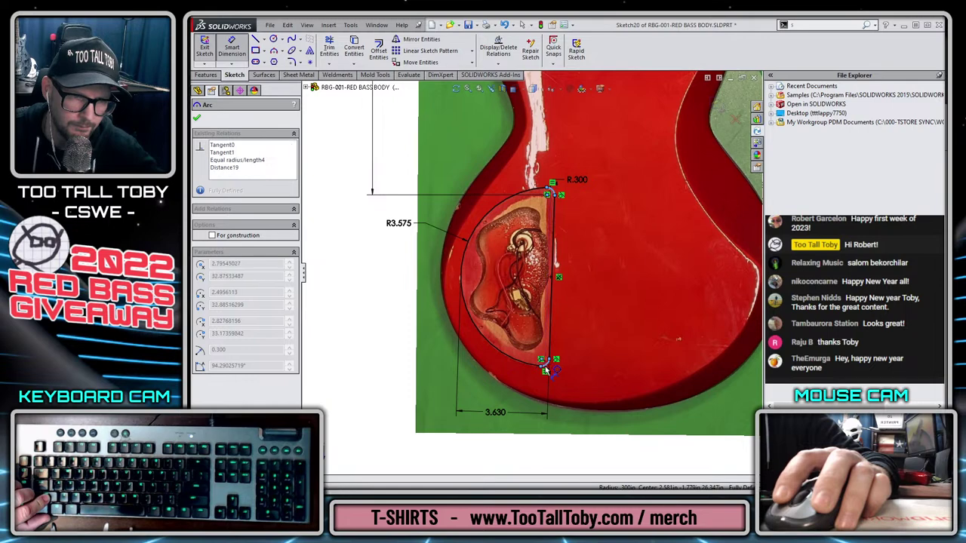
pyautogui.keyDown('ctrl'); pyautogui.click(545, 370); pyautogui.keyUp('ctrl')
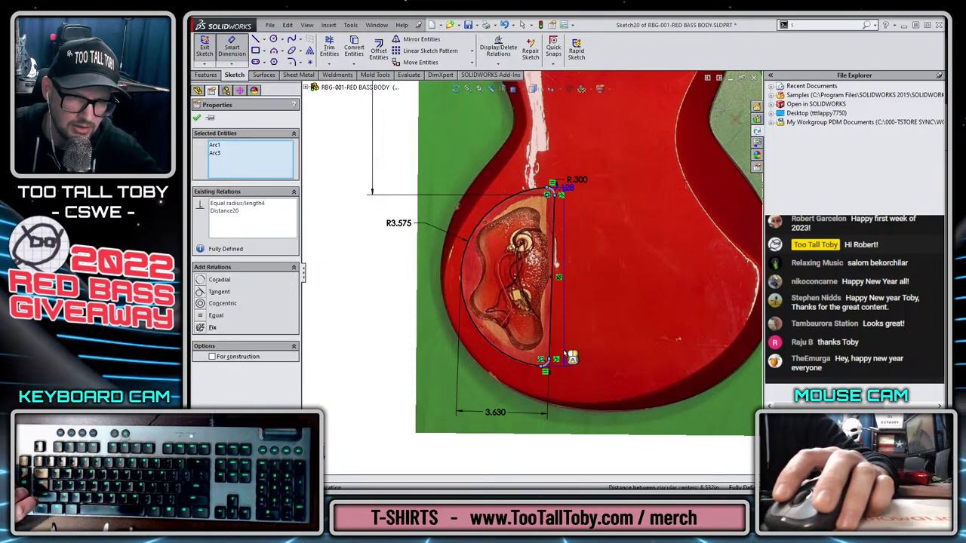
pyautogui.click(554, 353)
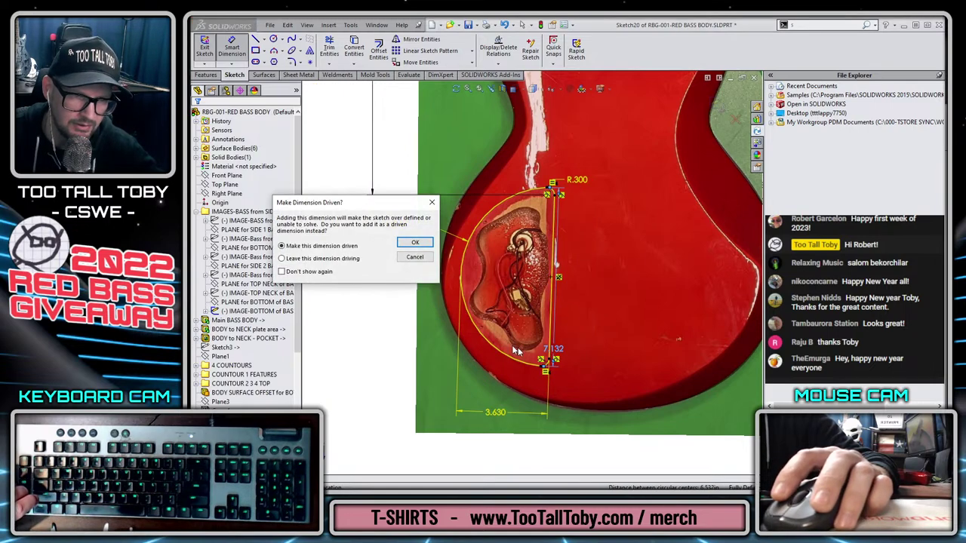
pyautogui.click(416, 245)
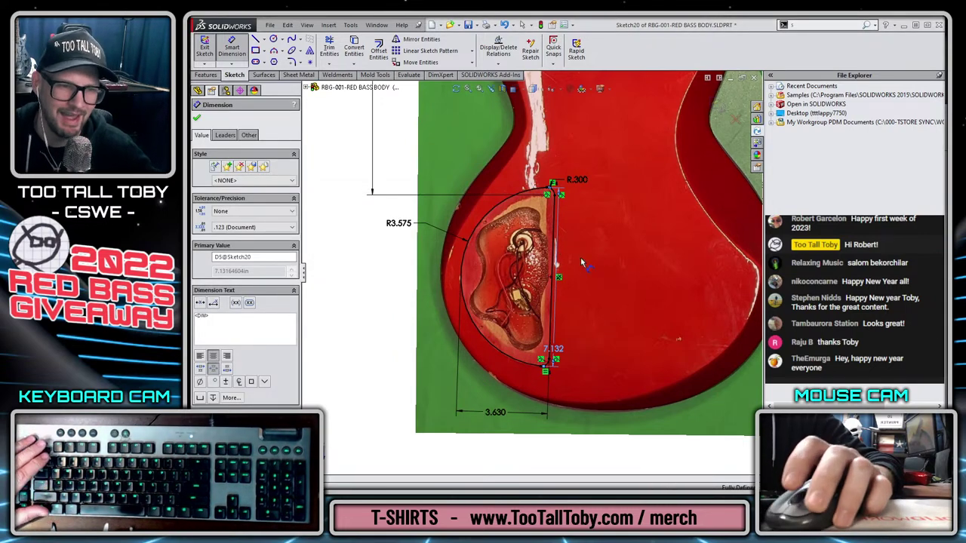
pyautogui.press('Escape')
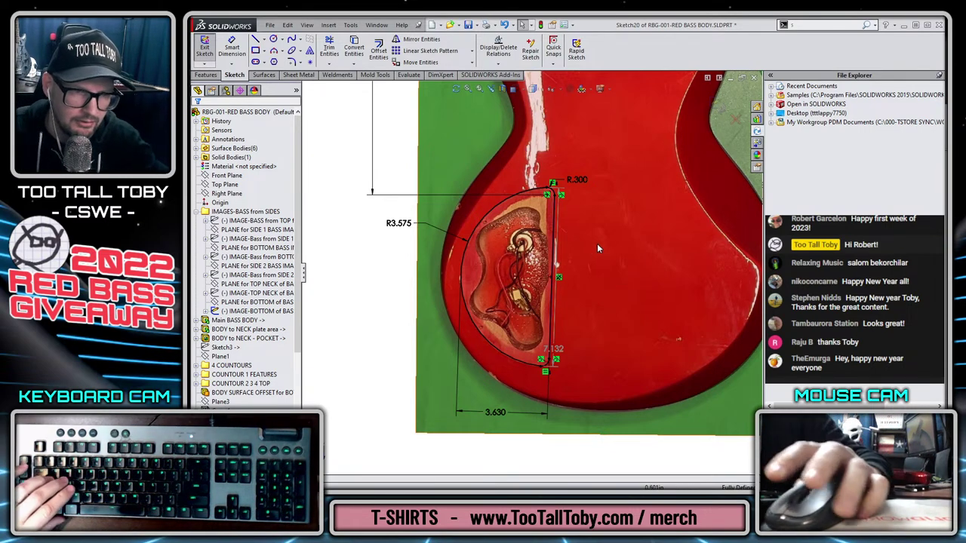
# Cut-extrude the recess outline blind to a depth of 0.075 in.
pyautogui.press('s')
pyautogui.click(480, 291)
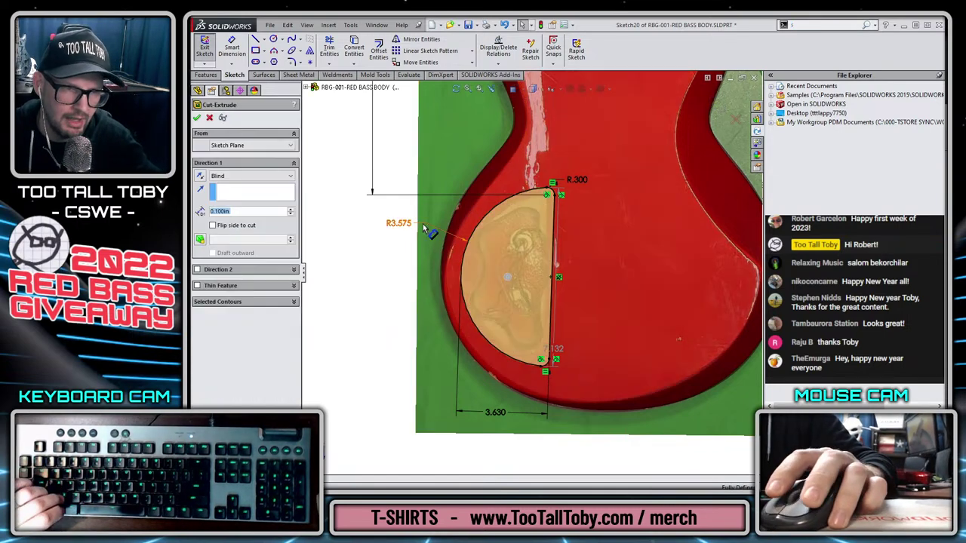
pyautogui.write('0.075')
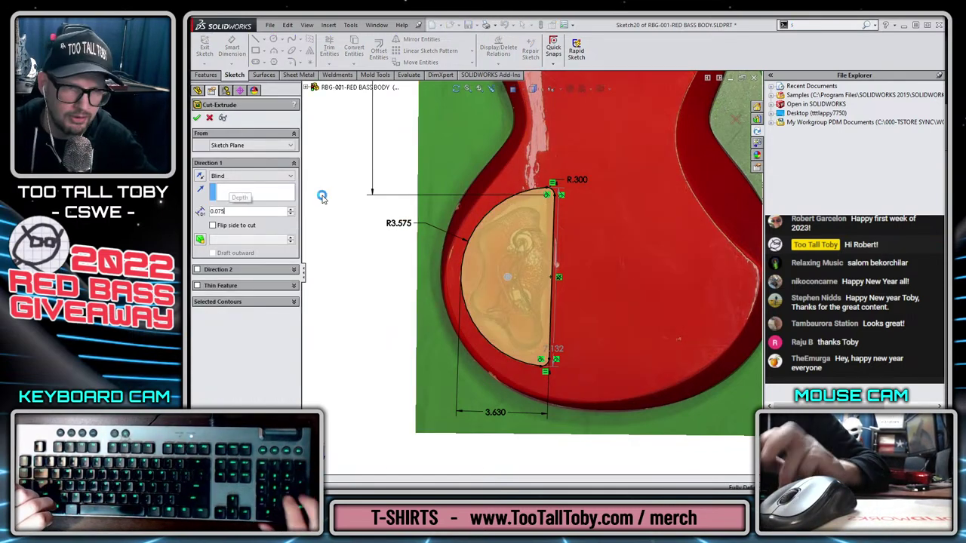
pyautogui.press('Return')
pyautogui.press('Return')
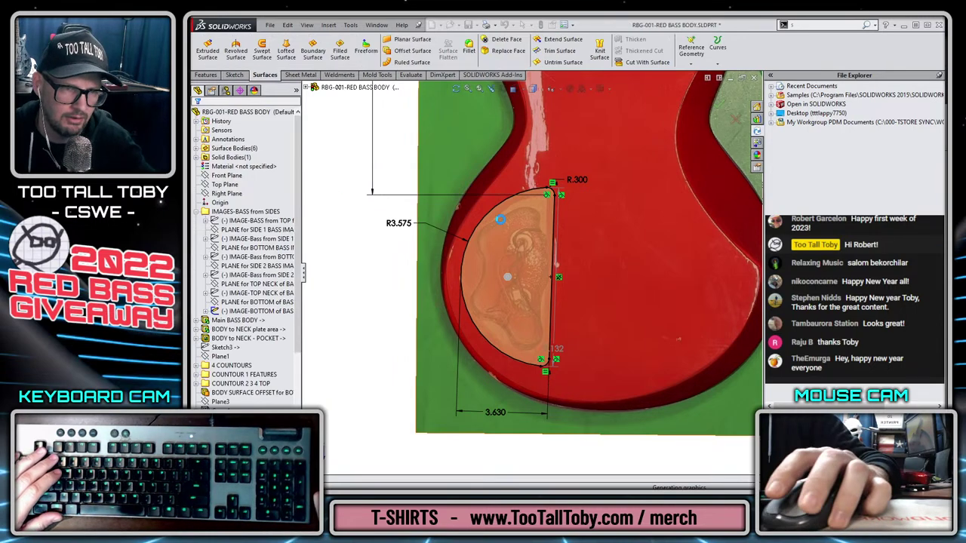
# Hide the back reference photo and its plane to expose the new recess on the model.
pyautogui.scroll(-3, 511, 317)
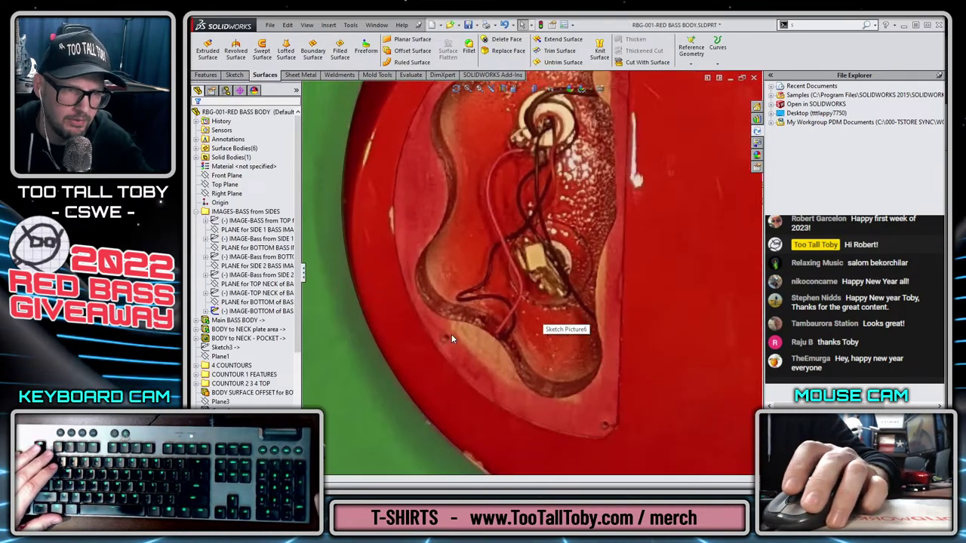
pyautogui.moveTo(451, 335); pyautogui.dragTo(540, 309, button='middle')
pyautogui.scroll(6, 546, 344)
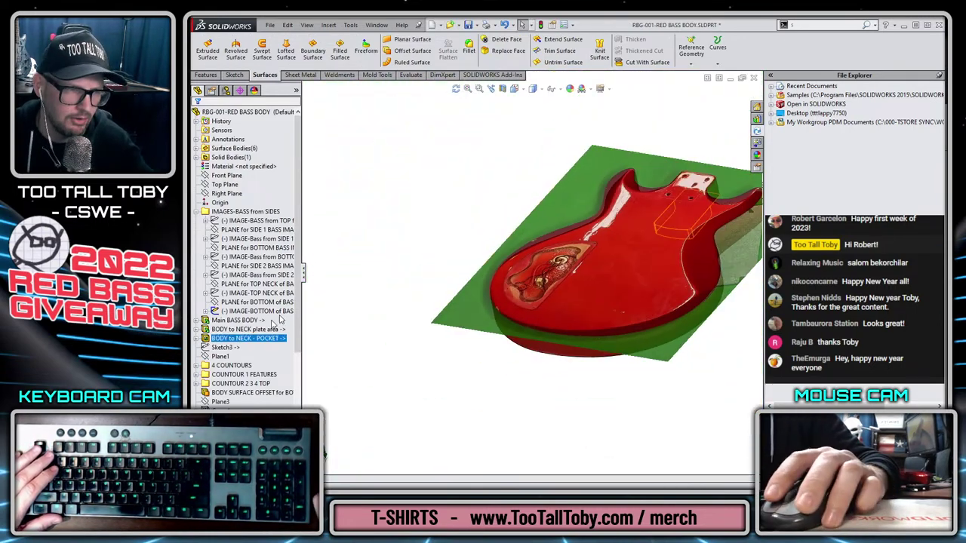
pyautogui.click(227, 310)
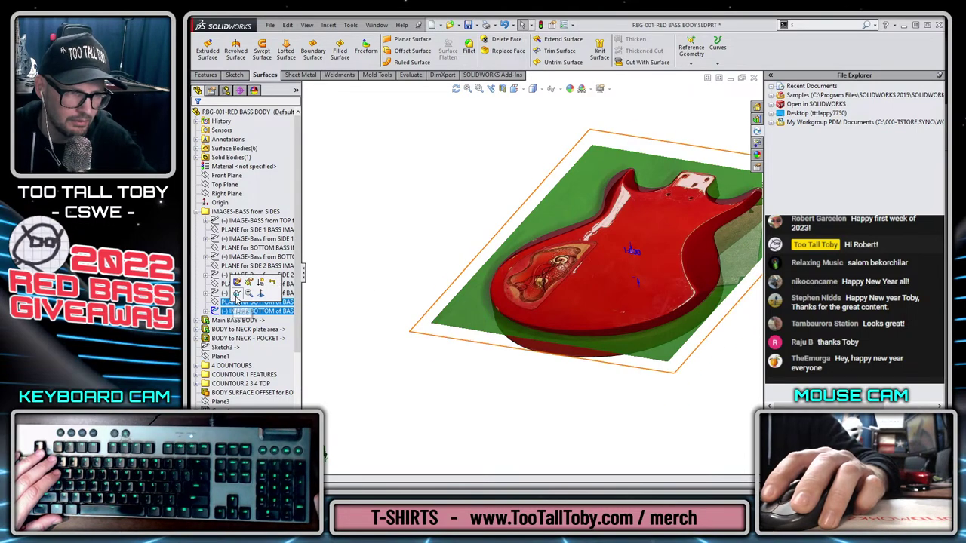
pyautogui.click(236, 292)
# Start a new sketch on the floor face of the cover recess.
pyautogui.scroll(-3, 571, 274)
pyautogui.scroll(-2, 457, 272)
pyautogui.click(454, 266)
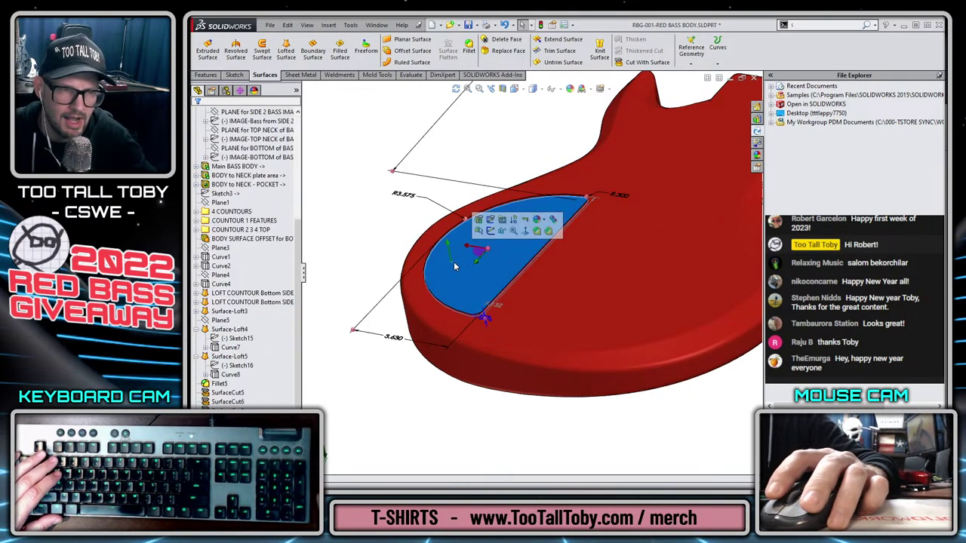
pyautogui.click(491, 233)
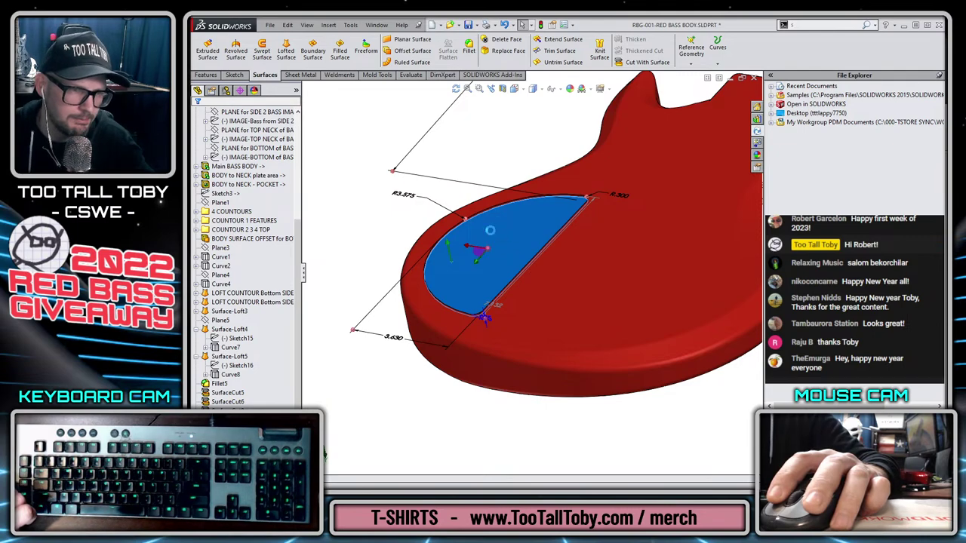
# Show the IMAGE-BOTTOM of BASS BODY photo again and orient the model to the saved CORRECT BOTTOM view.
pyautogui.click(233, 178)
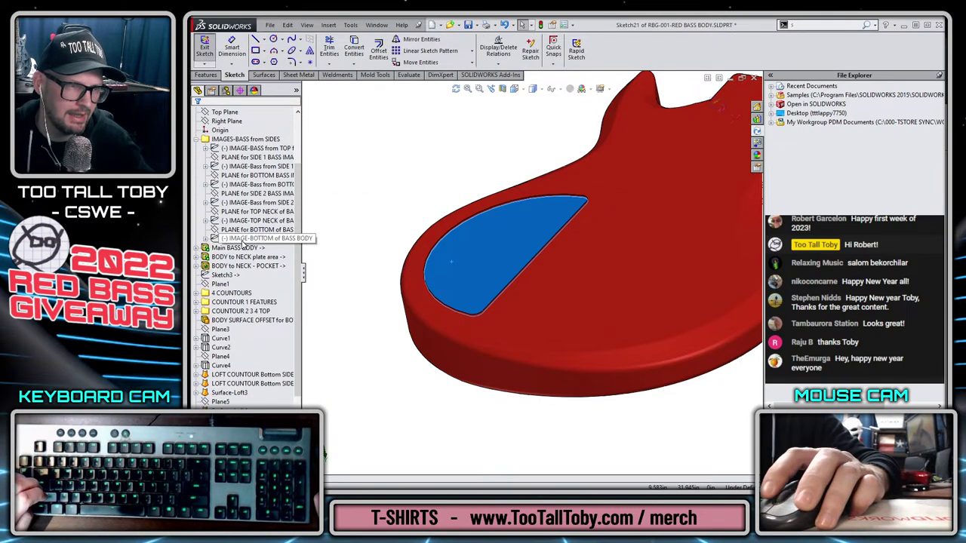
pyautogui.click(241, 239)
pyautogui.click(249, 226)
pyautogui.hotkey('ctrl', '8')
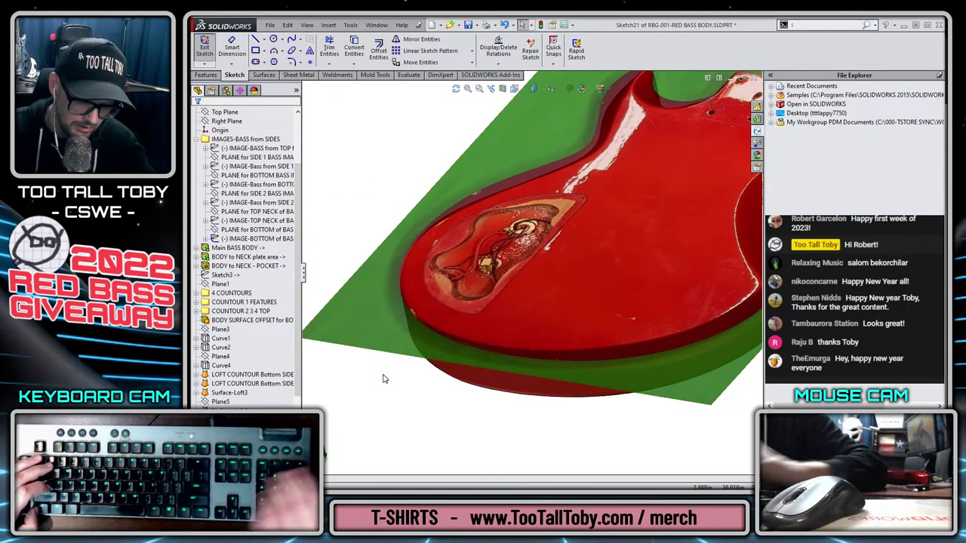
pyautogui.press('space')
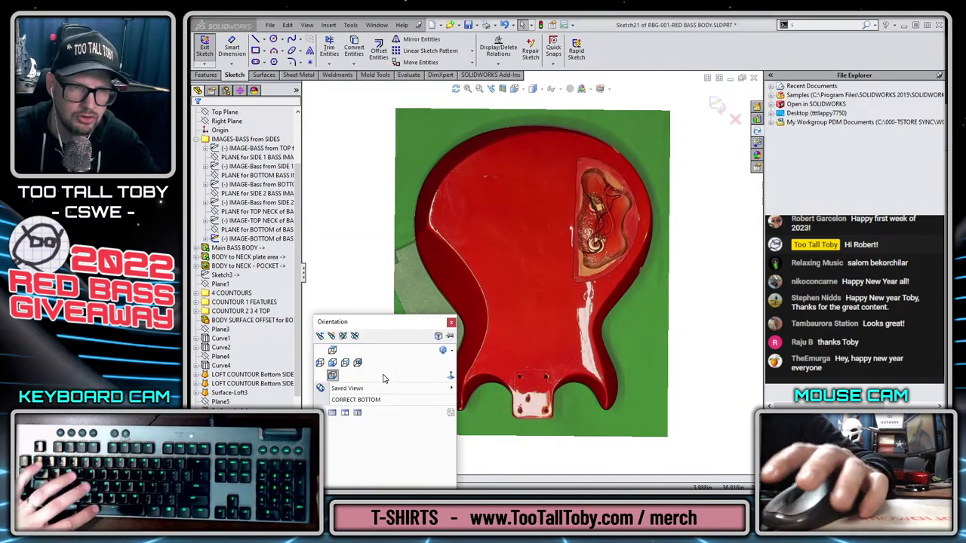
pyautogui.click(375, 402)
pyautogui.scroll(5, 471, 341)
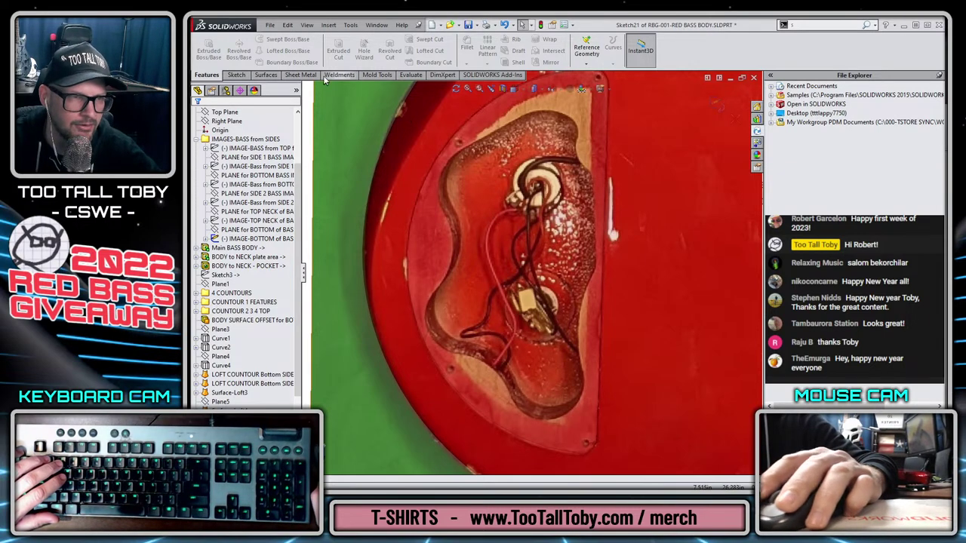
# Trace the cavity's upper-left edge with an angled line, a tangent arc of radius 1 in and a reversed arc of about 0.92 in.
pyautogui.click(236, 75)
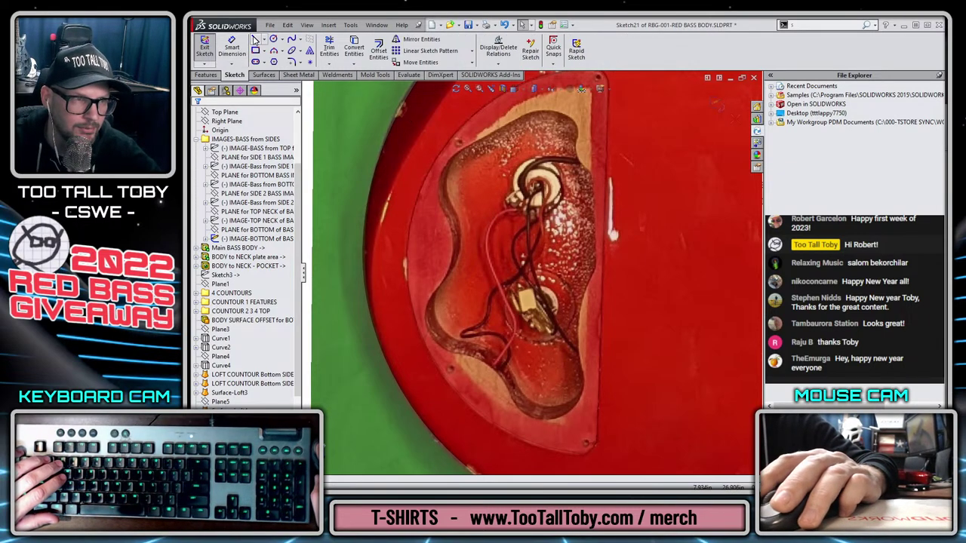
pyautogui.click(255, 40)
pyautogui.scroll(3, 532, 136)
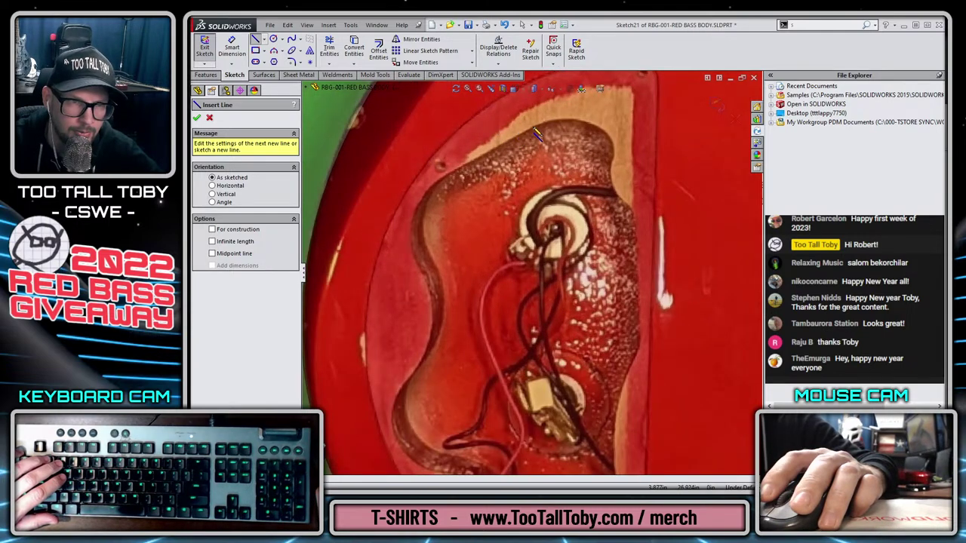
pyautogui.click(533, 130)
pyautogui.click(455, 174)
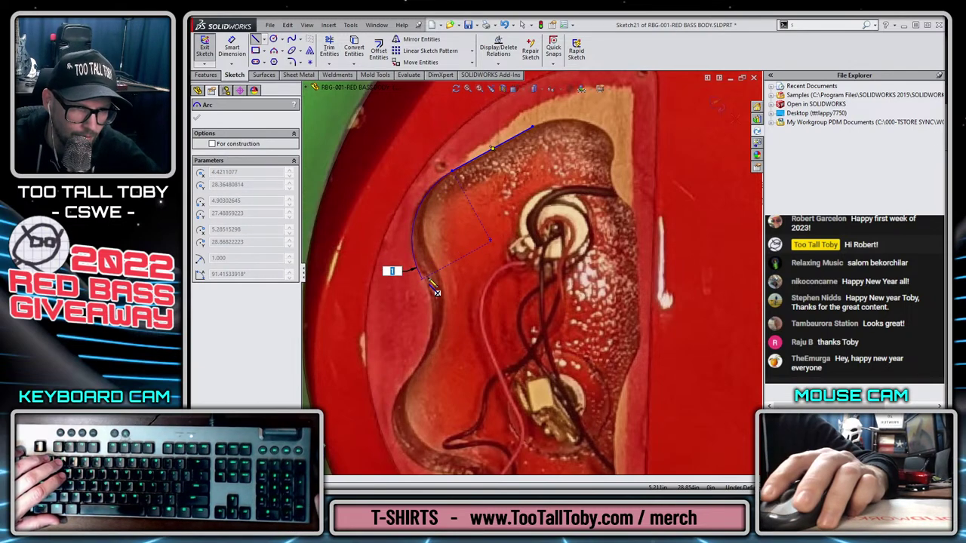
pyautogui.click(437, 292)
pyautogui.press('a')
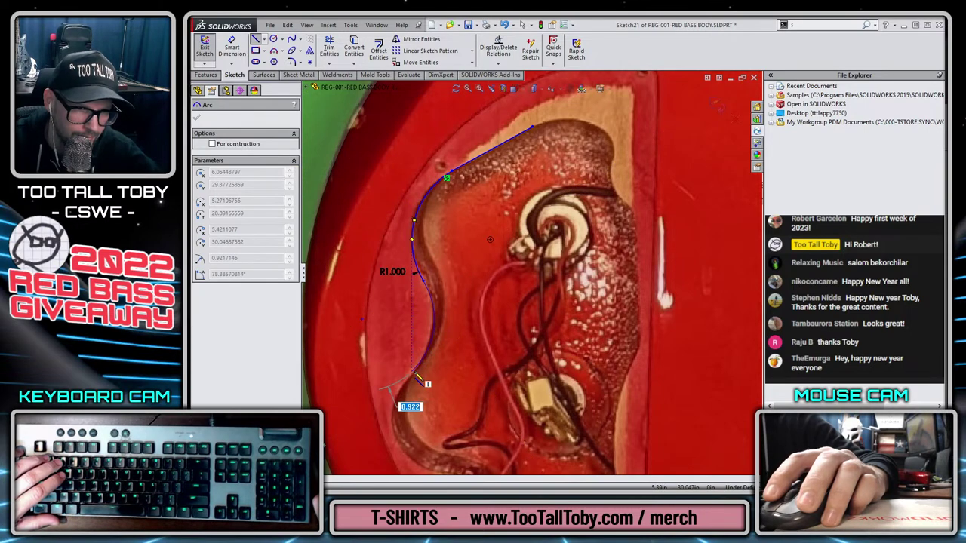
pyautogui.click(417, 375)
pyautogui.scroll(3, 422, 377)
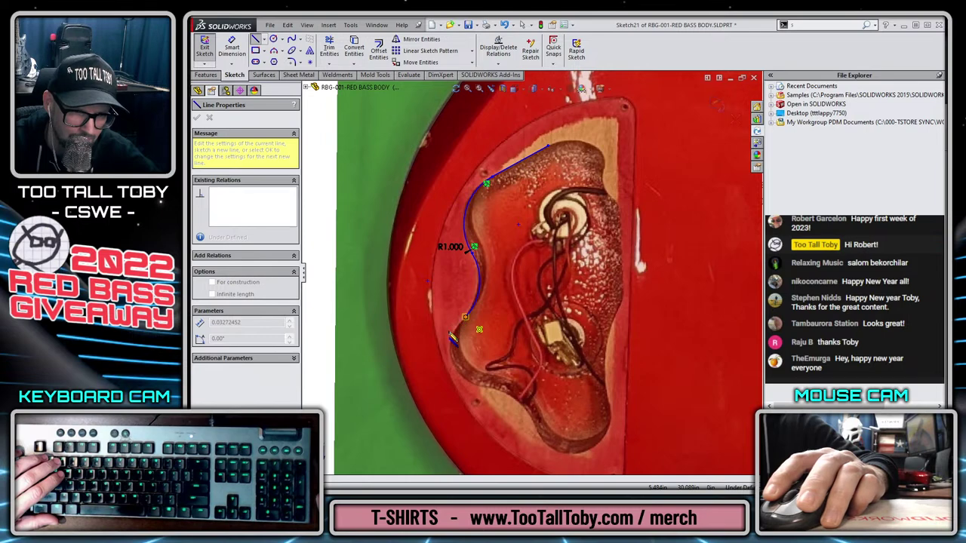
# Continue the cavity outline with an arc of about 0.79 in, a reversed arc, and an arc of about 0.71 in around the lower end.
pyautogui.press('a')
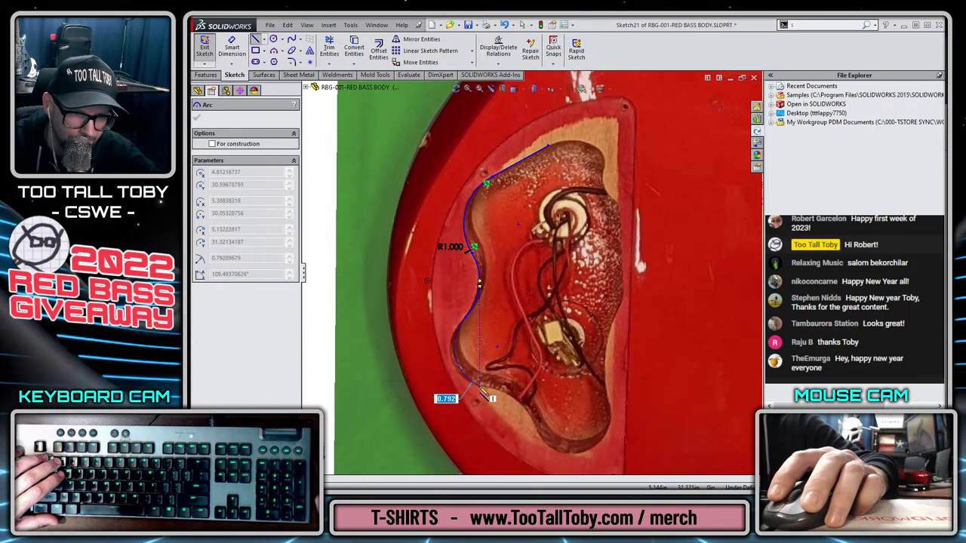
pyautogui.click(484, 390)
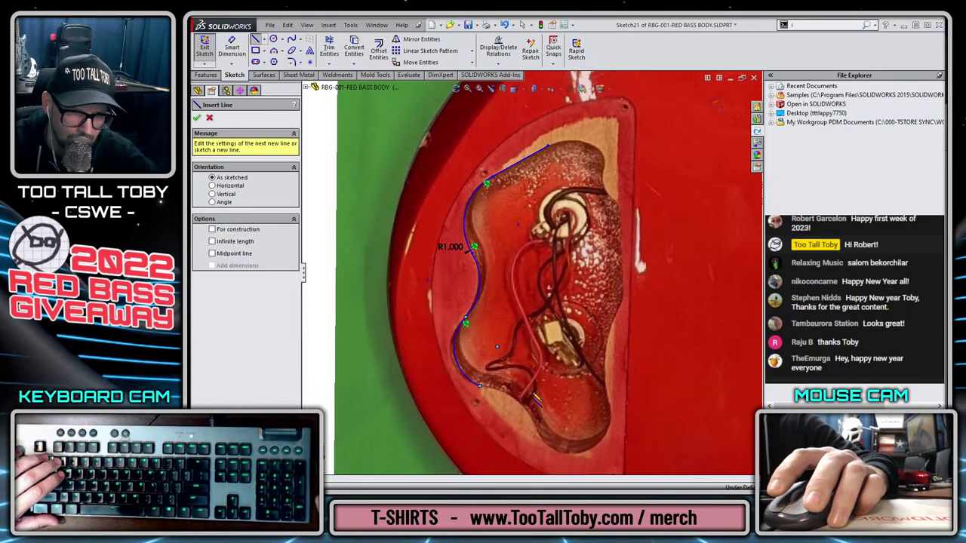
pyautogui.press('a')
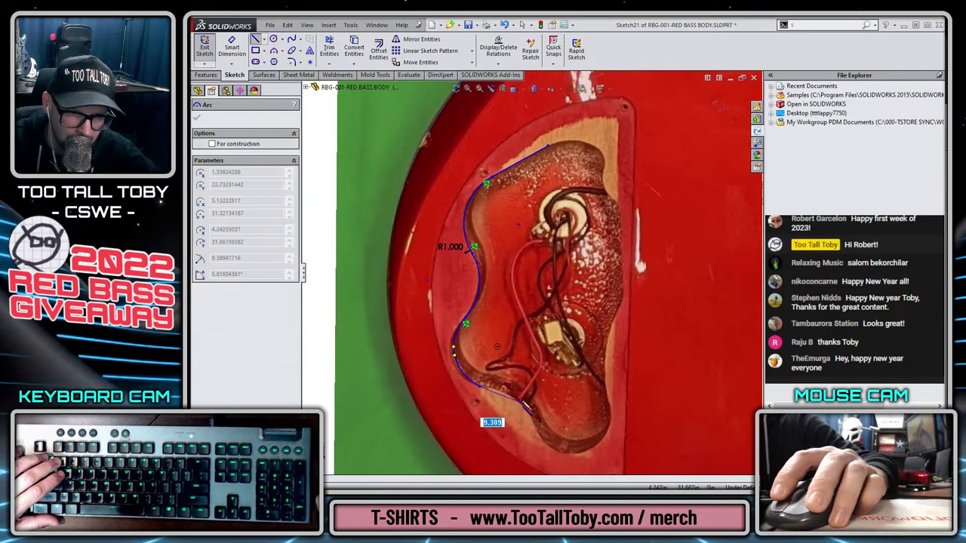
pyautogui.click(542, 439)
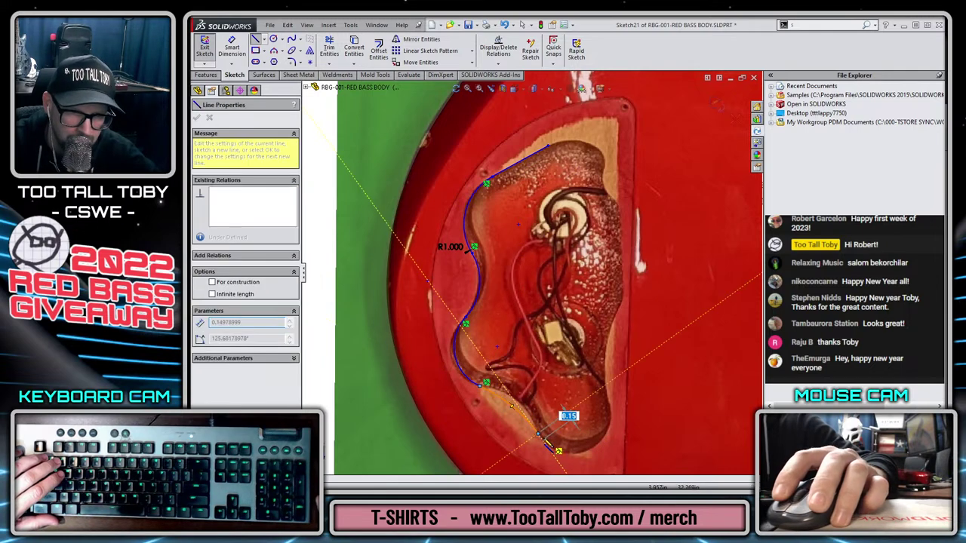
pyautogui.press('a')
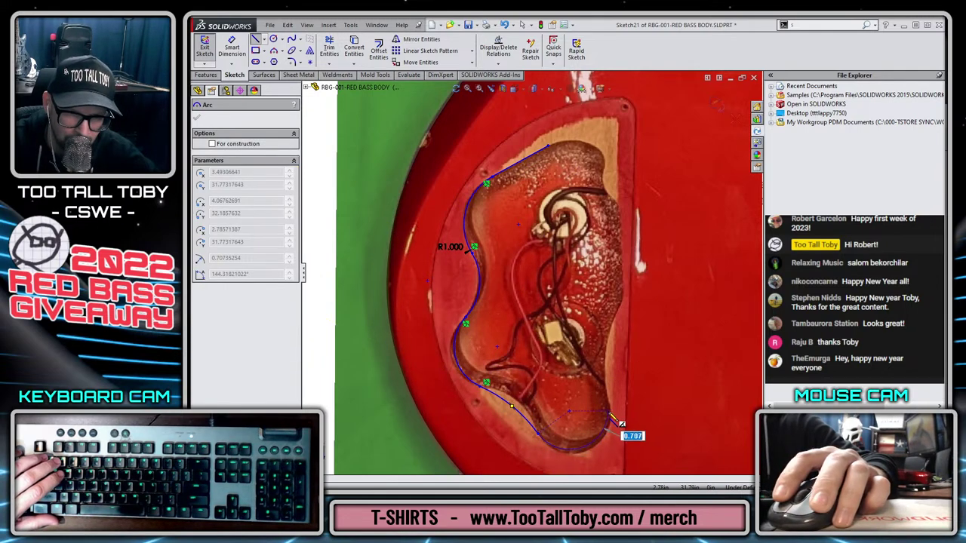
pyautogui.click(612, 409)
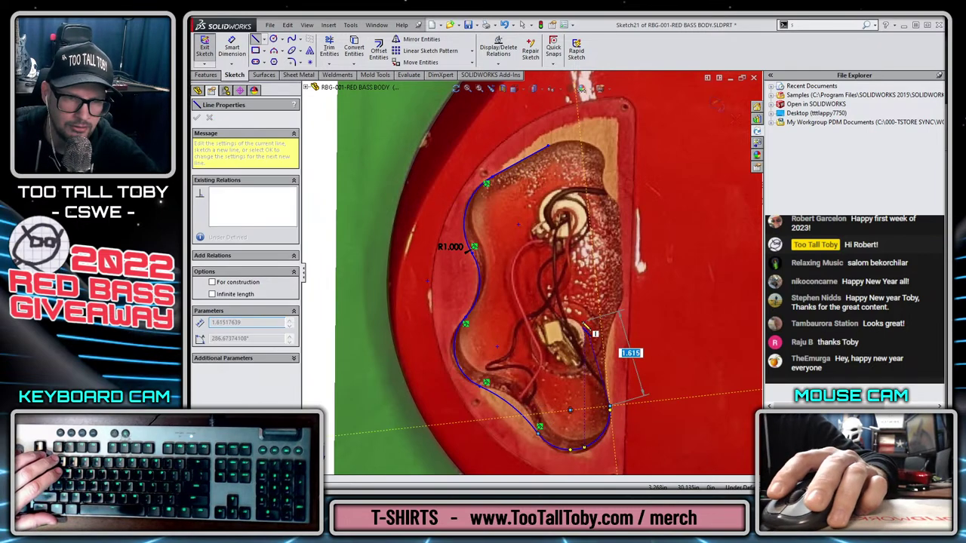
# Continue the cavity outline up its right side with an arc of about 5.1 in, a reversed arc of about 1.26 in and a vertical line.
pyautogui.press('a')
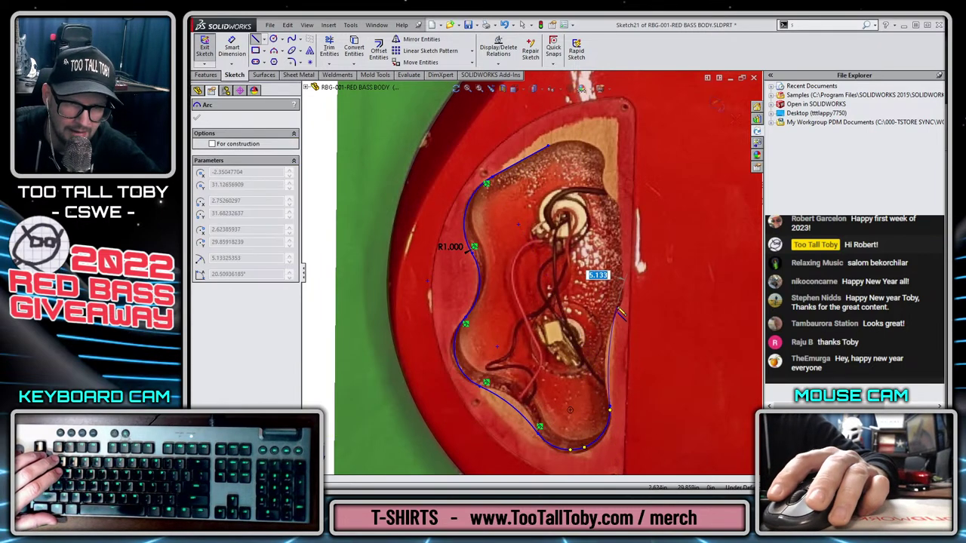
pyautogui.click(623, 313)
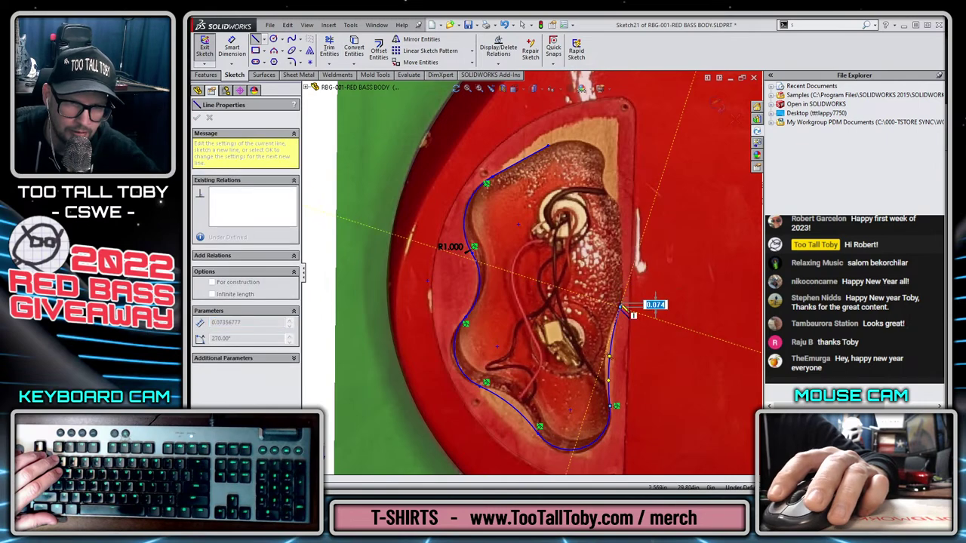
pyautogui.press('a')
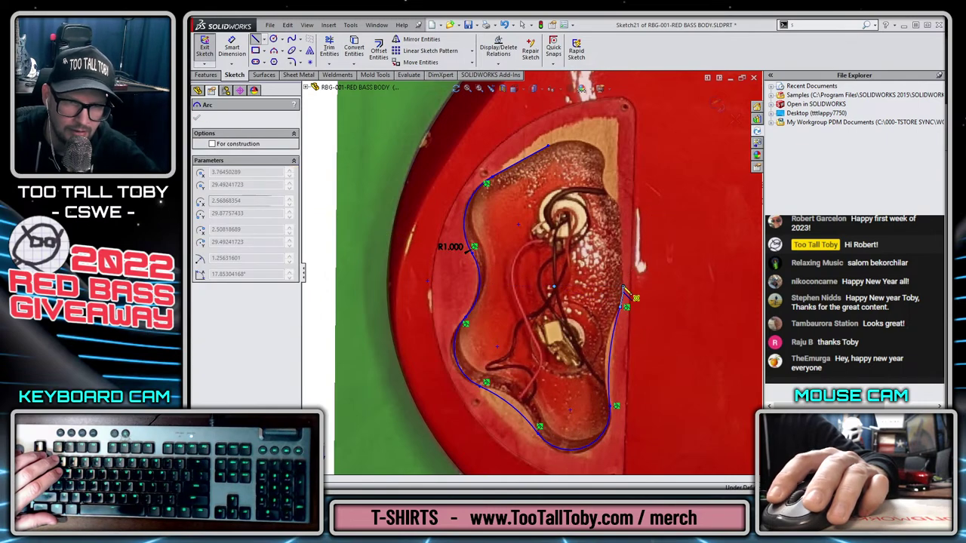
pyautogui.click(625, 288)
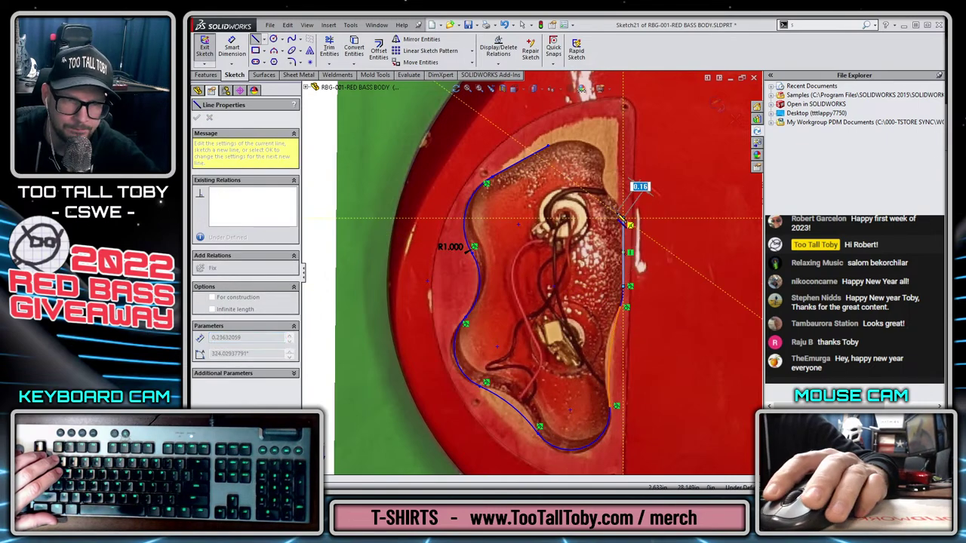
pyautogui.click(624, 219)
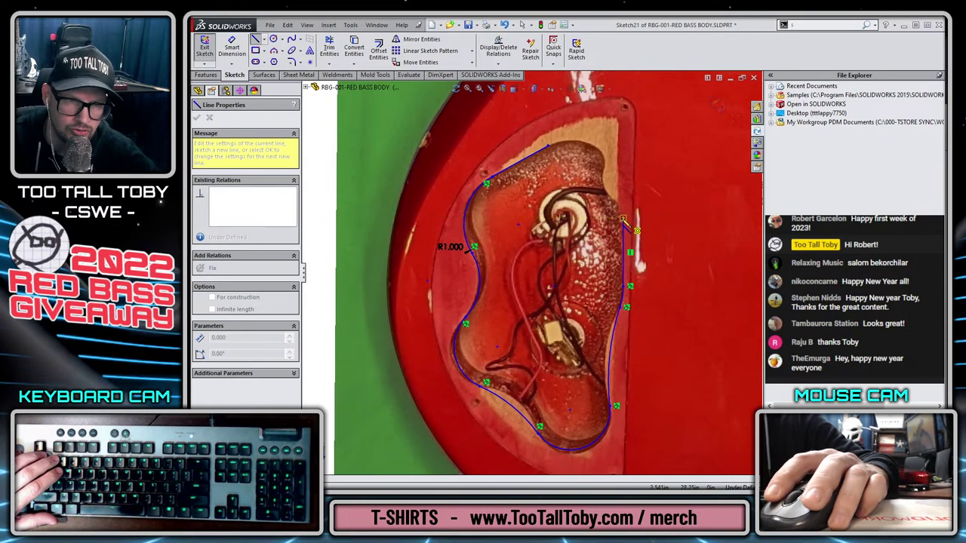
# Close the cavity outline around its upper-right end with tangent arcs of about 0.59 in, 0.62 in and 0.55 in, meeting the starting line.
pyautogui.press('a')
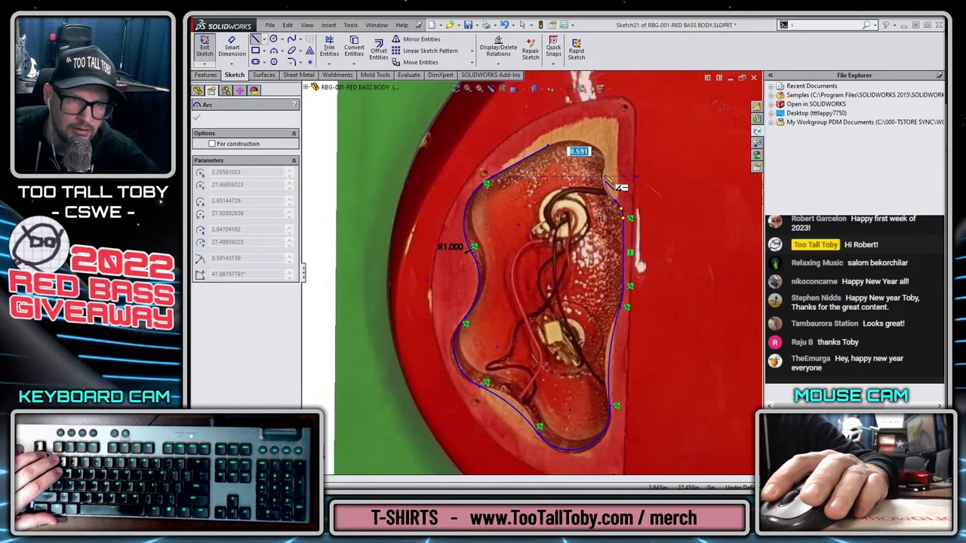
pyautogui.click(617, 184)
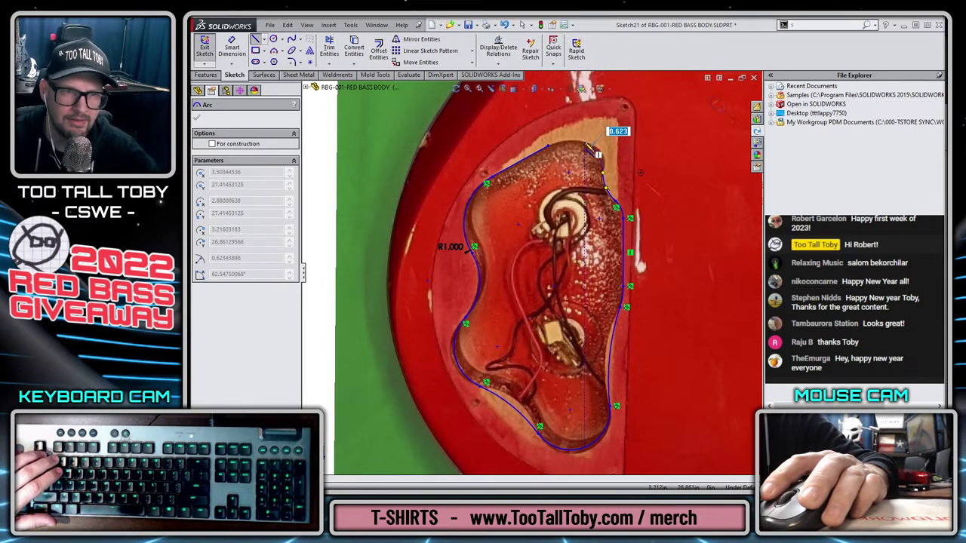
pyautogui.click(602, 154)
pyautogui.scroll(-5, 596, 162)
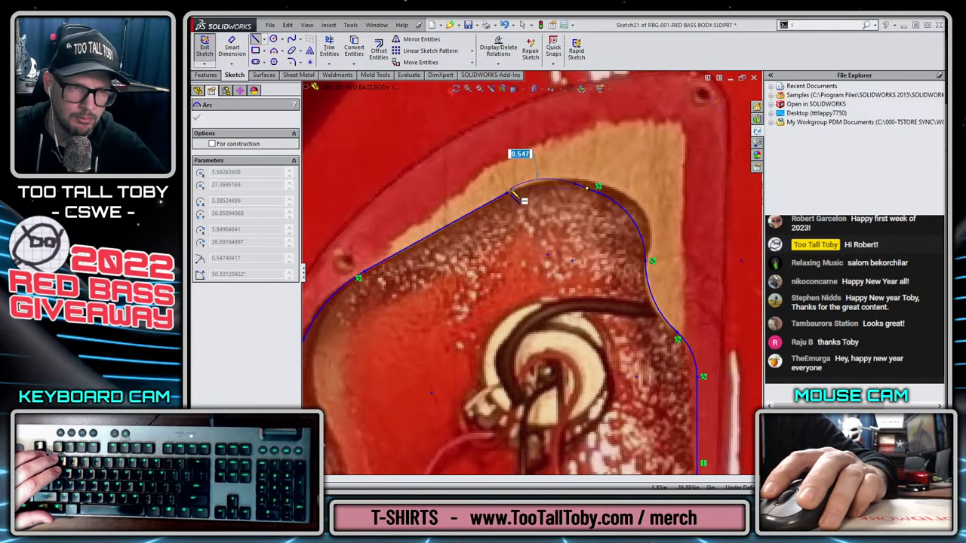
pyautogui.click(575, 178)
pyautogui.press('Escape')
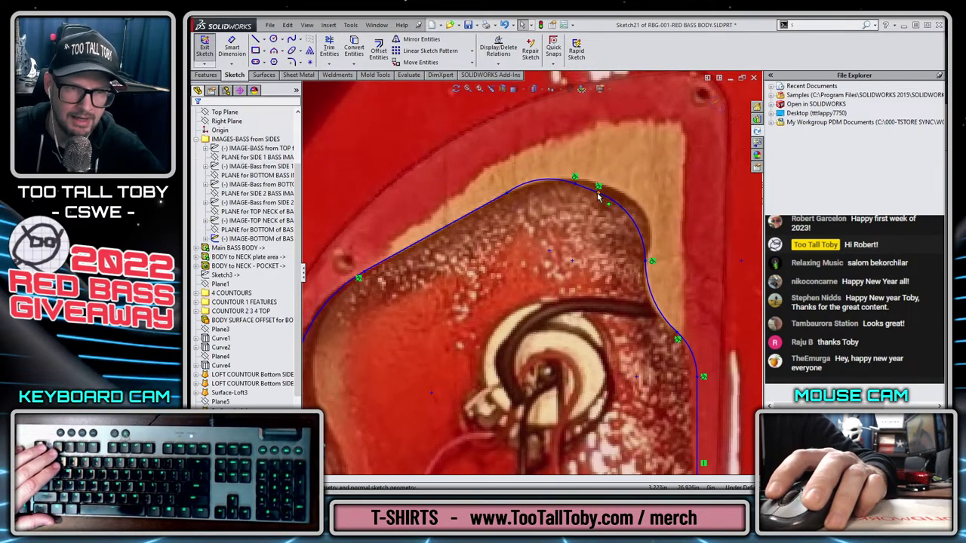
# Adjust the junction between the top arcs and make the closing arc tangent to the outline's starting line.
pyautogui.moveTo(598, 194)
pyautogui.mouseDown()
pyautogui.moveTo(618, 198)
pyautogui.moveTo(599, 199)
pyautogui.mouseUp()
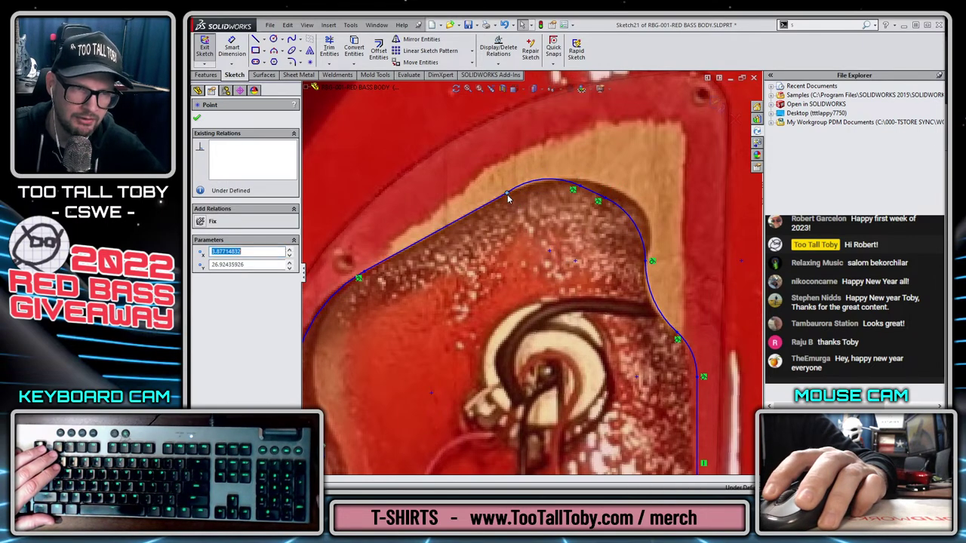
pyautogui.click(539, 140)
pyautogui.scroll(3, 587, 205)
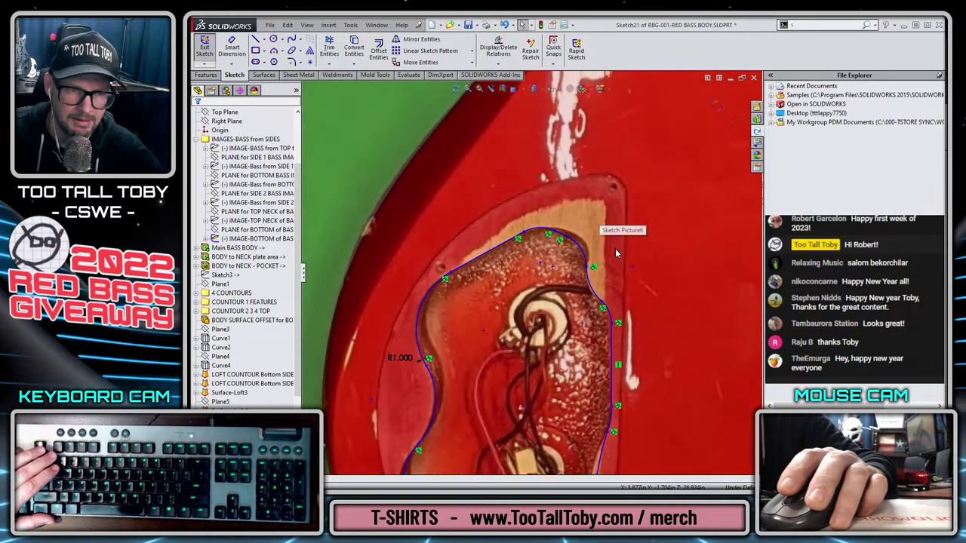
pyautogui.scroll(3, 616, 254)
pyautogui.scroll(-4, 548, 234)
pyautogui.scroll(4, 556, 280)
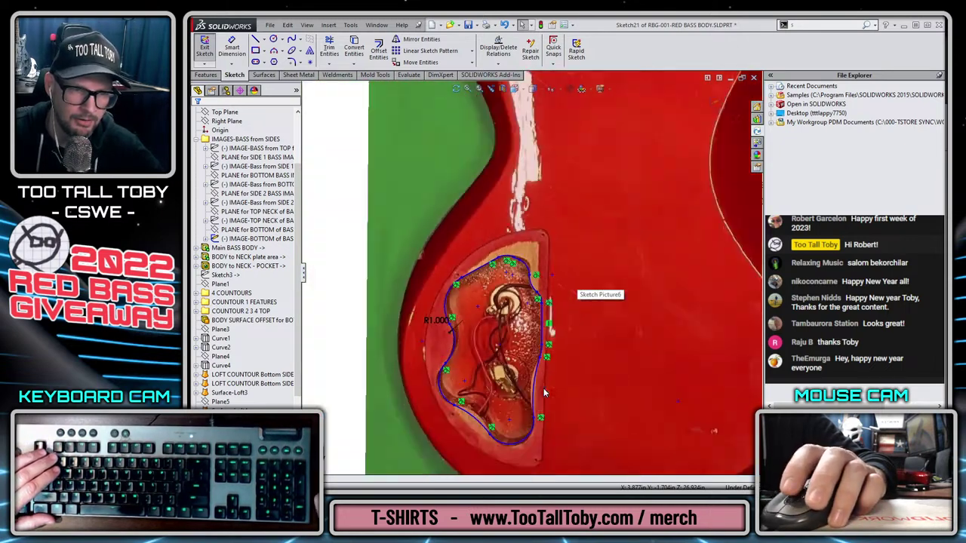
pyautogui.scroll(3, 543, 389)
pyautogui.scroll(-2, 441, 383)
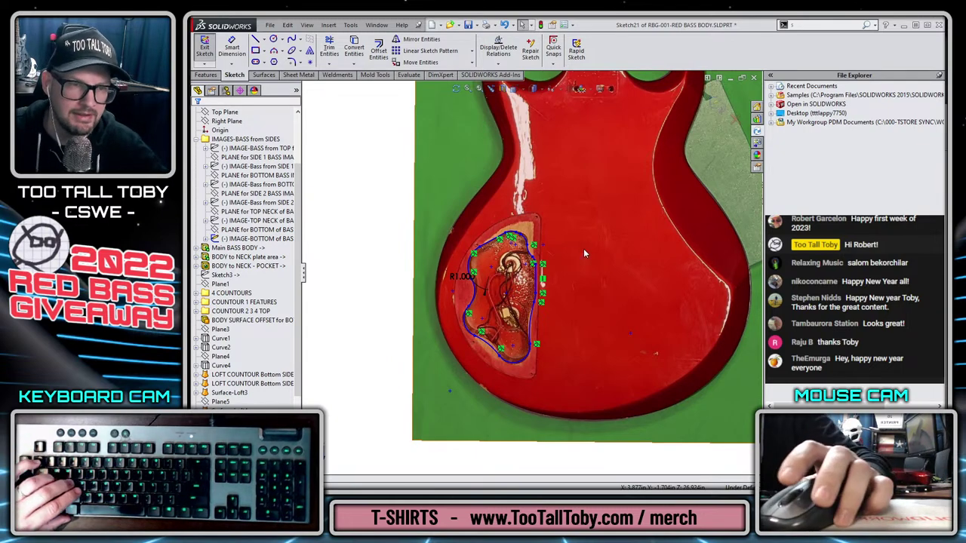
# Cut-extrude the traced control cavity outline to a blind depth of 1.47 in.
pyautogui.press('s')
pyautogui.click(582, 351)
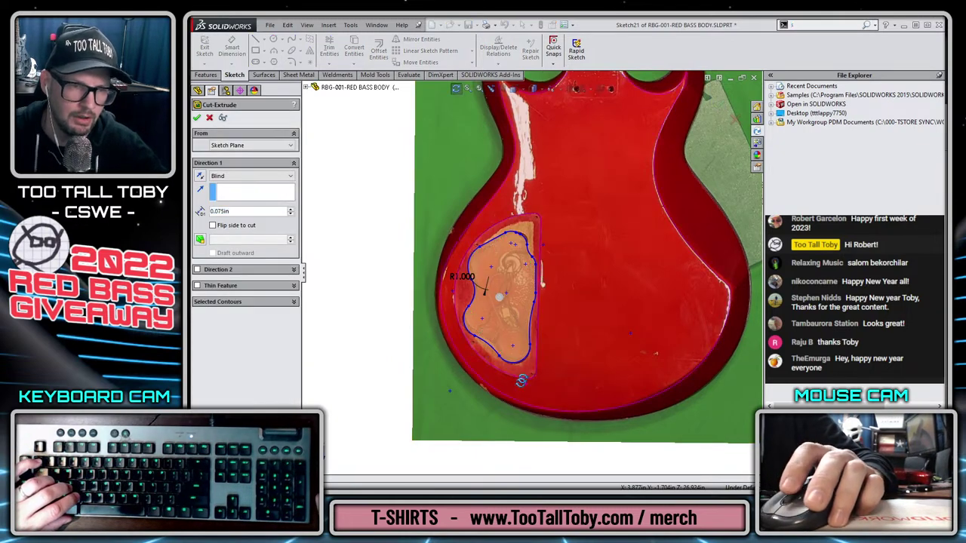
pyautogui.doubleClick(247, 212)
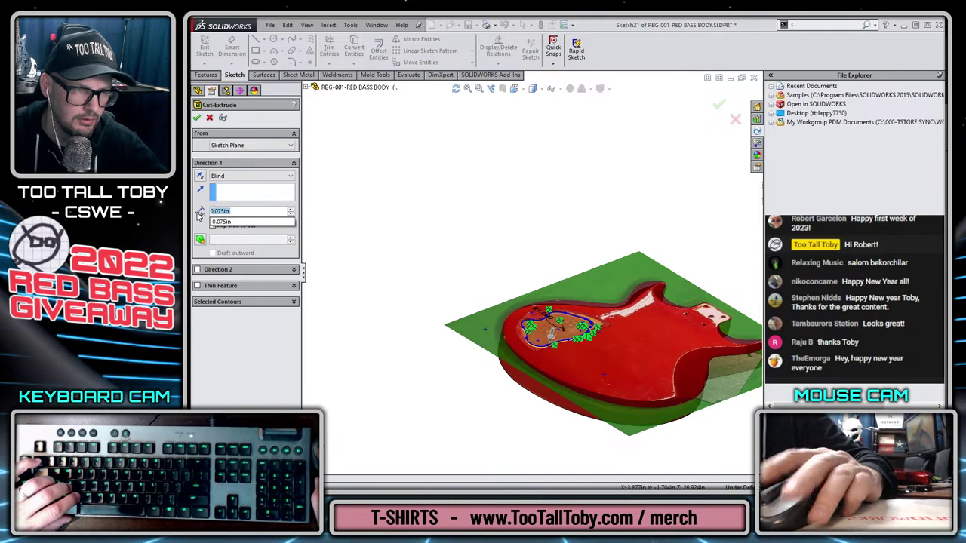
pyautogui.write('1.7')
pyautogui.press('BackSpace')
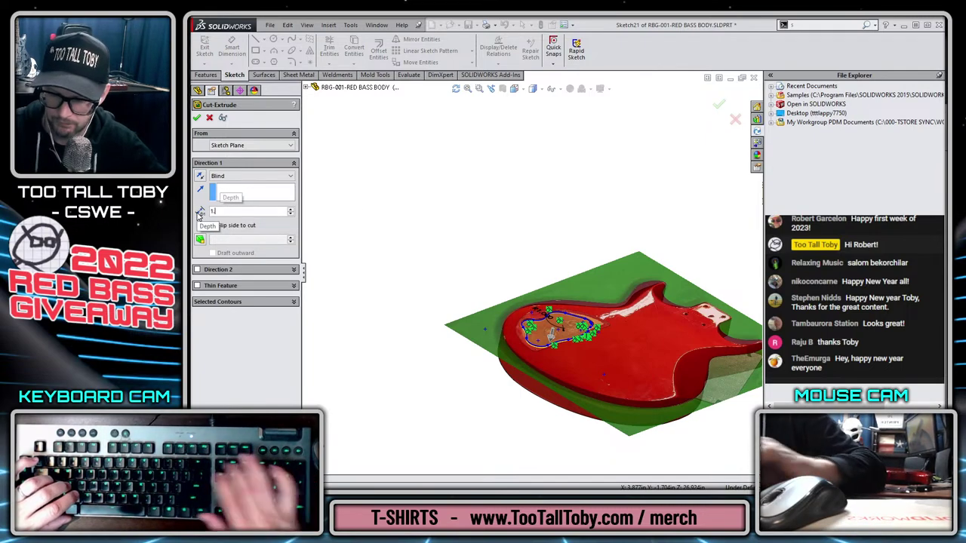
pyautogui.write('47')
pyautogui.press('Return')
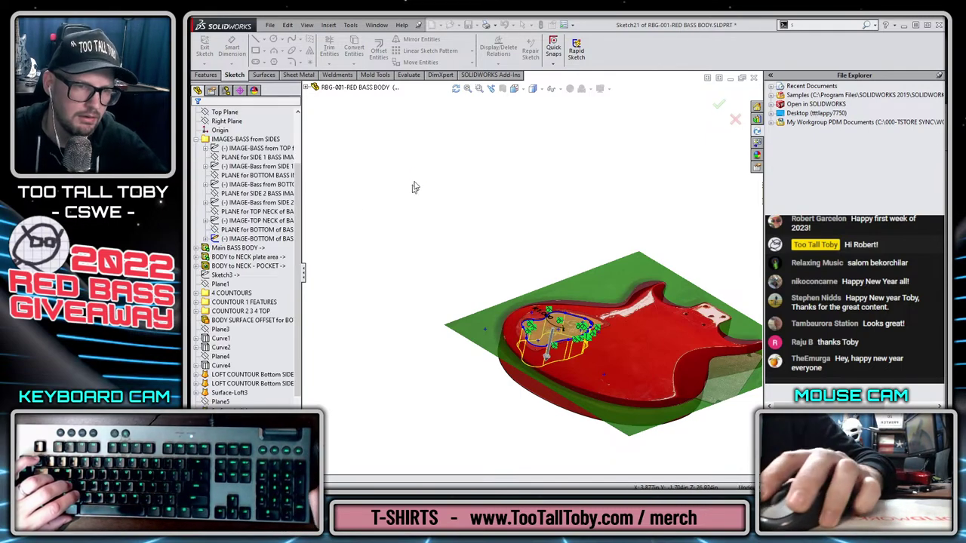
# Collapse the IMAGES-BASS from SIDES folder and the Surface-Loft4 and Surface-Loft5 features in the feature tree.
pyautogui.click(196, 140)
pyautogui.click(206, 350)
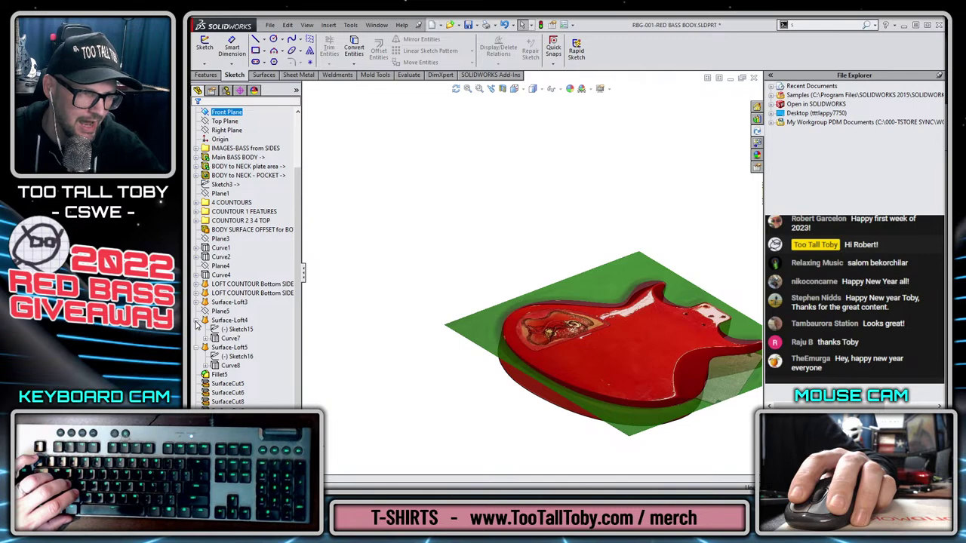
pyautogui.click(197, 320)
pyautogui.click(196, 347)
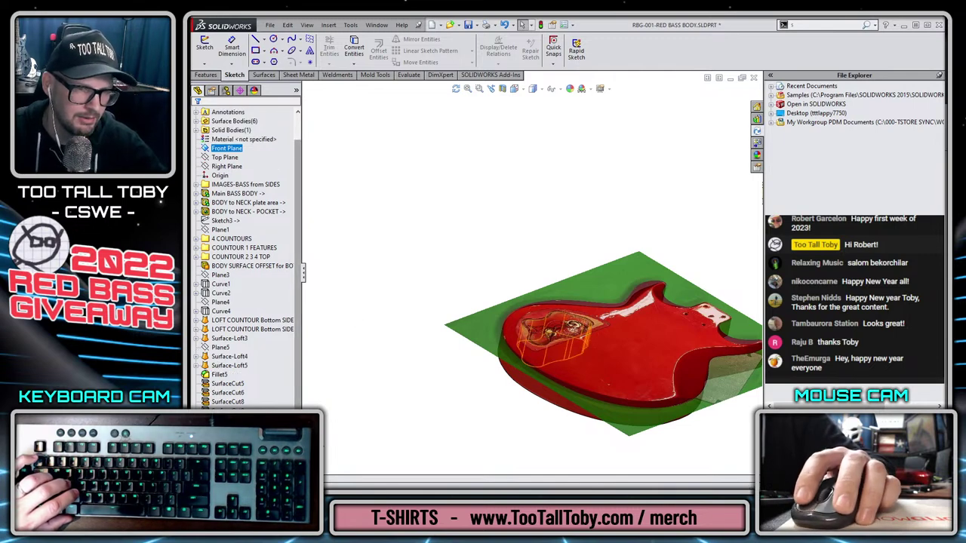
# Hide the IMAGE-BOTTOM of BASS BODY photo and collapse its image folder.
pyautogui.click(549, 332)
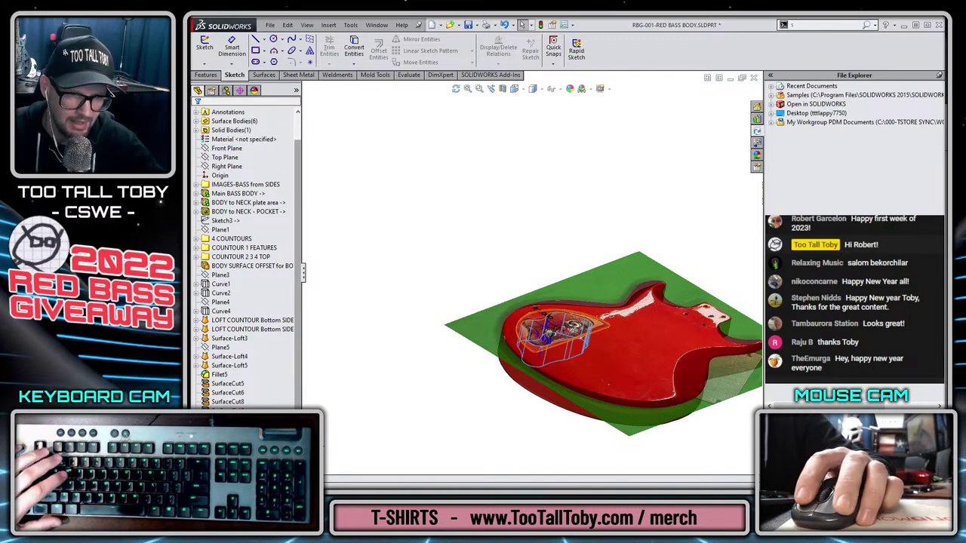
pyautogui.keyDown('ctrl'); pyautogui.click(206, 238); pyautogui.keyUp('ctrl')
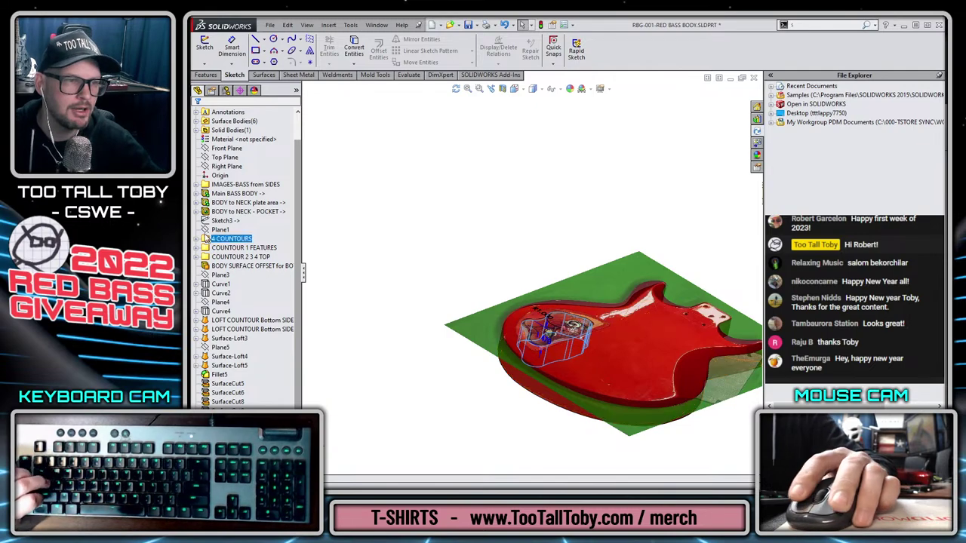
pyautogui.click(196, 184)
pyautogui.click(246, 284)
pyautogui.click(257, 269)
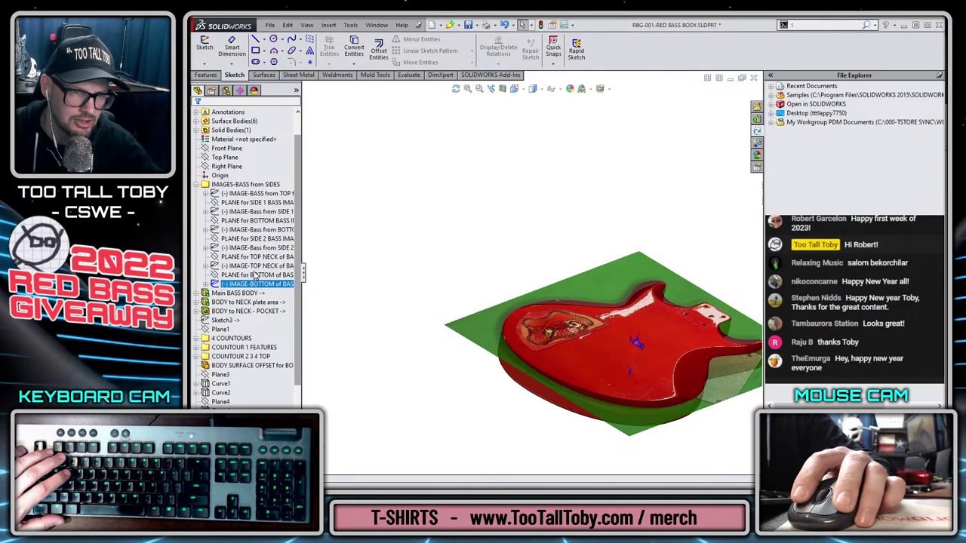
pyautogui.click(196, 185)
# Examine the bass body from its front side, including the neck pocket and the edge contours.
pyautogui.scroll(2, 528, 286)
pyautogui.scroll(-4, 634, 325)
pyautogui.moveTo(634, 325); pyautogui.dragTo(568, 441, button='middle')
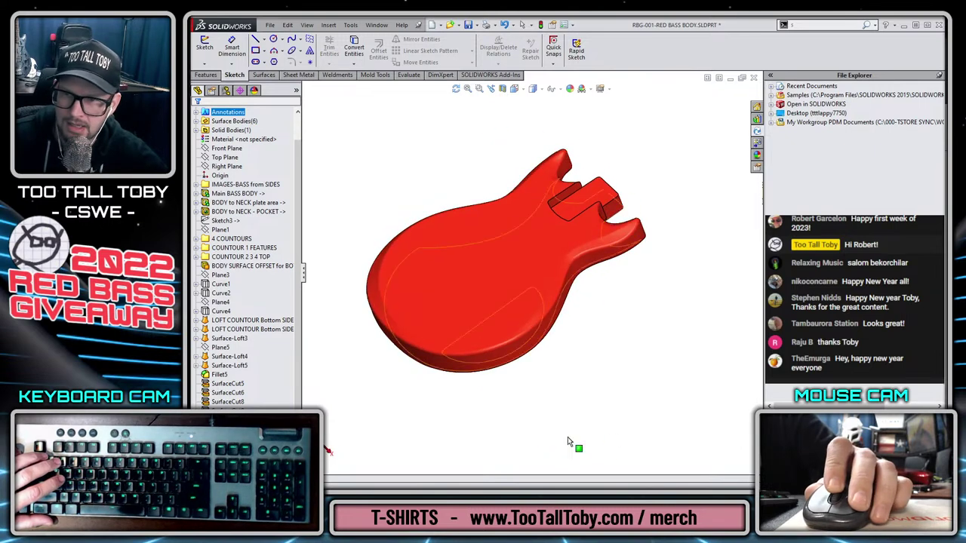
pyautogui.scroll(2, 509, 310)
pyautogui.scroll(-3, 508, 306)
pyautogui.moveTo(507, 272); pyautogui.dragTo(511, 260, button='middle')
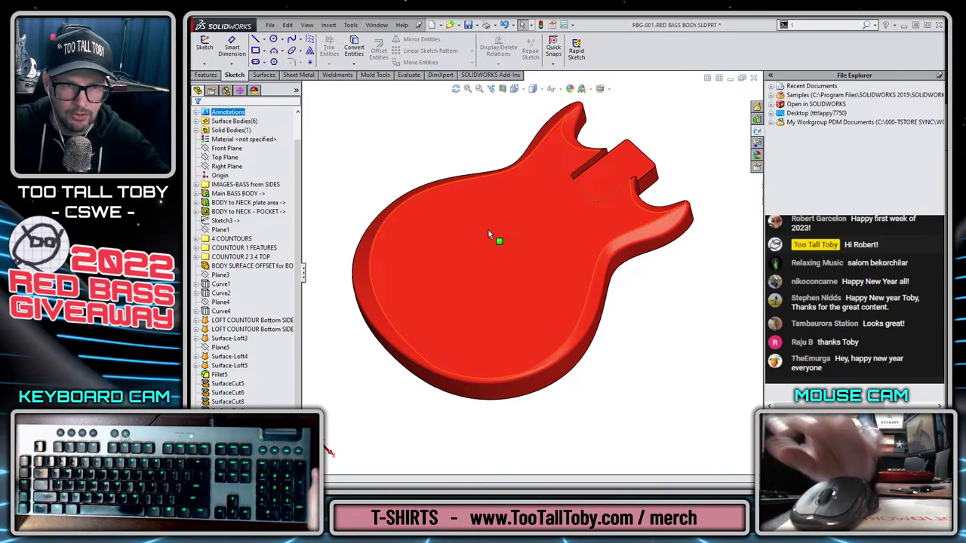
pyautogui.click(653, 168)
pyautogui.click(669, 188)
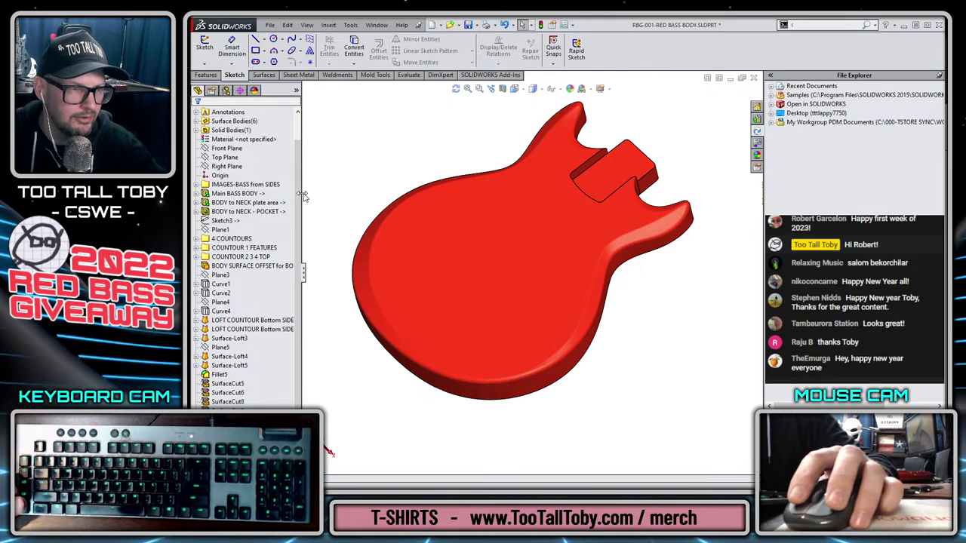
# Assign the Beech wood material to the bass body.
pyautogui.rightClick(249, 144)
pyautogui.click(293, 145)
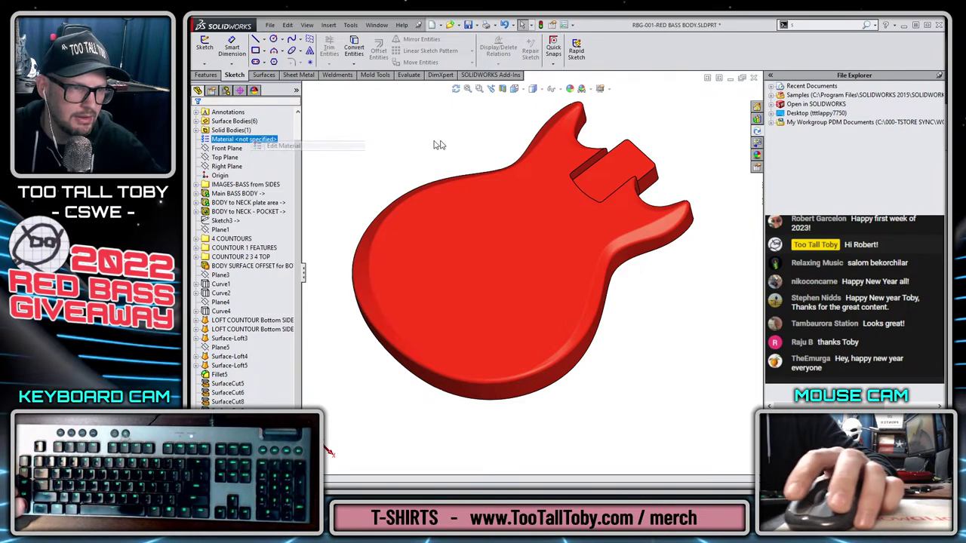
pyautogui.click(388, 137)
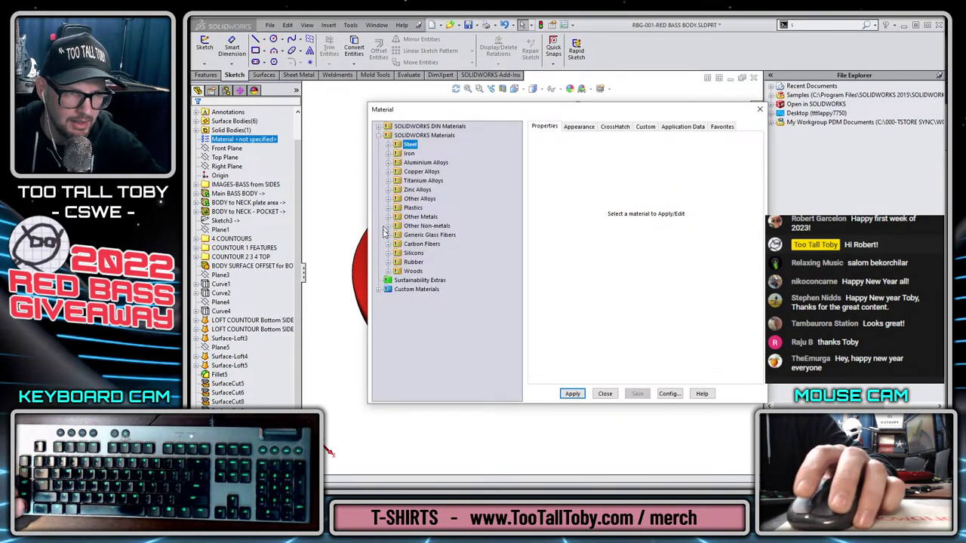
pyautogui.click(388, 271)
pyautogui.click(418, 290)
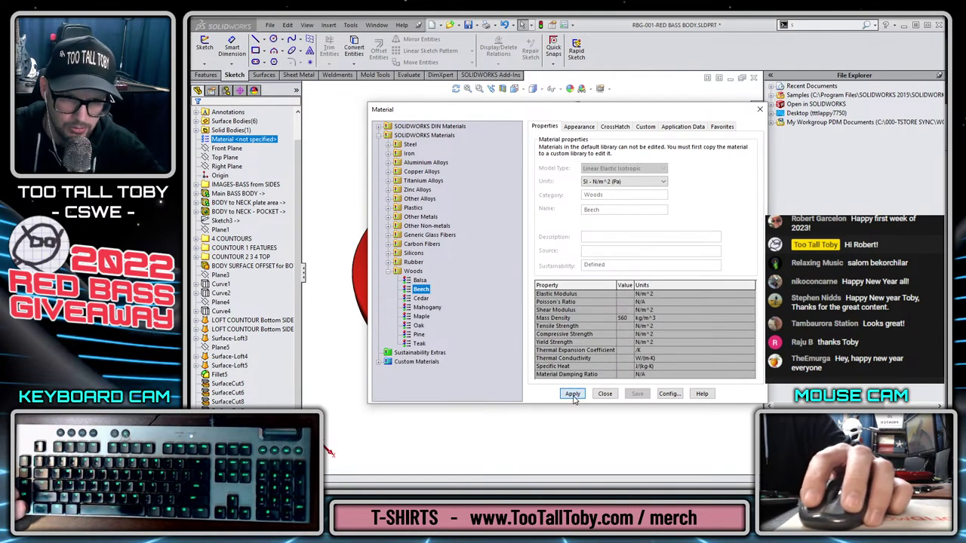
pyautogui.click(573, 395)
pyautogui.click(604, 393)
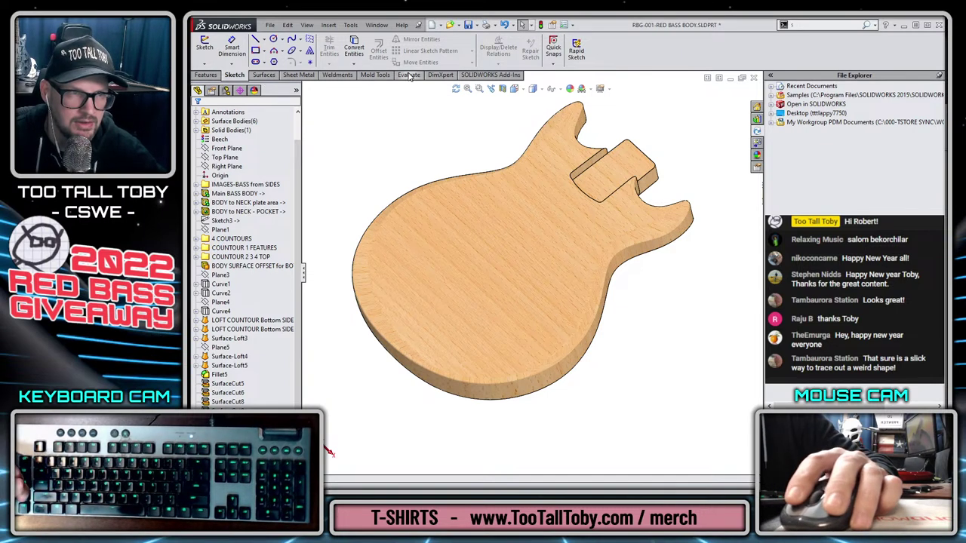
pyautogui.click(263, 76)
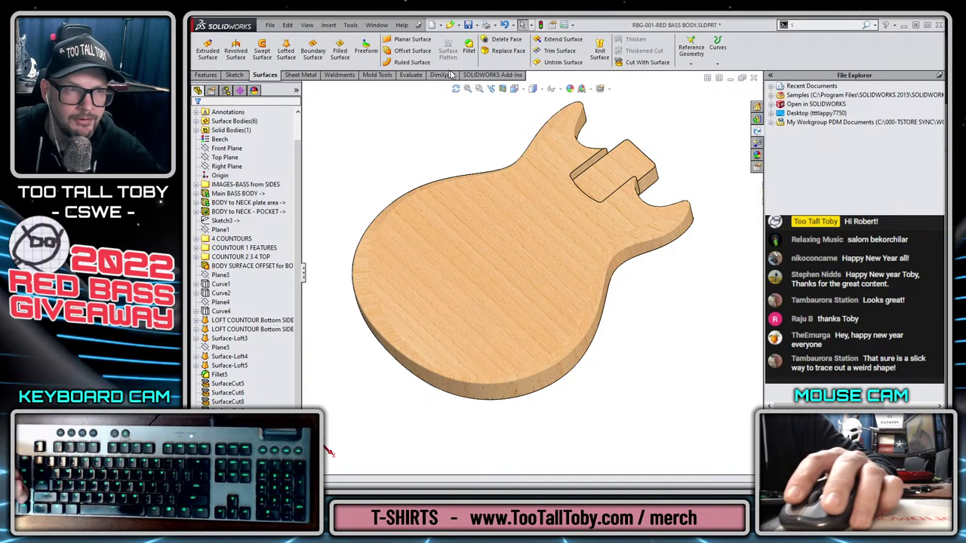
pyautogui.click(408, 51)
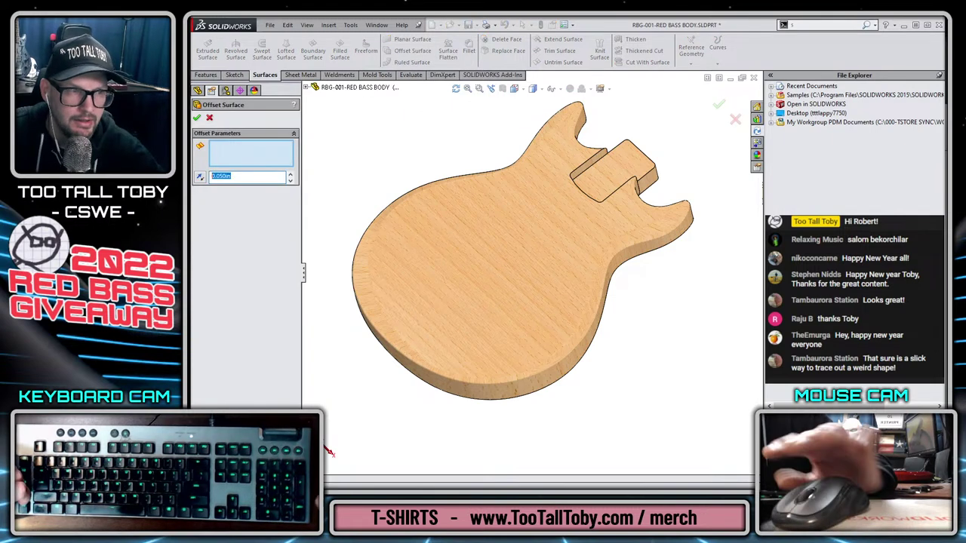
pyautogui.write('0.0054')
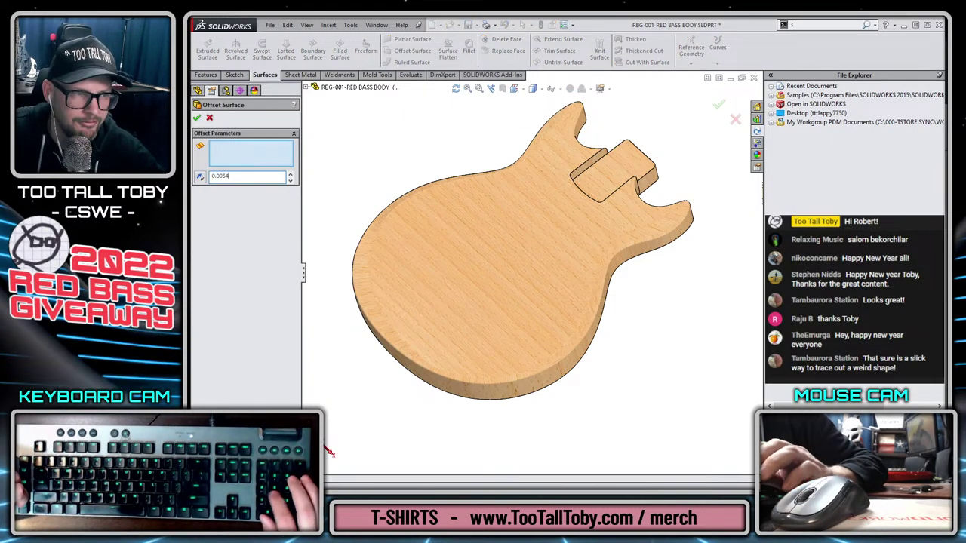
pyautogui.press('BackSpace')
pyautogui.press('Return')
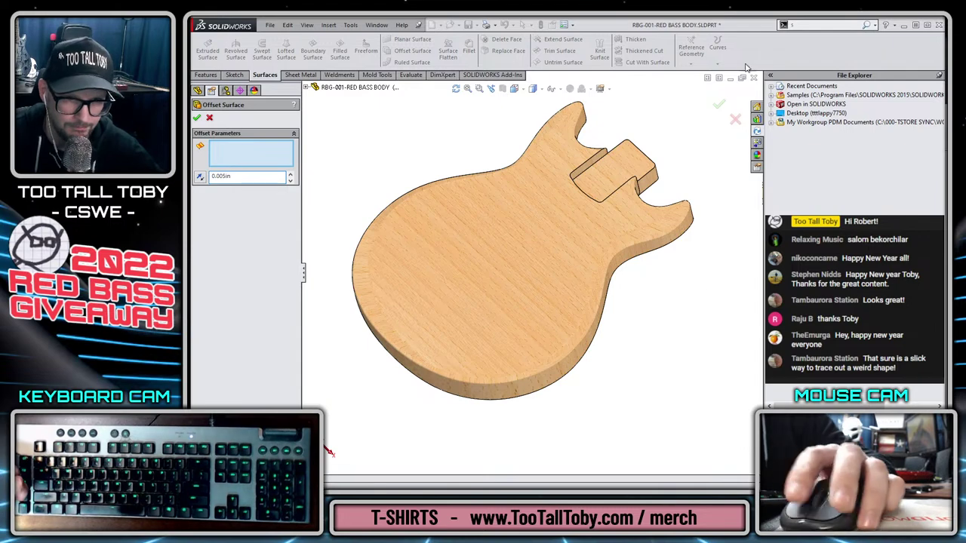
pyautogui.rightClick(543, 226)
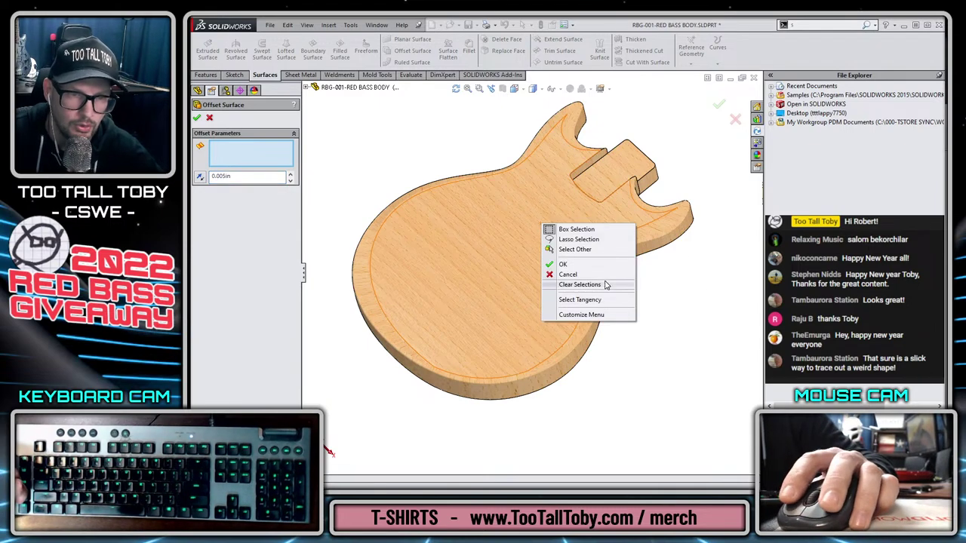
pyautogui.click(592, 300)
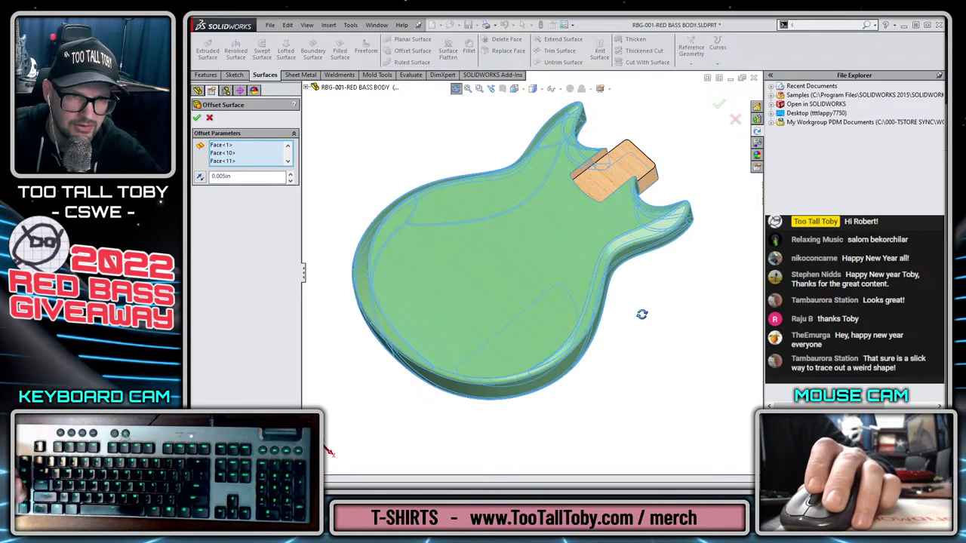
pyautogui.moveTo(641, 313); pyautogui.dragTo(538, 323, button='middle')
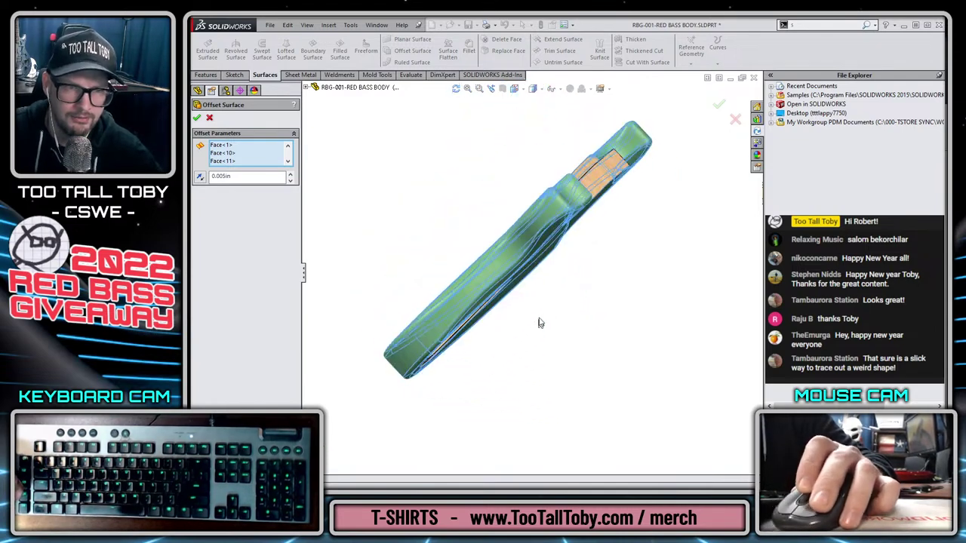
pyautogui.scroll(-4, 618, 196)
pyautogui.moveTo(619, 196); pyautogui.dragTo(546, 187, button='middle')
pyautogui.scroll(-3, 557, 220)
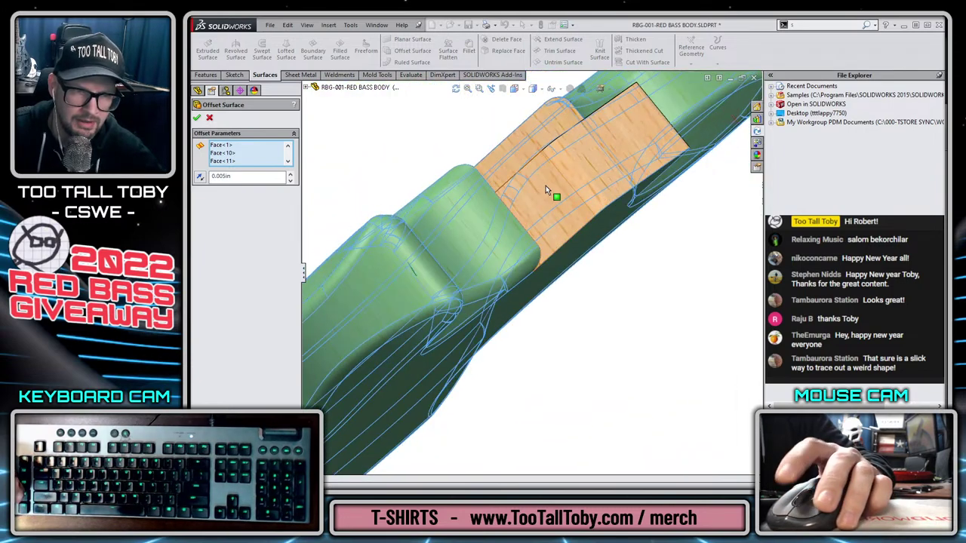
pyautogui.click(593, 199)
pyautogui.click(595, 170)
pyautogui.click(623, 153)
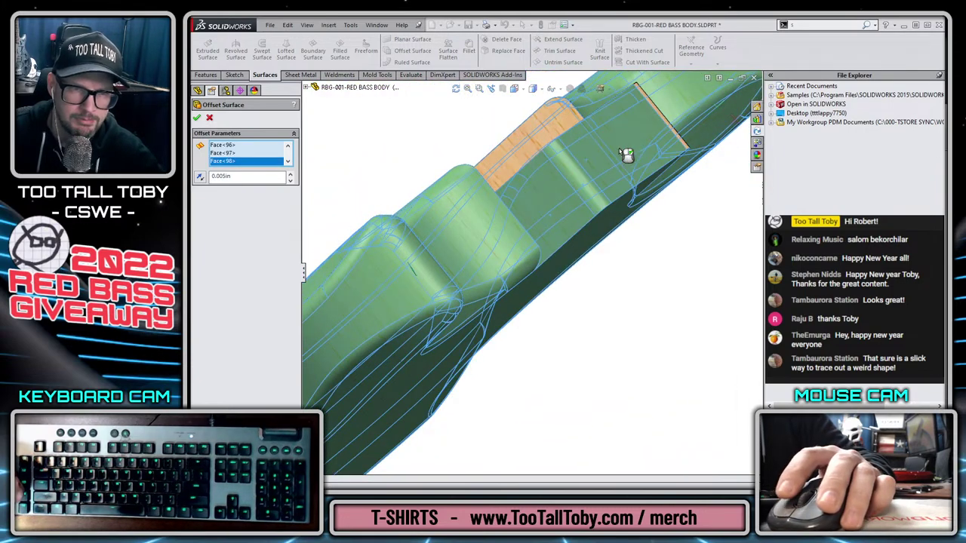
pyautogui.moveTo(650, 136); pyautogui.dragTo(563, 241, button='middle')
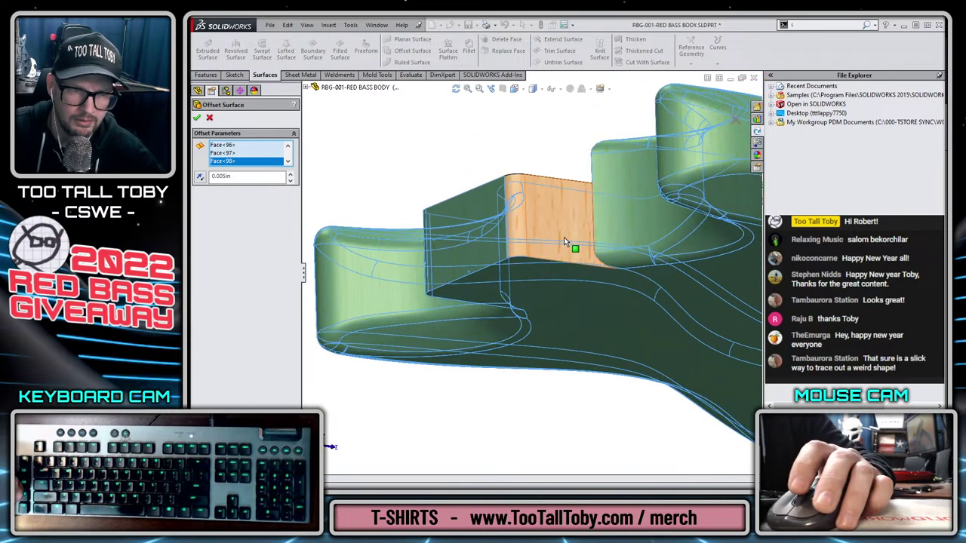
pyautogui.click(519, 228)
pyautogui.click(518, 229)
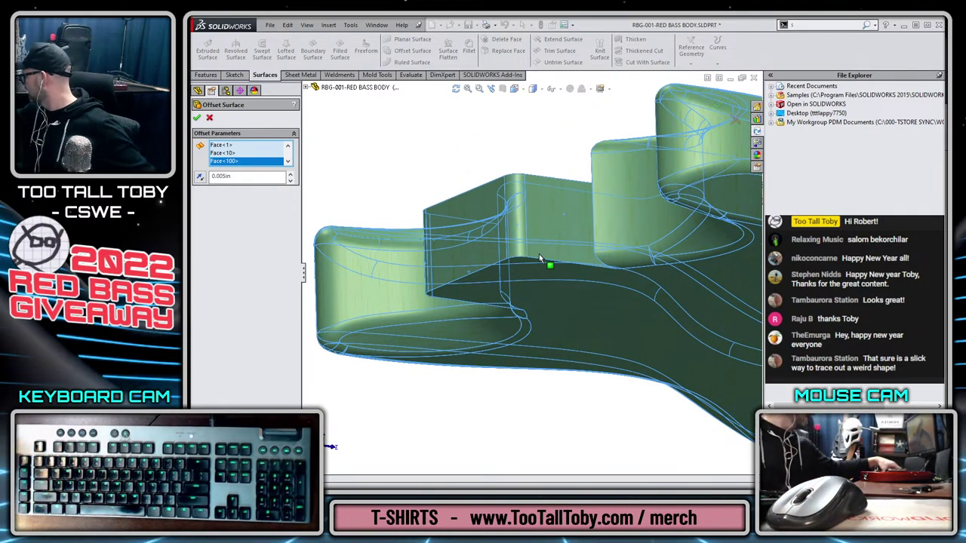
pyautogui.rightClick(539, 253)
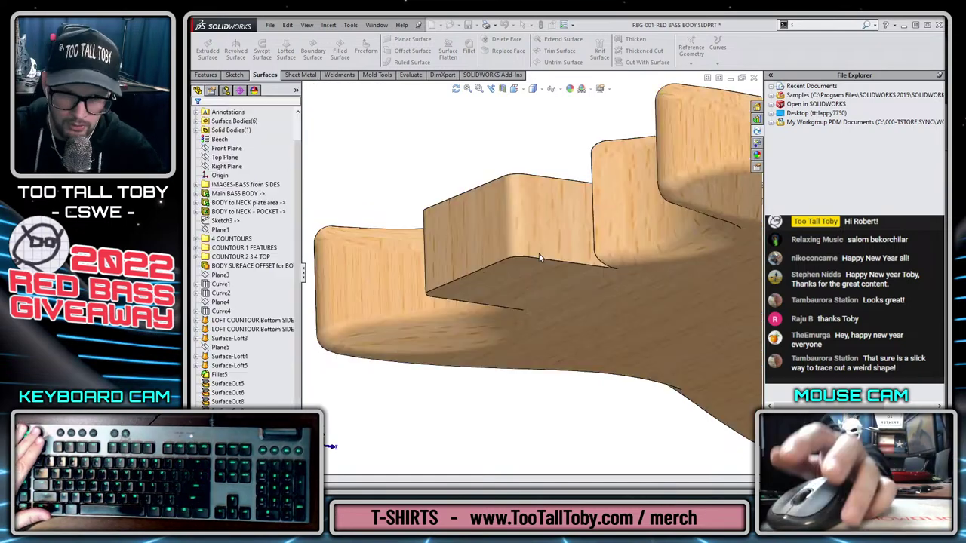
# Fillet the back edge around the neck heel with a constant radius of 0.06 in.
pyautogui.click(495, 179)
pyautogui.click(521, 198)
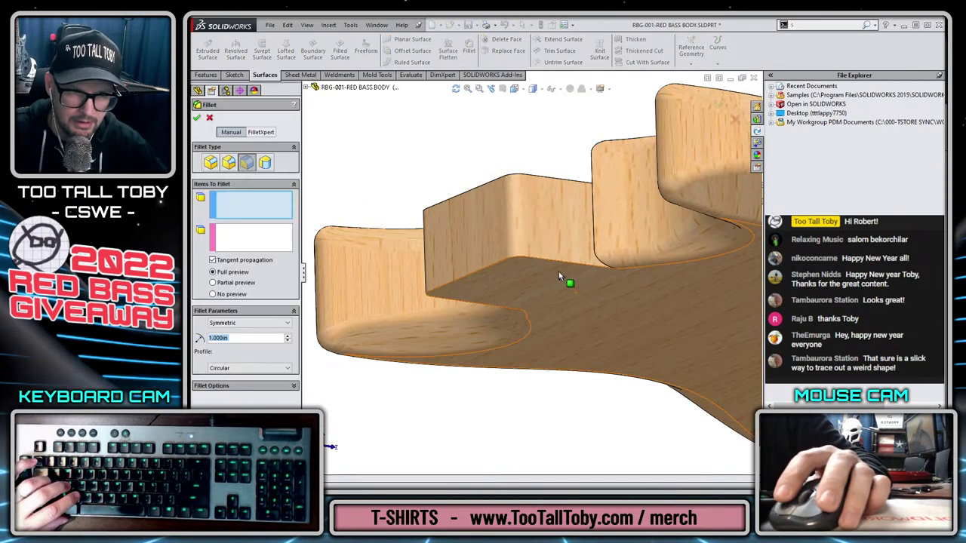
pyautogui.click(211, 163)
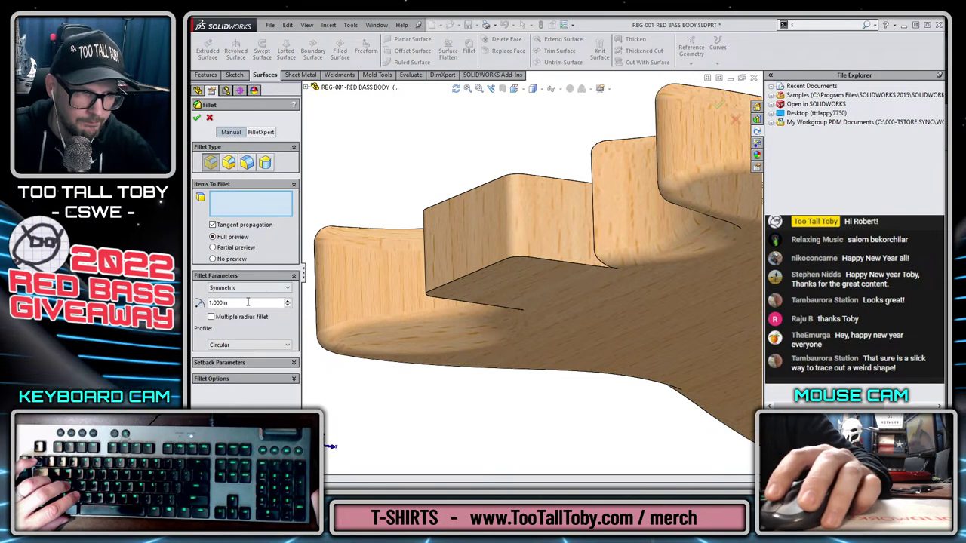
pyautogui.write('.06')
pyautogui.press('Return')
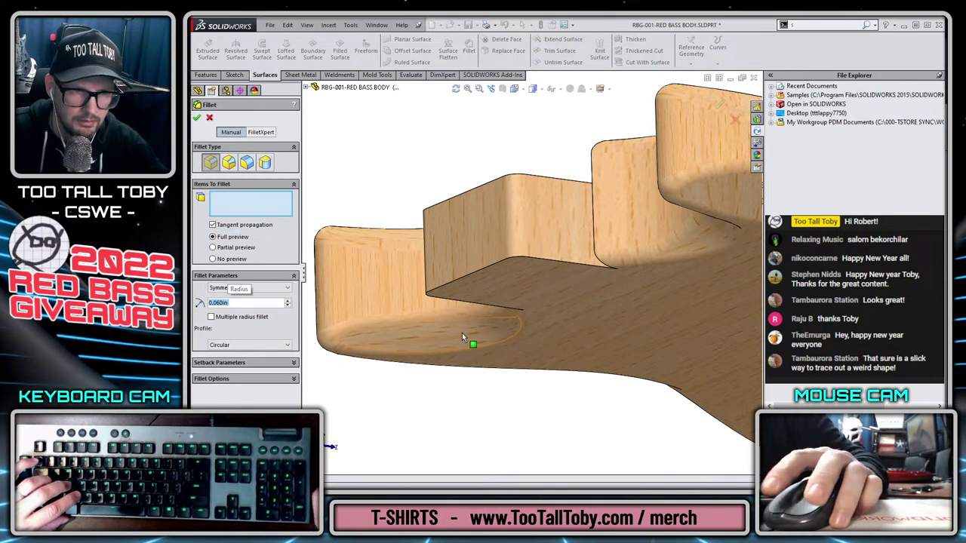
pyautogui.click(542, 261)
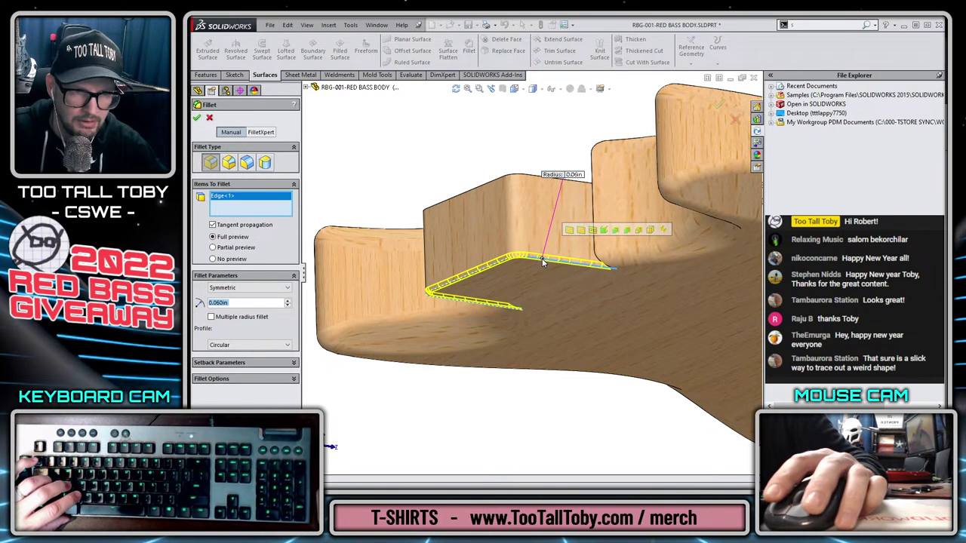
pyautogui.press('Return')
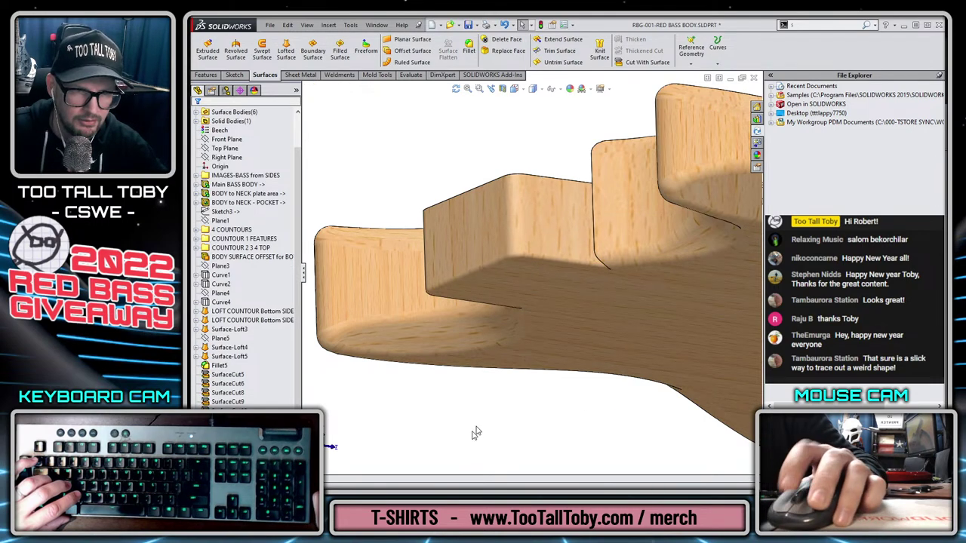
# Offset the bass body's outer tangent faces as a surface at a distance of 0.005 in.
pyautogui.scroll(-4, 528, 273)
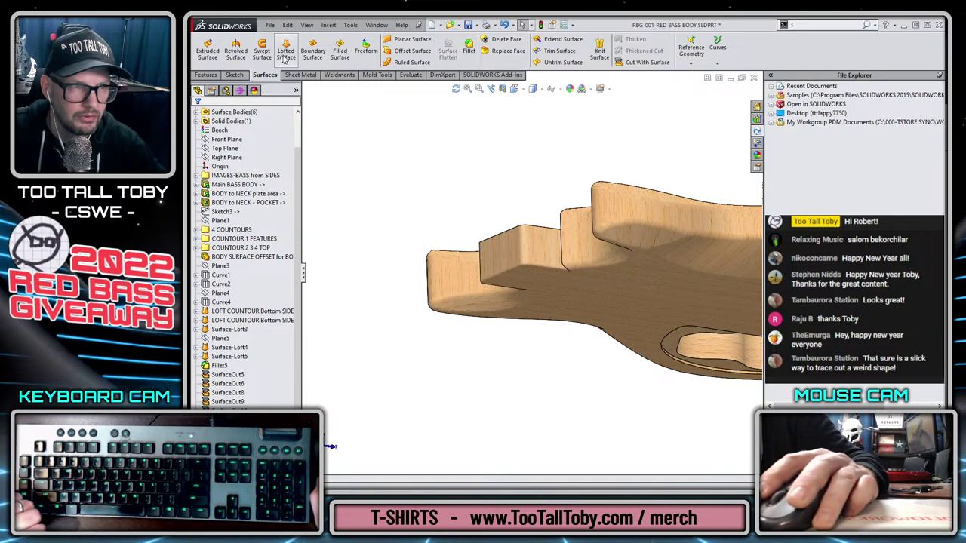
pyautogui.click(413, 55)
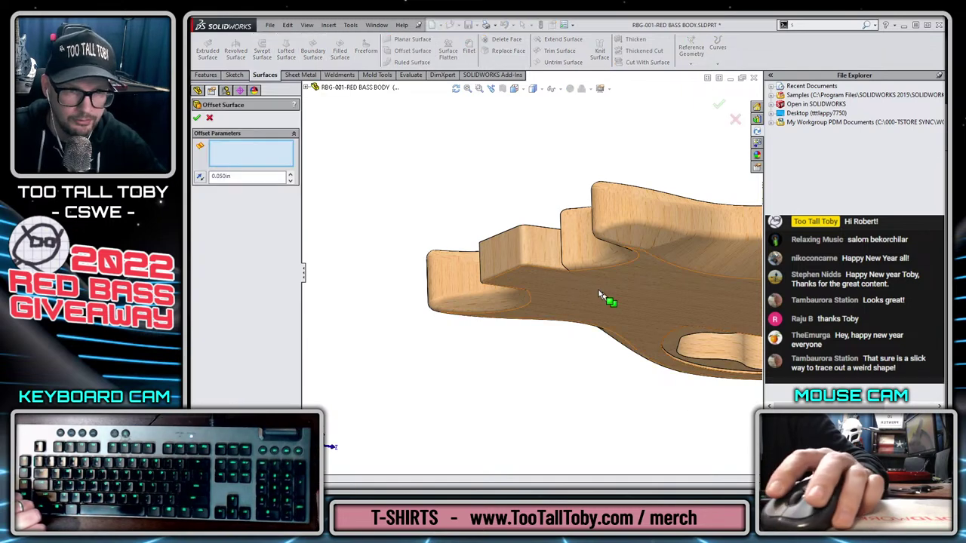
pyautogui.rightClick(593, 286)
pyautogui.click(626, 359)
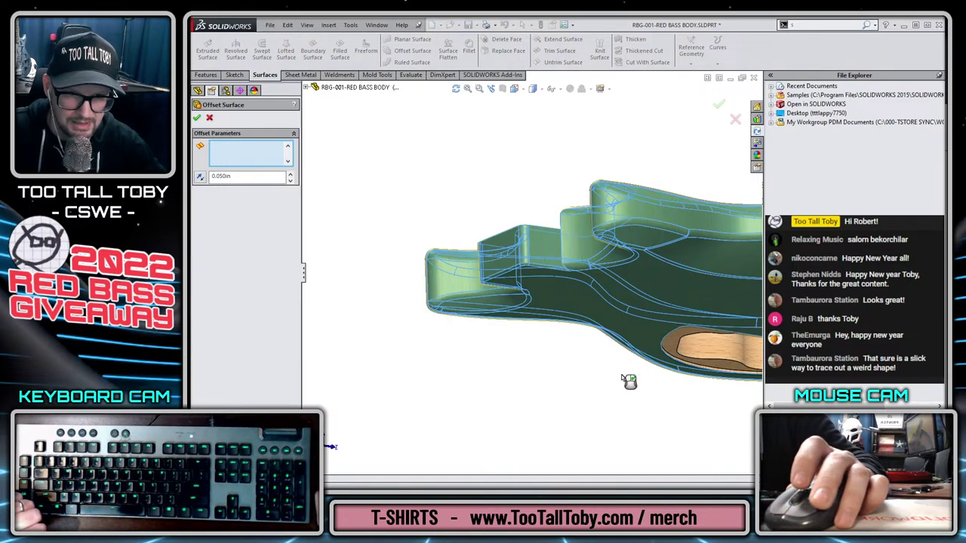
pyautogui.scroll(5, 537, 269)
pyautogui.scroll(-2, 726, 281)
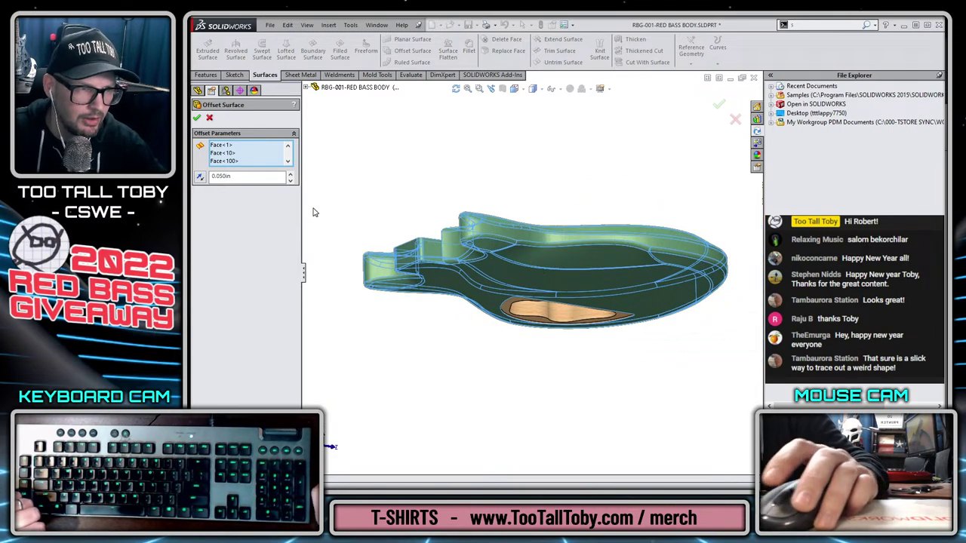
pyautogui.write('.005')
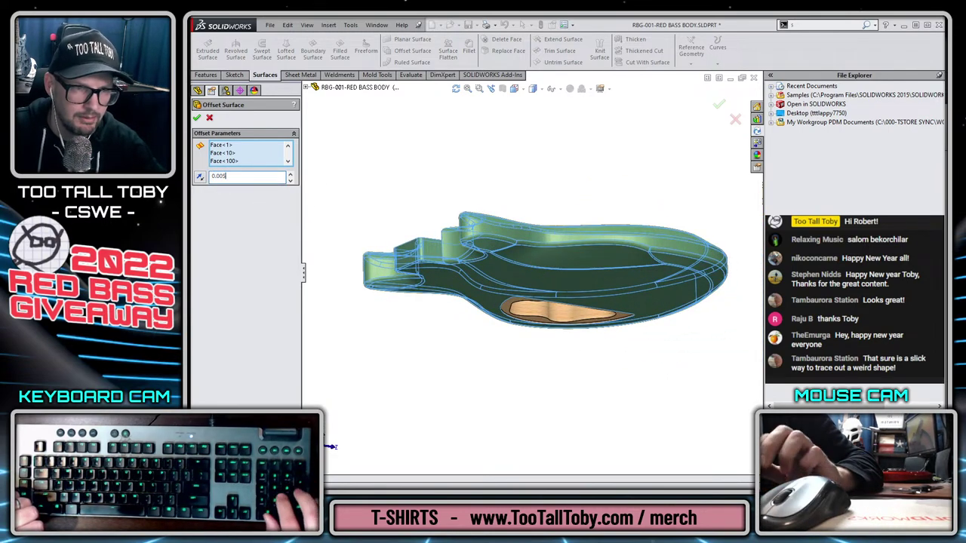
pyautogui.press('Return')
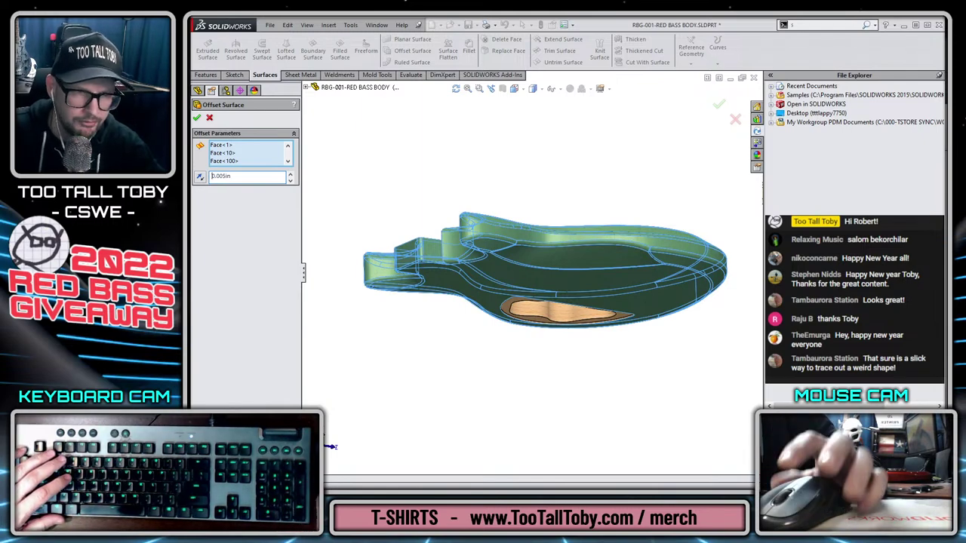
pyautogui.press('Return')
# Set up a Thicken of the Surface-Offset2 body with a thickness of 0.010 in.
pyautogui.moveTo(559, 195); pyautogui.dragTo(546, 156, button='middle')
pyautogui.scroll(-2, 480, 238)
pyautogui.scroll(2, 237, 193)
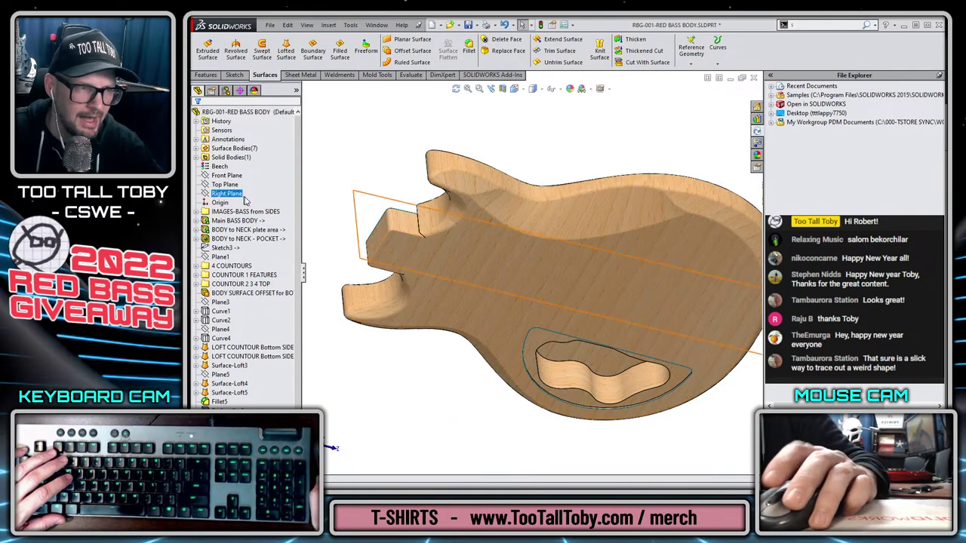
pyautogui.click(196, 148)
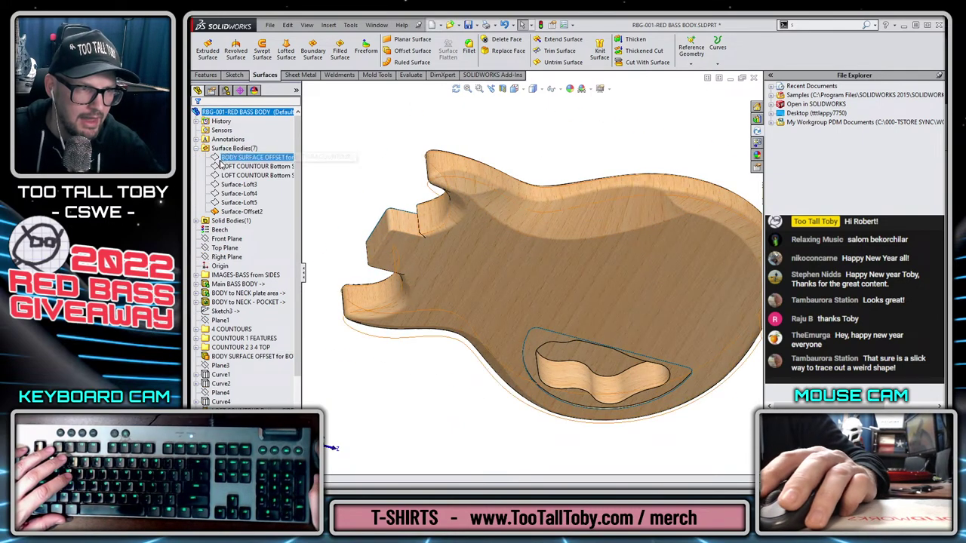
pyautogui.click(241, 212)
pyautogui.click(634, 40)
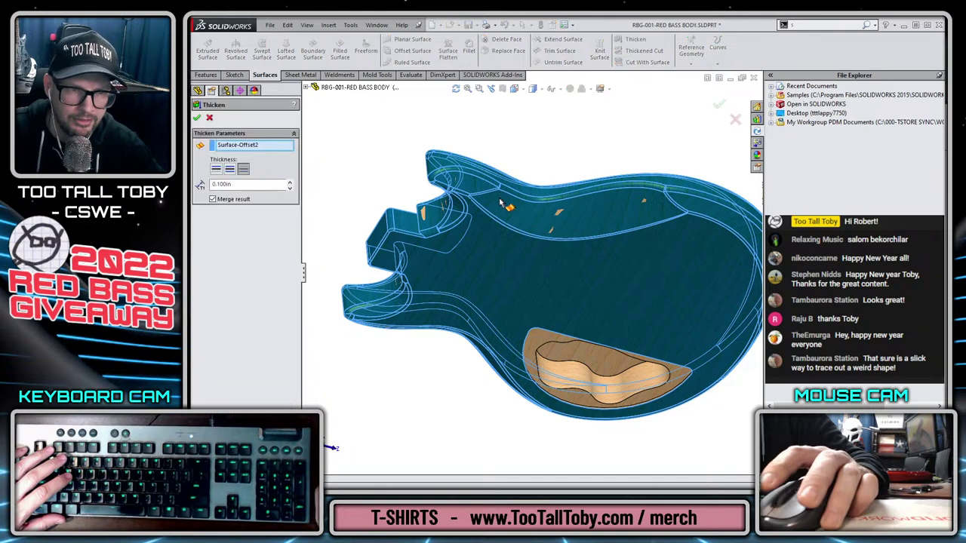
pyautogui.write('.010')
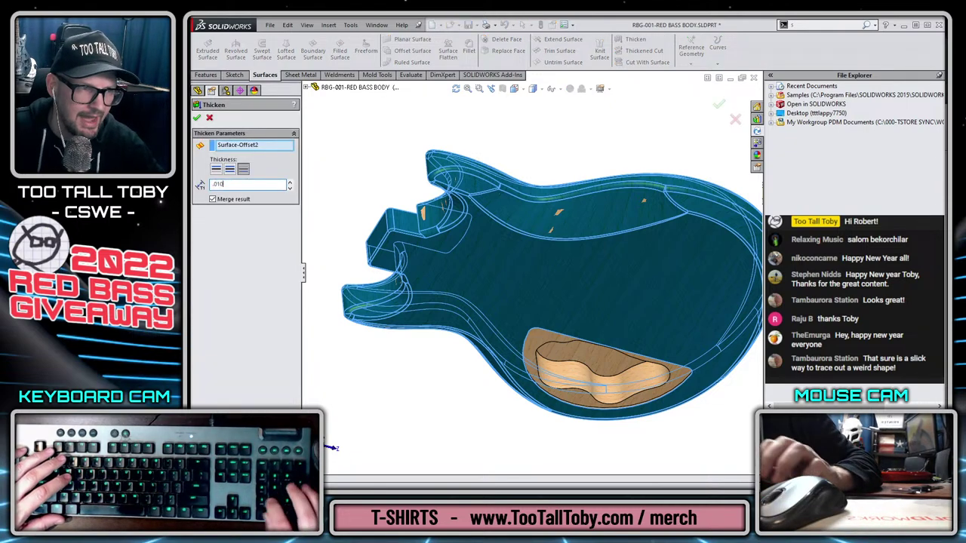
pyautogui.press('Return')
# Inspect the surface around the neck pocket and horn, and try to thicken it on side 1 without merging the result.
pyautogui.scroll(-4, 424, 172)
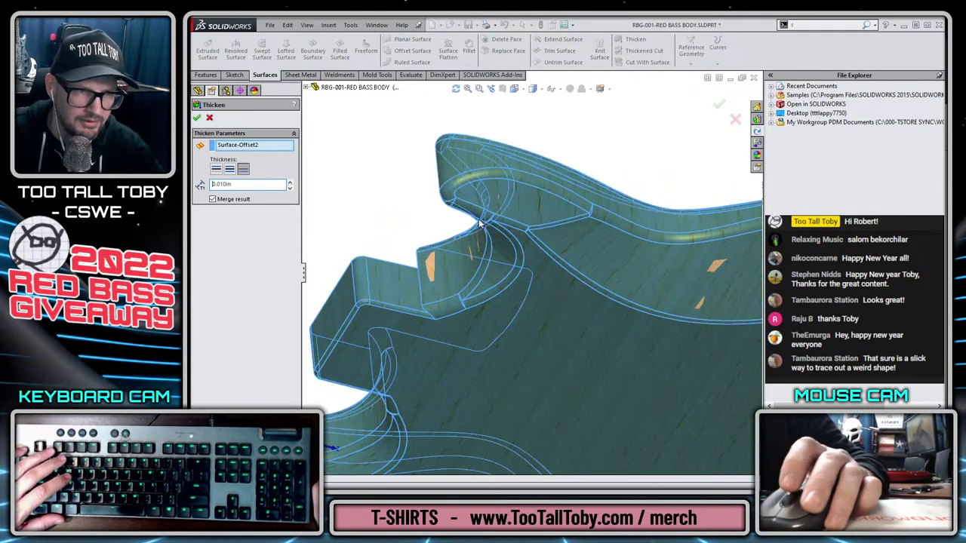
pyautogui.moveTo(424, 173); pyautogui.dragTo(485, 317, button='middle')
pyautogui.scroll(-3, 423, 128)
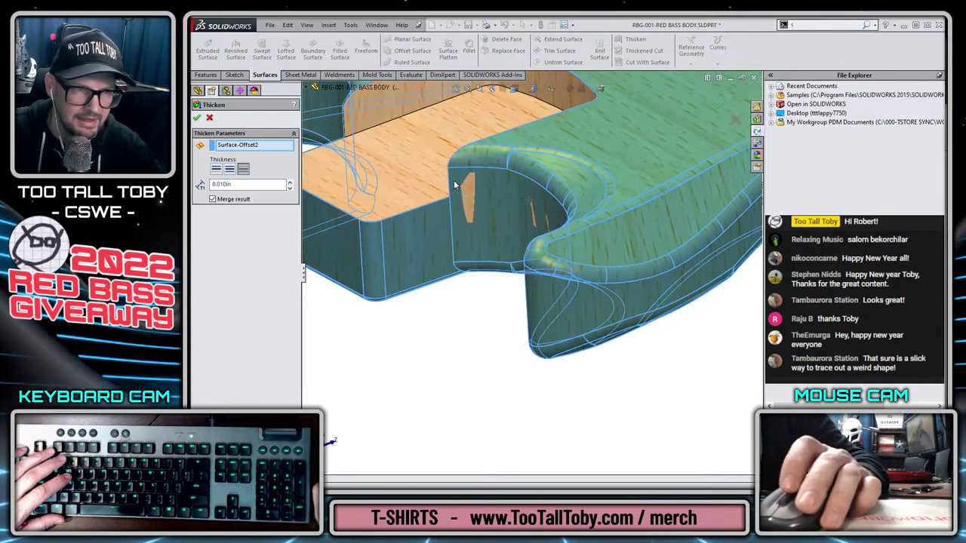
pyautogui.moveTo(468, 198)
pyautogui.mouseDown(button='middle')
pyautogui.moveTo(488, 173)
pyautogui.moveTo(479, 189)
pyautogui.mouseUp(button='middle')
pyautogui.scroll(5, 478, 188)
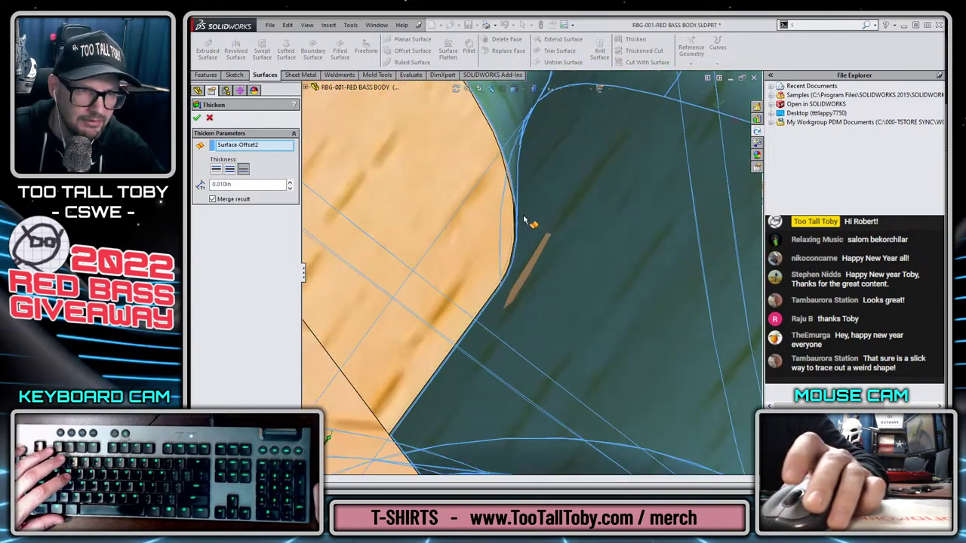
pyautogui.click(217, 172)
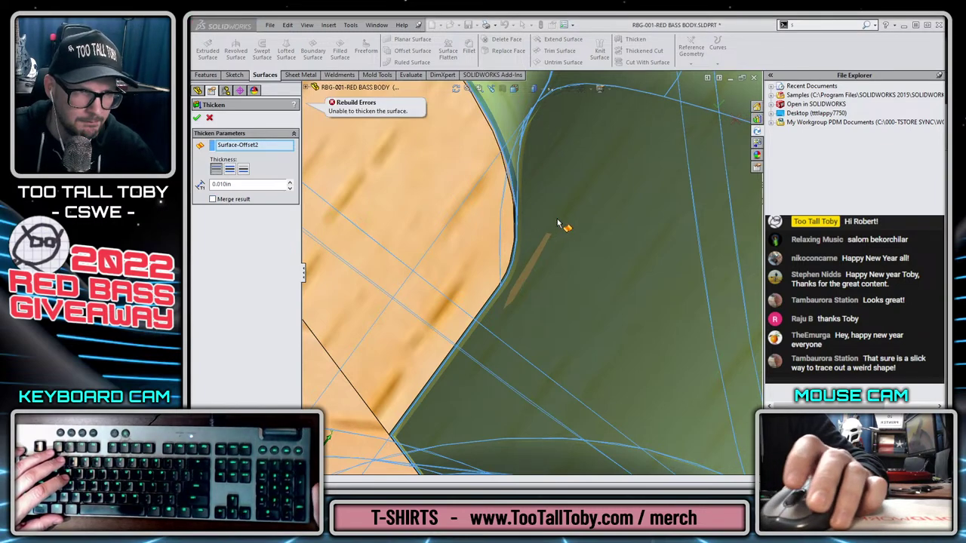
# Set the Thicken thickness to 0.005 in and retry thickening the offset surface.
pyautogui.press('f')
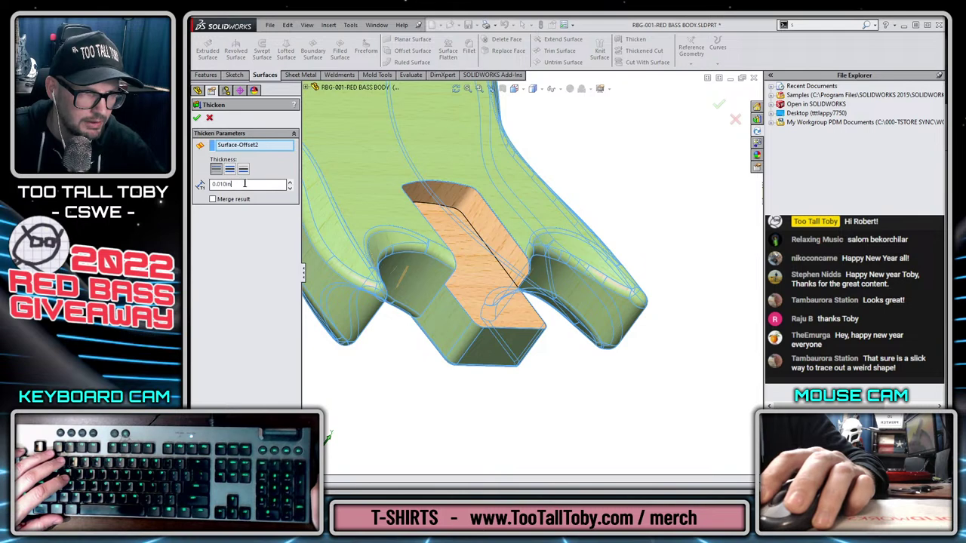
pyautogui.doubleClick(241, 184)
pyautogui.write('.0054')
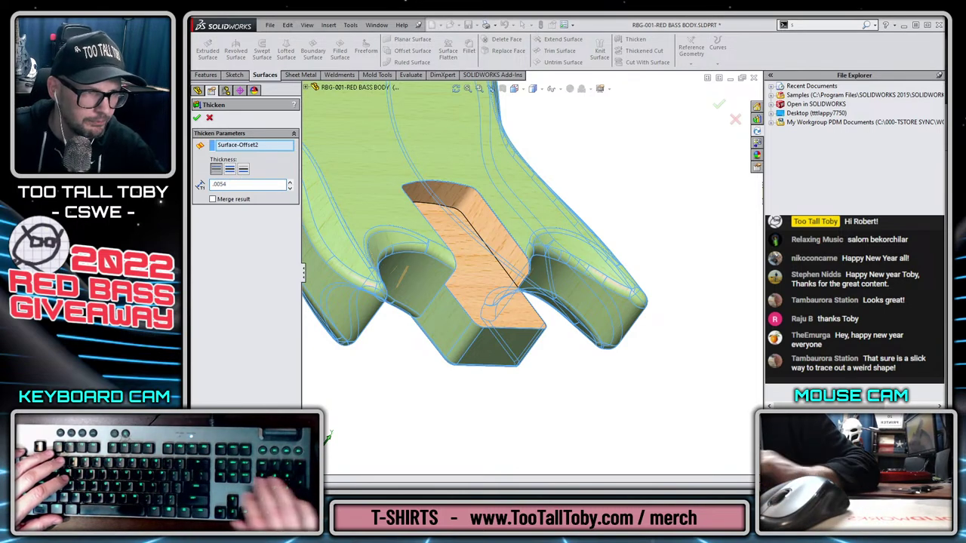
pyautogui.press('BackSpace')
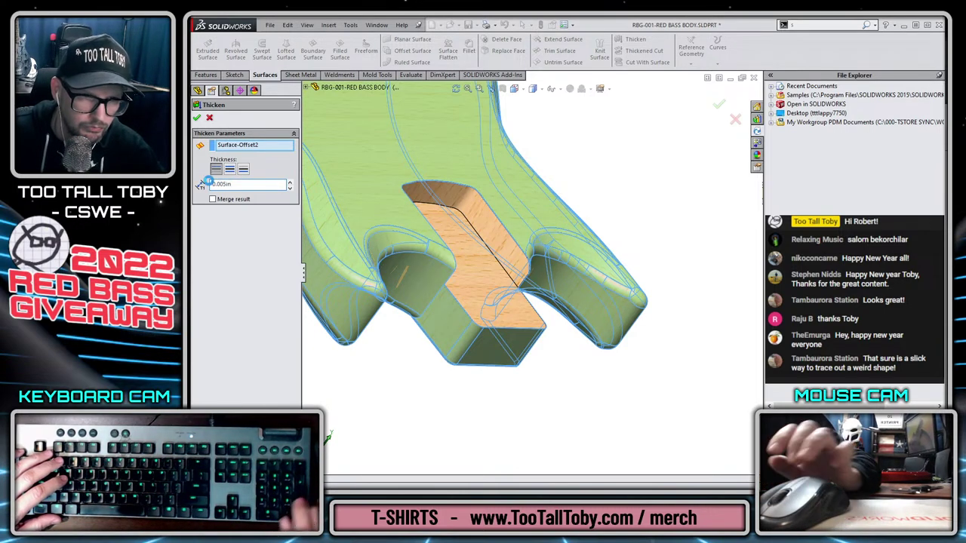
pyautogui.scroll(-8, 581, 269)
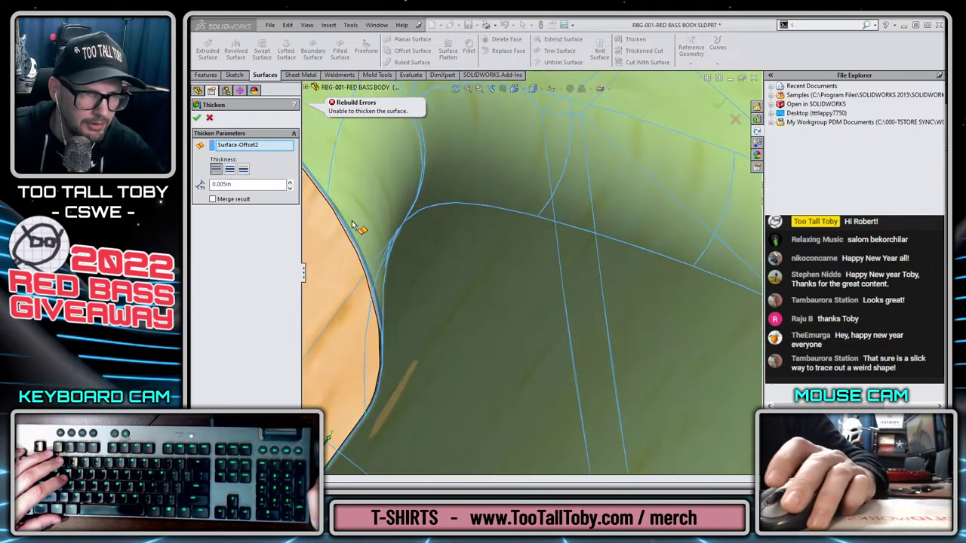
# Thicken the offset surface by 0.005 in on side 2, without merging it with the beech body.
pyautogui.scroll(-1, 351, 225)
pyautogui.scroll(3, 360, 282)
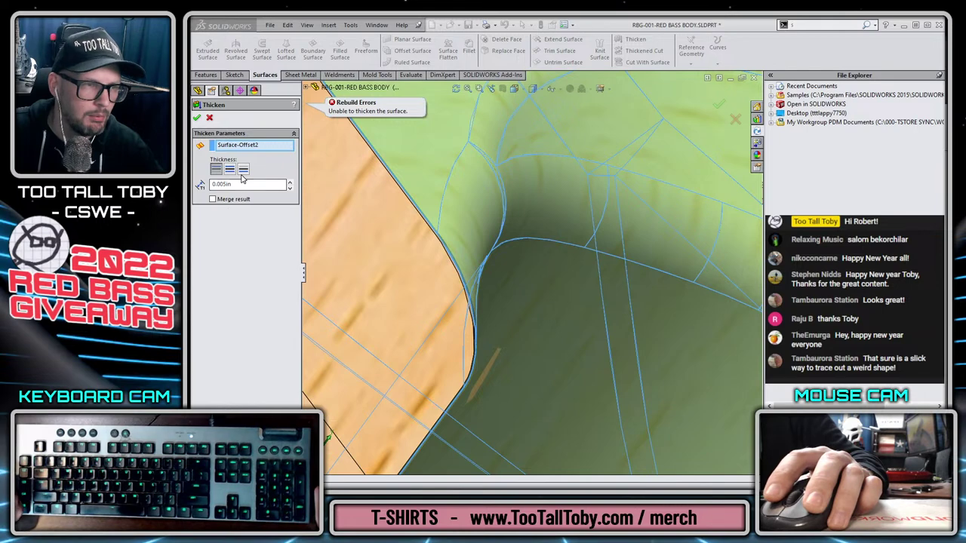
pyautogui.click(243, 172)
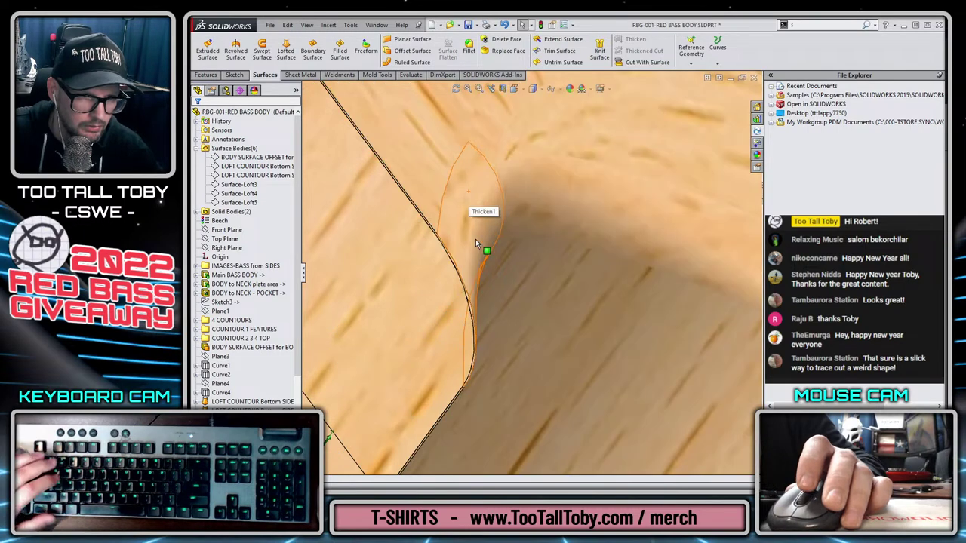
pyautogui.scroll(5, 529, 273)
pyautogui.press('f')
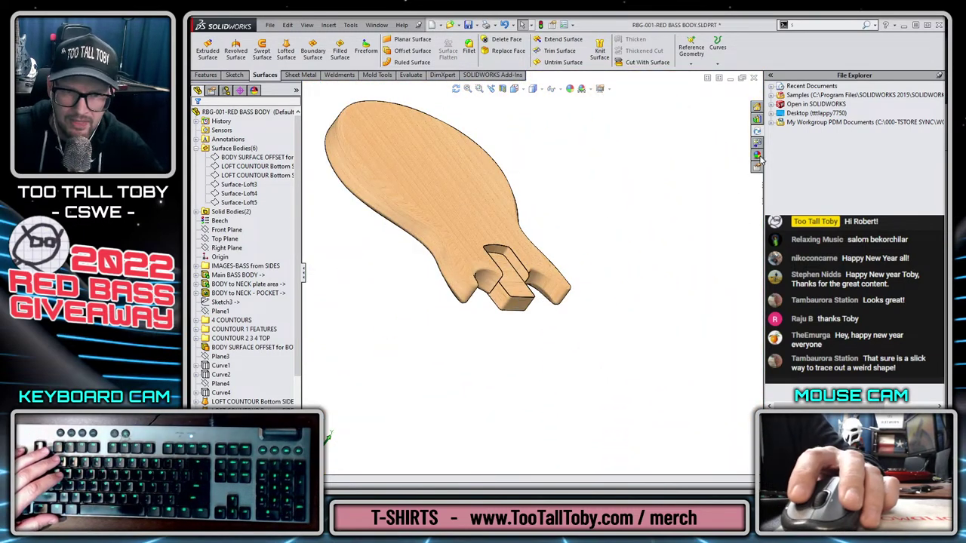
# Apply a red car paint appearance to the whole thickened body.
pyautogui.click(757, 155)
pyautogui.click(778, 103)
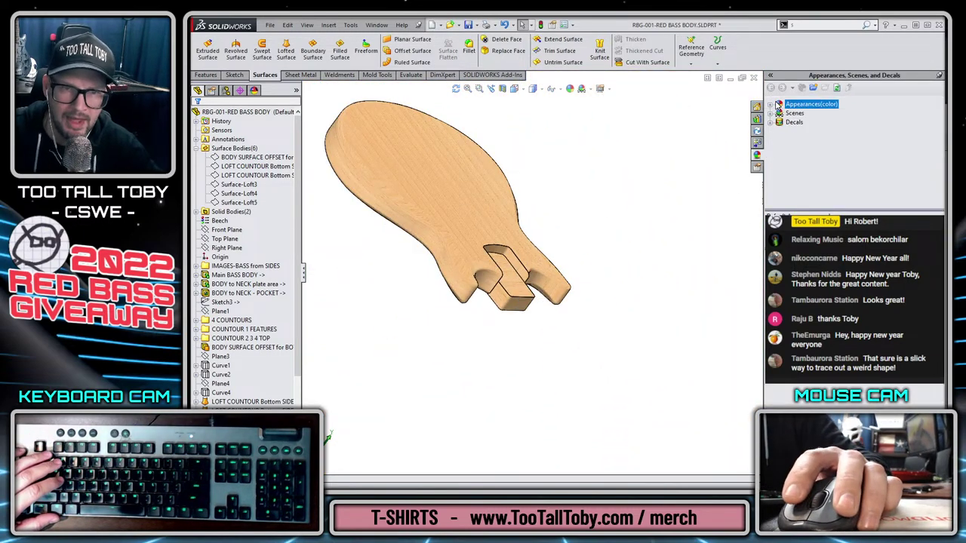
pyautogui.click(781, 113)
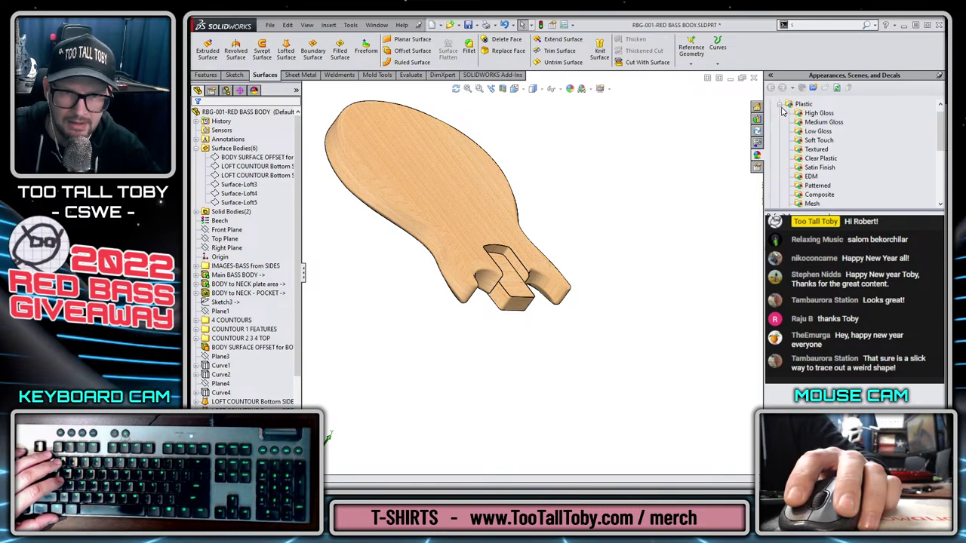
pyautogui.click(780, 105)
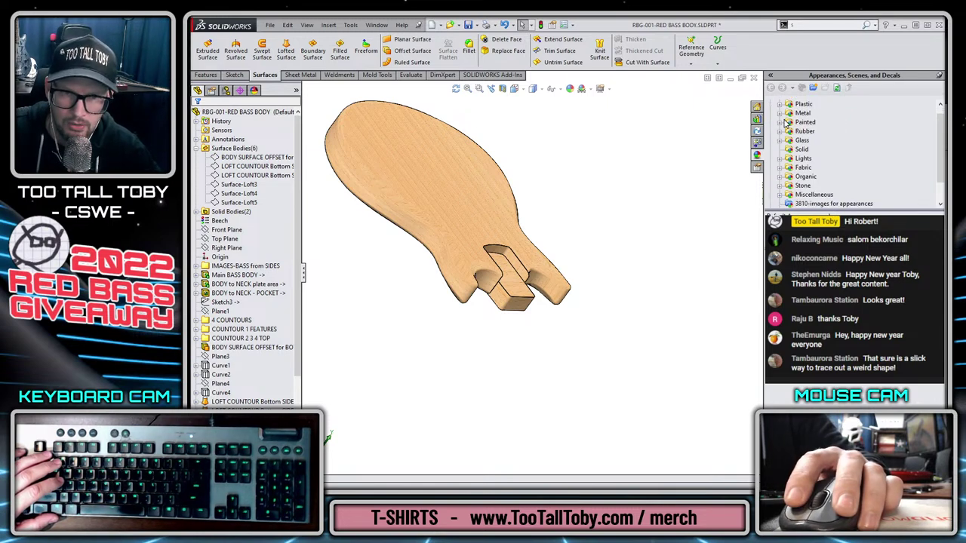
pyautogui.click(780, 122)
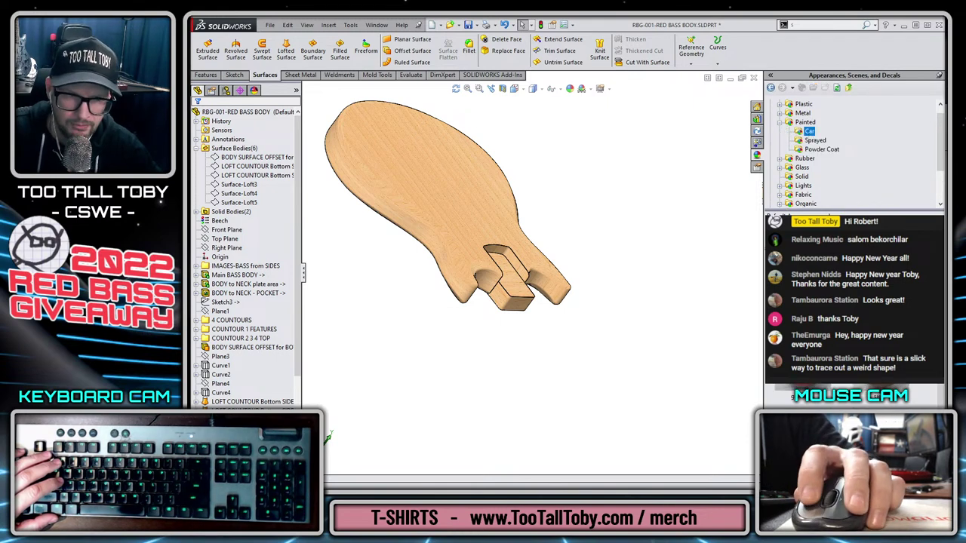
pyautogui.moveTo(792, 385); pyautogui.dragTo(453, 181)
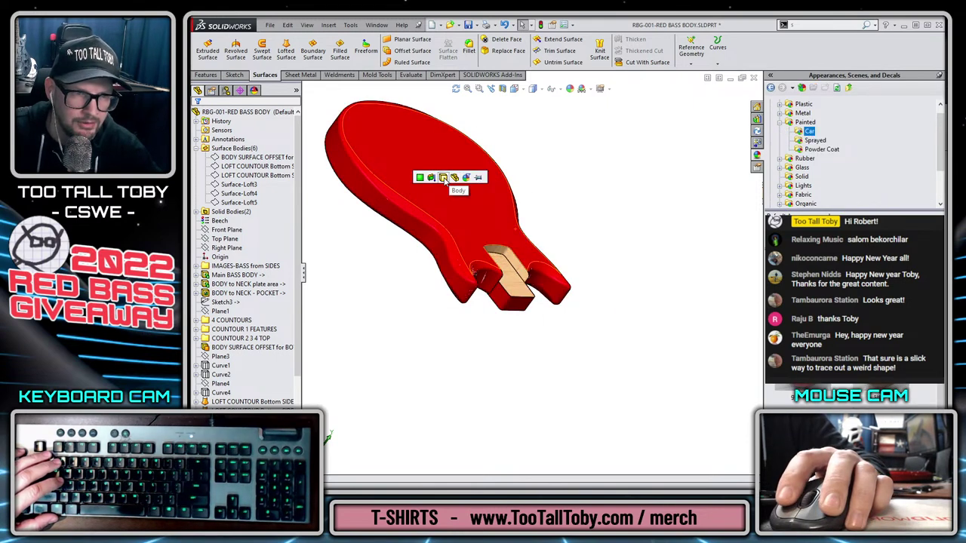
pyautogui.click(443, 178)
# Edit the Surface-Offset2 feature and set its offset distance to 0.01 in.
pyautogui.moveTo(596, 270); pyautogui.dragTo(457, 232, button='middle')
pyautogui.scroll(-4, 257, 362)
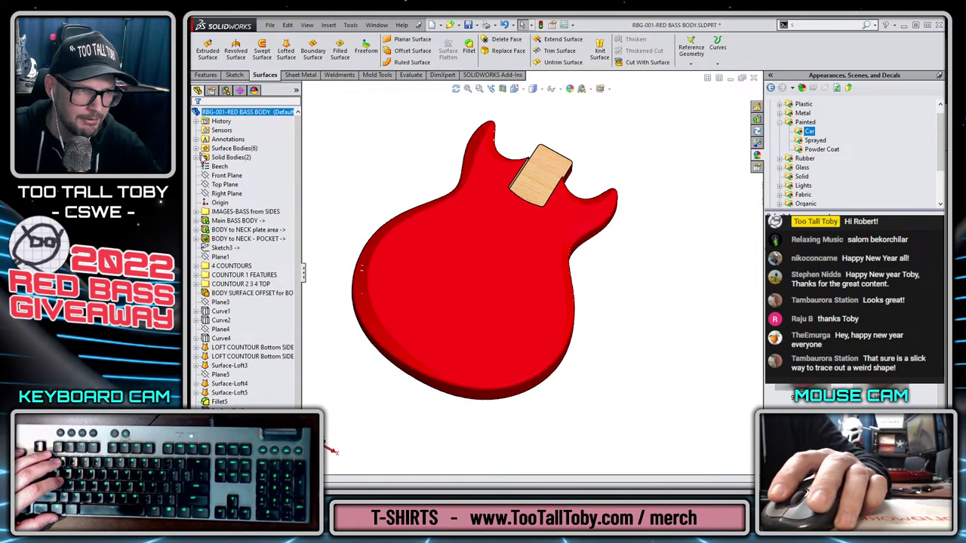
pyautogui.rightClick(224, 420)
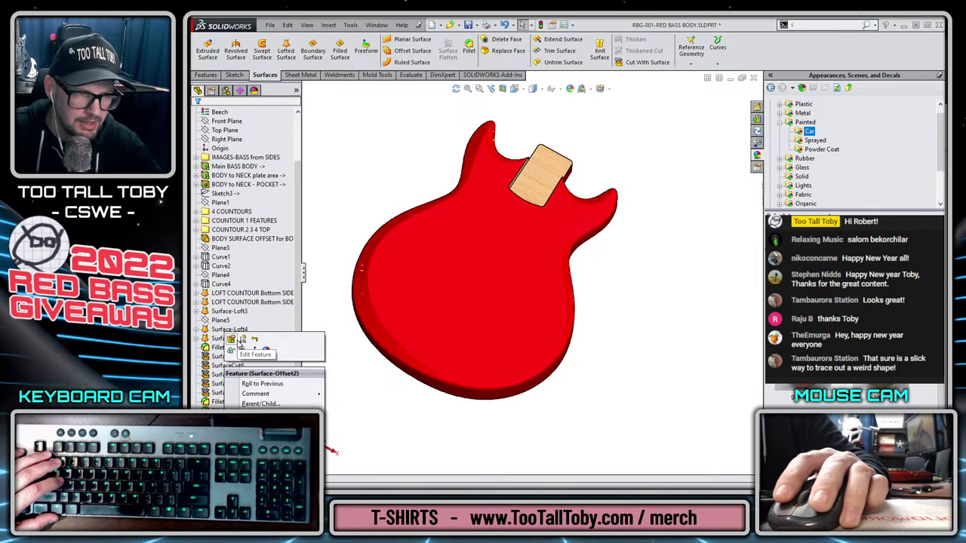
pyautogui.click(238, 344)
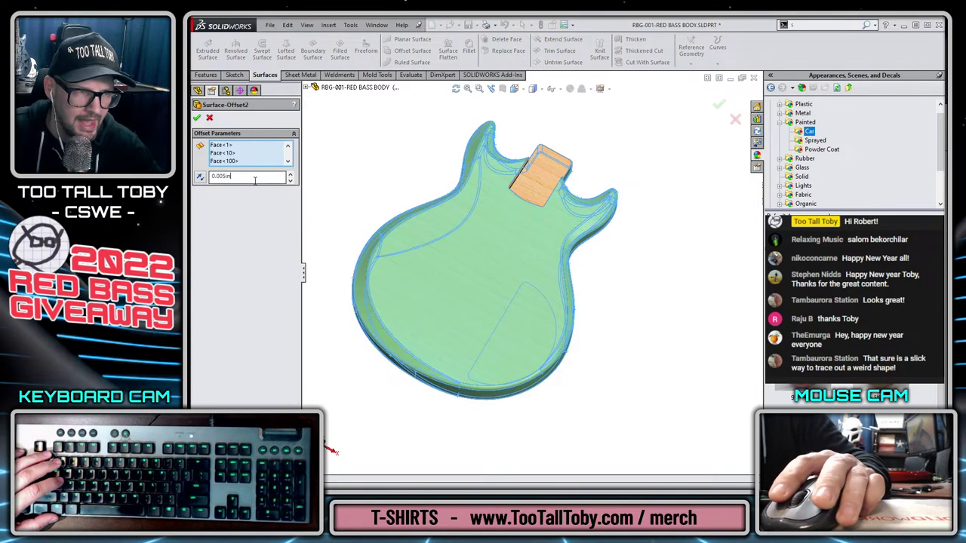
pyautogui.moveTo(255, 181); pyautogui.dragTo(188, 180)
pyautogui.write('.01')
pyautogui.press('Return')
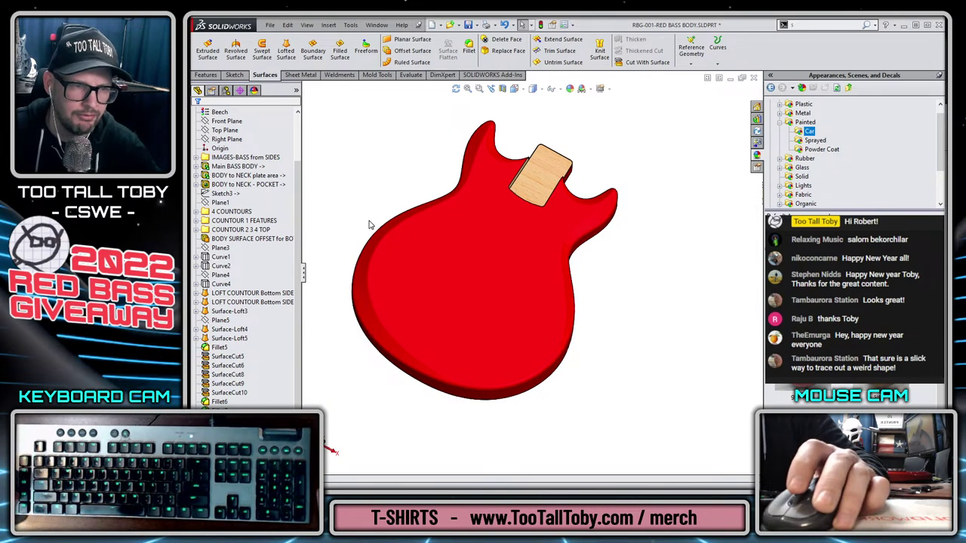
# Examine the red layer on the front and back of the body, around the neck pocket, horns and rear control cavity.
pyautogui.moveTo(370, 222); pyautogui.dragTo(330, 271, button='middle')
pyautogui.scroll(-5, 468, 204)
pyautogui.moveTo(568, 121); pyautogui.dragTo(549, 137, button='middle')
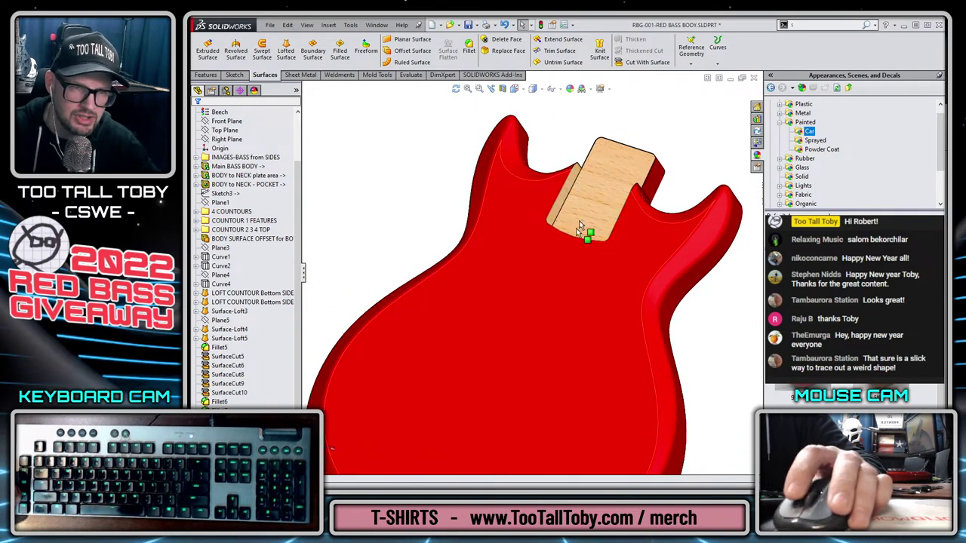
pyautogui.scroll(3, 573, 210)
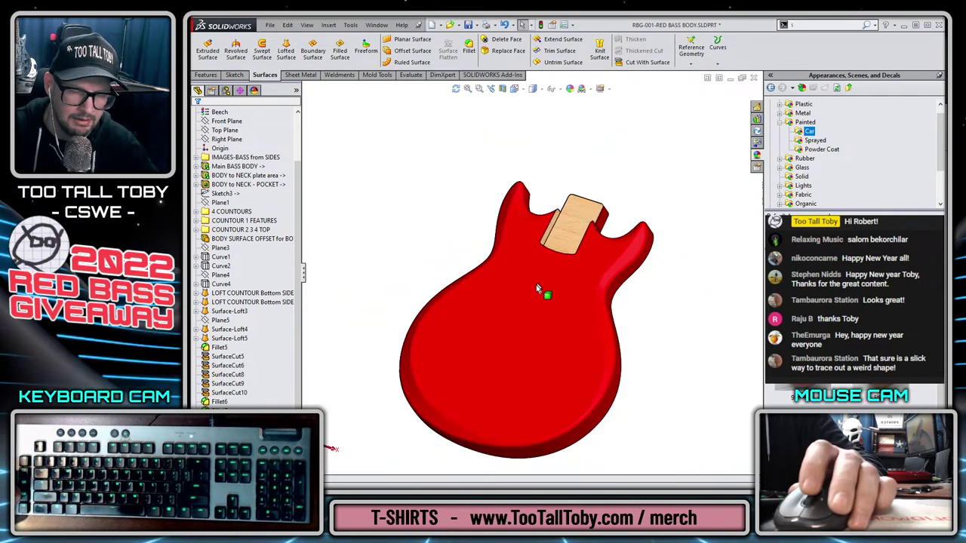
pyautogui.scroll(-2, 539, 289)
pyautogui.moveTo(407, 310); pyautogui.dragTo(528, 328, button='middle')
pyautogui.scroll(3, 583, 326)
pyautogui.scroll(-3, 371, 326)
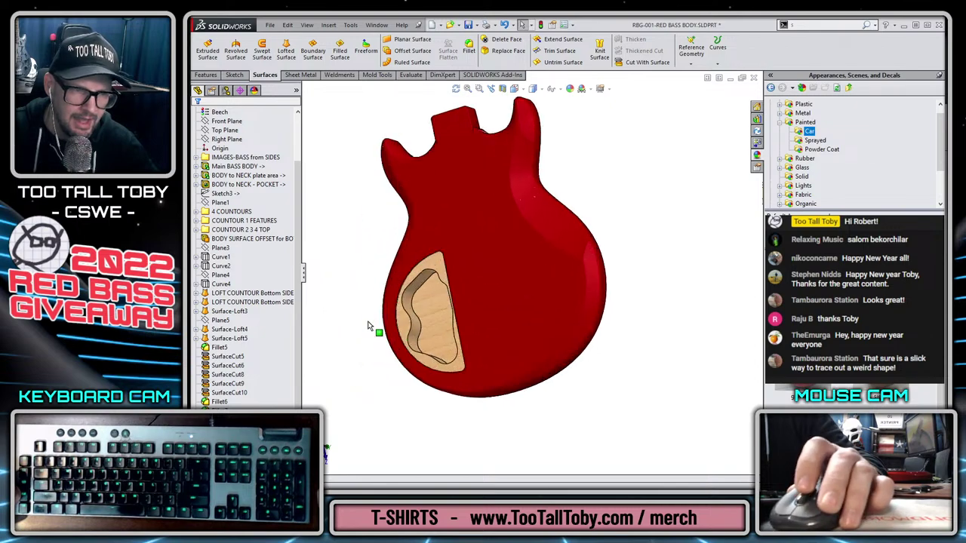
pyautogui.moveTo(371, 326); pyautogui.dragTo(422, 354, button='middle')
pyautogui.scroll(-2, 421, 354)
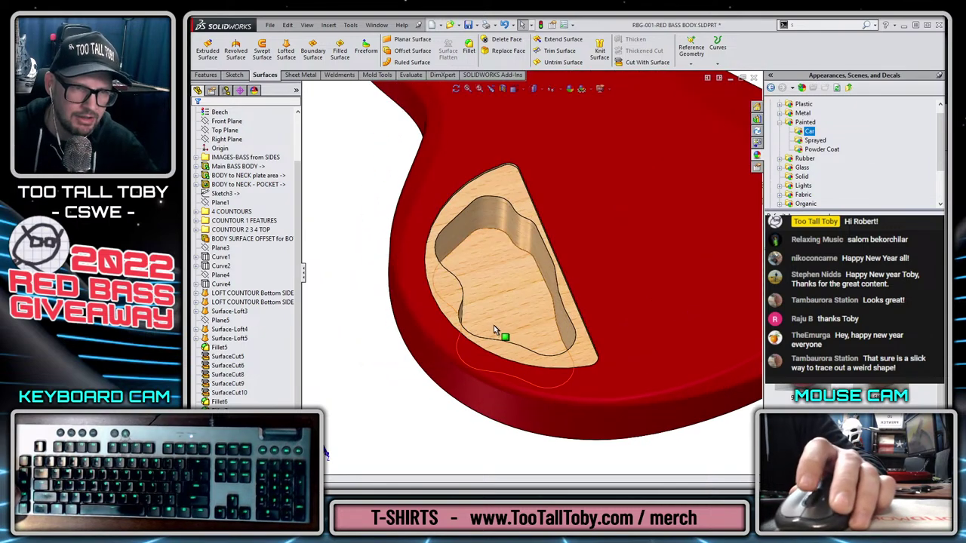
pyautogui.moveTo(530, 261); pyautogui.dragTo(403, 297, button='middle')
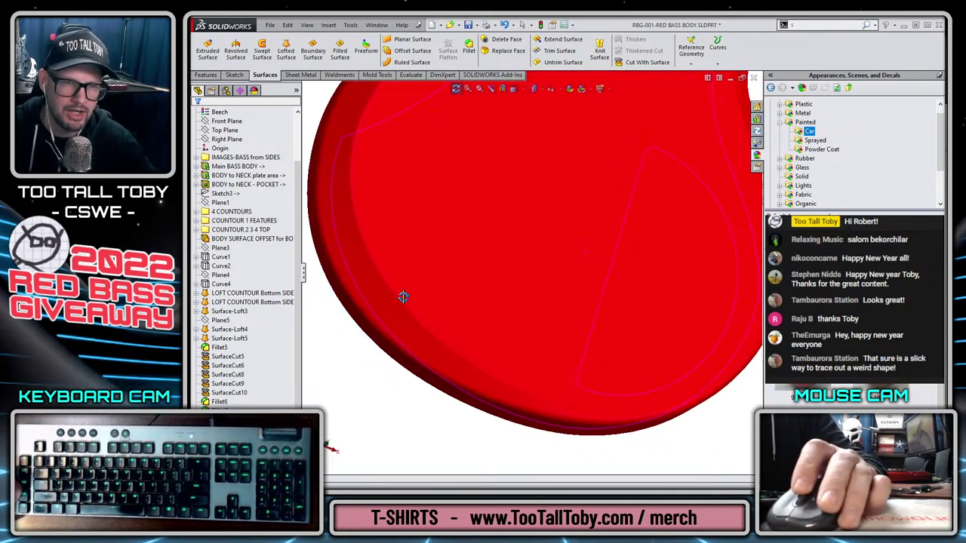
pyautogui.scroll(3, 445, 281)
pyautogui.moveTo(544, 208); pyautogui.dragTo(556, 226, button='middle')
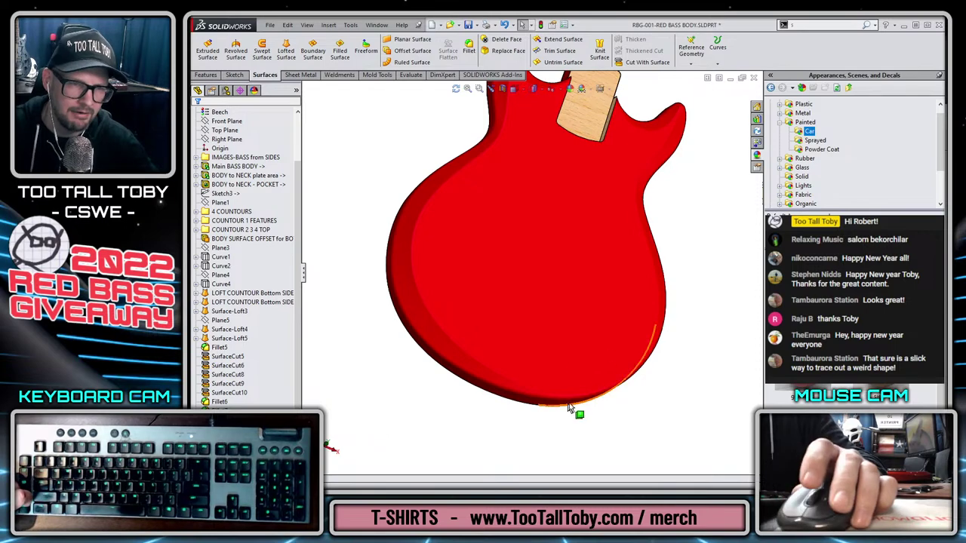
pyautogui.moveTo(533, 370); pyautogui.dragTo(510, 390, button='middle')
pyautogui.scroll(4, 511, 390)
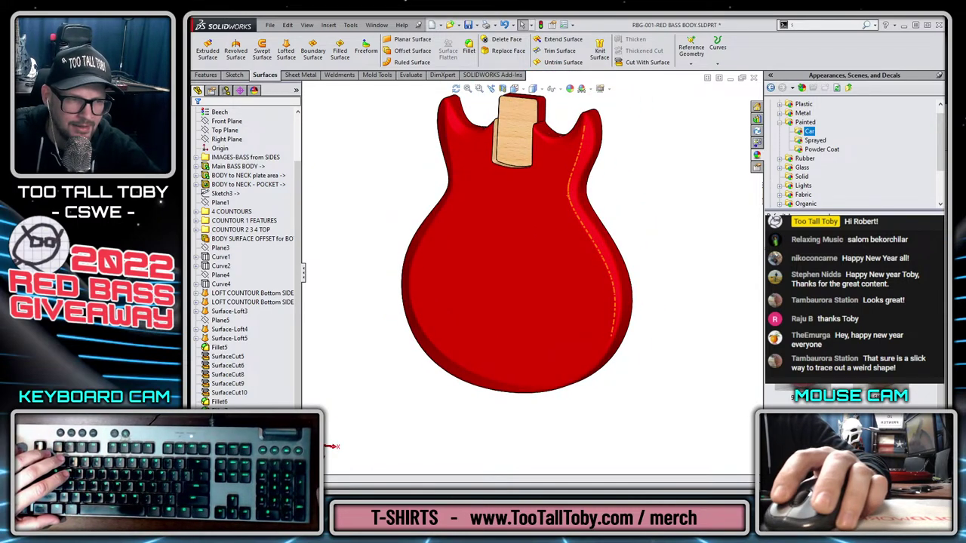
# Undo the red layer changes to return to the bare beech body.
pyautogui.hotkey('ctrl', 'z')
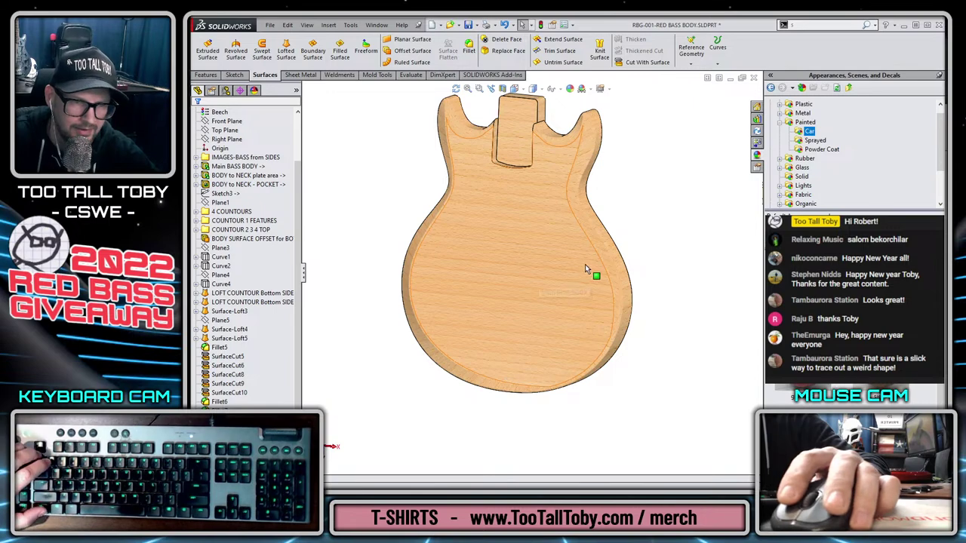
pyautogui.hotkey('ctrl', '1')
pyautogui.press('Up')
pyautogui.press('Up')
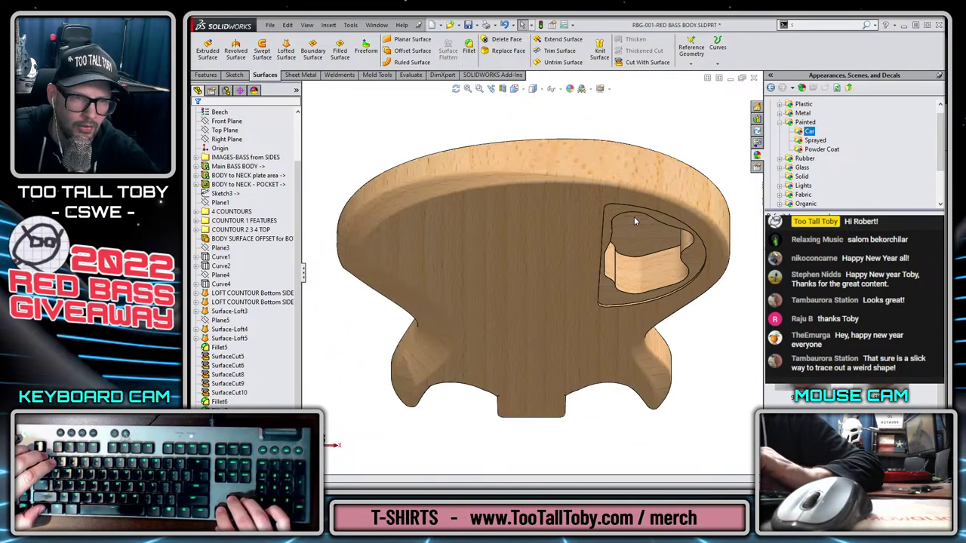
# Sketch two vertically aligned circles of about 0.17 in radius on the floor of the rear control cavity, using the CORRECT BOTTOM view.
pyautogui.press('space')
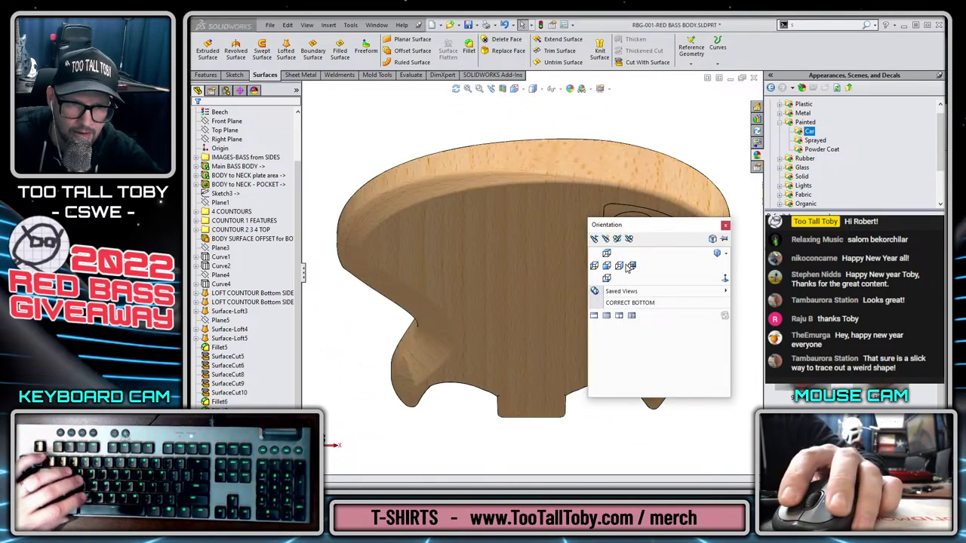
pyautogui.click(632, 304)
pyautogui.scroll(-4, 459, 326)
pyautogui.click(491, 276)
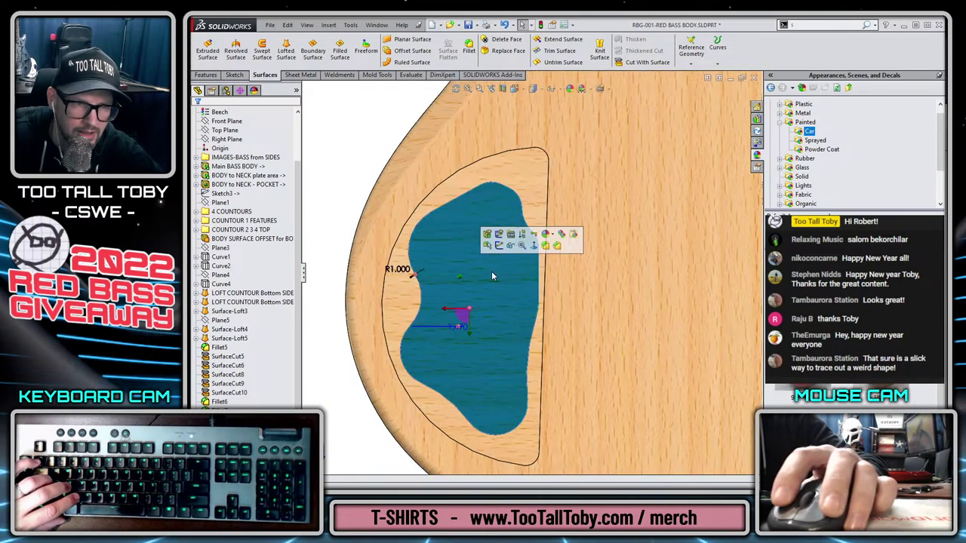
pyautogui.click(499, 245)
pyautogui.press('s')
pyautogui.click(515, 309)
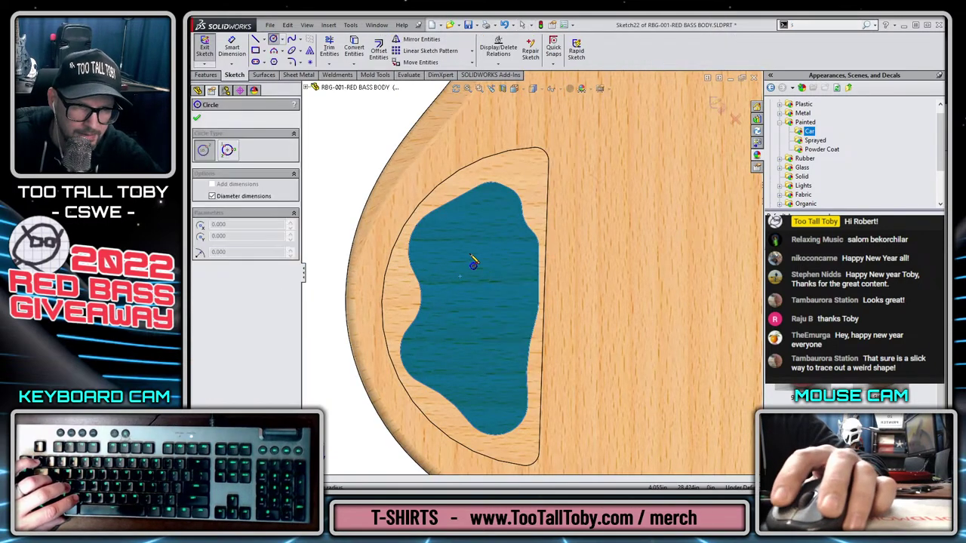
pyautogui.click(469, 253)
pyautogui.click(469, 334)
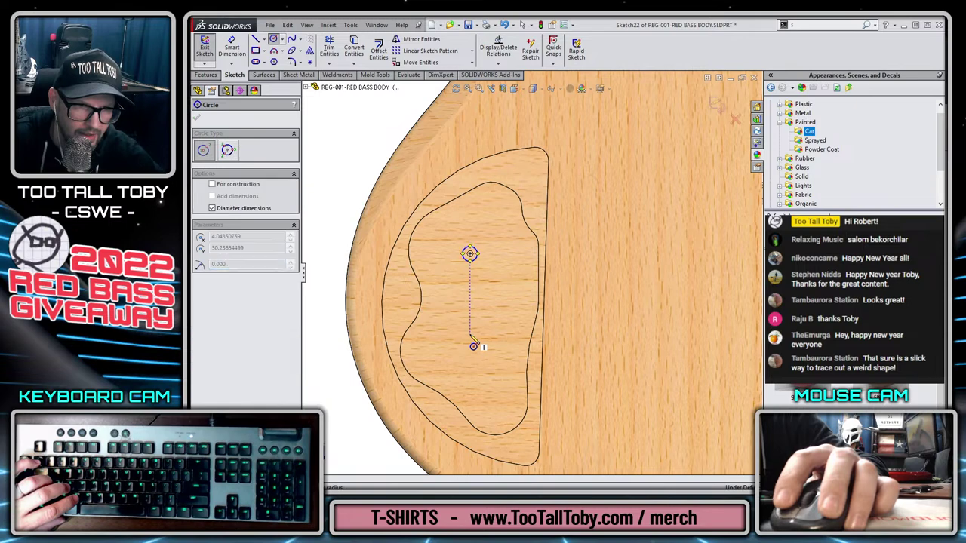
pyautogui.click(470, 341)
# Cut the two circles through all as knob holes in the control cavity floor.
pyautogui.press('s')
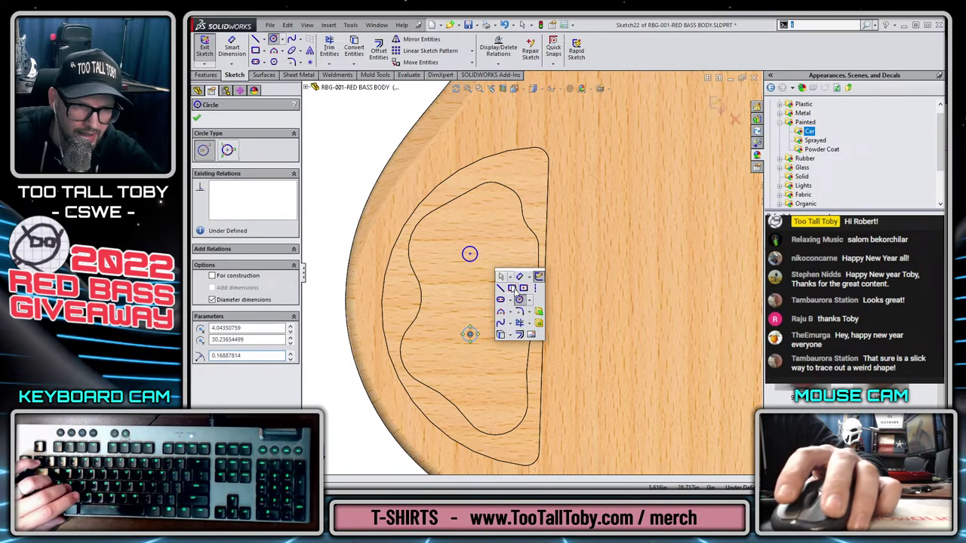
pyautogui.click(538, 324)
pyautogui.click(232, 176)
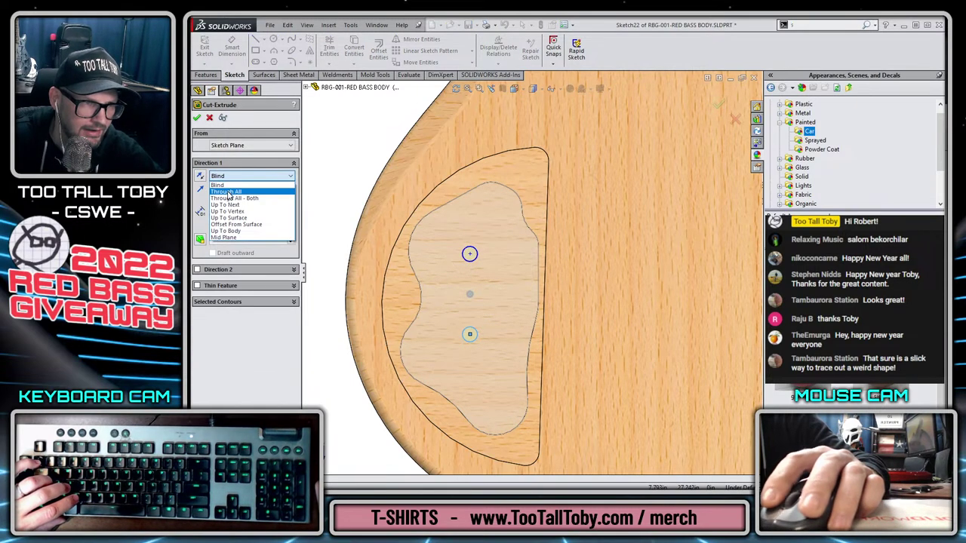
pyautogui.click(228, 192)
pyautogui.press('Return')
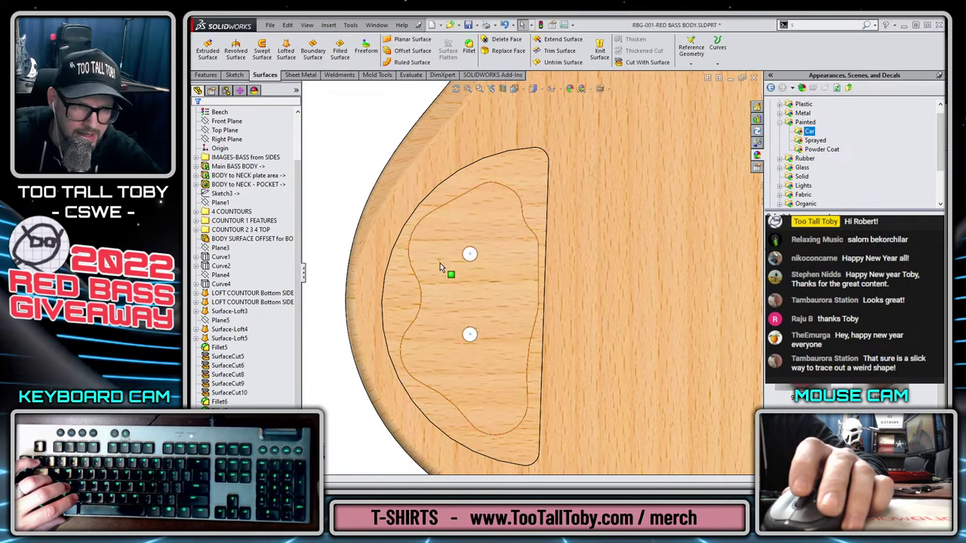
# Sketch a horizontal rectangle in the middle of the body's front face below the neck pocket, and widen it slightly toward the bass side.
pyautogui.press('z')
pyautogui.press('z')
pyautogui.press('Right')
pyautogui.press('Right')
pyautogui.press('Right')
pyautogui.press('Right')
pyautogui.press('Right')
pyautogui.press('Right')
pyautogui.press('Right')
pyautogui.press('Right')
pyautogui.press('Right')
pyautogui.press('Right')
pyautogui.press('Right')
pyautogui.press('Right')
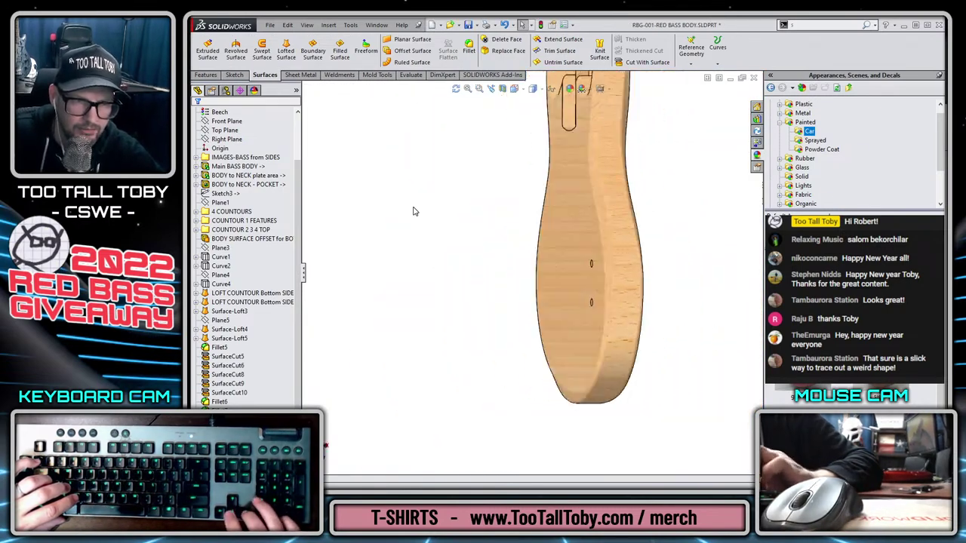
pyautogui.click(490, 214)
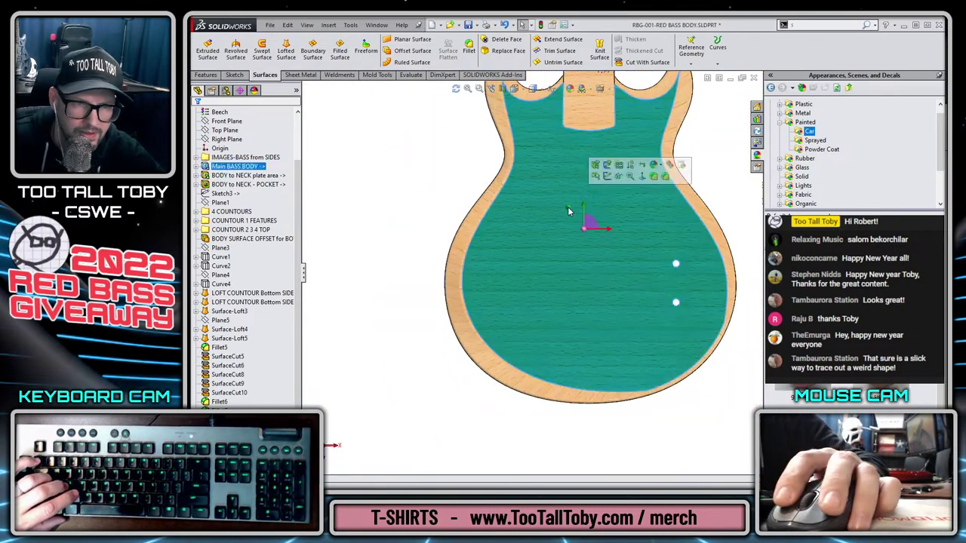
pyautogui.click(594, 188)
pyautogui.press('s')
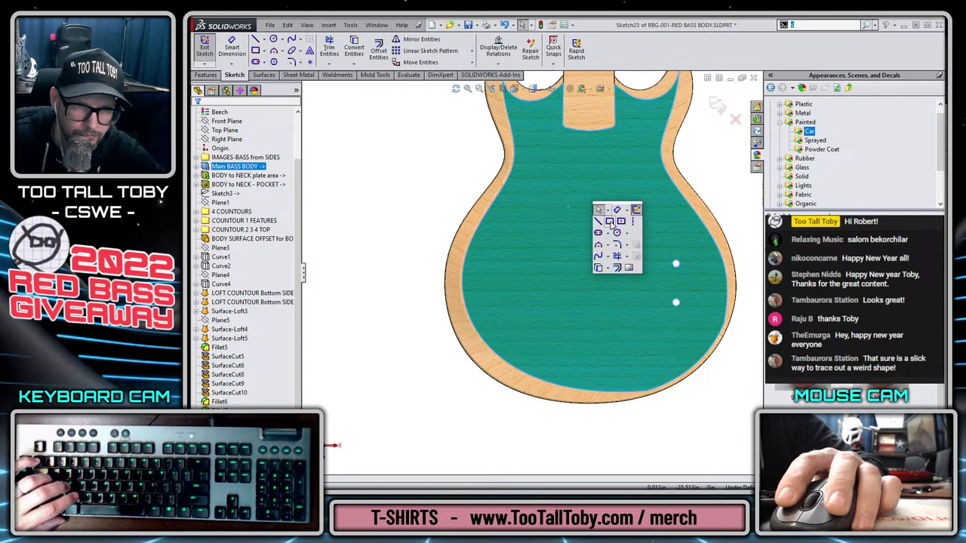
pyautogui.click(609, 222)
pyautogui.click(563, 212)
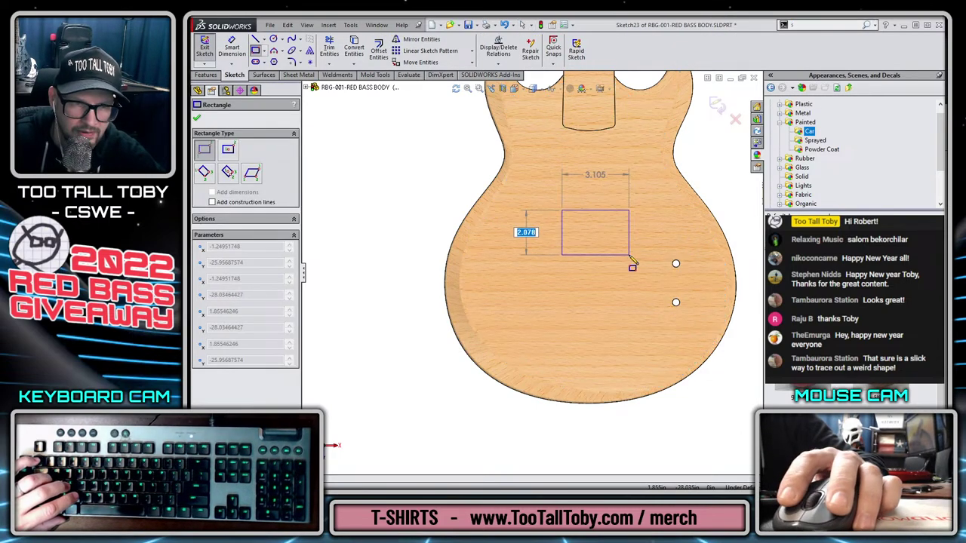
pyautogui.click(632, 246)
pyautogui.press('Escape')
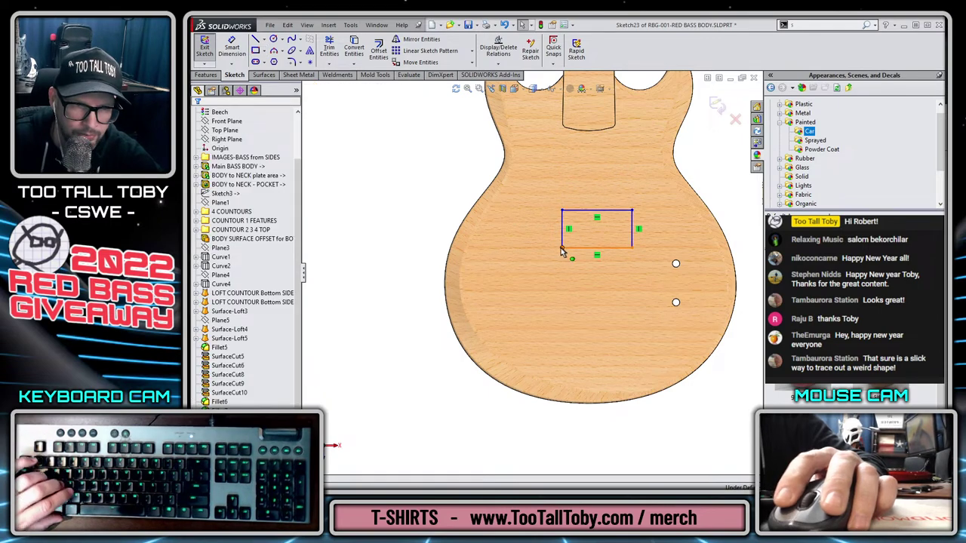
pyautogui.moveTo(562, 247); pyautogui.dragTo(552, 246)
# Cut the rectangle 0.5 in deep into the front face as a blind pocket.
pyautogui.press('s')
pyautogui.click(616, 278)
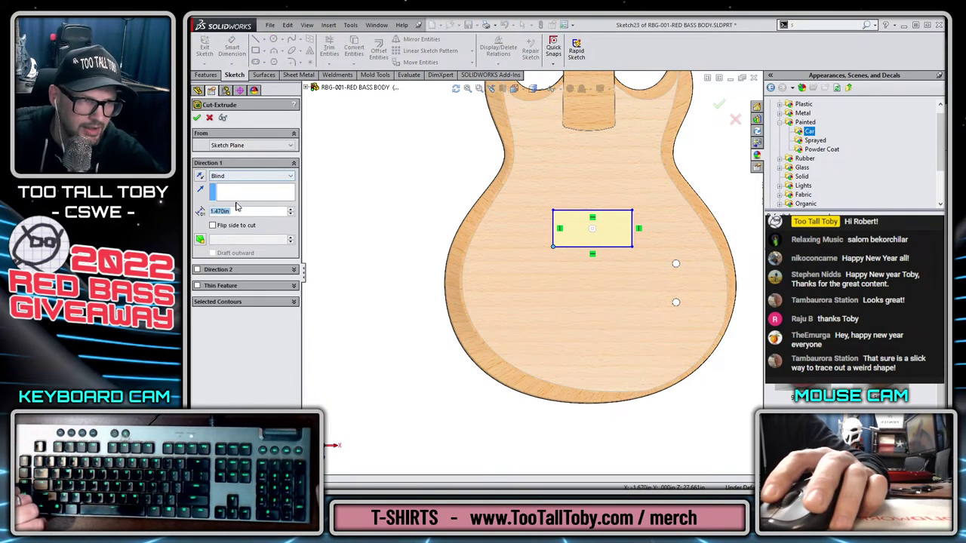
pyautogui.write('0.5')
pyautogui.press('Return')
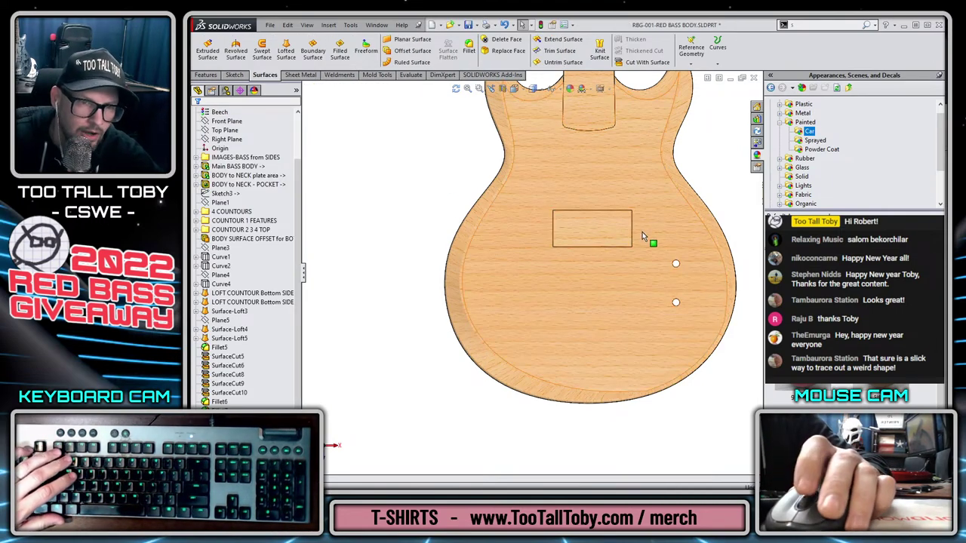
# Examine the red body from the front and rear, including the pickup pocket, the two knob holes and the control cavity.
pyautogui.moveTo(642, 232); pyautogui.dragTo(668, 281, button='middle')
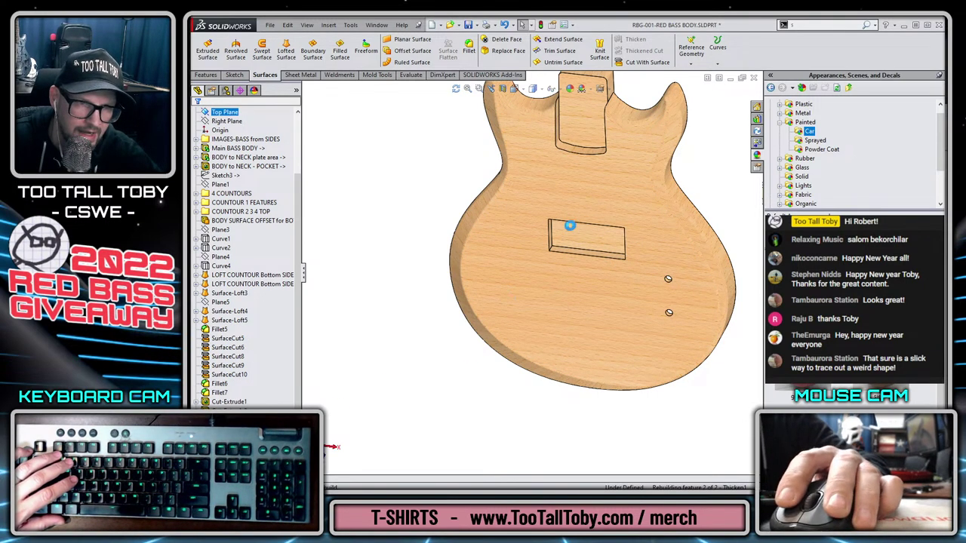
pyautogui.scroll(2, 626, 226)
pyautogui.scroll(-1, 619, 204)
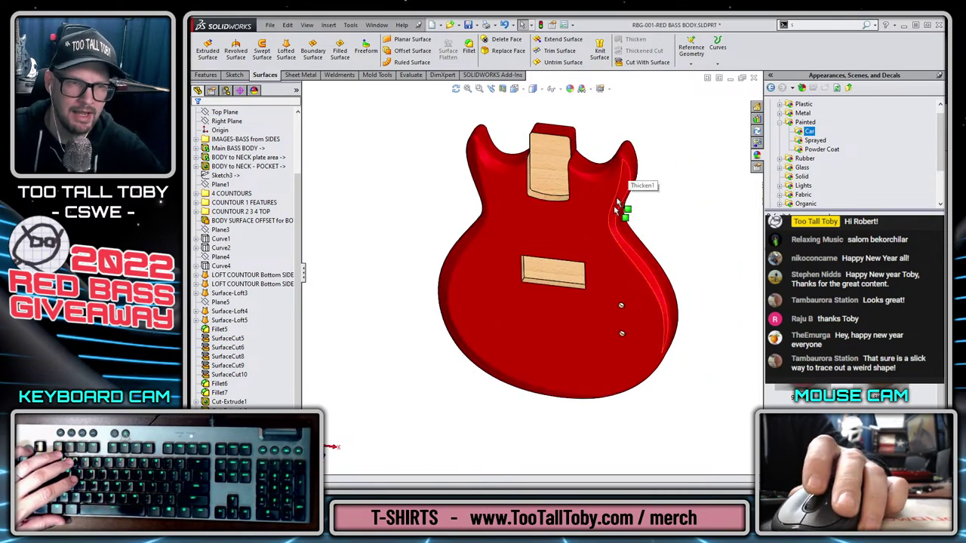
pyautogui.moveTo(465, 319); pyautogui.dragTo(442, 334, button='middle')
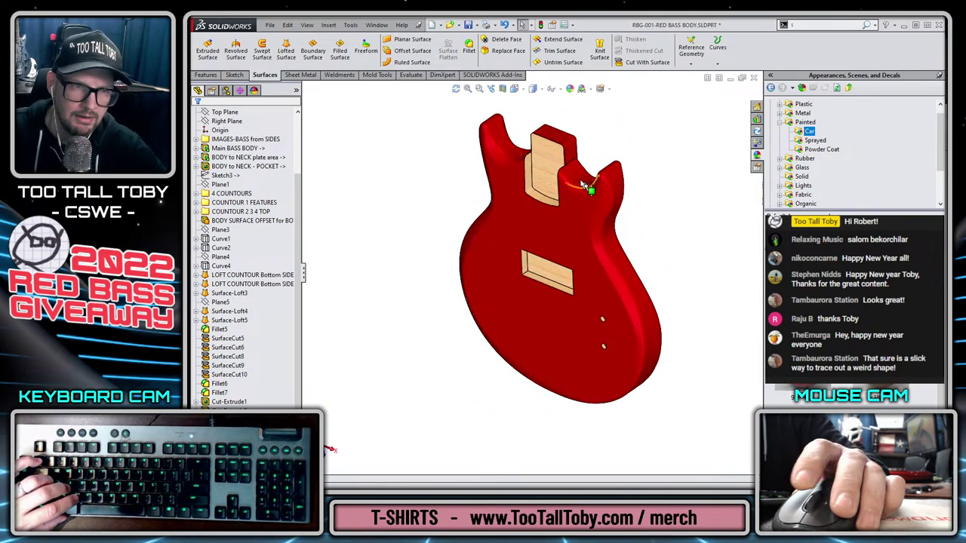
pyautogui.scroll(-3, 547, 171)
pyautogui.scroll(-1, 545, 167)
pyautogui.scroll(2, 535, 344)
pyautogui.scroll(-2, 480, 428)
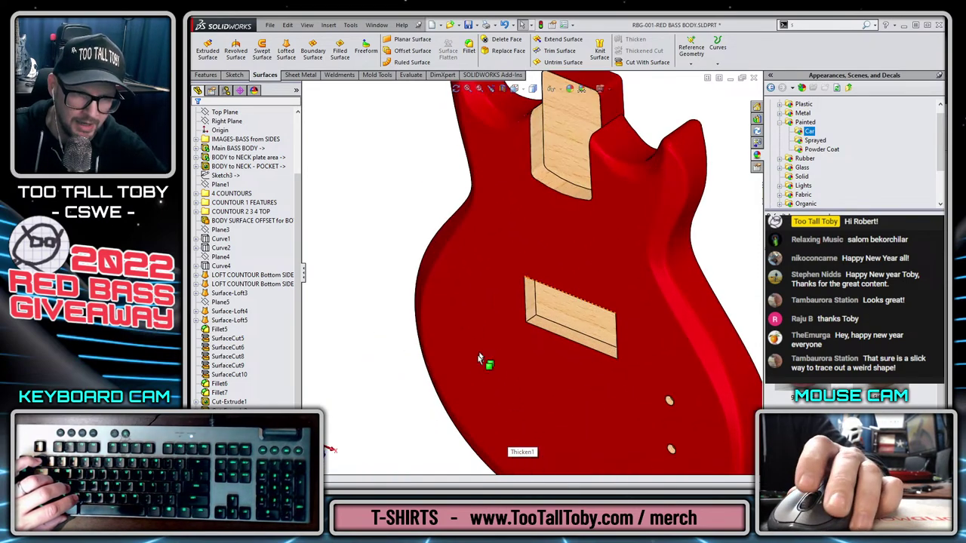
pyautogui.middleClick(471, 370)
pyautogui.moveTo(472, 371); pyautogui.dragTo(649, 400, button='middle')
pyautogui.scroll(4, 478, 323)
pyautogui.scroll(-2, 418, 222)
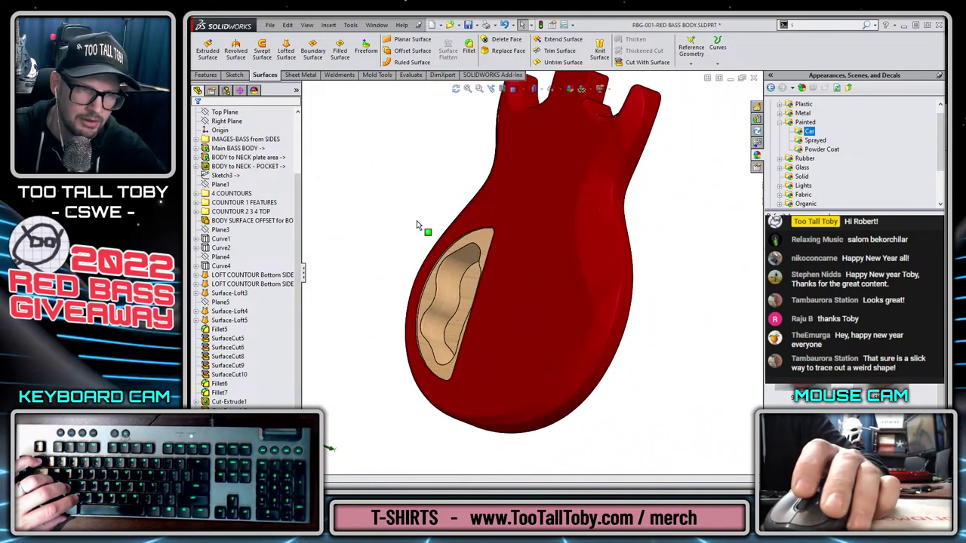
pyautogui.scroll(2, 423, 225)
pyautogui.scroll(-1, 466, 242)
pyautogui.moveTo(466, 241); pyautogui.dragTo(384, 215, button='middle')
pyautogui.scroll(2, 502, 284)
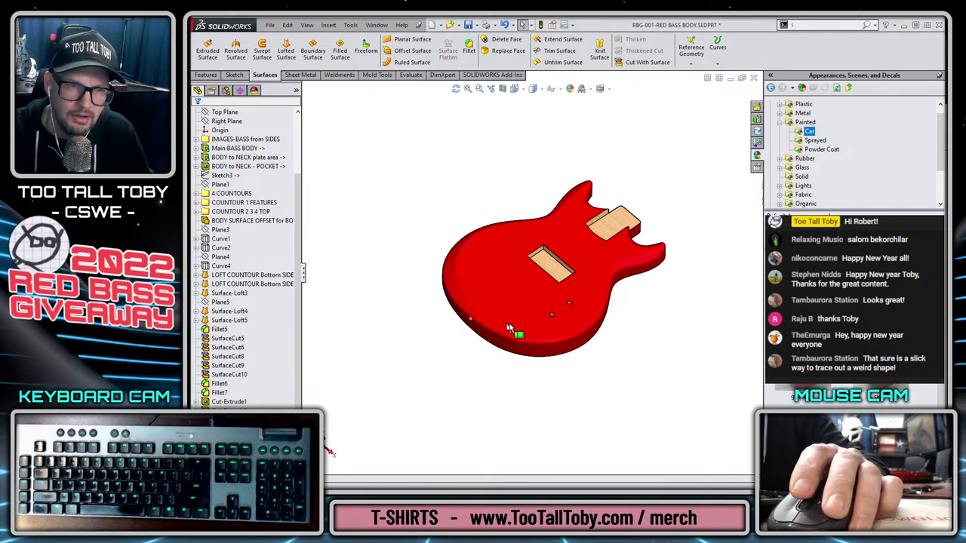
pyautogui.scroll(-3, 565, 277)
pyautogui.scroll(-1, 564, 277)
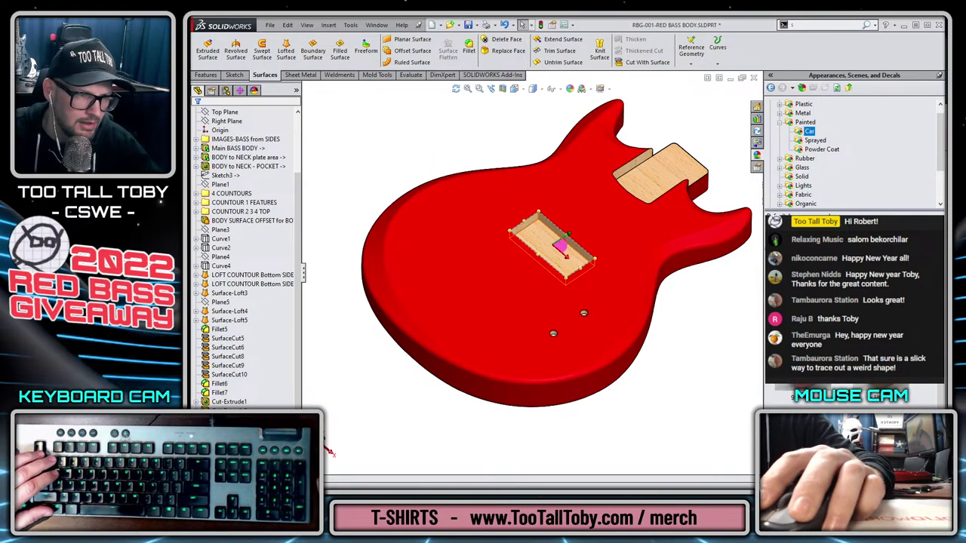
# Open the pickup pocket sketch for editing in a face-on view and show the reference picture "IMAGE-BASS from TOP for COUNTOURS".
pyautogui.click(264, 434)
pyautogui.hotkey('ctrl', '8')
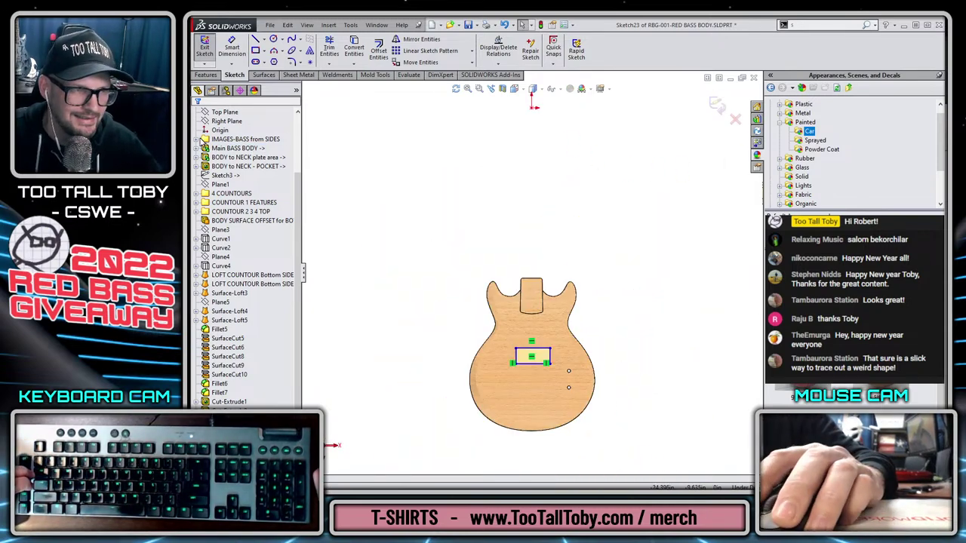
pyautogui.click(197, 139)
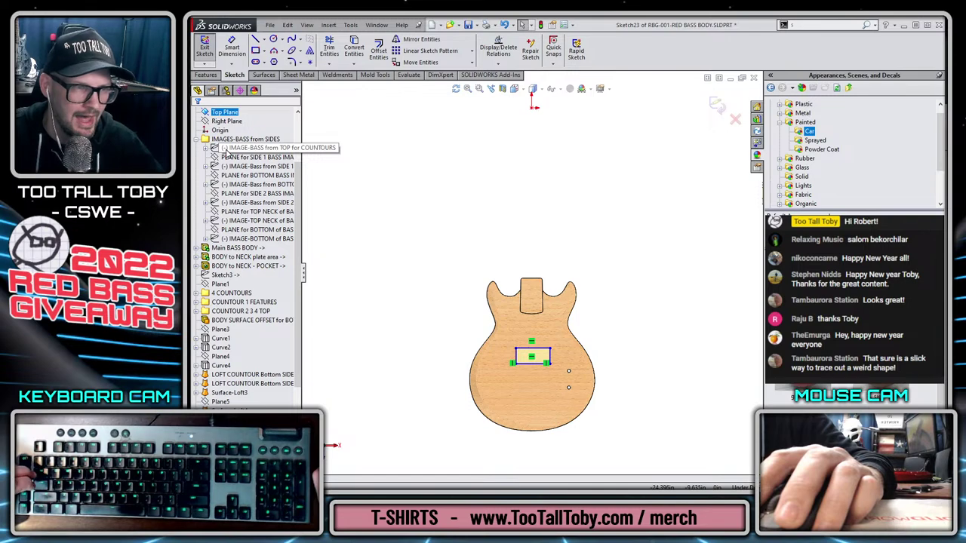
pyautogui.rightClick(243, 148)
pyautogui.click(233, 136)
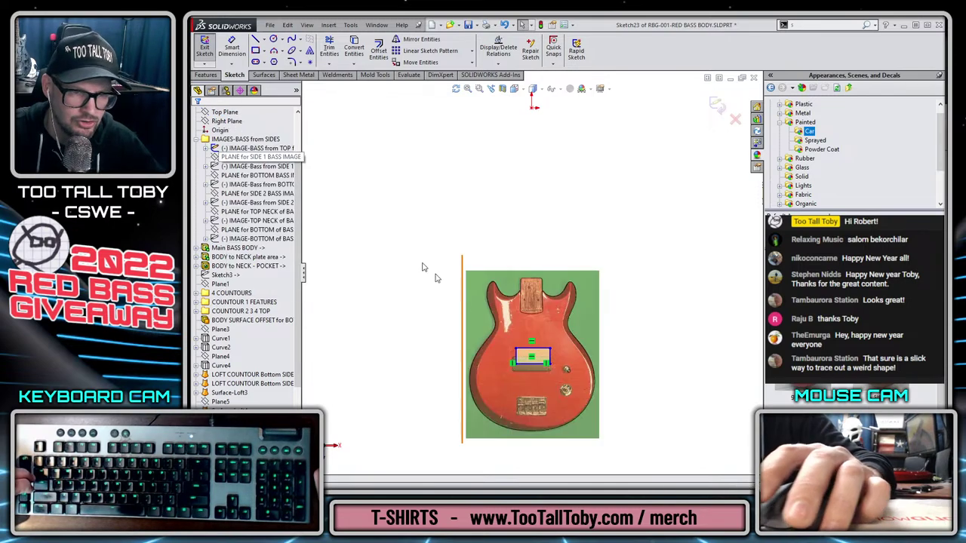
# Move two opposite corners of the pocket rectangle so it matches the outline of the pickup in the reference photo.
pyautogui.scroll(-6, 554, 374)
pyautogui.scroll(-1, 528, 301)
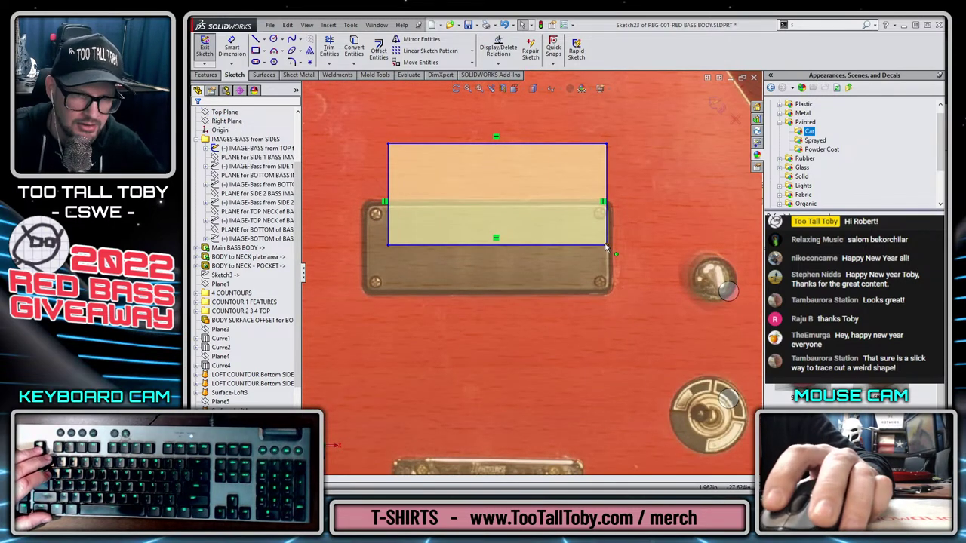
pyautogui.moveTo(606, 246); pyautogui.dragTo(612, 292)
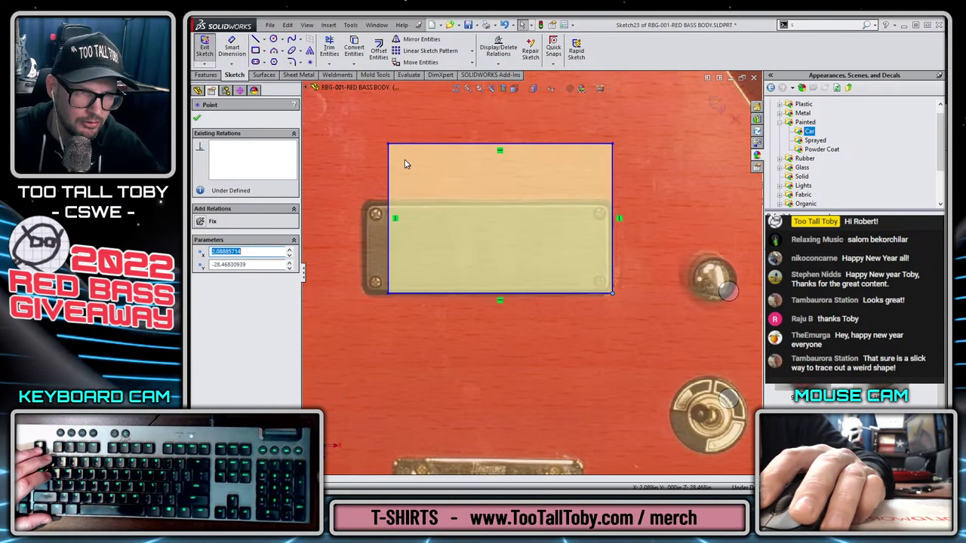
pyautogui.moveTo(388, 144)
pyautogui.mouseDown()
pyautogui.moveTo(362, 202)
pyautogui.moveTo(389, 264)
pyautogui.moveTo(668, 328)
pyautogui.mouseUp()
pyautogui.press('Escape')
# Round all four corners of the pocket rectangle with 0.2 in sketch fillets and finish the sketch.
pyautogui.click(292, 61)
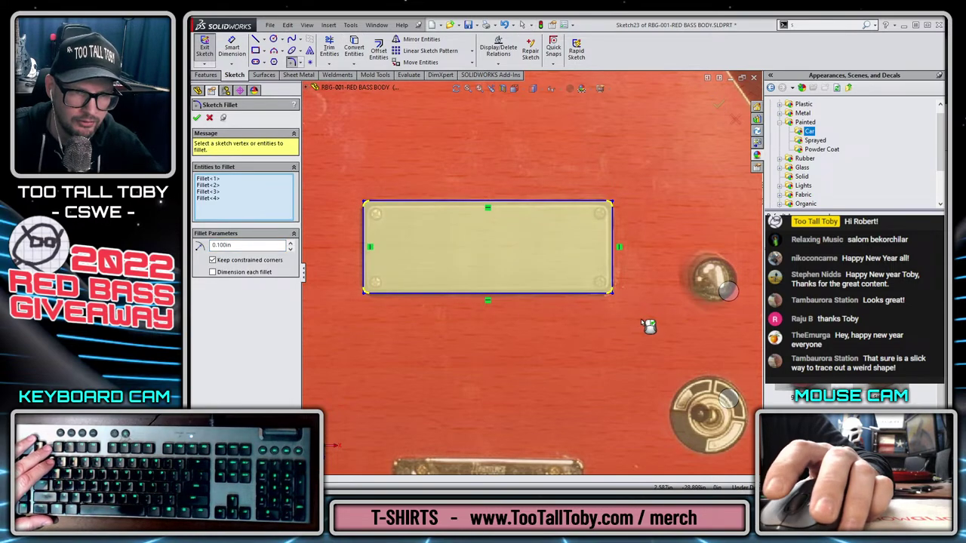
pyautogui.doubleClick(258, 245)
pyautogui.write('.2')
pyautogui.press('Return')
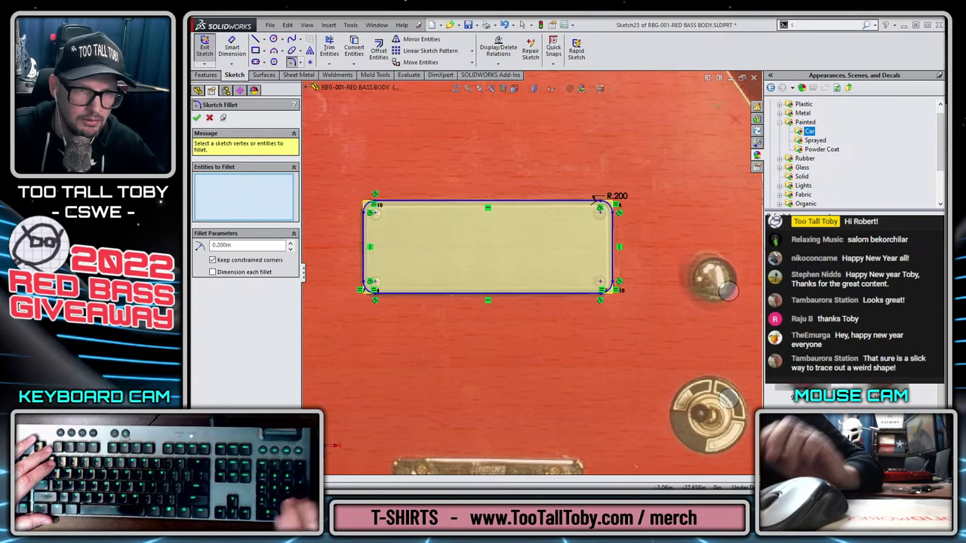
pyautogui.click(720, 104)
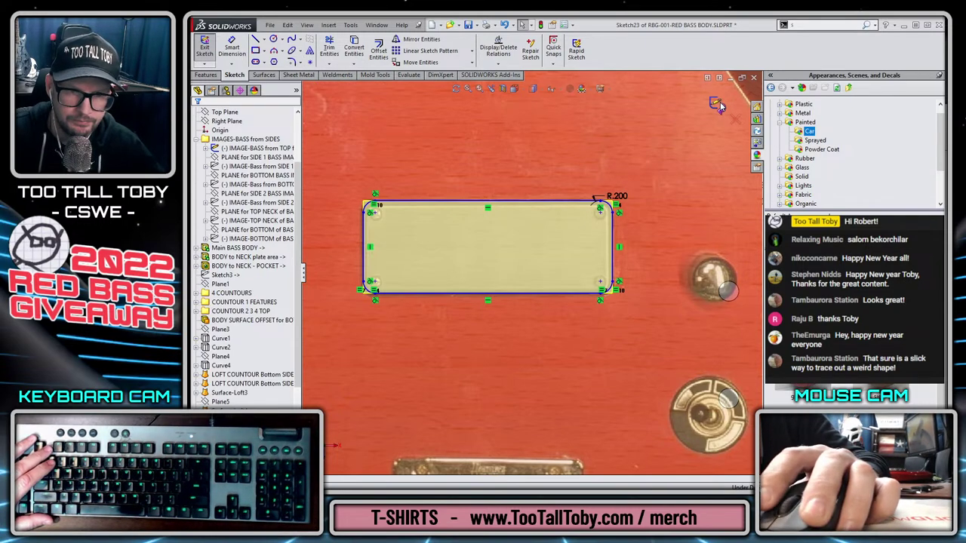
pyautogui.click(717, 103)
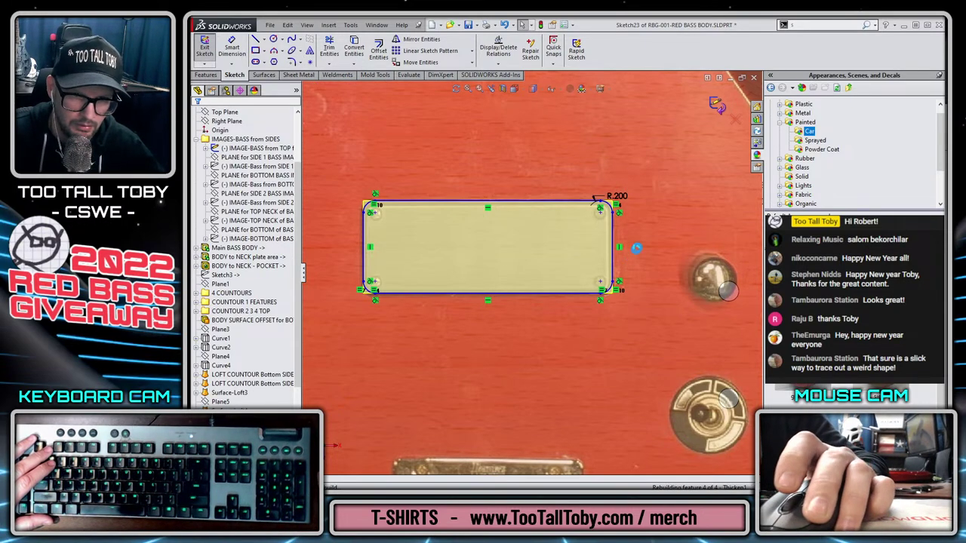
# Edit the knob hole sketch and move the circle nearer the neck onto the round knob in the reference photo.
pyautogui.scroll(3, 690, 354)
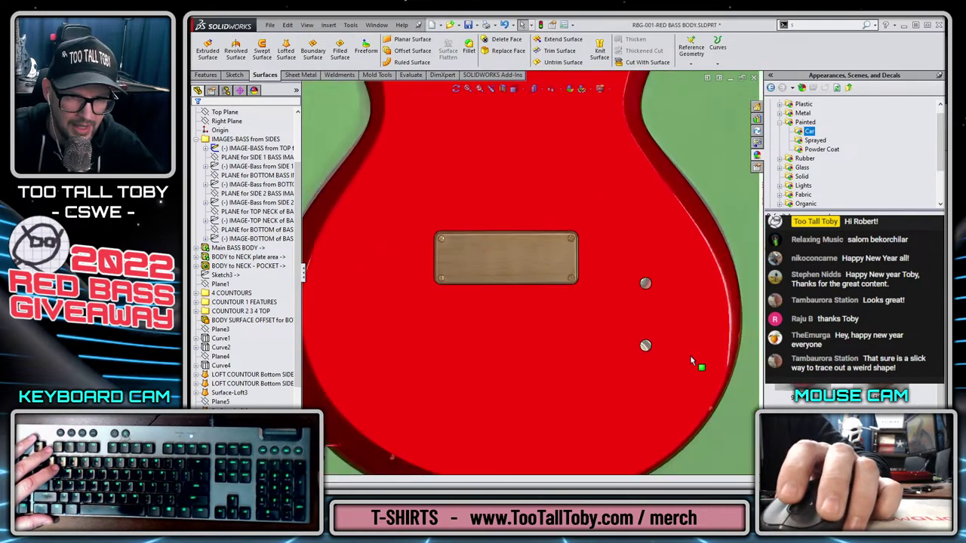
pyautogui.scroll(-3, 690, 332)
pyautogui.scroll(-4, 253, 321)
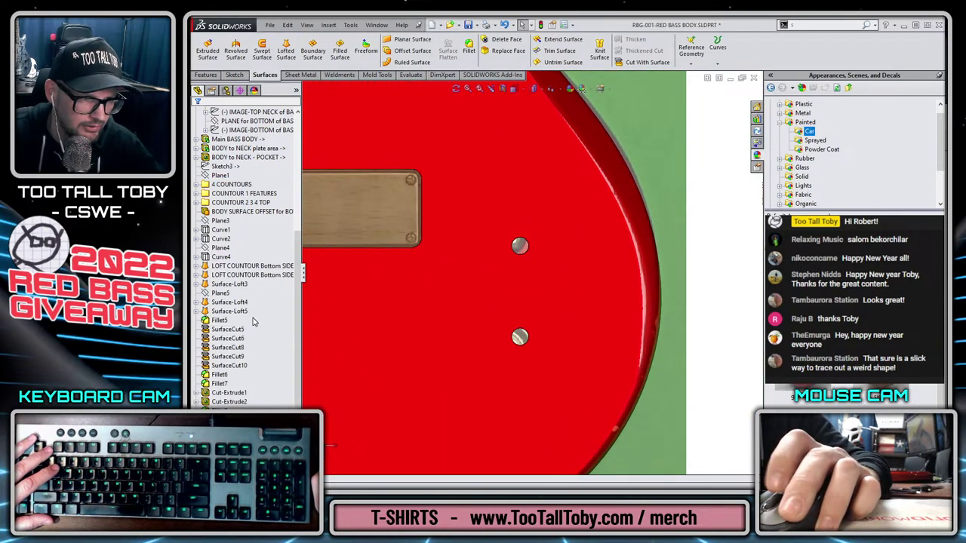
pyautogui.click(229, 402)
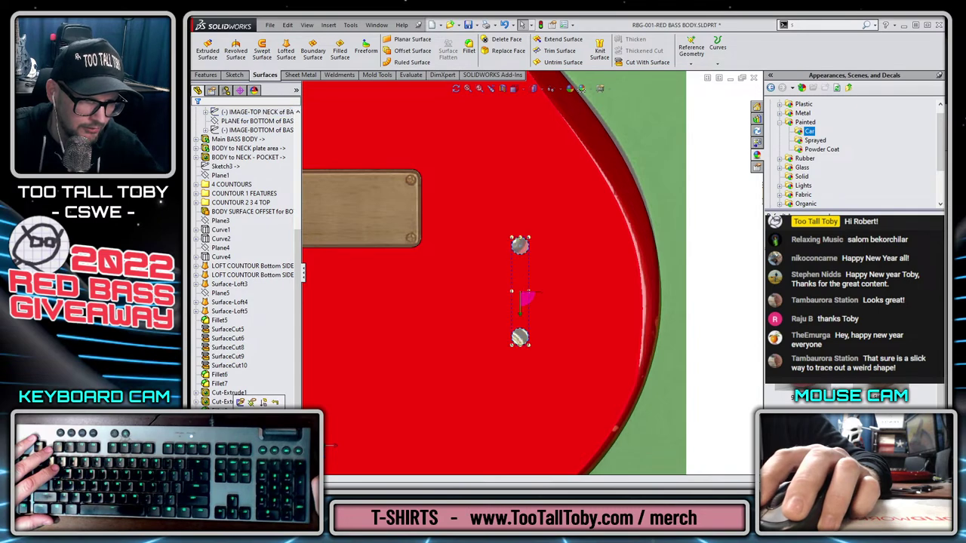
pyautogui.click(240, 402)
pyautogui.scroll(-5, 528, 260)
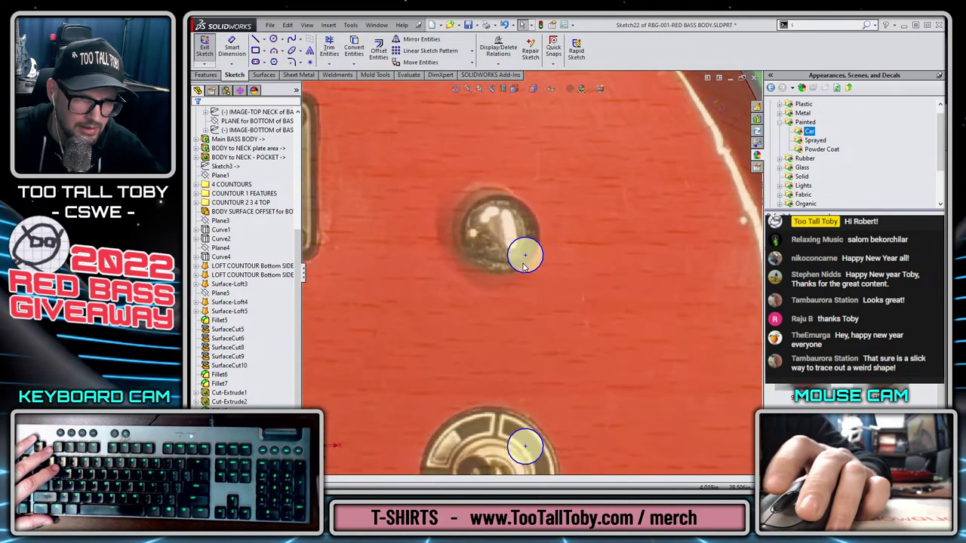
pyautogui.moveTo(527, 257); pyautogui.dragTo(503, 239)
pyautogui.scroll(4, 504, 243)
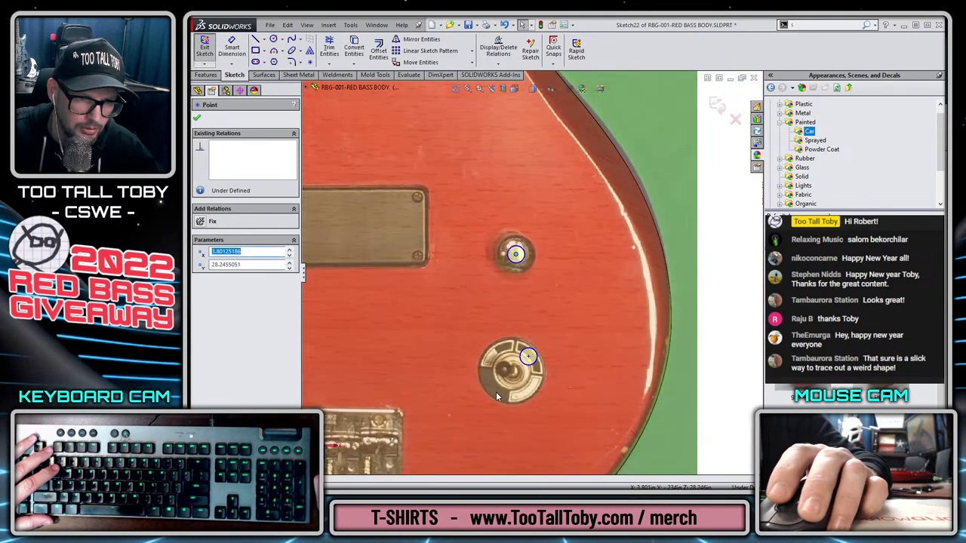
# Move the other hole circle onto the center of the switch in the reference photo and finish the sketch.
pyautogui.scroll(-4, 528, 345)
pyautogui.moveTo(553, 330); pyautogui.dragTo(525, 357)
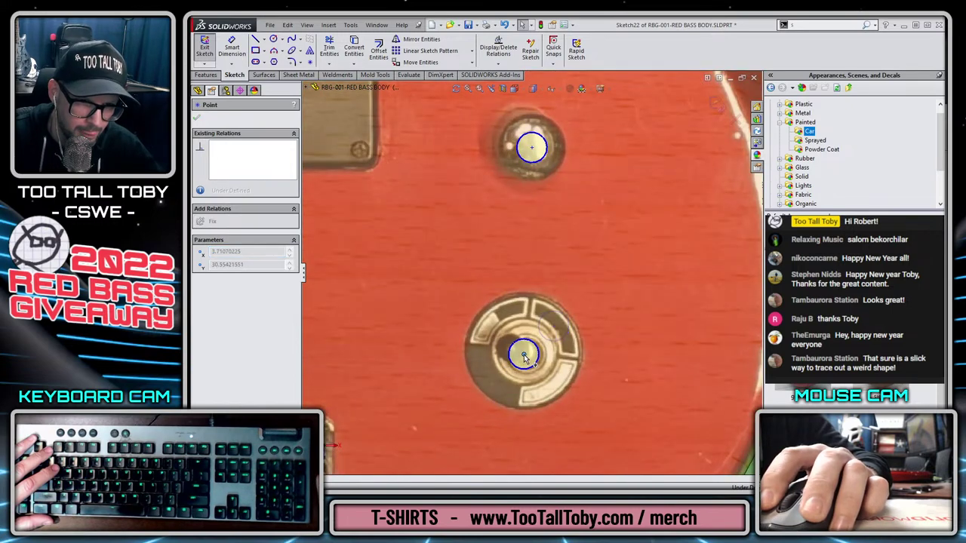
pyautogui.scroll(5, 528, 287)
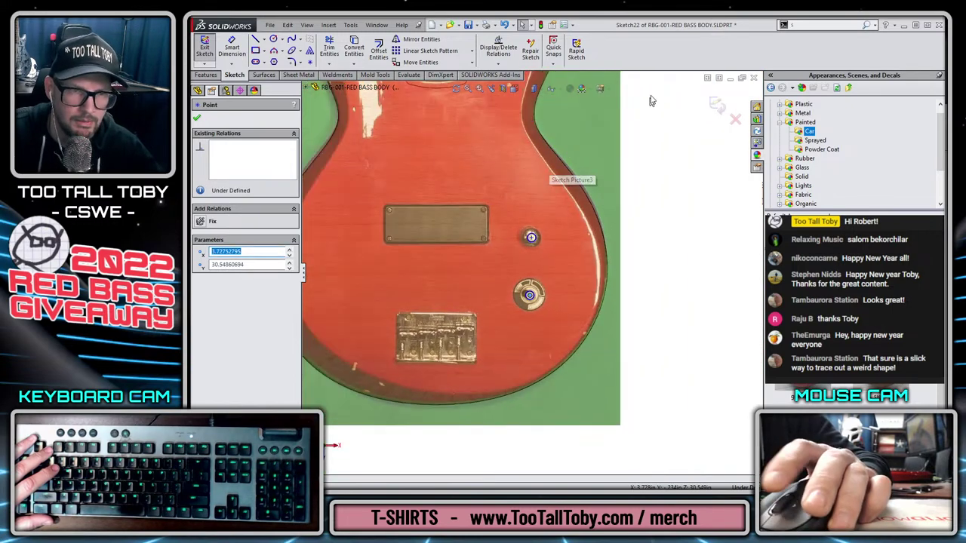
pyautogui.click(716, 105)
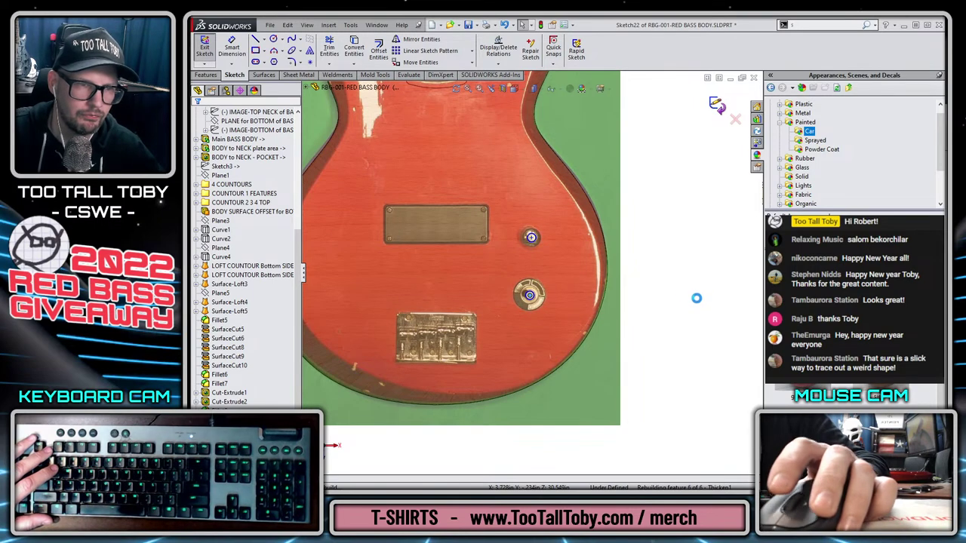
# Hide the top-view reference picture, set an isometric view and save the body part.
pyautogui.scroll(5, 238, 226)
pyautogui.click(234, 175)
pyautogui.click(246, 157)
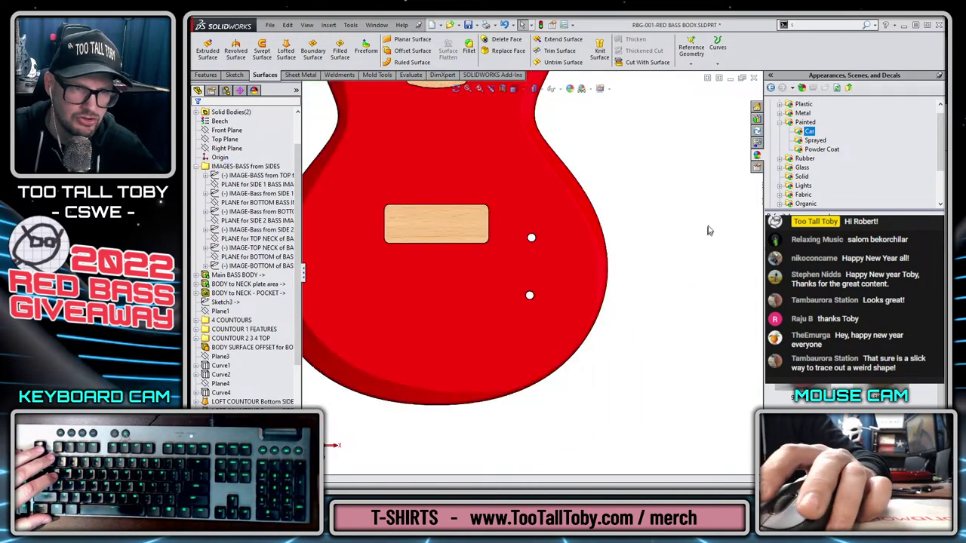
pyautogui.hotkey('ctrl', '7')
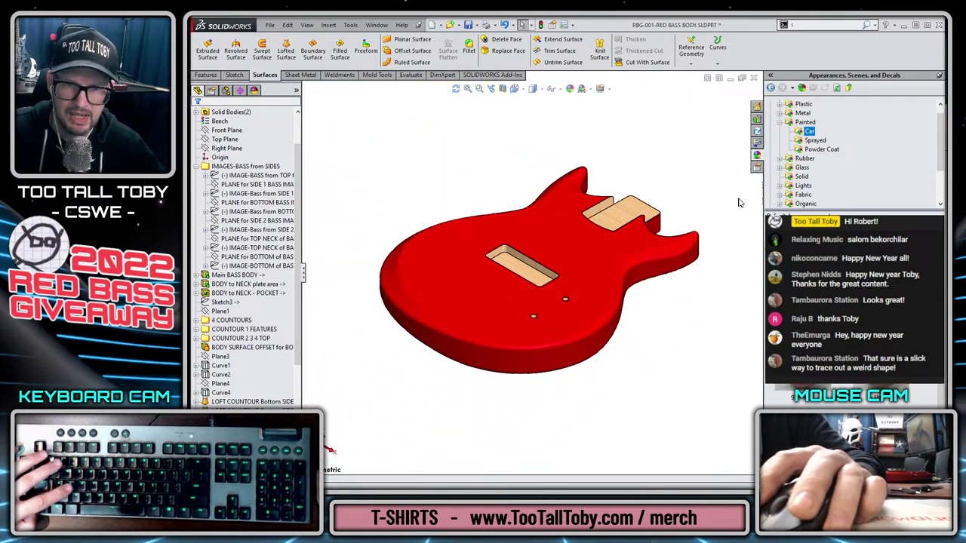
pyautogui.hotkey('ctrl', 's')
# Check in RBG-001-RED BASS BODY.SLDPRT to Workgroup PDM while retaining ownership.
pyautogui.click(757, 142)
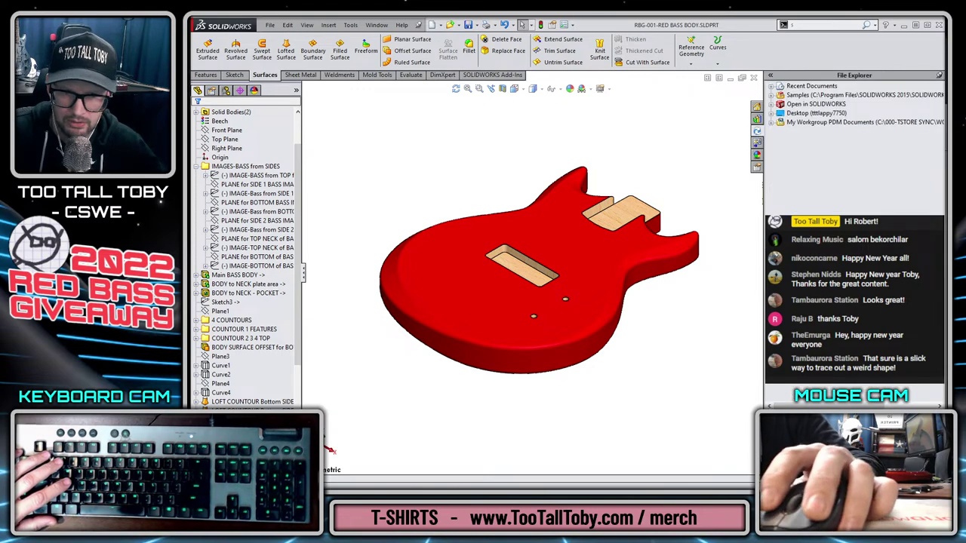
pyautogui.rightClick(852, 160)
pyautogui.click(879, 226)
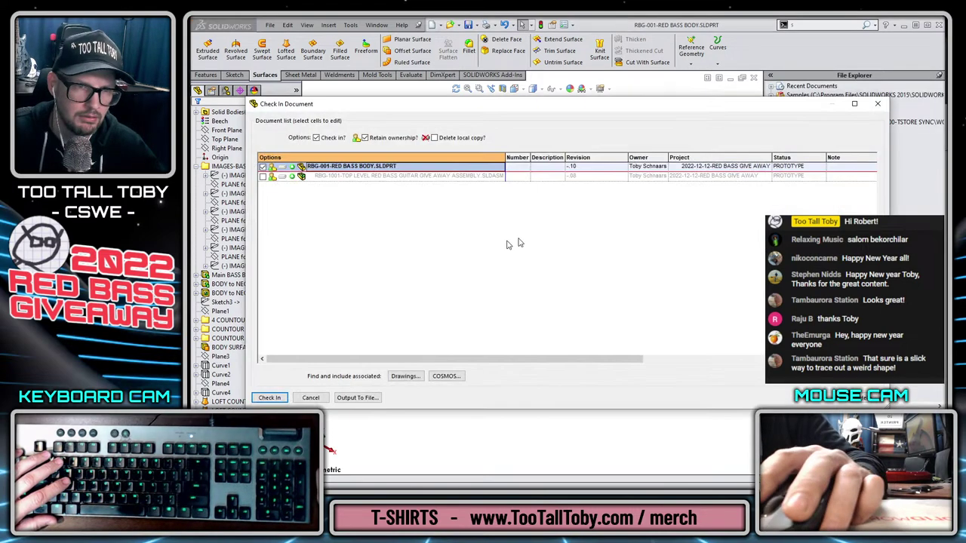
pyautogui.click(276, 395)
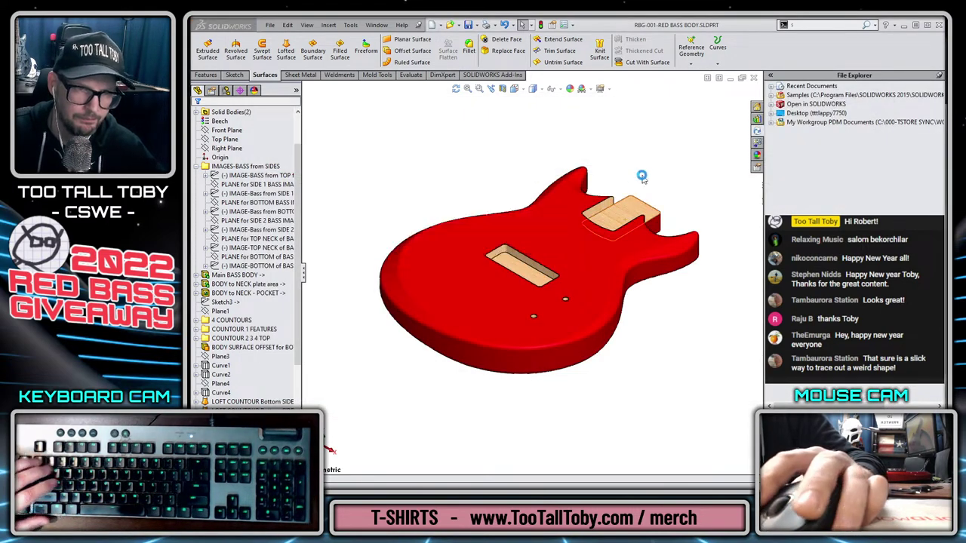
# Switch to the top-level red bass guitar assembly and examine the body and neck from the rear, front and isometric views.
pyautogui.hotkey('ctrl', 'Tab')
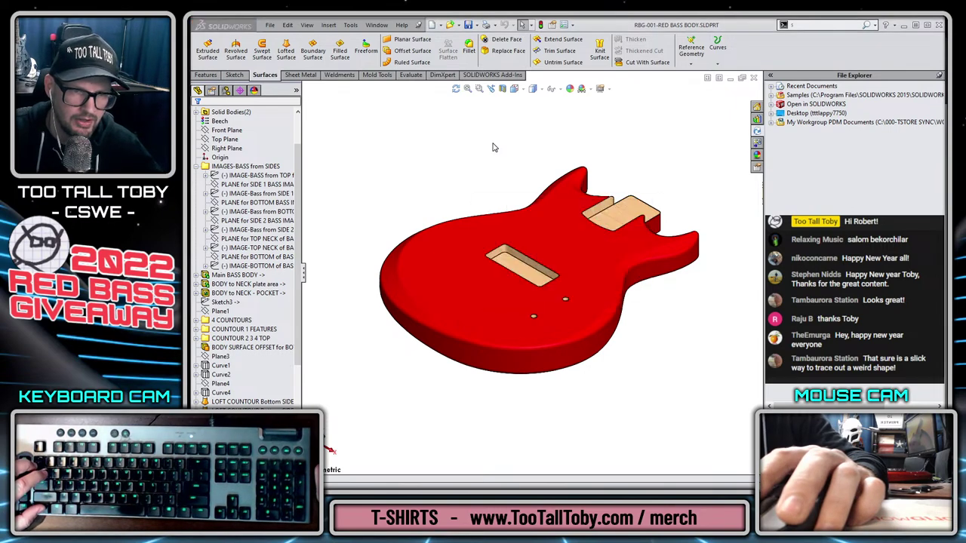
pyautogui.scroll(5, 692, 321)
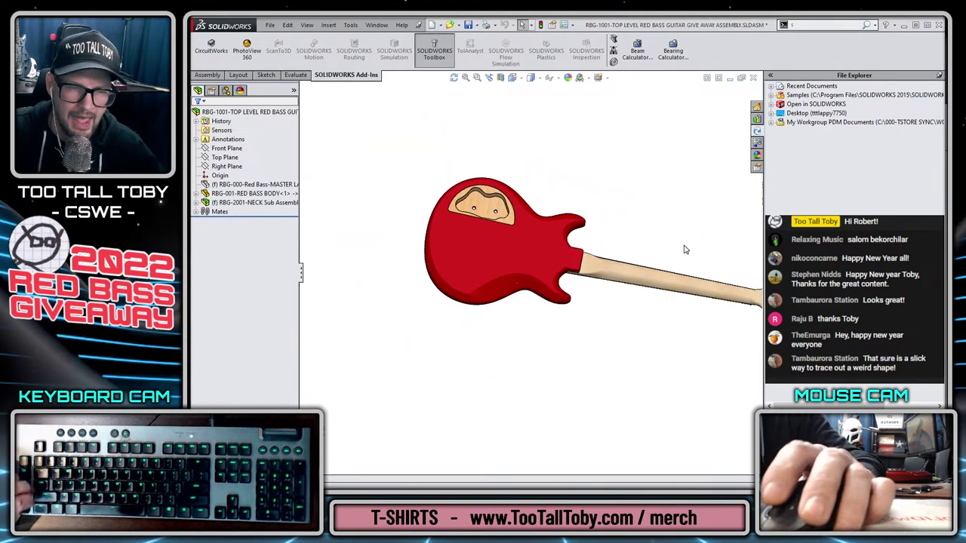
pyautogui.scroll(-3, 718, 305)
pyautogui.scroll(-2, 506, 262)
pyautogui.moveTo(506, 264); pyautogui.dragTo(588, 388, button='middle')
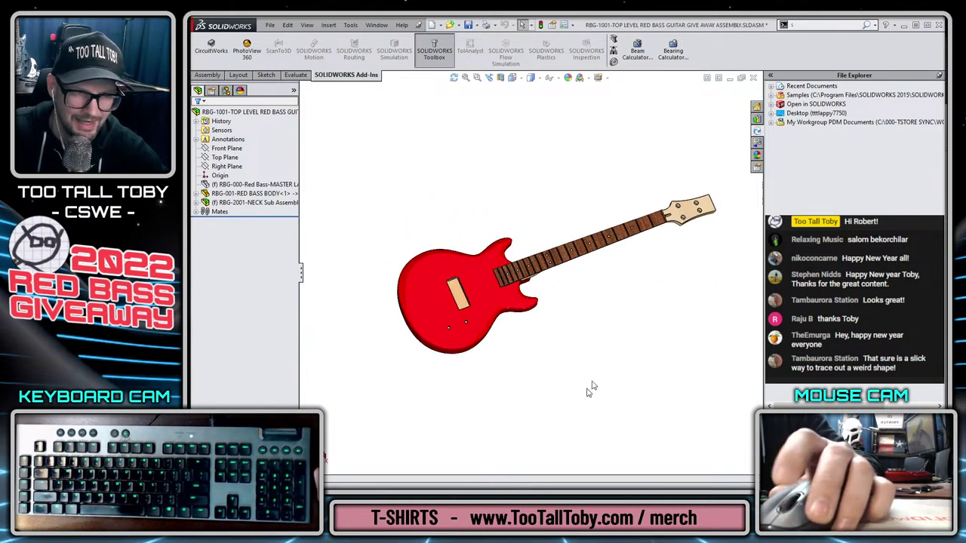
pyautogui.hotkey('ctrl', '7')
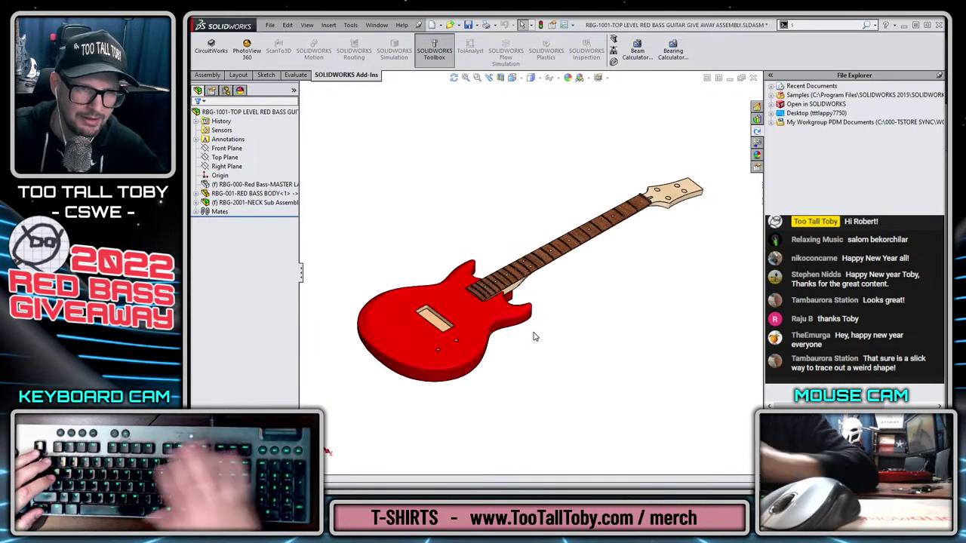
pyautogui.scroll(-2, 485, 255)
pyautogui.scroll(1, 698, 272)
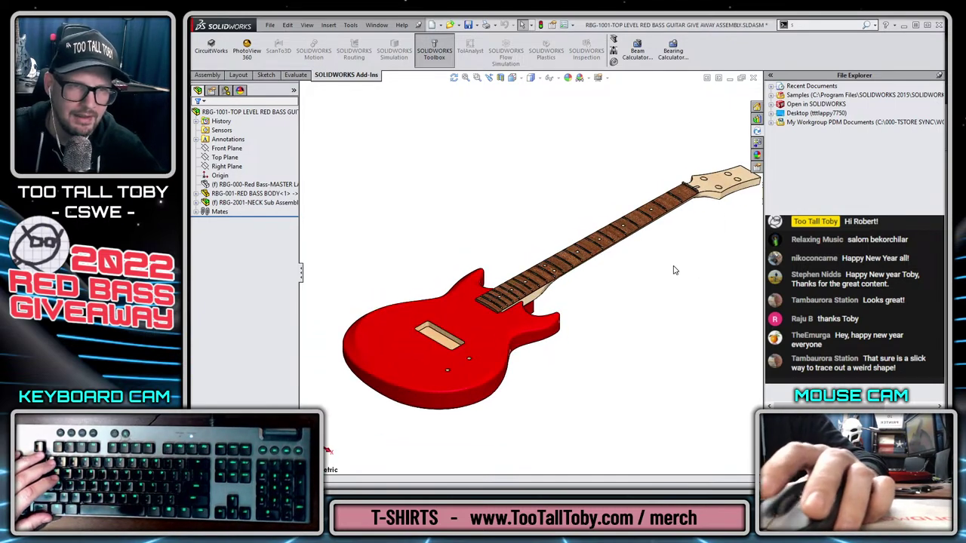
# Turn on RealView Graphics, Shadows In Shaded Mode, Ambient Occlusion and Perspective for the guitar assembly and tilt it toward its front face.
pyautogui.click(606, 78)
pyautogui.click(634, 90)
pyautogui.click(606, 78)
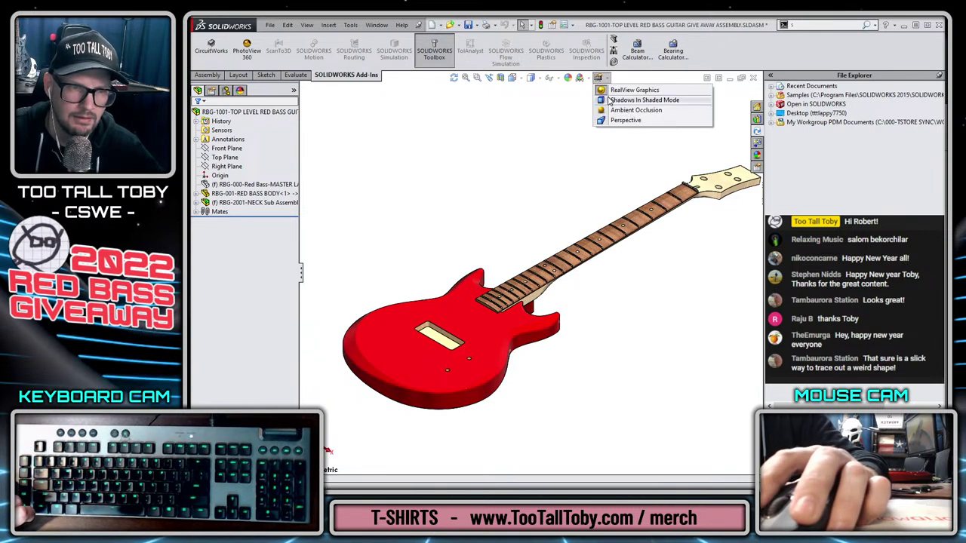
pyautogui.click(613, 101)
pyautogui.click(601, 77)
pyautogui.click(630, 110)
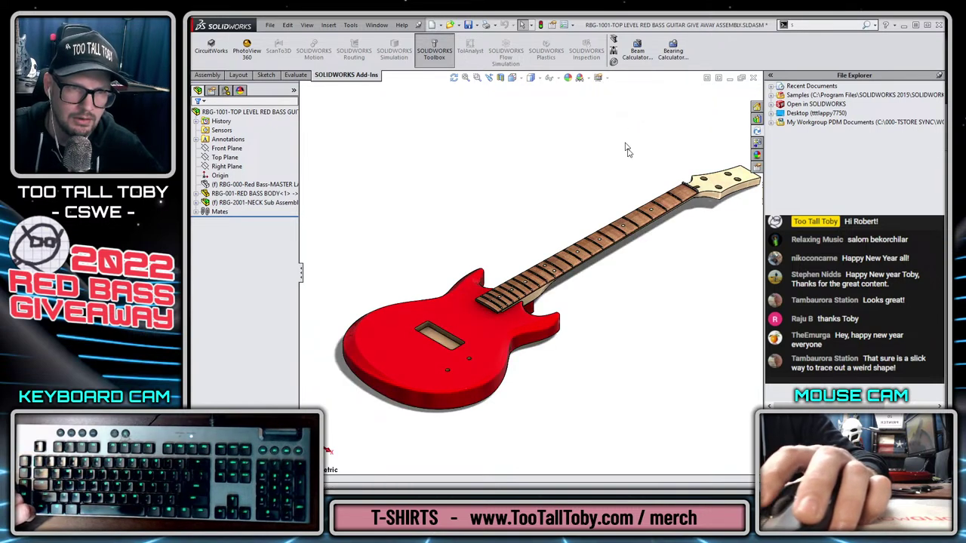
pyautogui.click(606, 78)
pyautogui.click(612, 120)
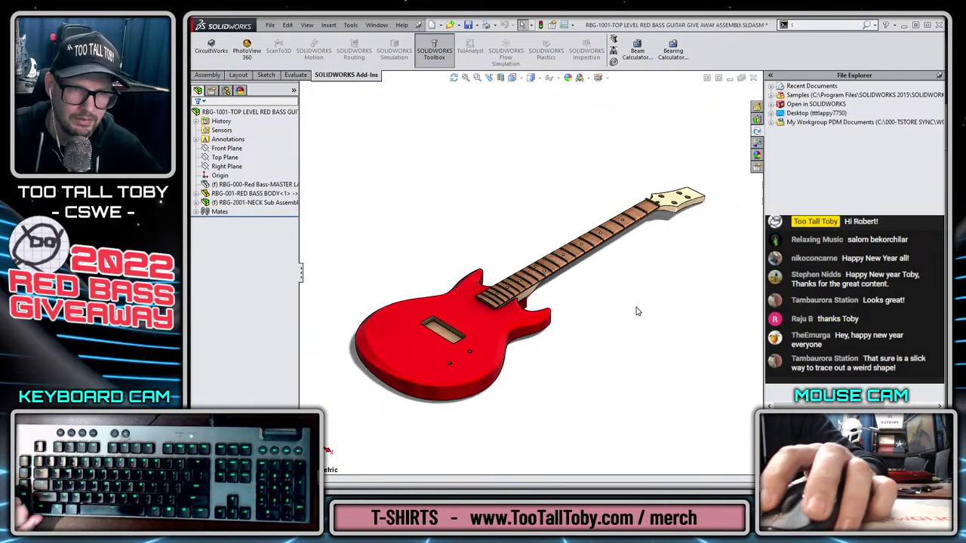
pyautogui.moveTo(631, 309); pyautogui.dragTo(627, 343, button='middle')
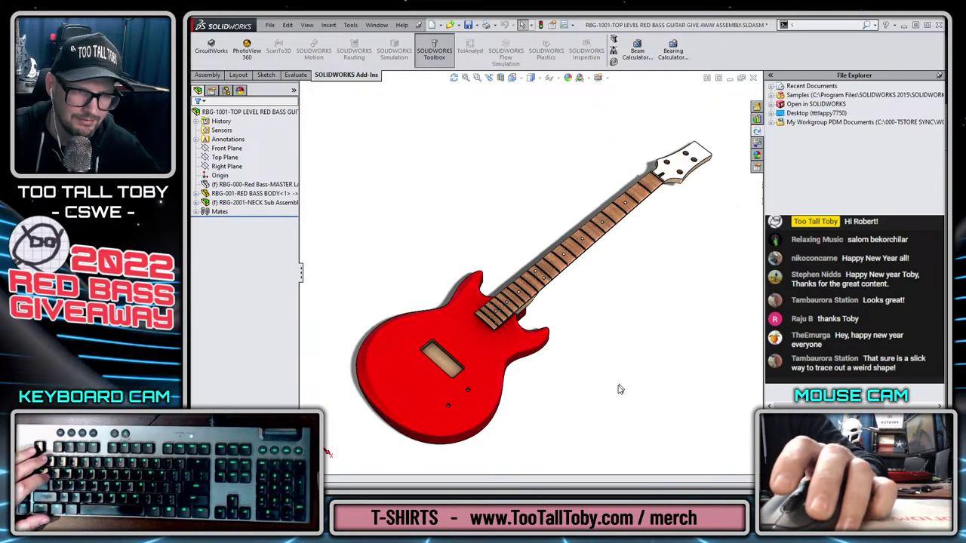
pyautogui.moveTo(613, 402); pyautogui.dragTo(621, 369, button='middle')
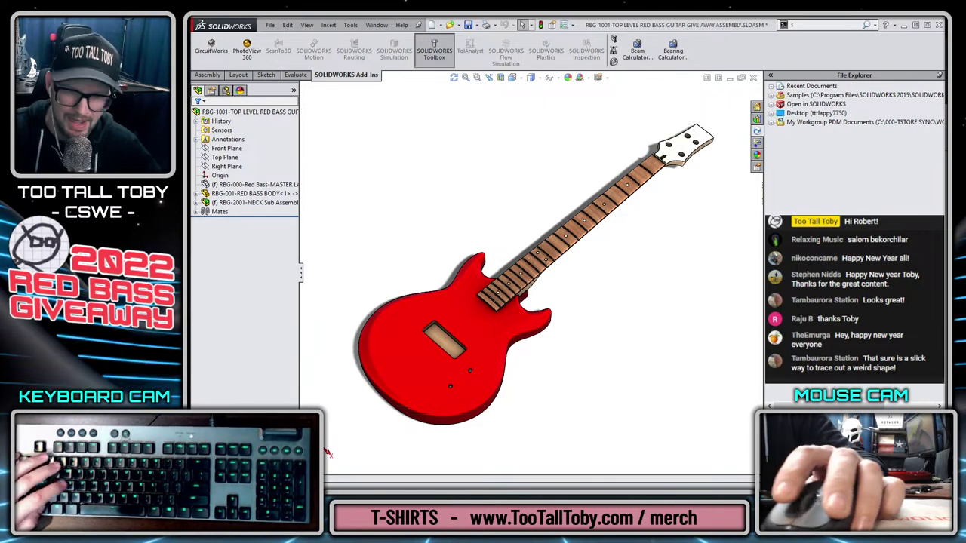
# Check in RBG-1001-TOP LEVEL RED BASS GUITAR GIVE AWAY ASSEMBLY.SLDASM with its selected associated documents to Workgroup PDM, retaining ownership.
pyautogui.rightClick(867, 243)
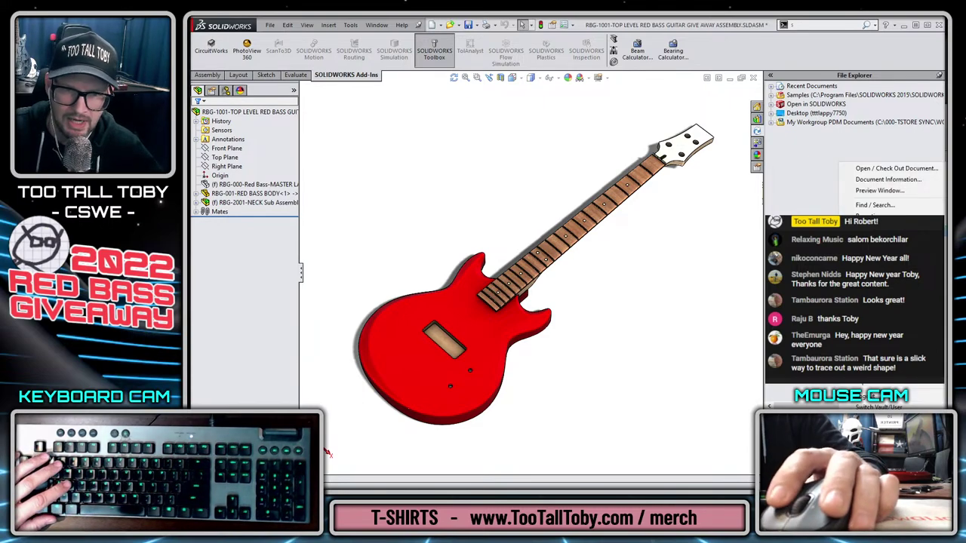
pyautogui.click(891, 231)
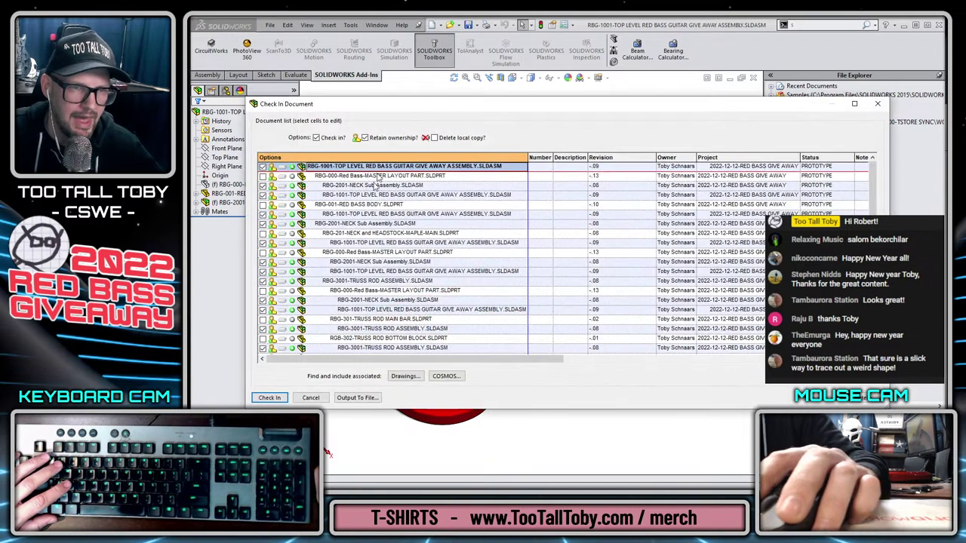
pyautogui.click(269, 400)
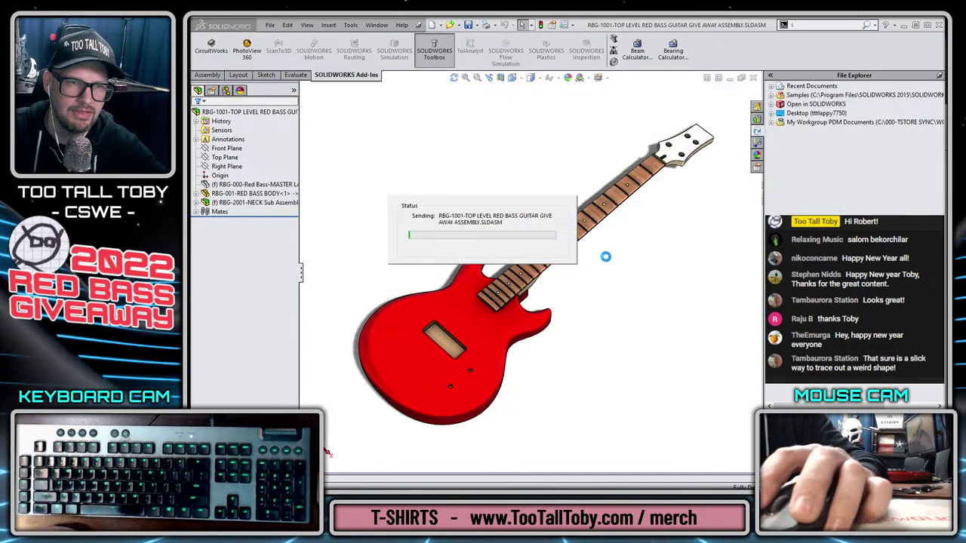